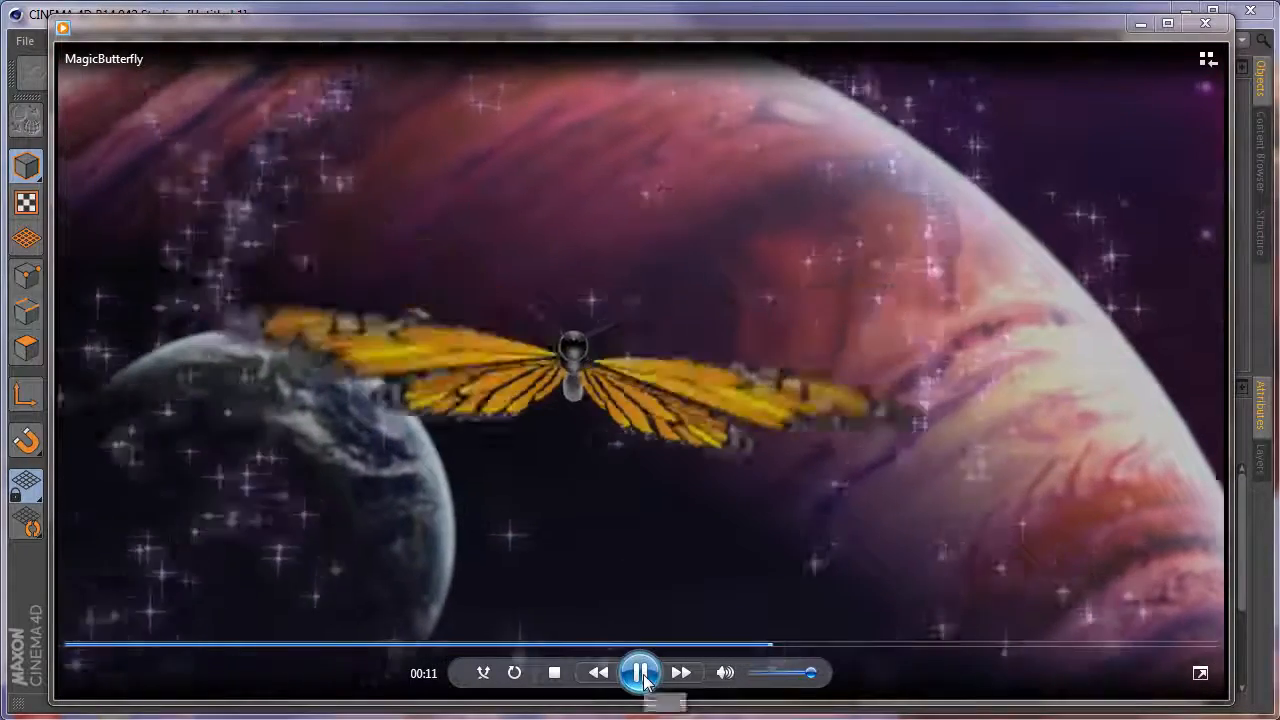
Watch the MagicButterfly animation, replay it from the 00:04 mark, and close the video player.
click(641, 673)
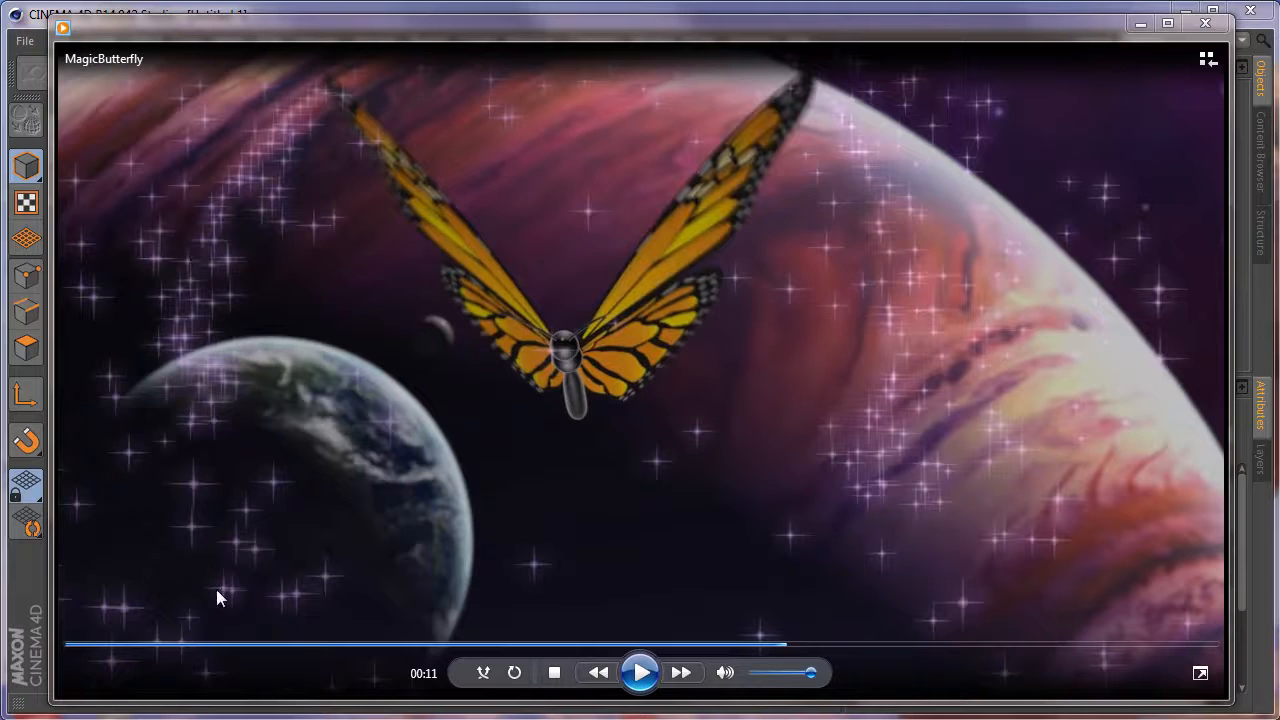
click(366, 644)
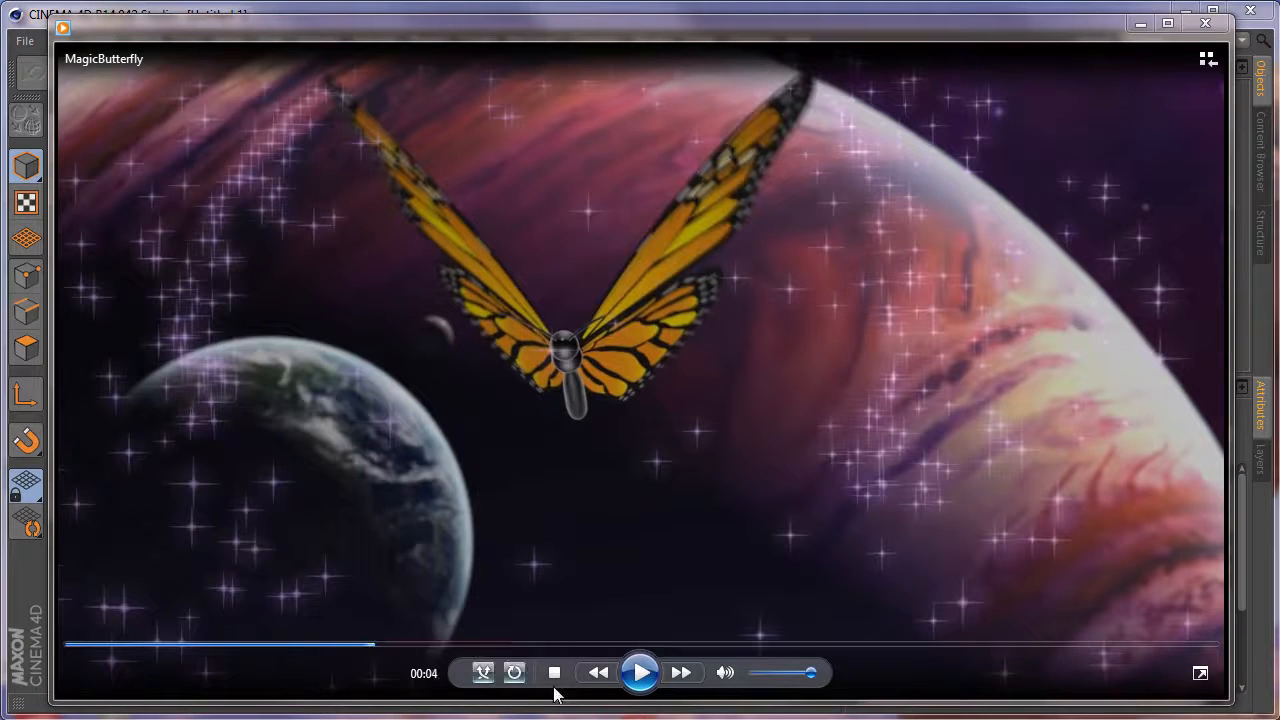
click(640, 673)
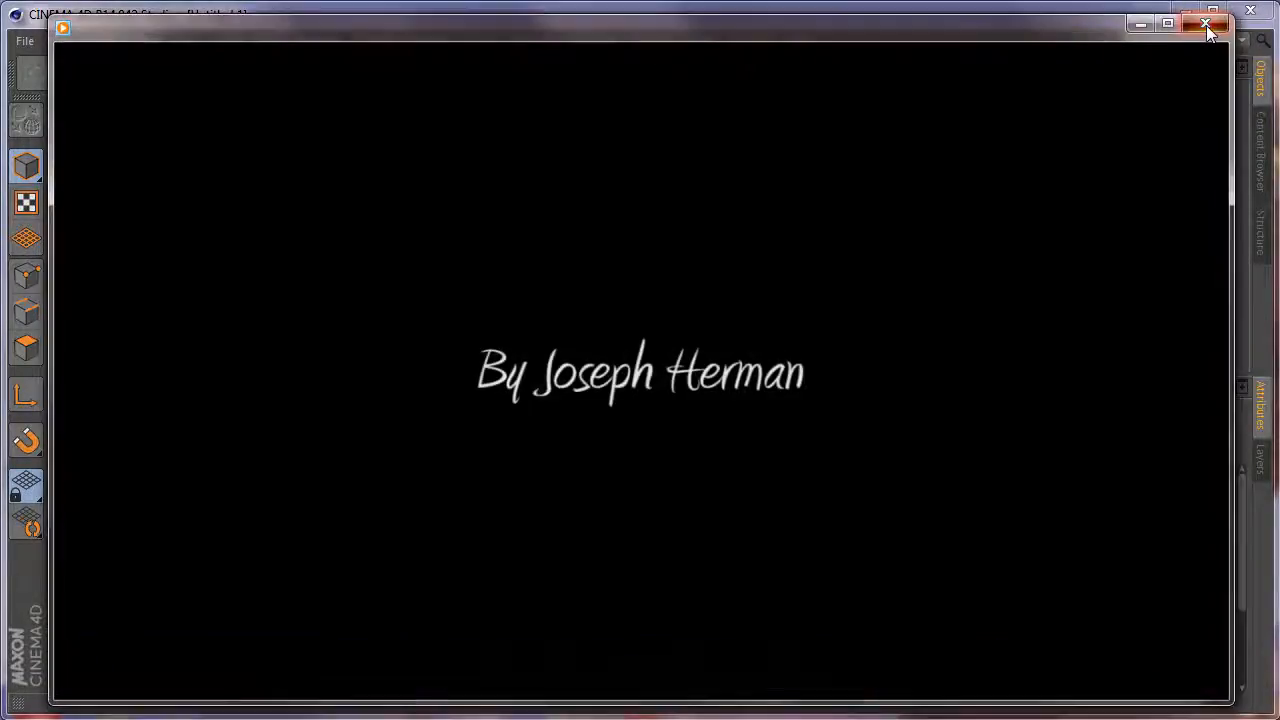
click(1205, 23)
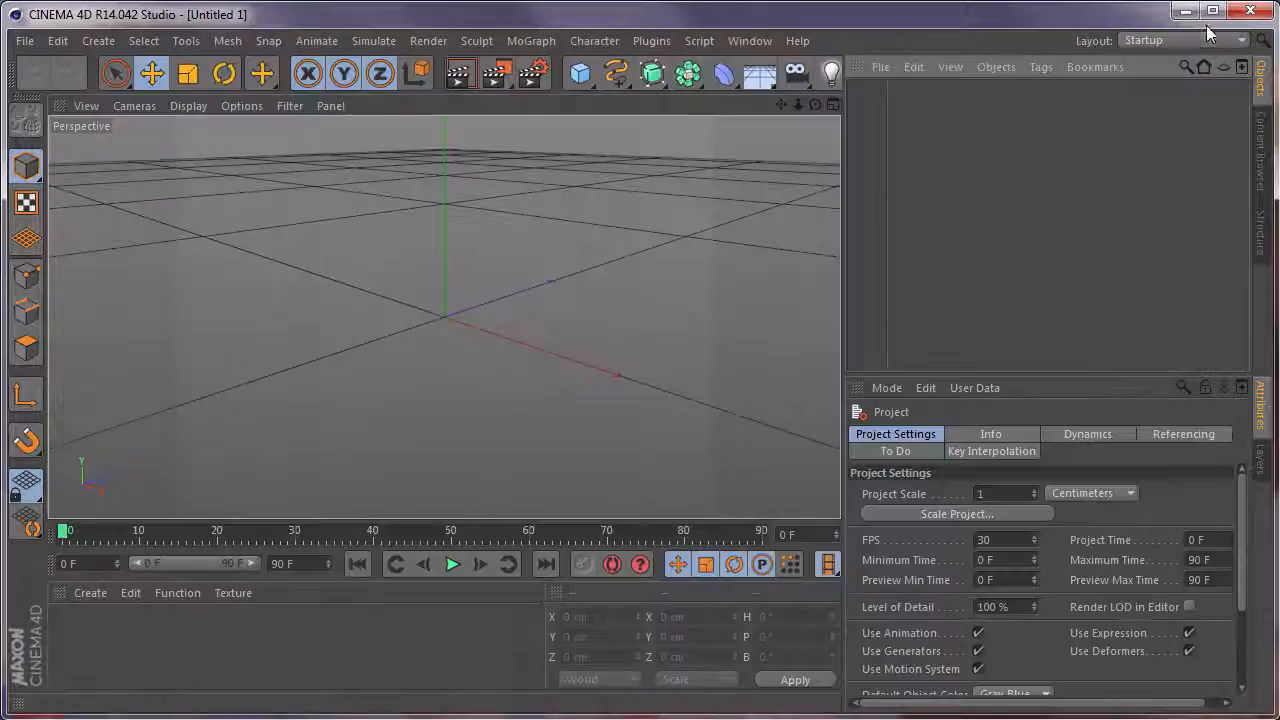
Open the butterfly project file 01ButterFly.c4d.
click(25, 41)
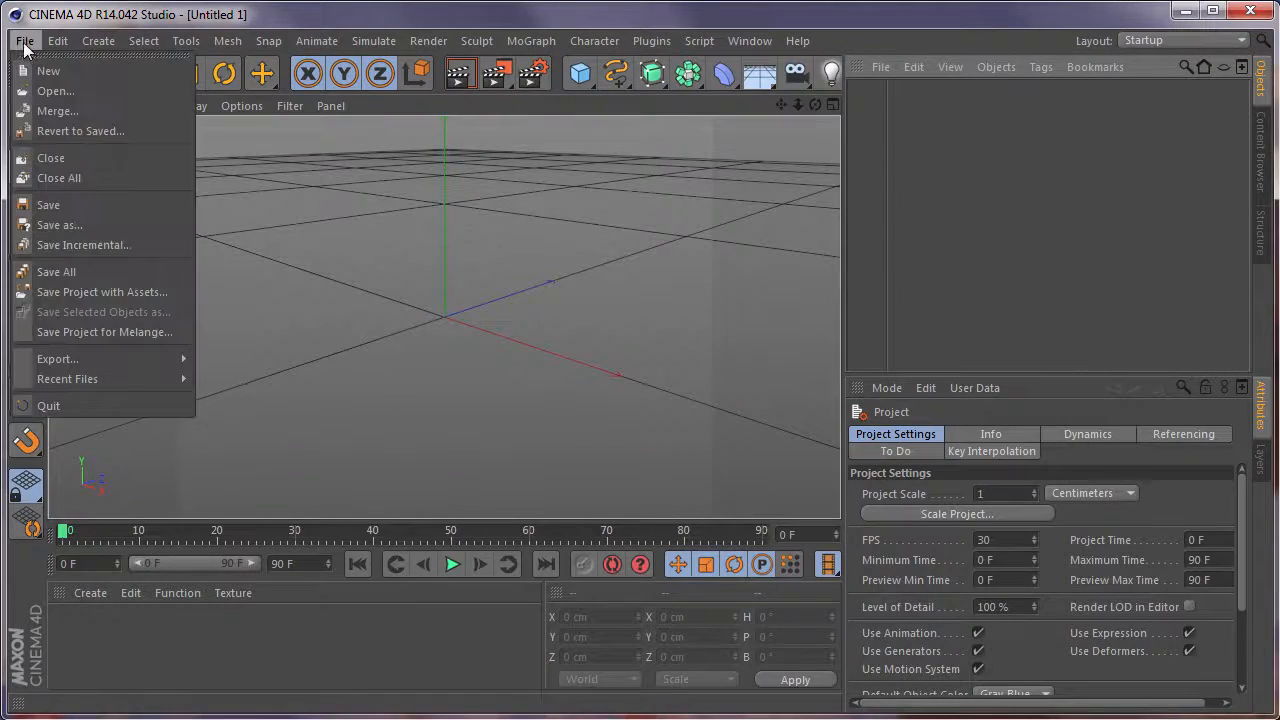
click(55, 89)
double_click(270, 168)
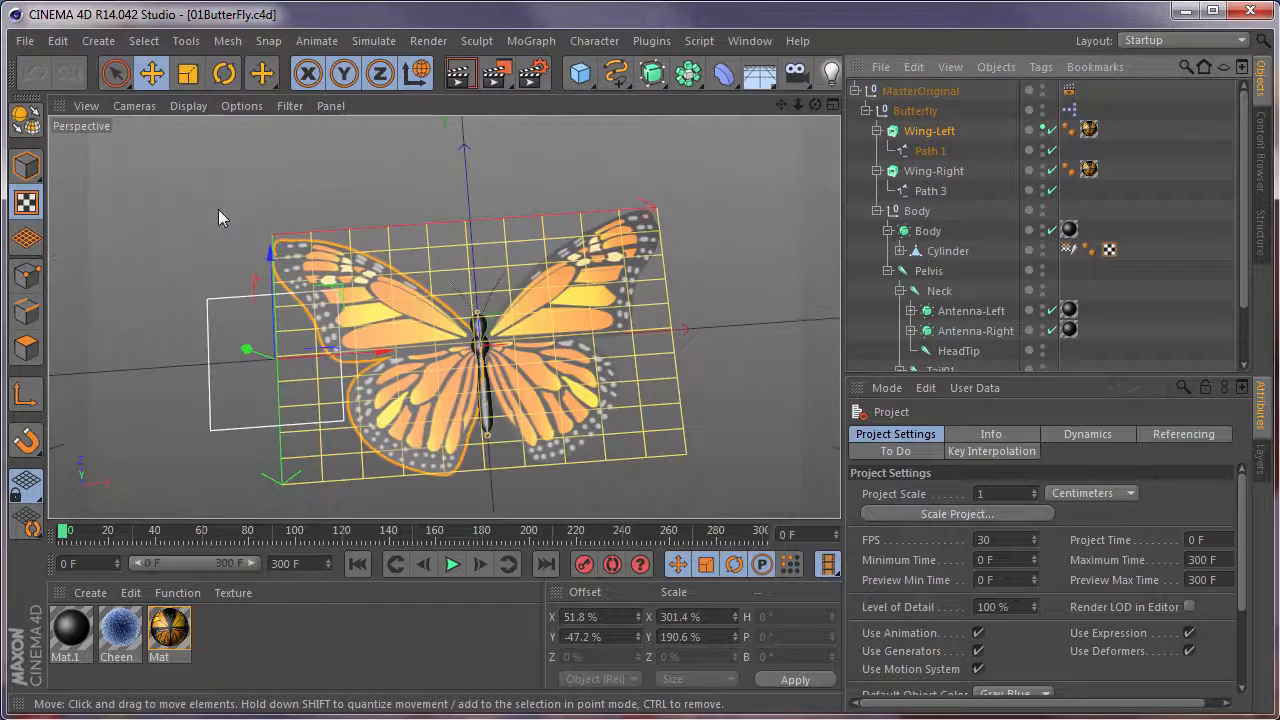
Switch from texture editing to Model mode and activate the Move tool for the butterfly.
click(26, 165)
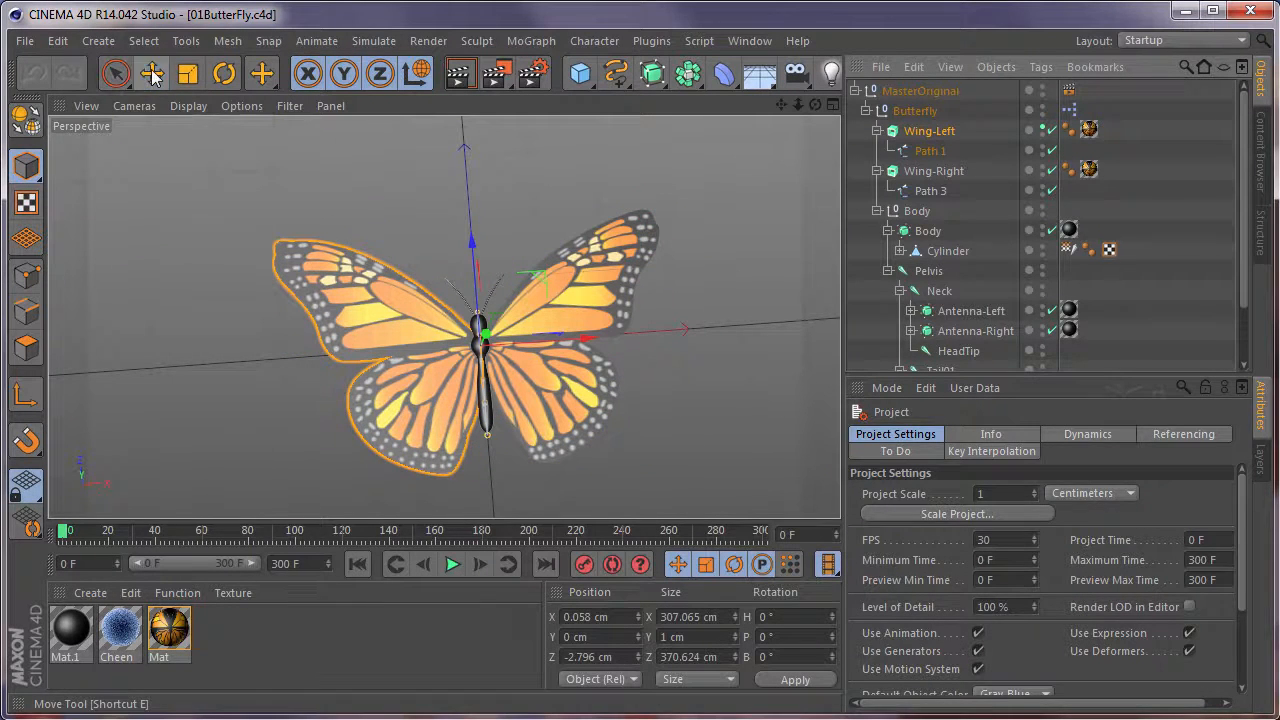
click(151, 73)
alt+drag(661, 364, 480, 338)
alt+right_drag(456, 346, 437, 380)
alt+middle_drag(499, 408, 518, 366)
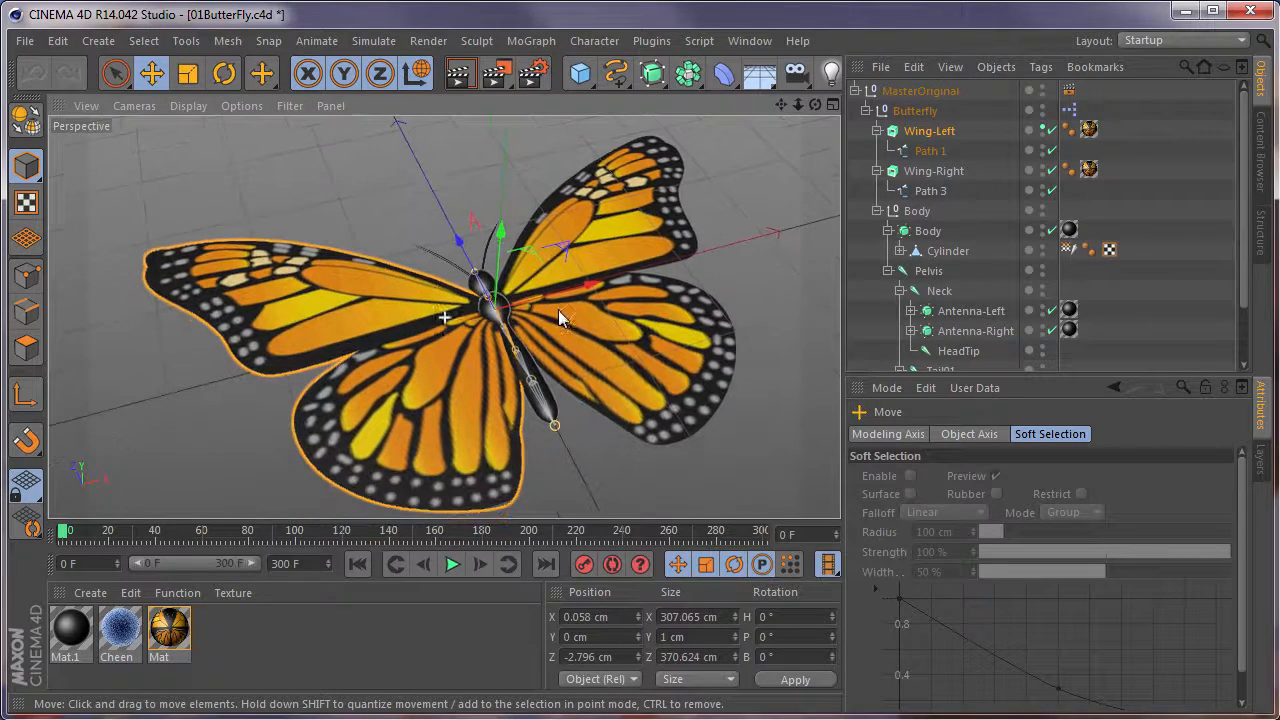
alt+drag(472, 368, 483, 318)
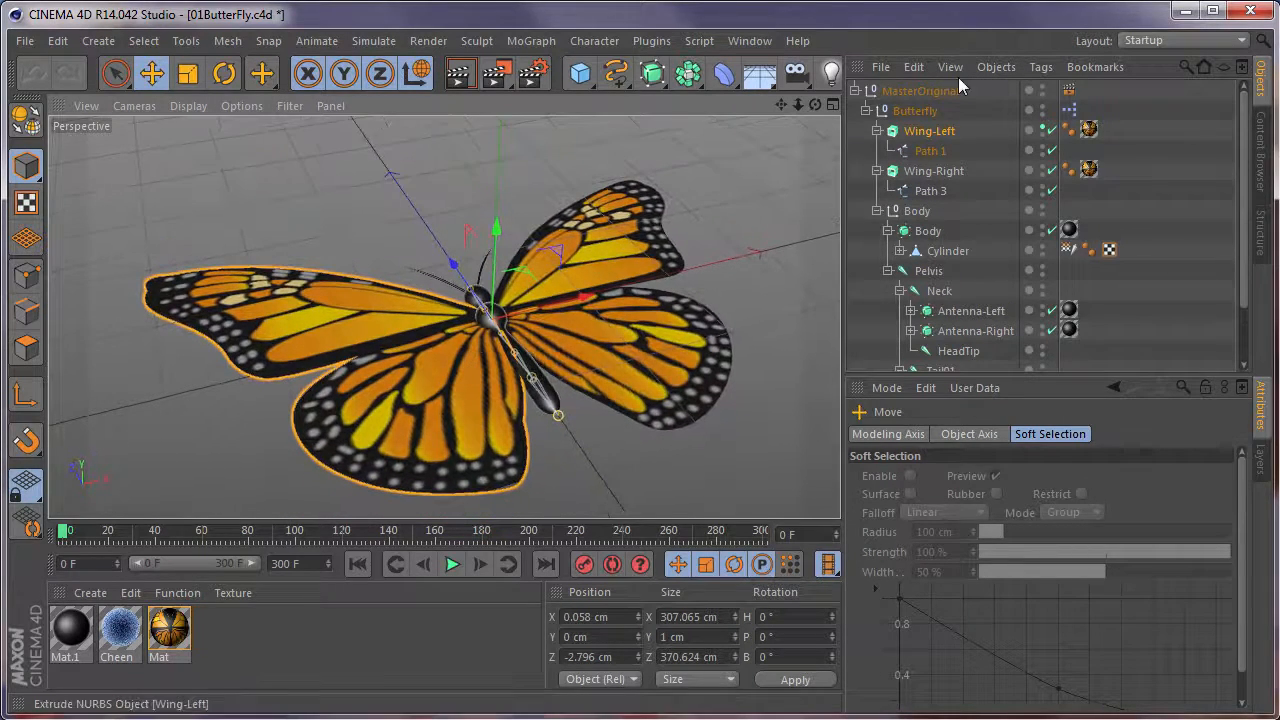
Inspect the Wing-Right and Wing-Left extrude objects alternately to identify each wing in the model.
click(934, 172)
click(938, 132)
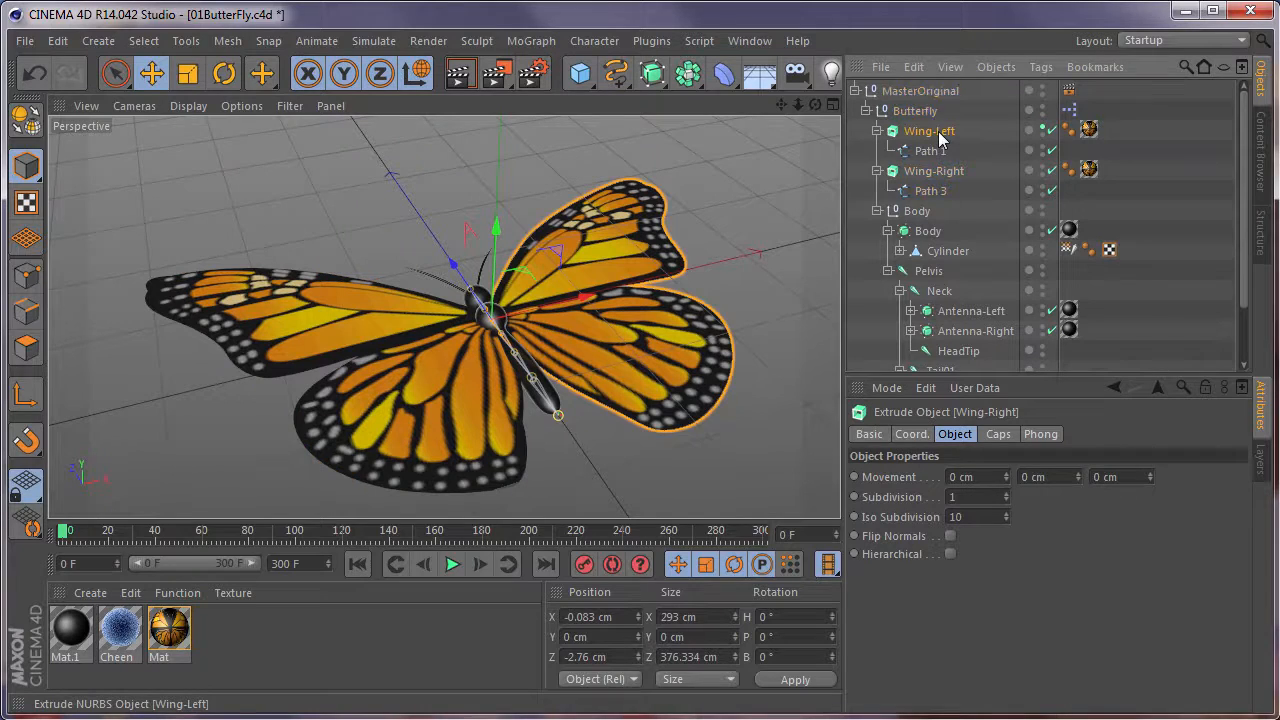
click(948, 171)
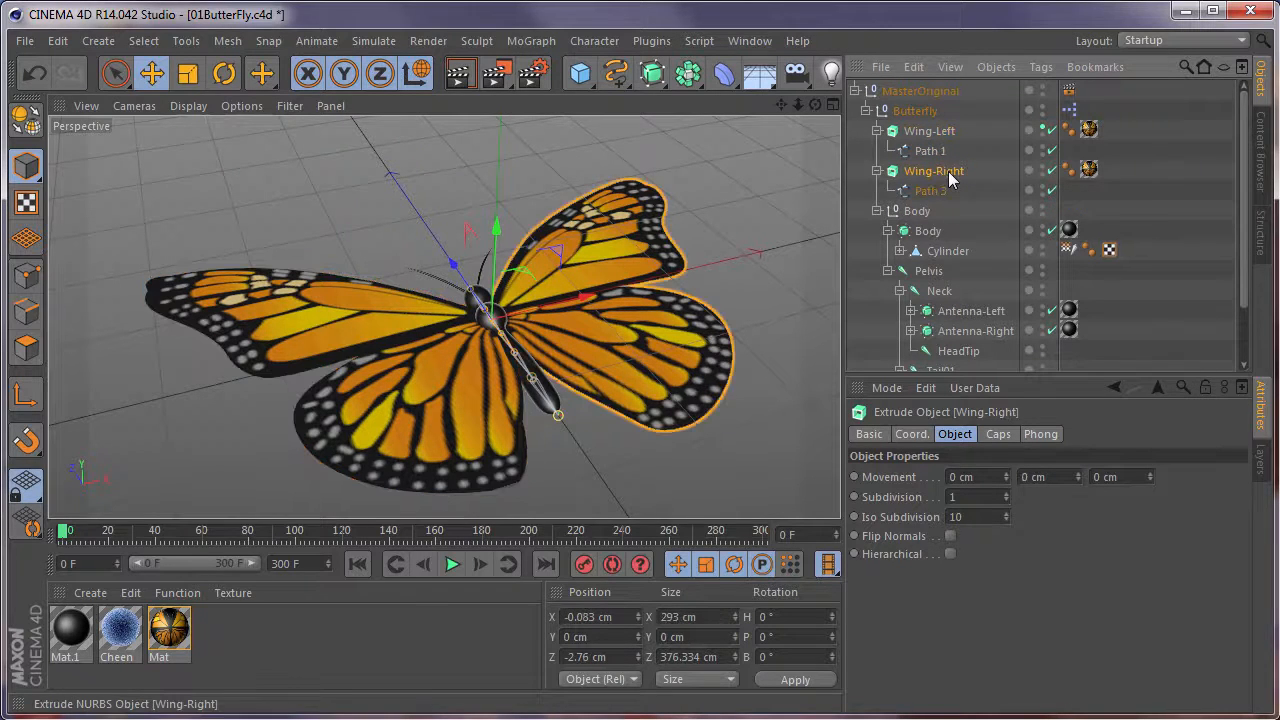
click(938, 138)
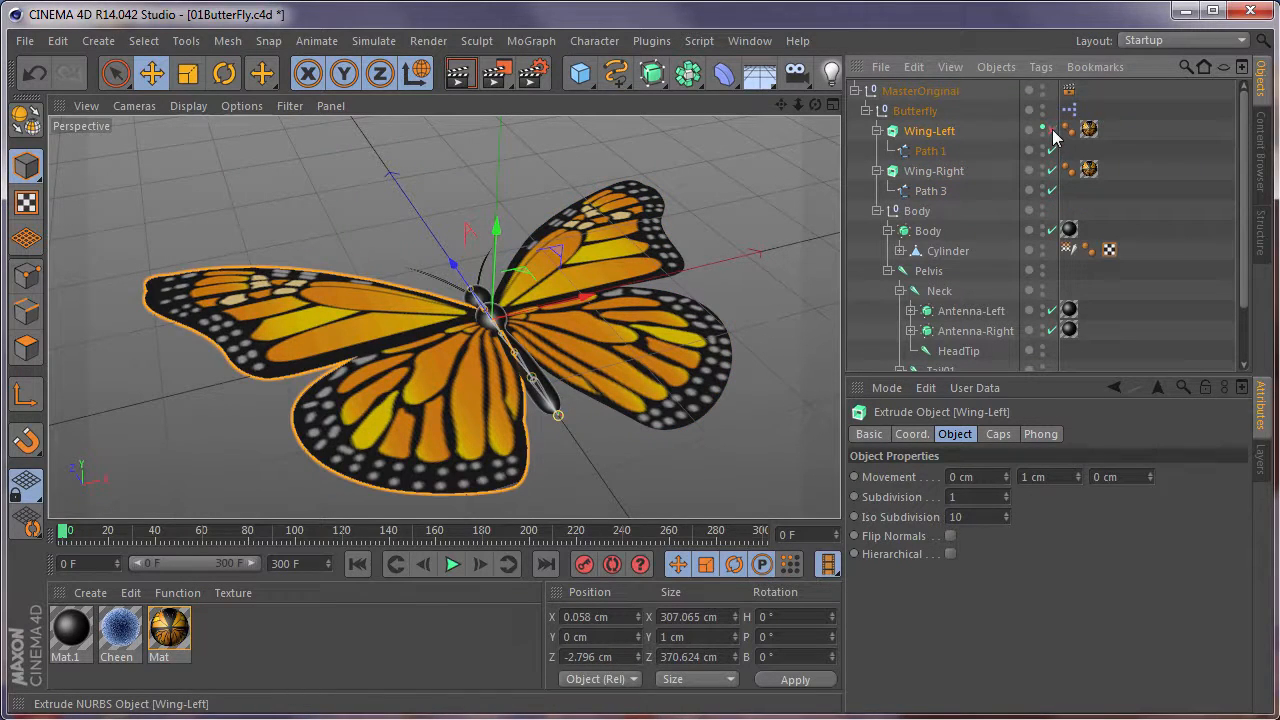
Disable the Wing-Left extrude temporarily, reset its visibility to default to examine the Path 1 spline, and re-enable the extrude.
click(1052, 131)
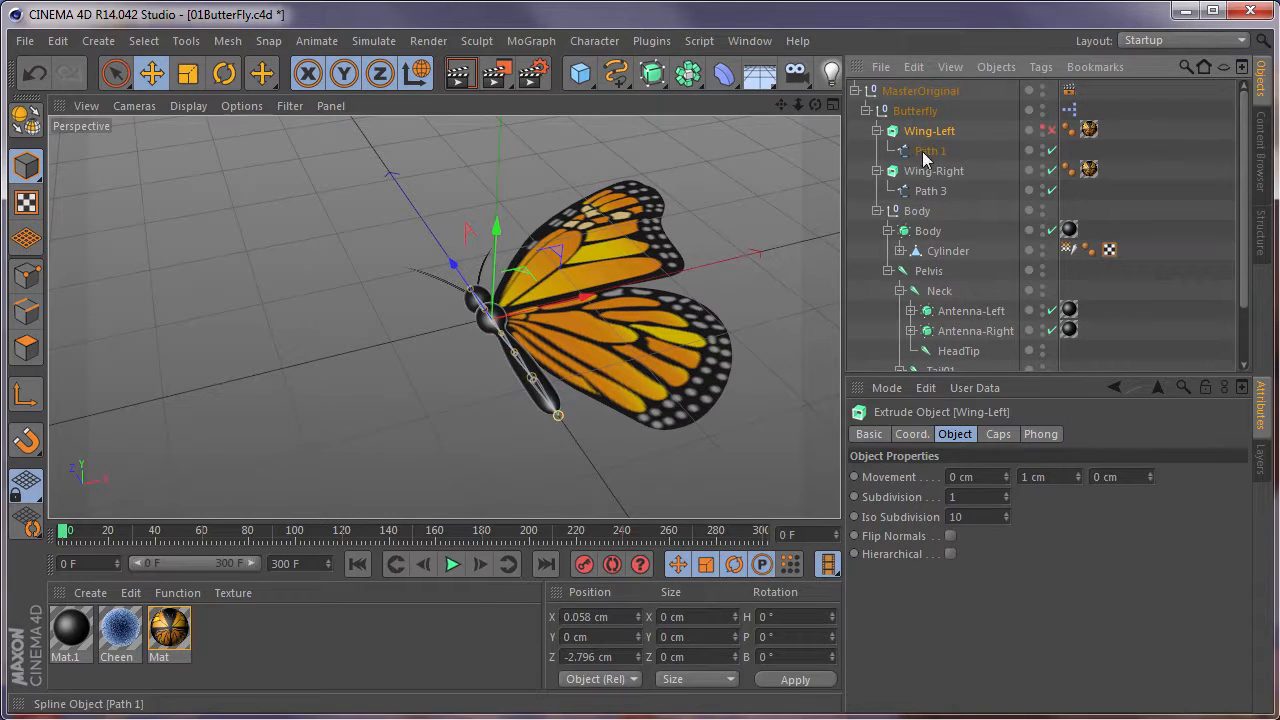
alt+click(1042, 128)
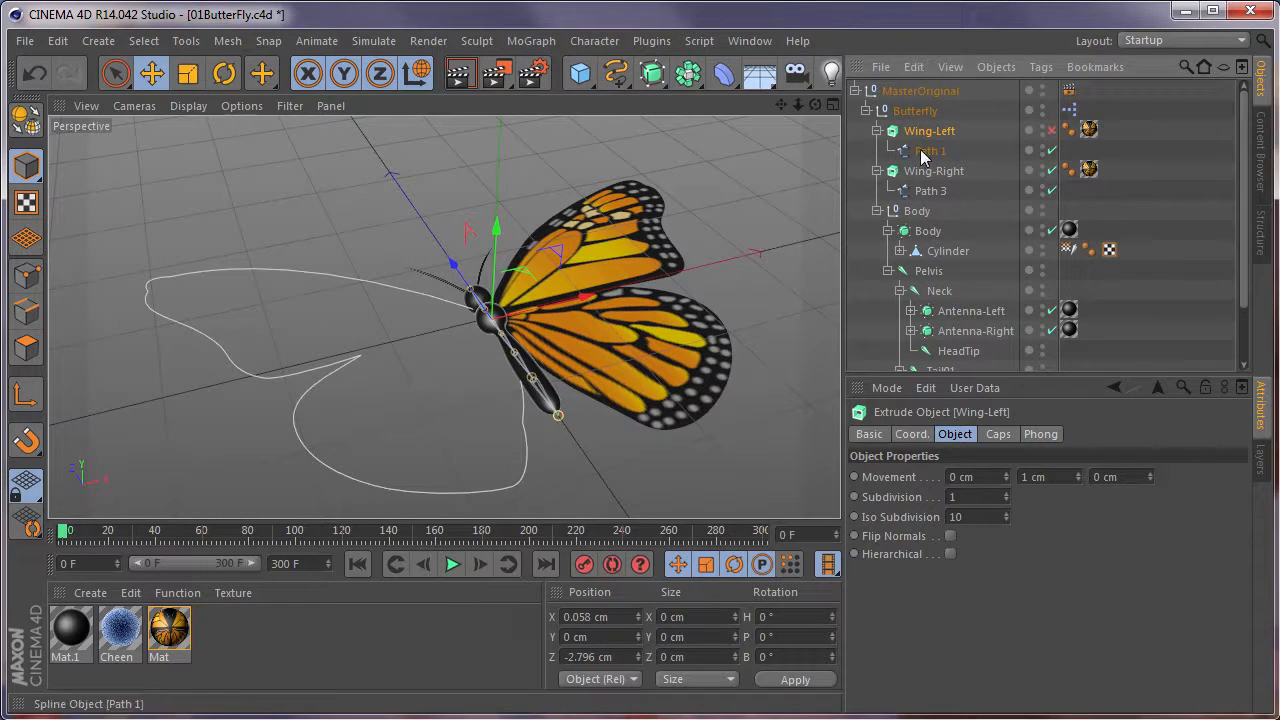
click(1052, 131)
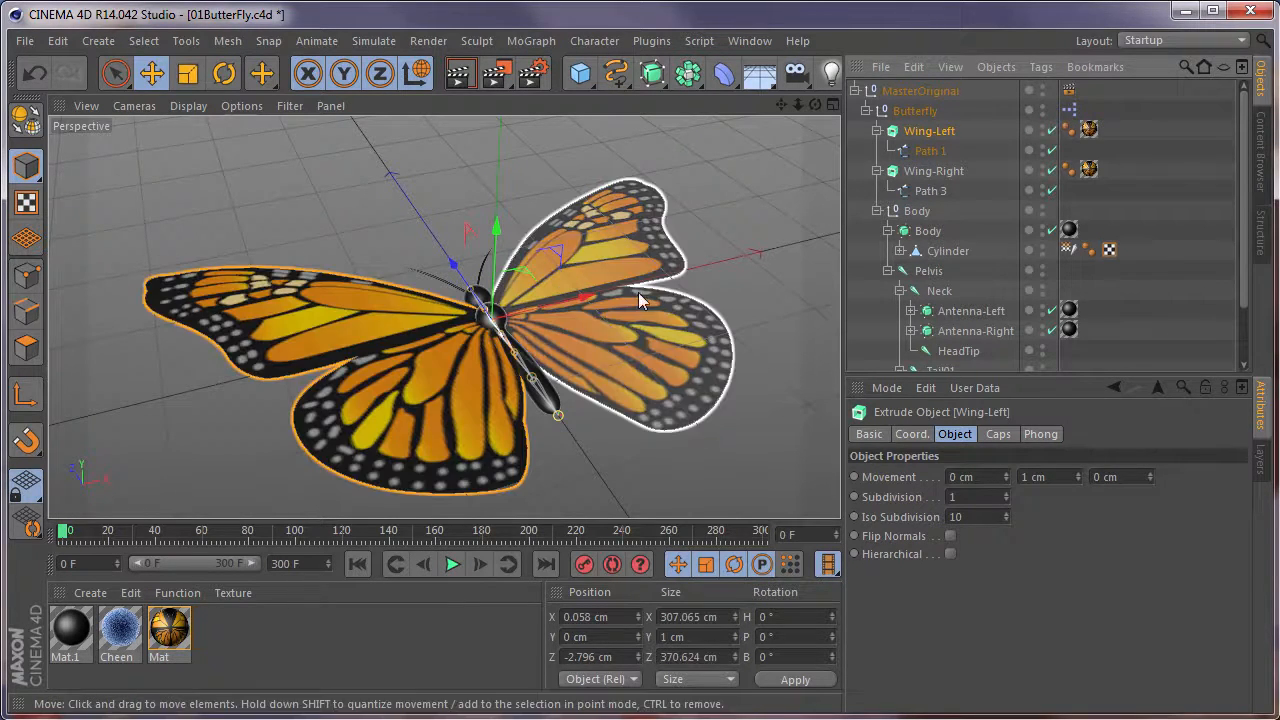
Select the body's Cylinder object and switch to Points mode to examine its polygon mesh up close.
alt+drag(519, 392, 664, 384)
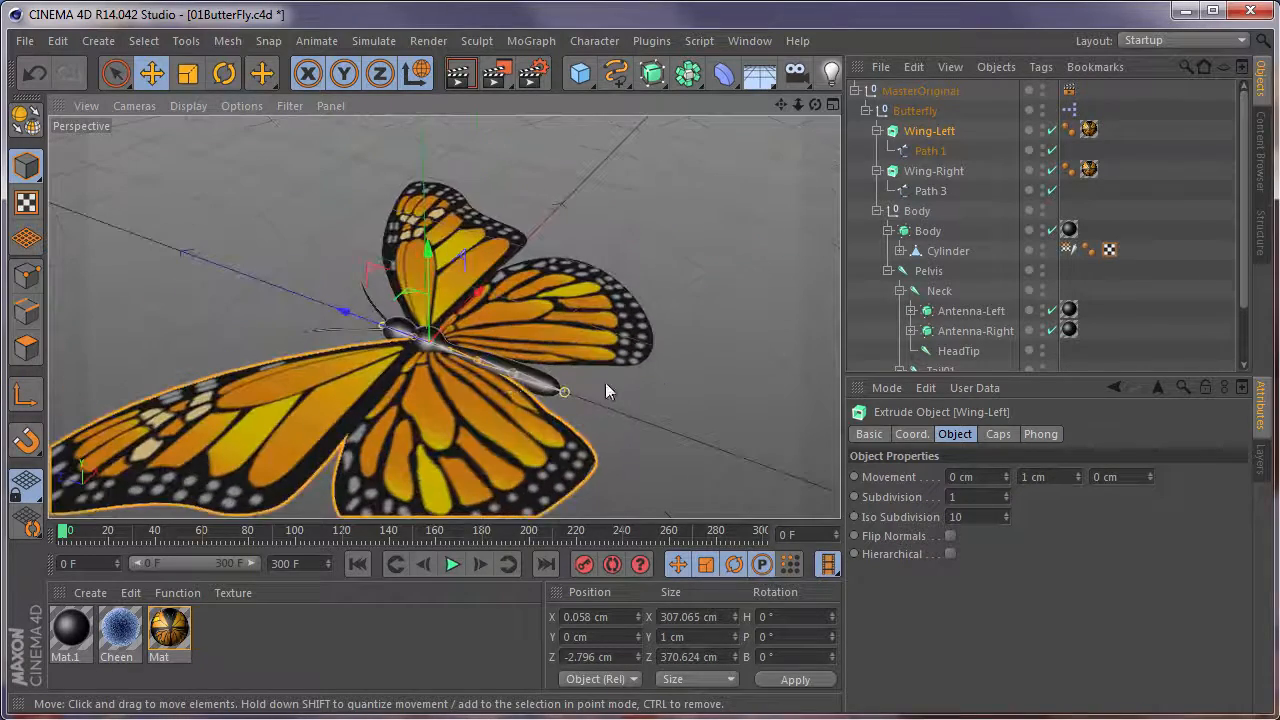
scroll(460, 368, up, 7)
alt+middle_drag(459, 368, 560, 390)
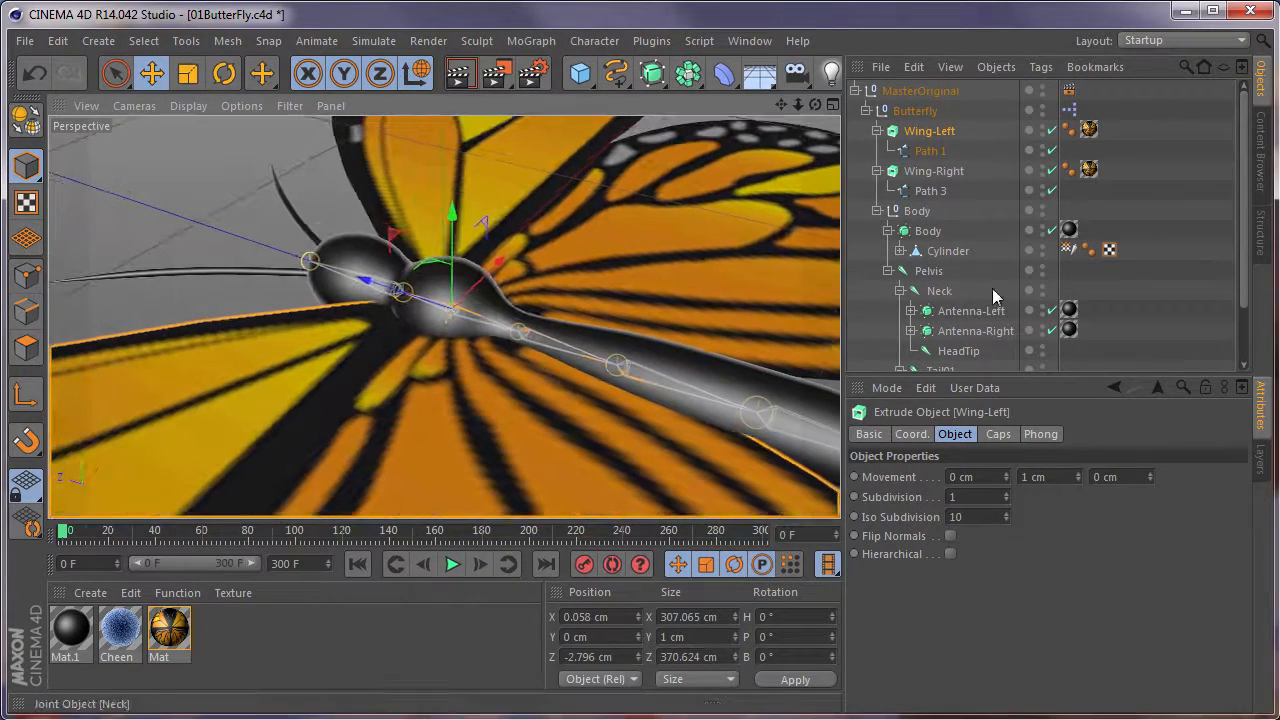
click(957, 252)
click(26, 277)
alt+drag(281, 331, 461, 275)
alt+middle_drag(428, 250, 461, 349)
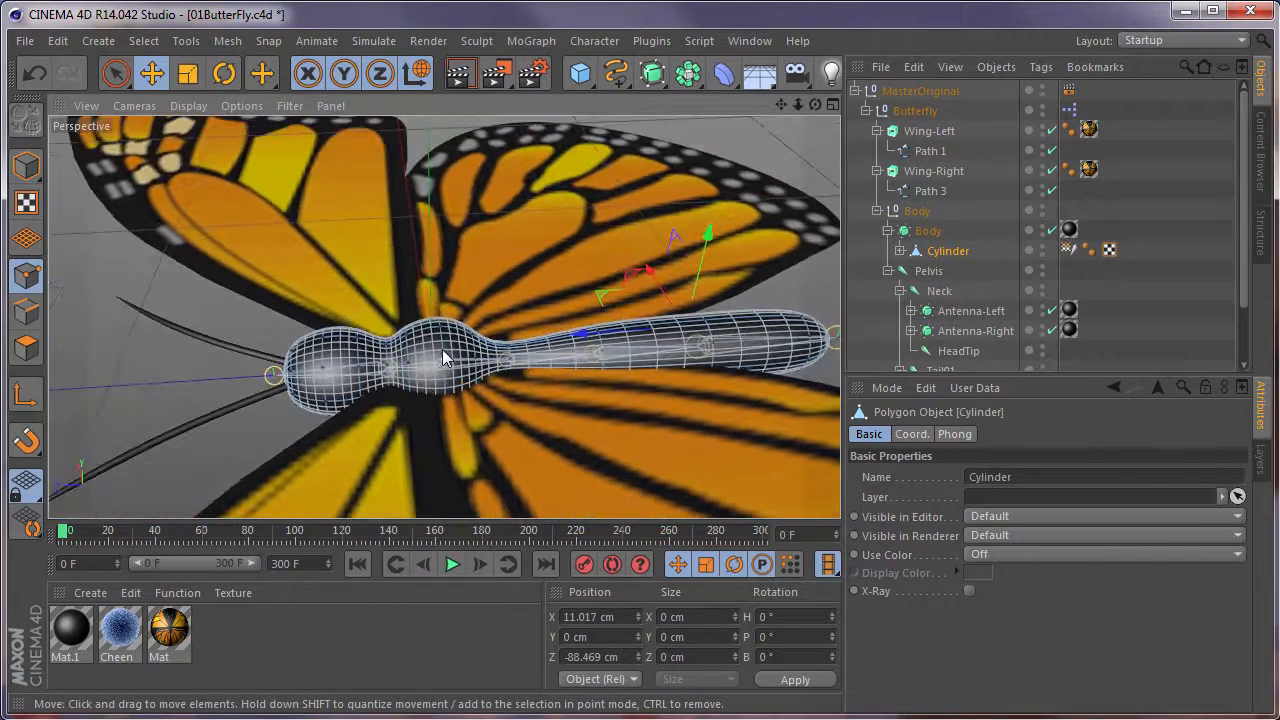
scroll(441, 347, up, 3)
Try moving a point on the upper middle of the Cylinder mesh, and undo the move.
click(438, 316)
mouse_move(438, 224)
mouse_down()
mouse_move(445, 185)
mouse_move(447, 245)
mouse_up()
key(ctrl+z)
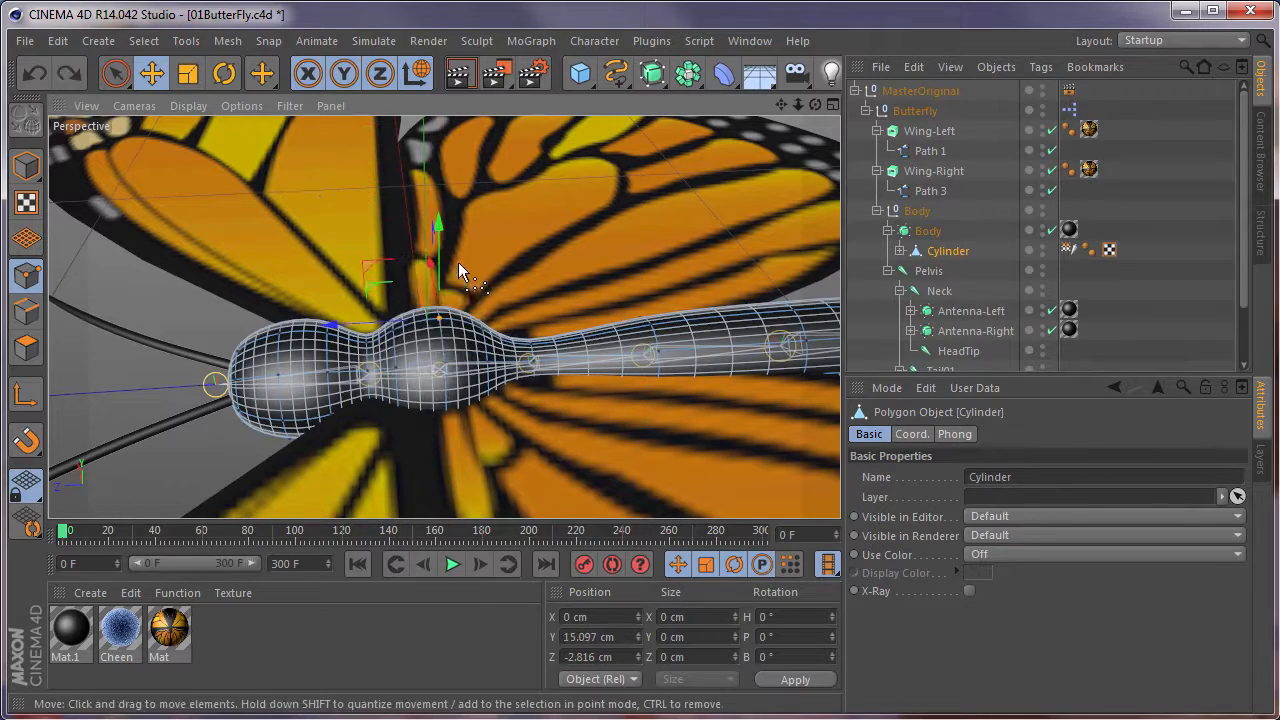
Return to Model mode and examine the joint chain inside the body, from HeadTip through Pelvis to Tail04.
scroll(461, 402, down, 5)
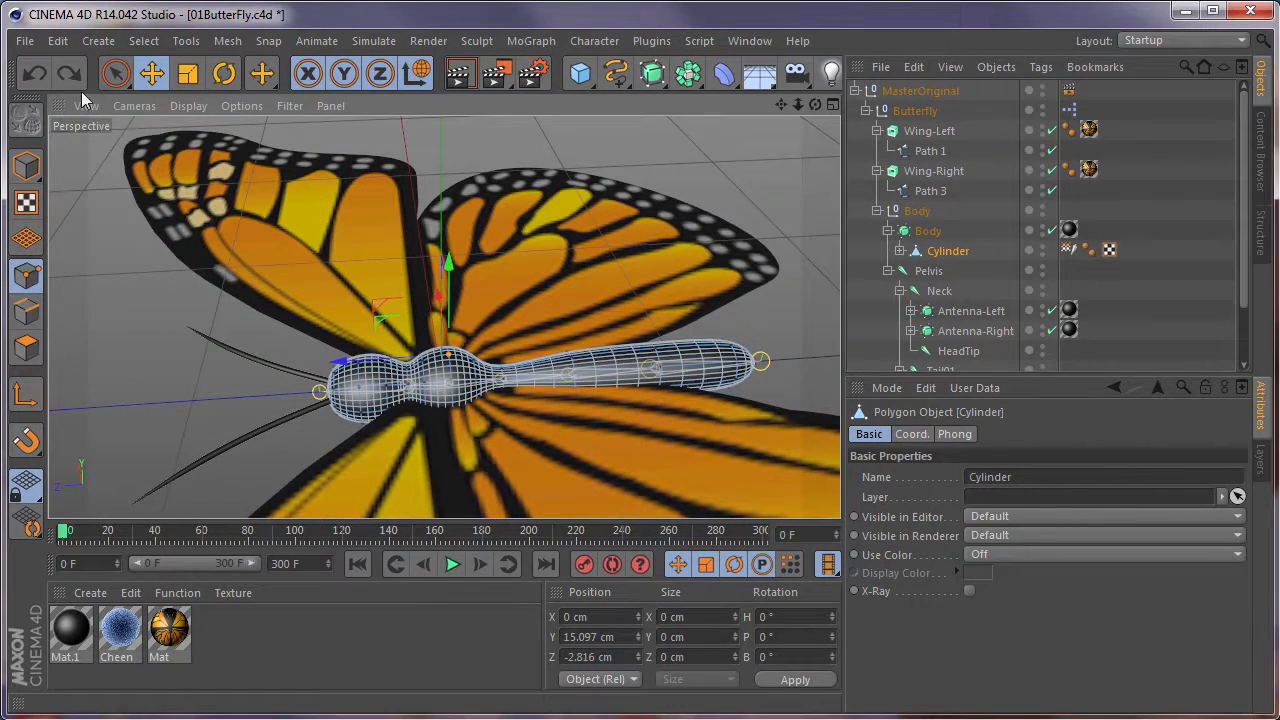
click(26, 166)
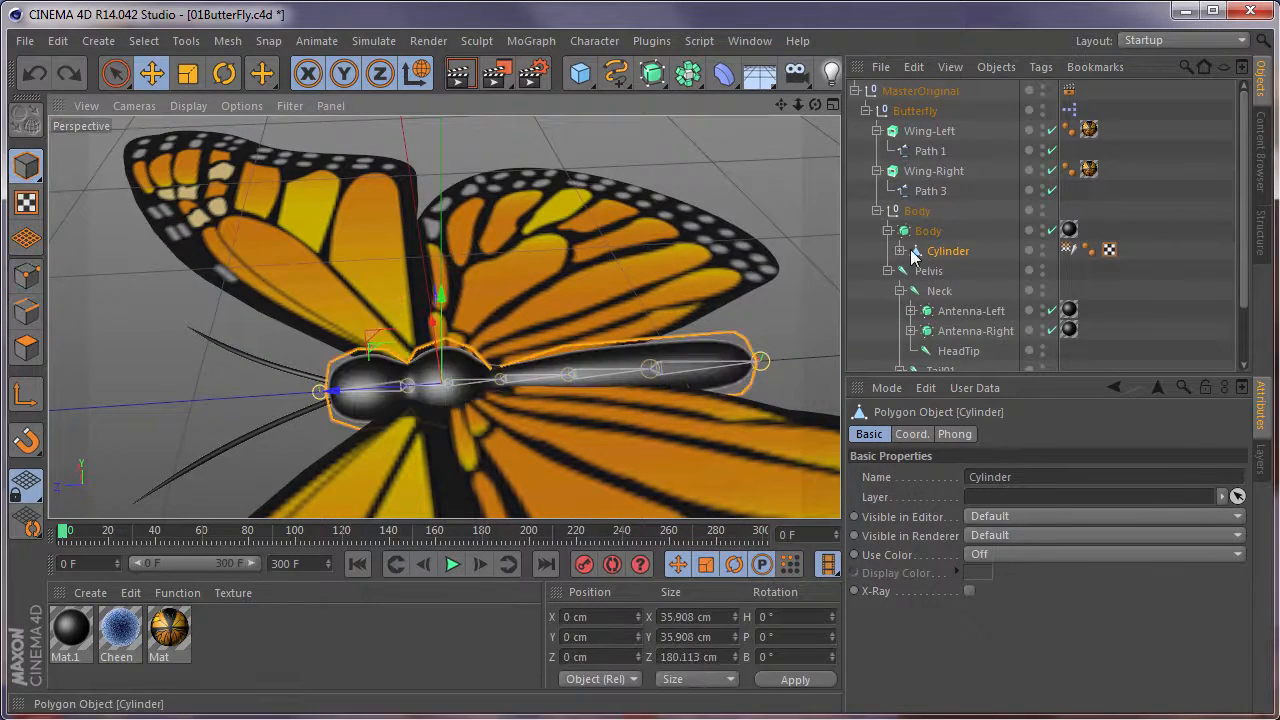
scroll(880, 200, down, 3)
scroll(528, 386, up, 8)
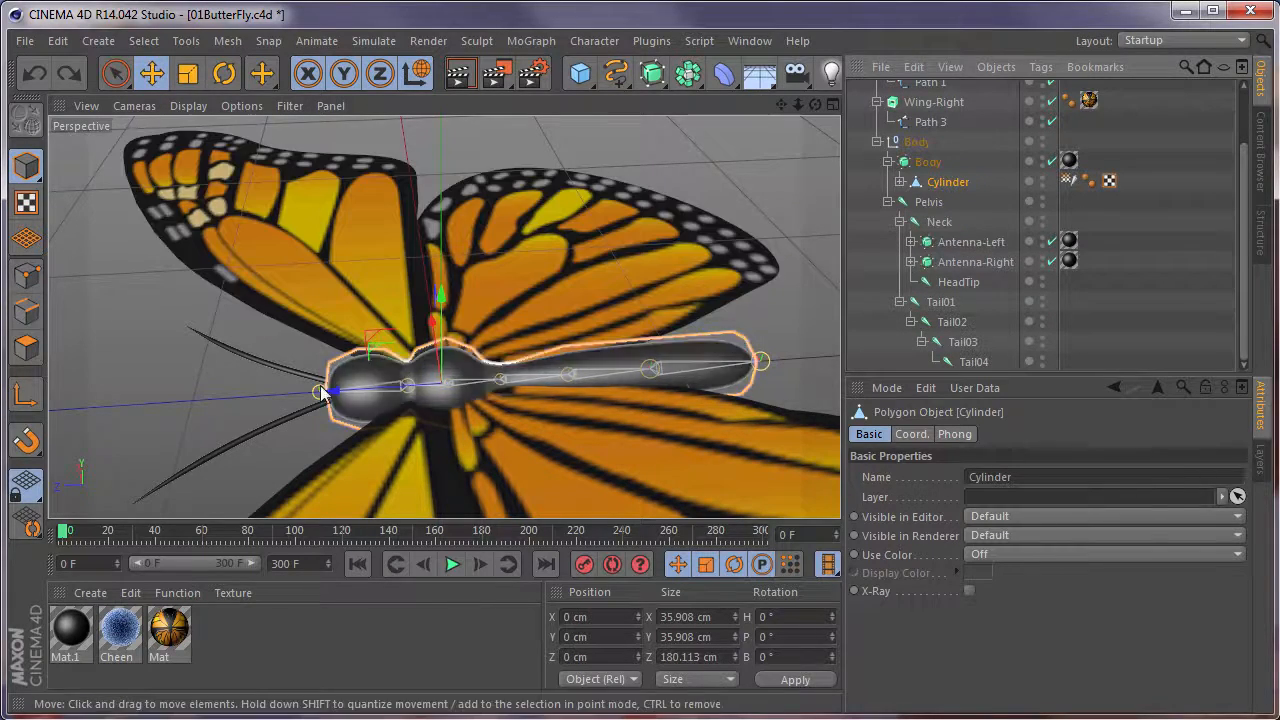
scroll(394, 363, down, 6)
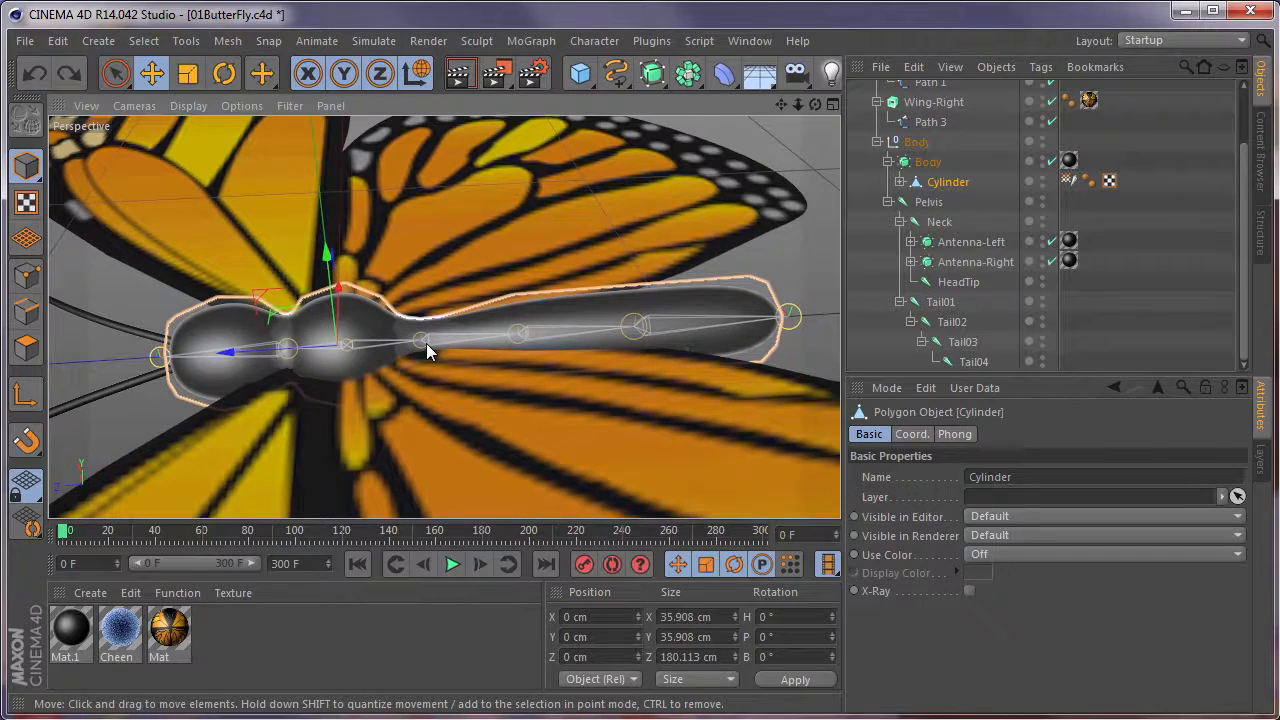
alt+drag(416, 338, 276, 376)
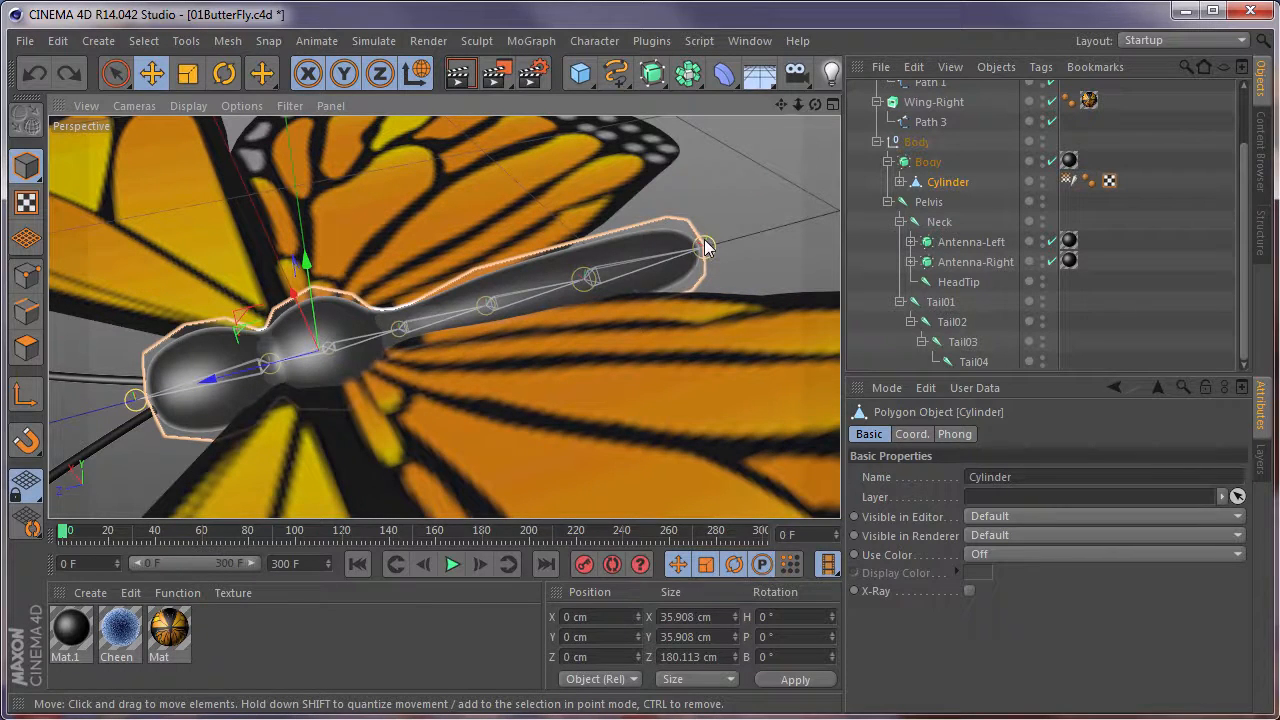
alt+drag(441, 344, 517, 298)
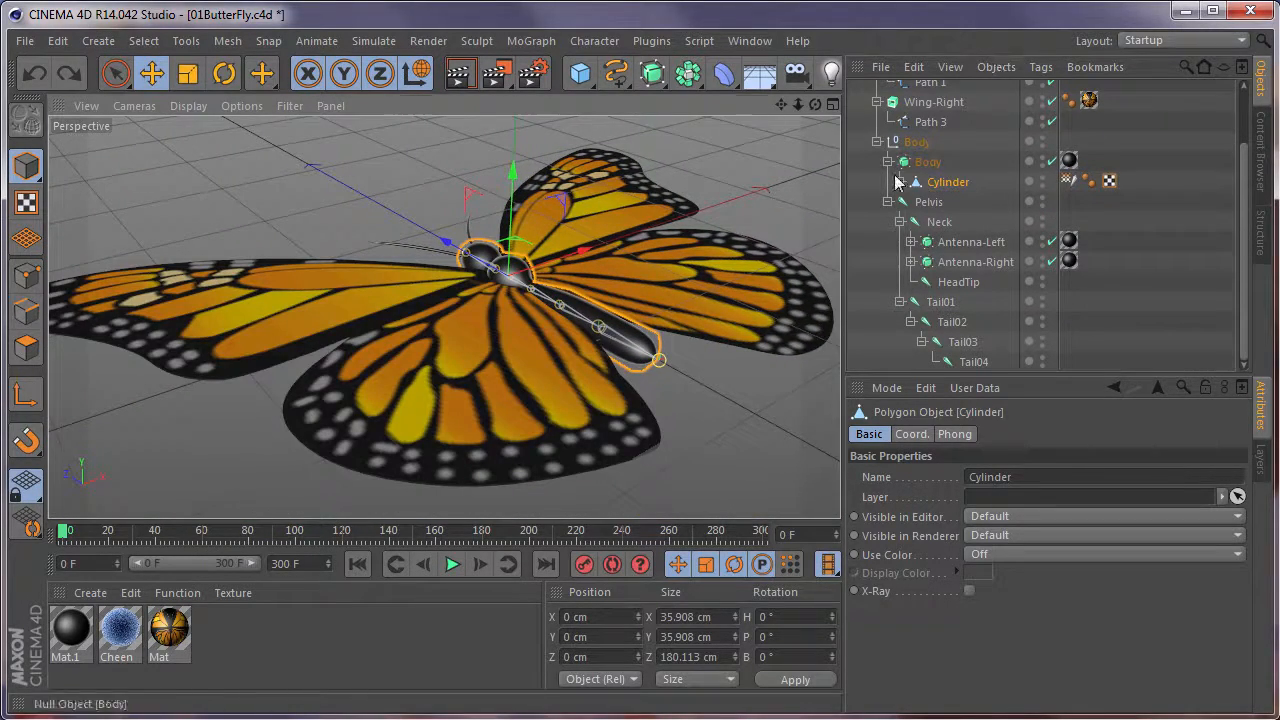
Add a CMotion character object to the scene.
scroll(904, 172, up, 3)
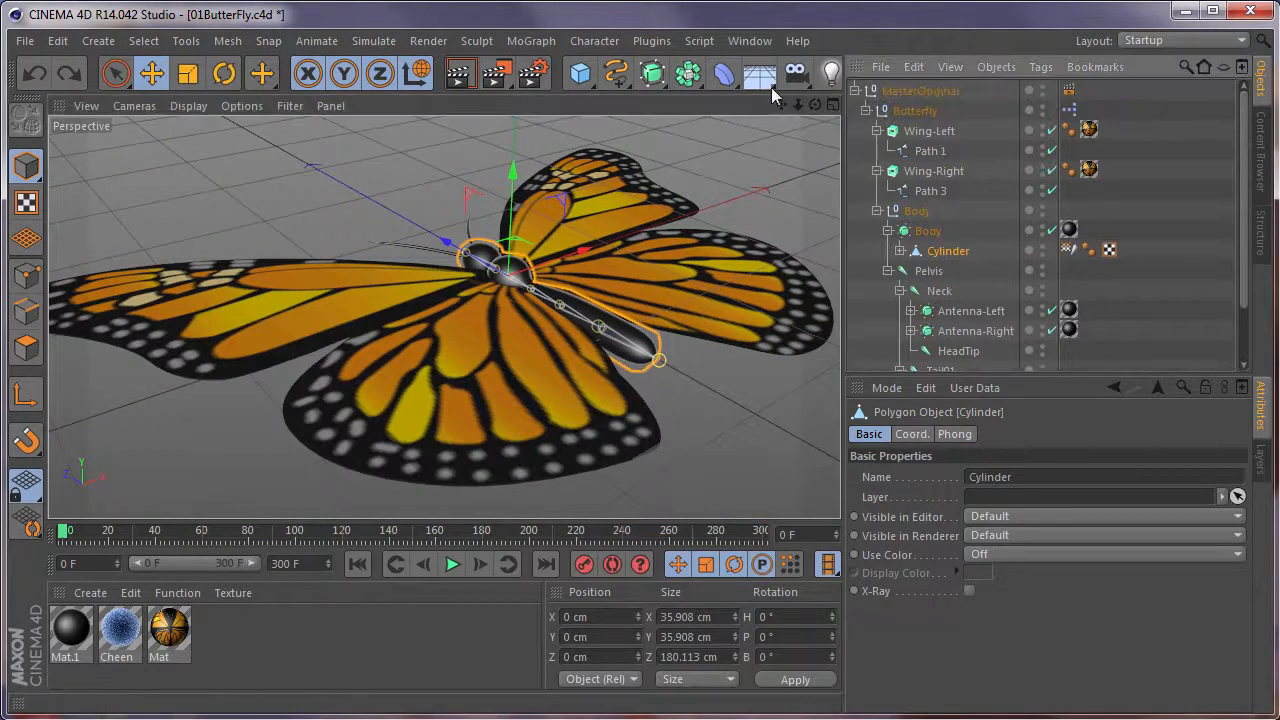
click(545, 45)
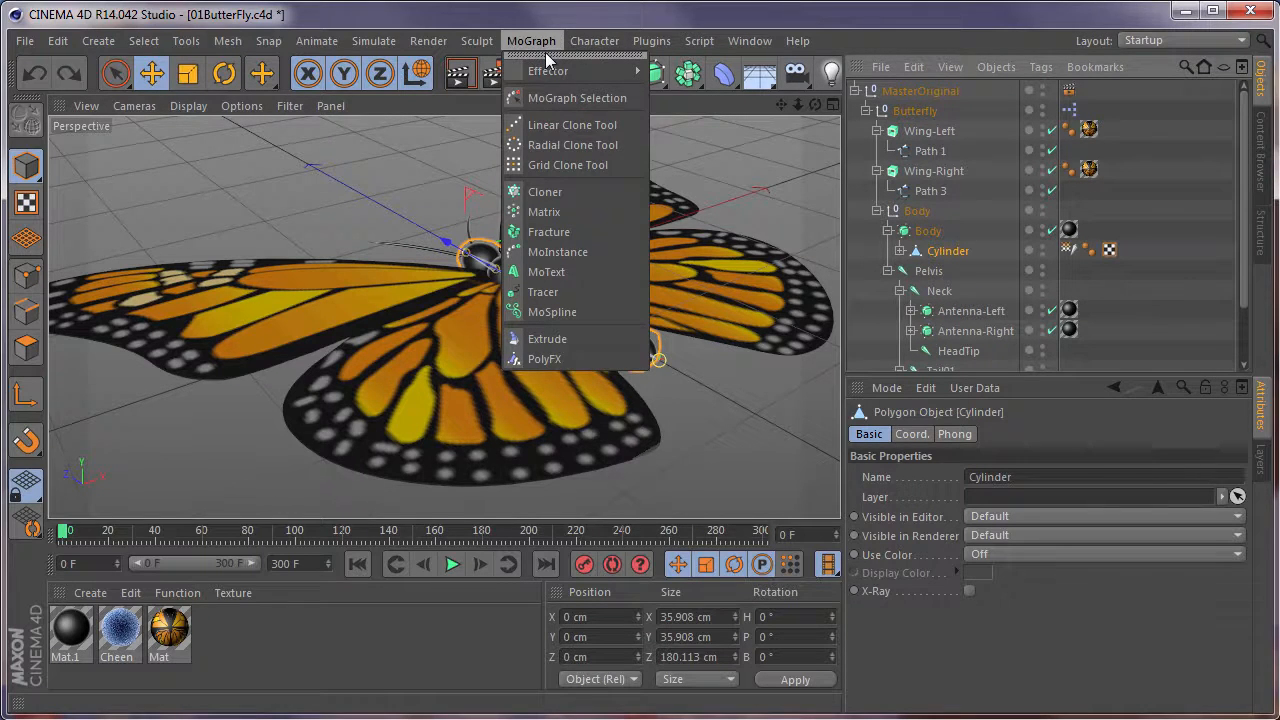
mouse_move(617, 42)
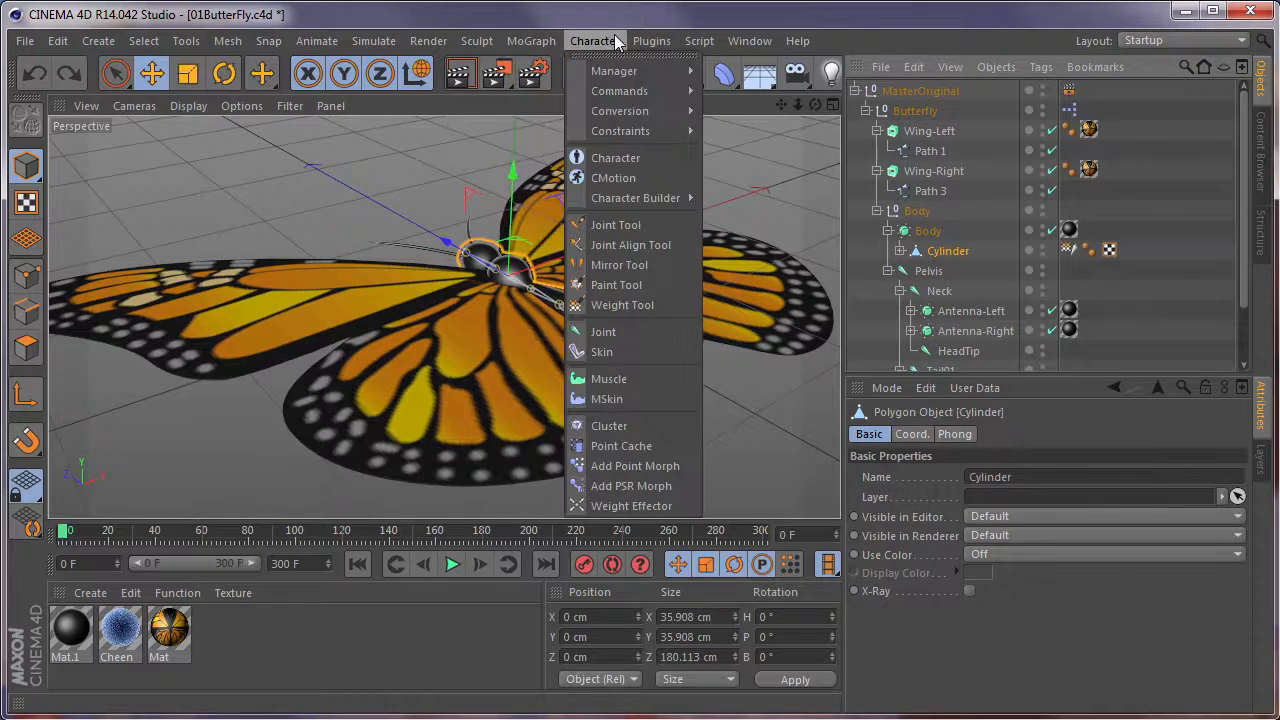
click(630, 180)
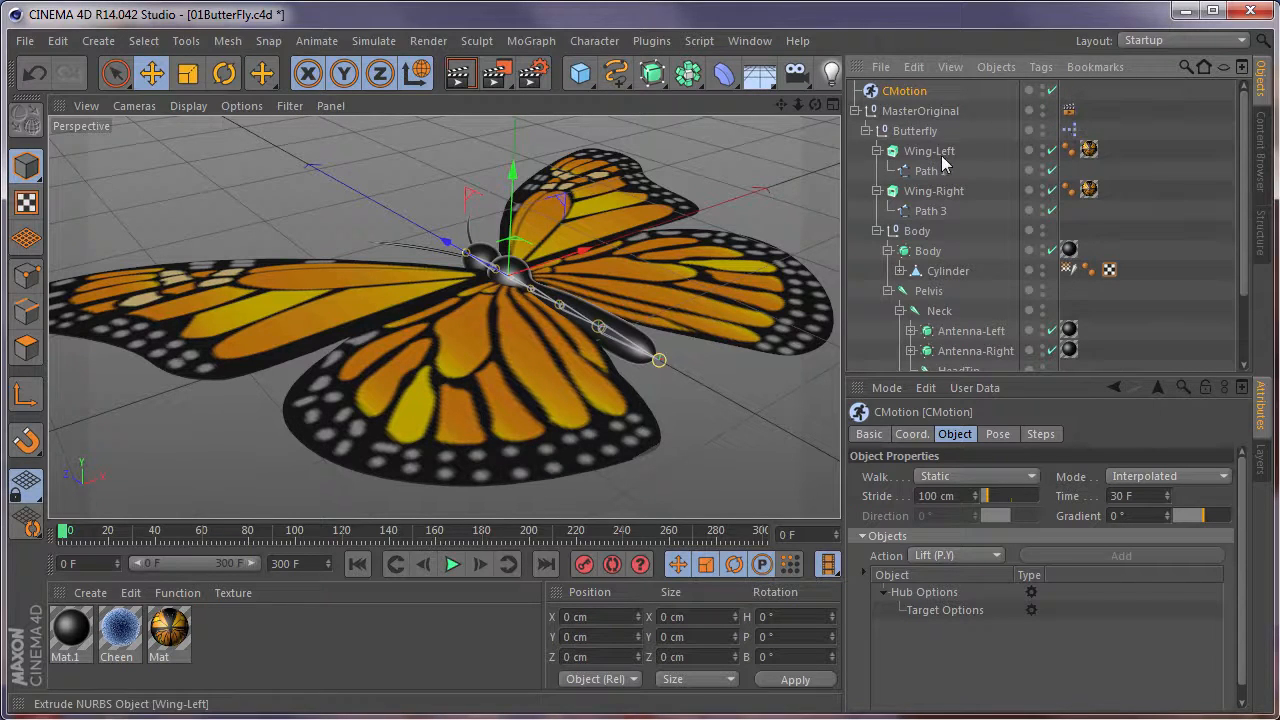
Add Wing-Left to the CMotion object's Objects list and keep the CMotion settings shown.
drag(930, 152, 953, 655)
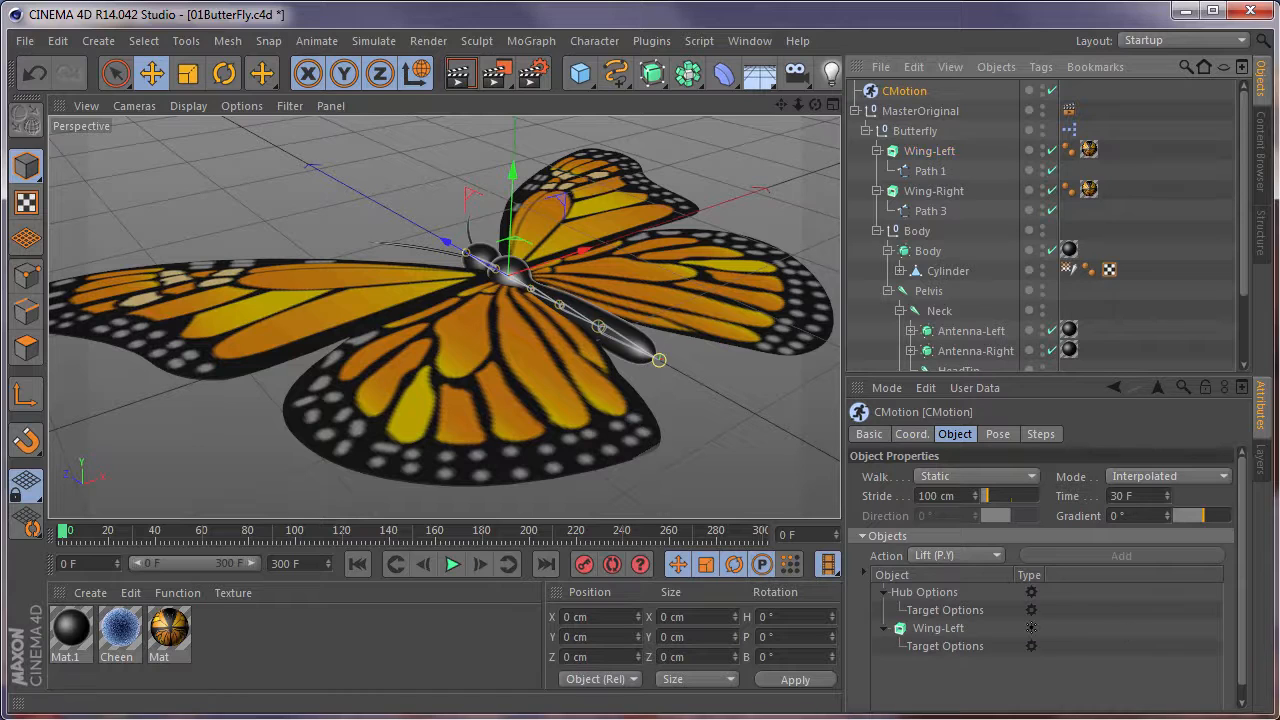
drag(1243, 538, 1242, 508)
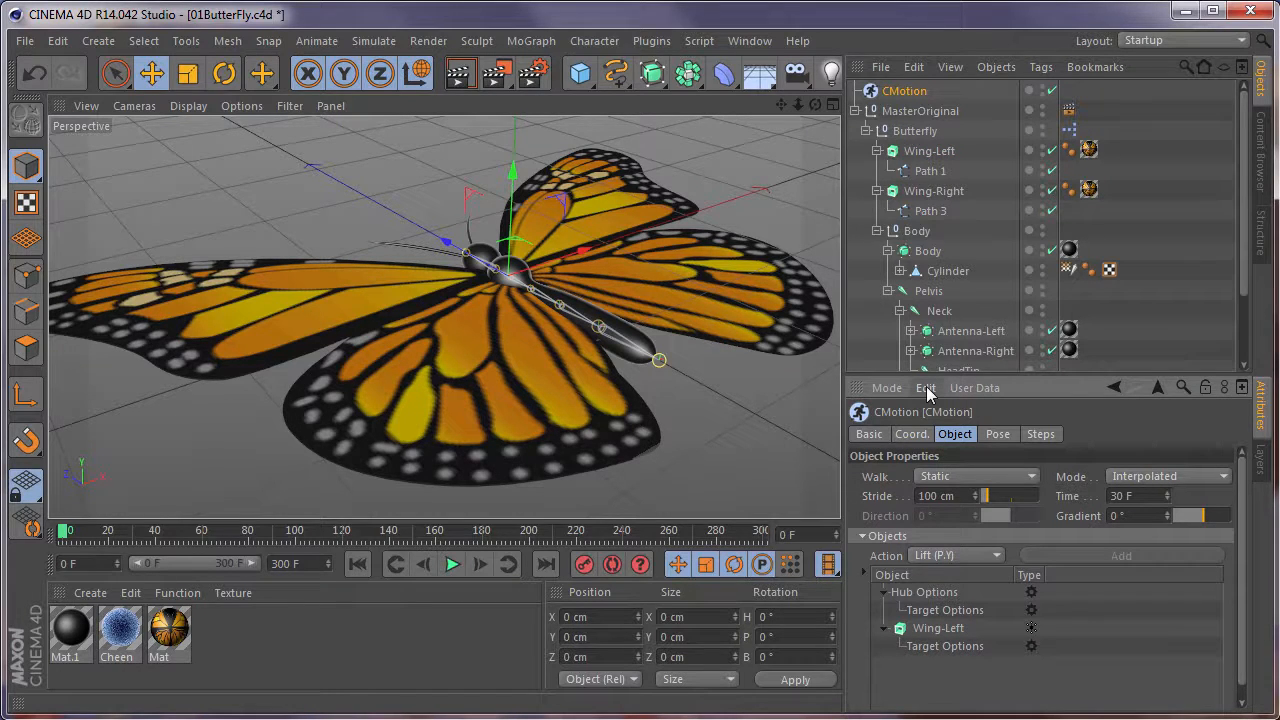
click(928, 152)
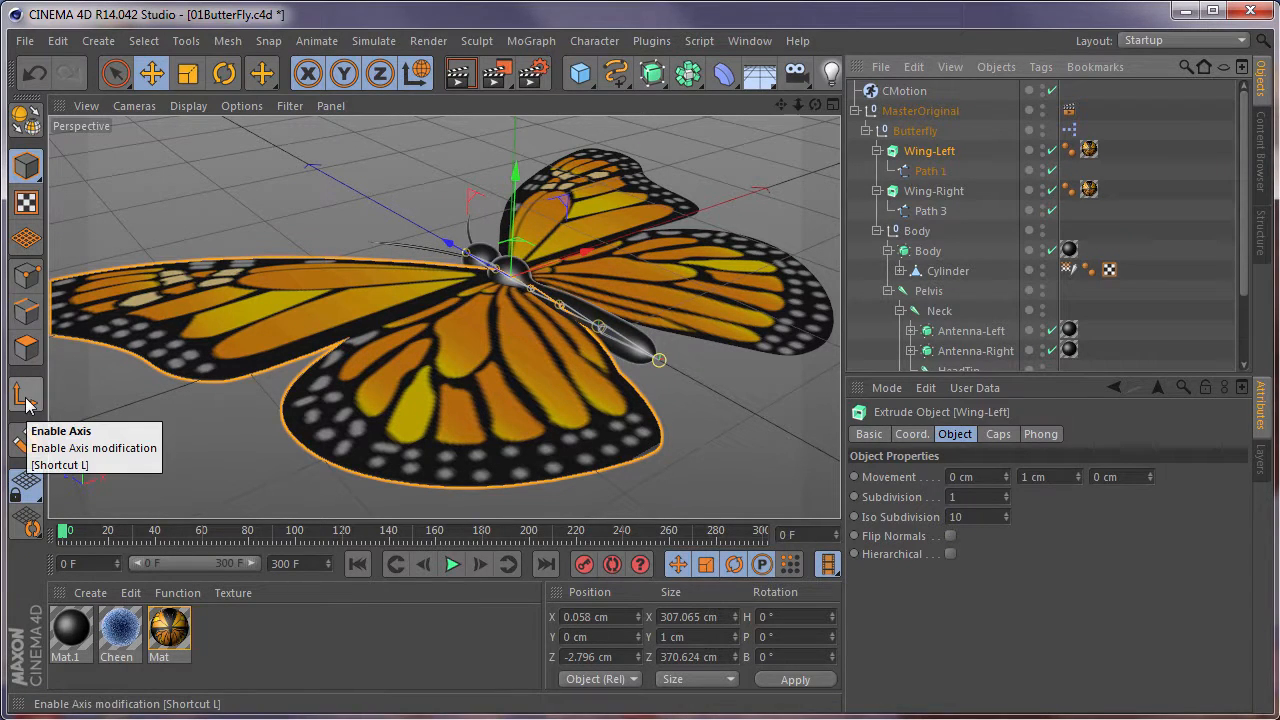
click(898, 90)
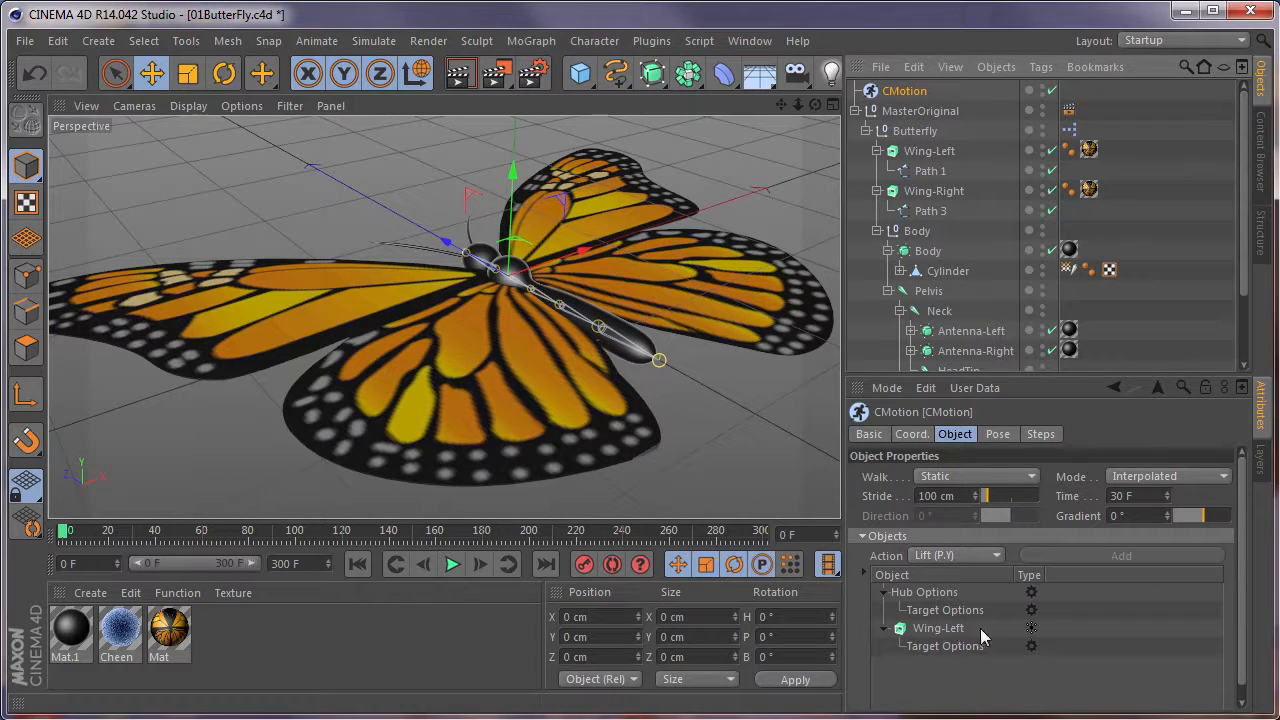
Add a Lift (P.Y) action to Wing-Left in the CMotion Objects list.
click(941, 632)
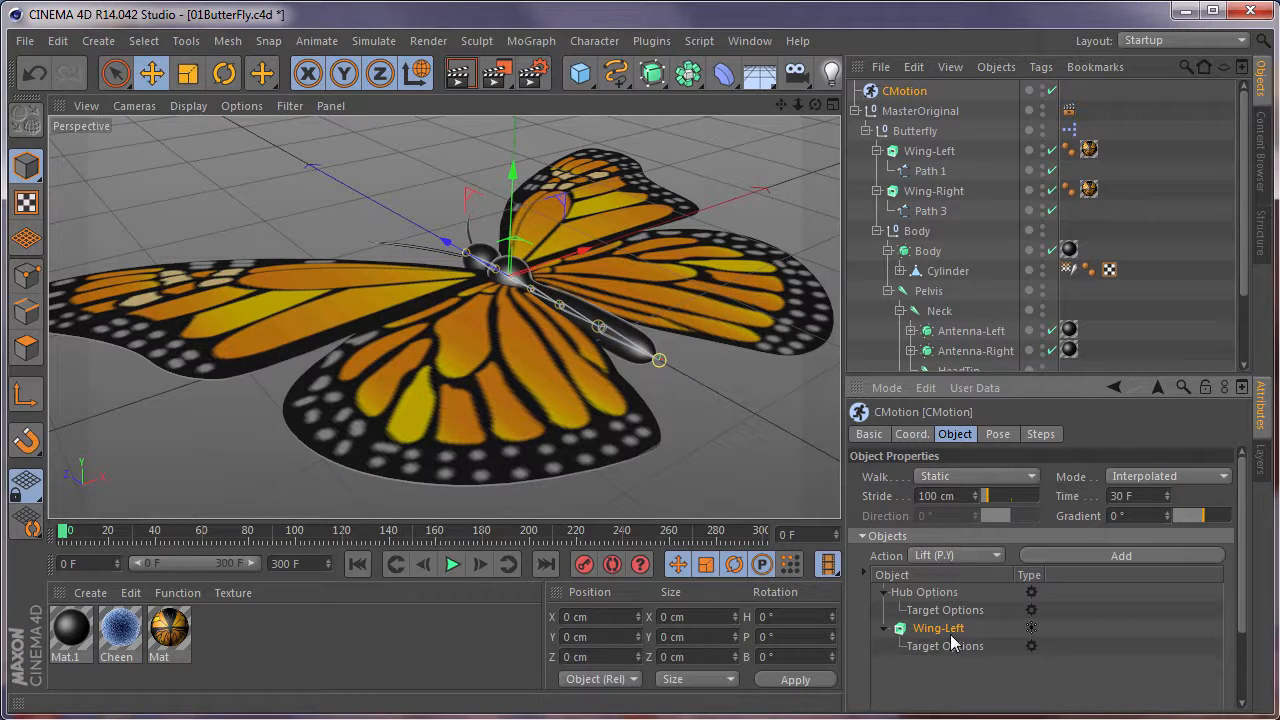
click(947, 560)
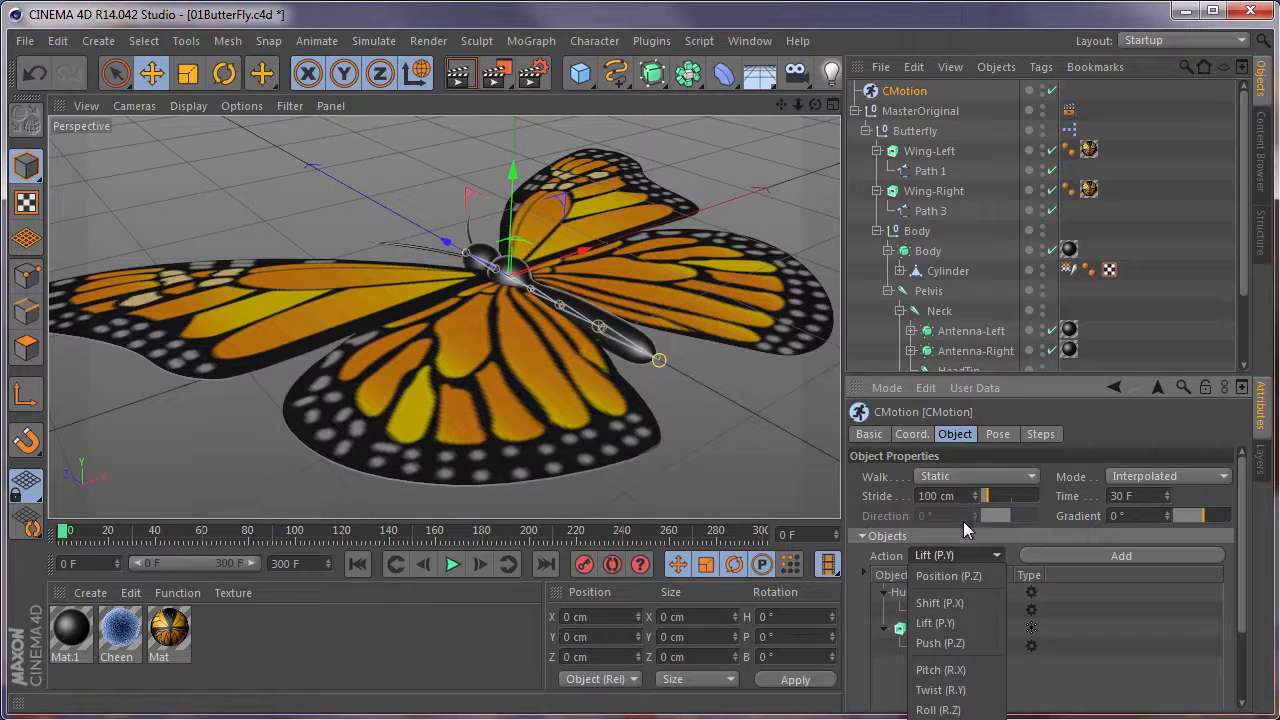
click(954, 624)
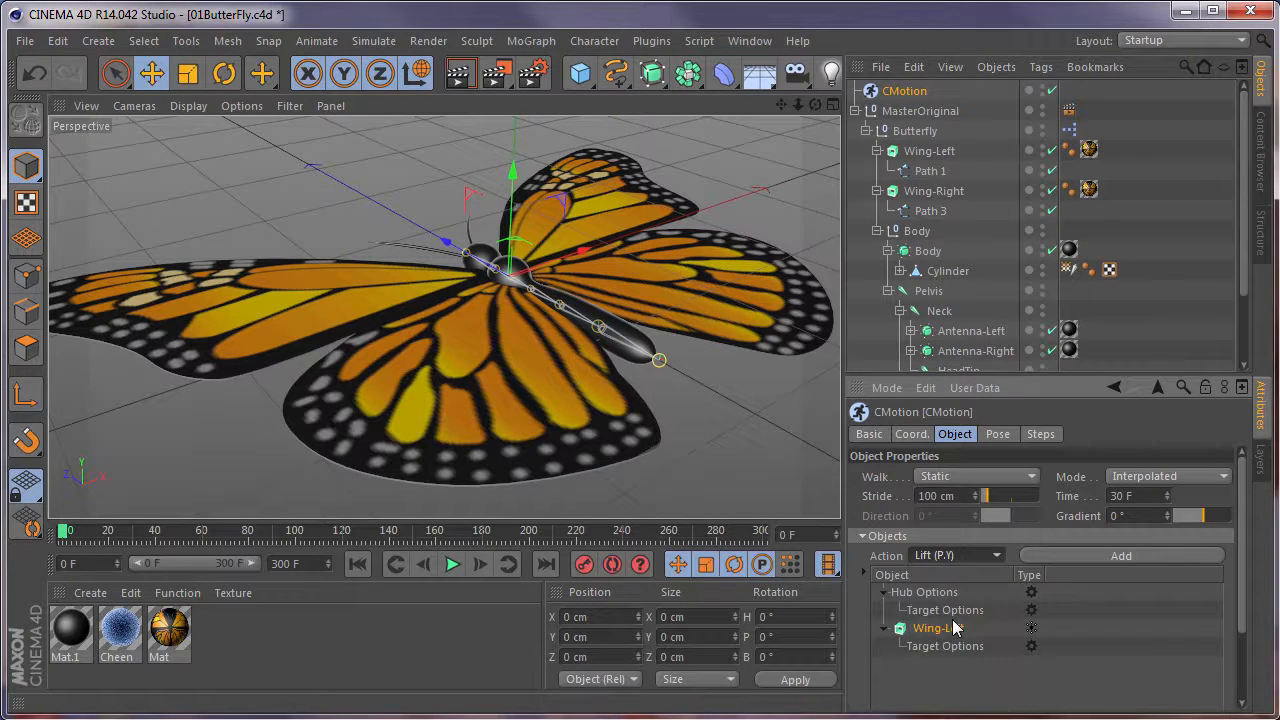
click(1092, 555)
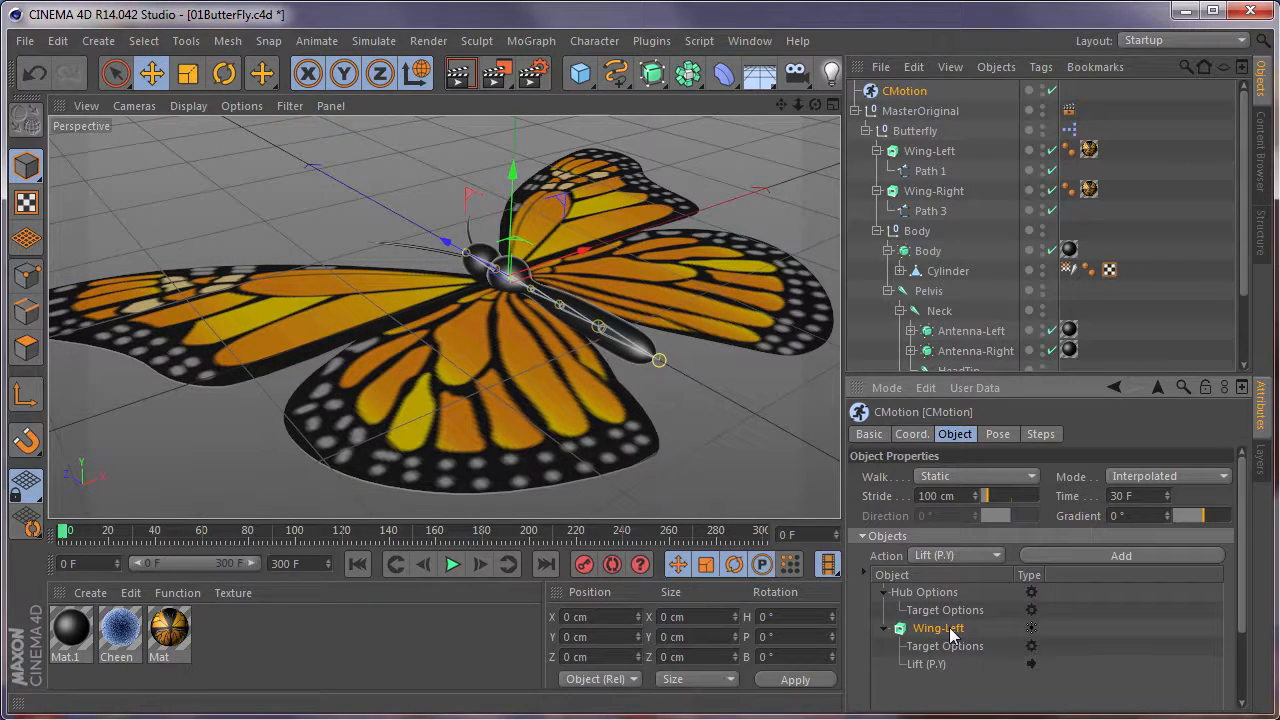
Play the animation and watch the Lift motion of the left wing from a low side view.
click(452, 566)
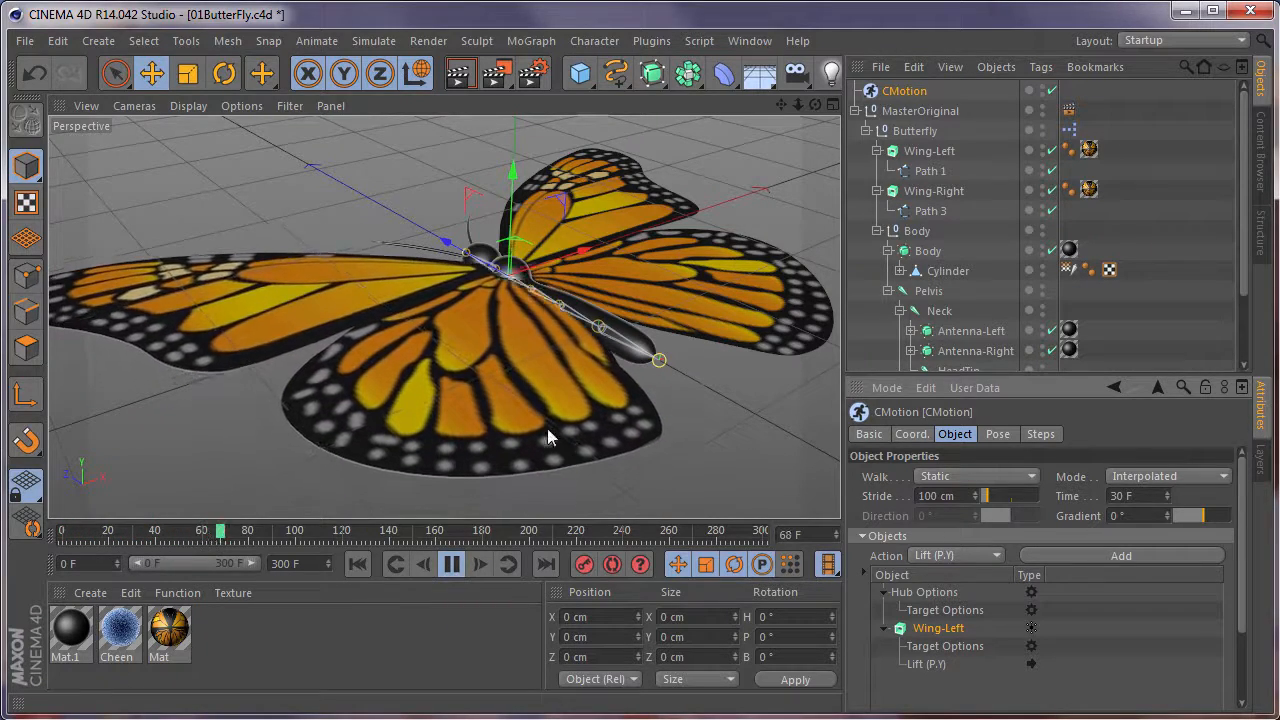
mouse_move(470, 386)
alt+mouse_down()
mouse_move(764, 268)
mouse_move(463, 388)
alt+mouse_up()
alt+drag(196, 481, 730, 306)
alt+drag(336, 357, 372, 417)
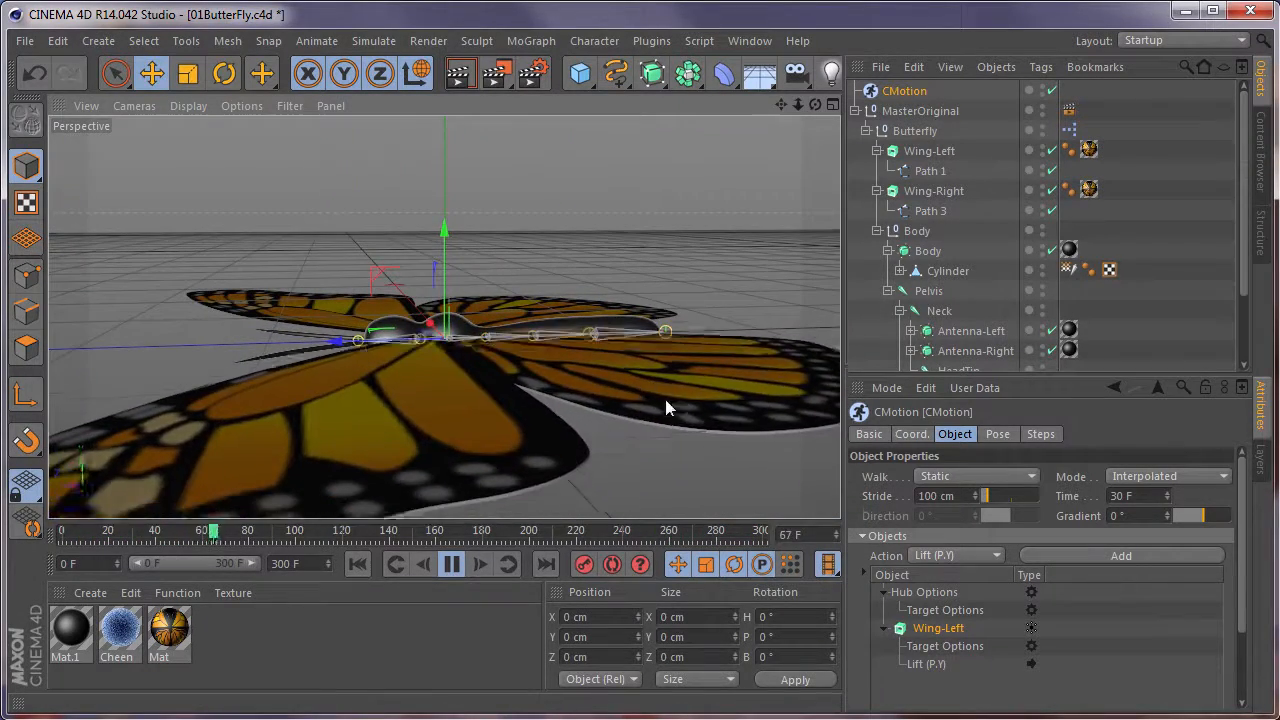
Delete the Lift (P.Y) action from Wing-Left.
click(955, 556)
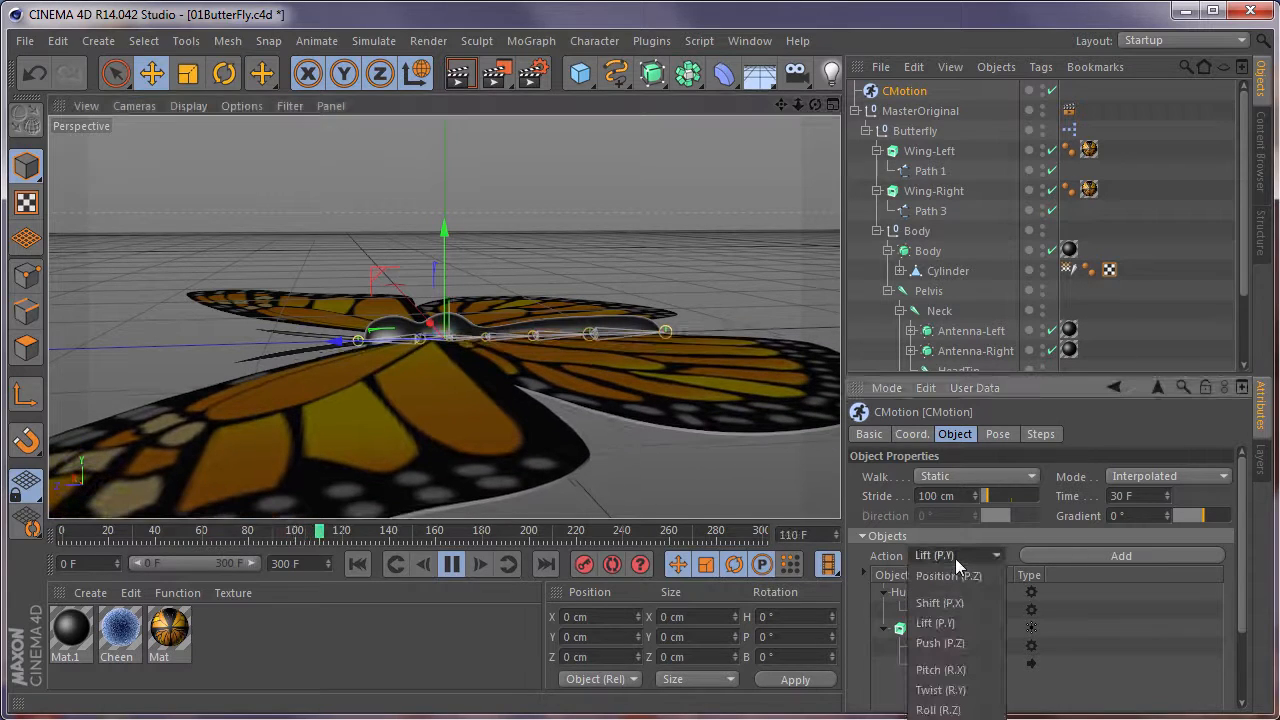
click(956, 471)
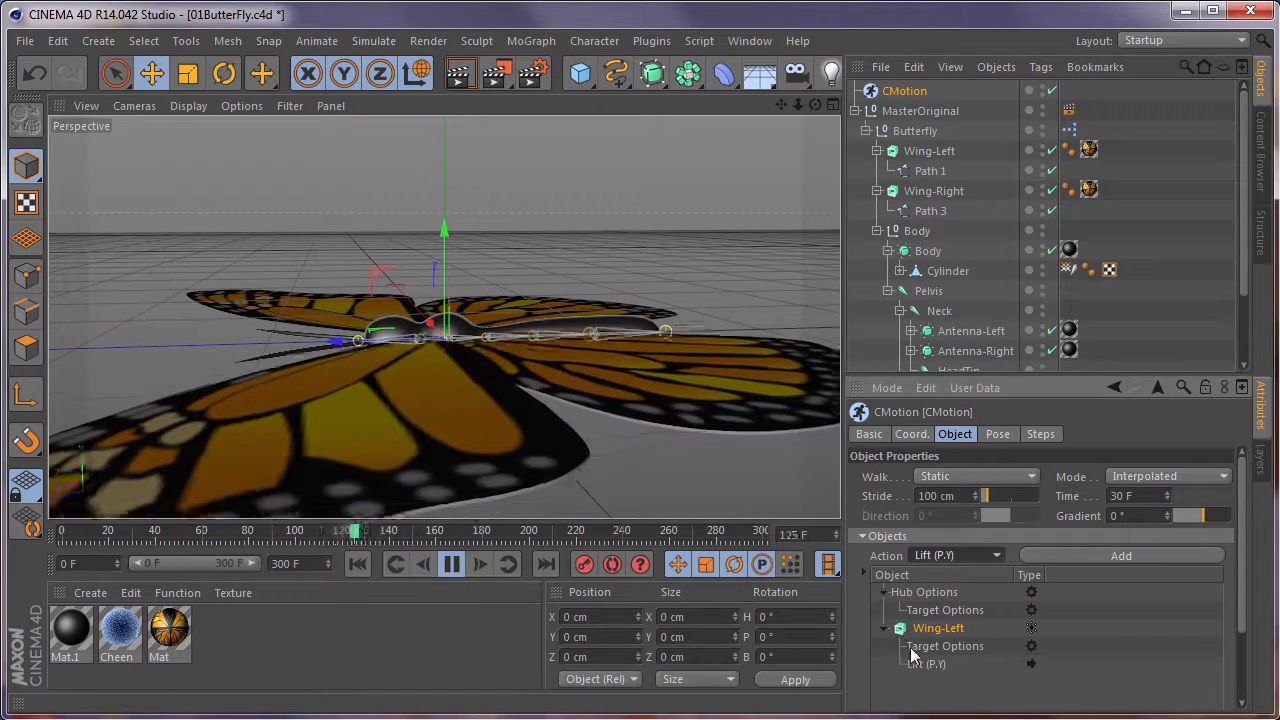
click(926, 667)
key(Delete)
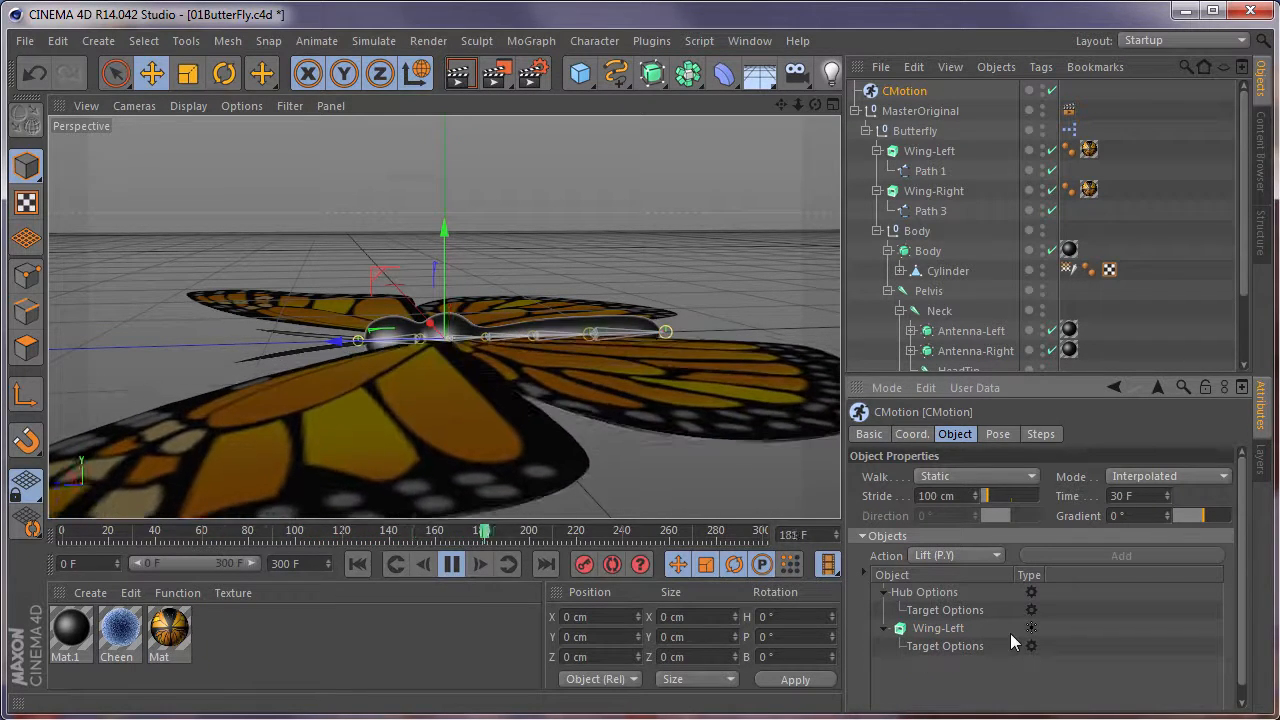
Add a Push (P.Z) action to Wing-Left in the CMotion Objects list.
click(955, 557)
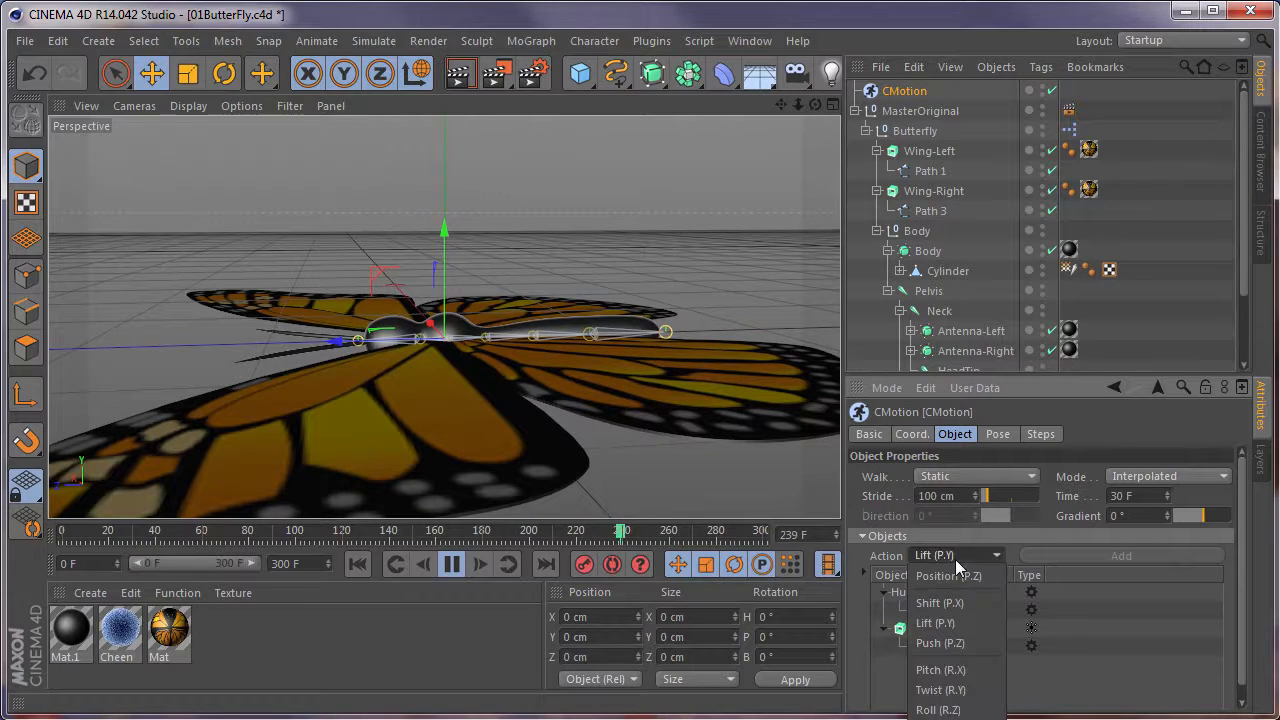
click(951, 643)
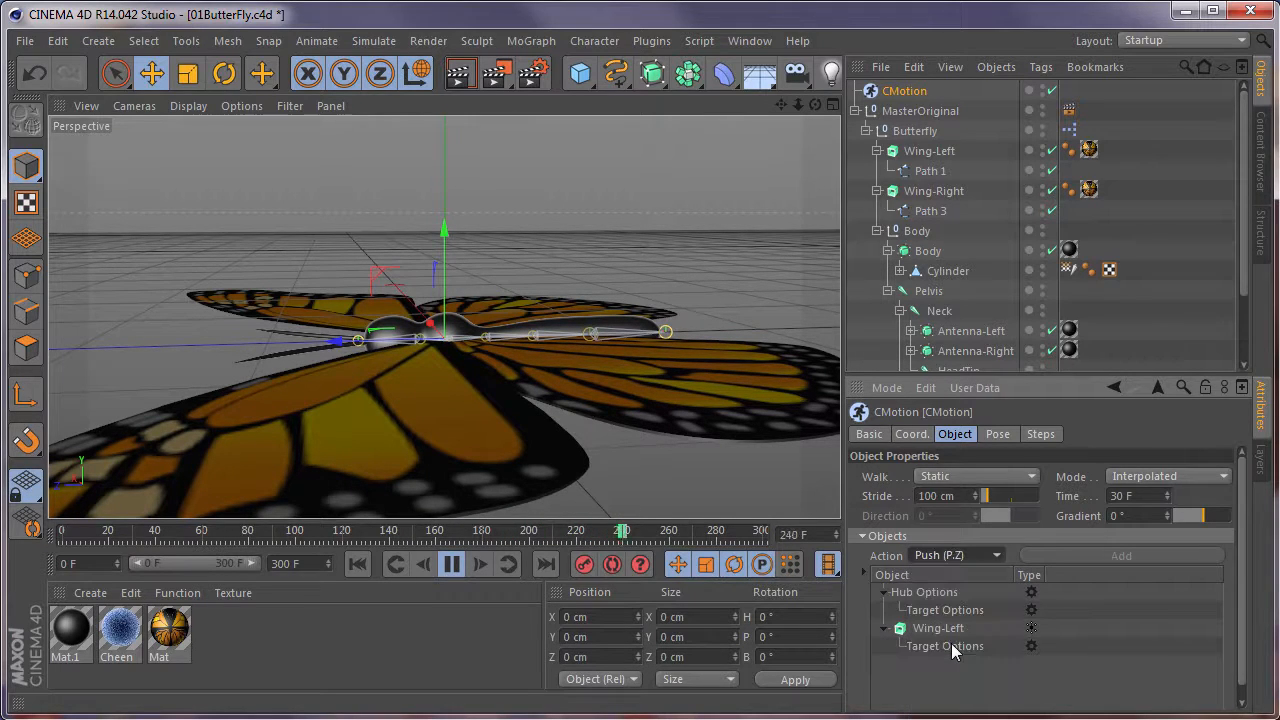
click(912, 630)
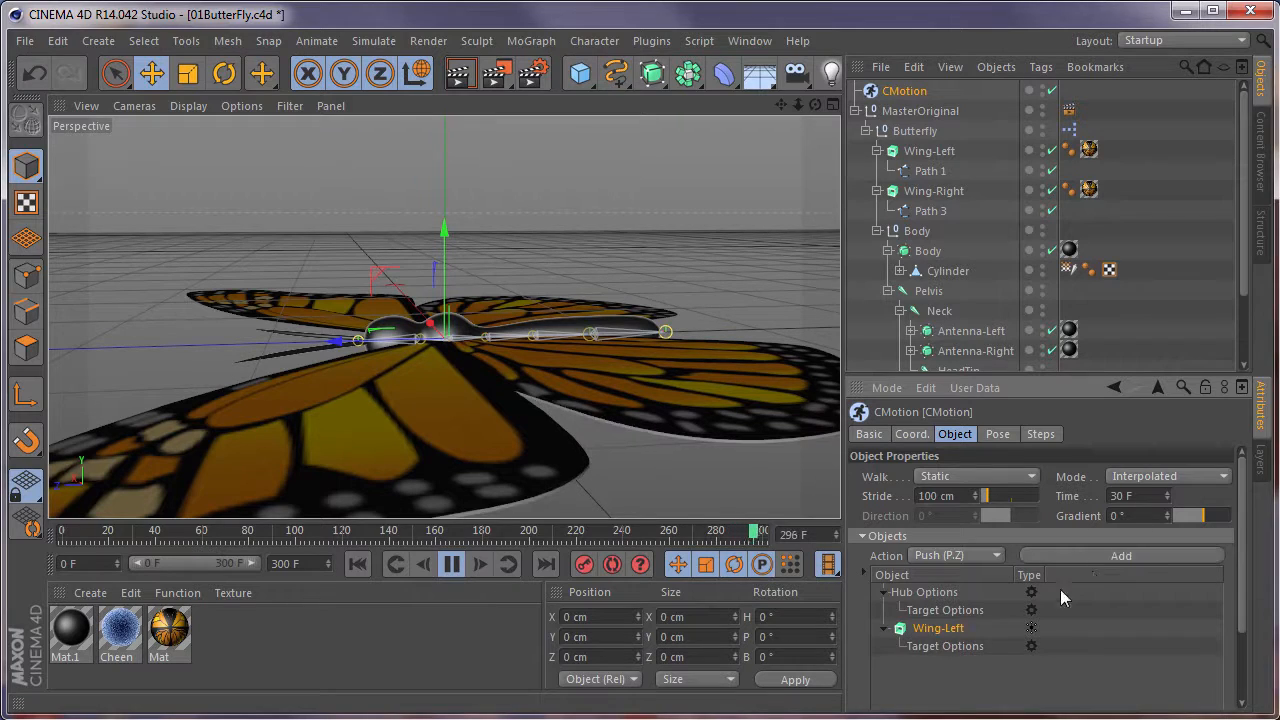
click(1105, 553)
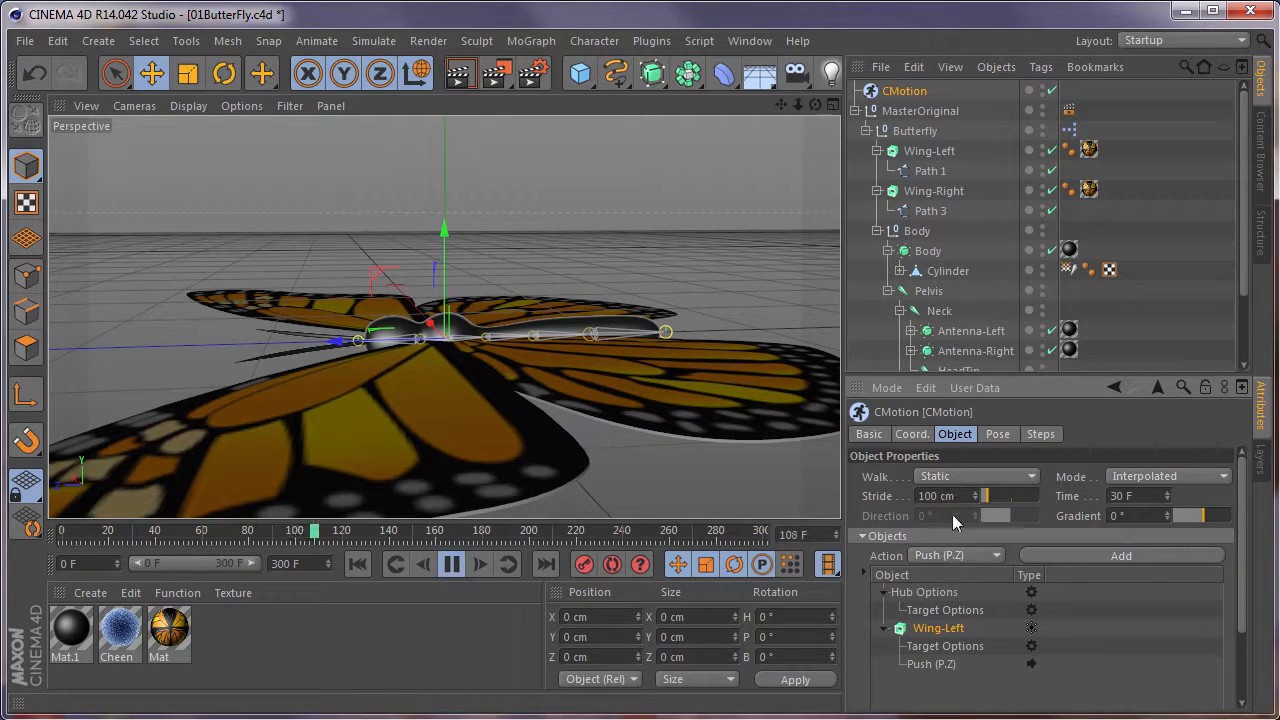
Shape Wing-Left's Push (P.Z) curve with maximum ends and a minimum near 0.5, and set the push to 20.5 cm.
click(945, 662)
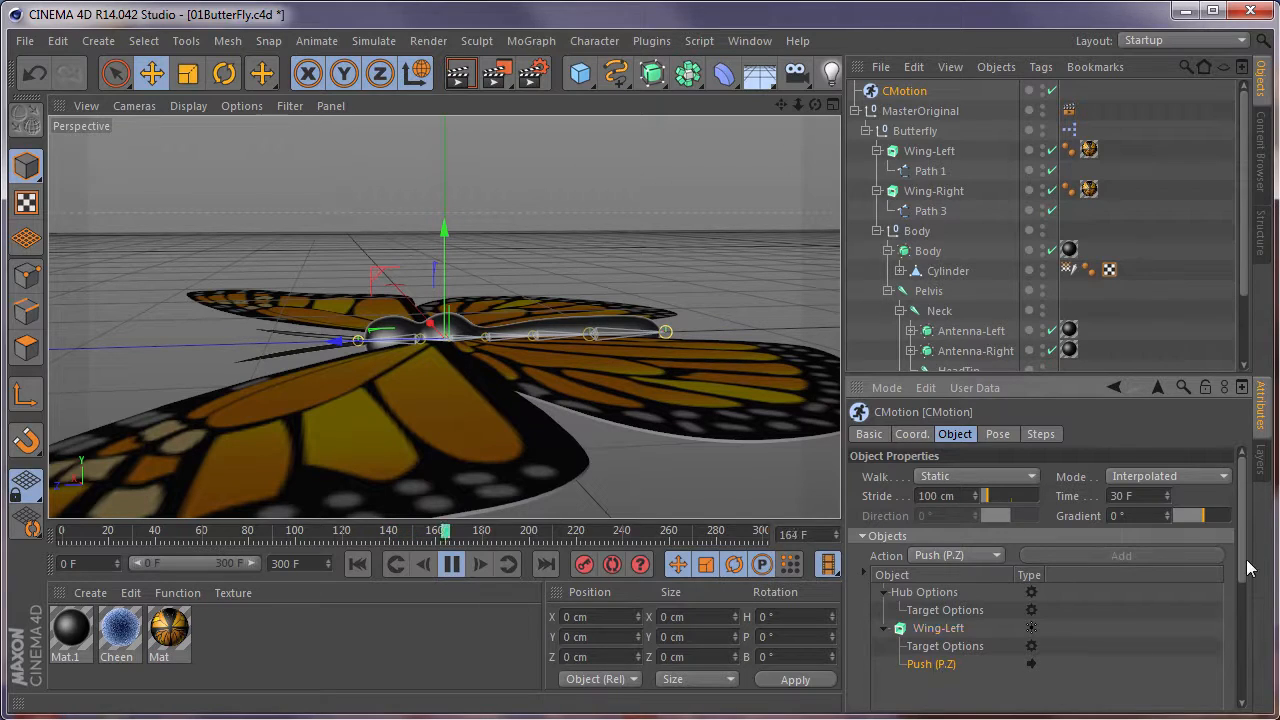
drag(1242, 561, 1251, 698)
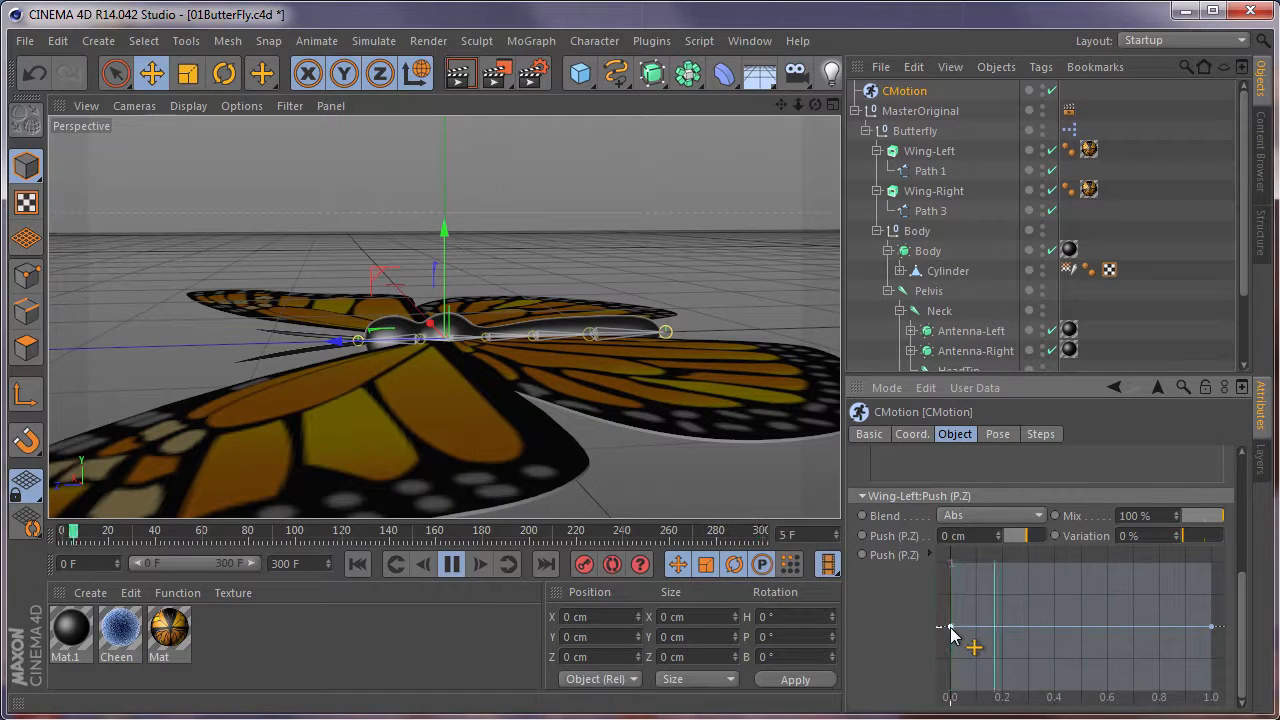
drag(950, 627, 950, 563)
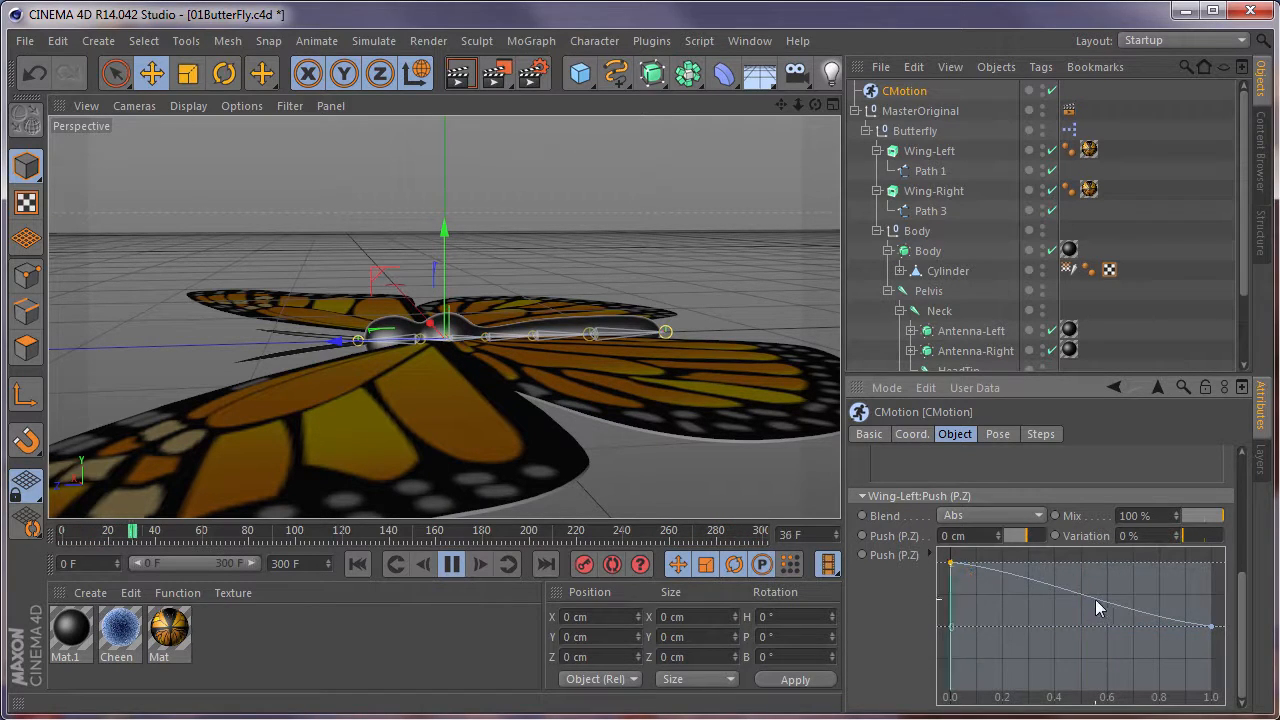
drag(1087, 597, 1085, 708)
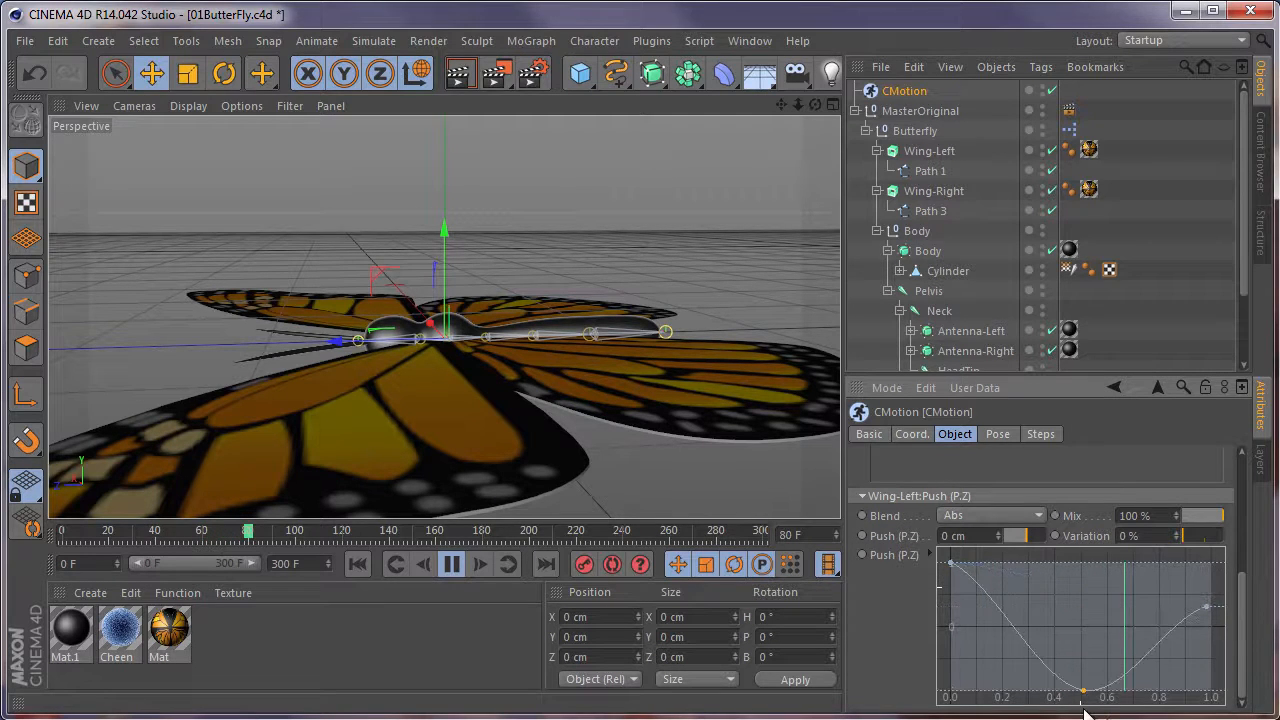
drag(1206, 607, 1212, 563)
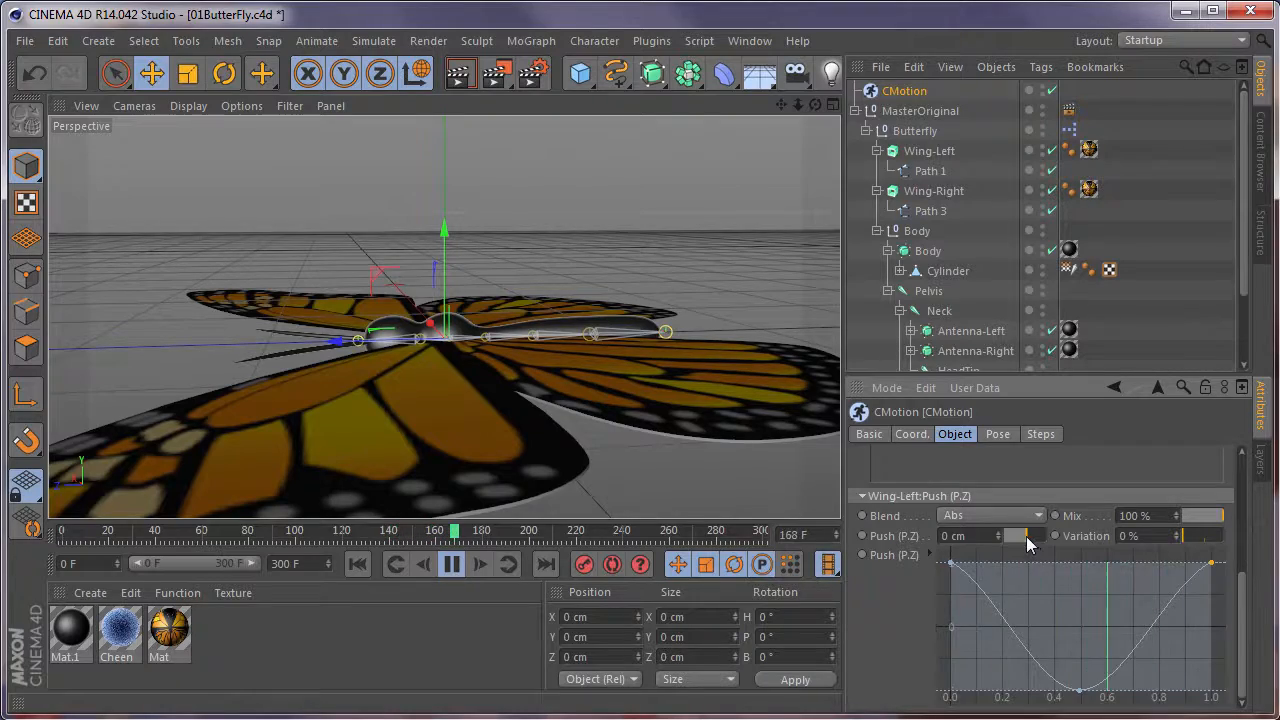
drag(1027, 538, 1031, 538)
alt+drag(647, 345, 536, 457)
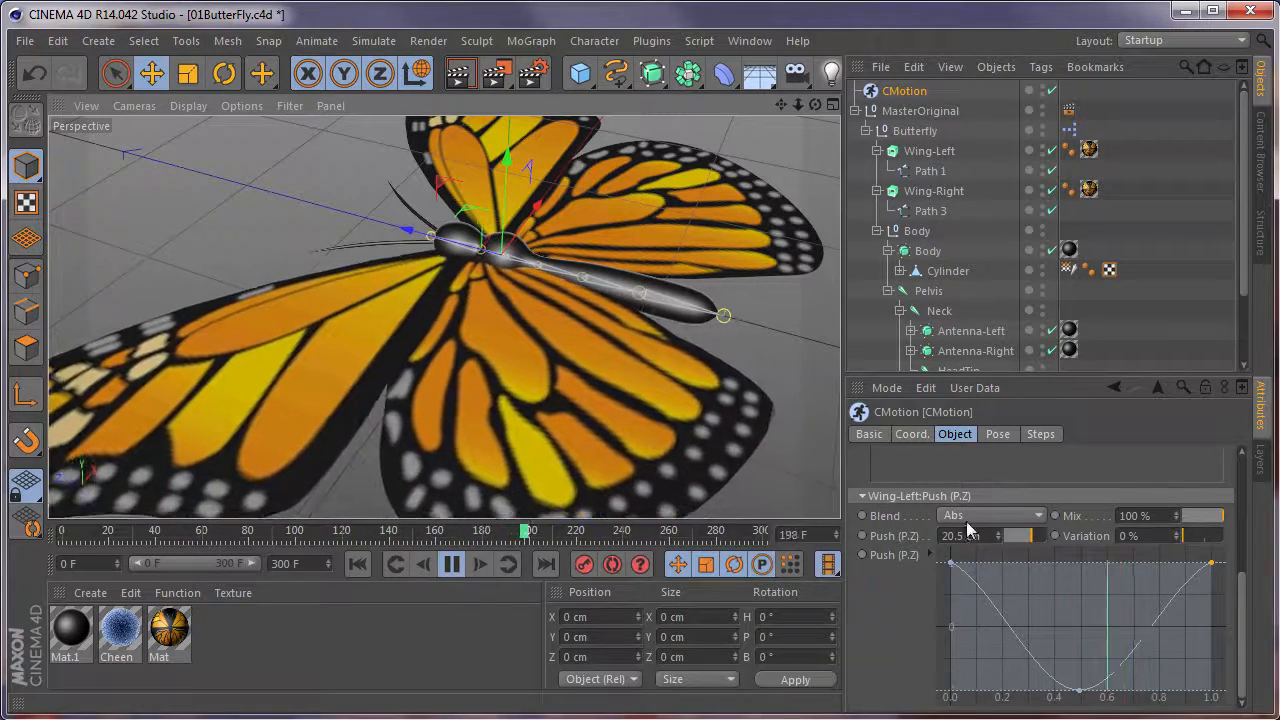
Replace the Push (P.Z) action on Wing-Left with a Roll (R.Z) action.
scroll(935, 575, up, 4)
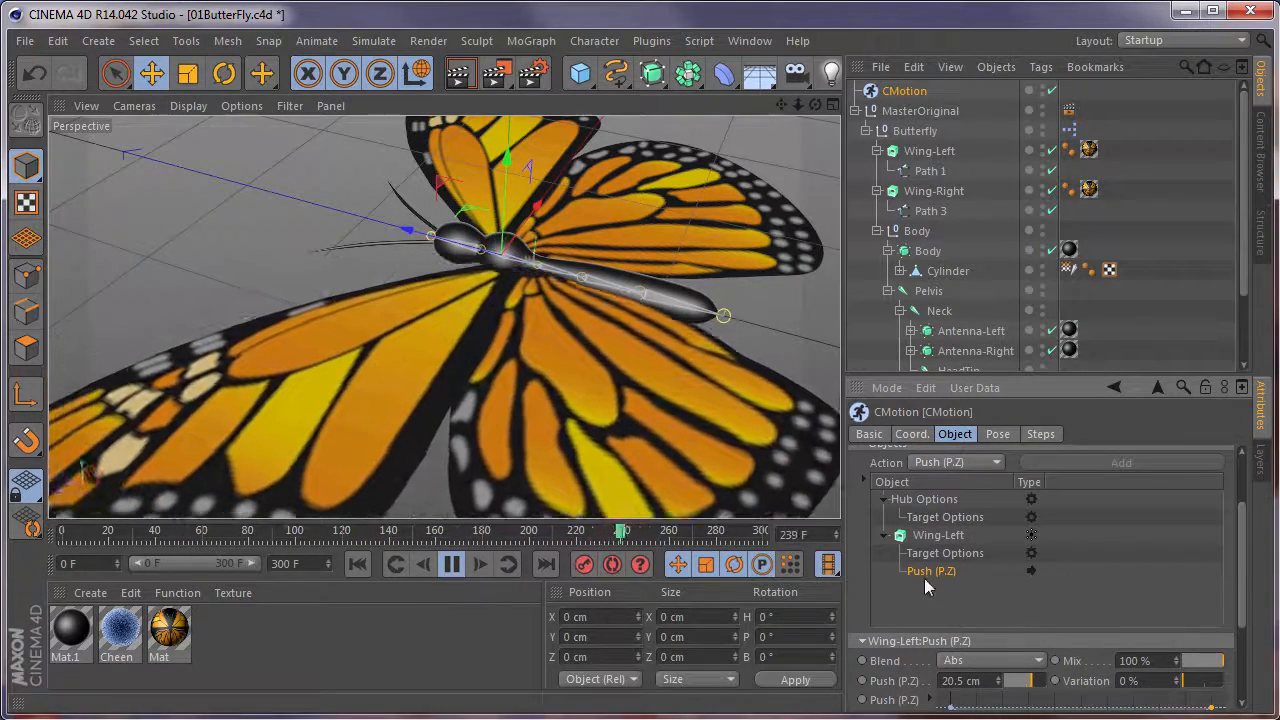
key(Delete)
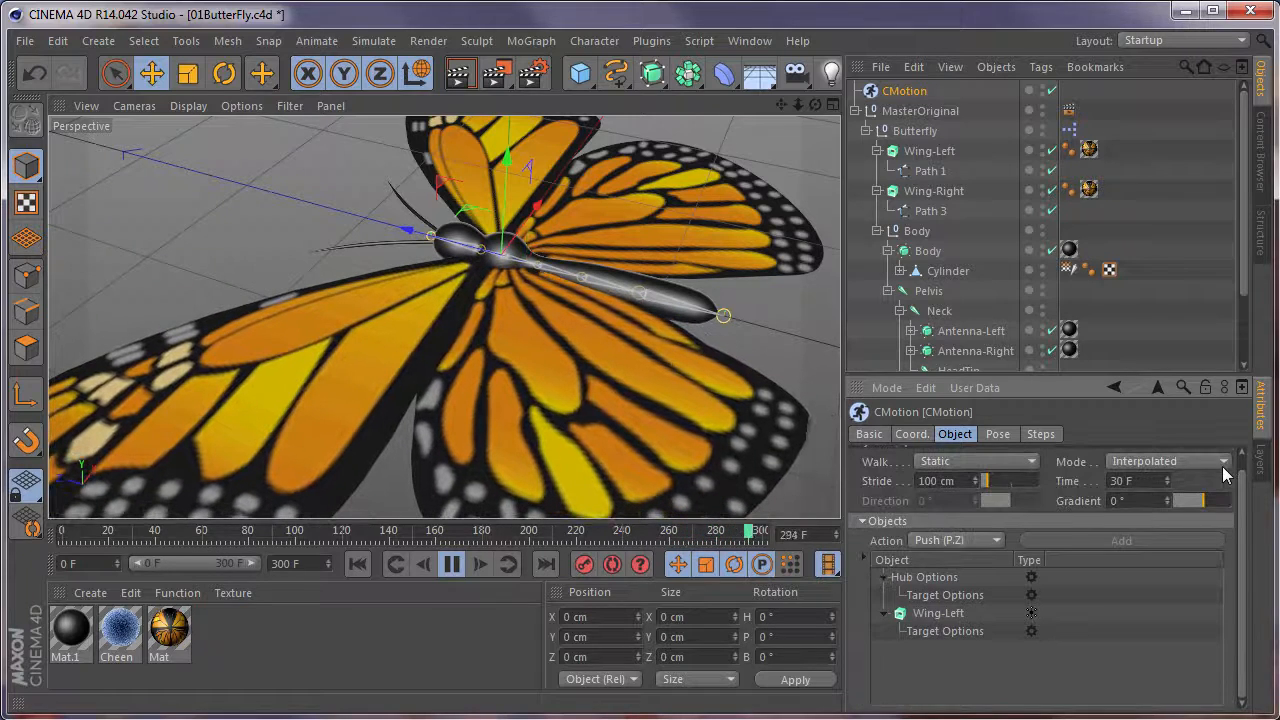
click(939, 613)
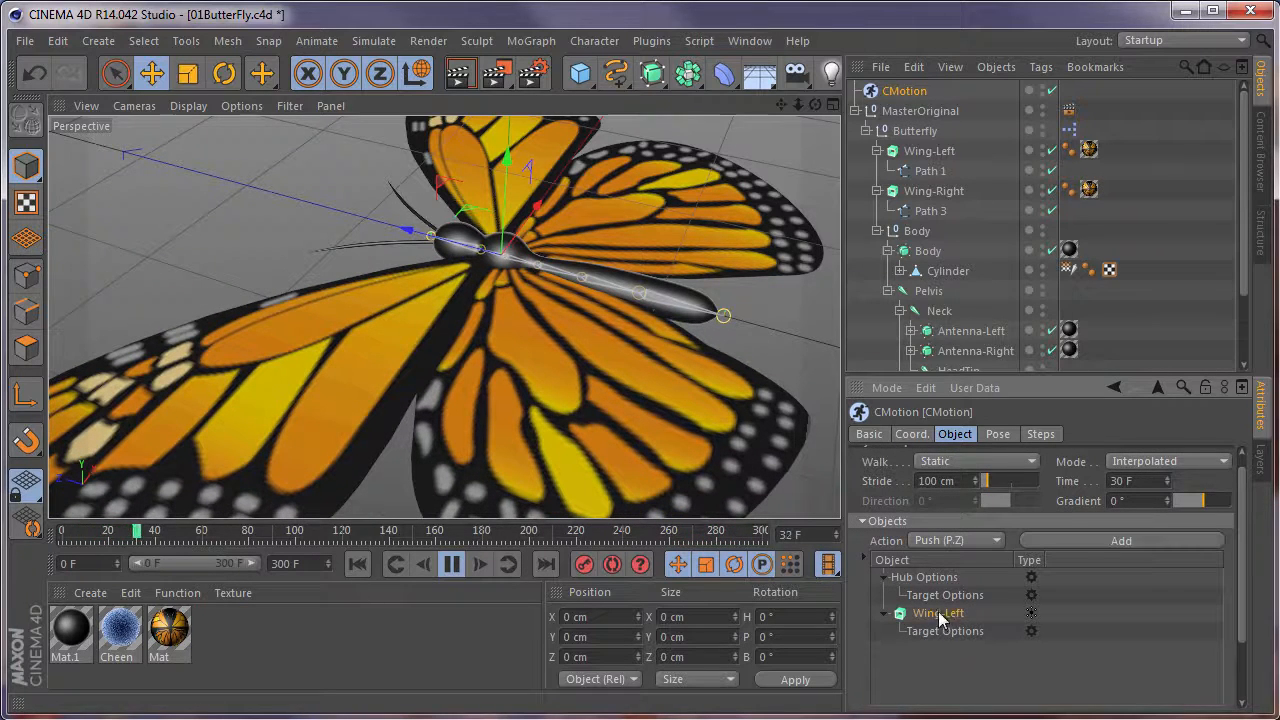
click(955, 541)
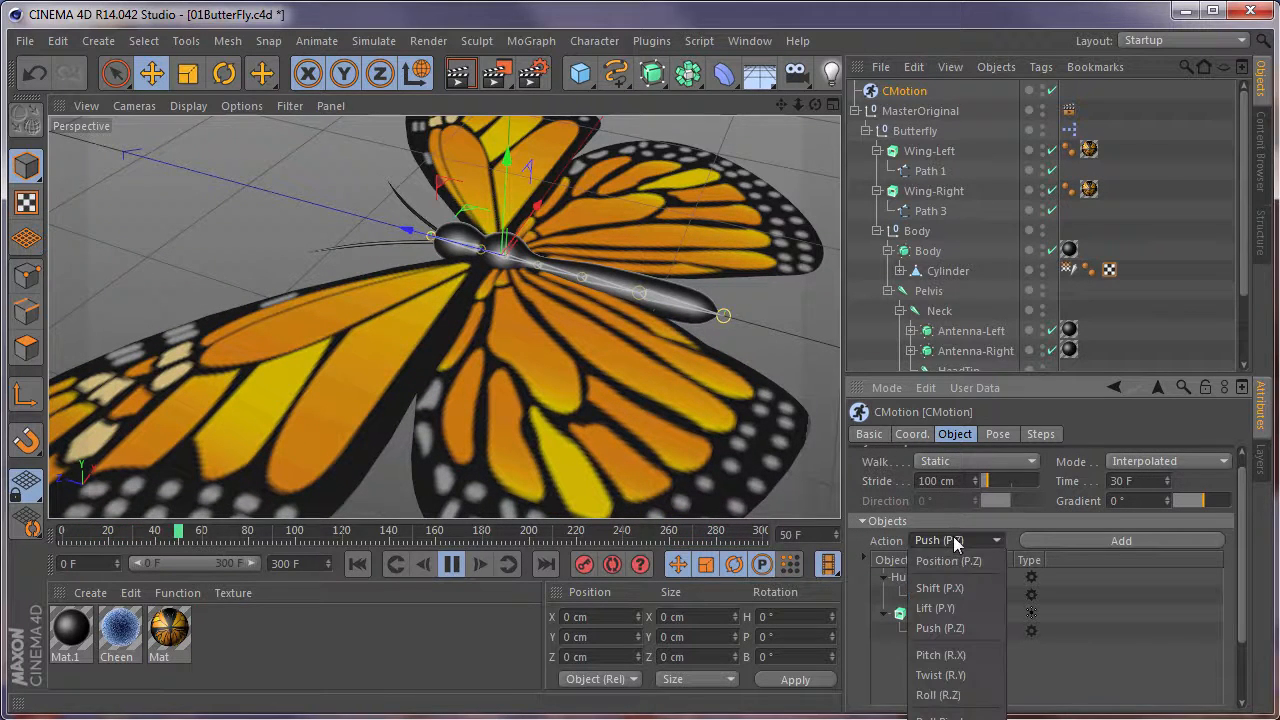
click(940, 695)
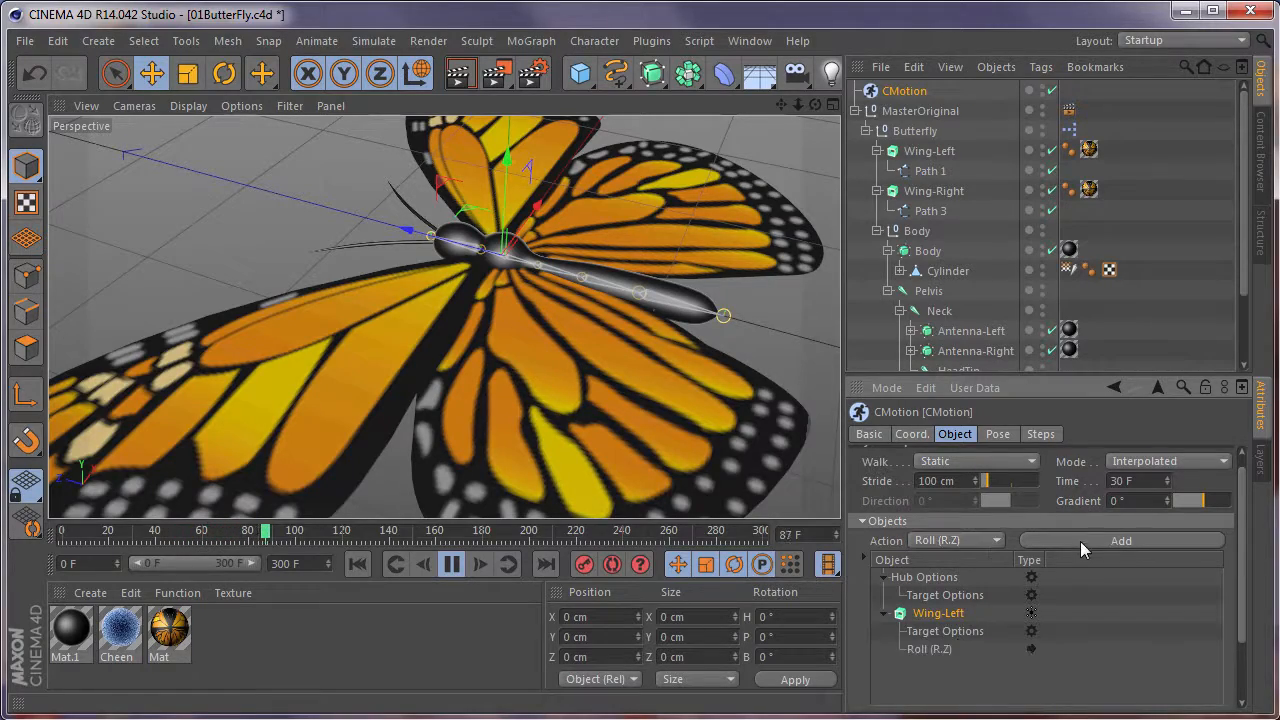
click(1080, 541)
Watch the left wing's Roll motion during playback from a low view at the butterfly's head.
alt+drag(380, 374, 827, 199)
alt+drag(380, 323, 346, 403)
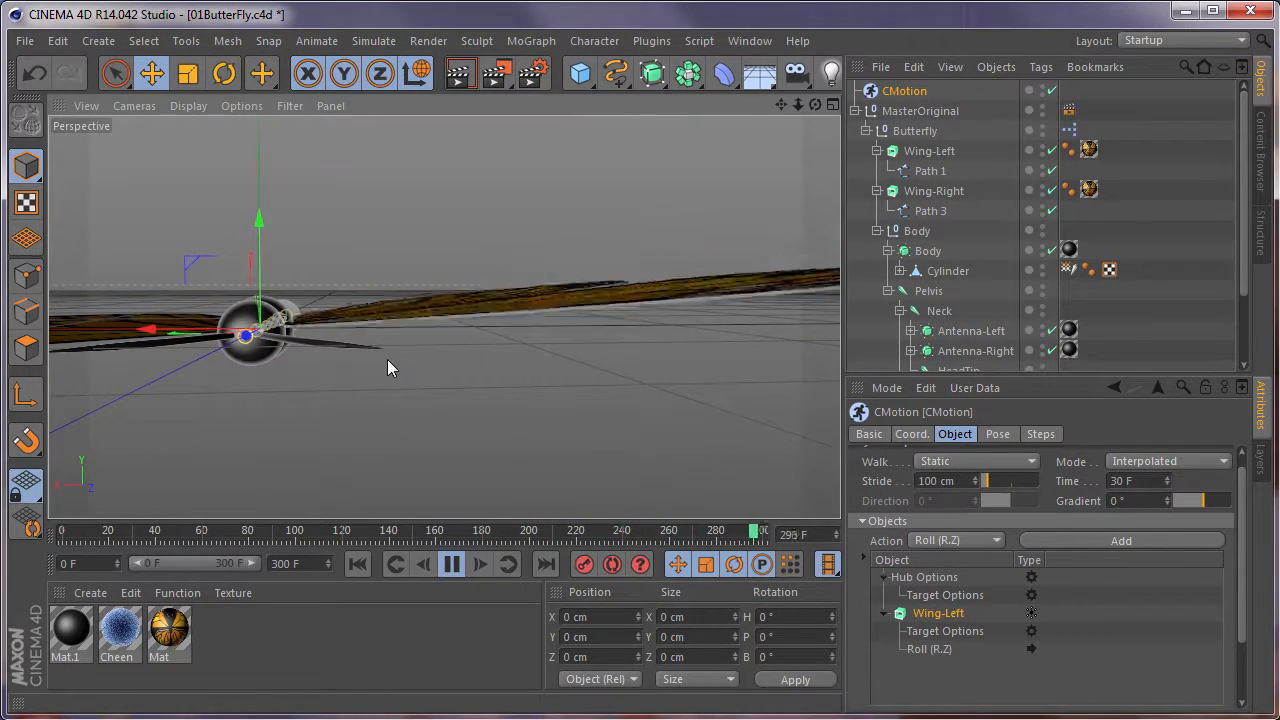
alt+drag(375, 291, 481, 371)
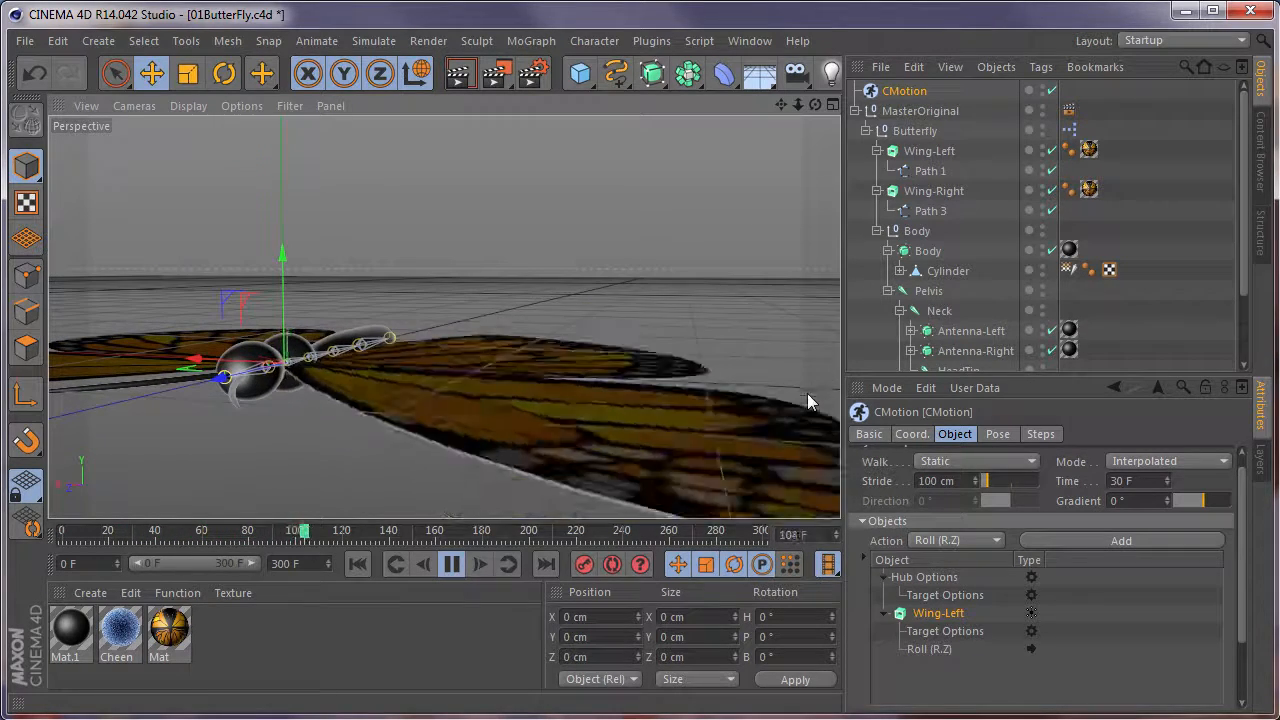
Show the Roll (R.Z) settings and curve of Wing-Left, and stop playback at frame 0.
click(937, 652)
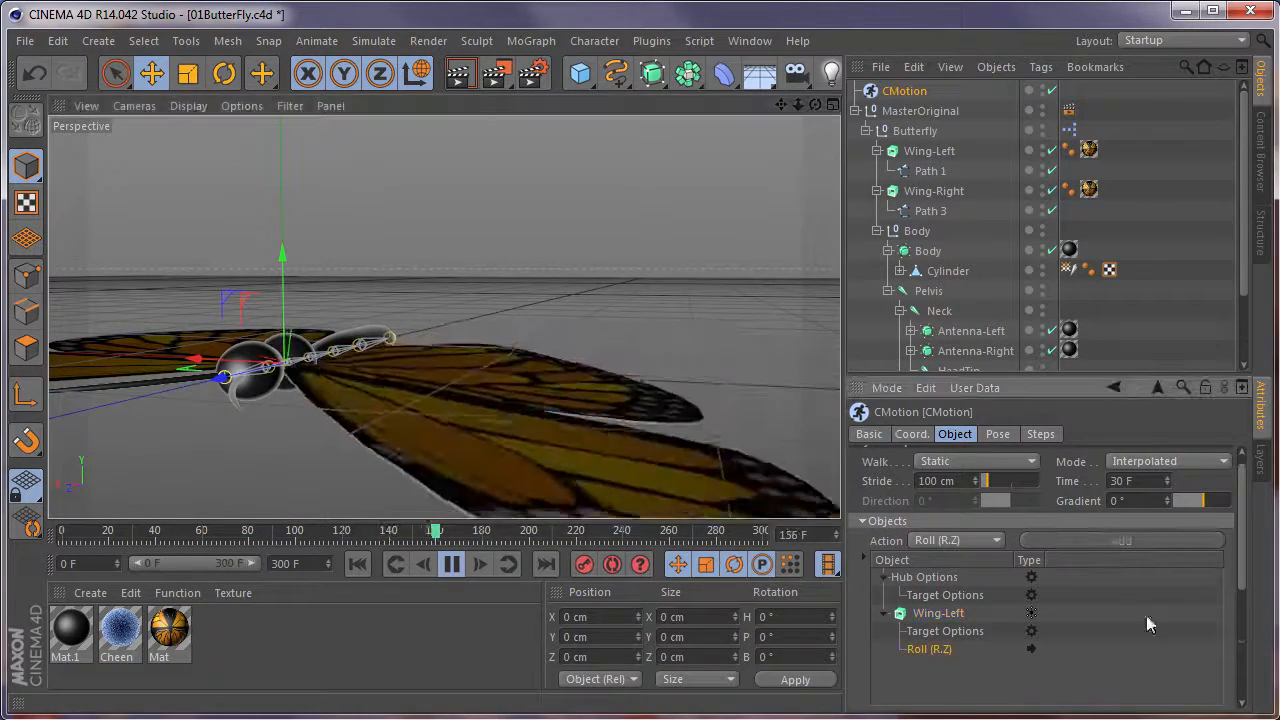
drag(1243, 586, 1245, 700)
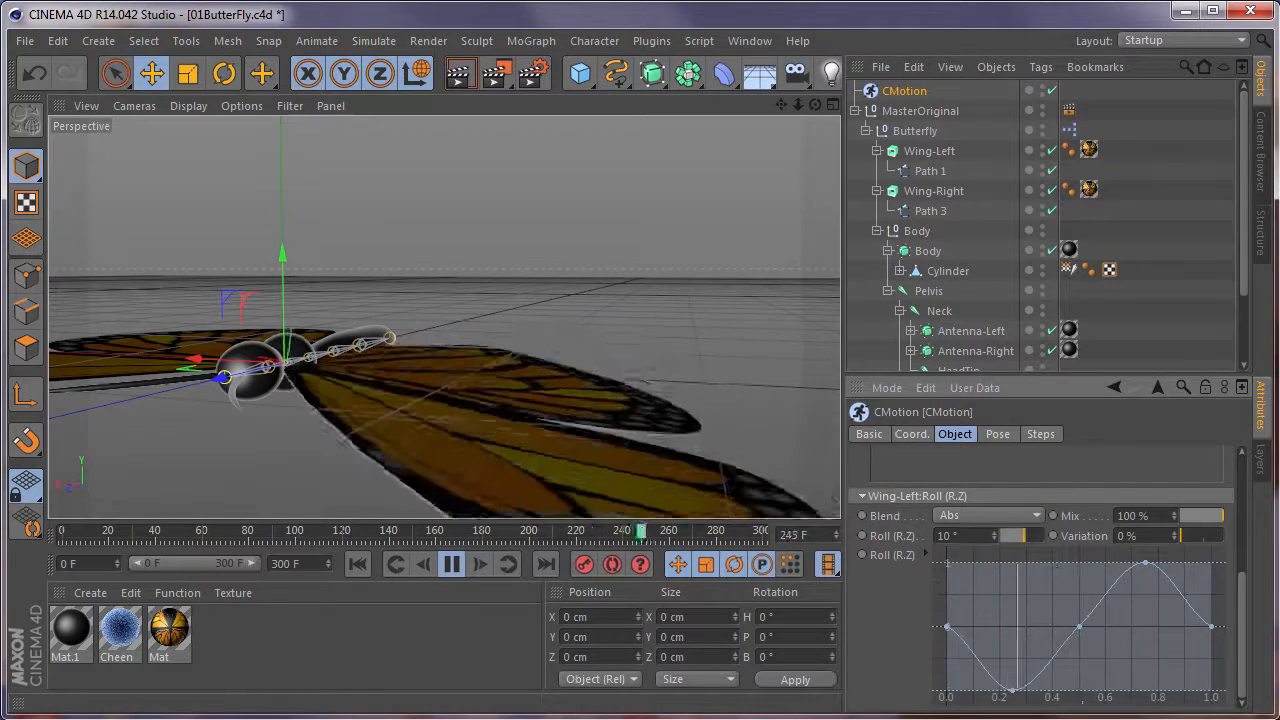
click(451, 564)
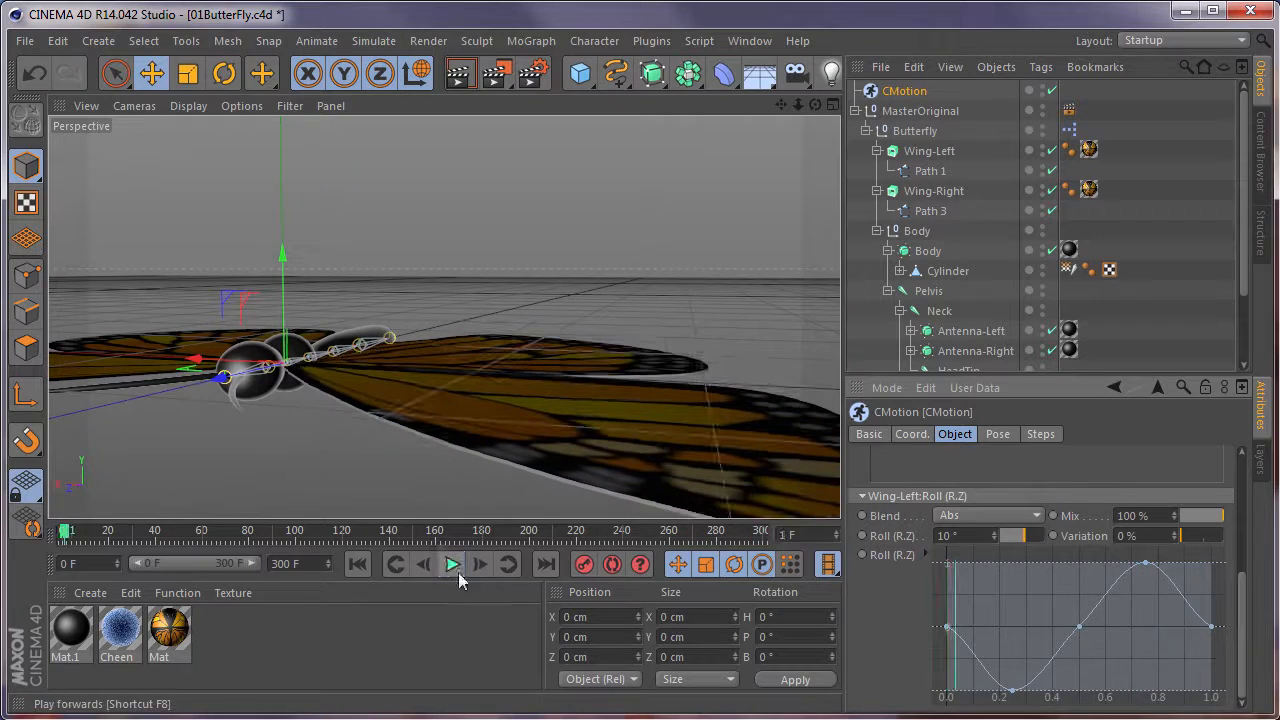
click(359, 564)
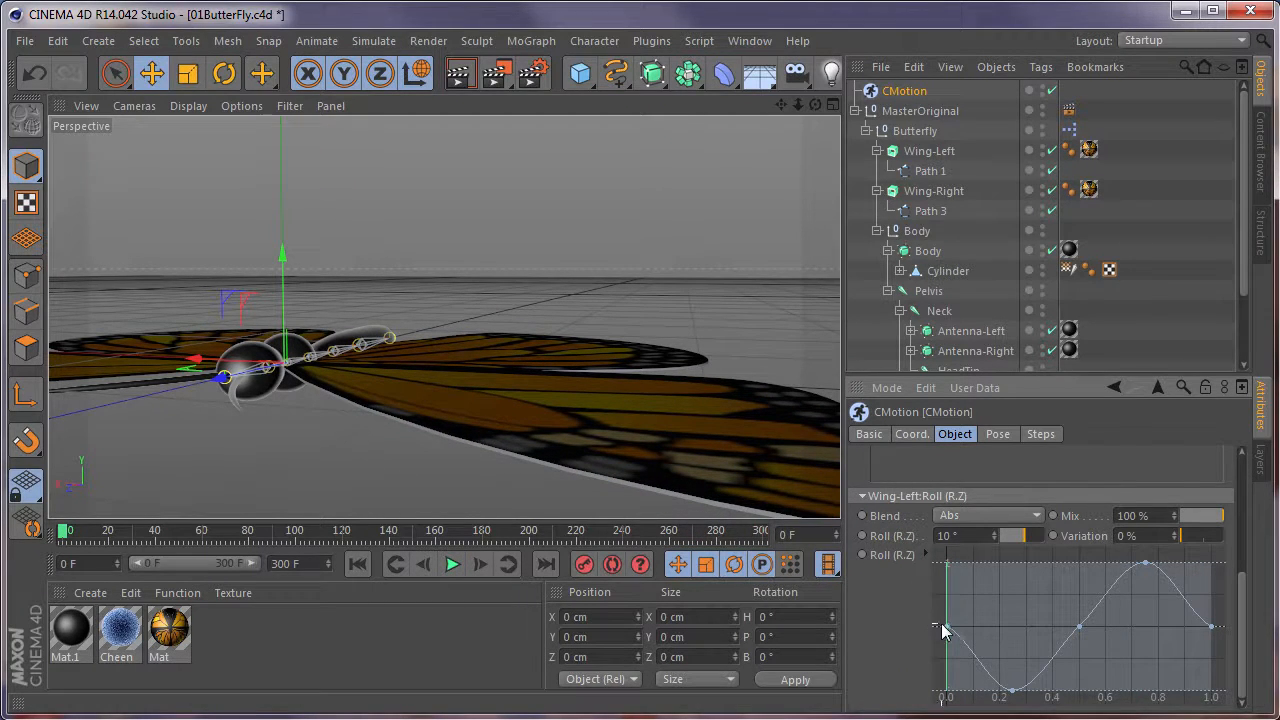
Set Wing-Left's Roll (R.Z) to 50° and reshape its curve with maximum ends and a minimum at 0.5, deleting the other two points.
drag(946, 627, 932, 560)
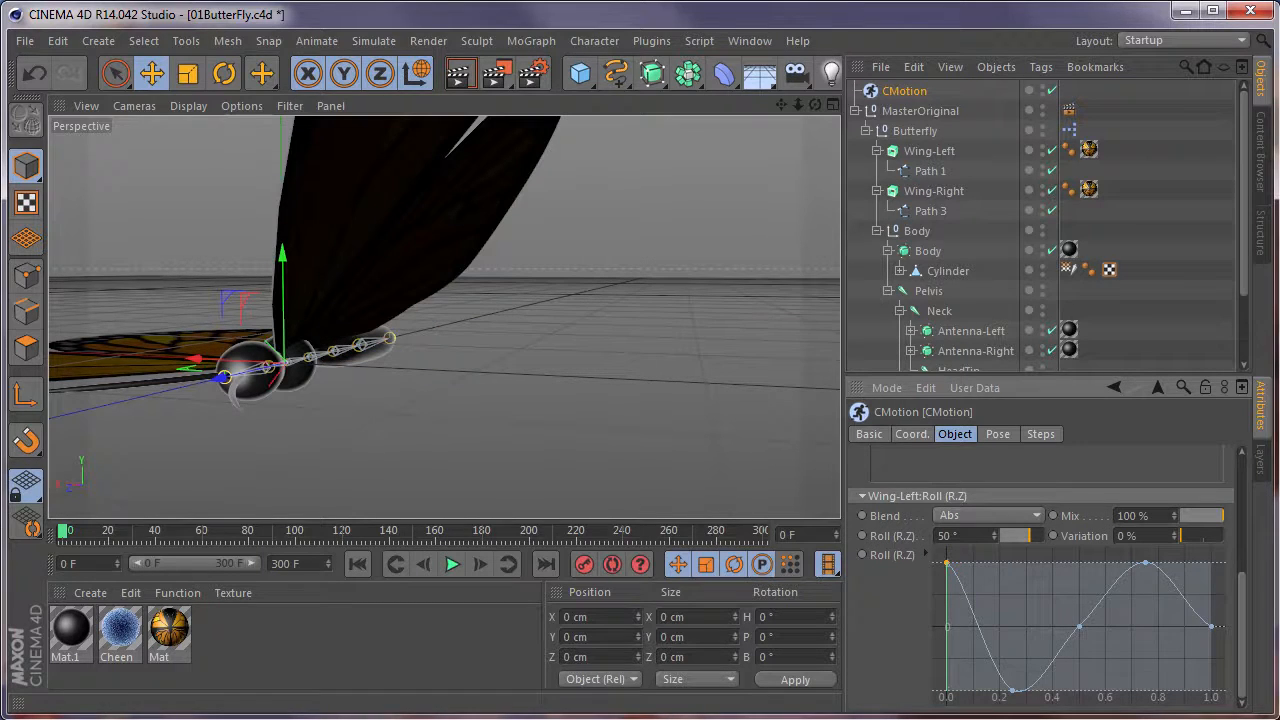
alt+drag(340, 372, 362, 322)
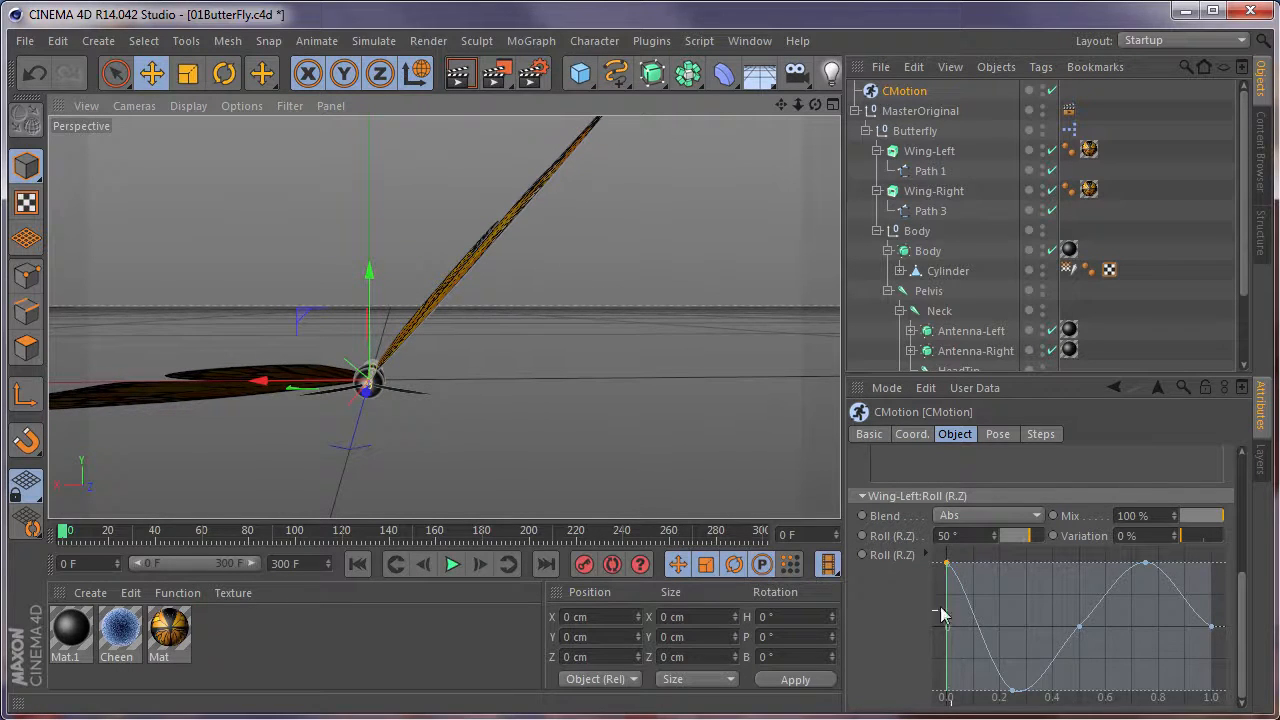
click(1012, 690)
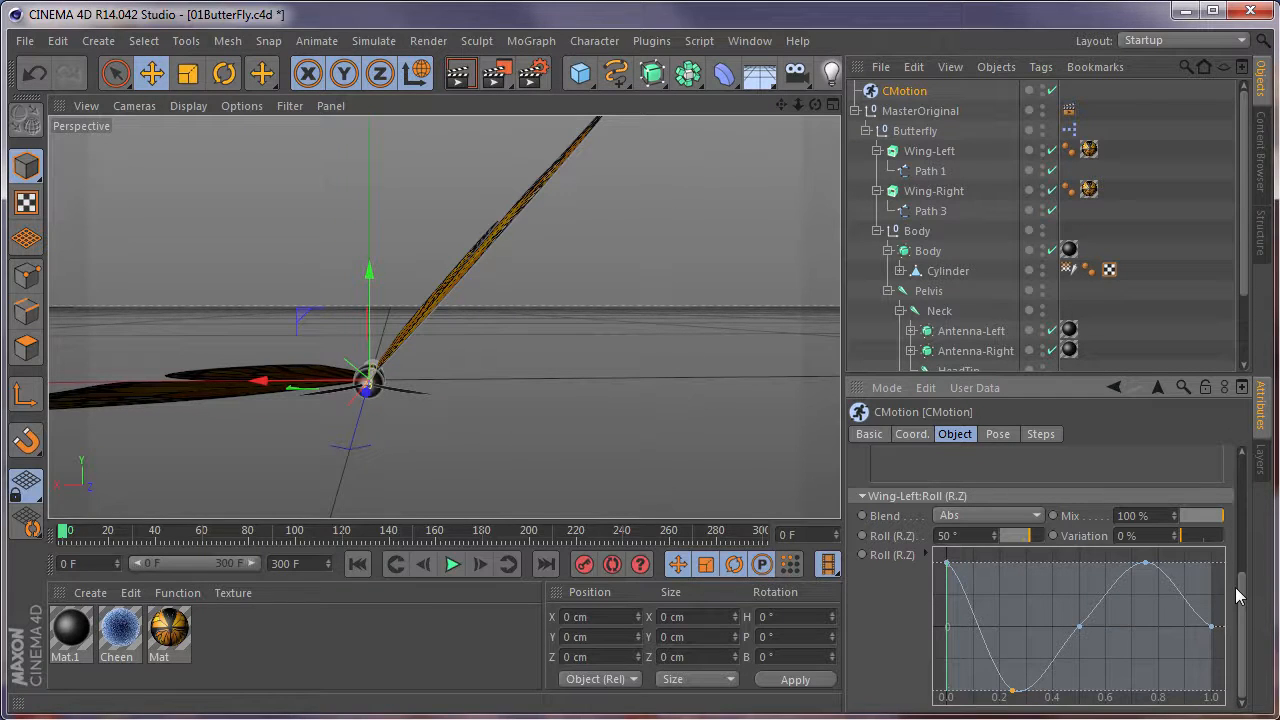
key(Delete)
click(1149, 564)
key(Delete)
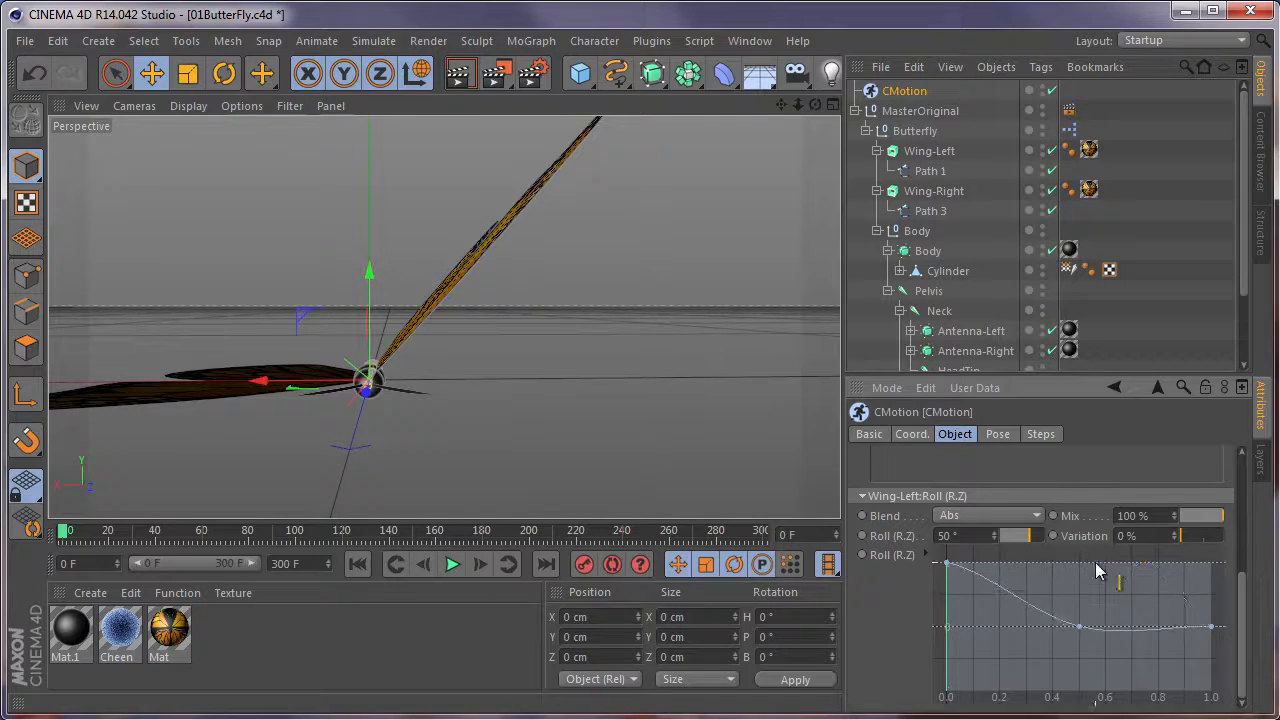
drag(1090, 637, 1085, 697)
drag(1212, 630, 1262, 553)
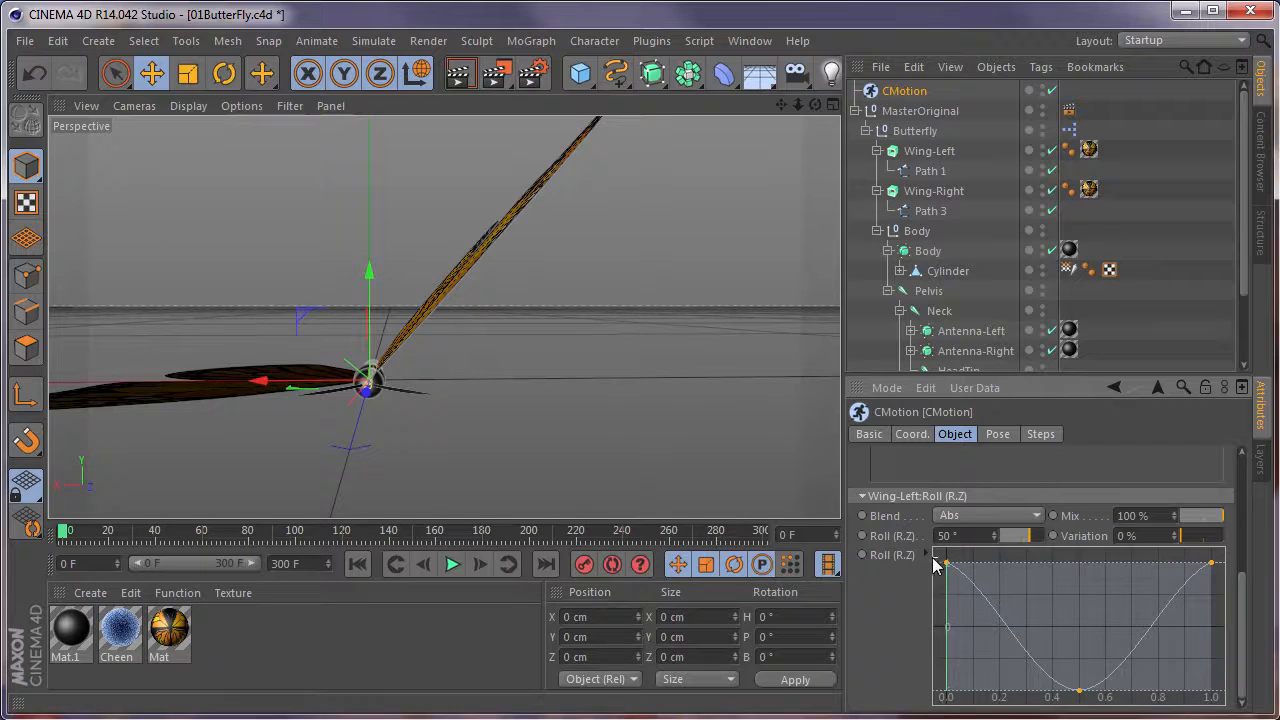
Set the interpolation of all points on Wing-Left's Roll (R.Z) curve to Spline and deselect the points.
drag(1237, 577, 1259, 621)
click(1040, 678)
click(1045, 695)
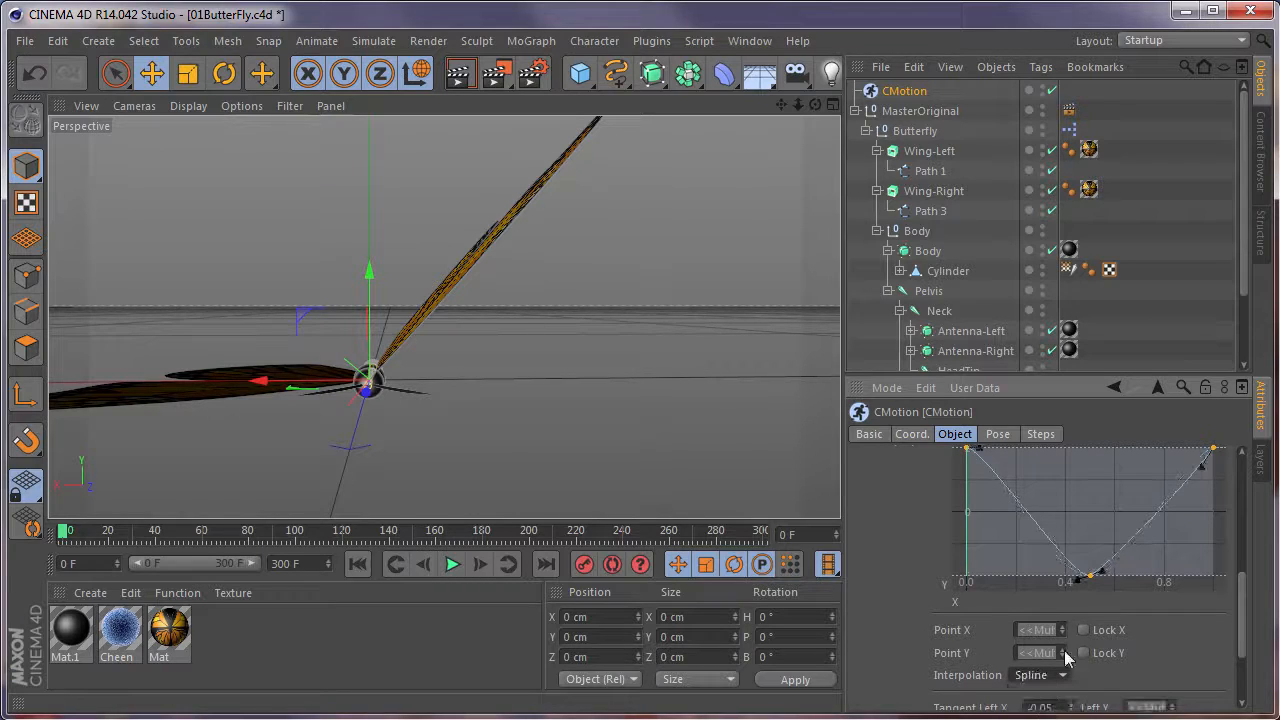
scroll(1242, 608, up, 2)
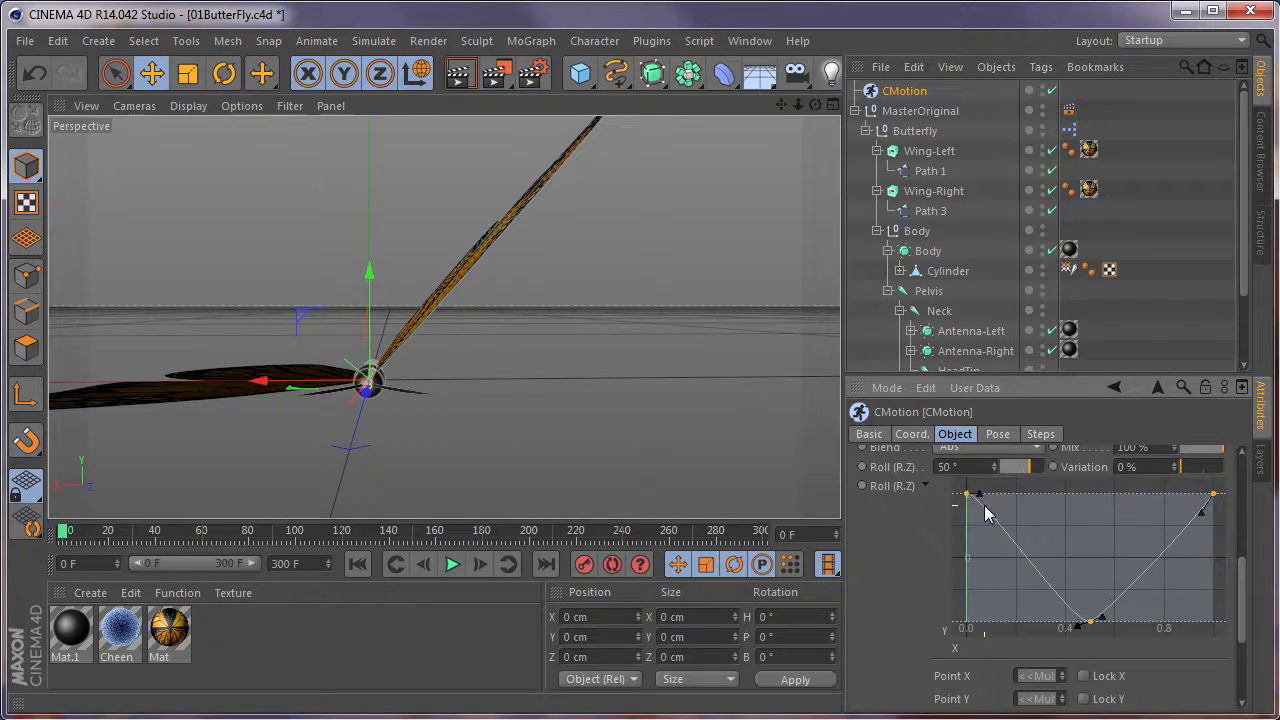
click(1011, 572)
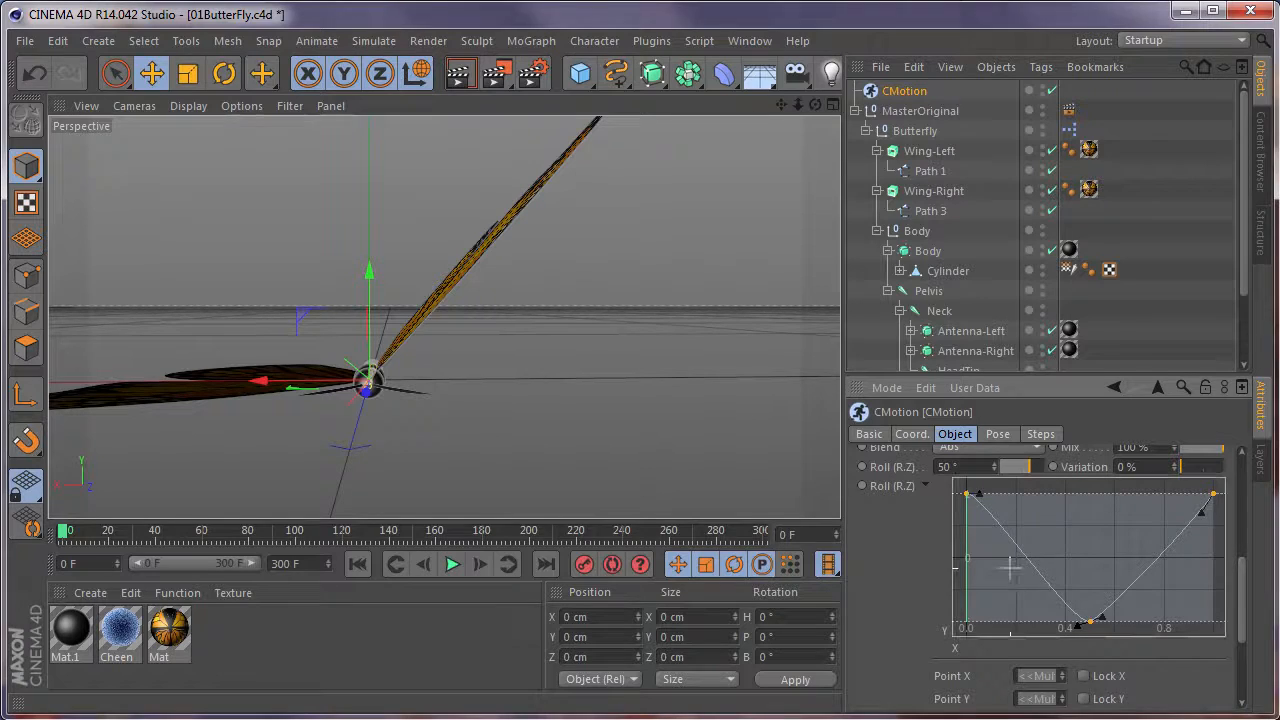
Link the end tangents and end positions of Wing-Left's Roll (R.Z) curve.
right_click(1064, 522)
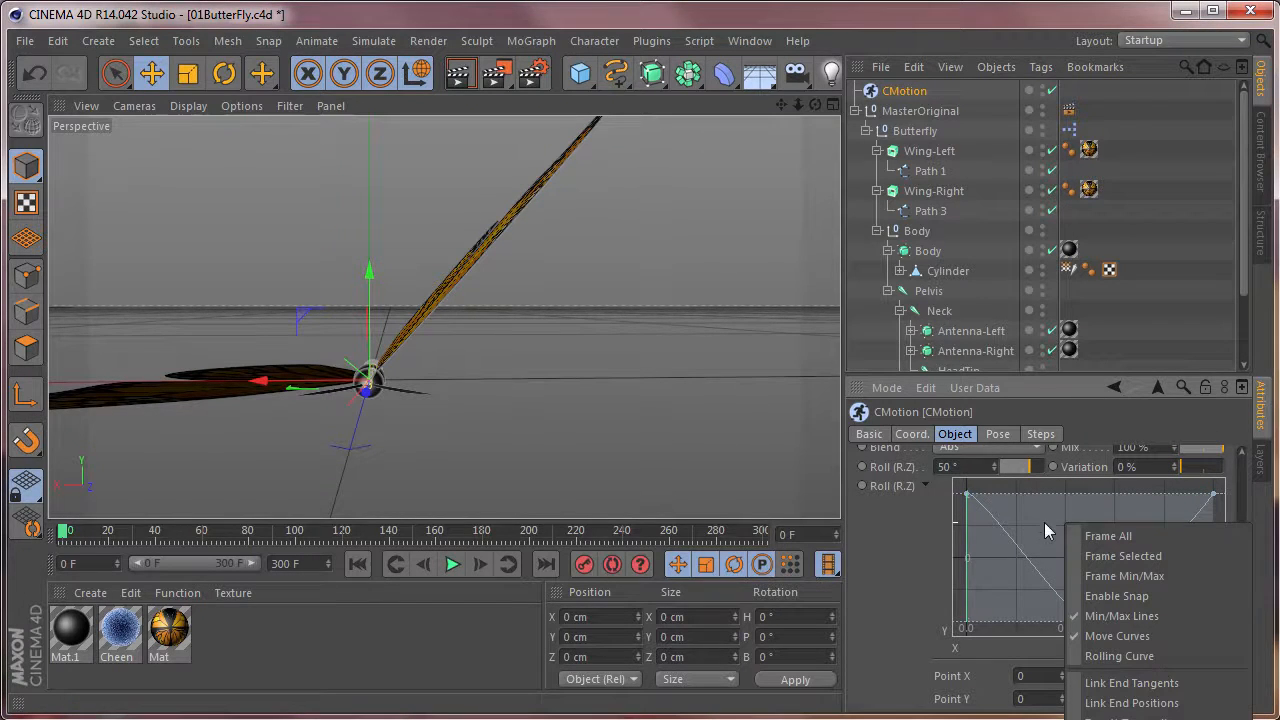
click(1165, 684)
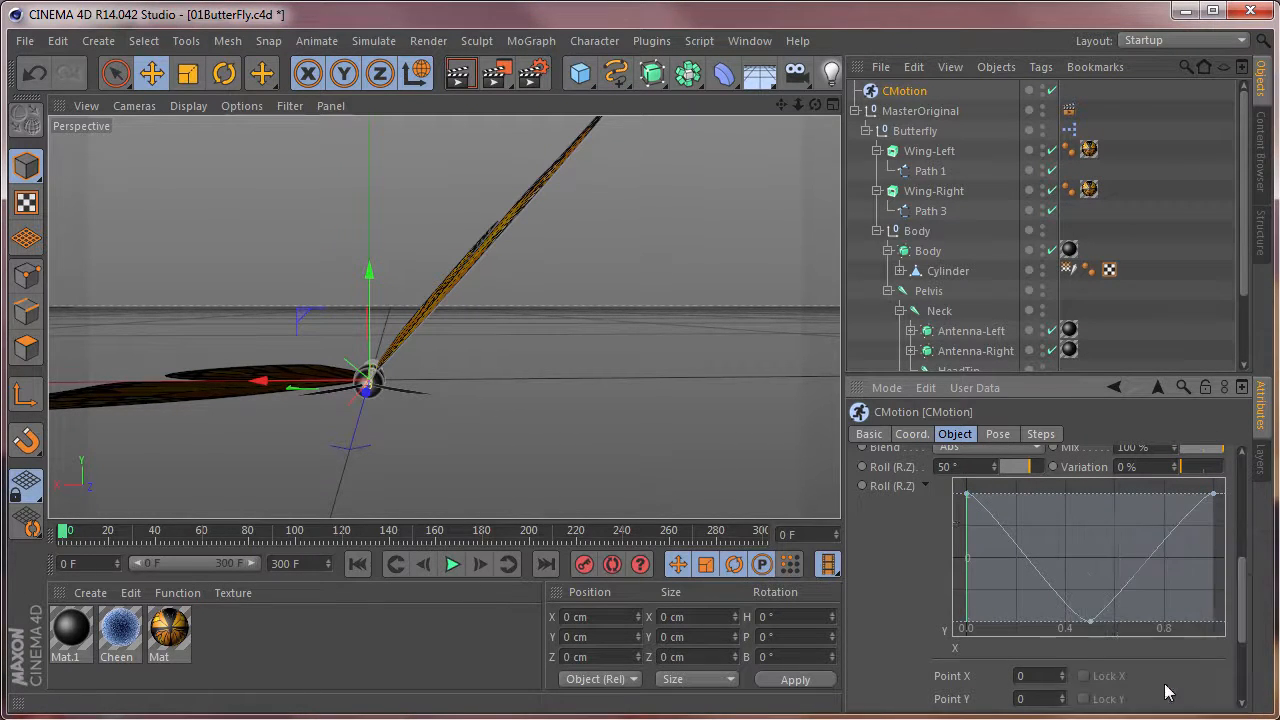
right_click(1061, 519)
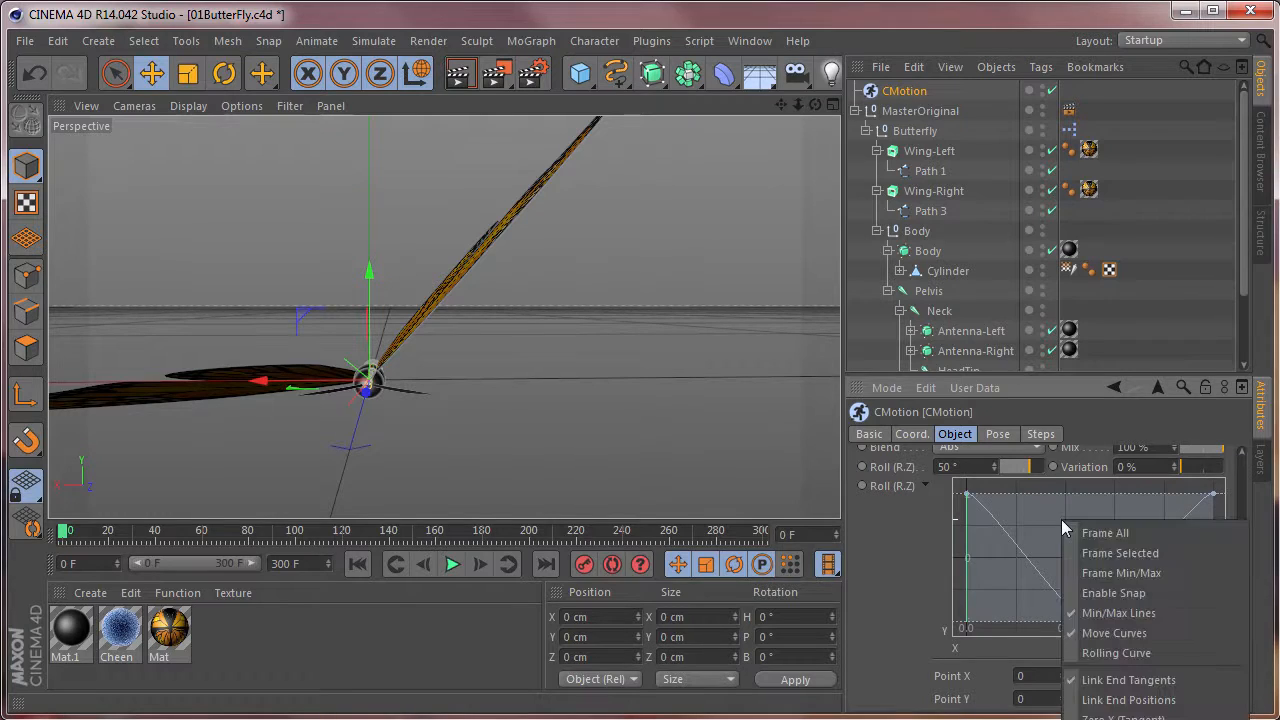
click(1131, 693)
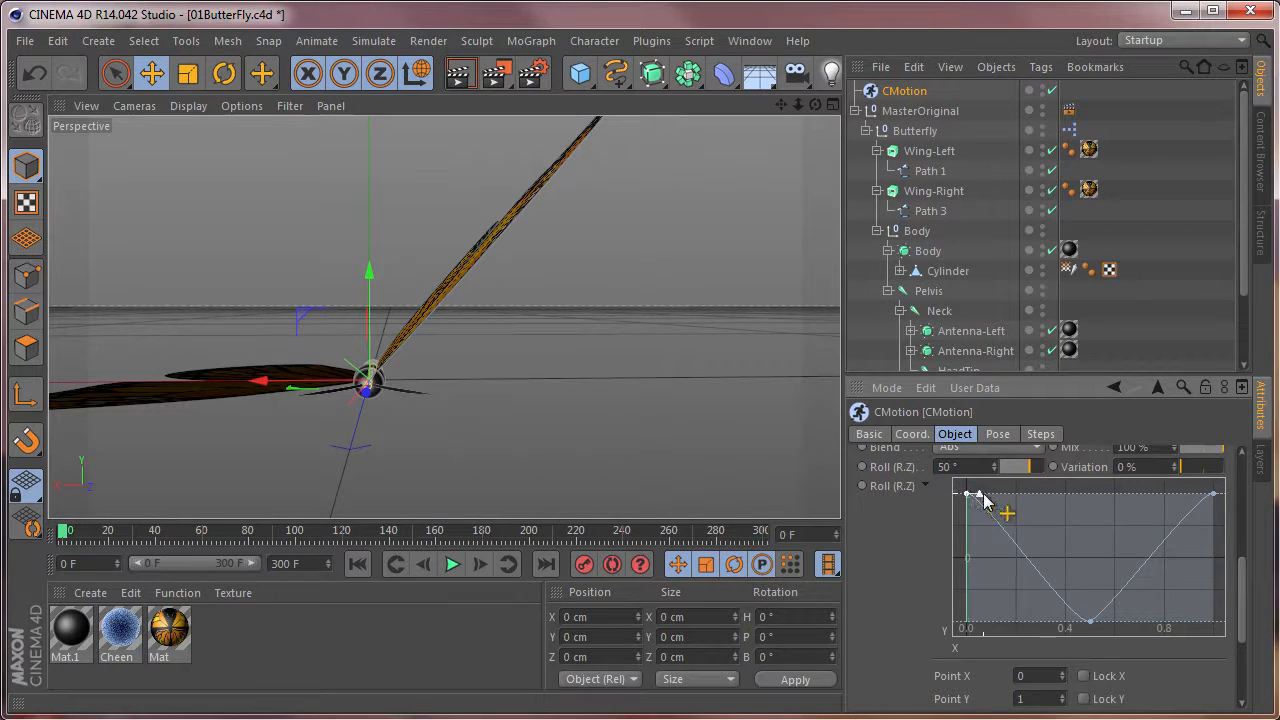
Lengthen the start tangent of the Roll (R.Z) curve moderately and level the tangents at its 0.5 minimum for smooth easing.
drag(980, 492, 1015, 493)
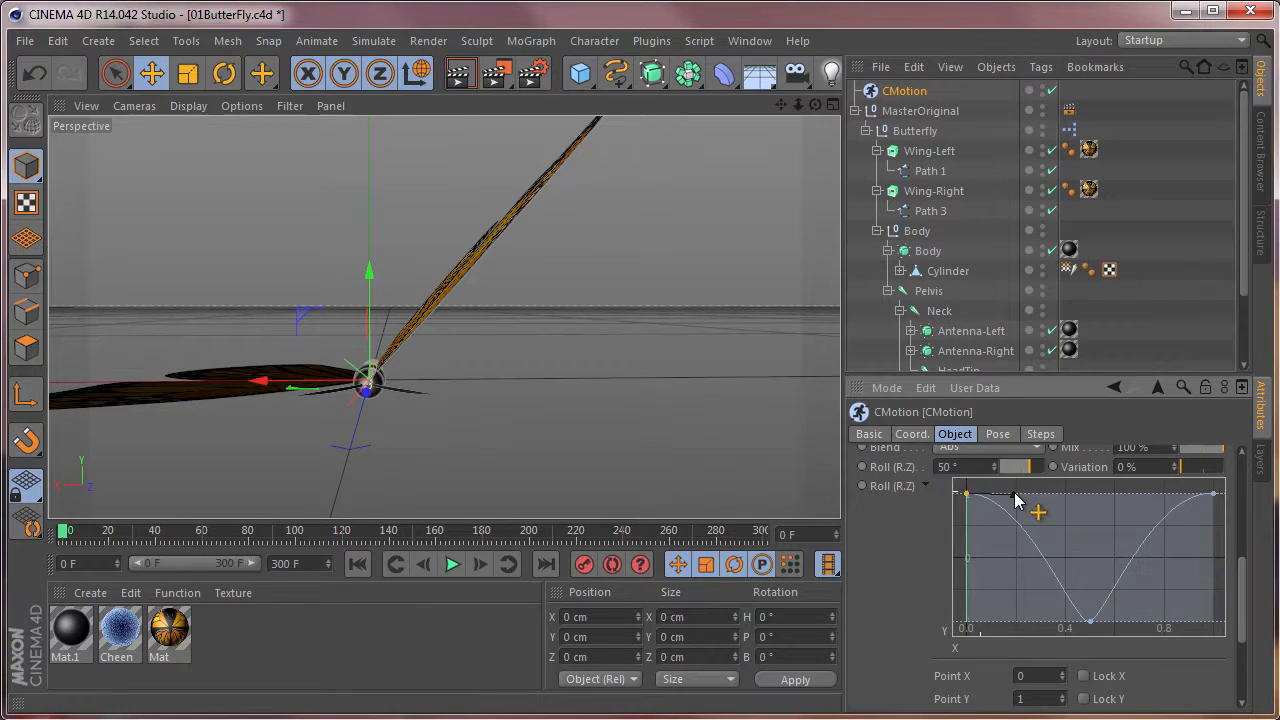
drag(1022, 501, 967, 500)
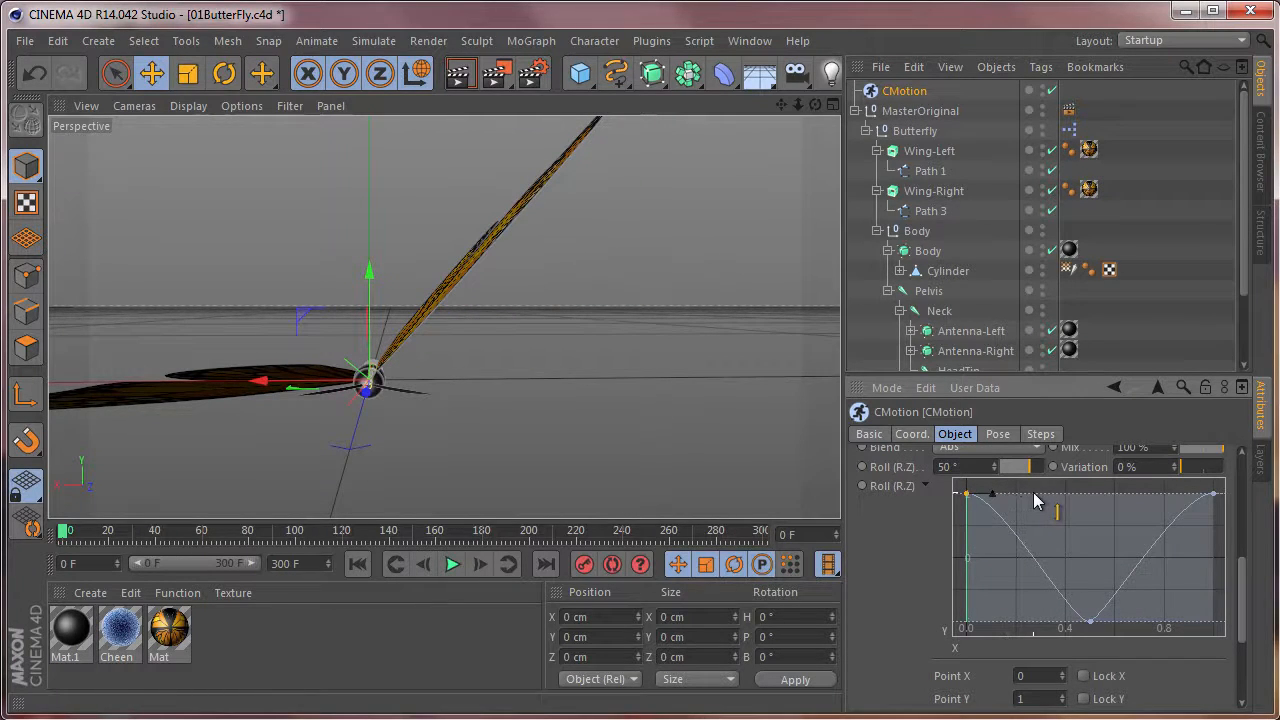
click(1090, 624)
drag(1104, 619, 1111, 623)
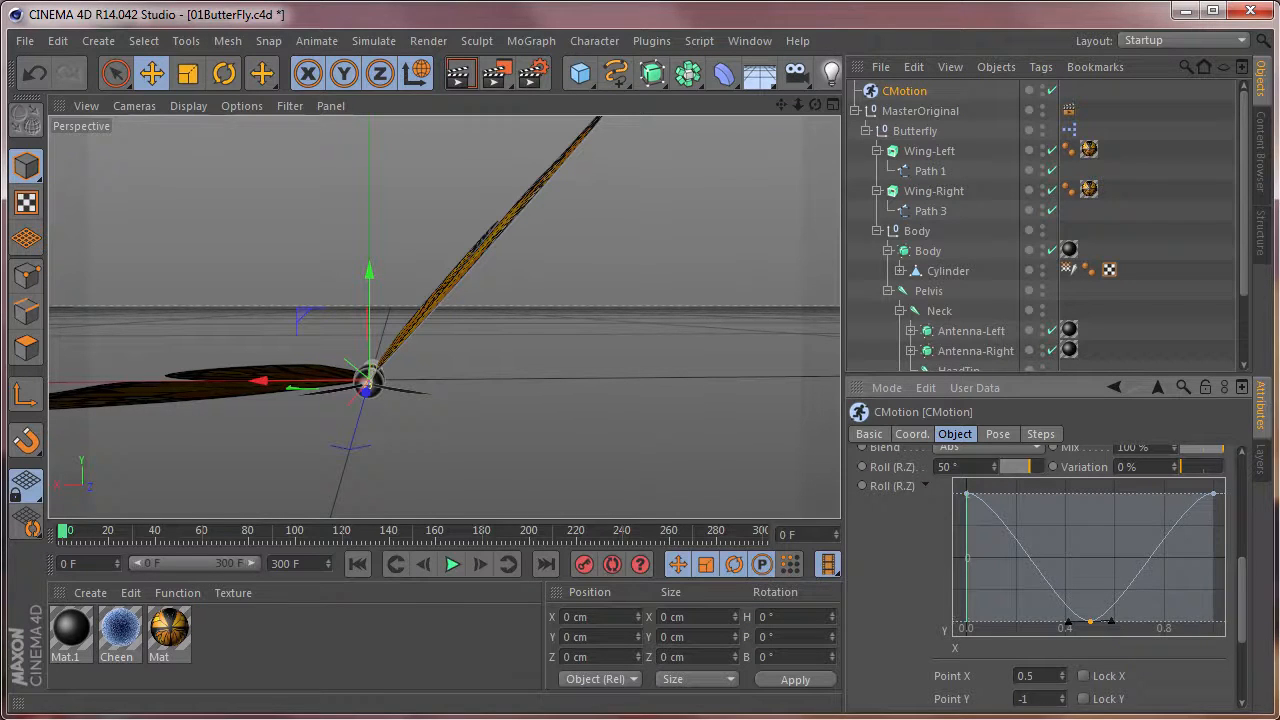
Play the flapping animation, set the CMotion Time to 15 F, and stop playback at frame 0.
click(452, 564)
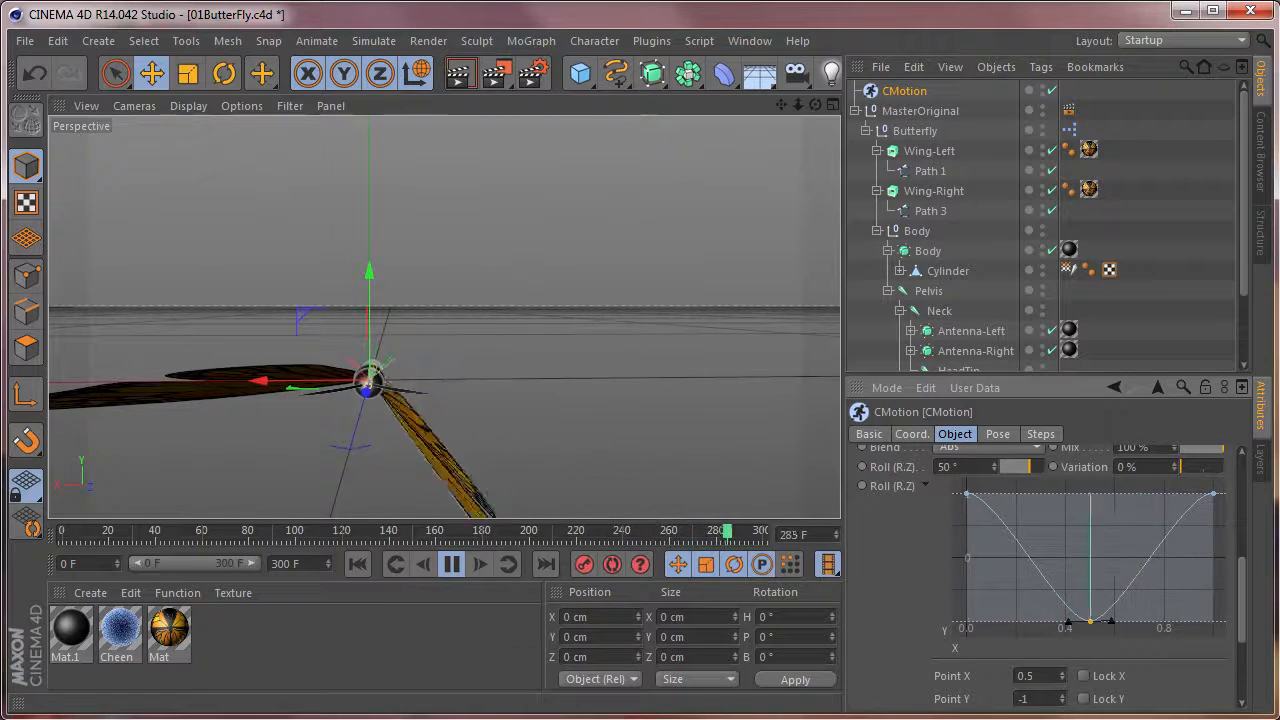
scroll(1245, 590, up, 2)
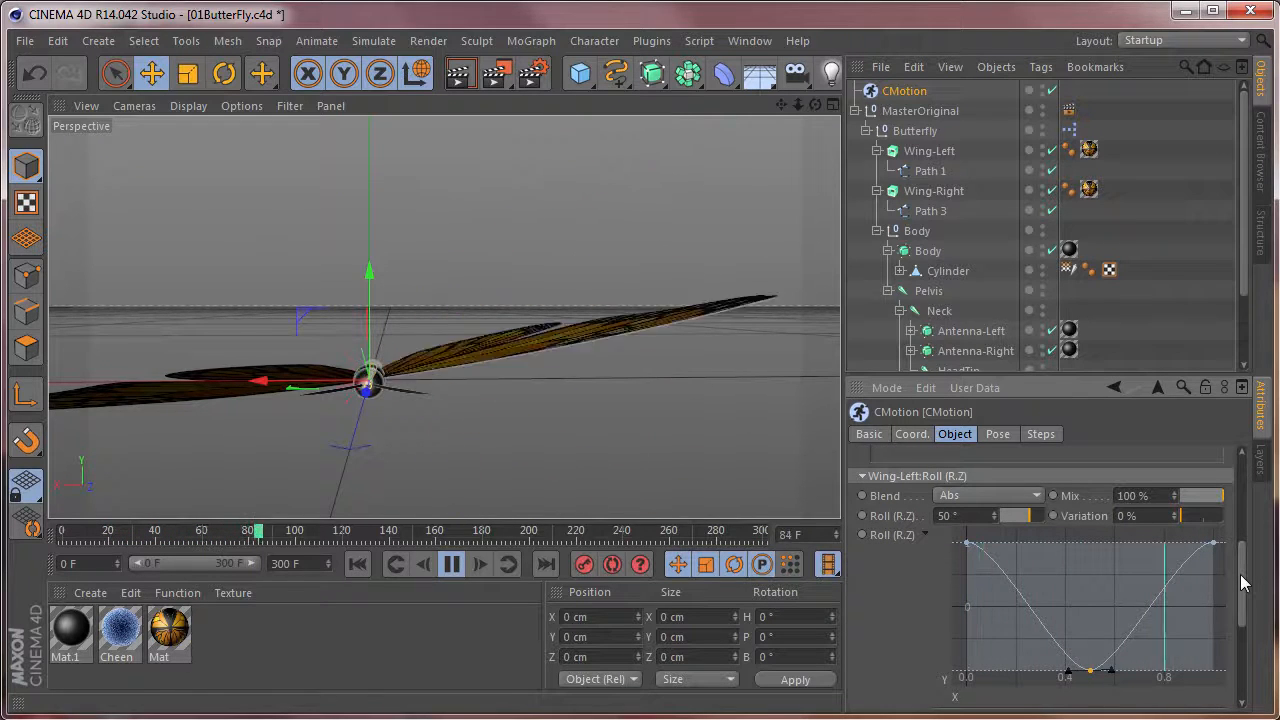
scroll(1241, 570, up, 5)
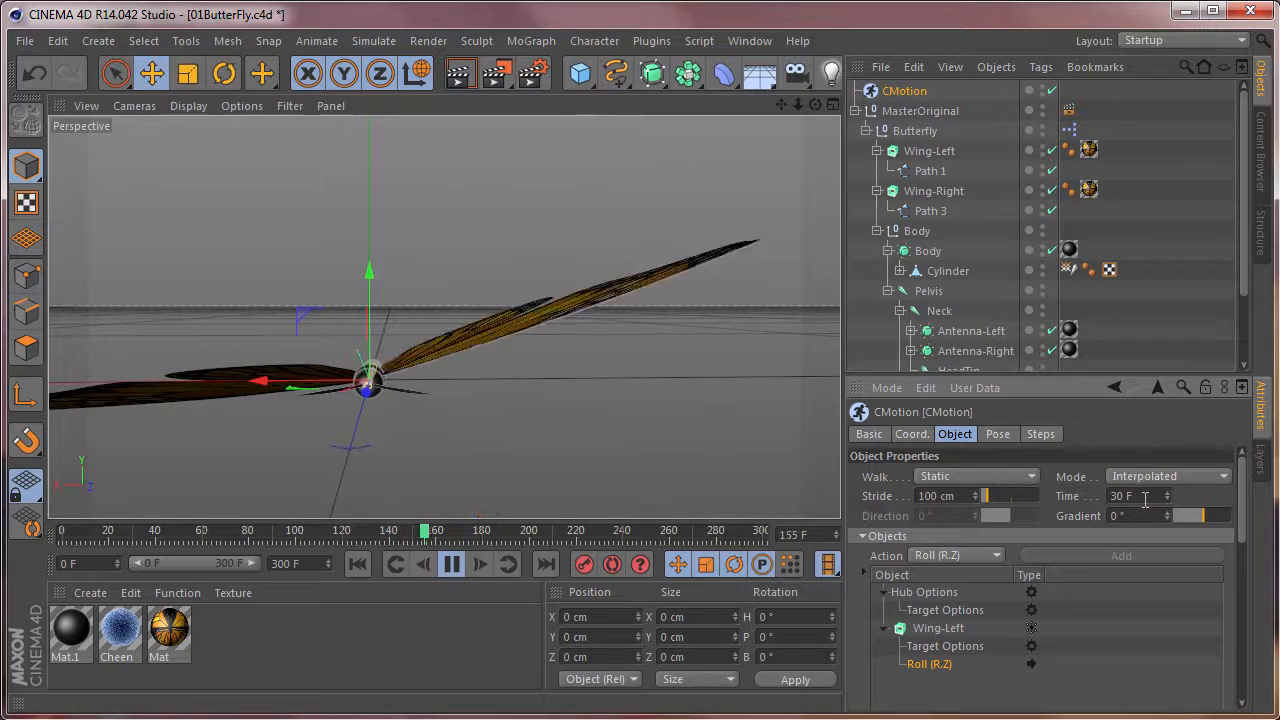
drag(1126, 497, 1092, 498)
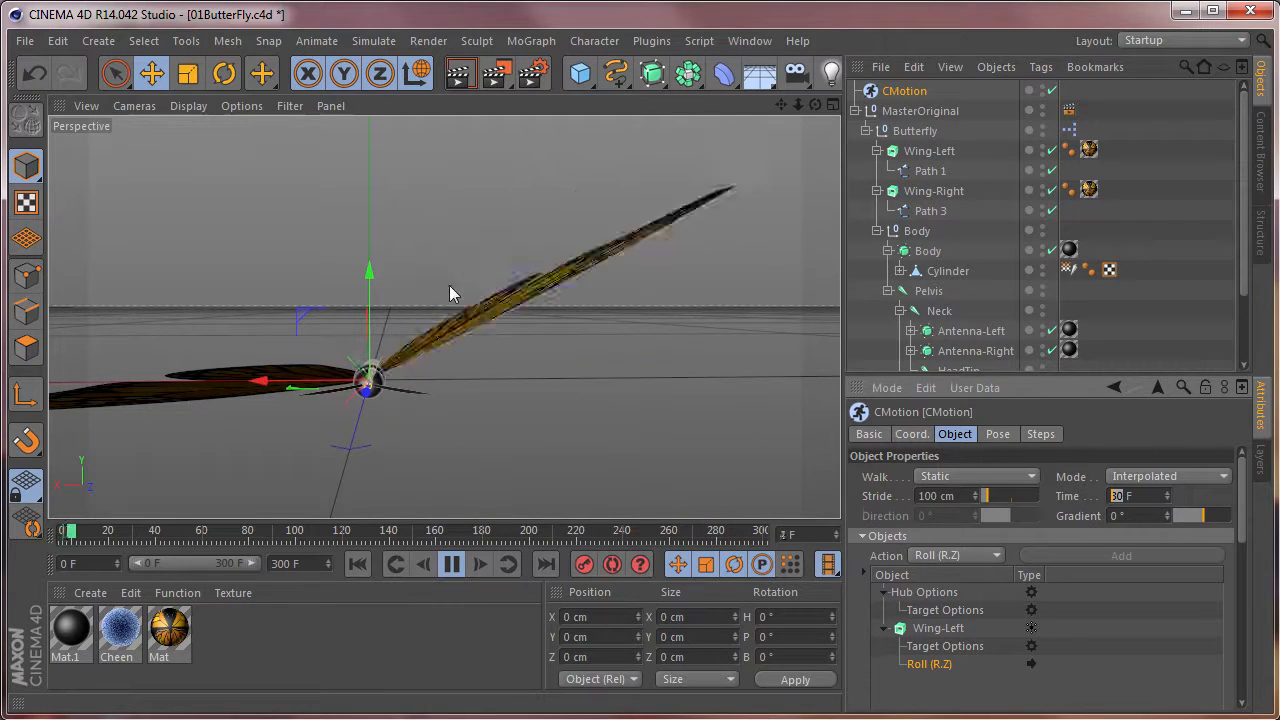
text(15)
key(Return)
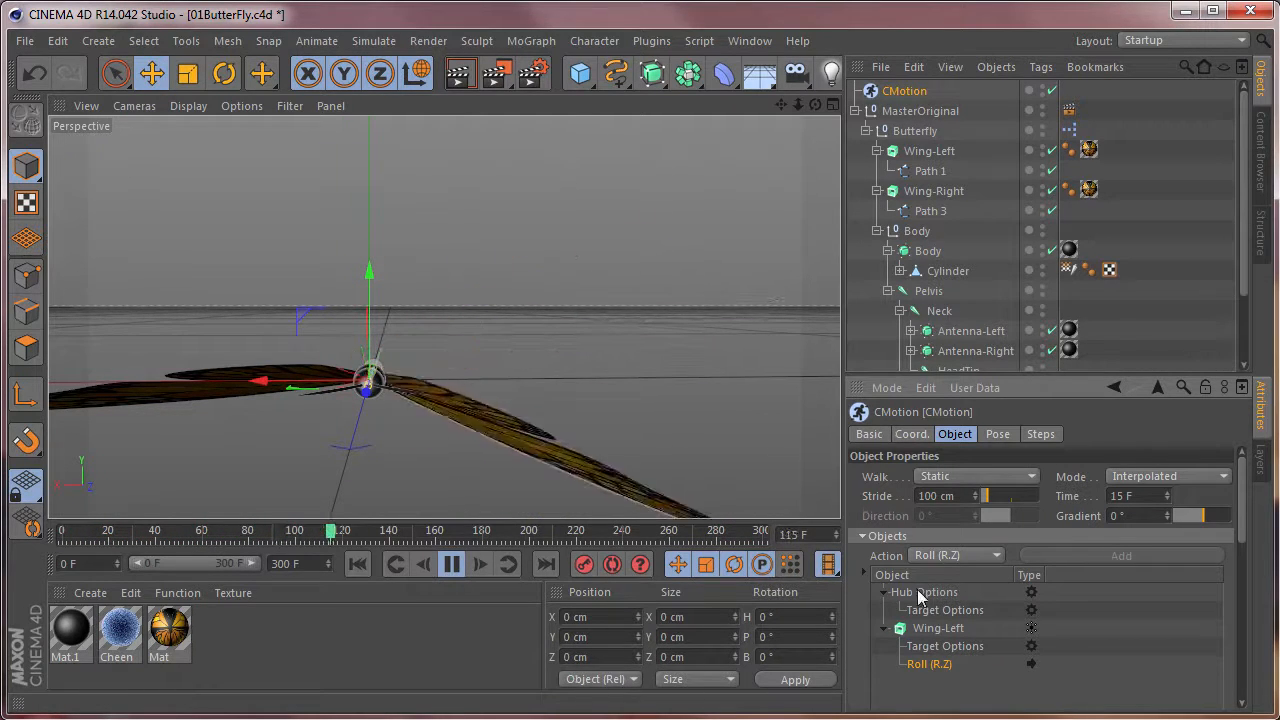
click(455, 572)
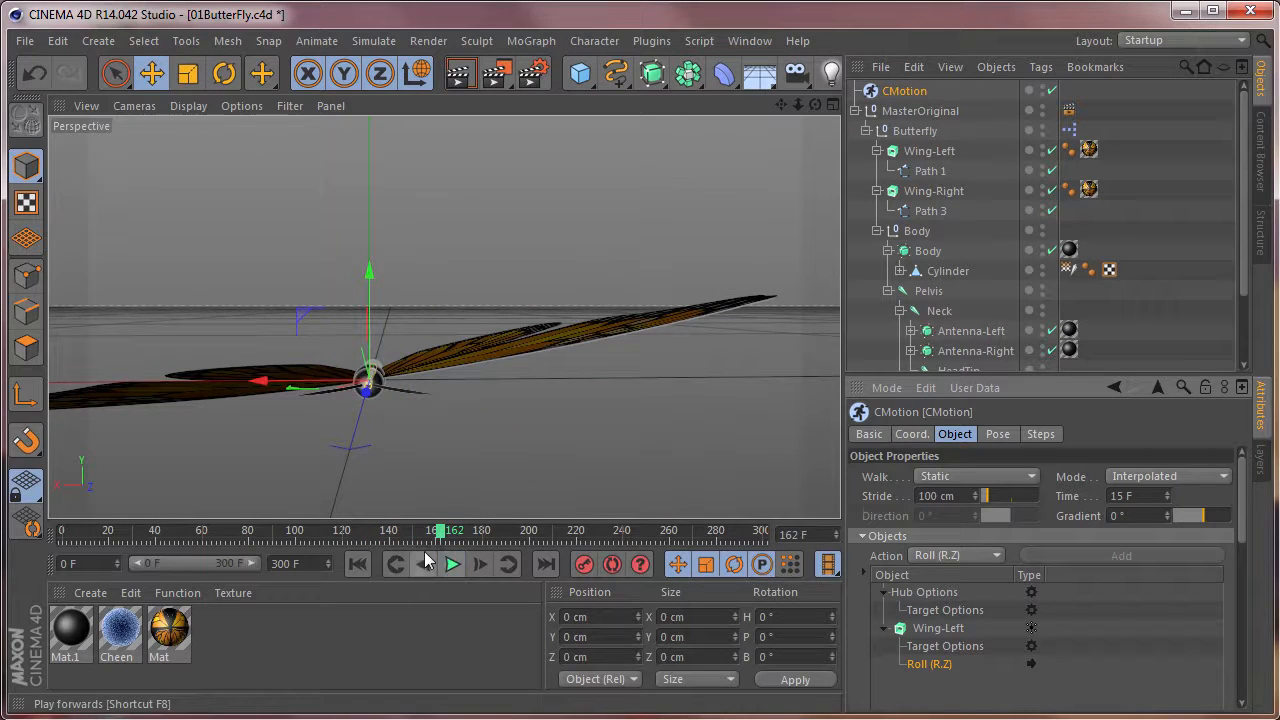
click(62, 534)
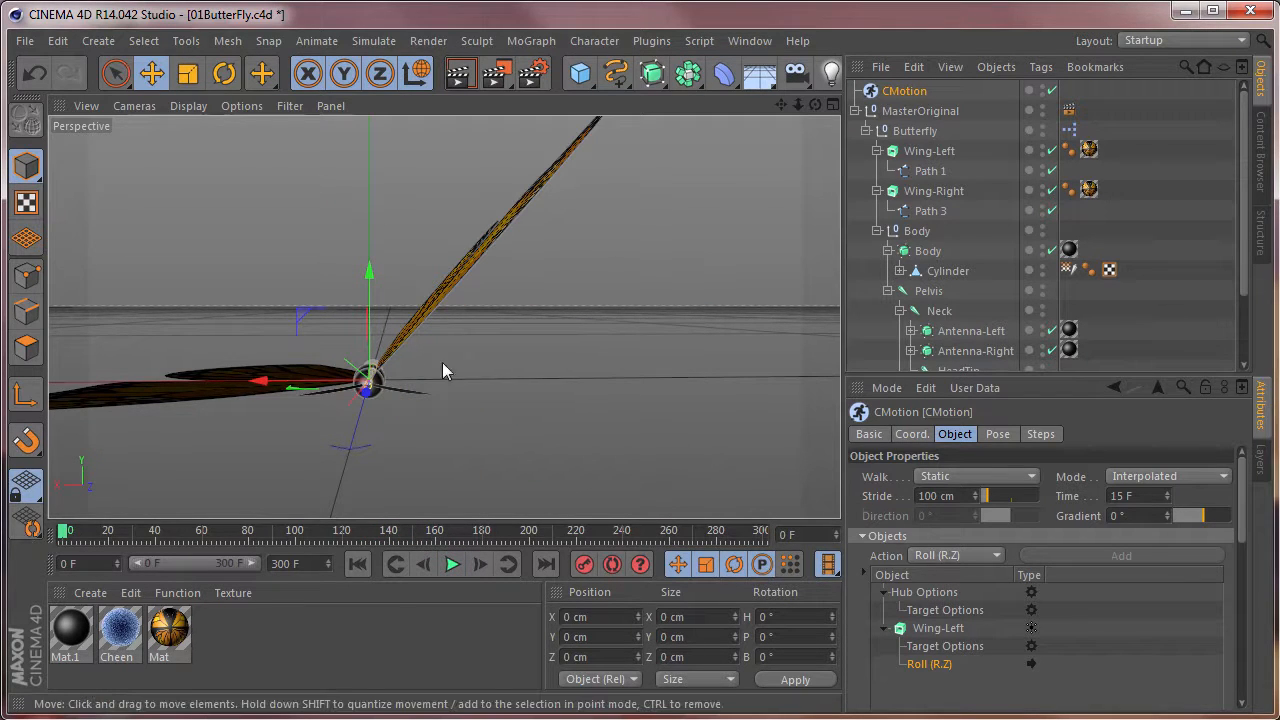
Add a Pitch (R.X) action to Wing-Left in the CMotion object, with the butterfly viewed from the side.
alt+drag(507, 395, 190, 382)
scroll(478, 345, up, 3)
scroll(481, 347, up, 2)
scroll(556, 371, down, 5)
scroll(565, 358, up, 2)
alt+middle_drag(567, 357, 481, 370)
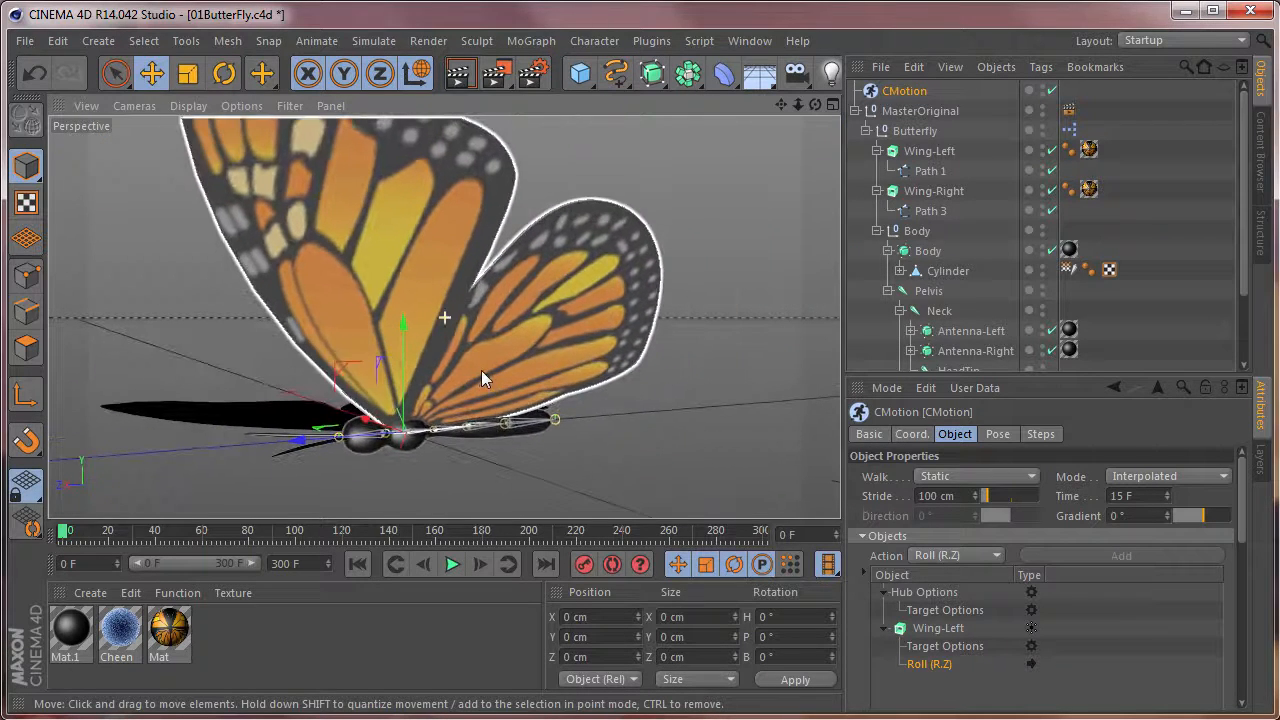
key(ctrl+s)
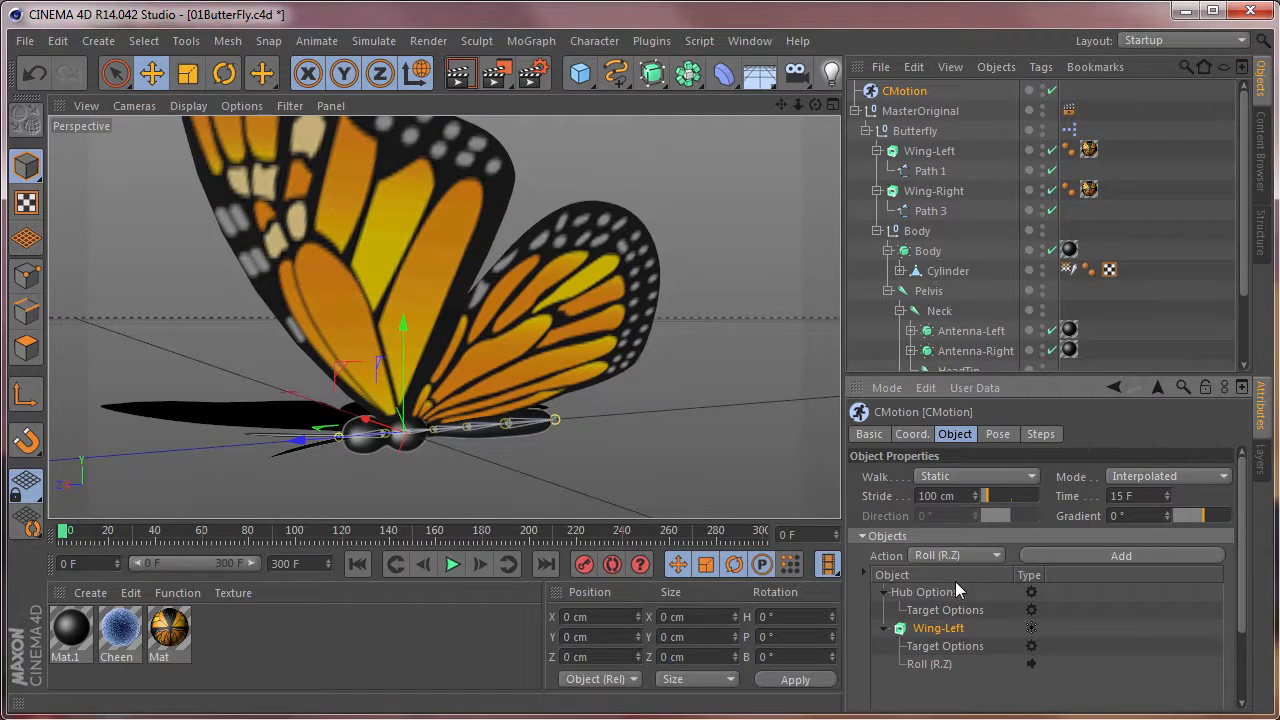
click(951, 556)
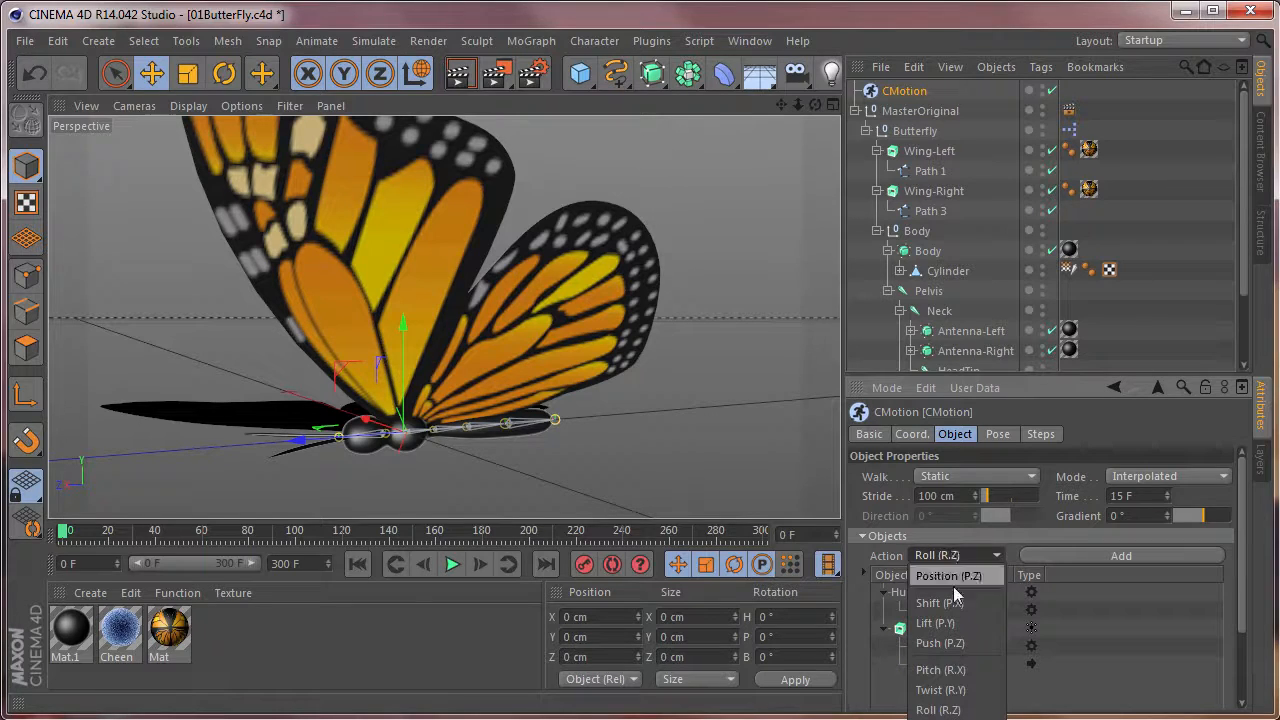
click(964, 672)
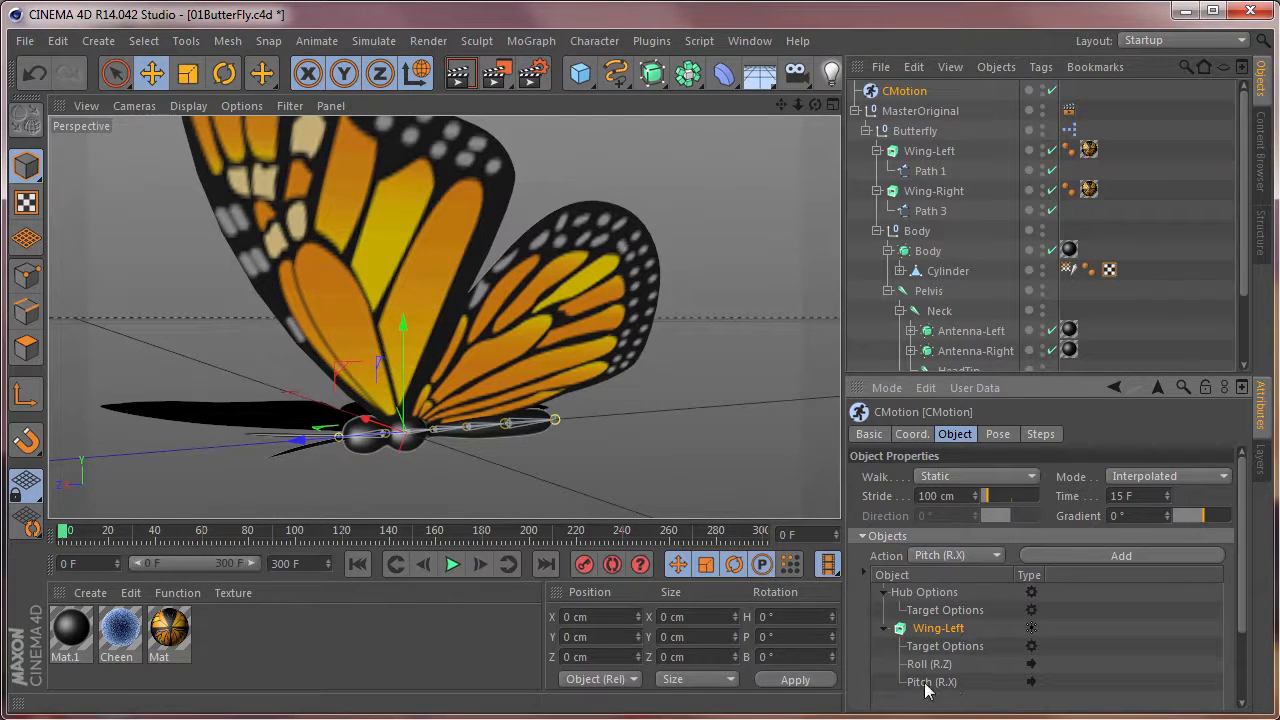
Set Wing-Left's Pitch (R.X) to 5°.
scroll(1232, 565, down, 4)
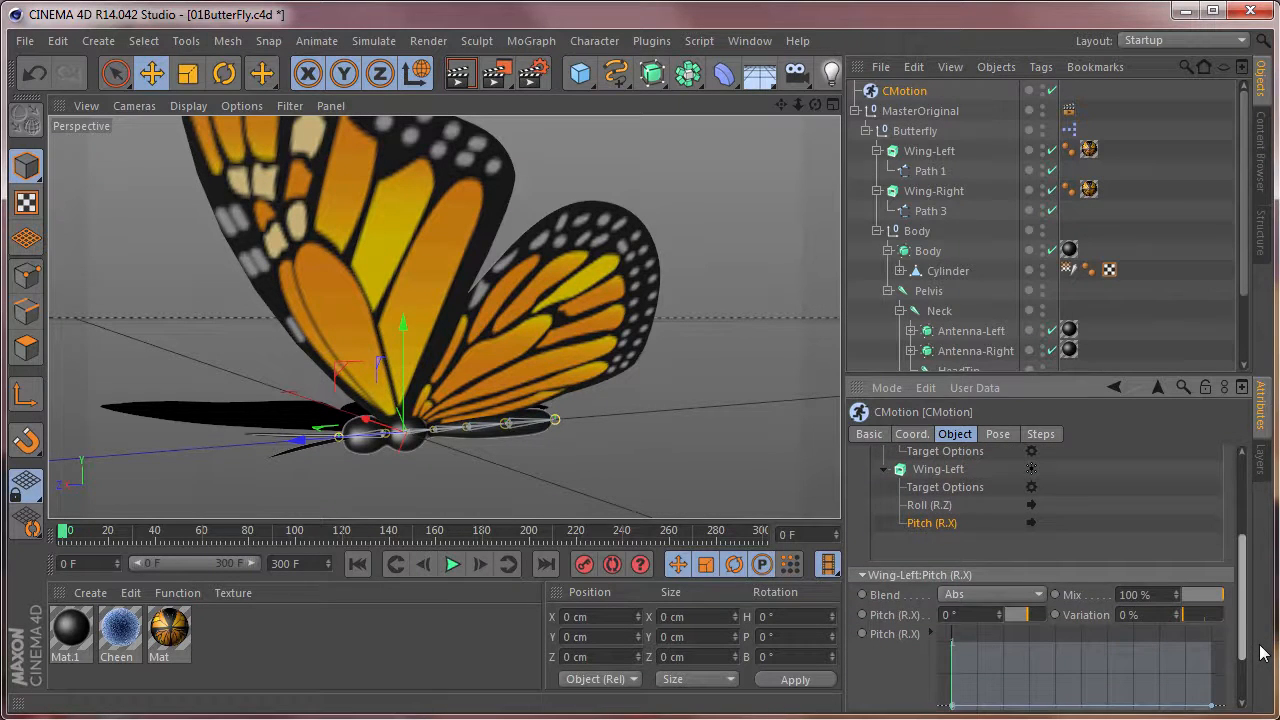
drag(1263, 653, 1268, 691)
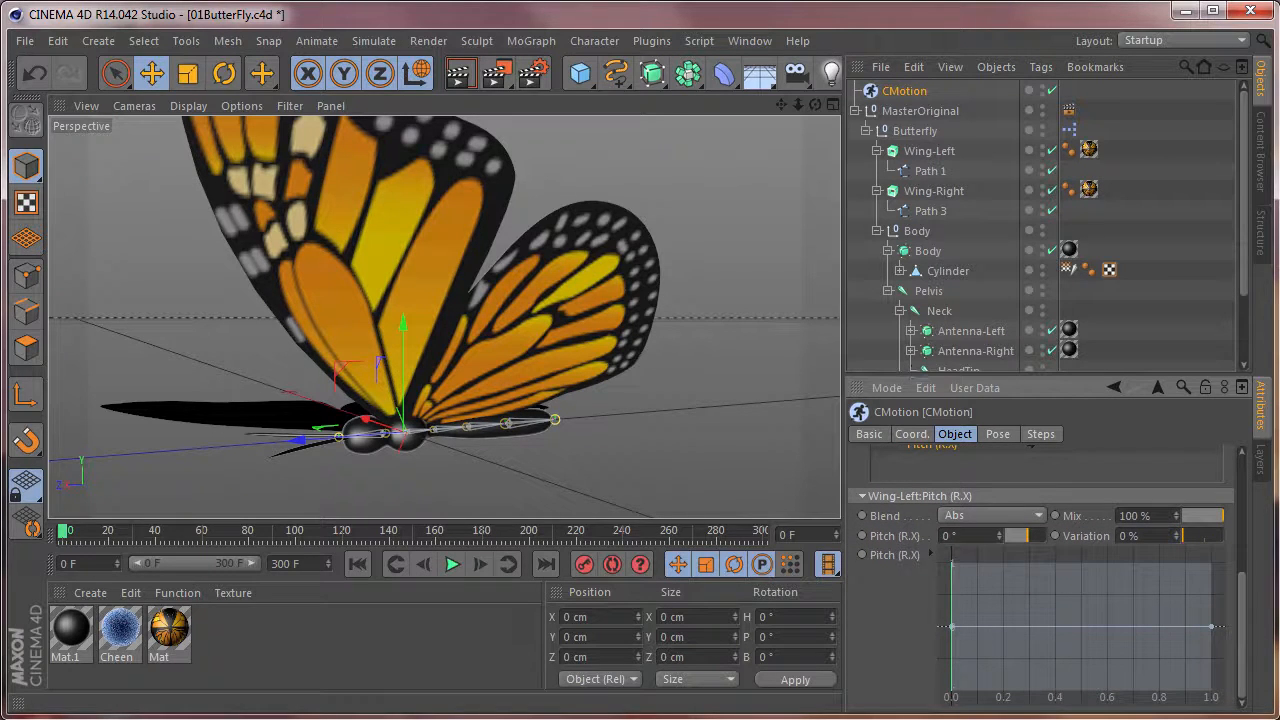
drag(1247, 628, 1244, 610)
click(965, 559)
text(5)
key(Return)
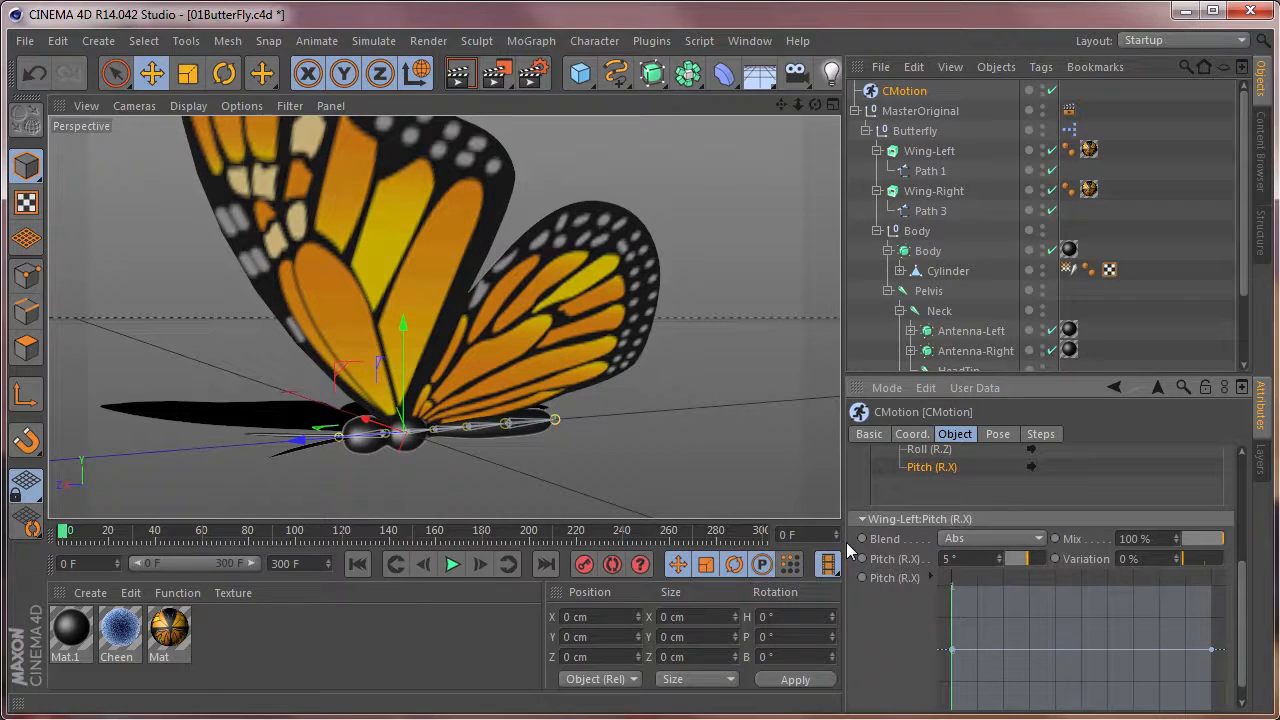
Reshape Wing-Left's Pitch (R.X) curve with maximum ends and a minimum at 0.5.
drag(952, 652, 923, 580)
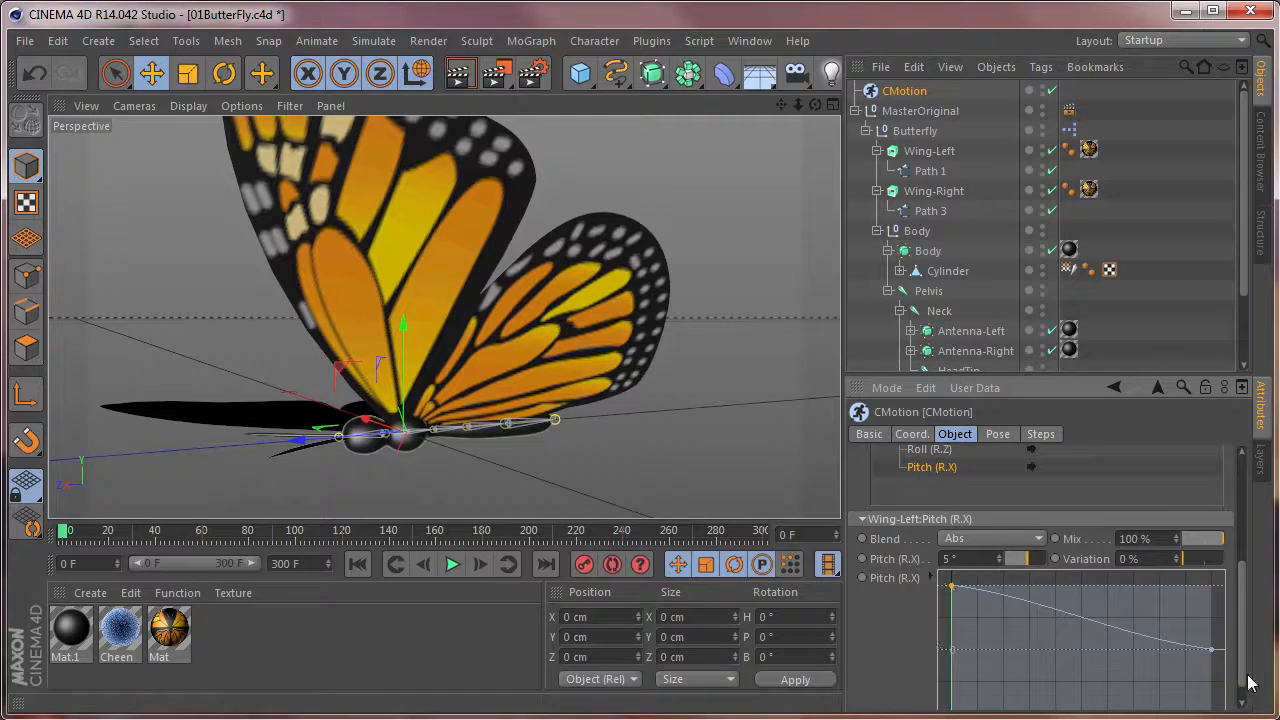
scroll(1248, 683, down, 1)
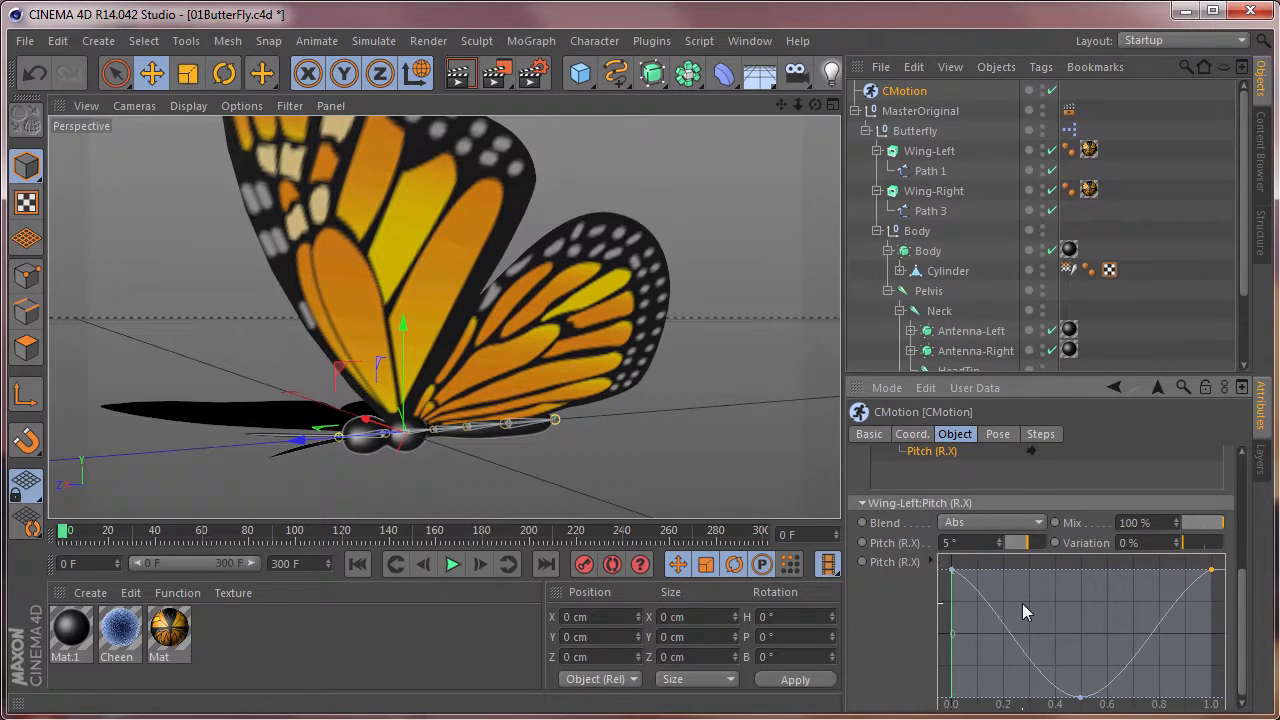
drag(951, 578, 940, 553)
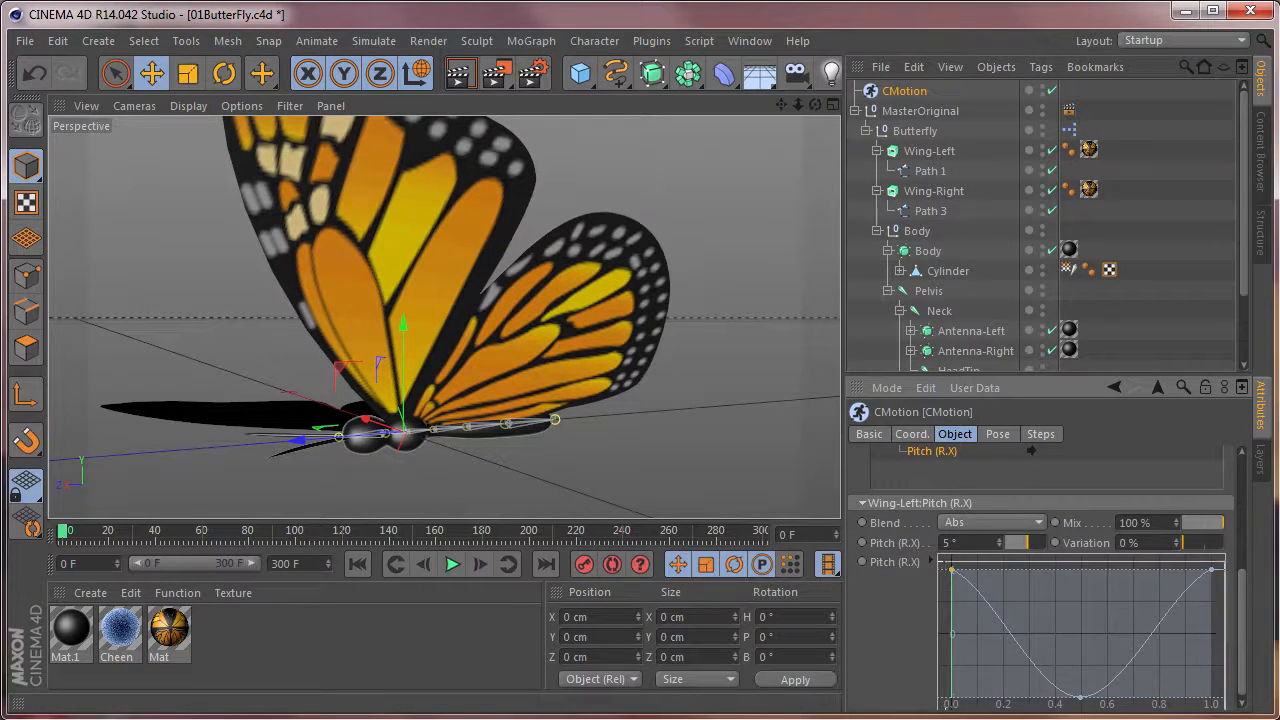
Expand the Pitch (R.X) curve's point settings and set the interpolation of all its points to Spline.
click(932, 561)
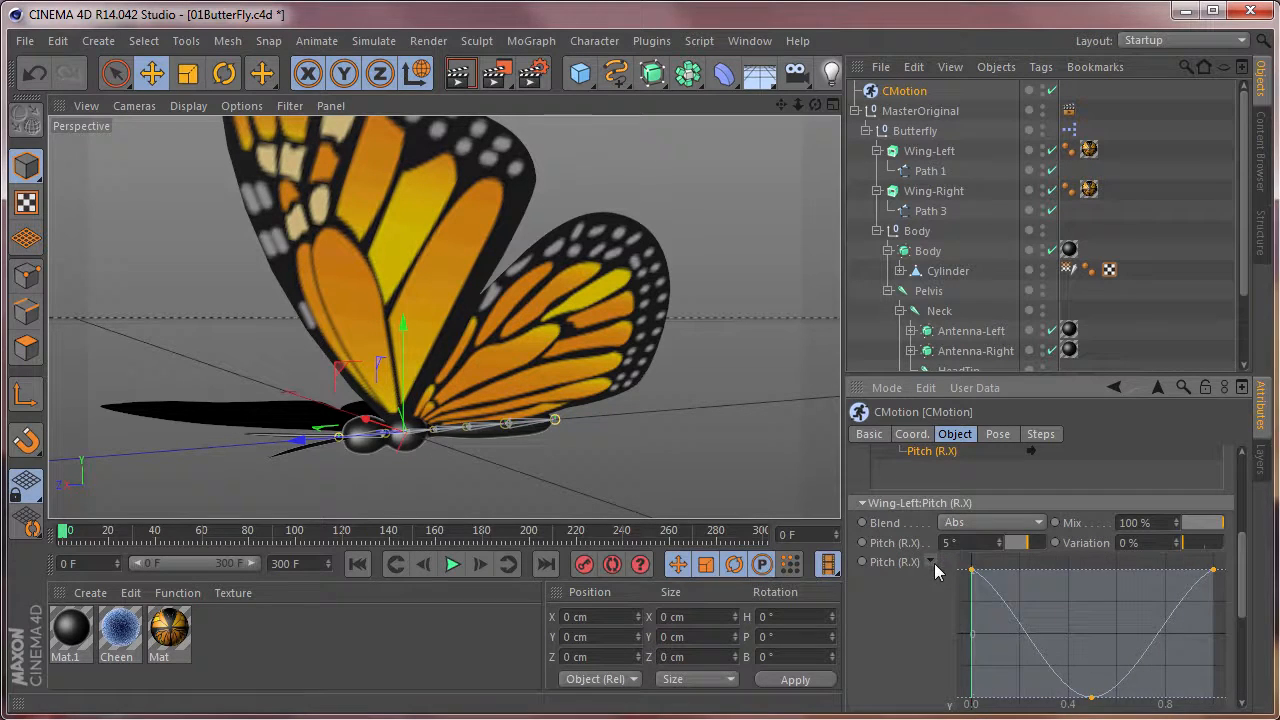
scroll(975, 633, down, 5)
scroll(975, 633, up, 5)
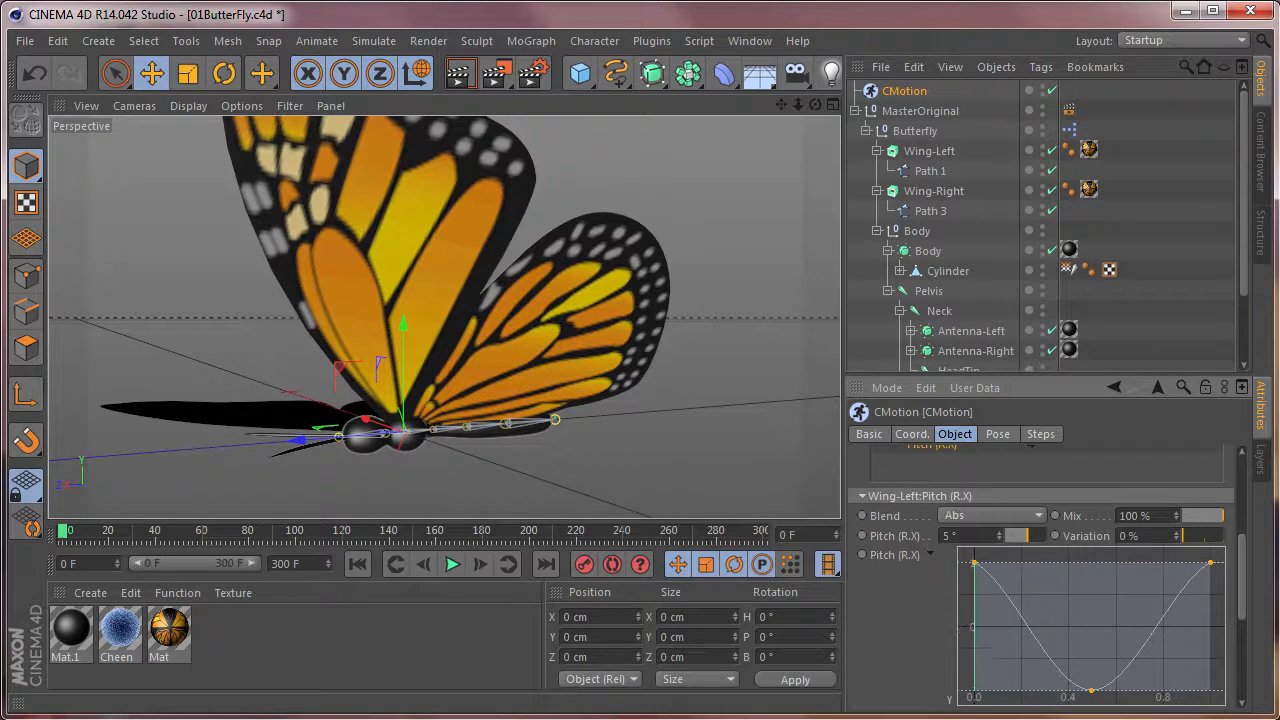
scroll(1246, 598, down, 5)
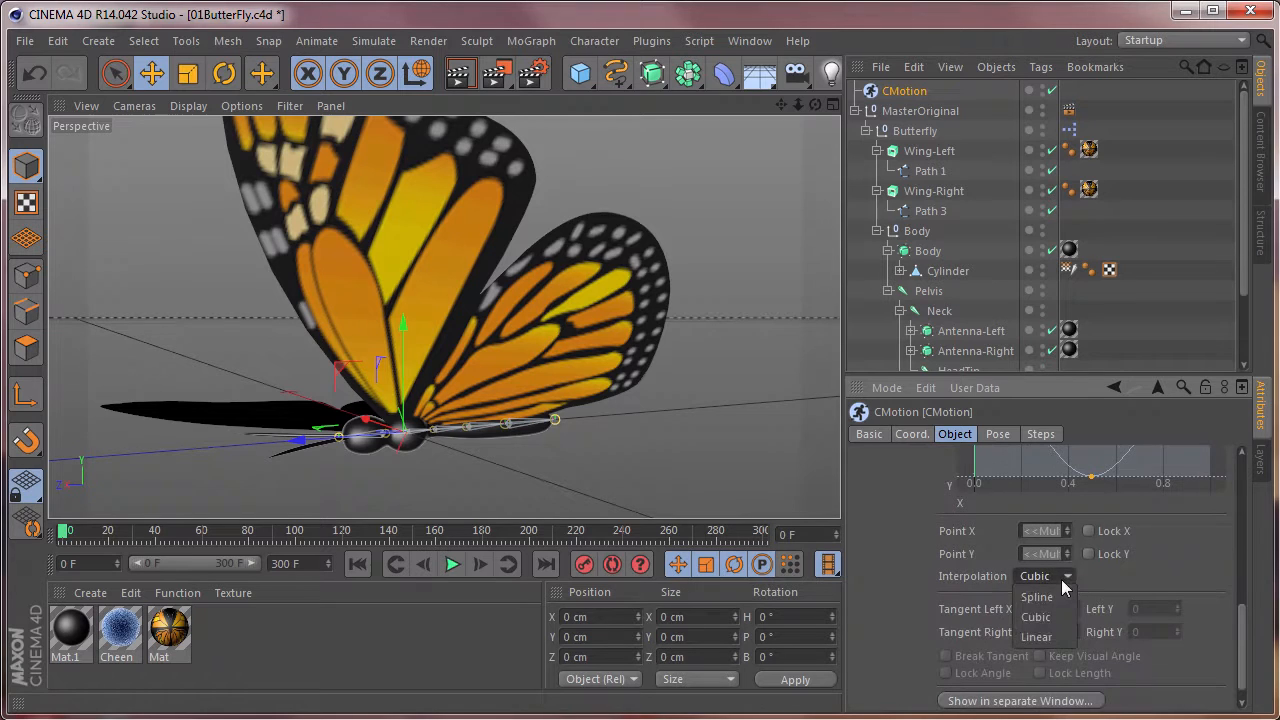
click(1040, 597)
drag(1246, 661, 1240, 614)
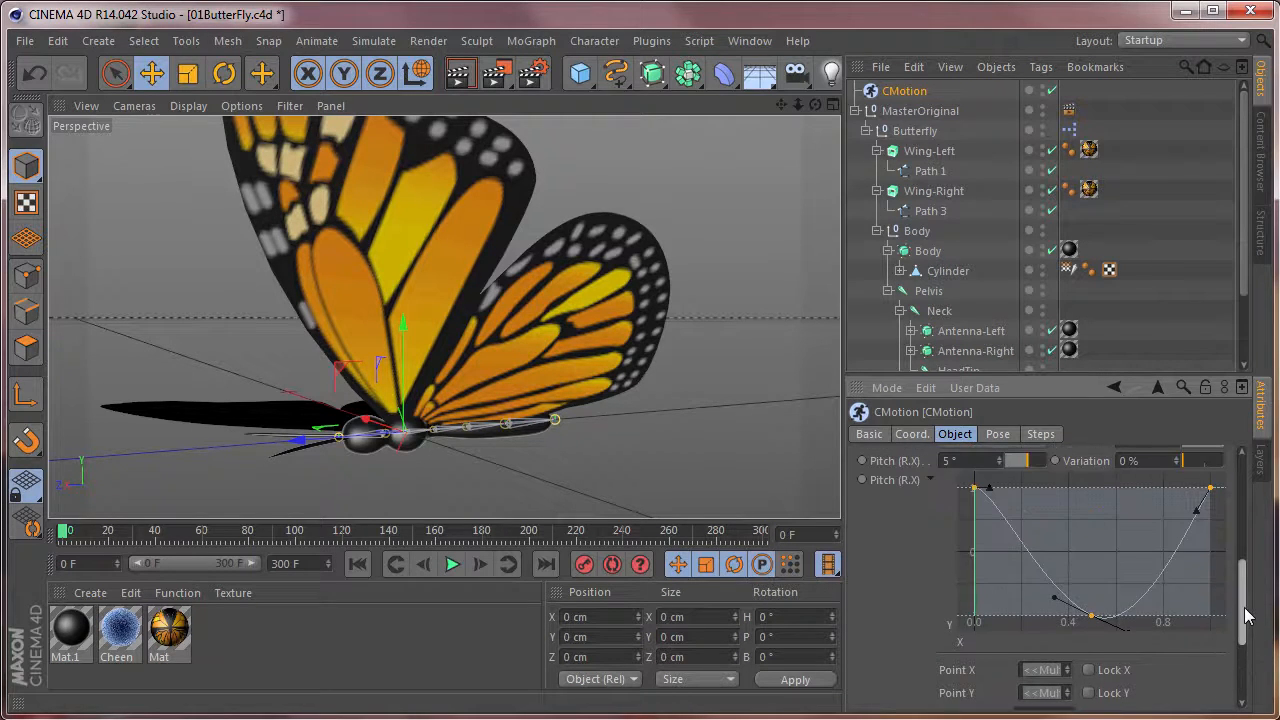
Link the end tangents and end positions of Wing-Left's Pitch (R.X) curve.
right_click(1057, 549)
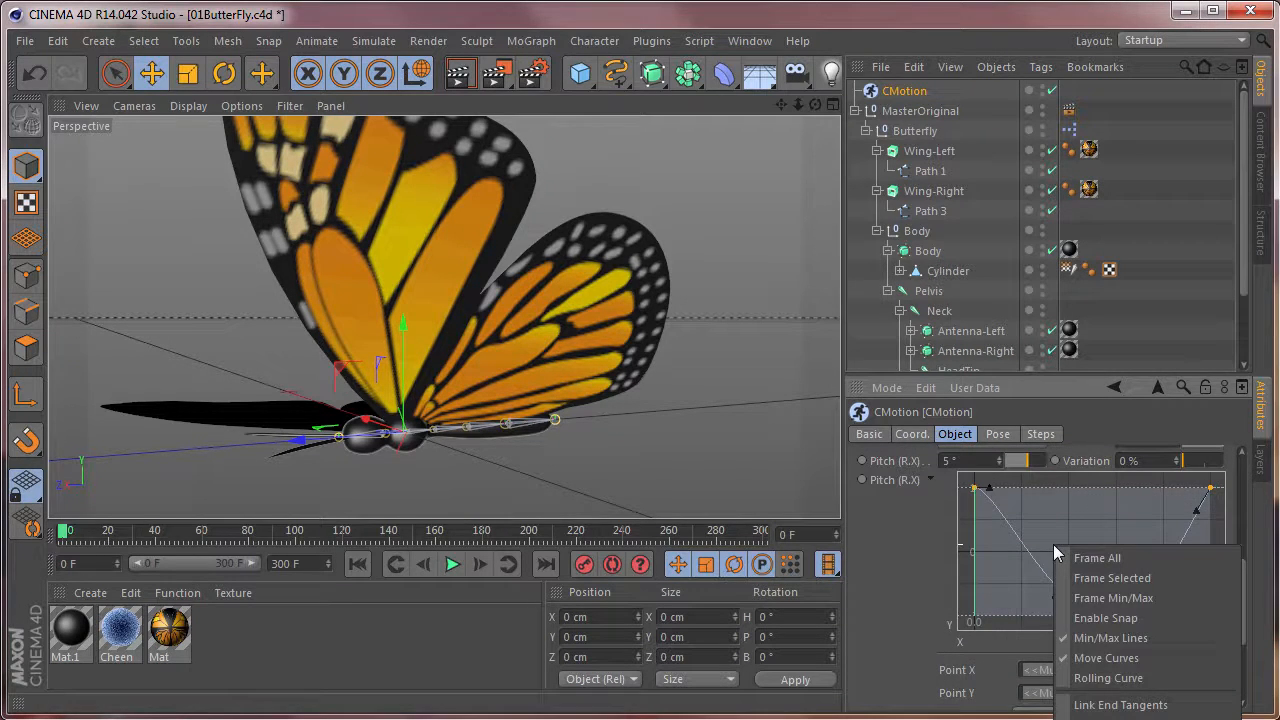
click(1108, 704)
right_click(1103, 549)
click(1160, 710)
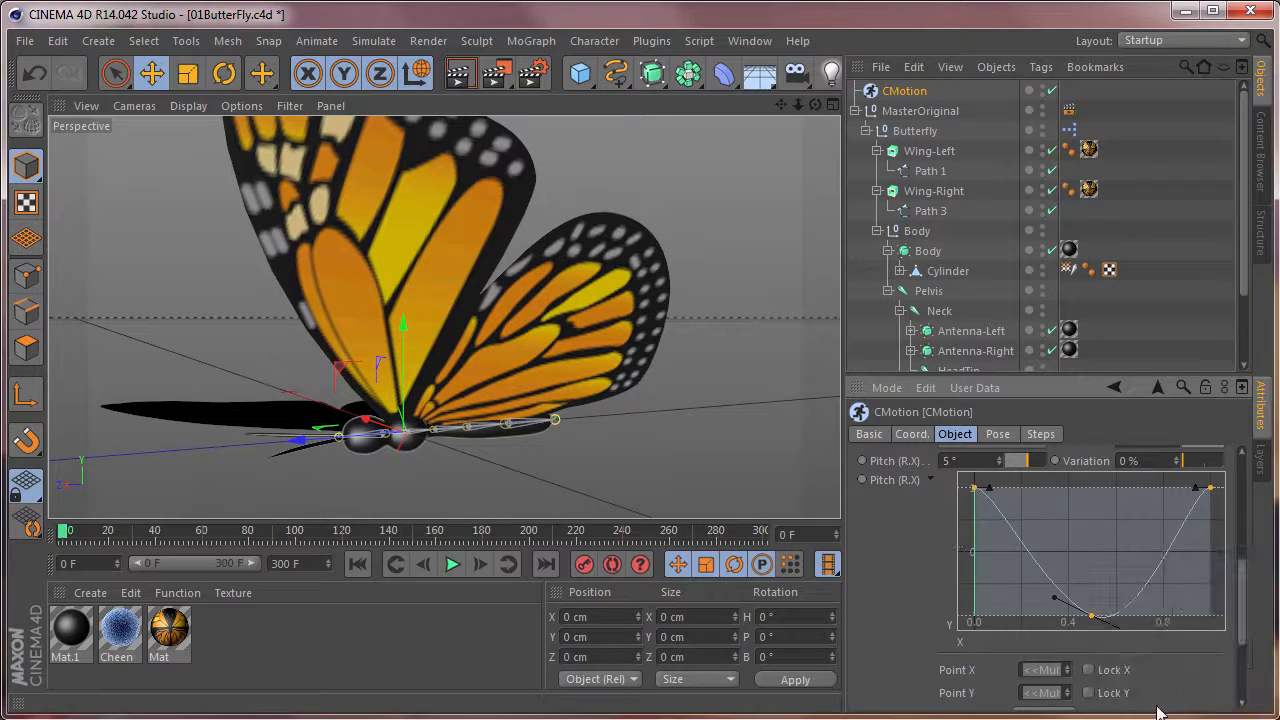
Level the tangents of the Pitch (R.X) curve at its ends and minimum, and play the animation.
click(1056, 534)
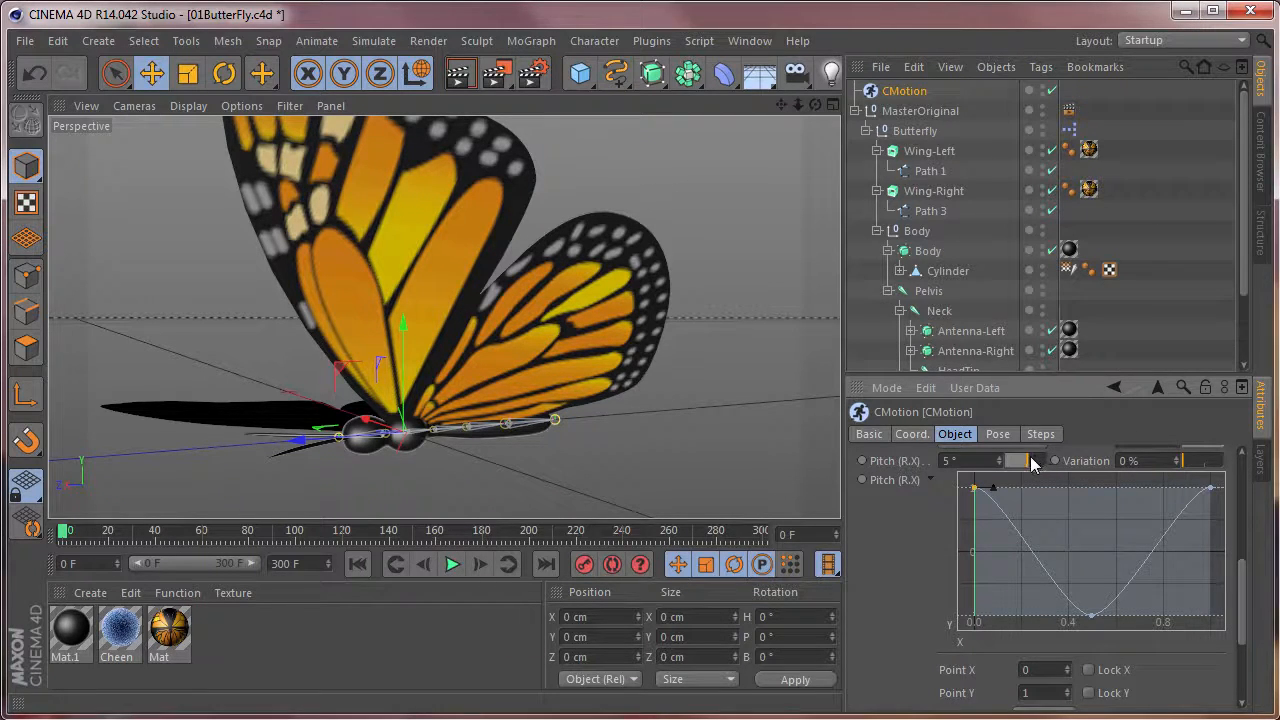
click(452, 565)
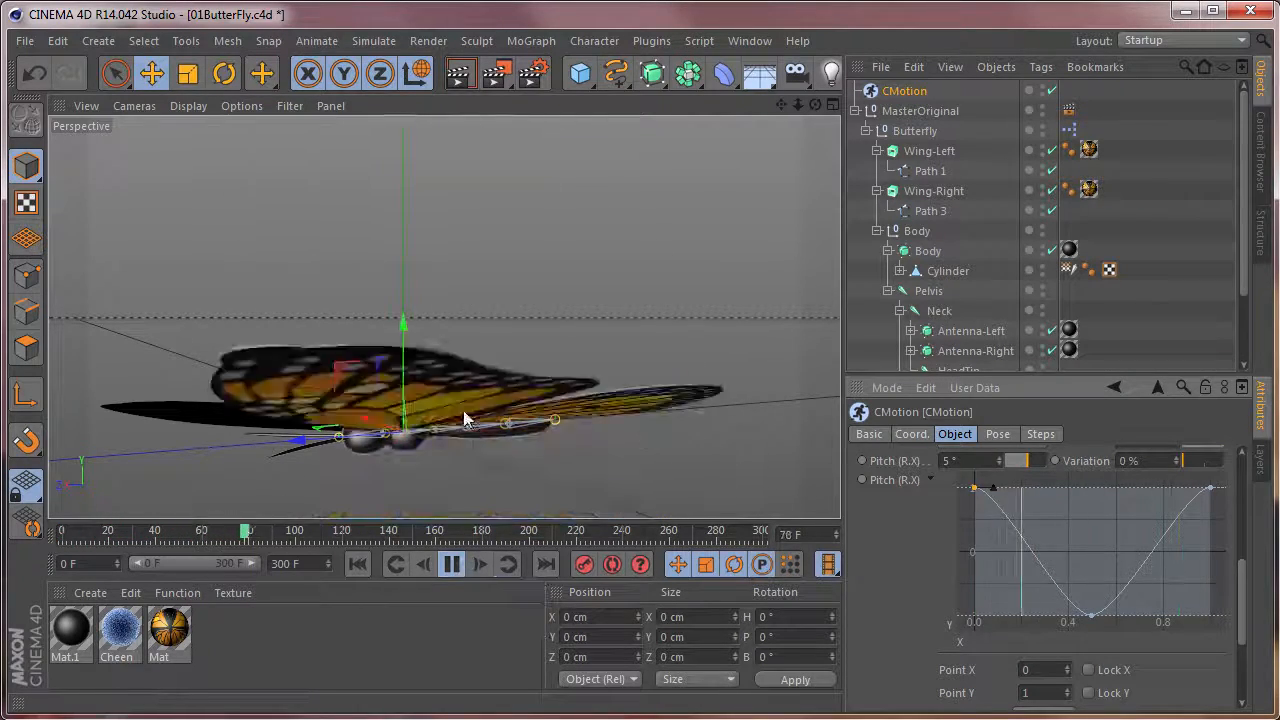
Raise the minimum point of Wing-Left's Roll (R.Z) curve to about halfway between the zero line and the curve's lower limit.
alt+drag(358, 410, 537, 402)
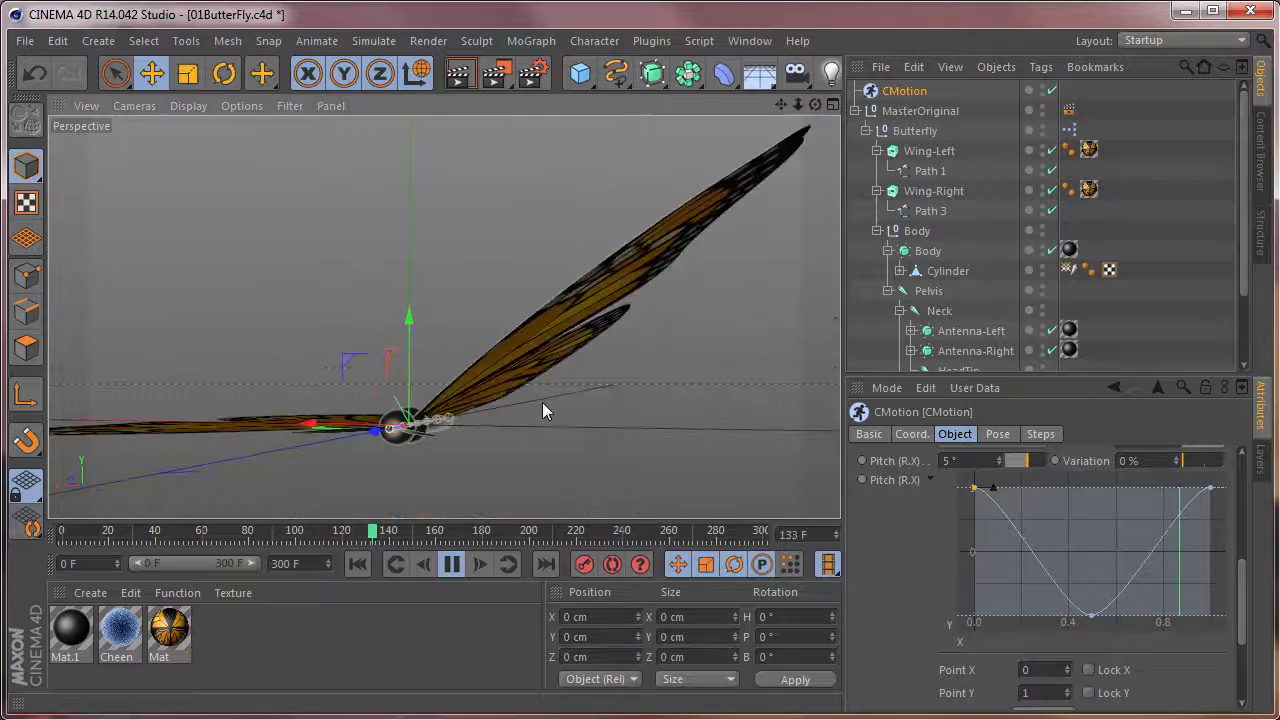
scroll(541, 404, down, 3)
alt+drag(472, 435, 528, 439)
alt+drag(552, 397, 487, 299)
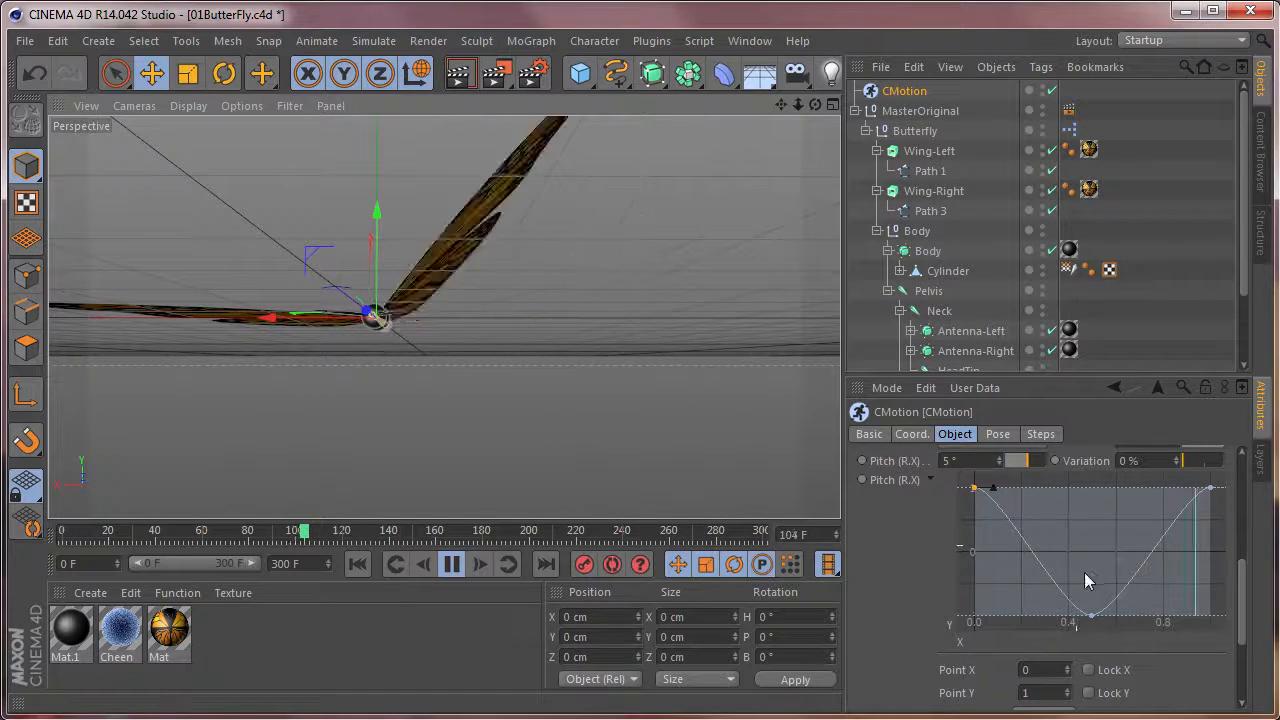
scroll(1237, 593, up, 5)
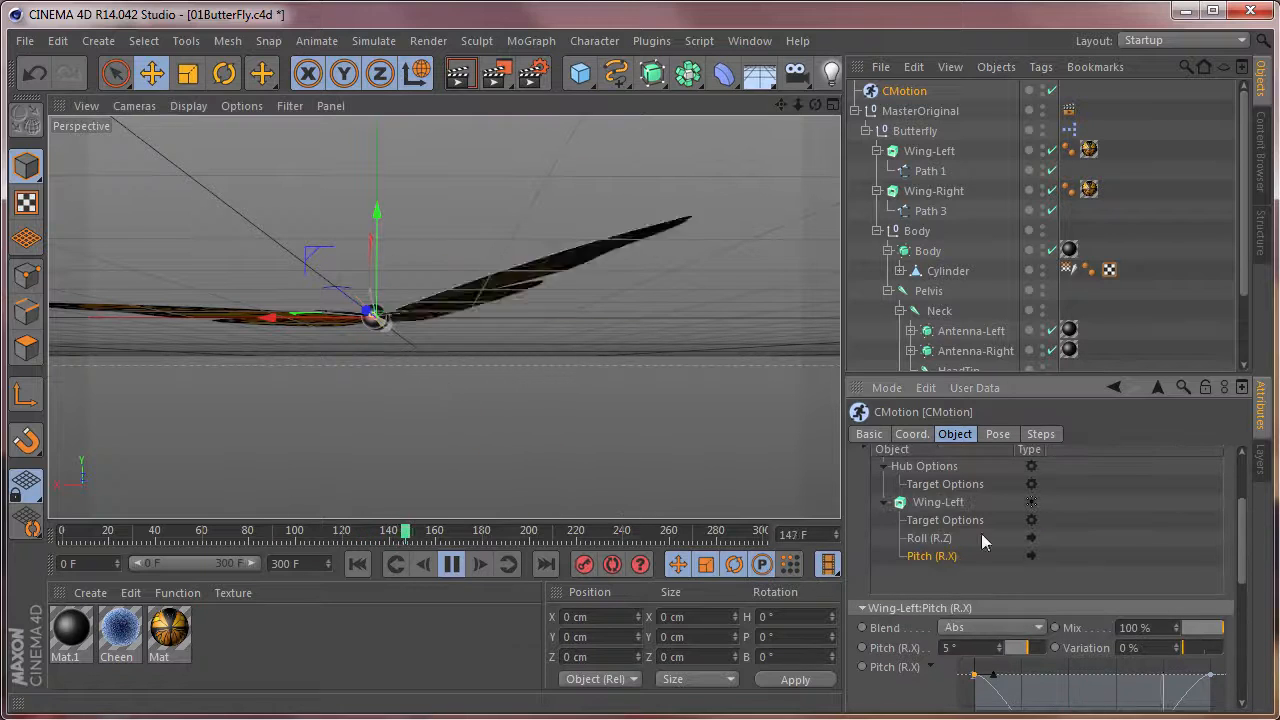
click(930, 538)
scroll(1246, 575, down, 3)
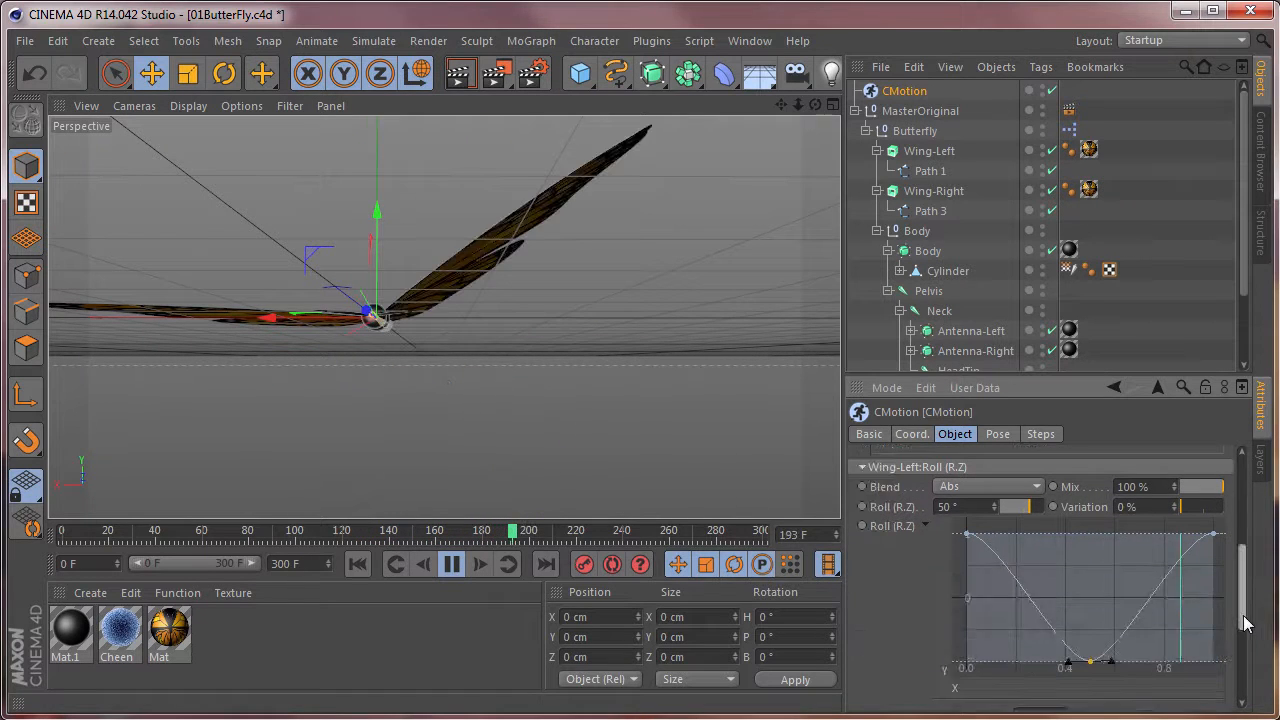
drag(1090, 668, 1090, 640)
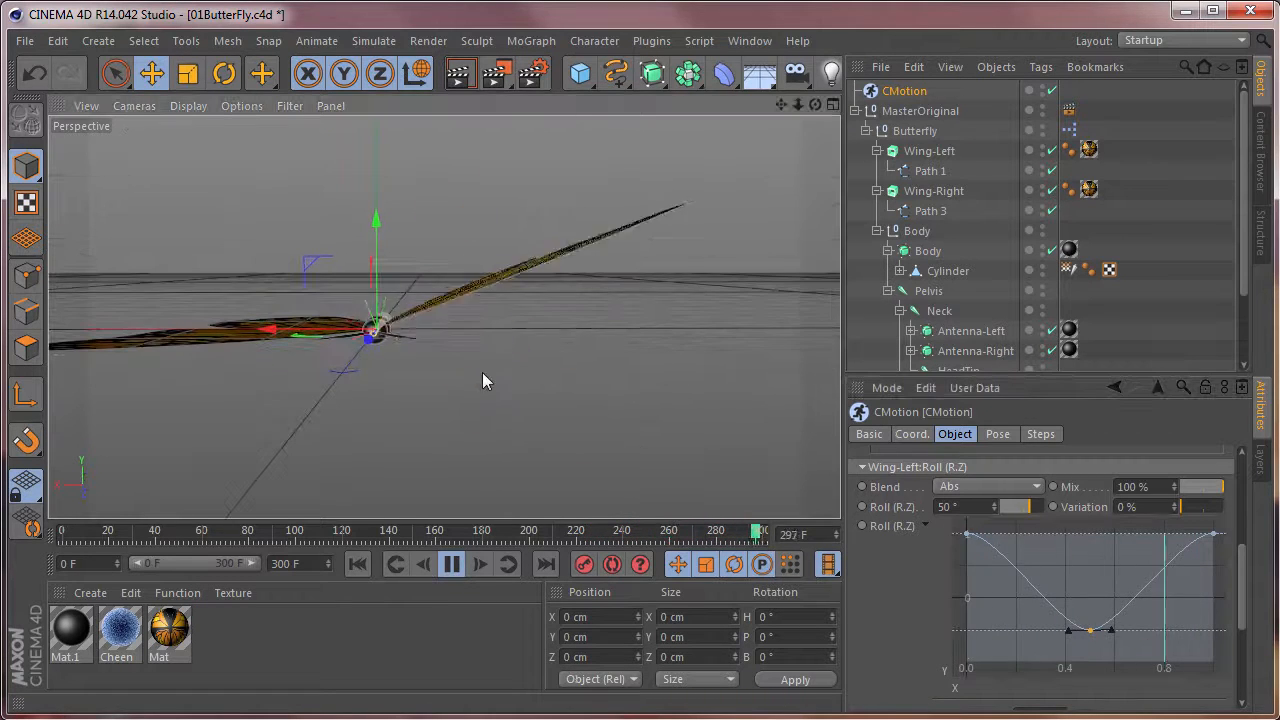
Set Wing-Left's Roll (R.Z) strength to 55° and check the flapping in the viewport.
double_click(950, 510)
text(55)
key(Return)
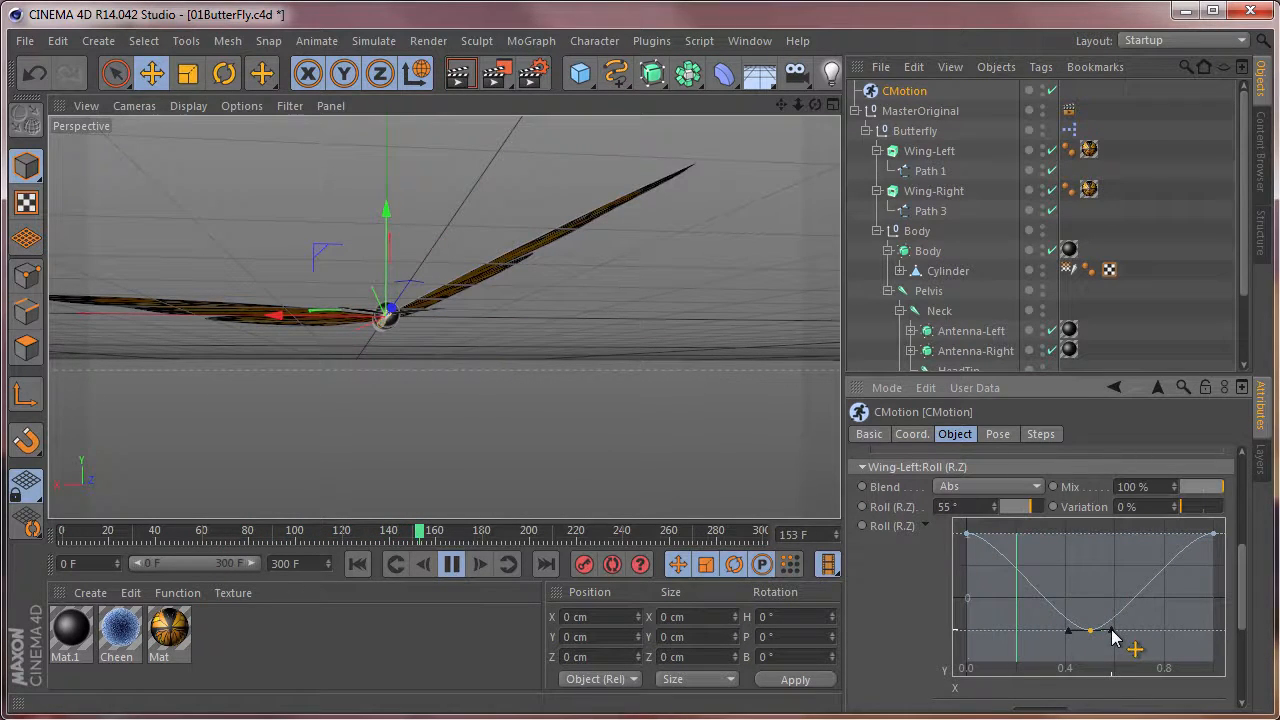
alt+drag(349, 349, 299, 412)
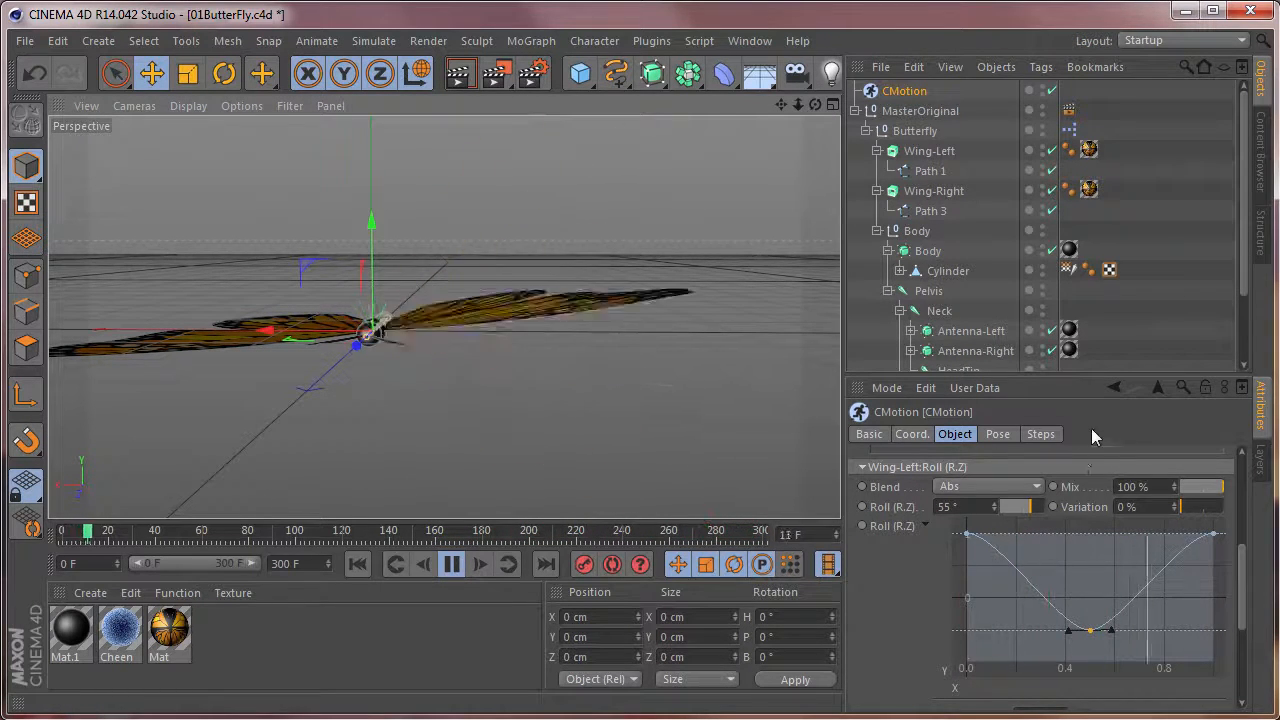
Copy Wing-Left's Roll (R.Z) and Pitch (R.X) actions together in the CMotion object list.
drag(1241, 567, 1258, 510)
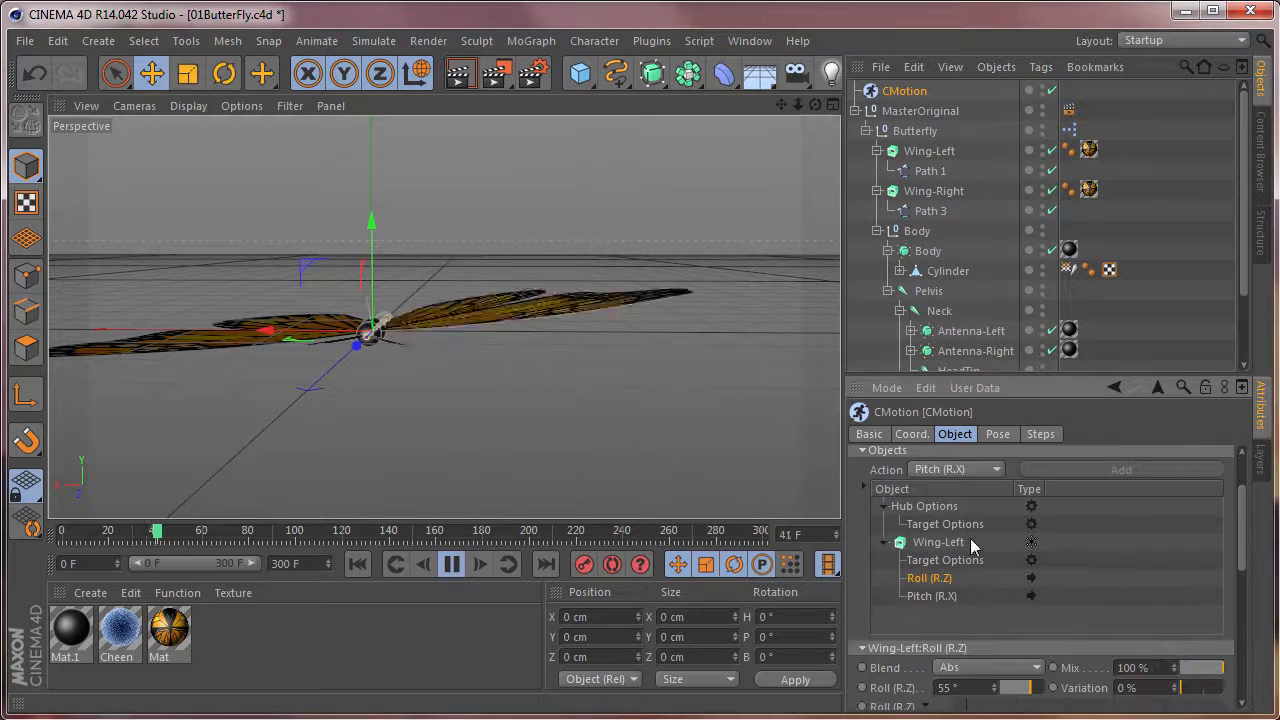
right_click(934, 586)
click(960, 667)
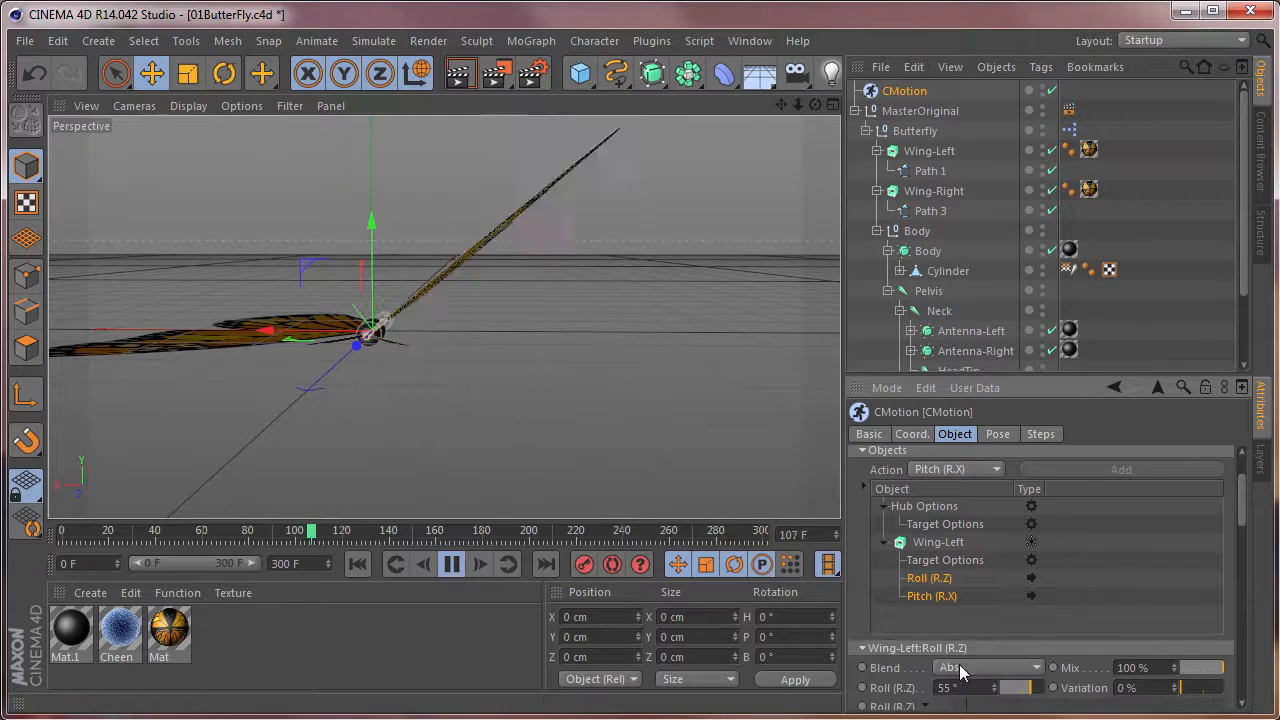
Add Wing-Right to the CMotion object list below Wing-Left's actions and select its entry there.
drag(933, 189, 932, 211)
drag(932, 597, 932, 614)
scroll(1219, 597, down, 1)
click(940, 606)
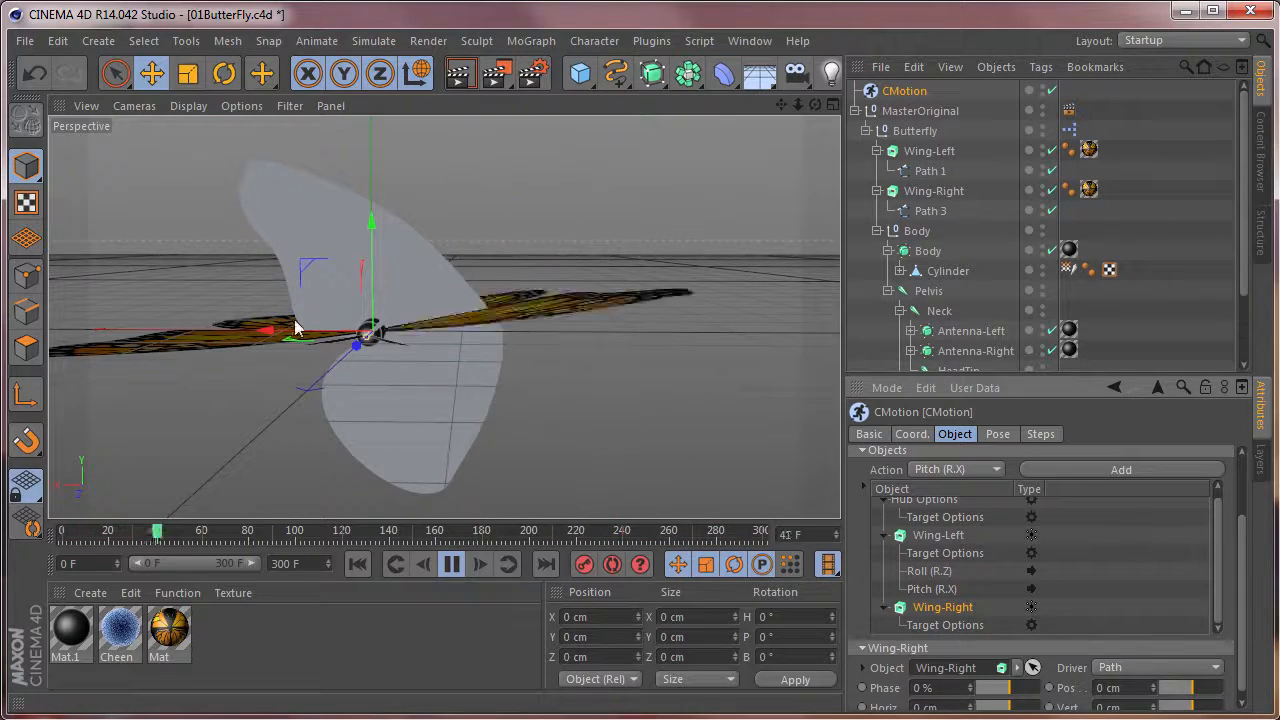
Paste the copied Roll (R.Z) and Pitch (R.X) actions onto Wing-Right in the CMotion object list.
click(1144, 571)
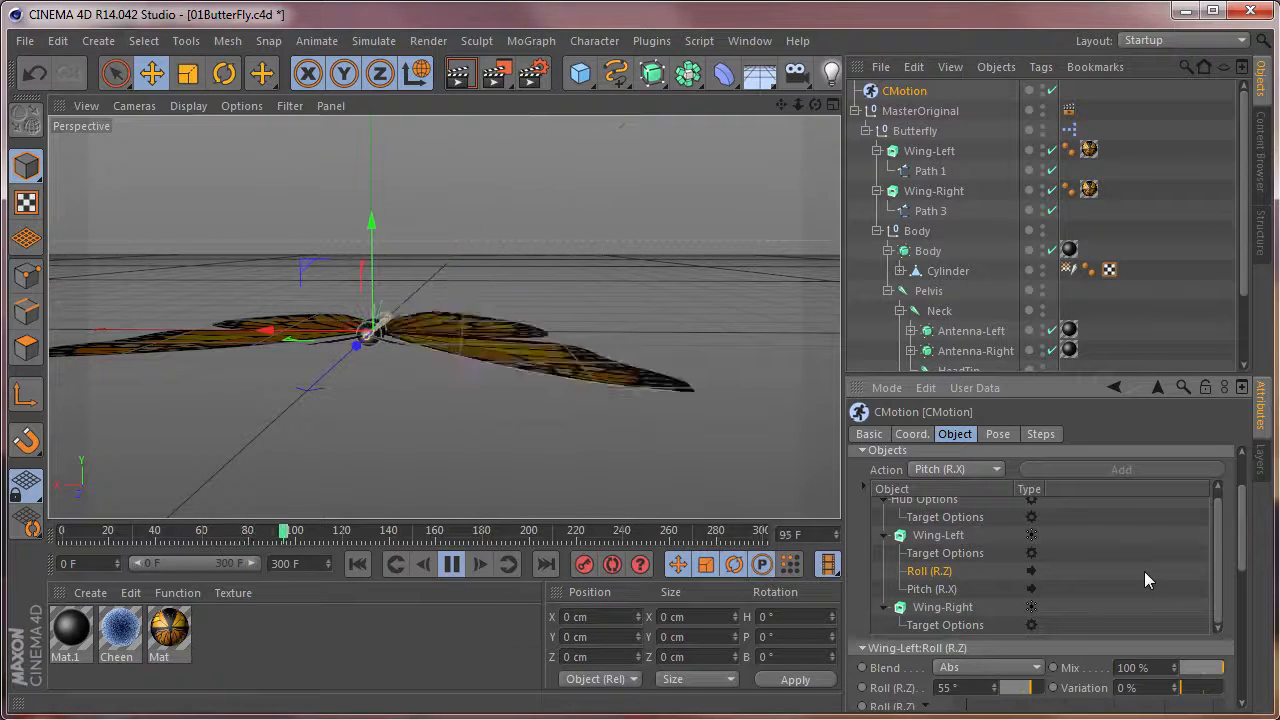
click(935, 607)
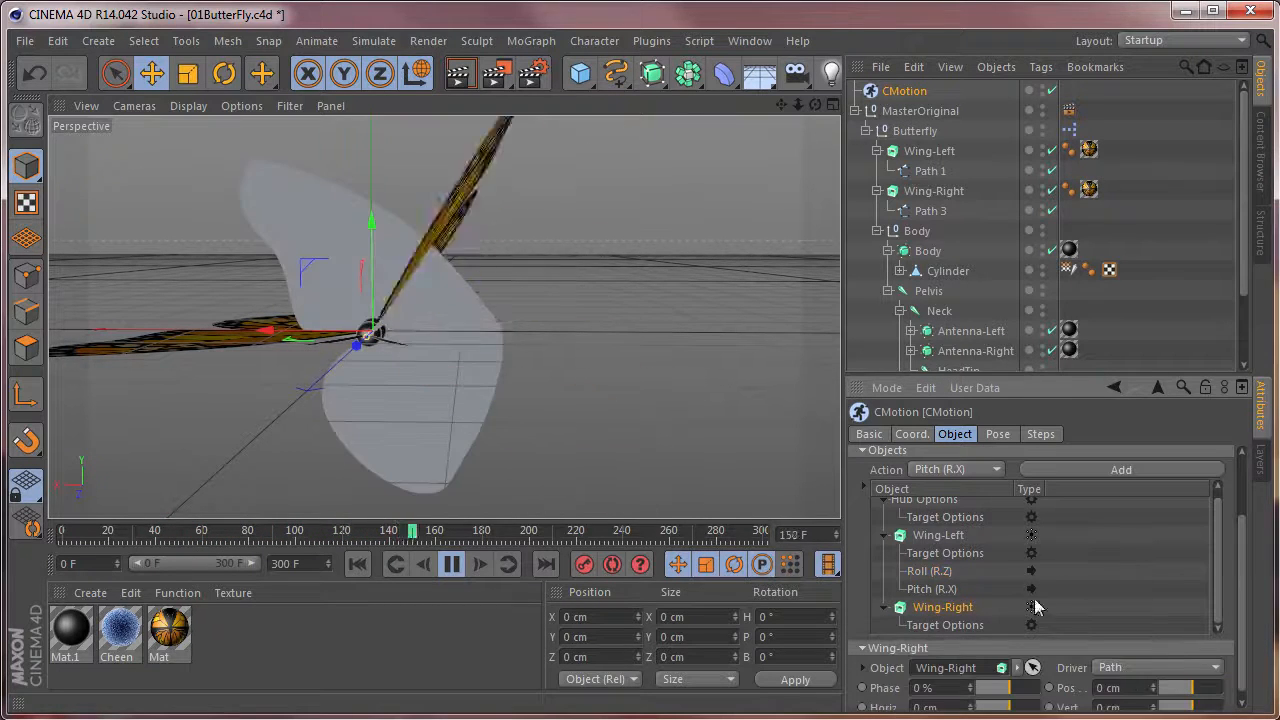
click(1161, 569)
click(933, 607)
scroll(1240, 598, down, 1)
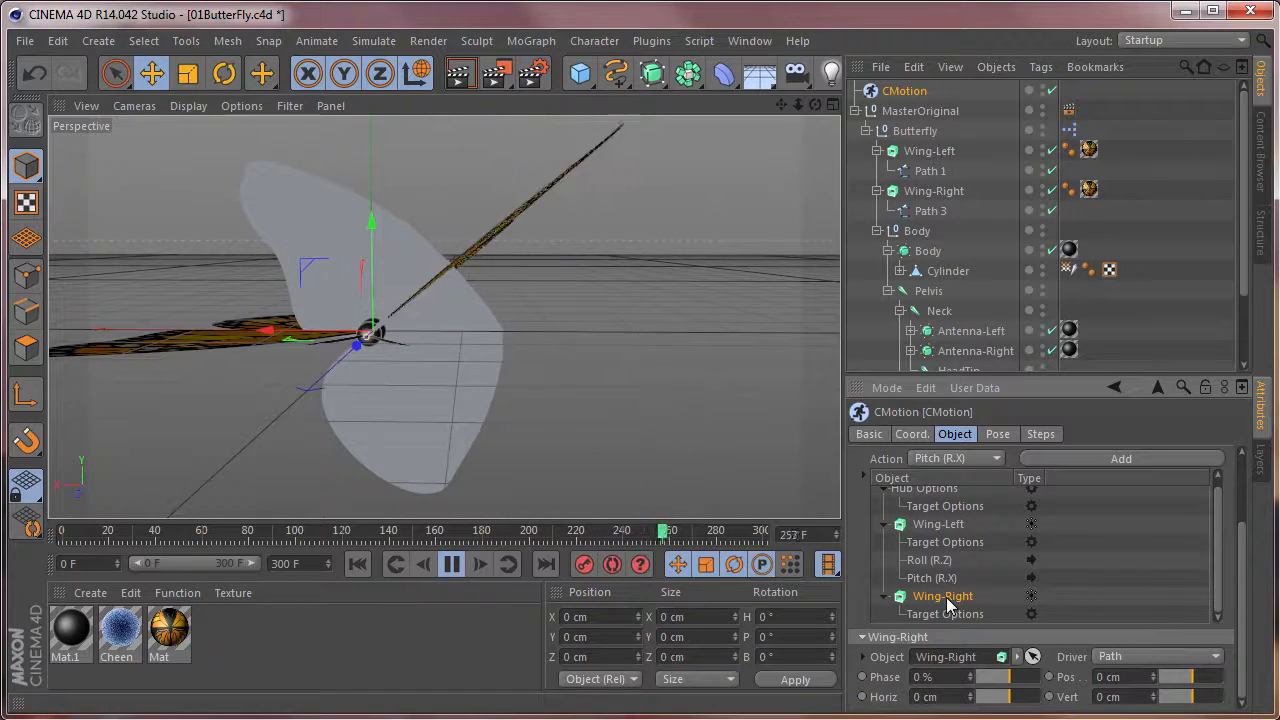
right_click(946, 597)
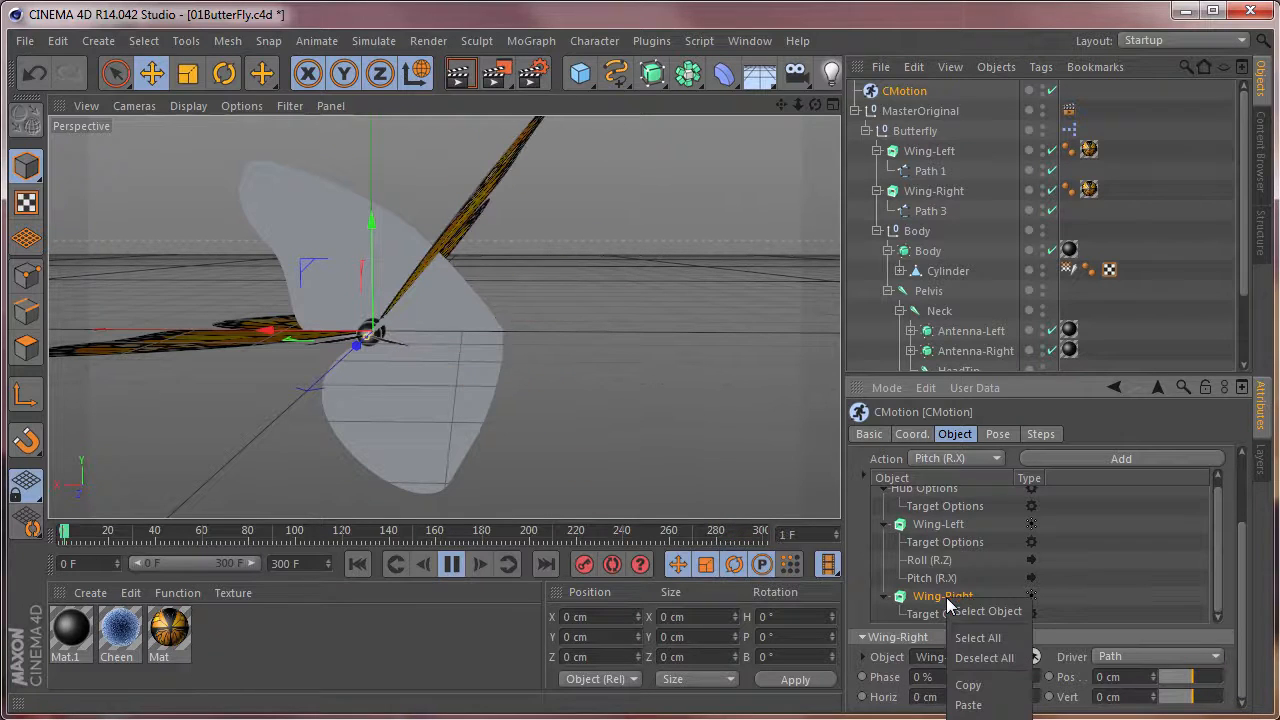
click(995, 703)
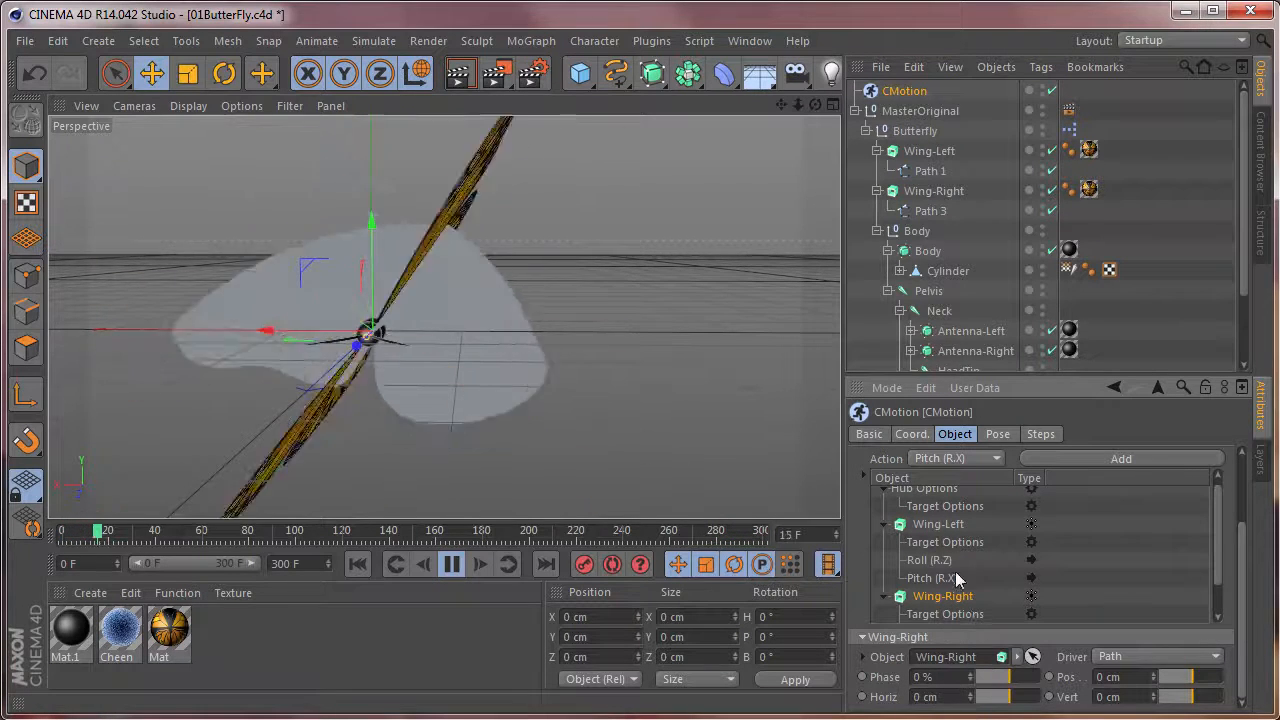
scroll(1230, 592, down, 1)
scroll(1230, 592, down, 1)
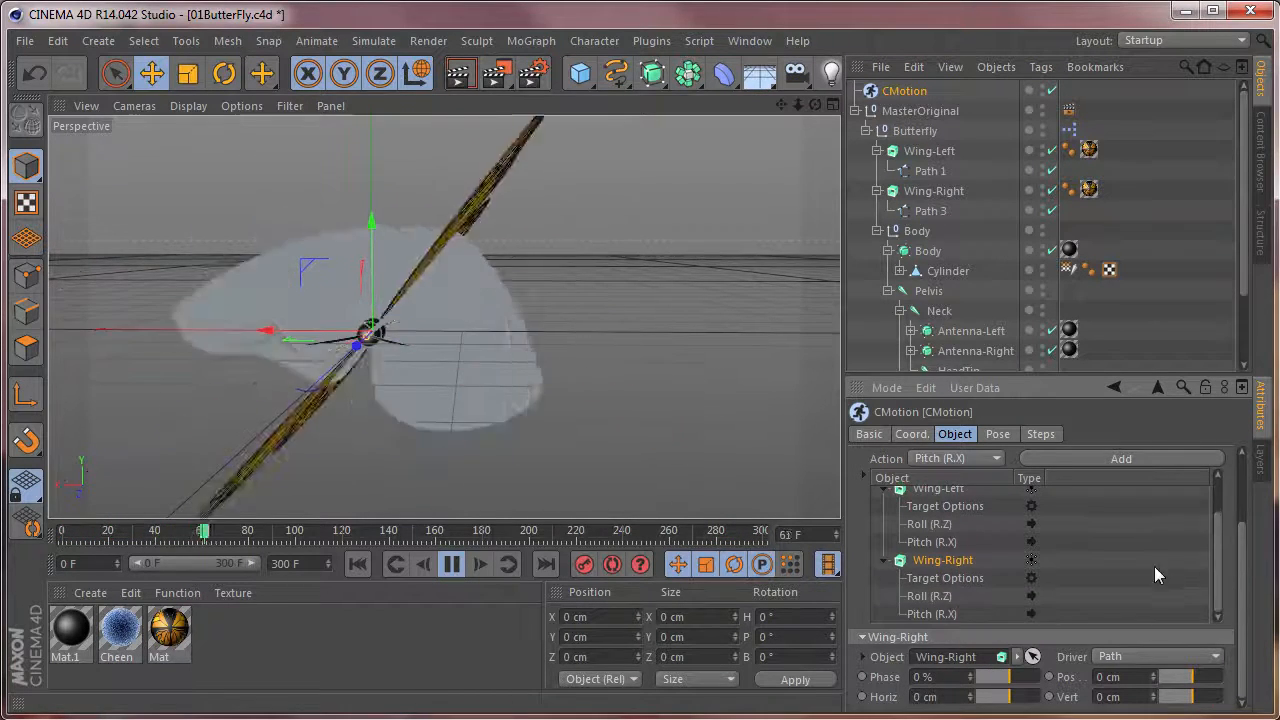
click(1102, 541)
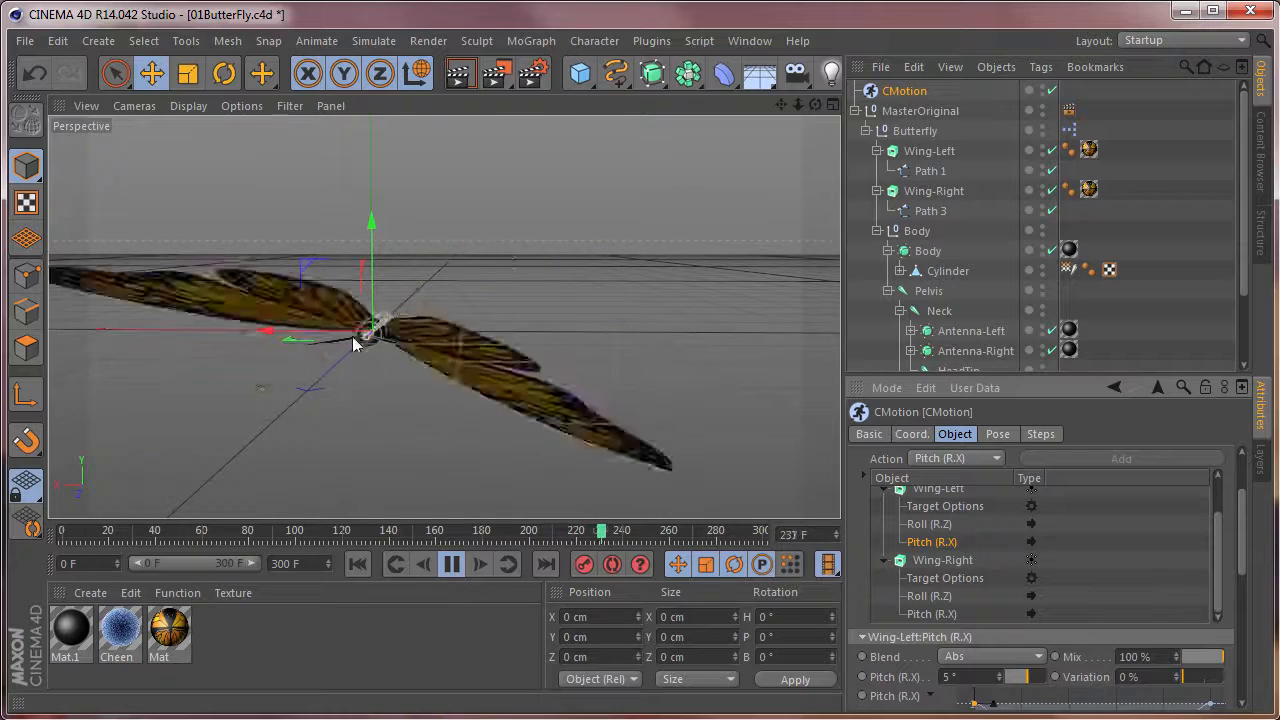
Mirror Wing-Right's motion by setting its Roll (R.Z) to -55° and its Pitch (R.X) to -5°.
click(930, 597)
scroll(1245, 610, down, 2)
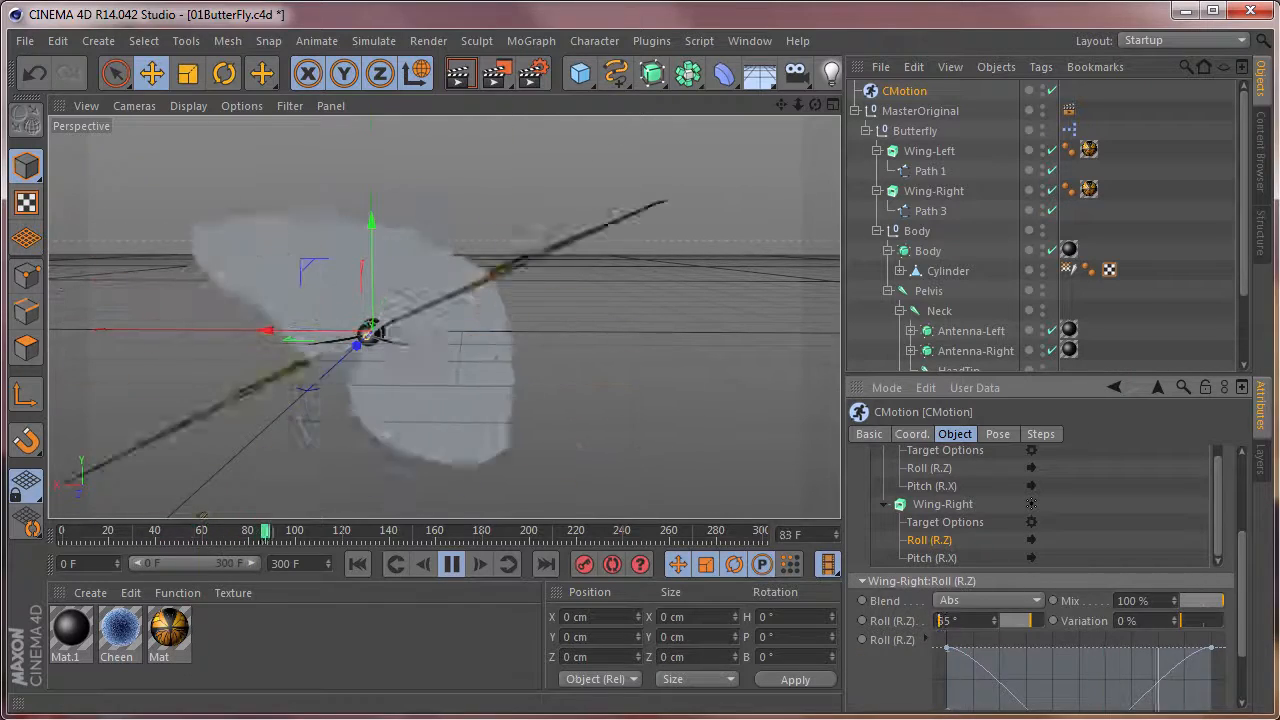
text(-)
key(Return)
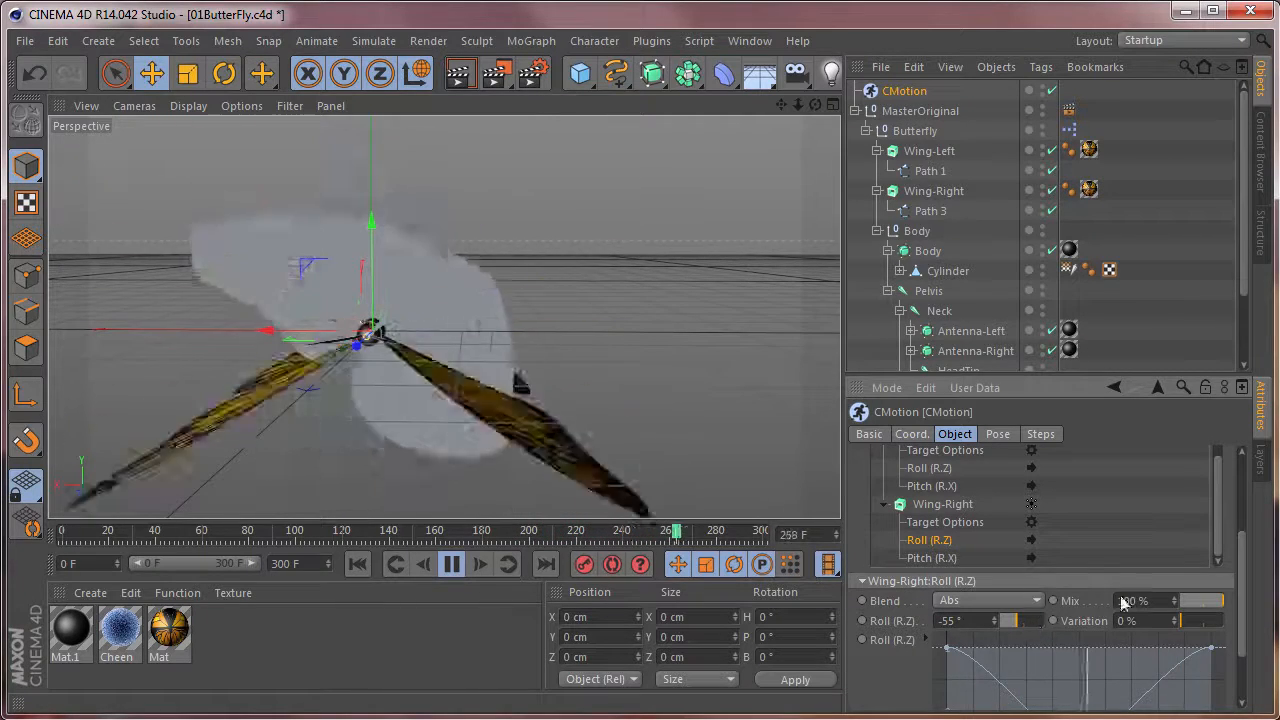
click(931, 558)
click(945, 637)
text(-)
key(Return)
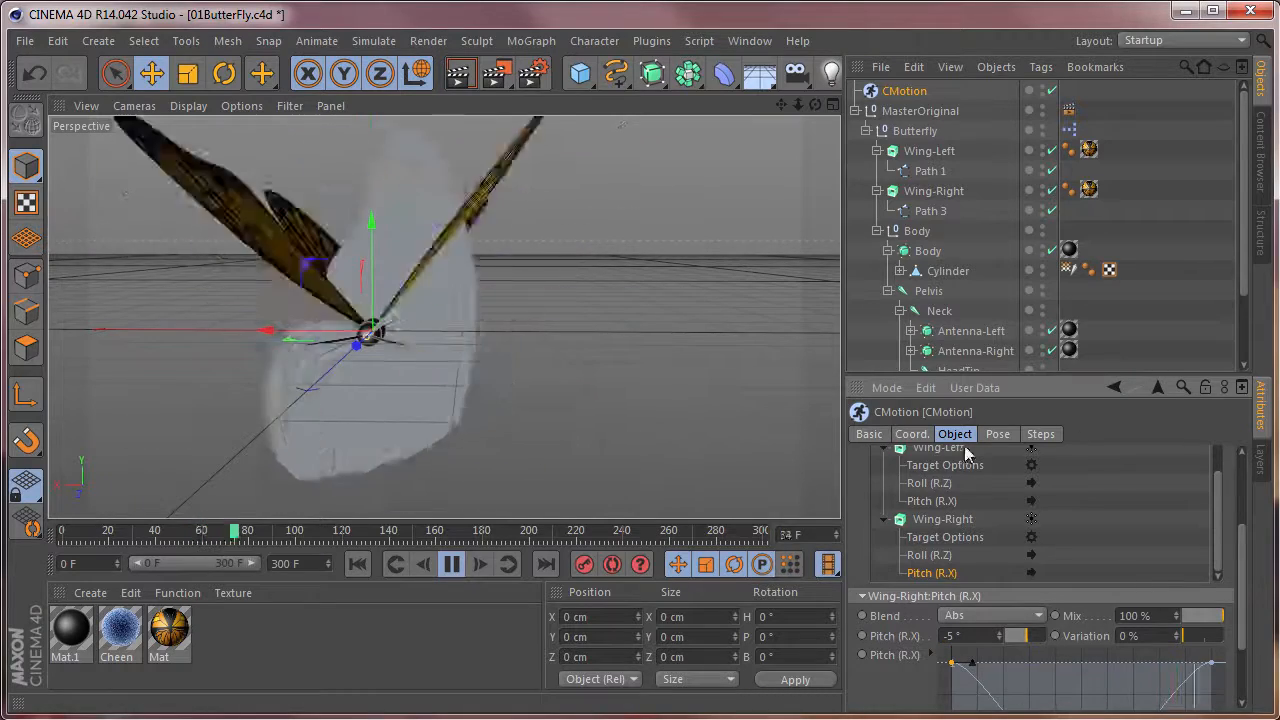
click(1148, 499)
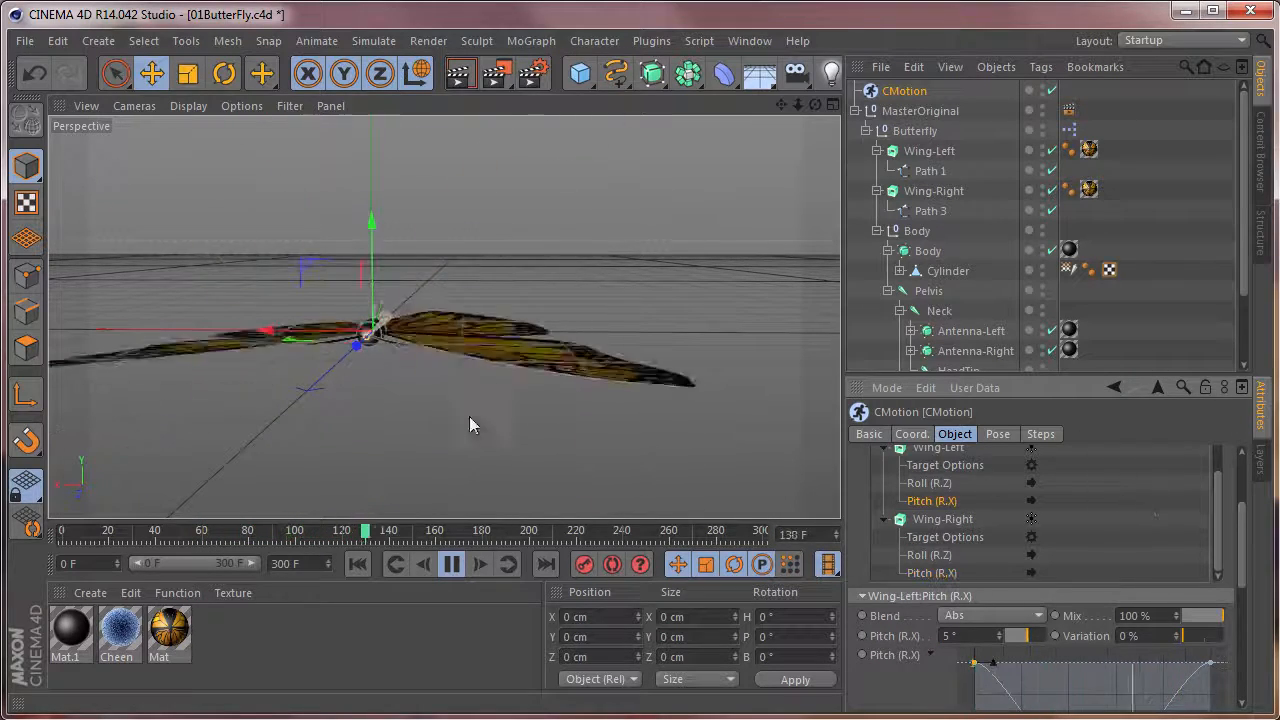
Examine both flapping wings and the butterfly's body from several angles and up close during playback.
alt+drag(334, 393, 519, 329)
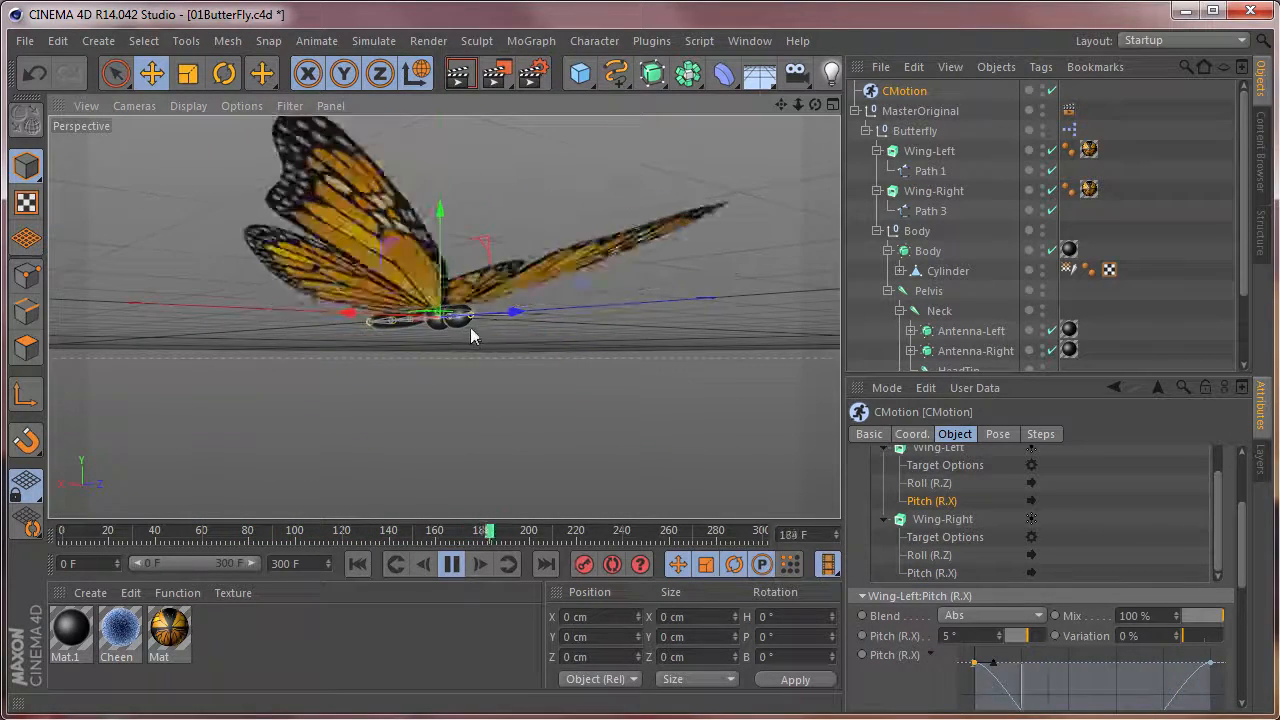
scroll(472, 328, down, 3)
alt+middle_drag(472, 328, 437, 322)
alt+drag(437, 318, 427, 400)
scroll(417, 389, up, 6)
alt+drag(451, 357, 528, 347)
scroll(387, 379, down, 2)
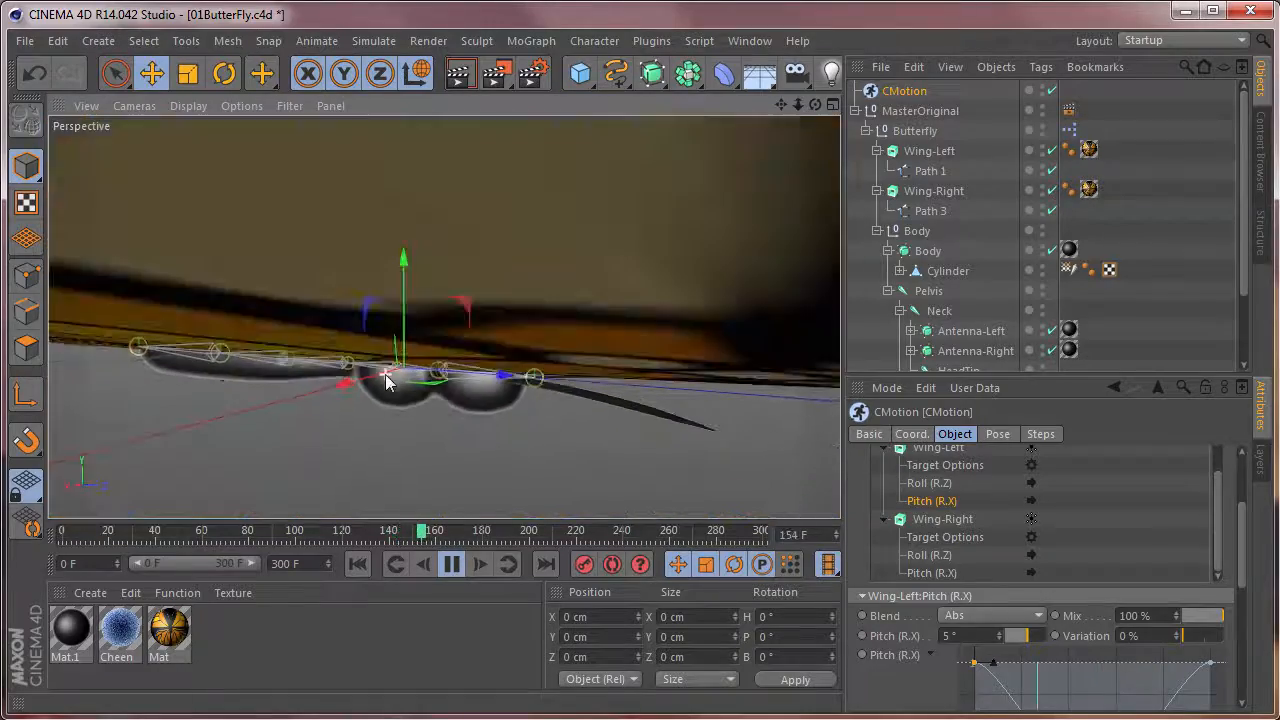
alt+drag(408, 374, 306, 425)
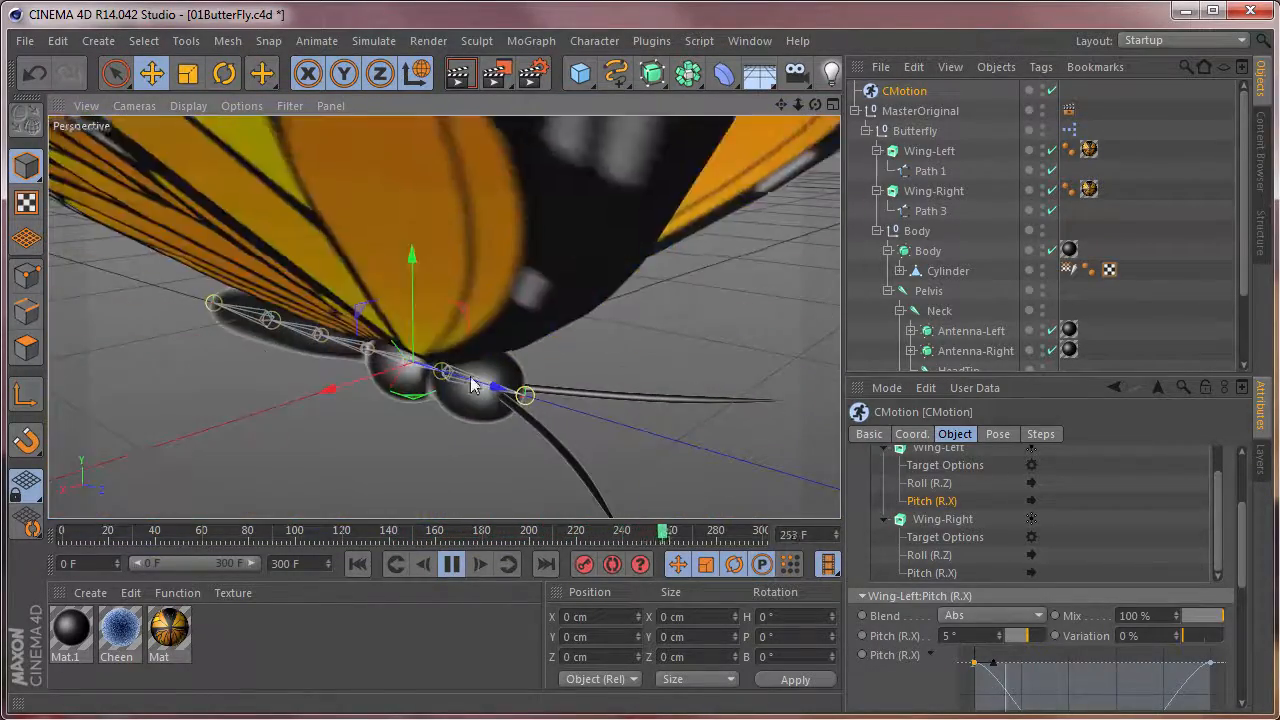
Stop the playback, return to frame 0 and view the butterfly's body and tail from the side.
click(452, 565)
click(66, 533)
alt+drag(183, 451, 541, 345)
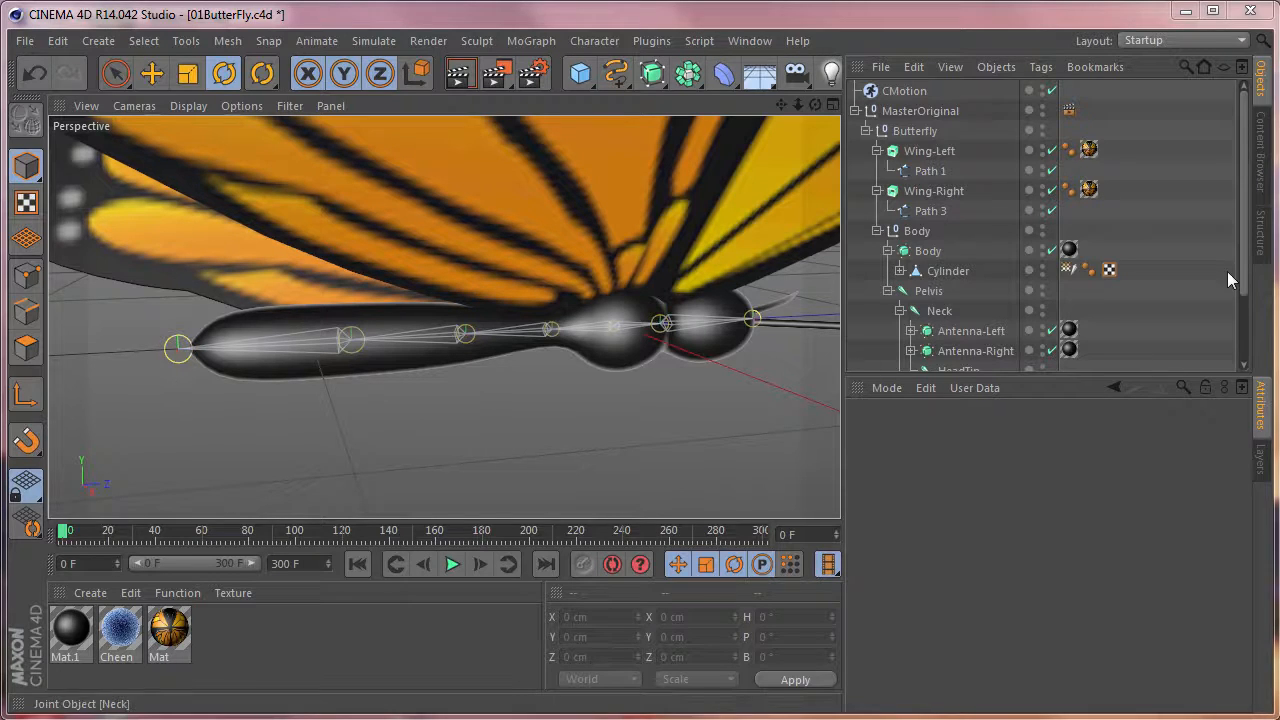
Try bending the tail downward by rotating the Tail01 joint to a pitch of about 12°, and undo it.
drag(1245, 272, 1239, 397)
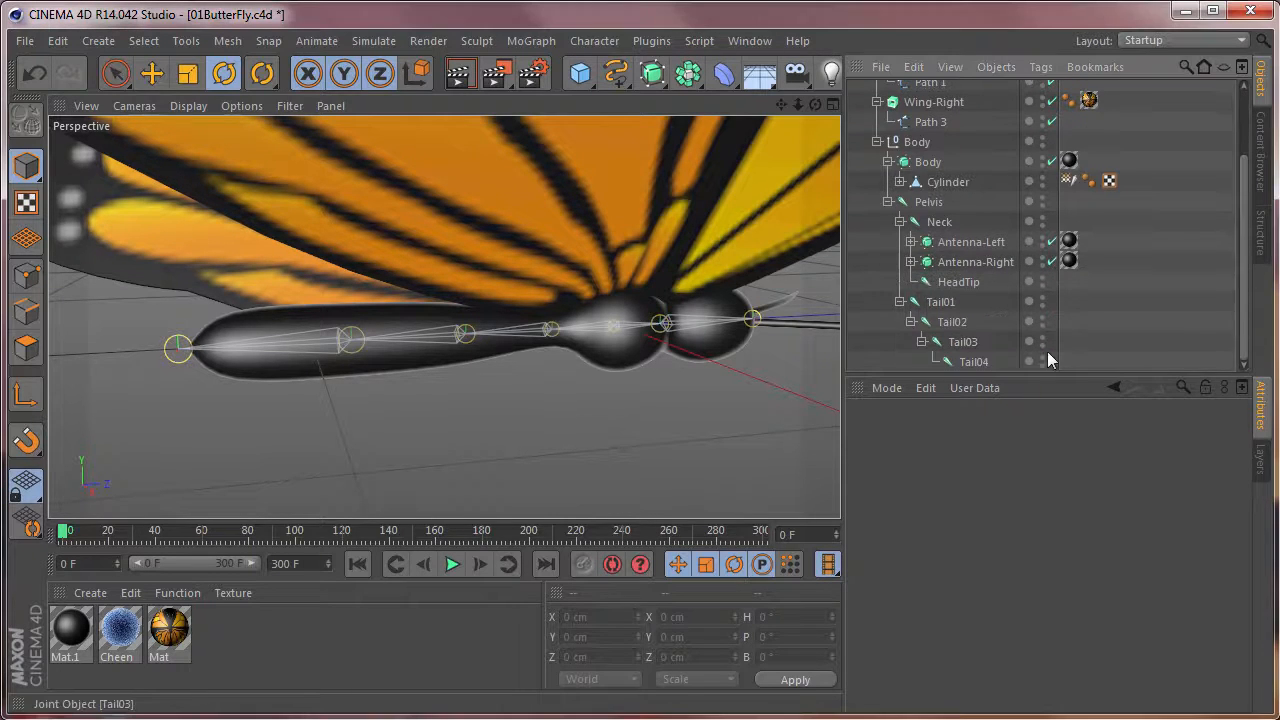
click(940, 302)
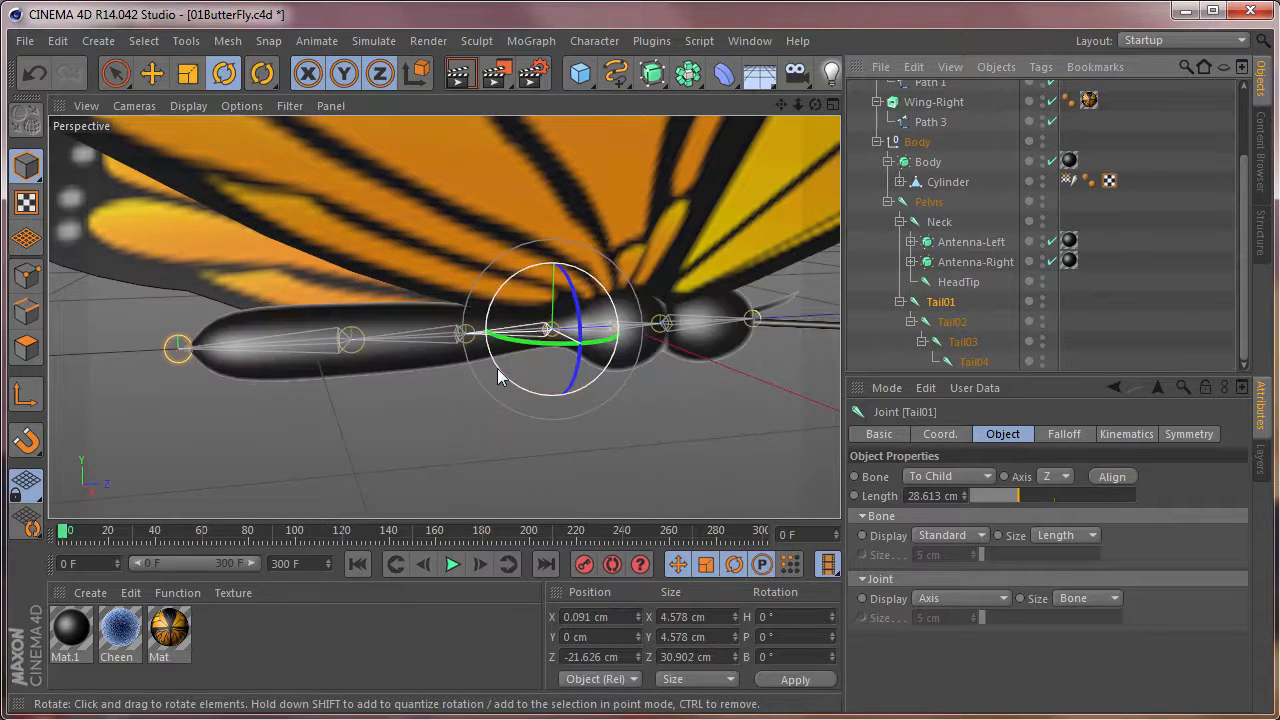
drag(500, 374, 527, 358)
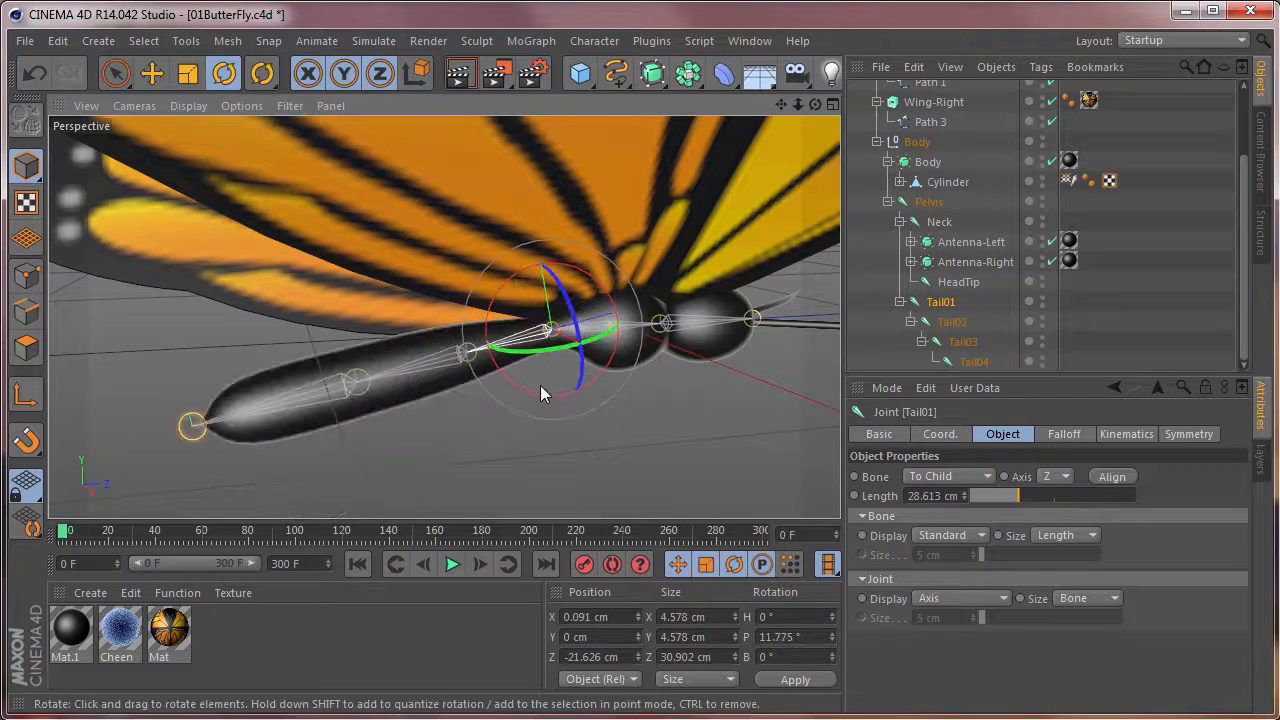
key(ctrl+z)
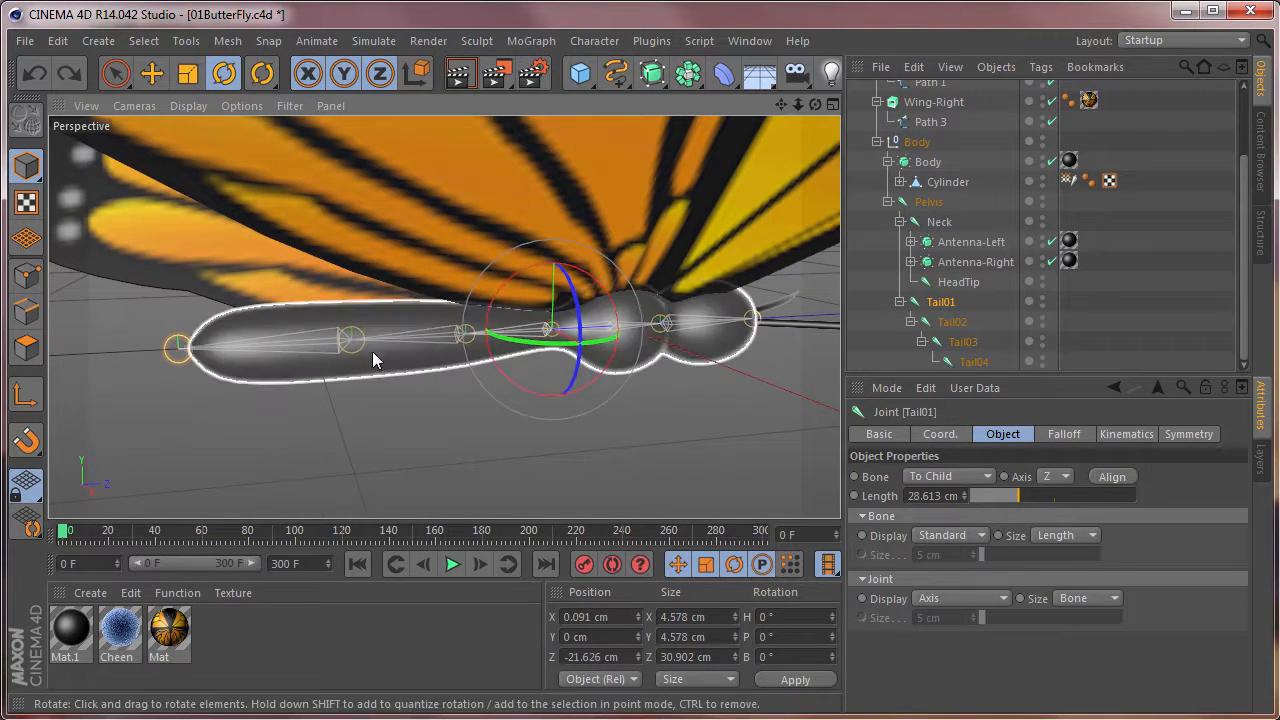
Try curling the tail downward by rotating Tail01 to about 8°, Tail02 to about 12.5° and Tail03 to about 15.7° pitch.
mouse_move(488, 367)
mouse_down()
mouse_move(526, 391)
mouse_move(503, 360)
mouse_move(506, 374)
mouse_up()
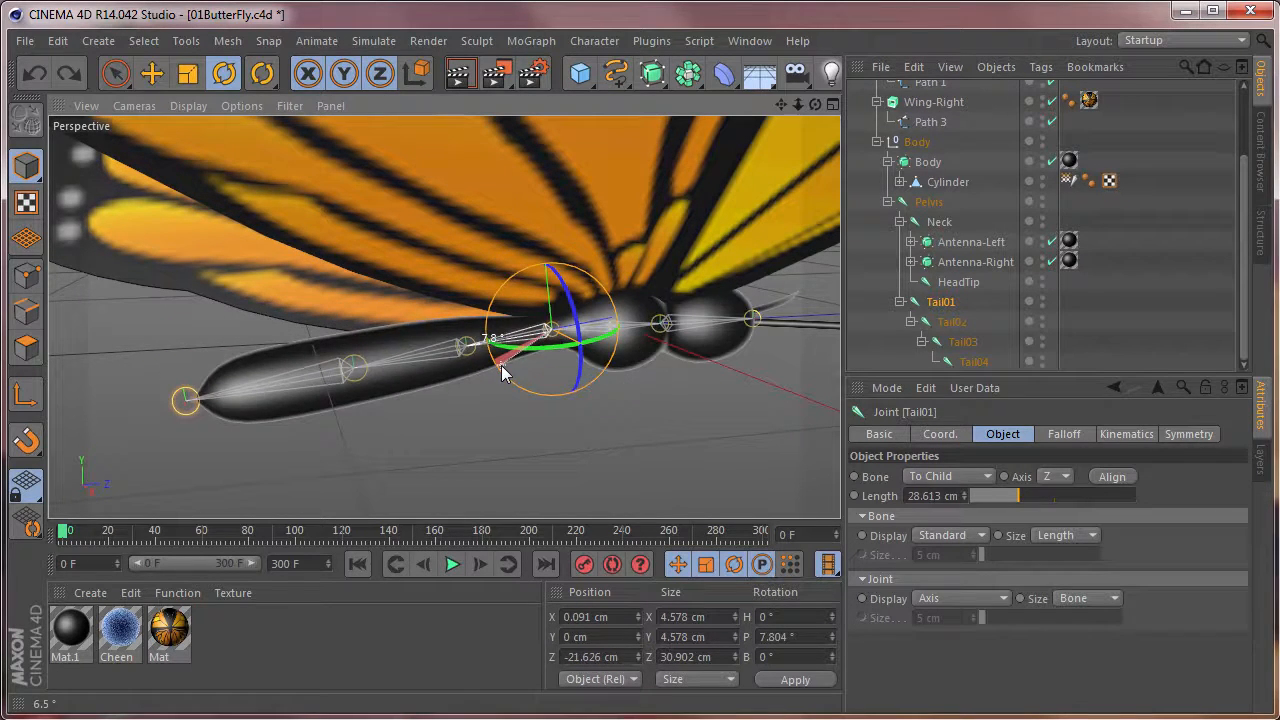
click(922, 326)
drag(430, 401, 444, 412)
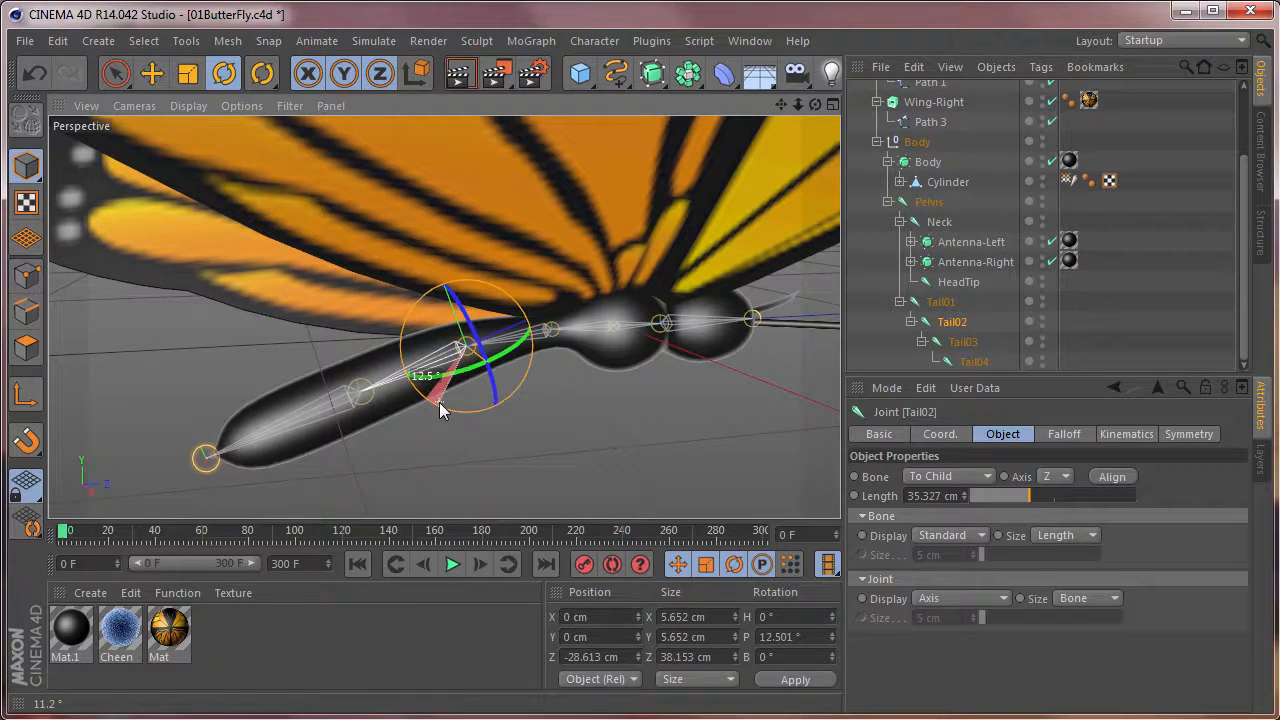
click(970, 348)
drag(345, 448, 360, 472)
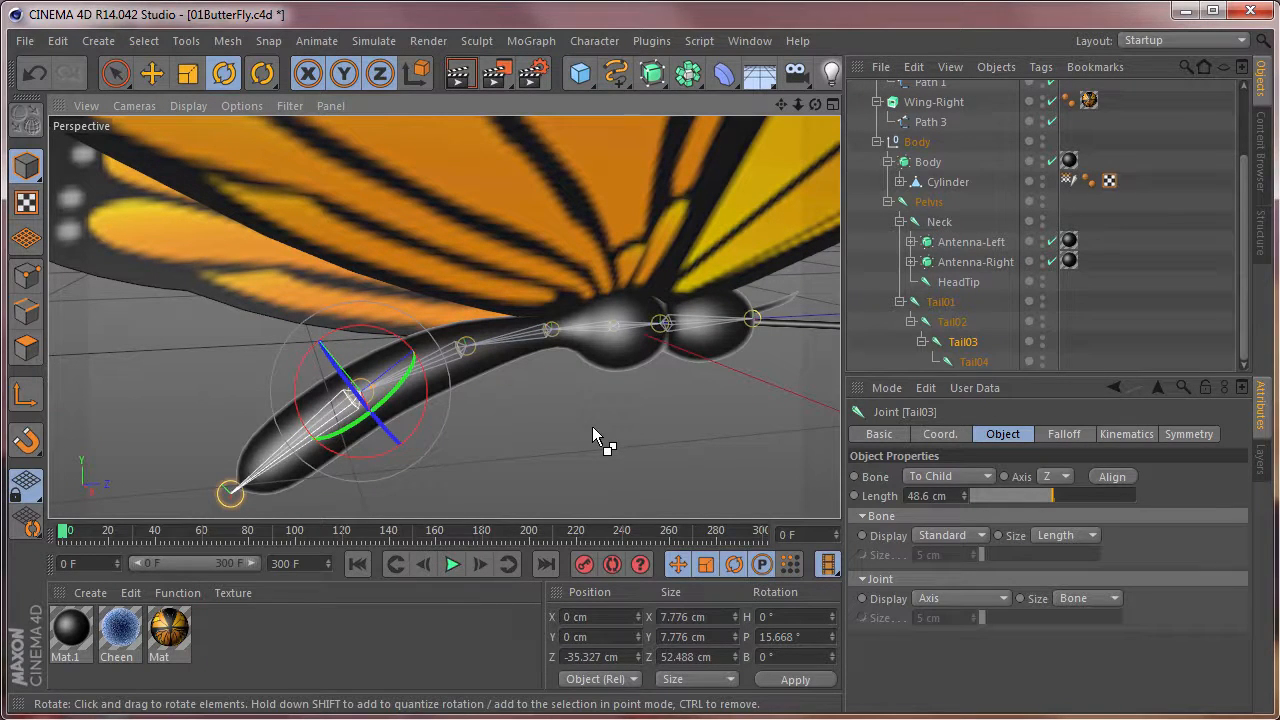
Undo the trial rotations of the Tail03, Tail02 and Tail01 joints and bring CMotion back into view.
key(ctrl+z)
key(ctrl+z)
key(ctrl+z)
key(ctrl+z)
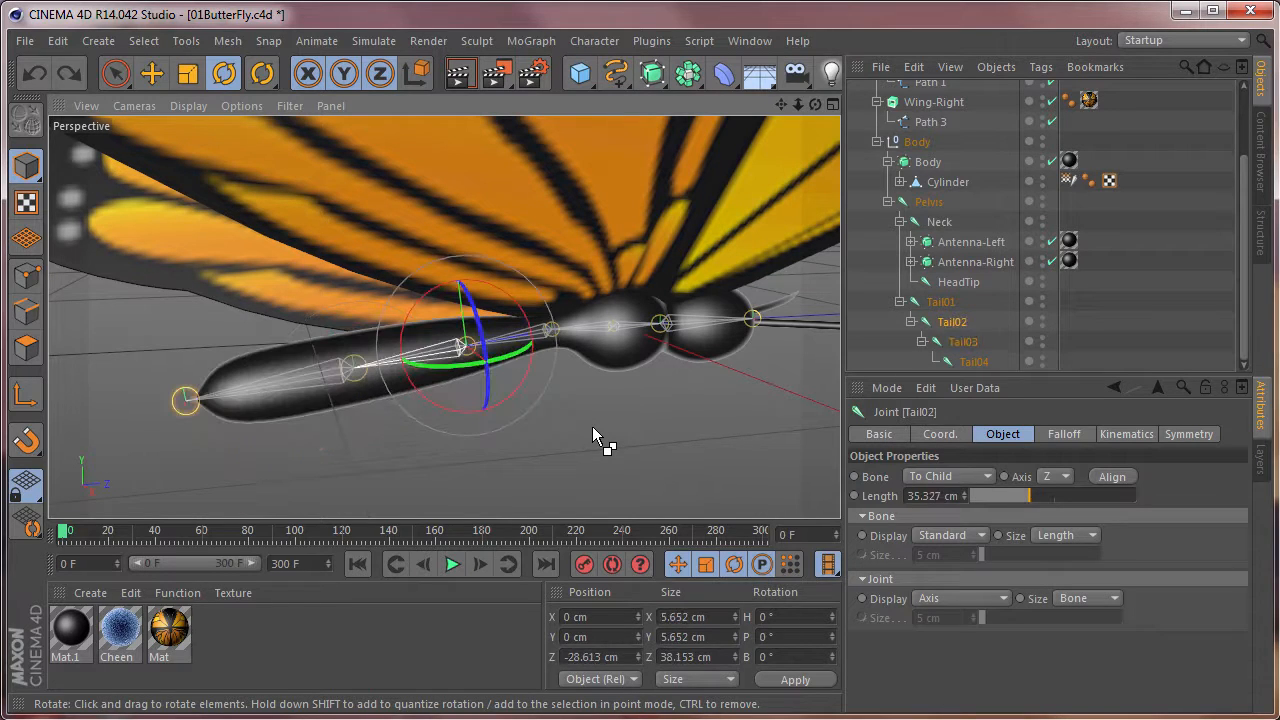
key(ctrl+z)
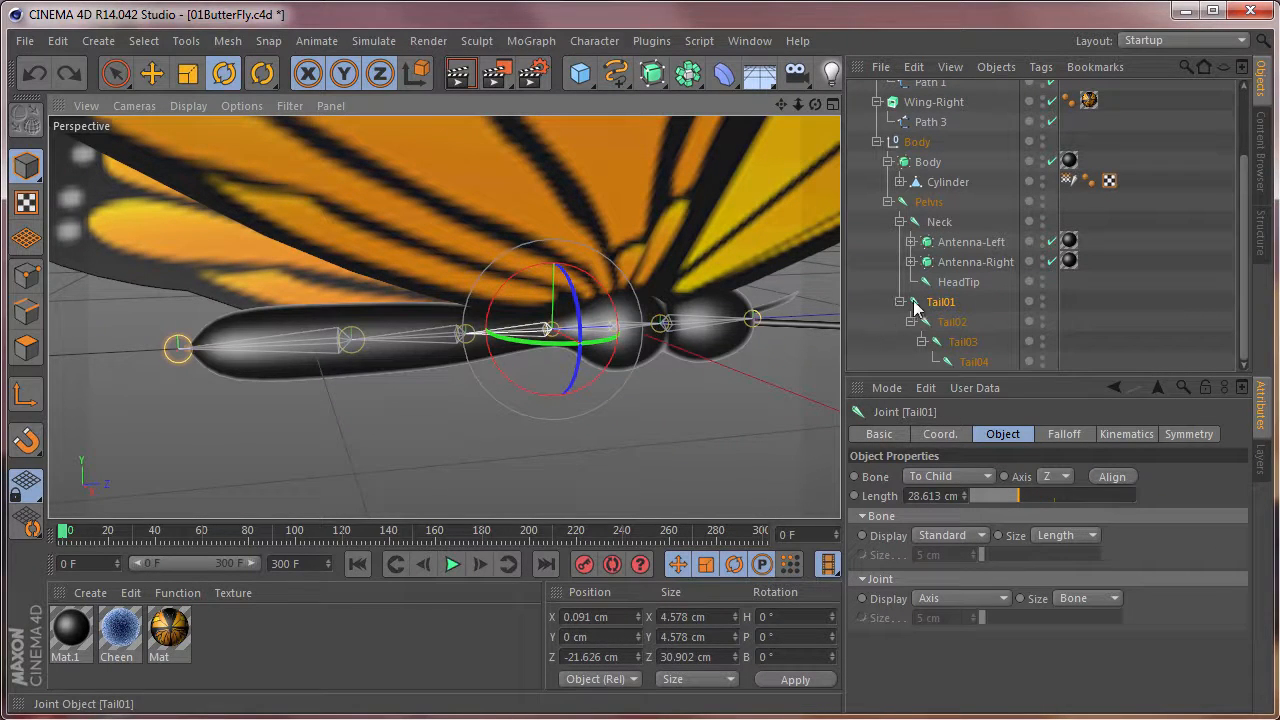
drag(1245, 246, 1265, 180)
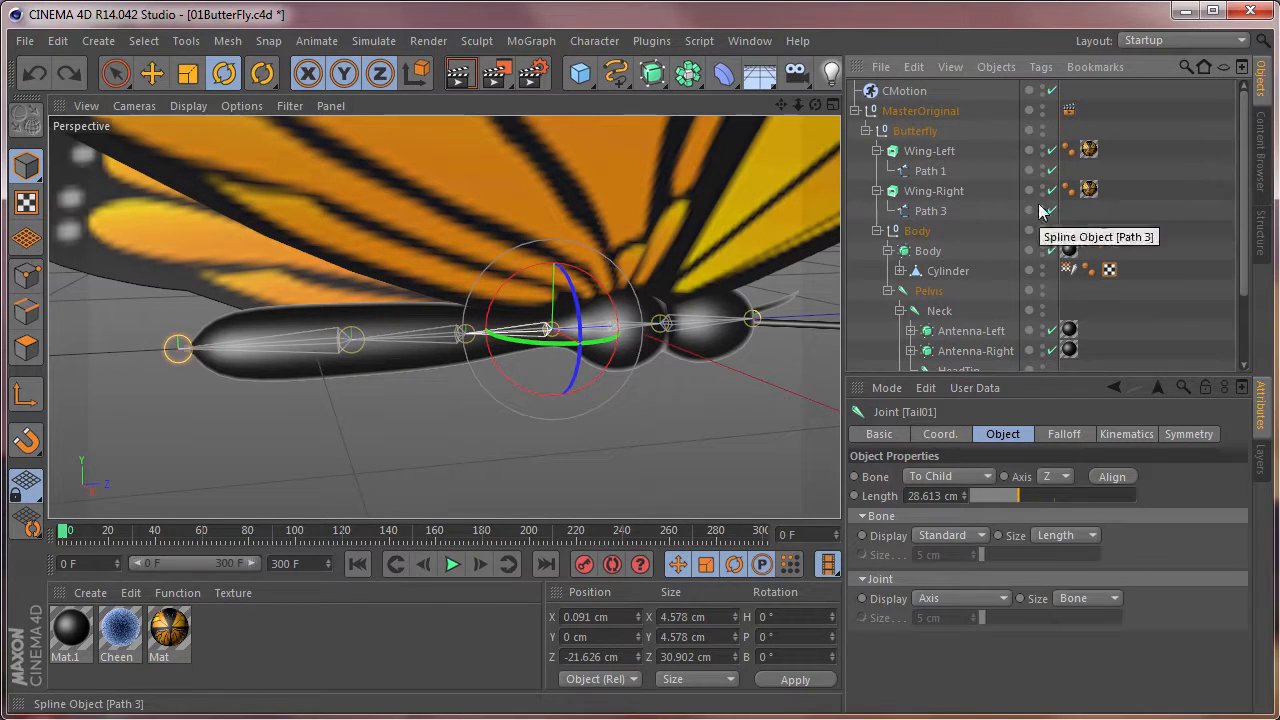
Add an XPresso tag to the Butterfly null and move its editor window clear of the object hierarchy.
click(918, 133)
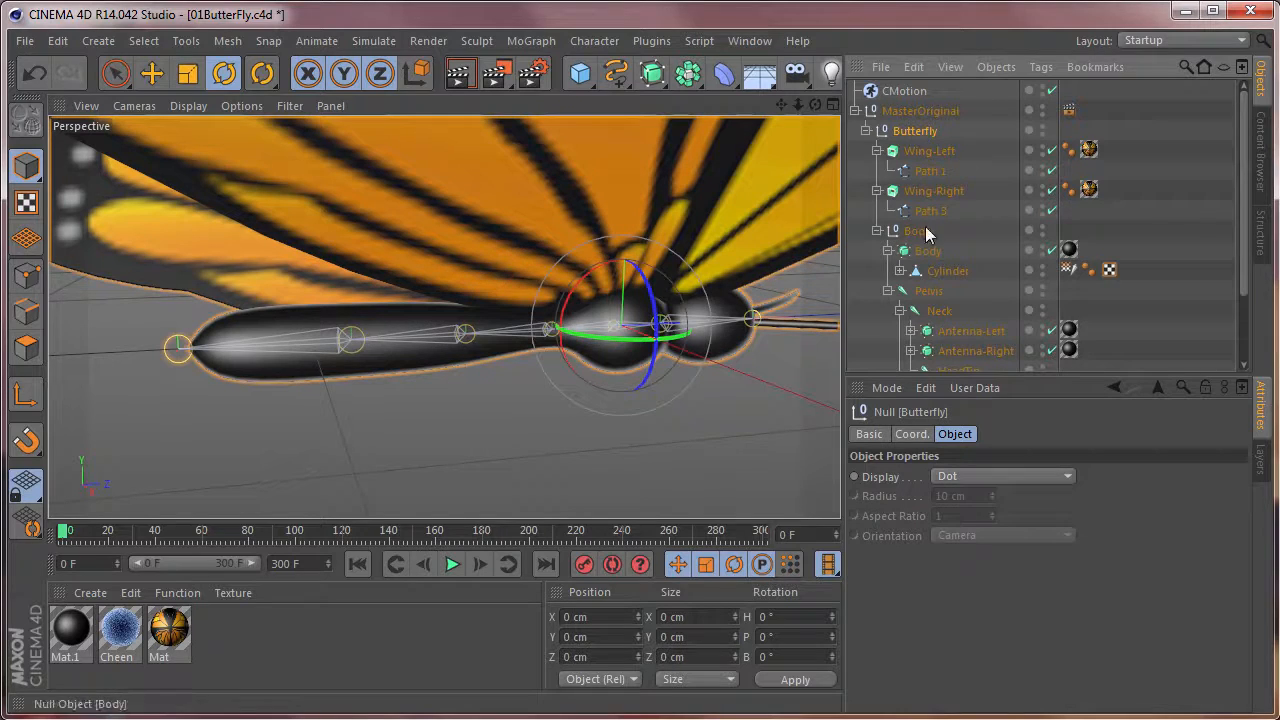
right_click(920, 135)
mouse_move(995, 152)
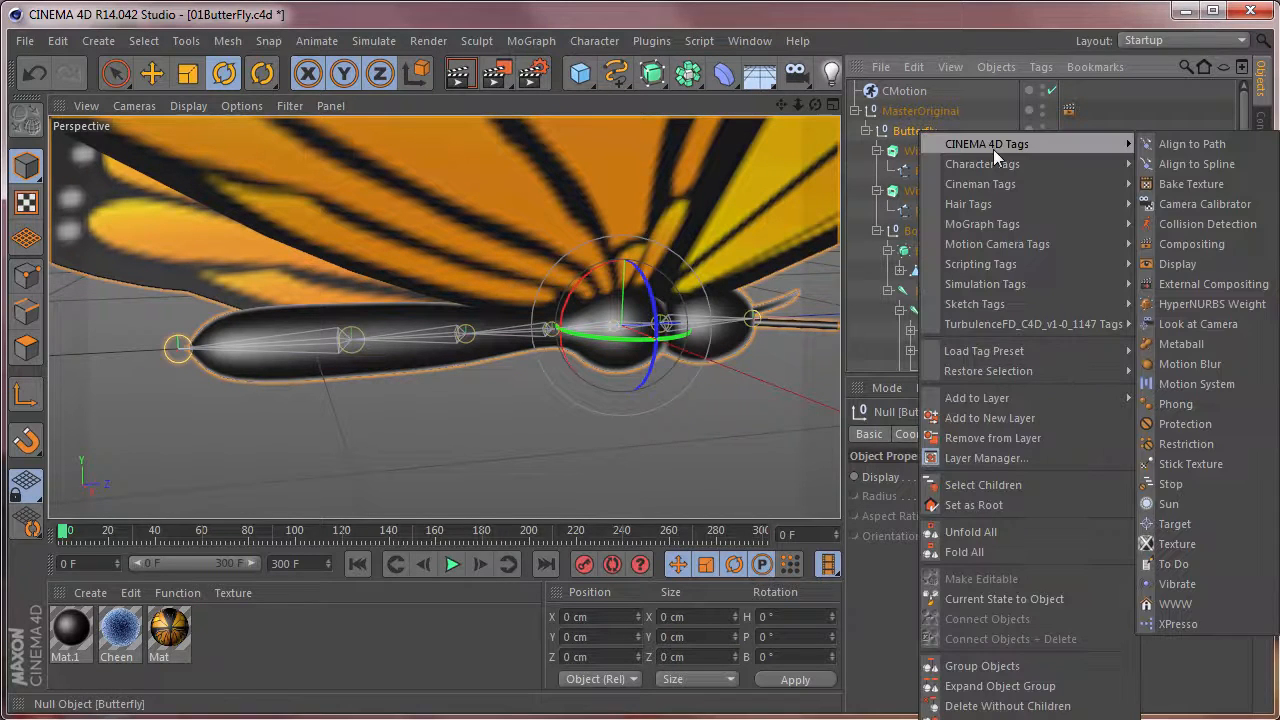
click(1167, 624)
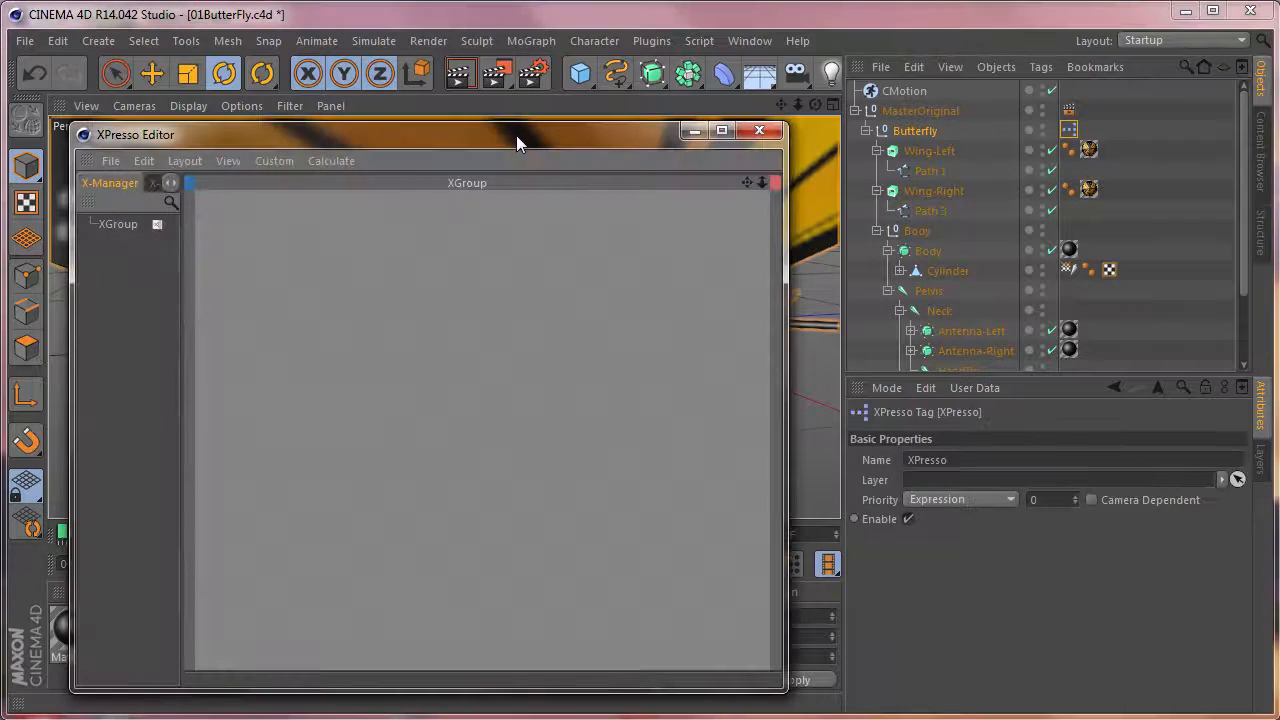
drag(508, 138, 590, 69)
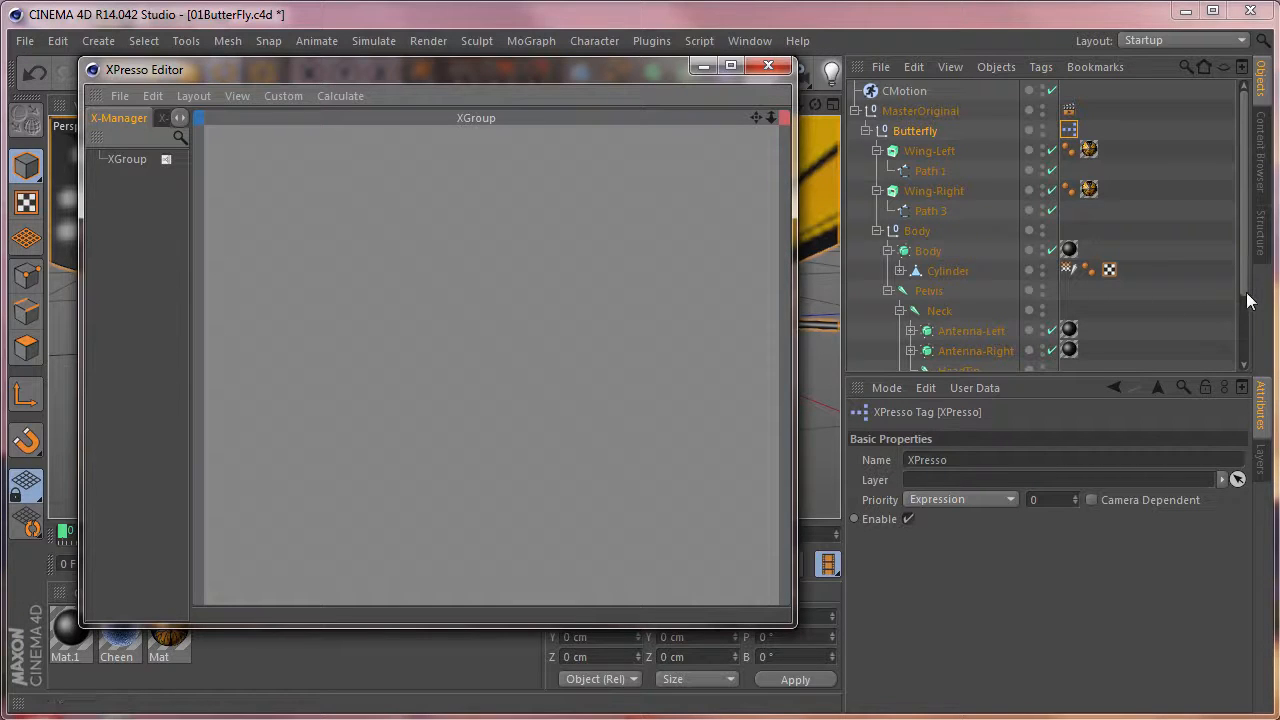
Add the Tail01, Tail02 and Tail03 joints as nodes in the XPresso graph, with Tail01 and Tail03 widened for their ports.
drag(1246, 290, 1246, 368)
click(948, 303)
drag(840, 318, 294, 310)
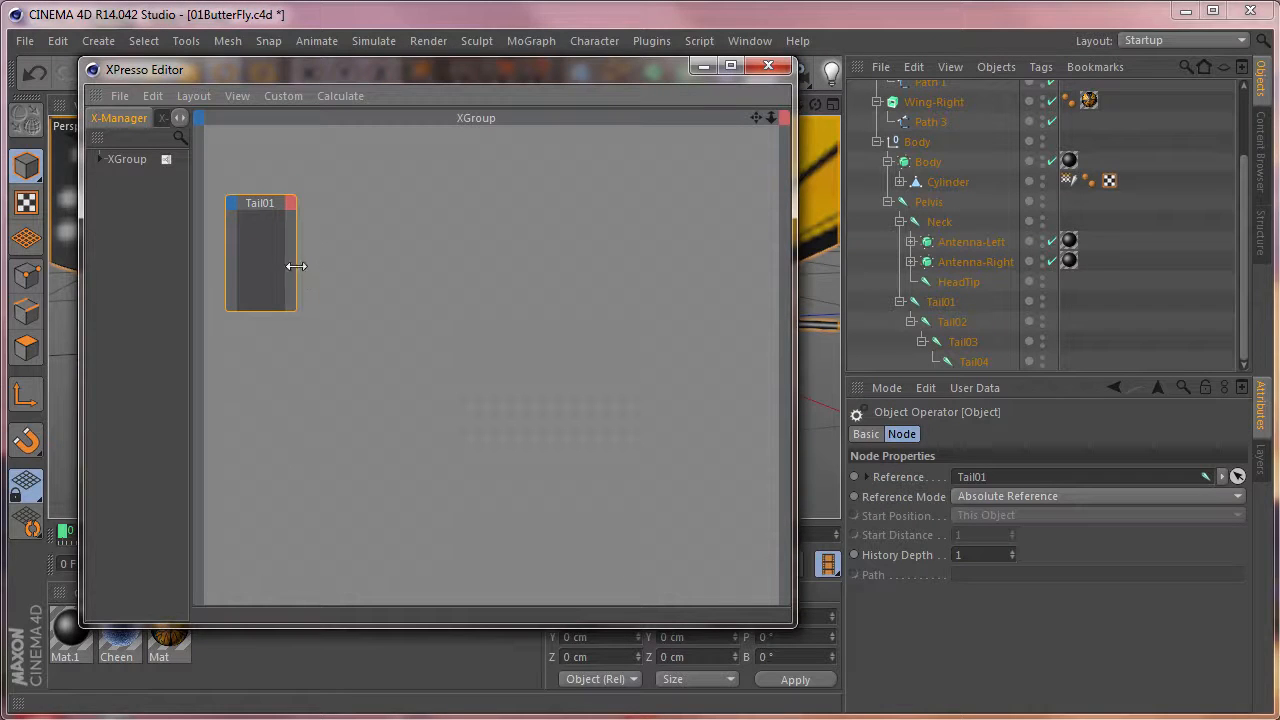
drag(295, 266, 332, 266)
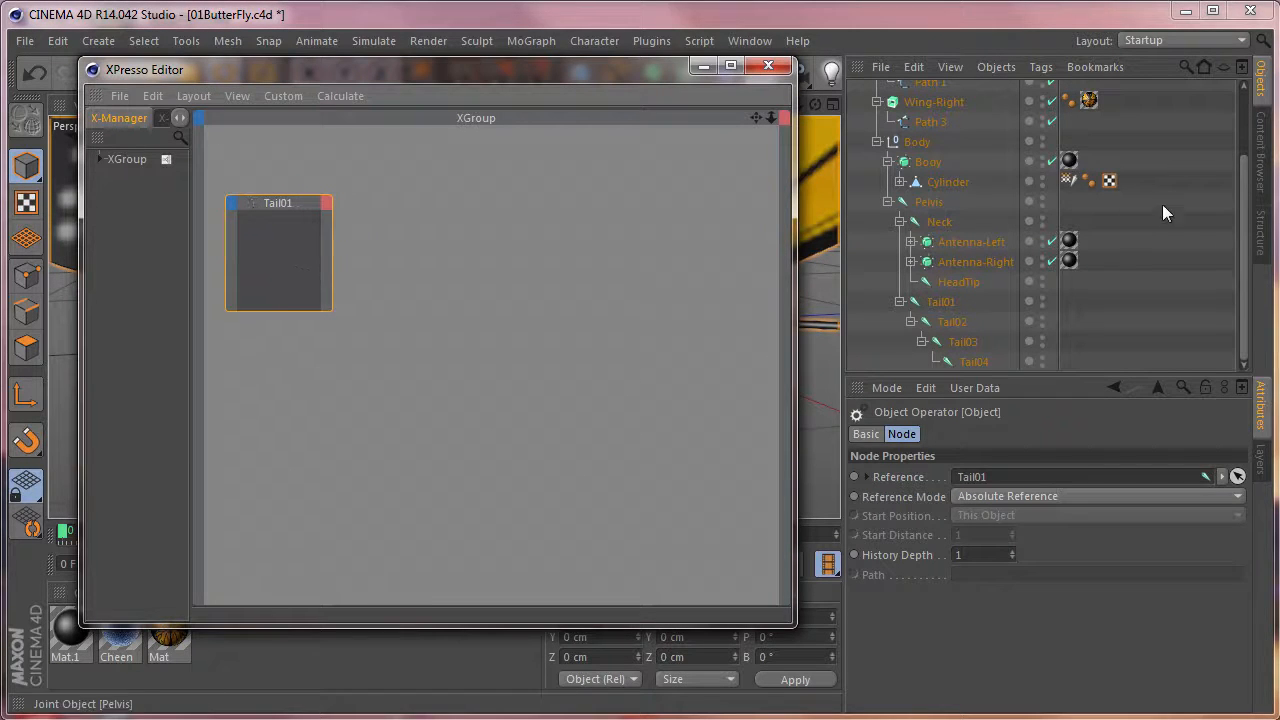
drag(946, 321, 551, 276)
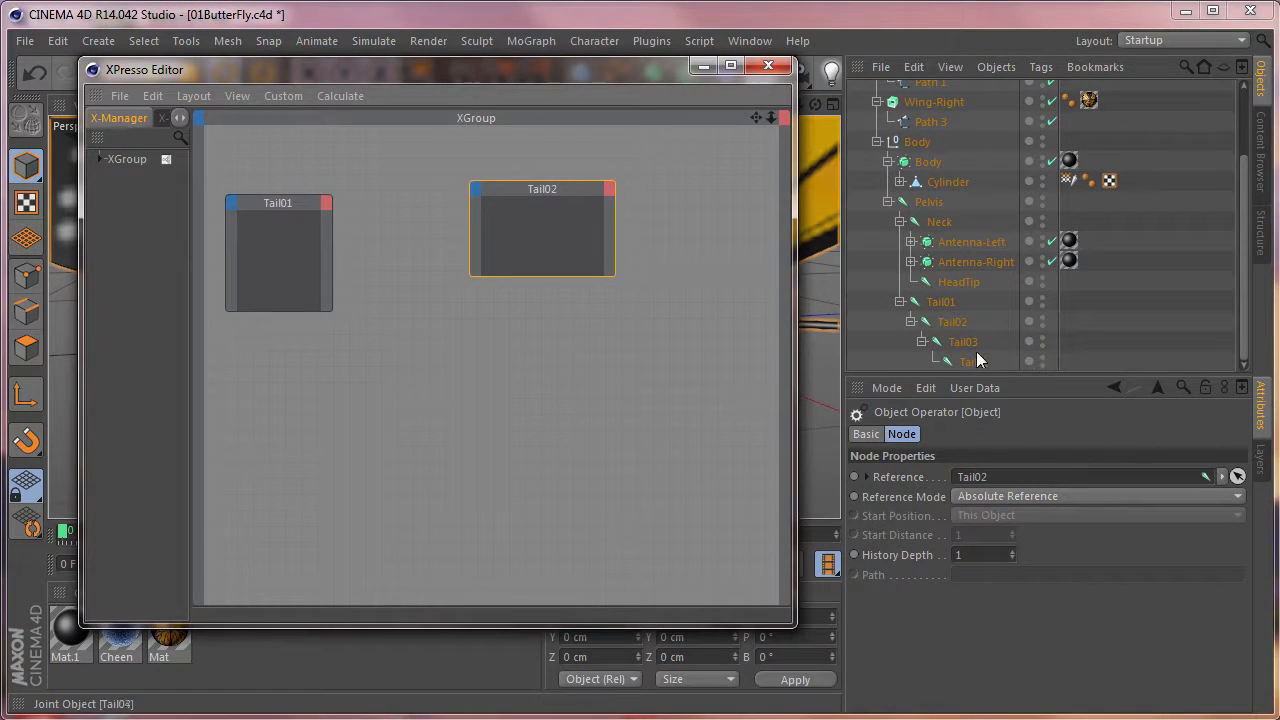
drag(963, 343, 972, 360)
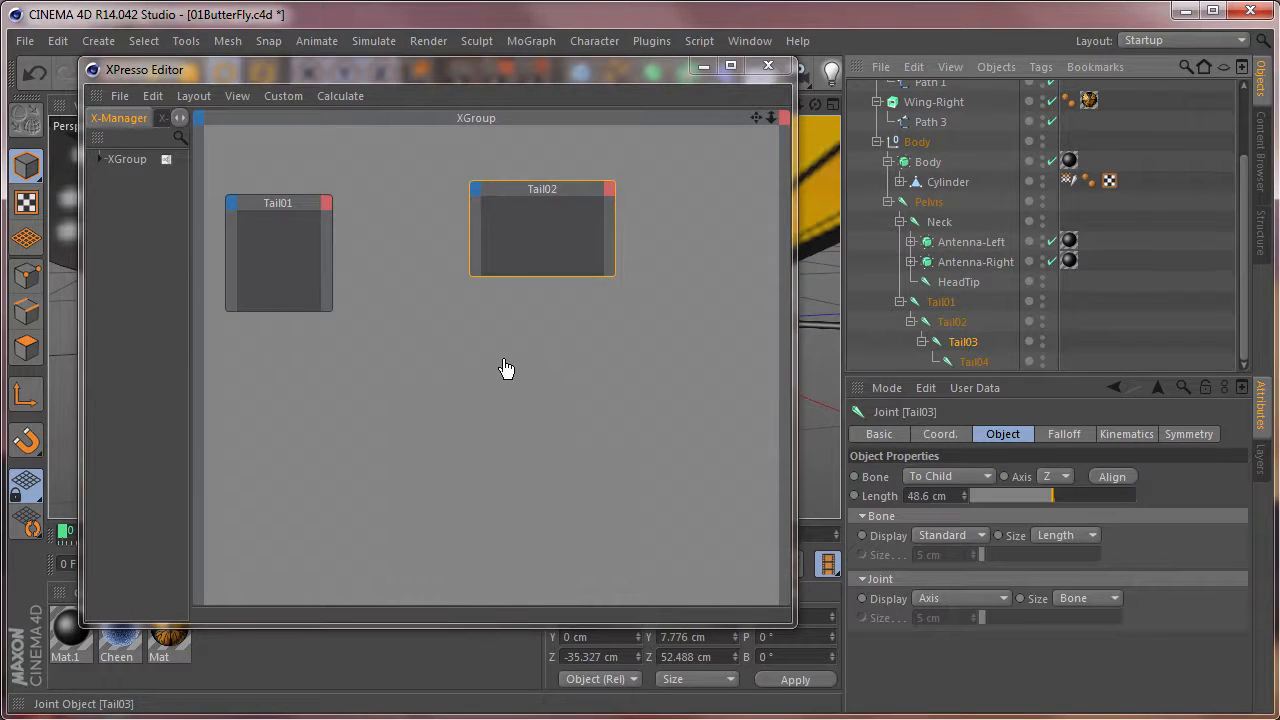
drag(505, 369, 470, 348)
drag(538, 374, 609, 462)
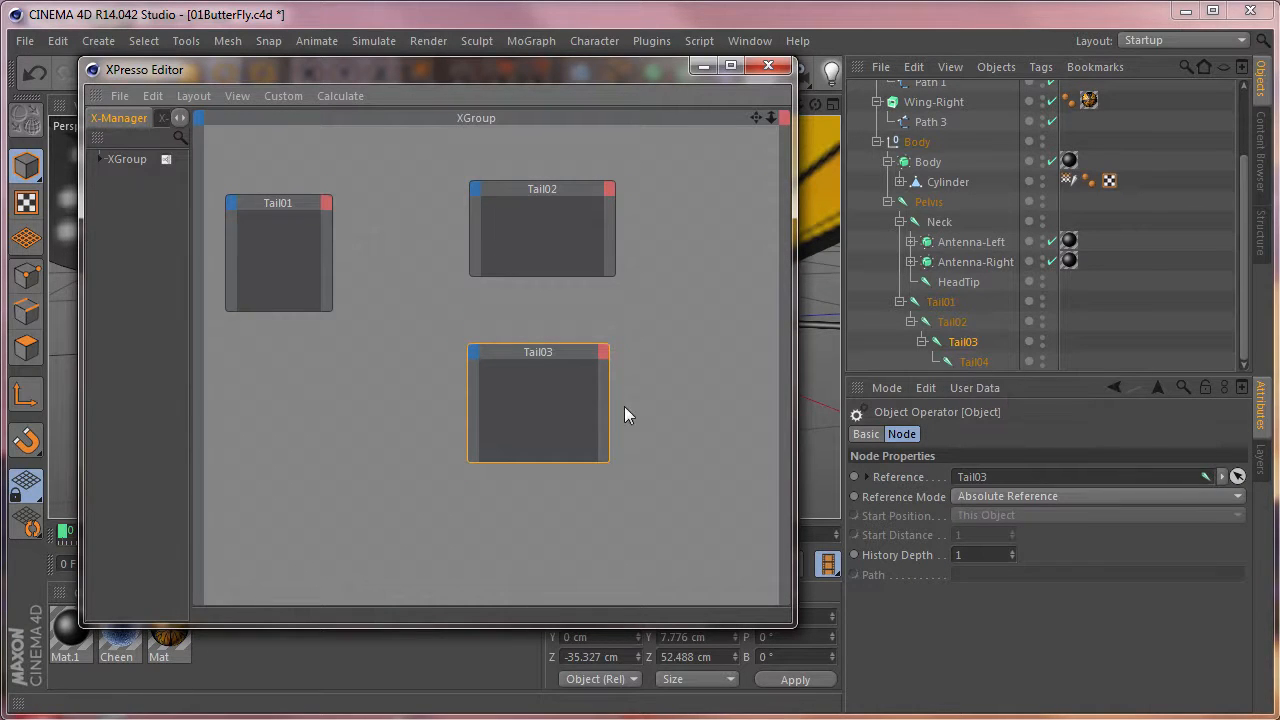
drag(613, 398, 637, 398)
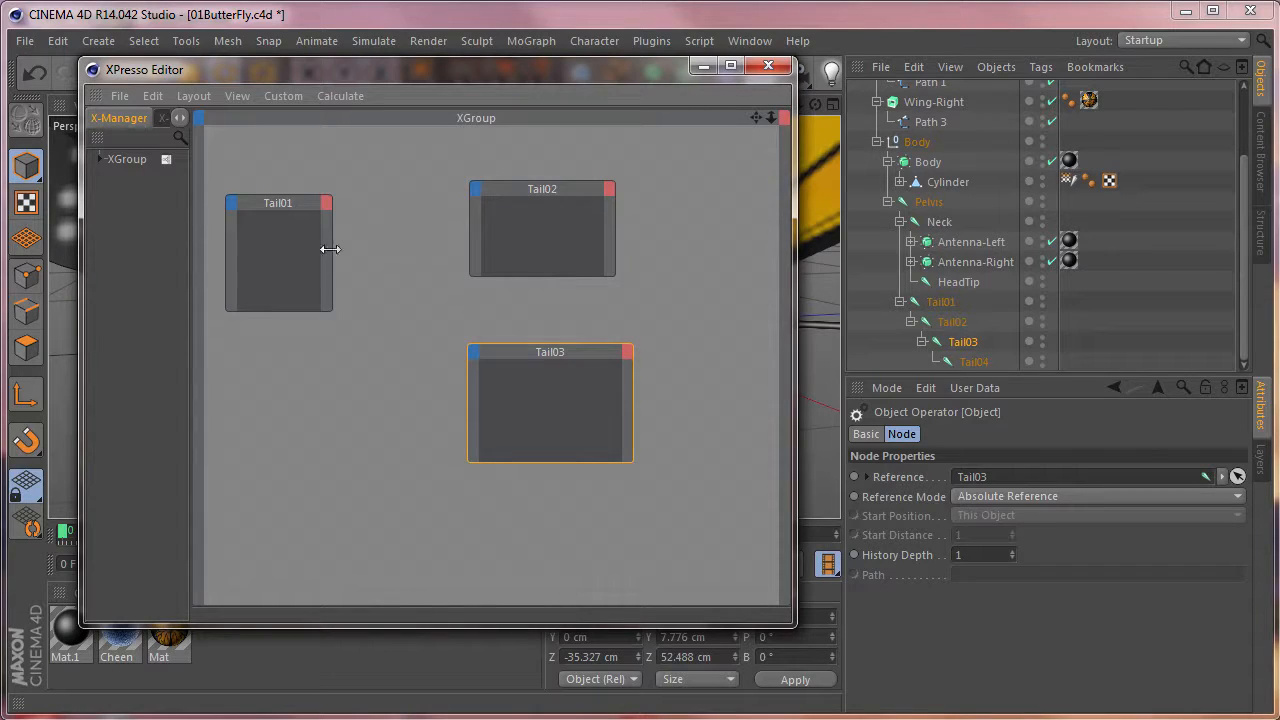
drag(332, 255, 367, 255)
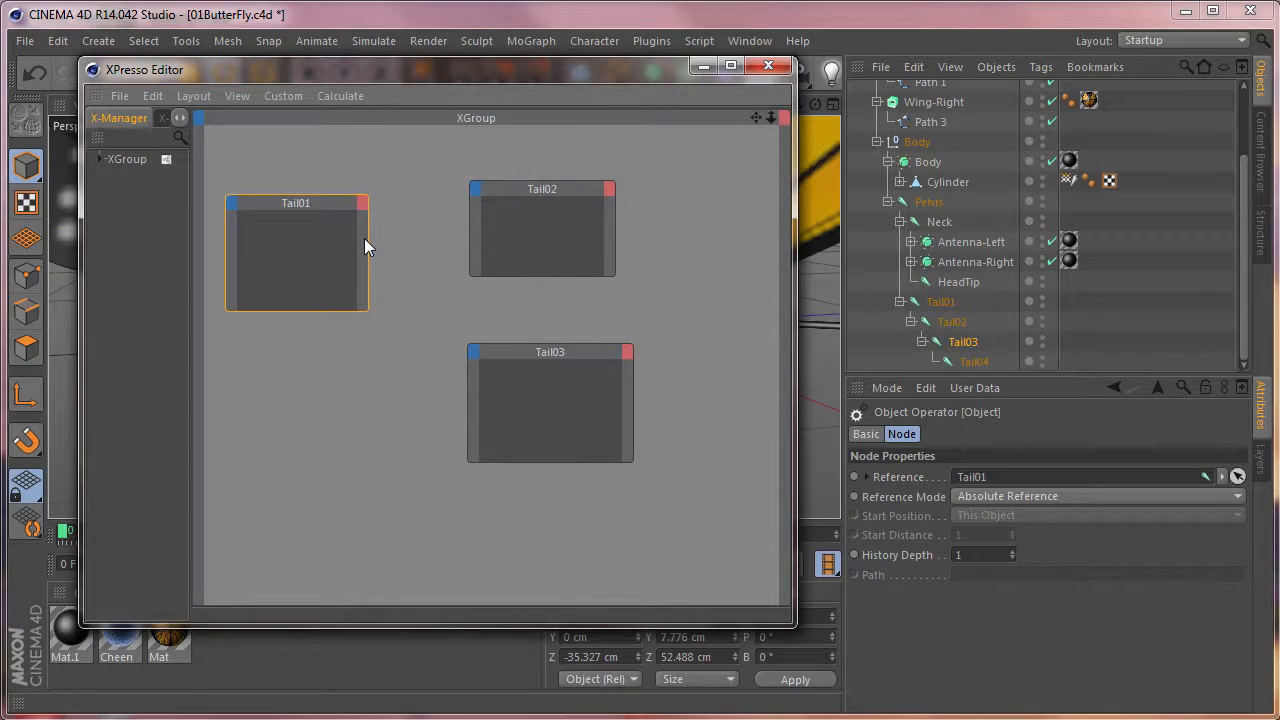
Give the Tail01 node a Rotation . P output port.
click(363, 204)
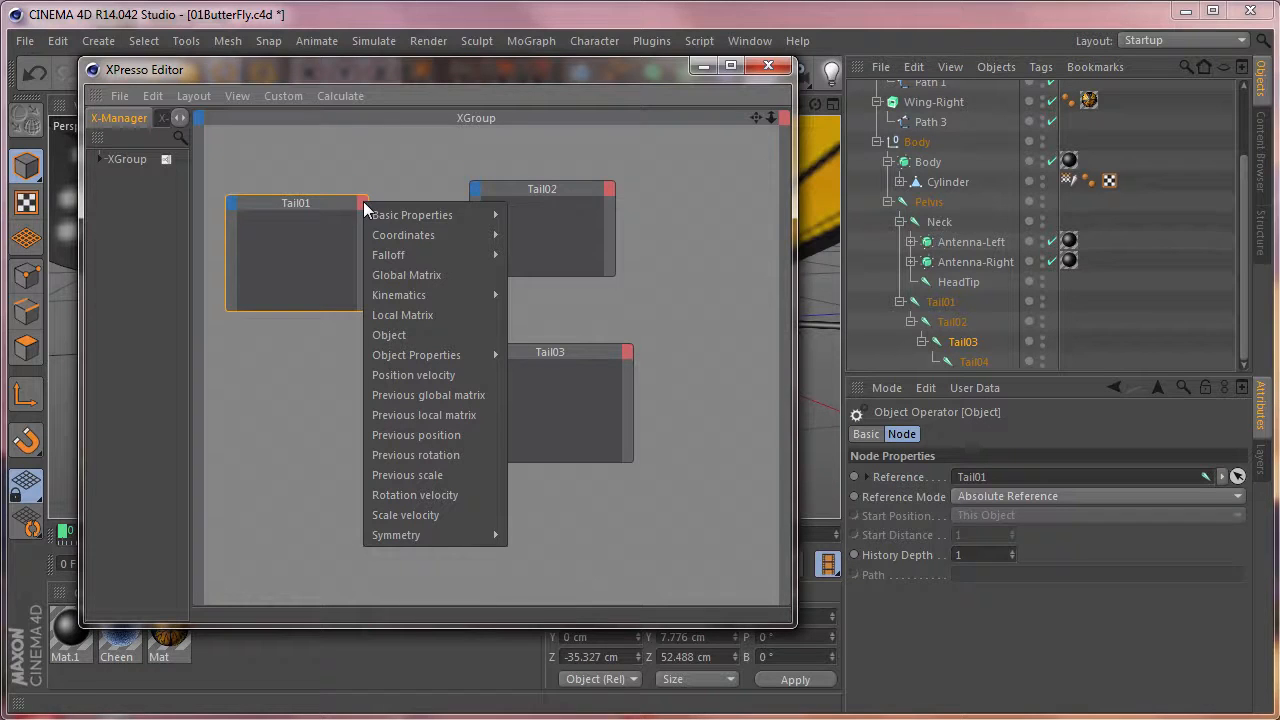
mouse_move(478, 255)
mouse_move(450, 235)
mouse_move(555, 316)
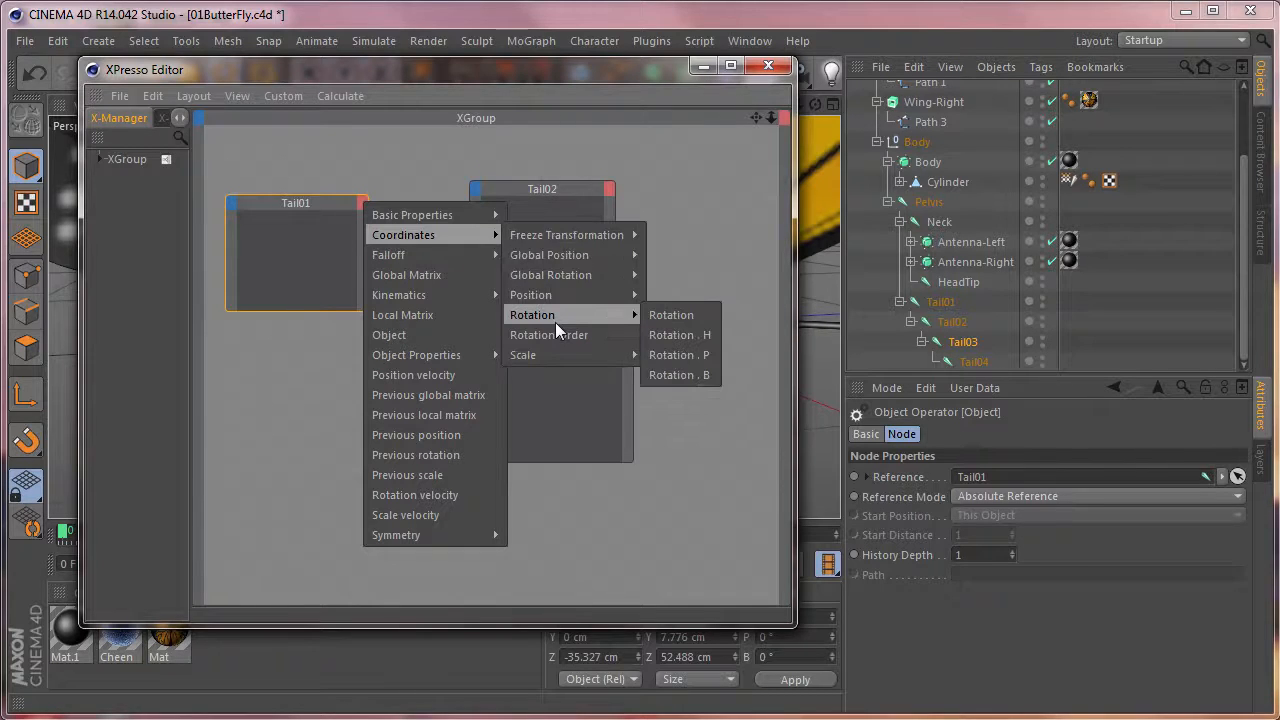
click(697, 356)
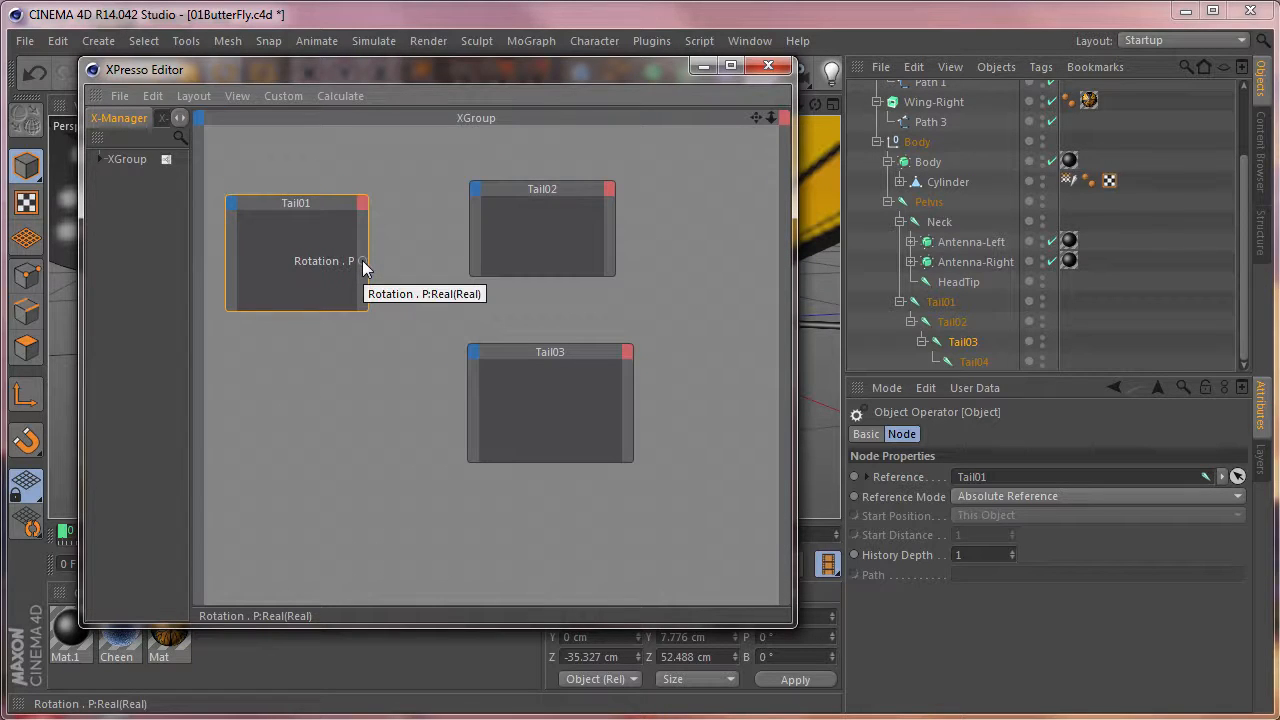
Give the Tail02 and Tail03 nodes a Rotation . P input port each.
click(477, 190)
mouse_move(527, 224)
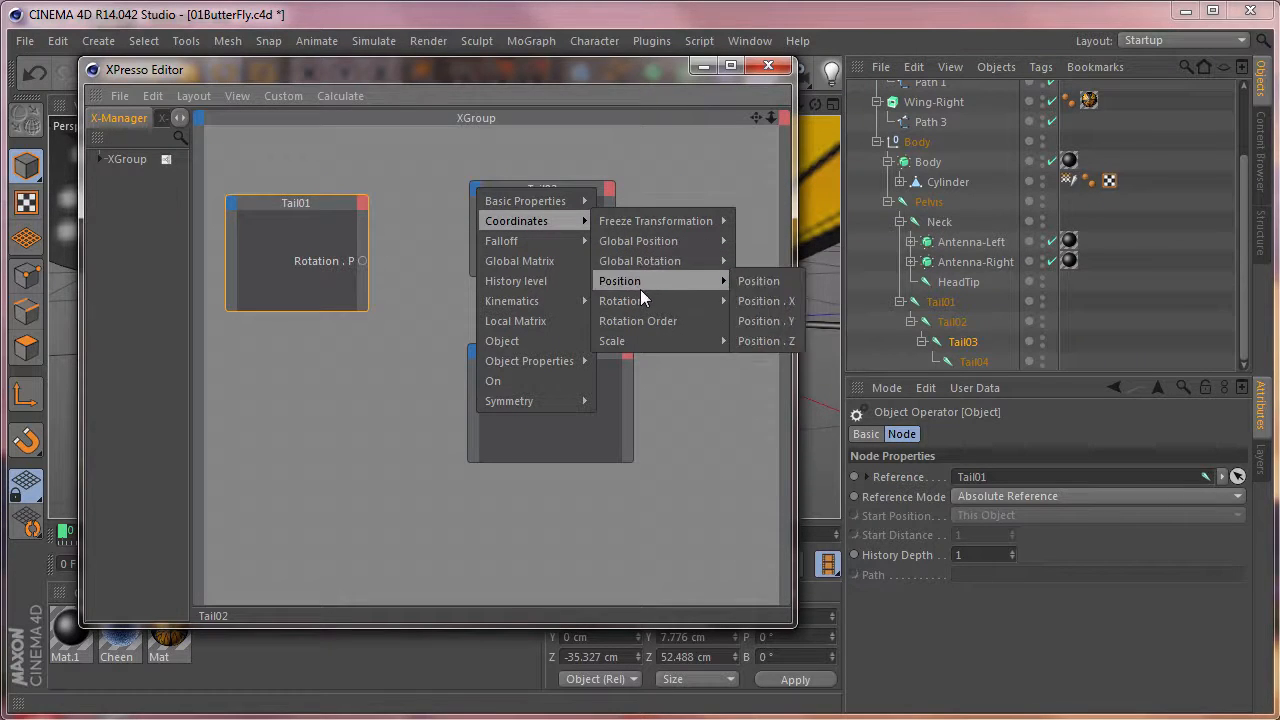
mouse_move(641, 301)
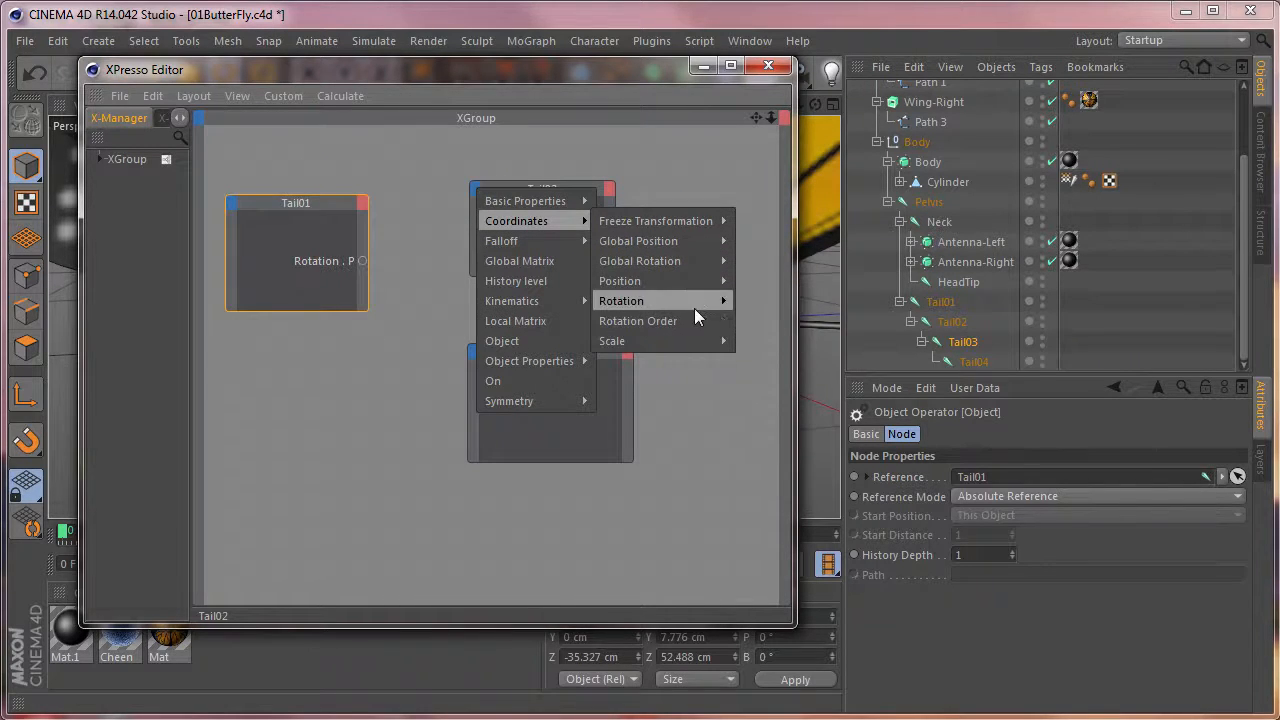
click(771, 340)
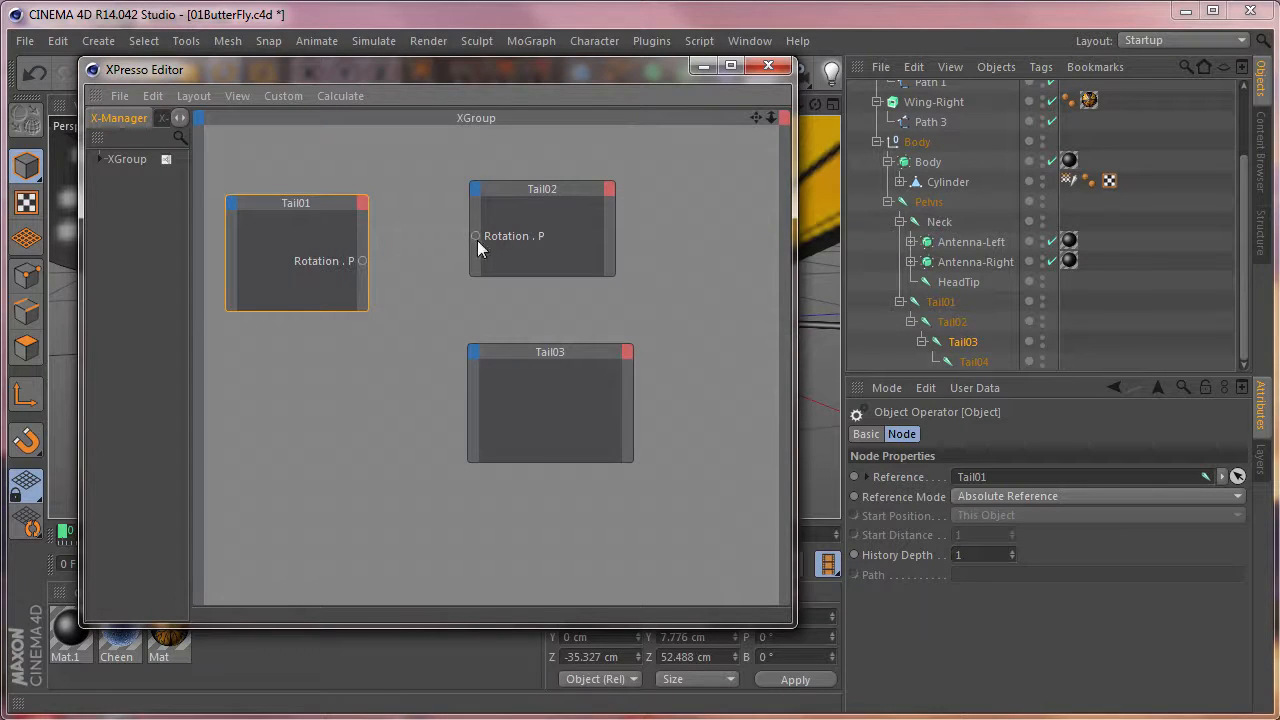
click(474, 353)
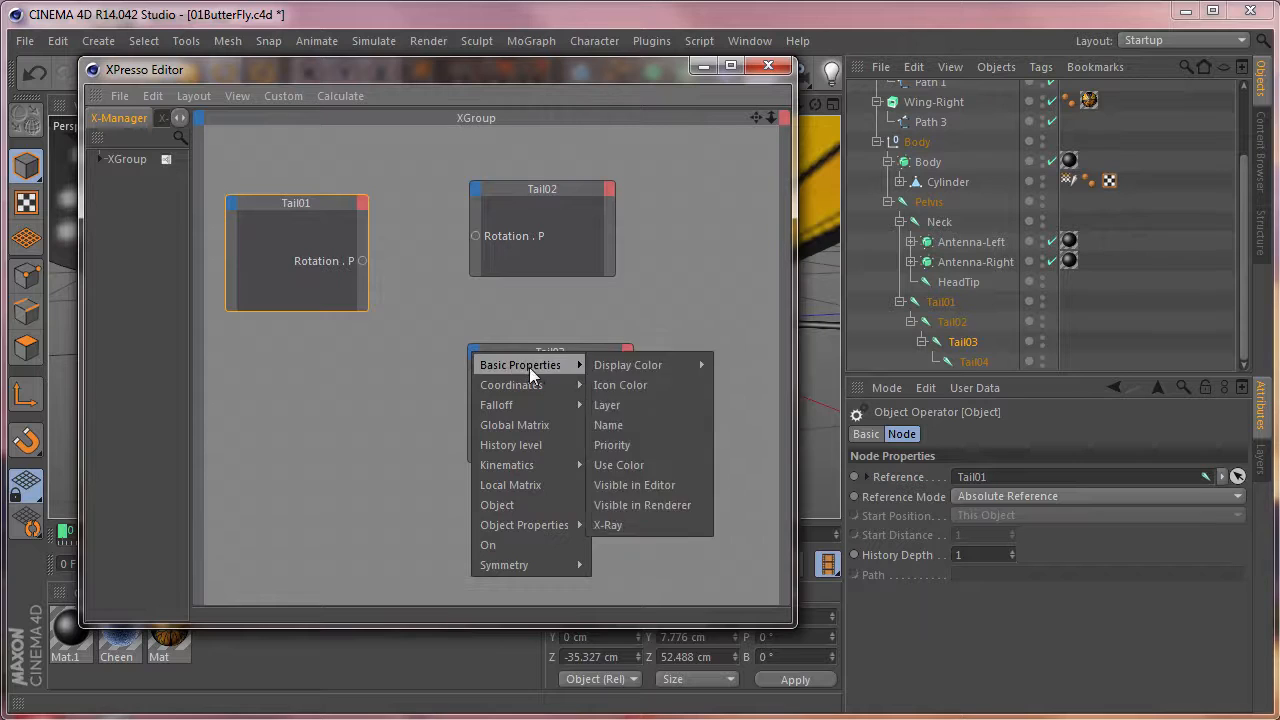
mouse_move(561, 387)
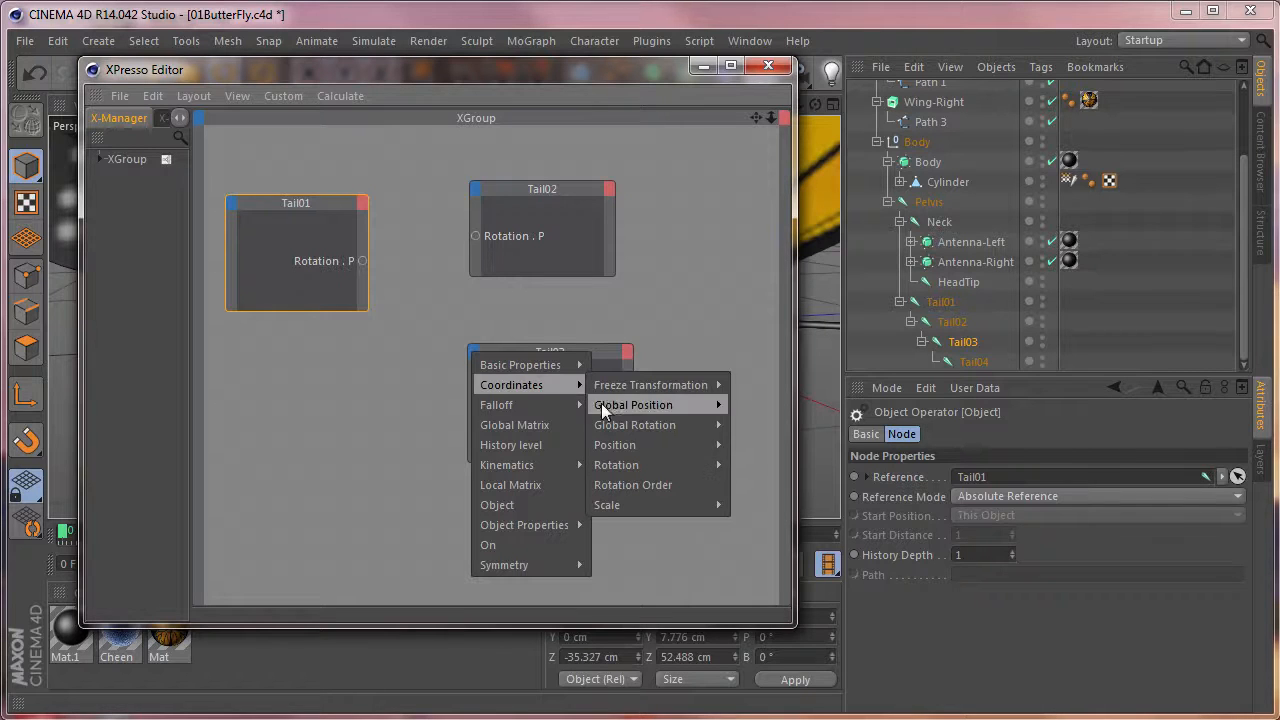
mouse_move(616, 464)
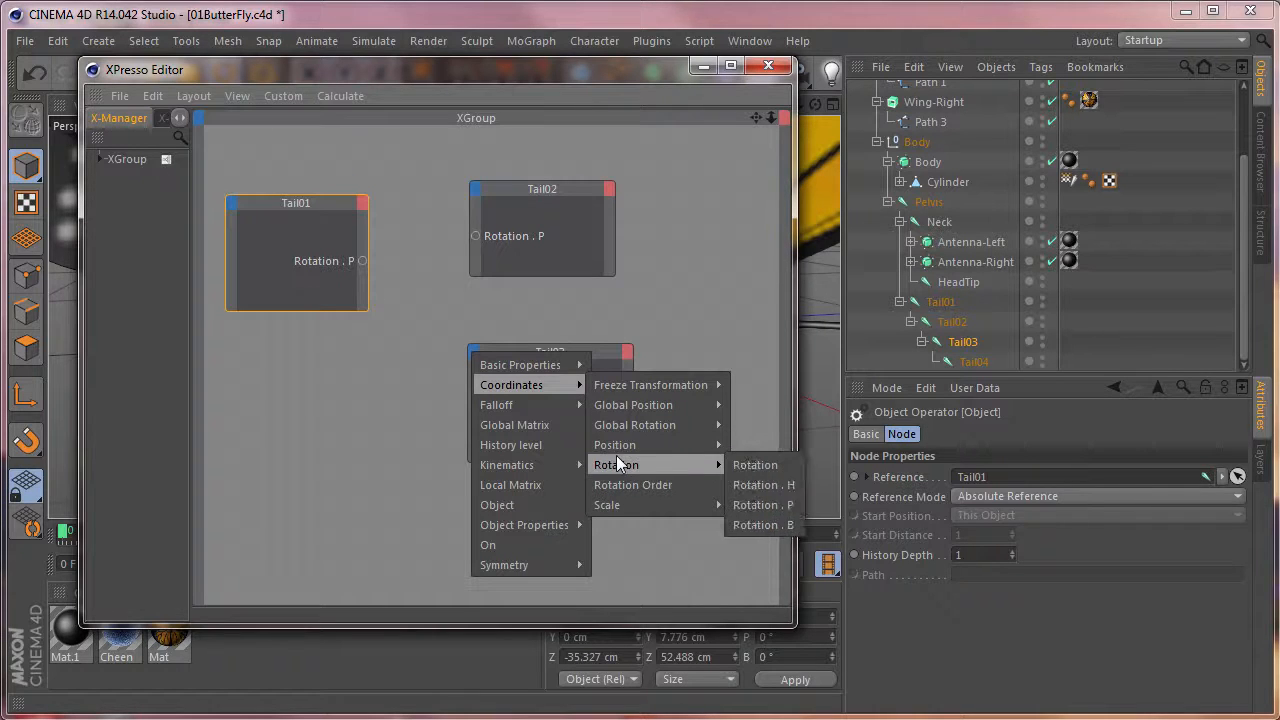
click(751, 505)
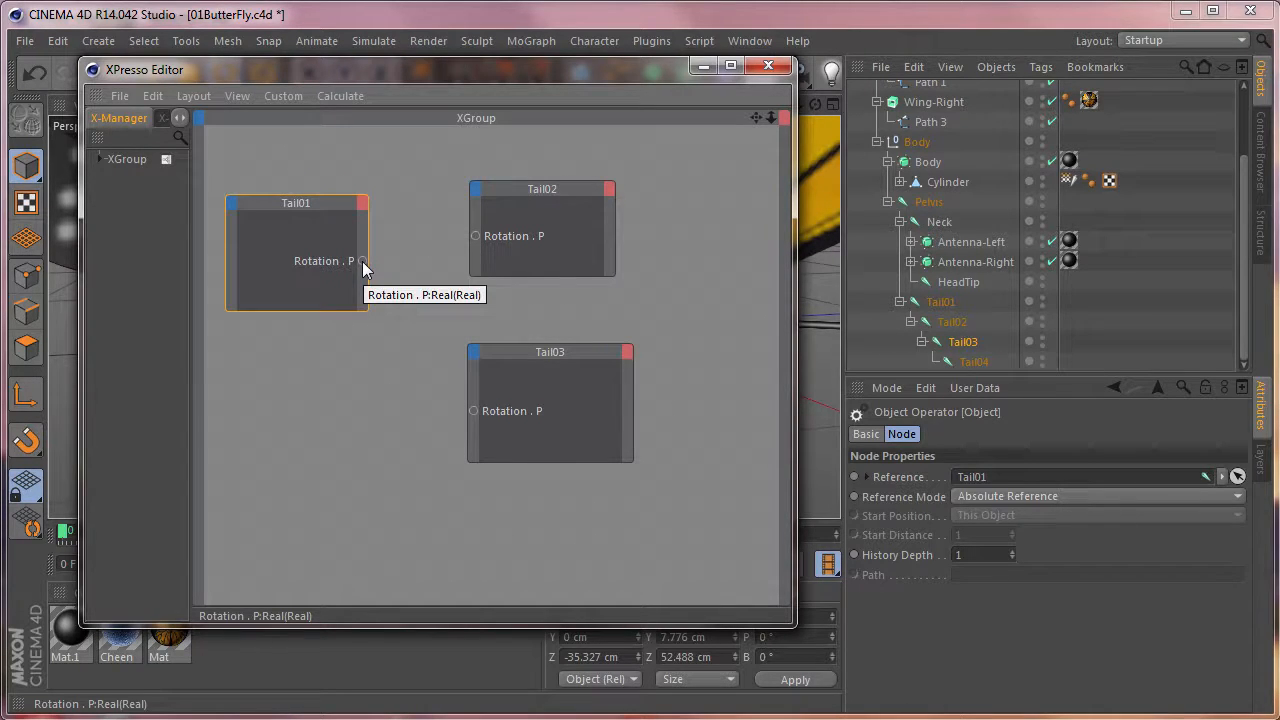
Connect Tail01's Rotation . P output to the Tail02 and Tail03 inputs, rearrange the nodes and close the XPresso Editor.
drag(363, 261, 477, 237)
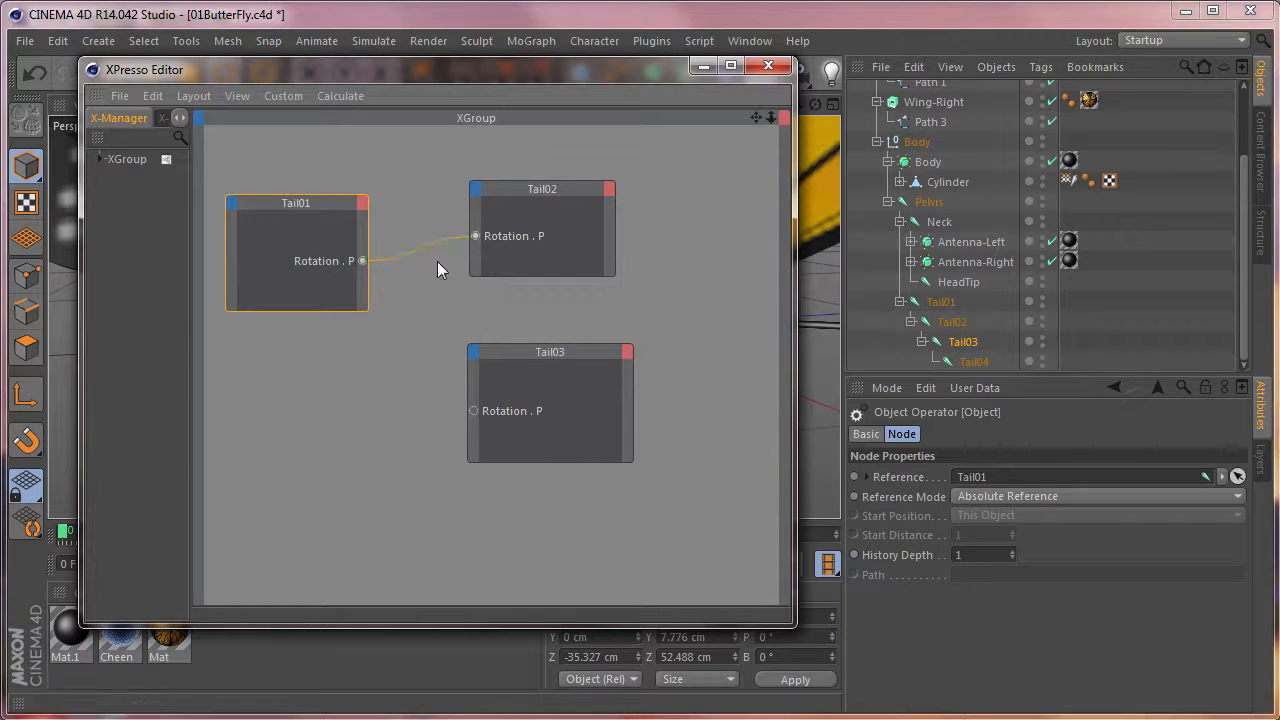
drag(363, 262, 474, 411)
drag(303, 205, 366, 263)
drag(236, 144, 703, 532)
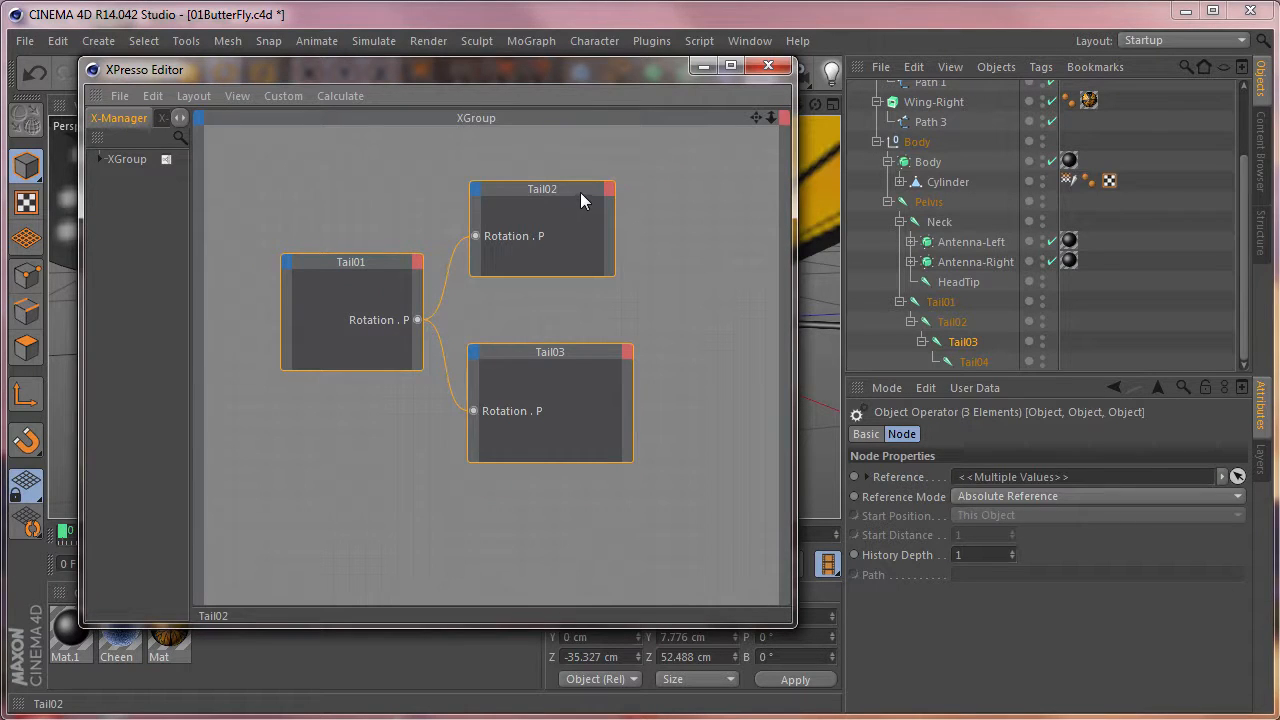
drag(581, 194, 608, 211)
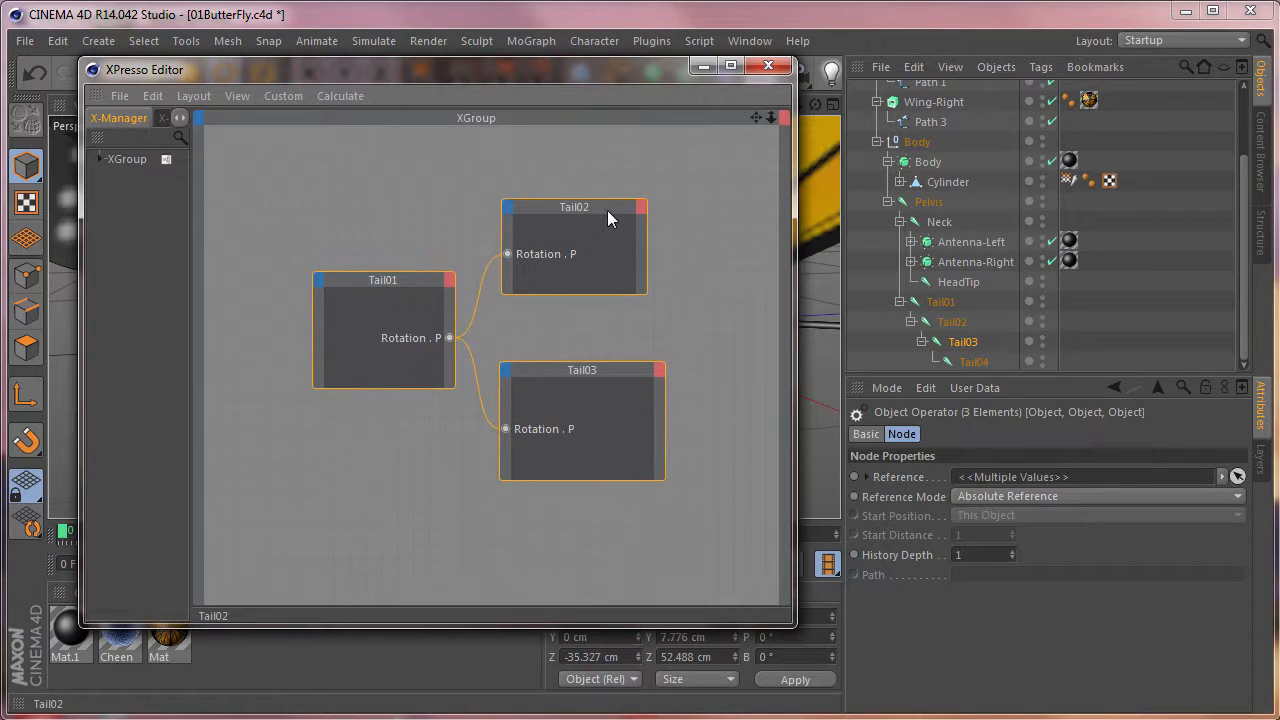
click(774, 72)
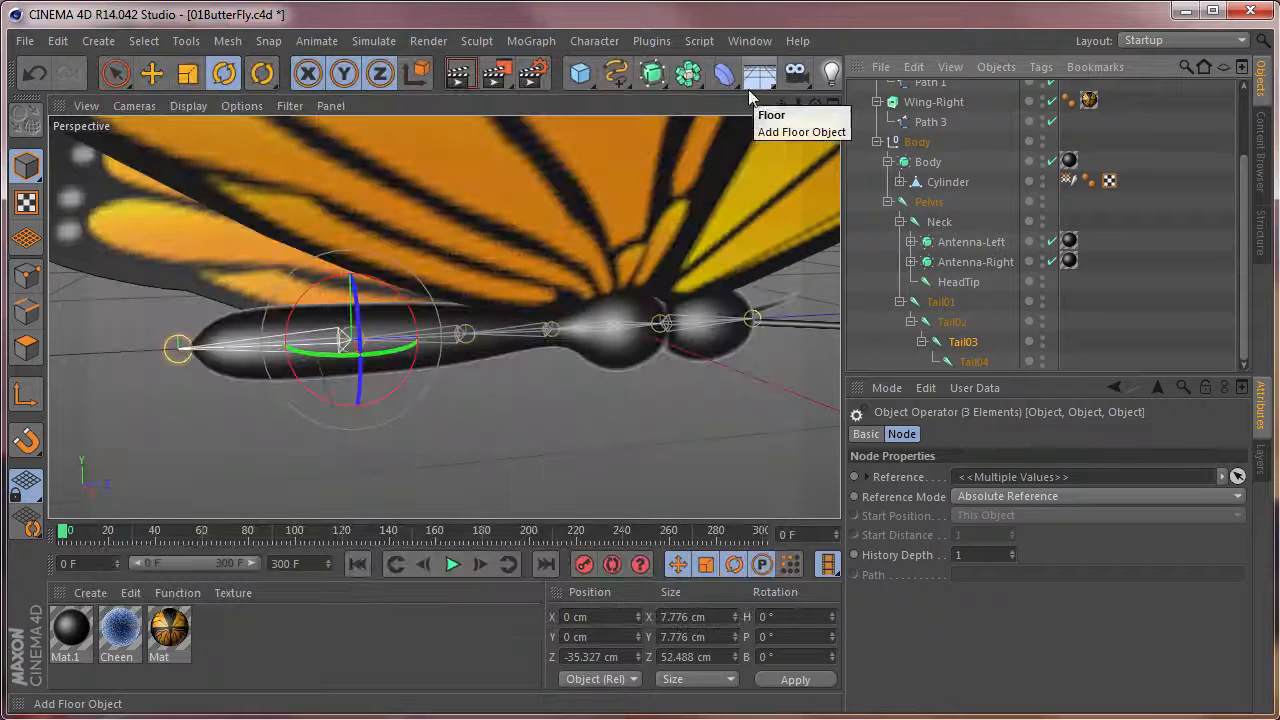
Test the linked tail by rotating Tail01 to pitches of about 31° and about 12.5°, and undo both rotations.
click(942, 302)
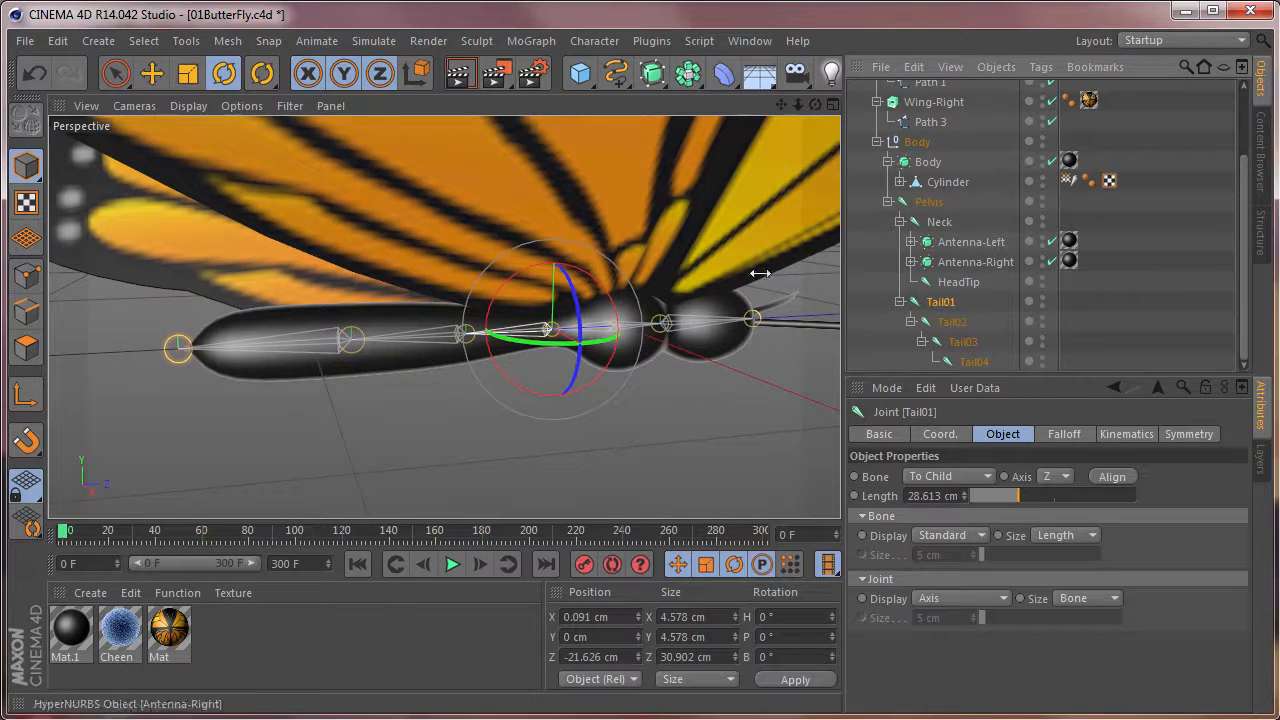
drag(491, 318, 535, 350)
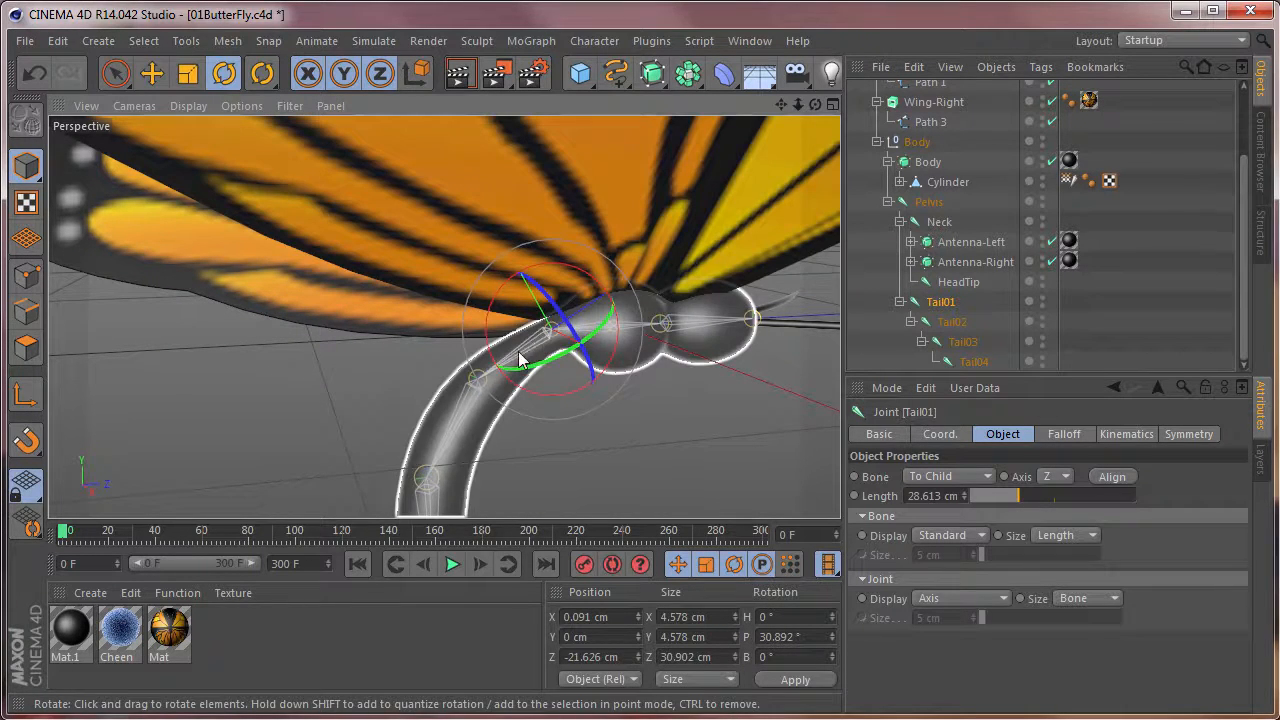
drag(544, 365, 484, 298)
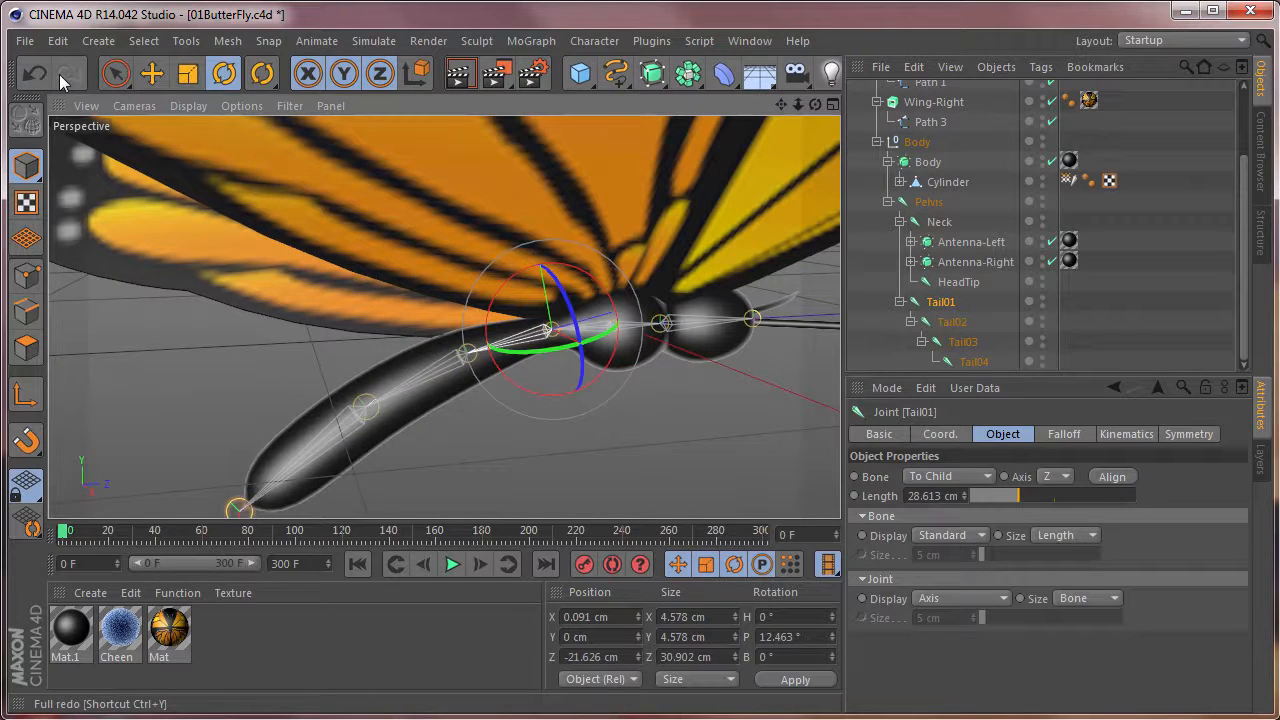
click(64, 43)
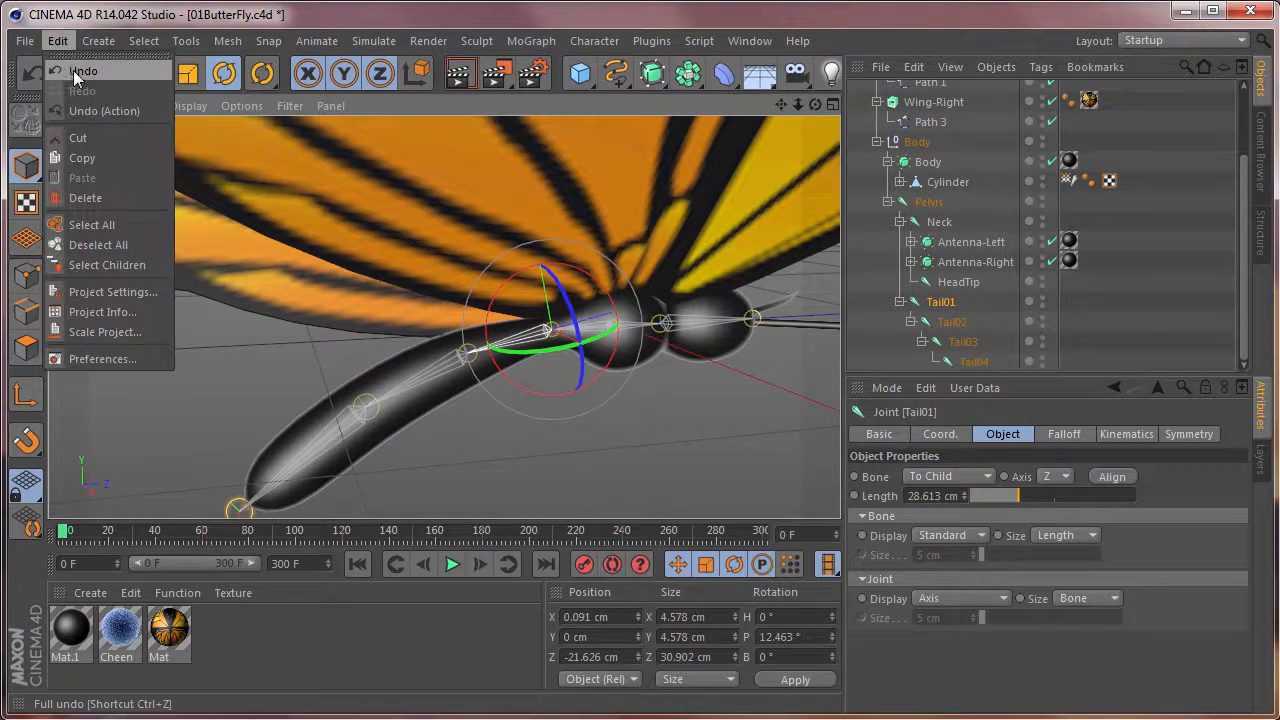
click(73, 70)
click(65, 46)
click(71, 77)
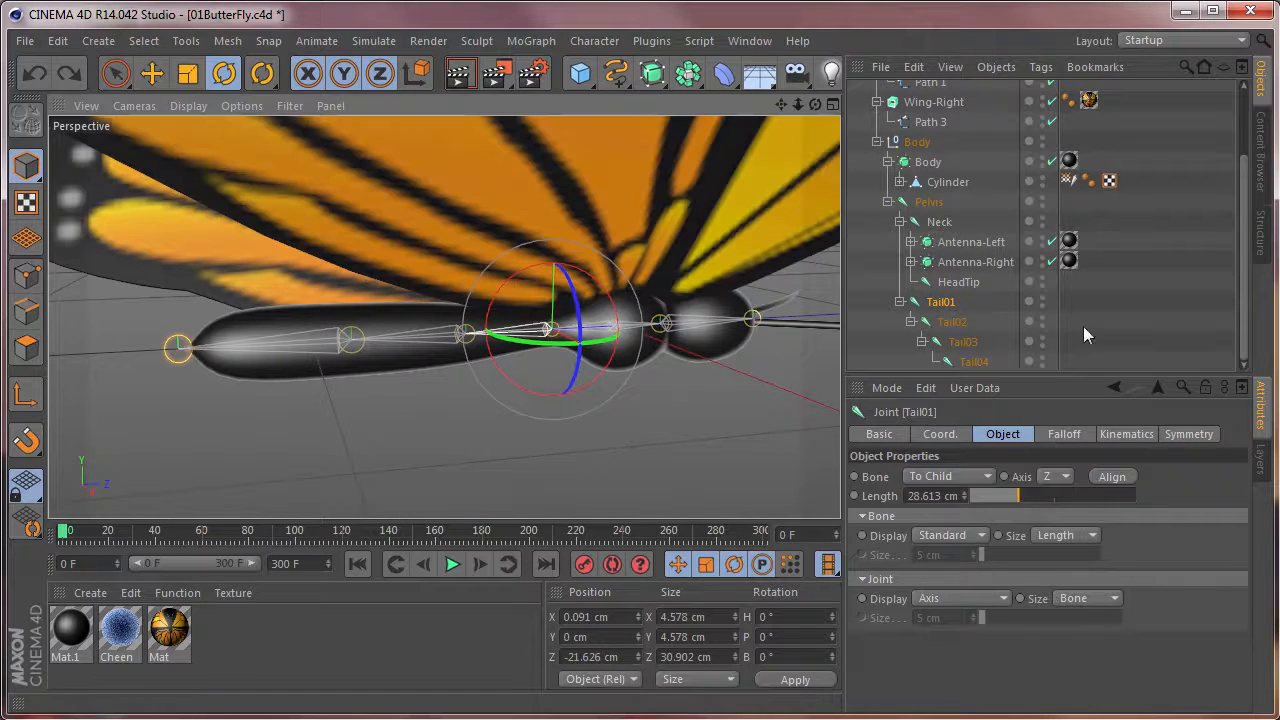
Add the Tail01 joint to CMotion's object list above Wing-Left and select its entry there.
scroll(1248, 249, up, 3)
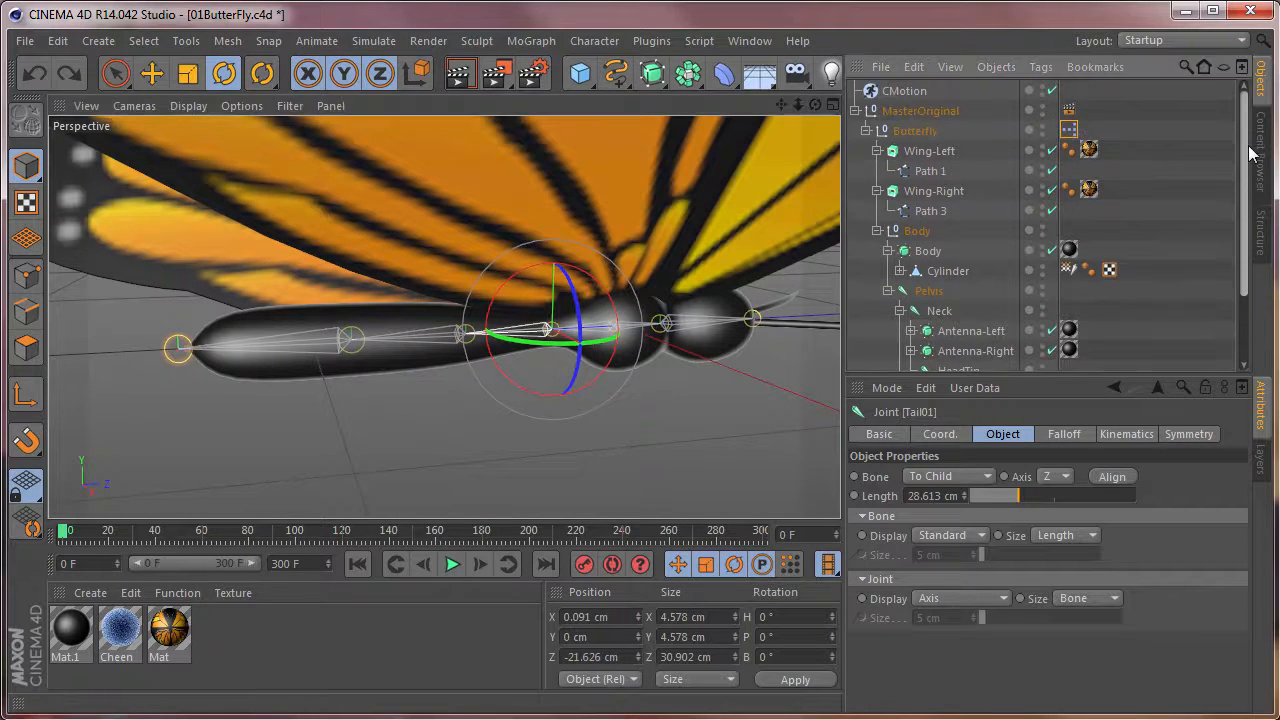
click(903, 91)
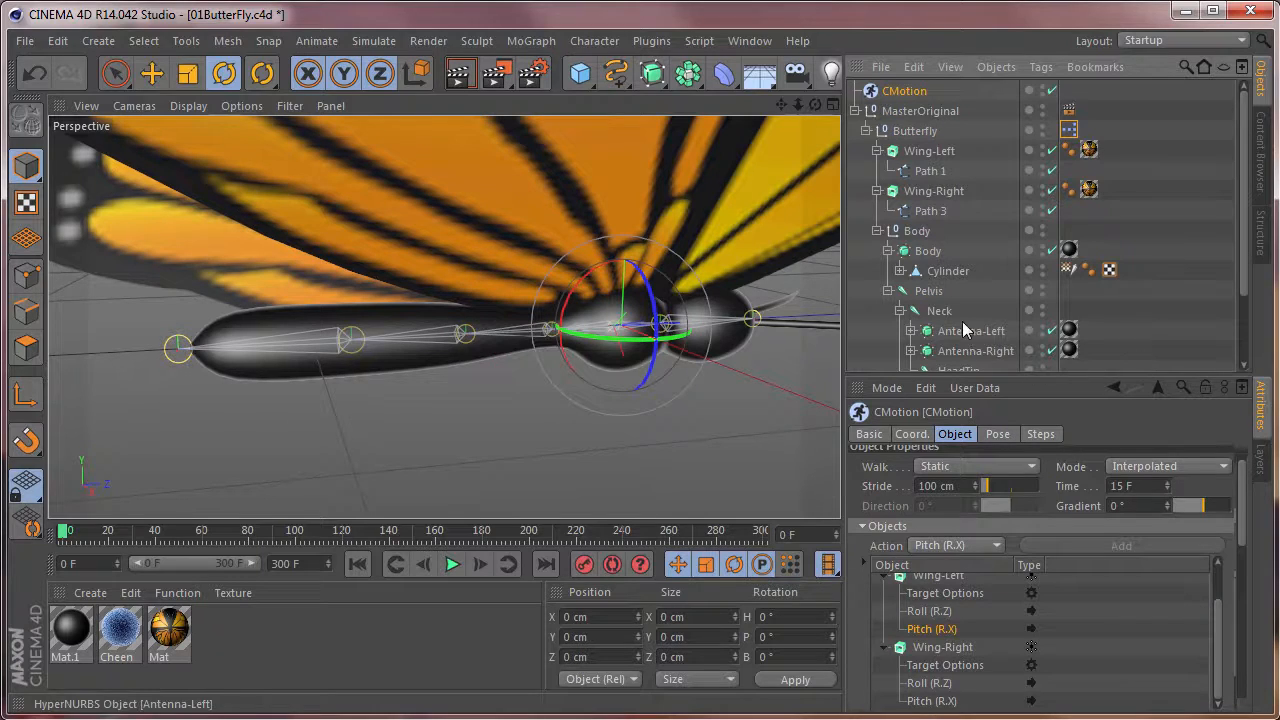
scroll(1248, 312, down, 1)
scroll(1246, 312, down, 3)
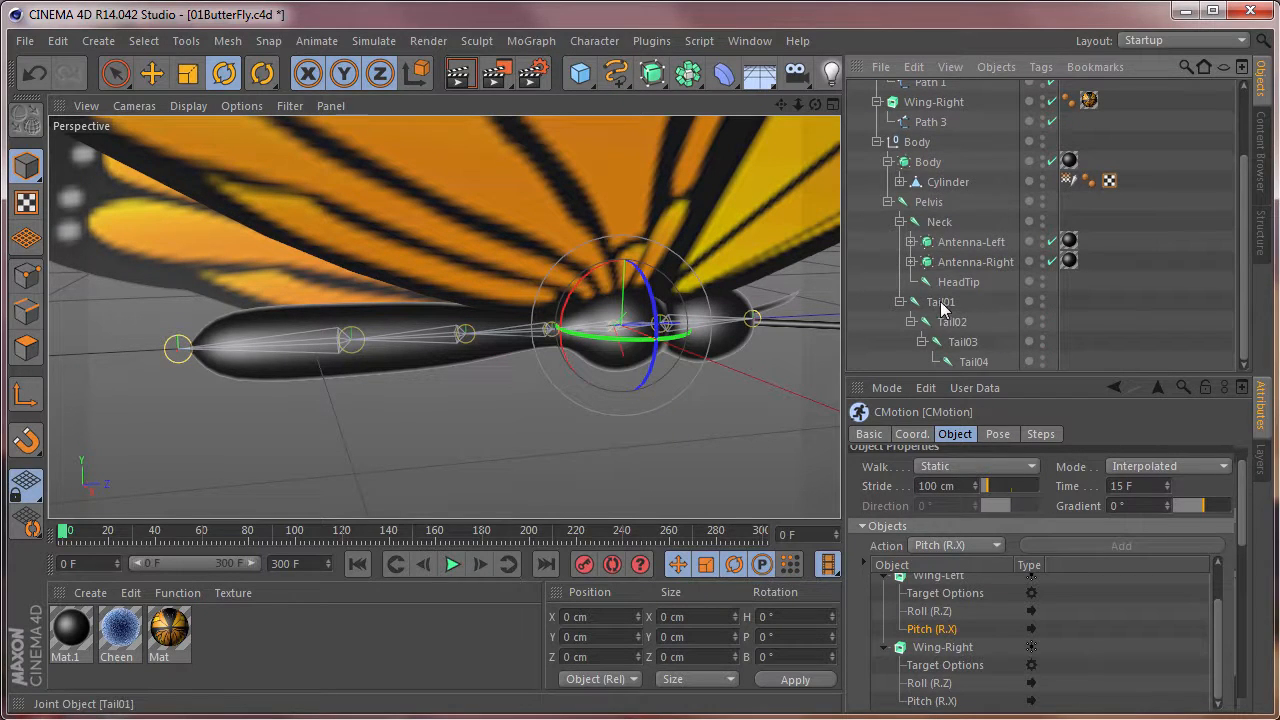
drag(942, 306, 938, 575)
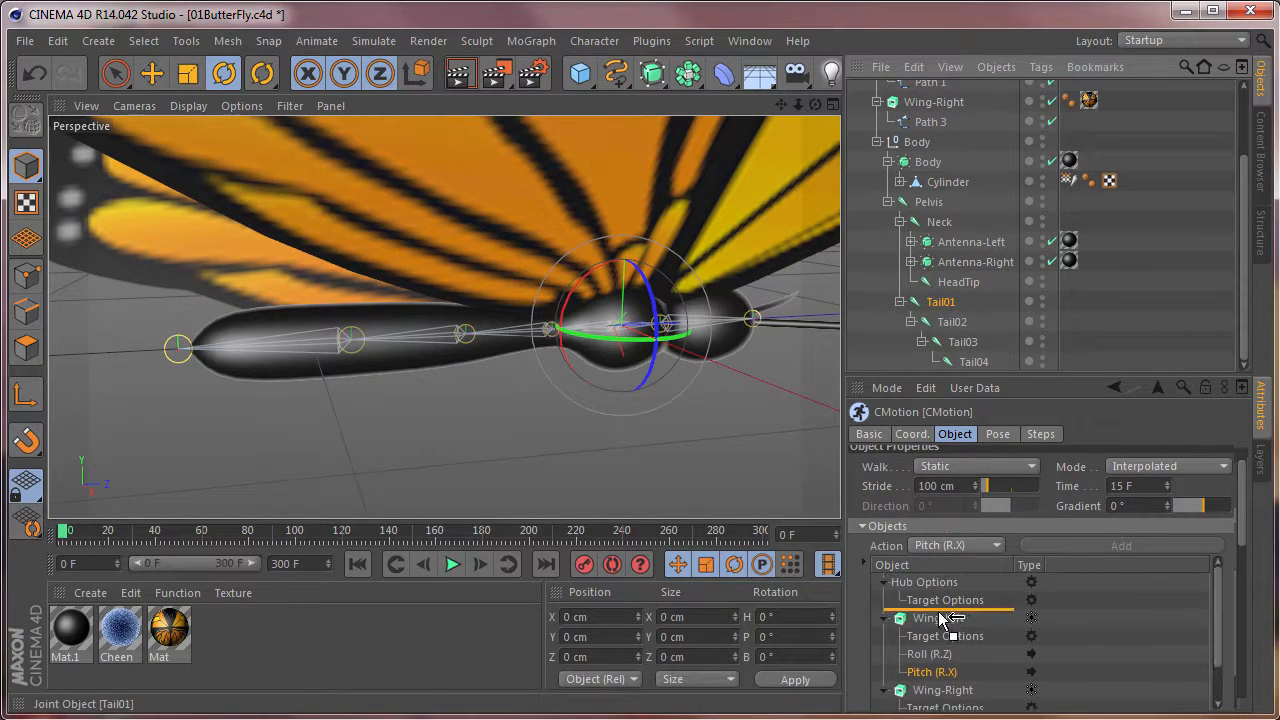
click(1040, 618)
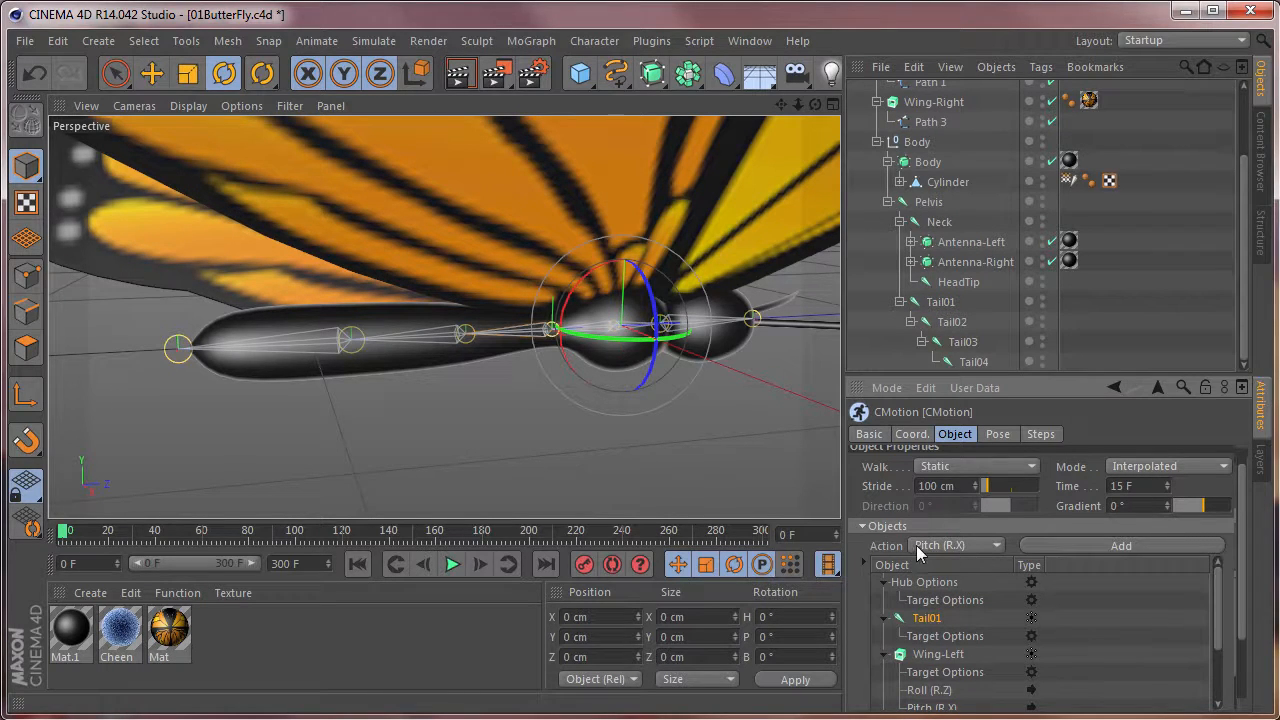
Give Tail01 a Pitch (R.X) action in CMotion and set the action's pitch strength to 10°.
click(1098, 547)
click(939, 655)
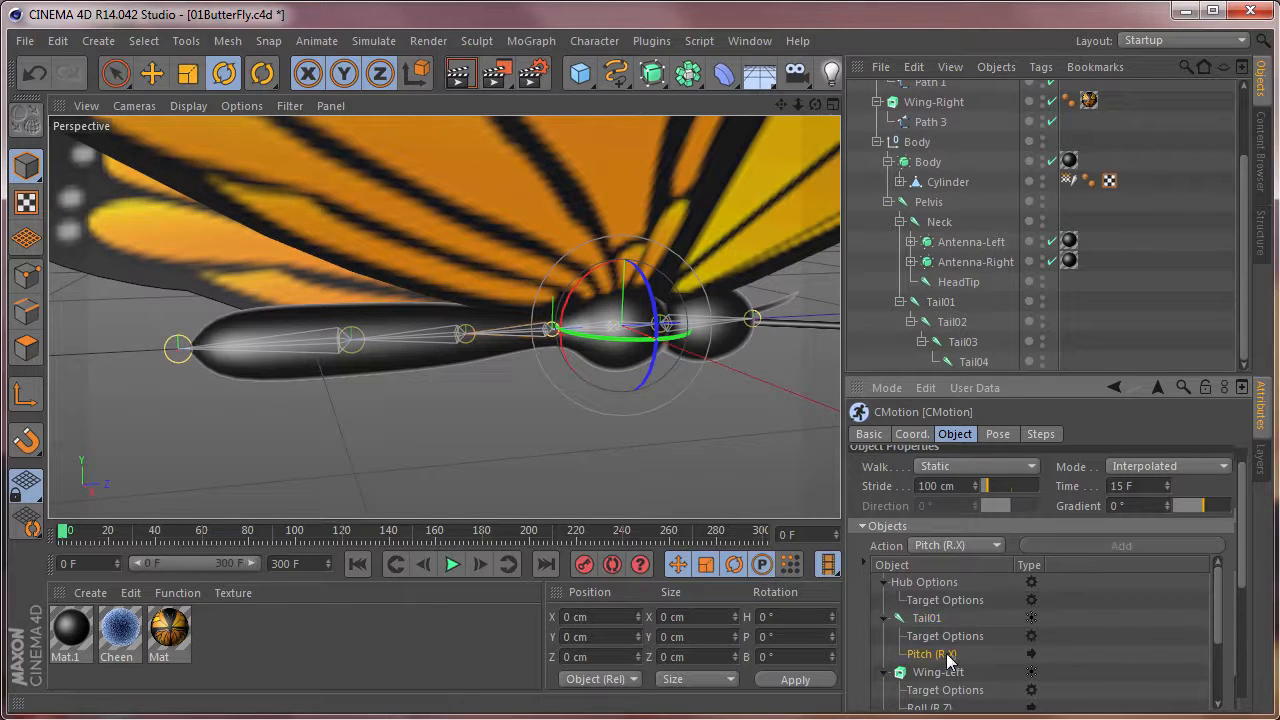
drag(1245, 588, 1240, 712)
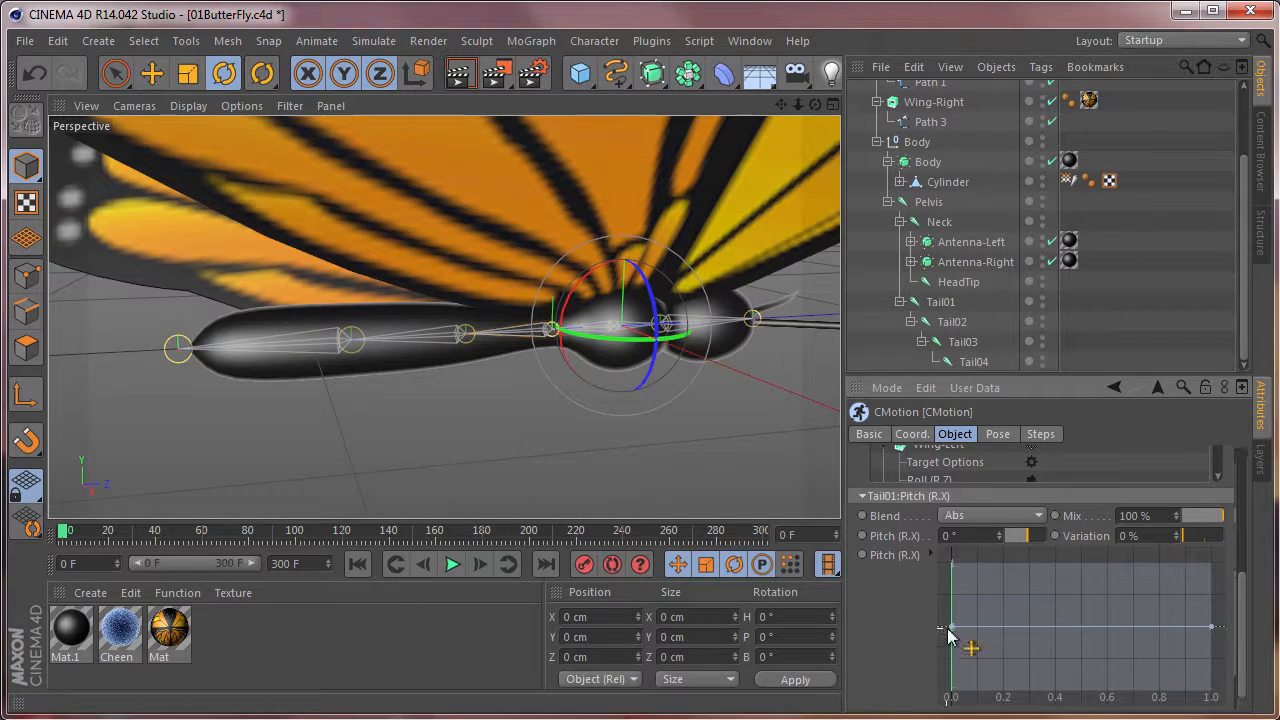
mouse_move(950, 627)
mouse_down()
mouse_move(953, 614)
mouse_move(947, 625)
mouse_up()
drag(970, 538, 863, 527)
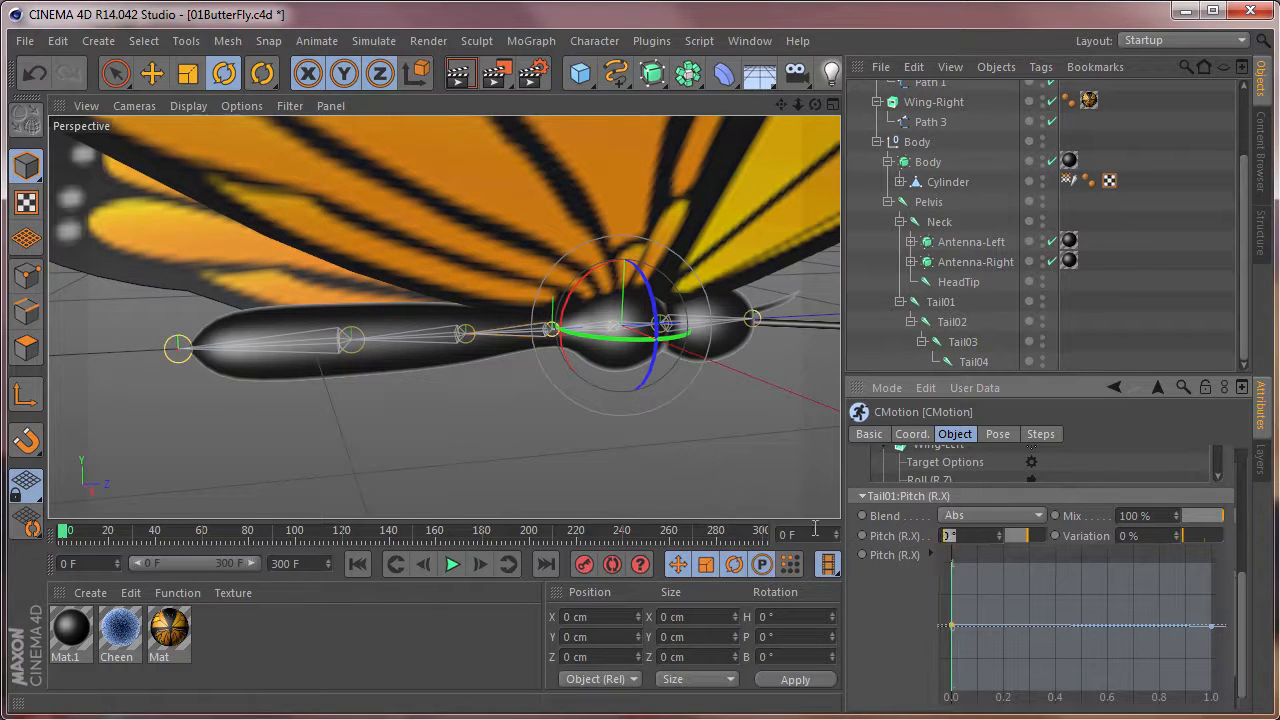
text(10)
key(Return)
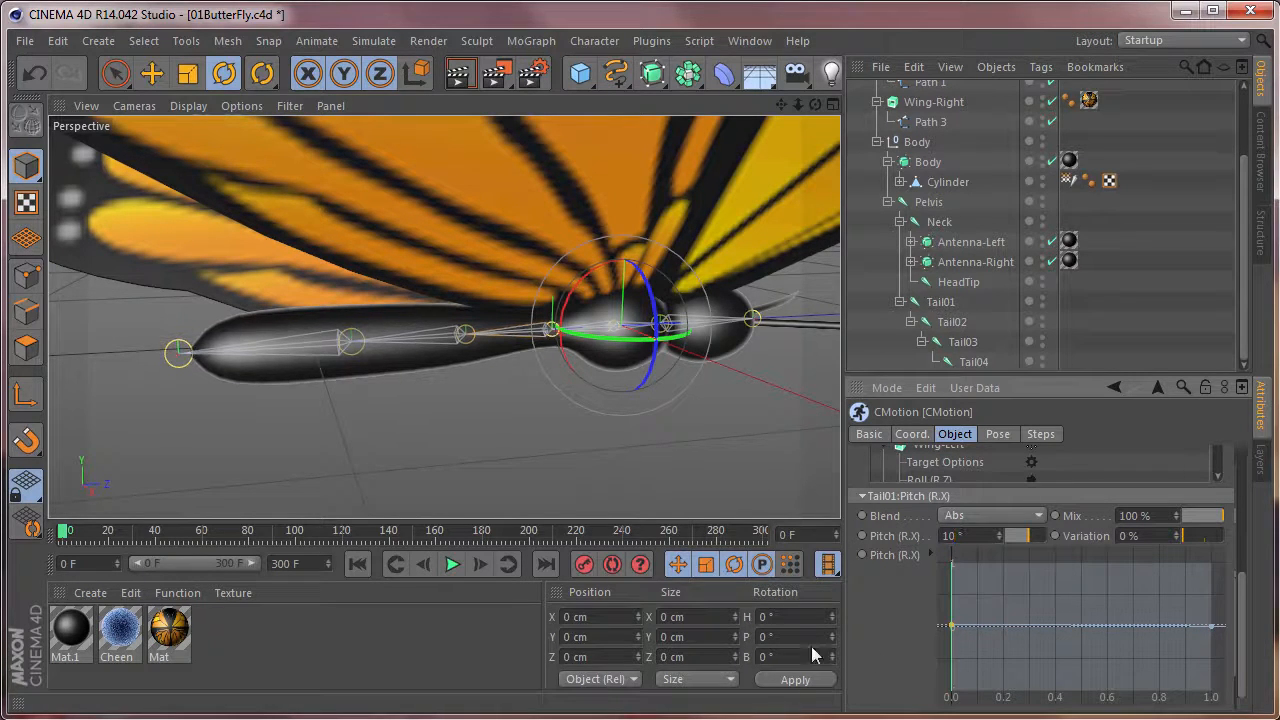
Raise the start point of Tail01's pitch curve to the maximum and set the pitch strength to 5°.
drag(951, 627, 950, 561)
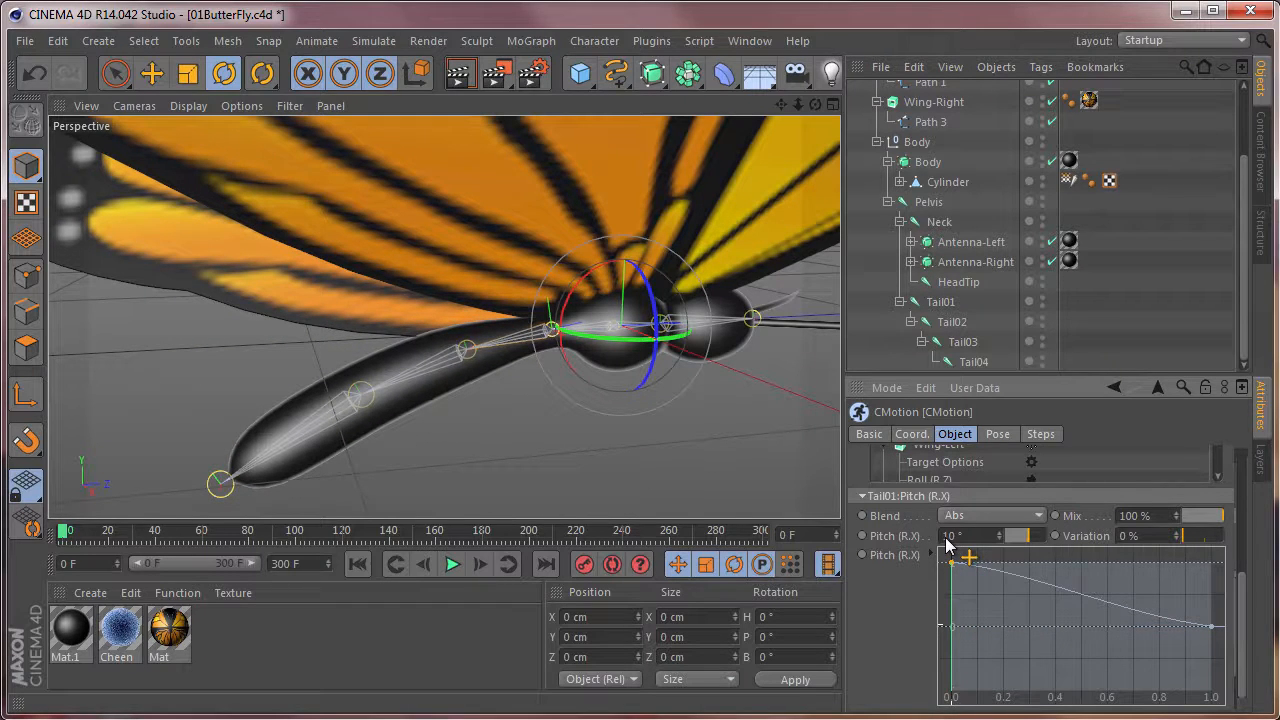
drag(973, 536, 839, 538)
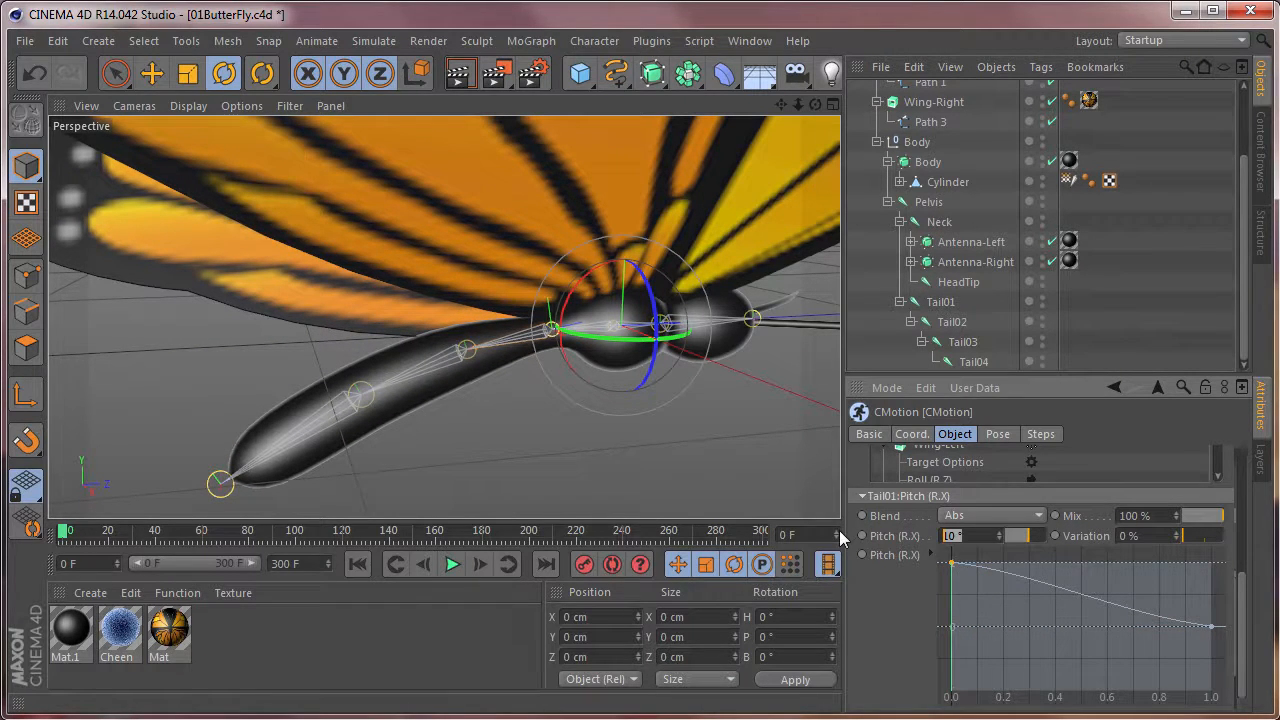
text(5)
key(Return)
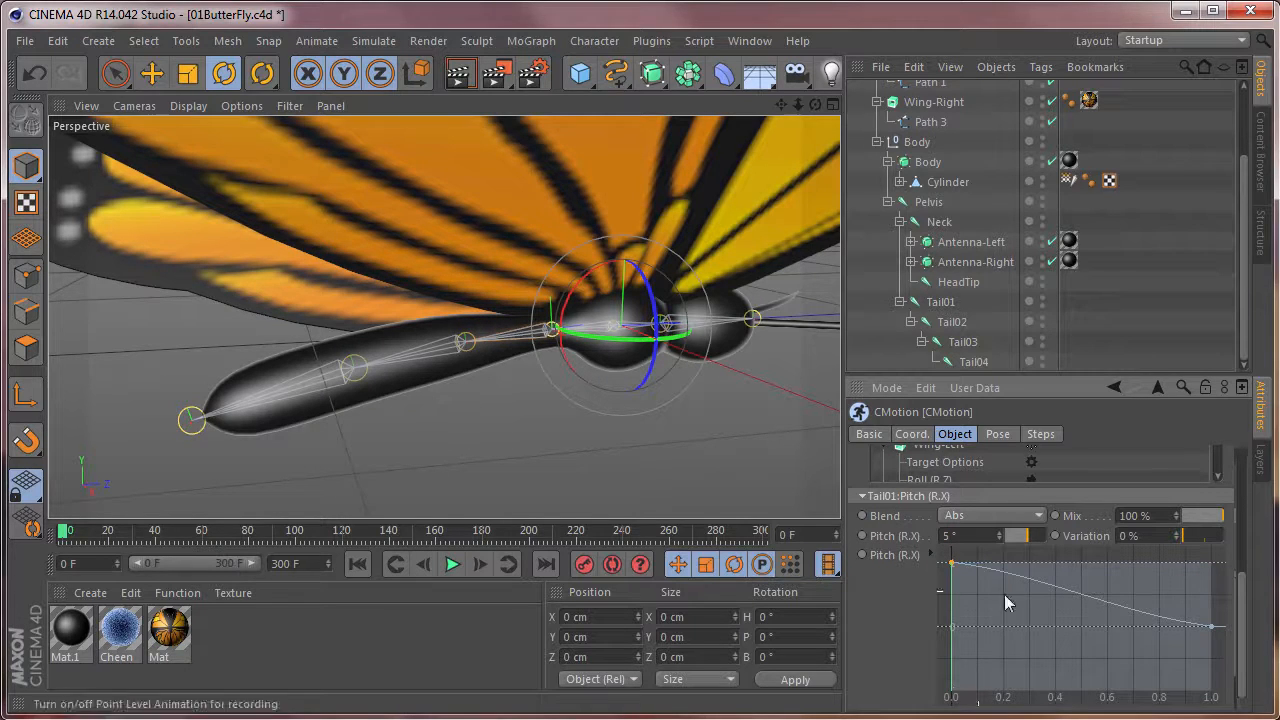
Shape Tail01's pitch curve with a midpoint at the minimum and its end at the maximum, using Spline interpolation for all points.
drag(1090, 609, 1082, 692)
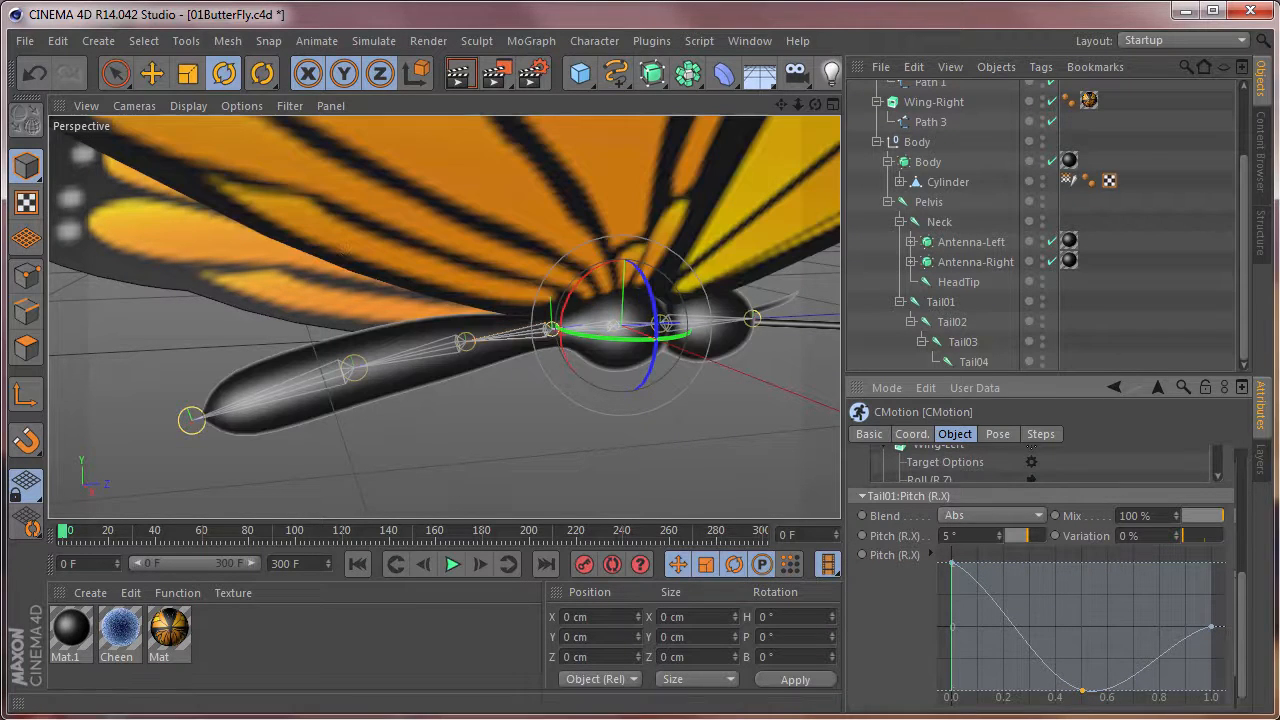
drag(1212, 628, 1257, 552)
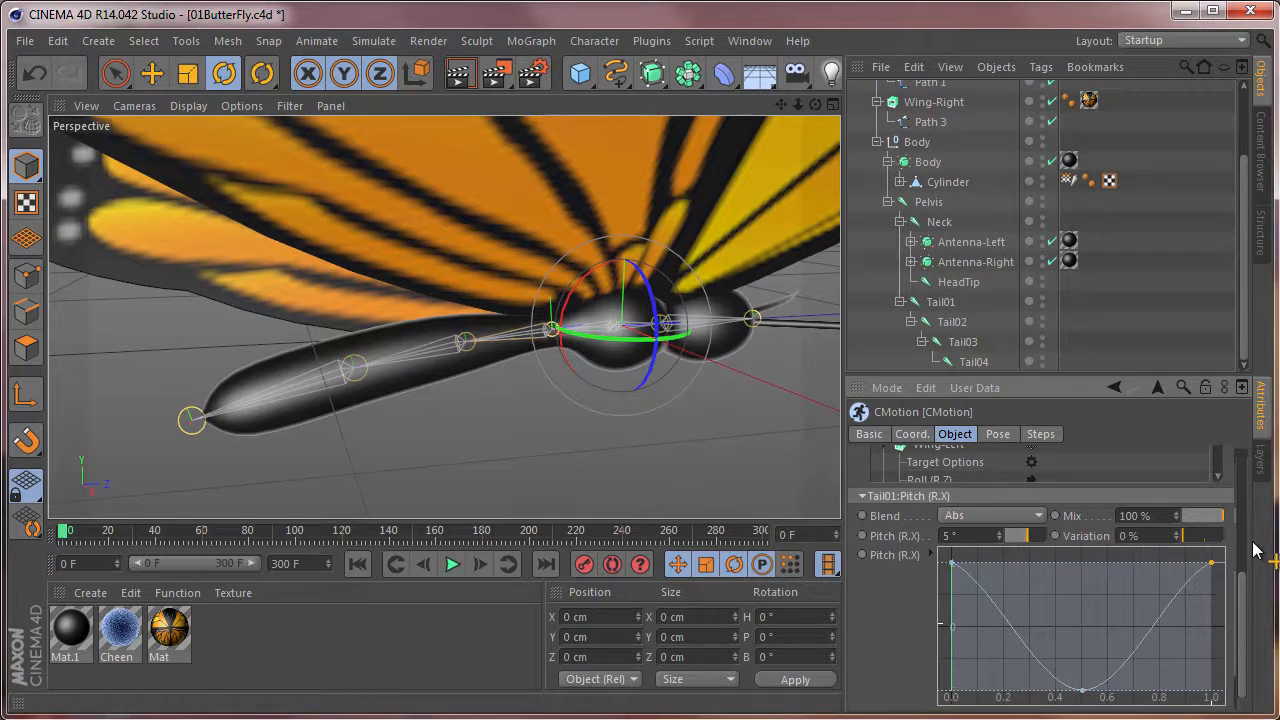
drag(946, 558, 1230, 704)
click(930, 554)
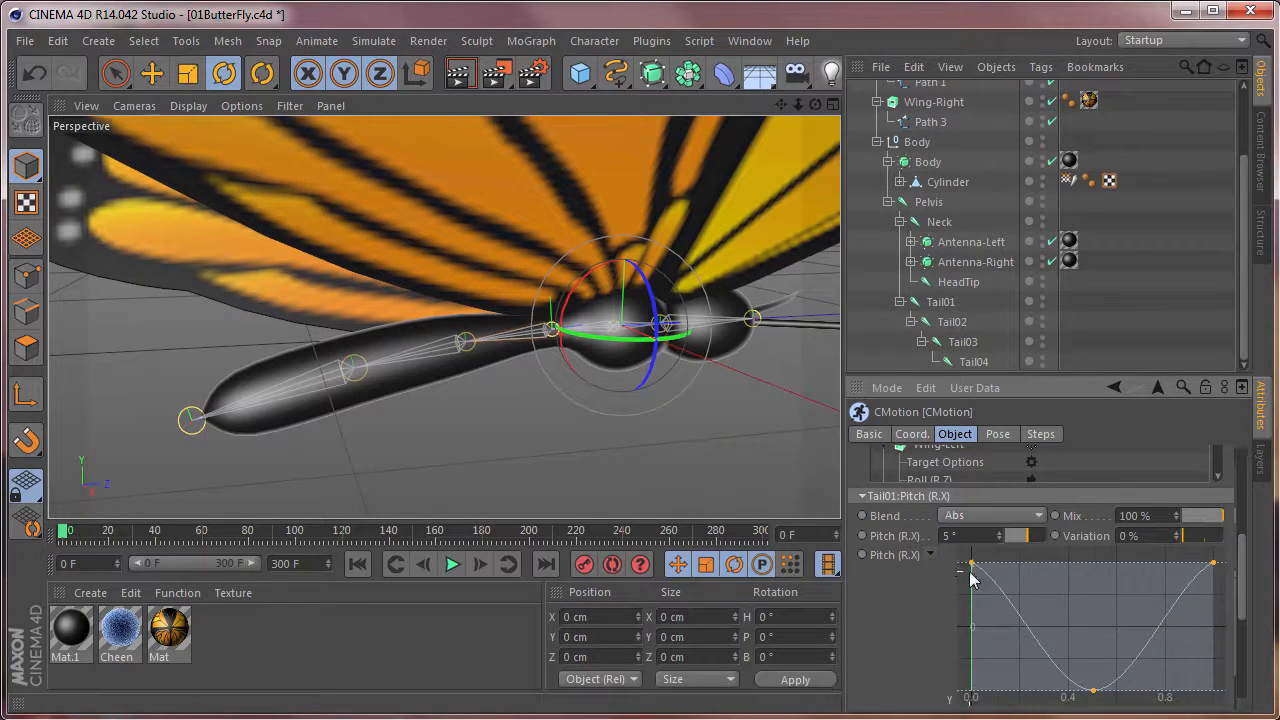
scroll(968, 577, down, 5)
scroll(969, 580, up, 4)
scroll(970, 580, up, 1)
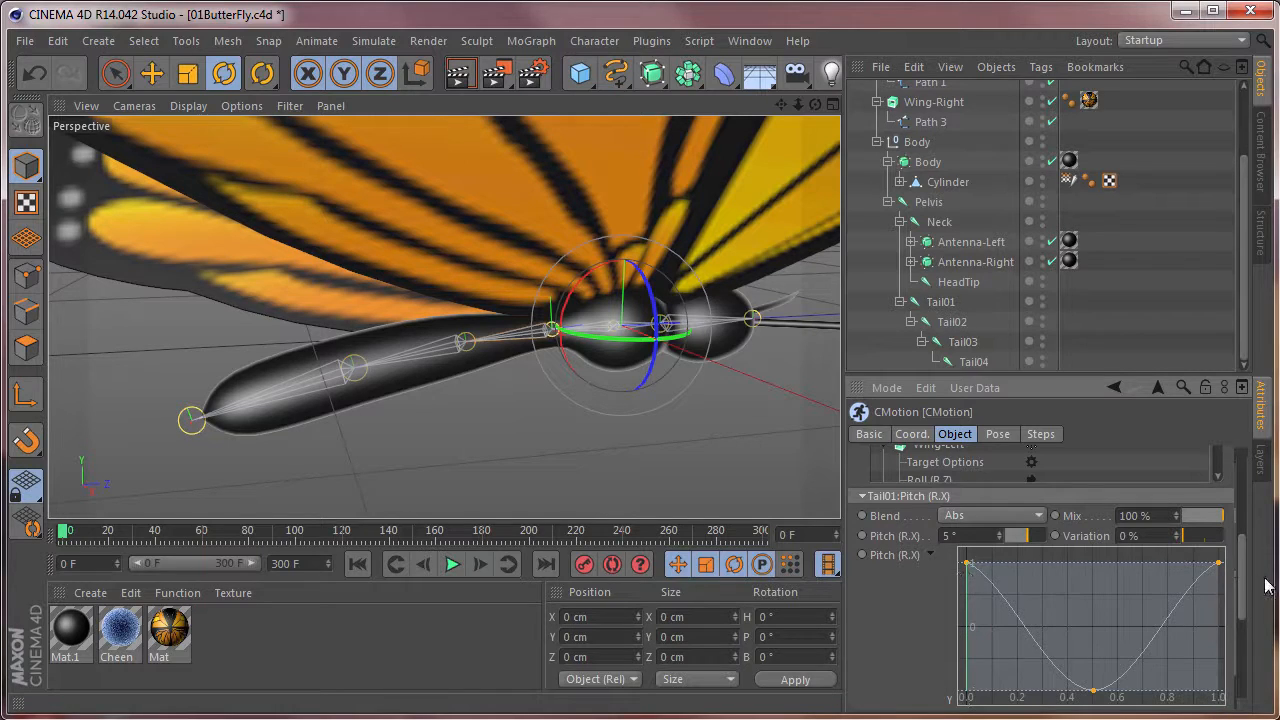
drag(1245, 585, 1245, 655)
click(1048, 552)
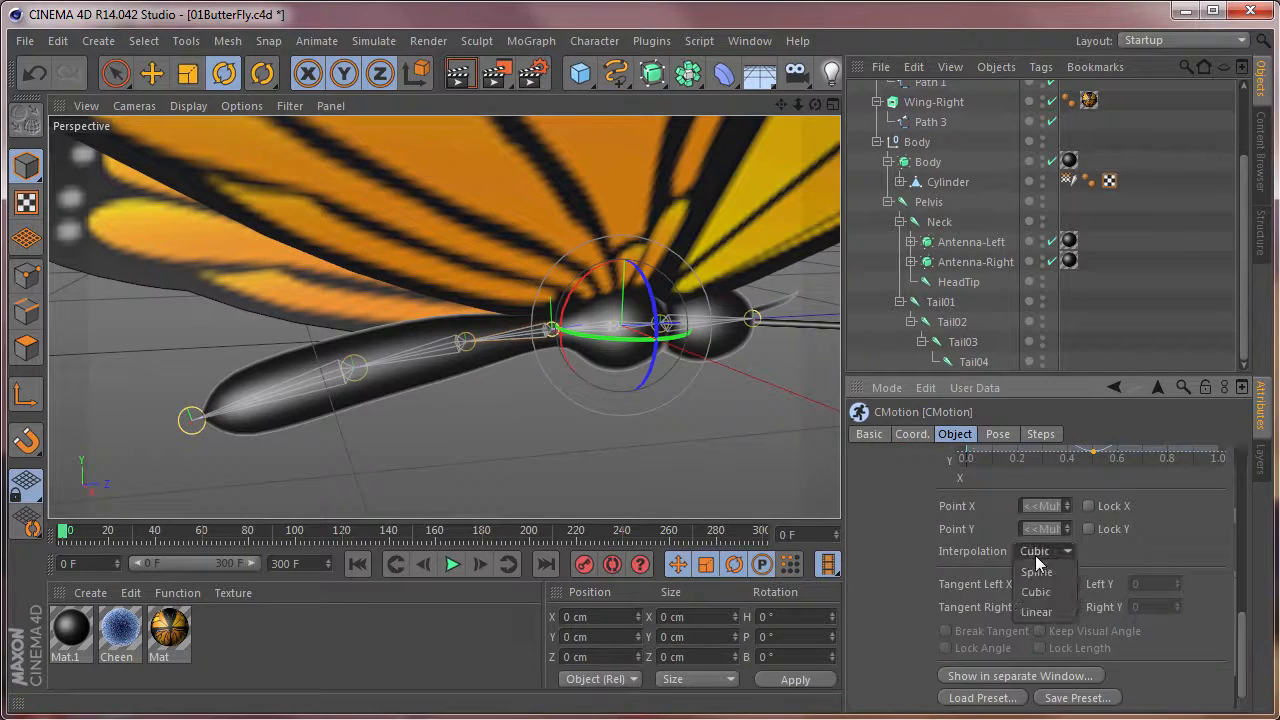
click(1037, 572)
Enable Link End Tangents and Link End Positions for Tail01's pitch curve.
drag(1237, 645, 1244, 560)
right_click(1077, 541)
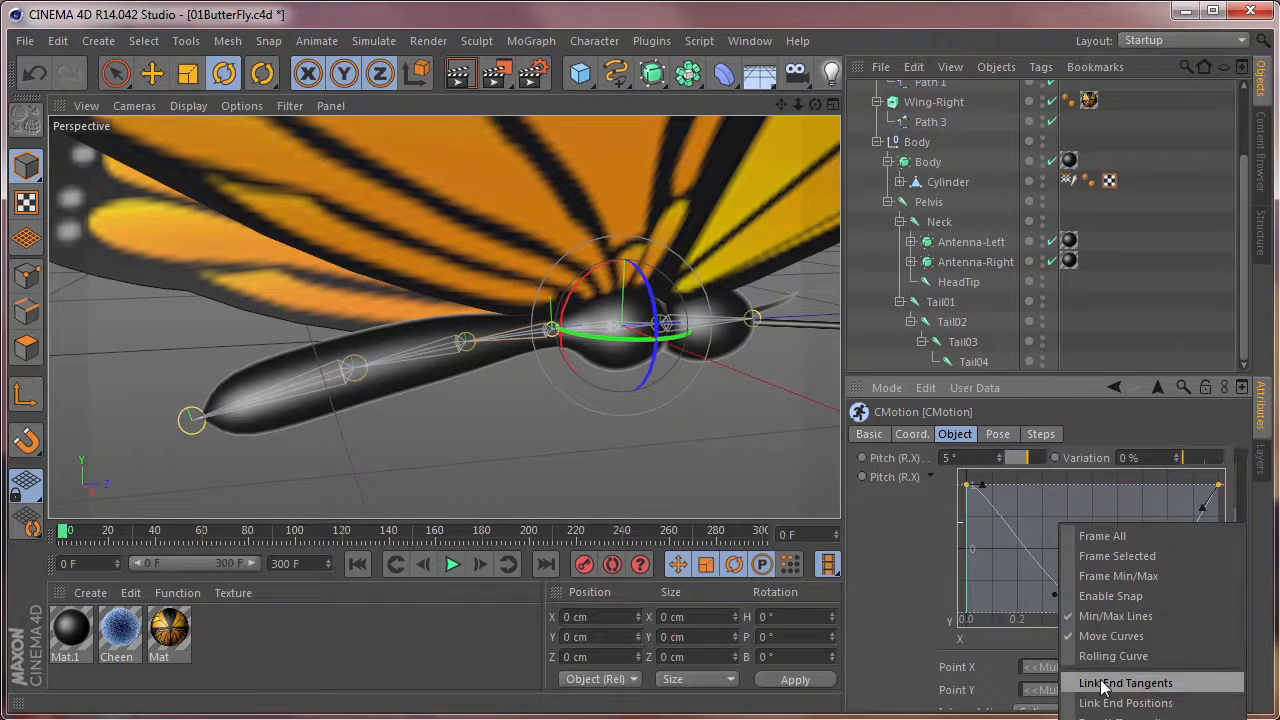
click(1090, 684)
right_click(1095, 533)
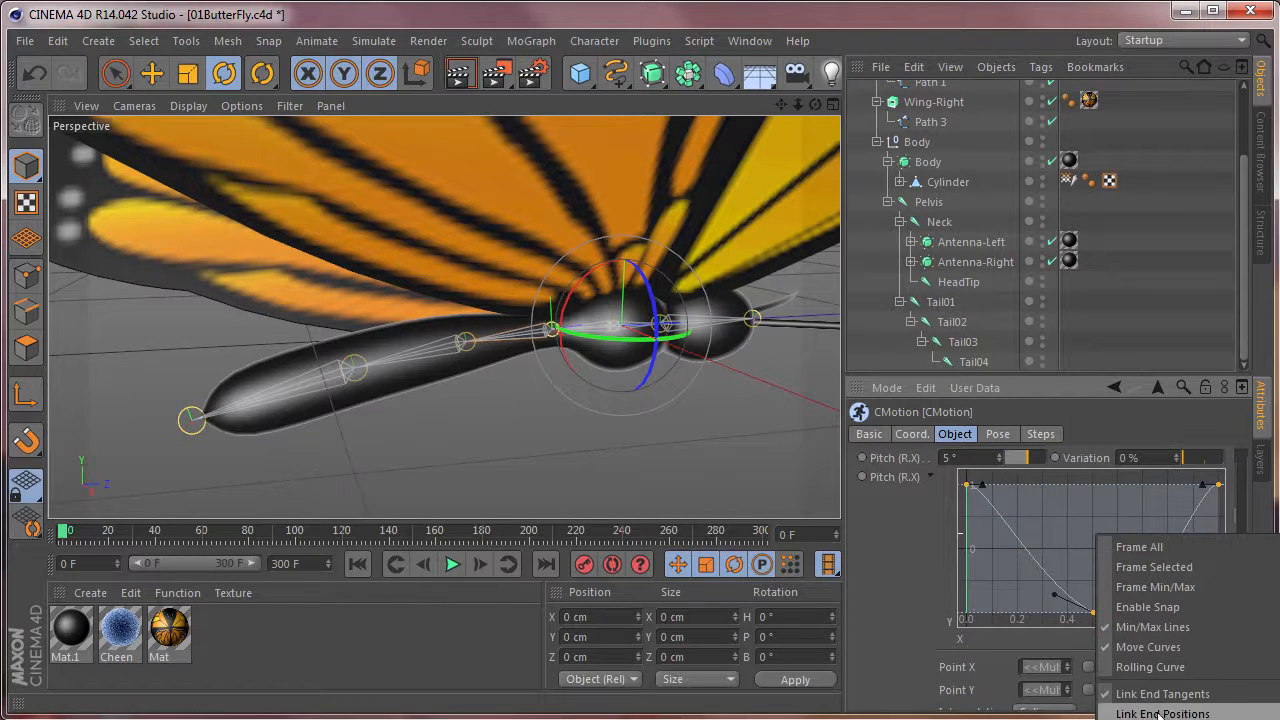
click(1155, 670)
Flatten the tangents at the midpoint of Tail01's pitch curve so the curve bottoms out smoothly.
click(1057, 529)
click(967, 485)
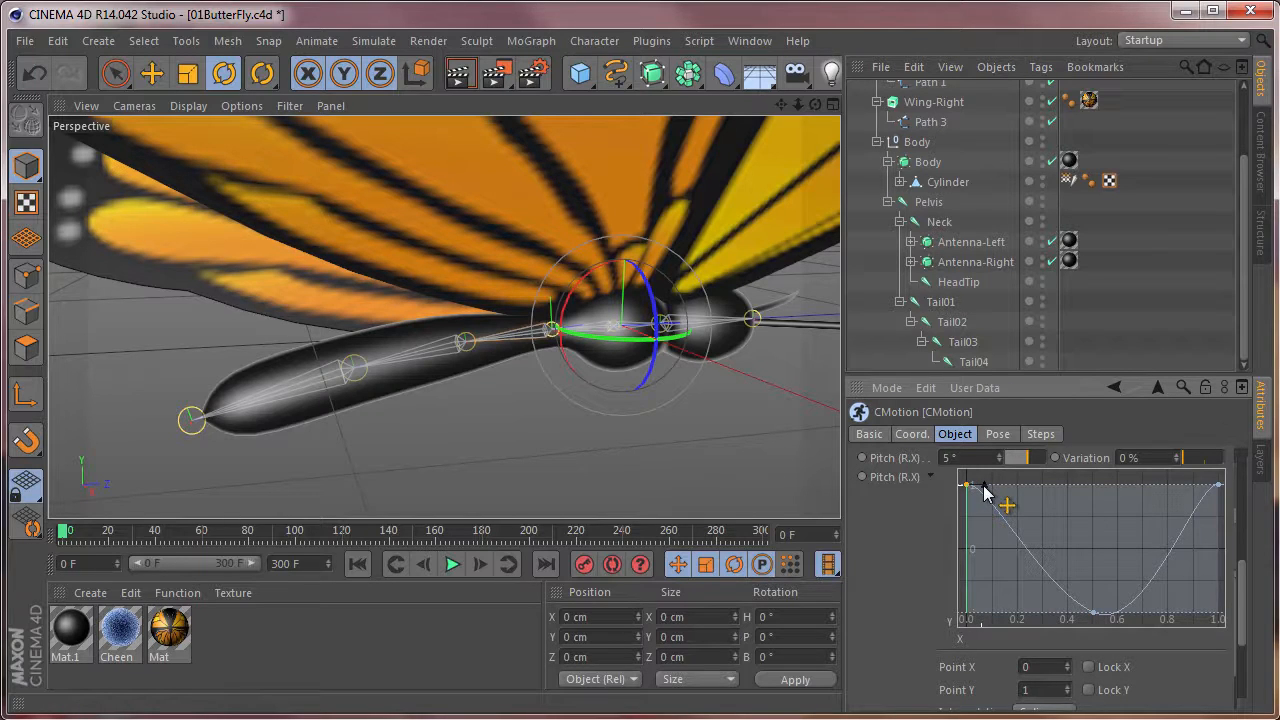
click(1093, 612)
drag(1056, 597, 1113, 613)
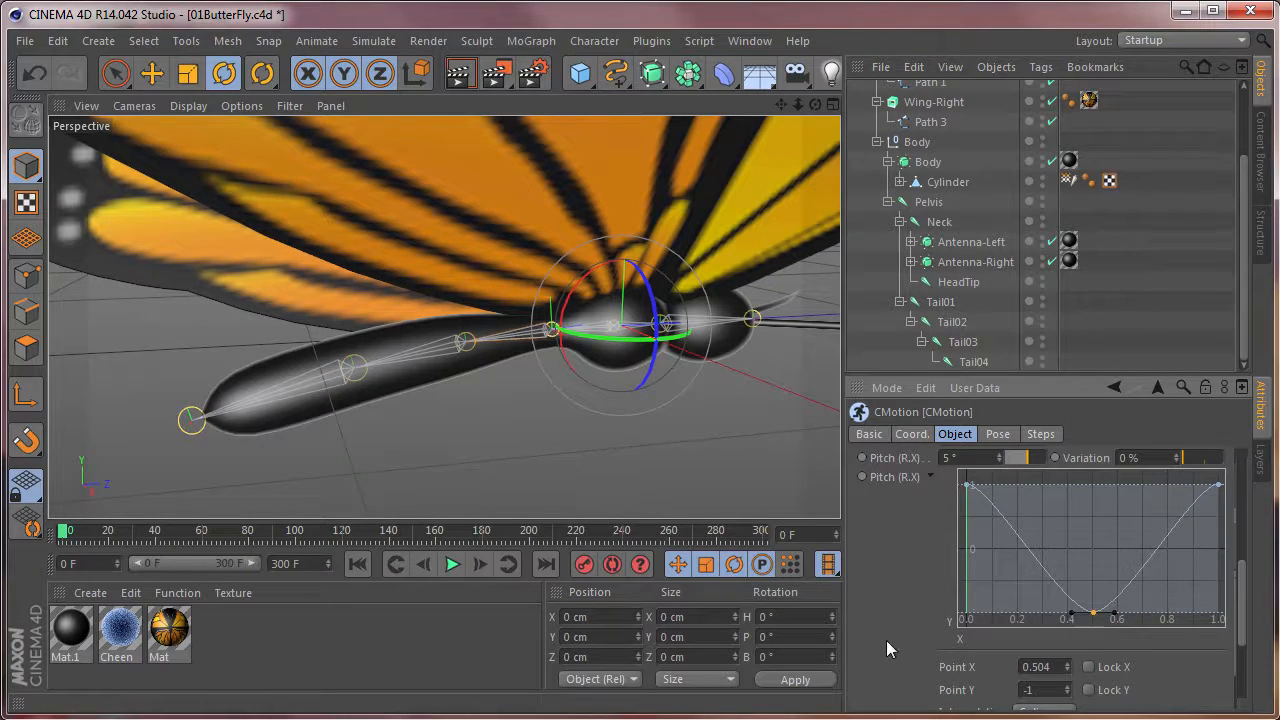
Play the animation while setting Tail01's pitch strength to 4°, and return to frame 0.
click(451, 564)
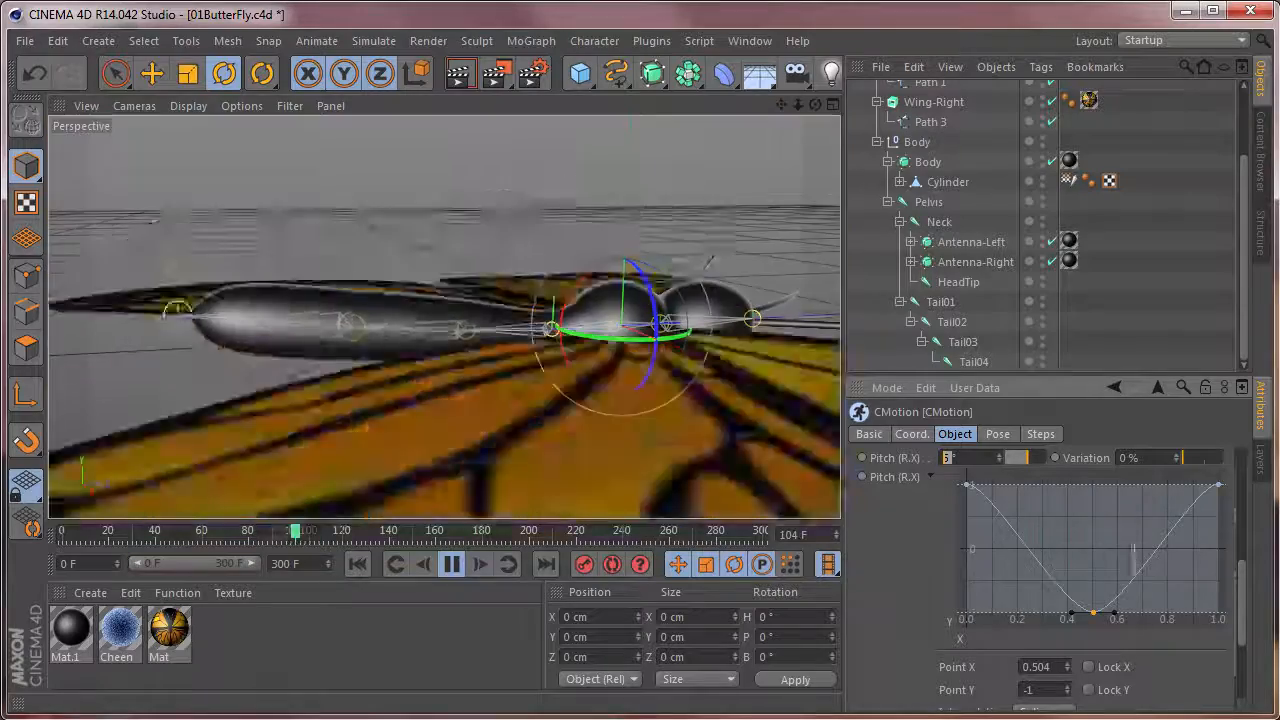
text(4)
key(Return)
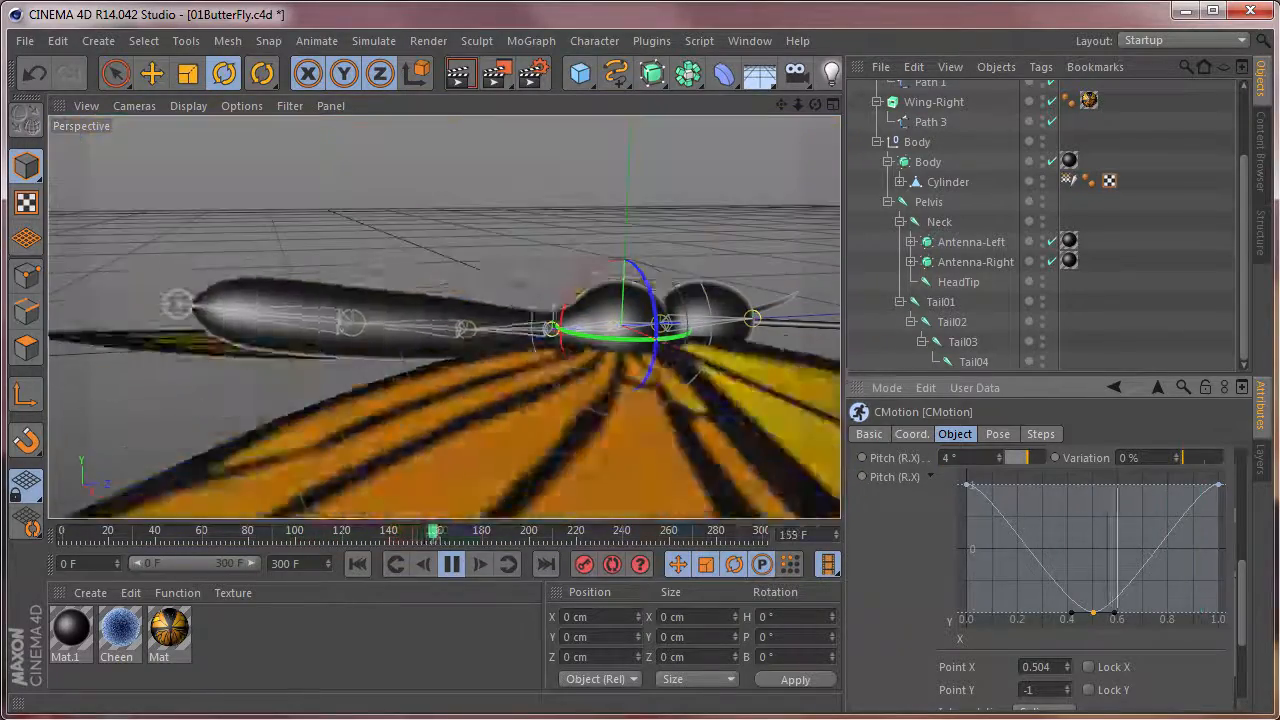
click(452, 564)
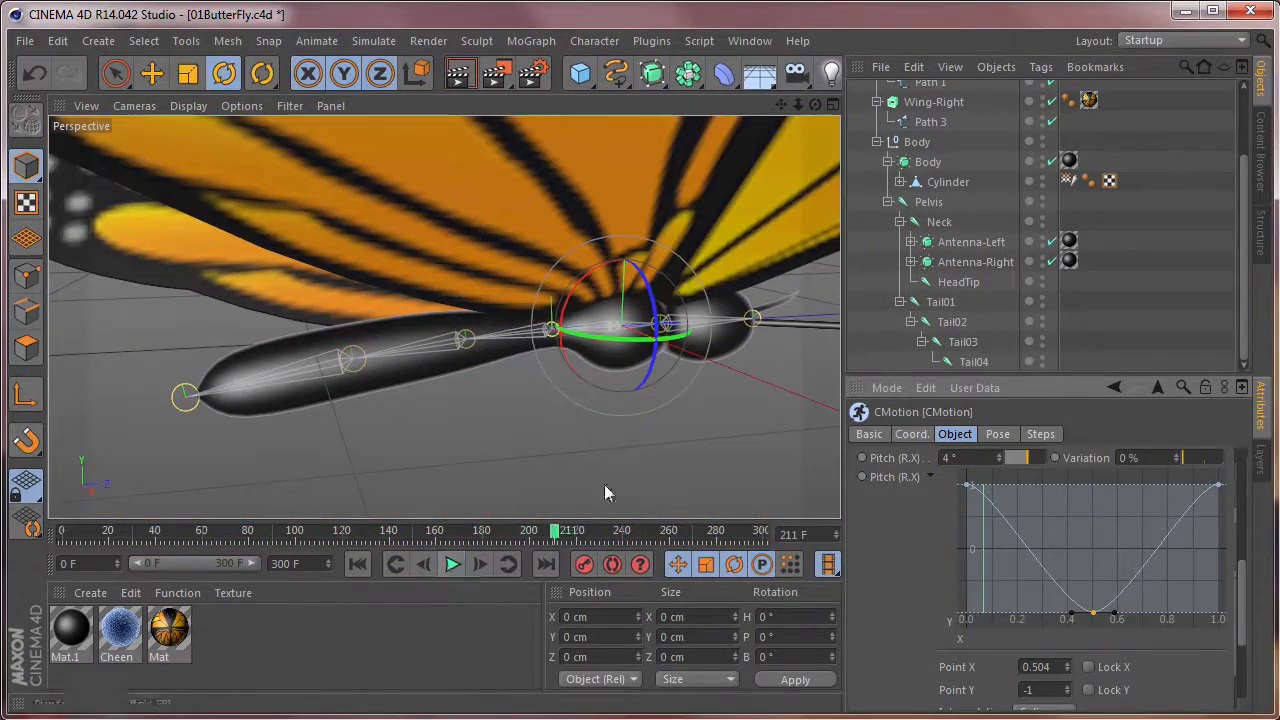
click(64, 534)
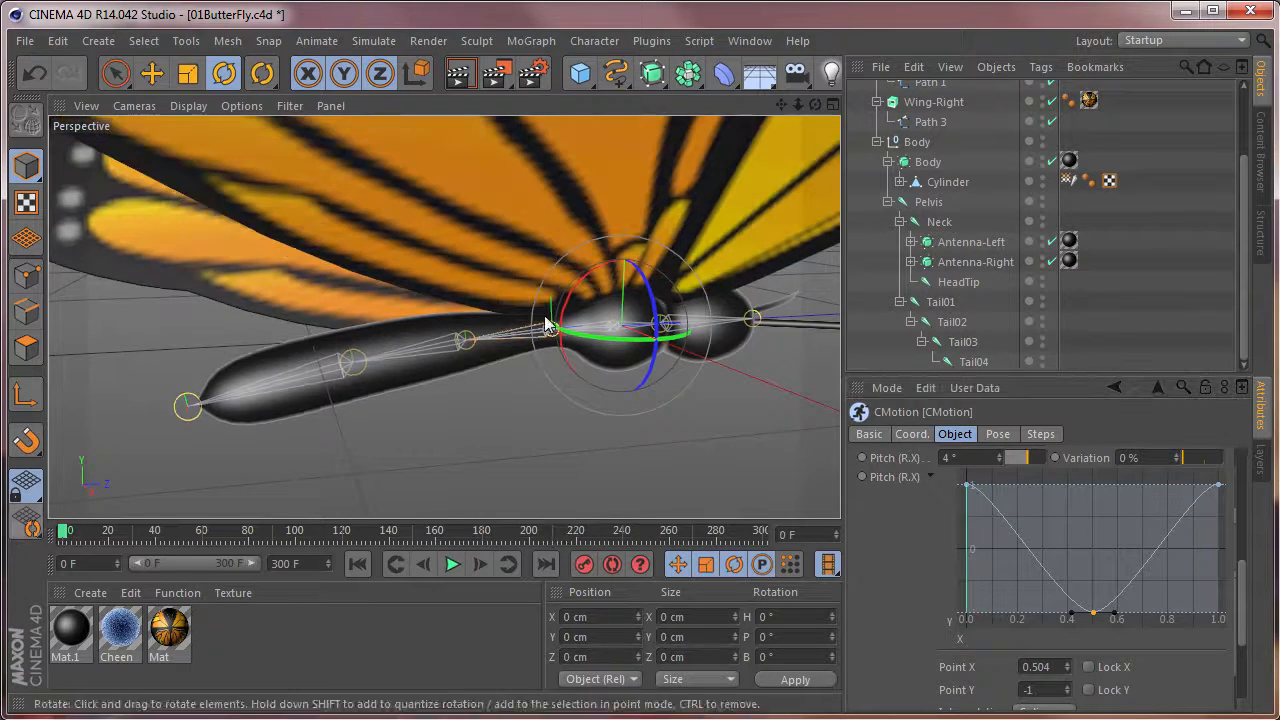
Add the Neck joint to CMotion's object list above Tail01 and give it a Pitch (R.X) action.
click(939, 222)
scroll(965, 92, up, 3)
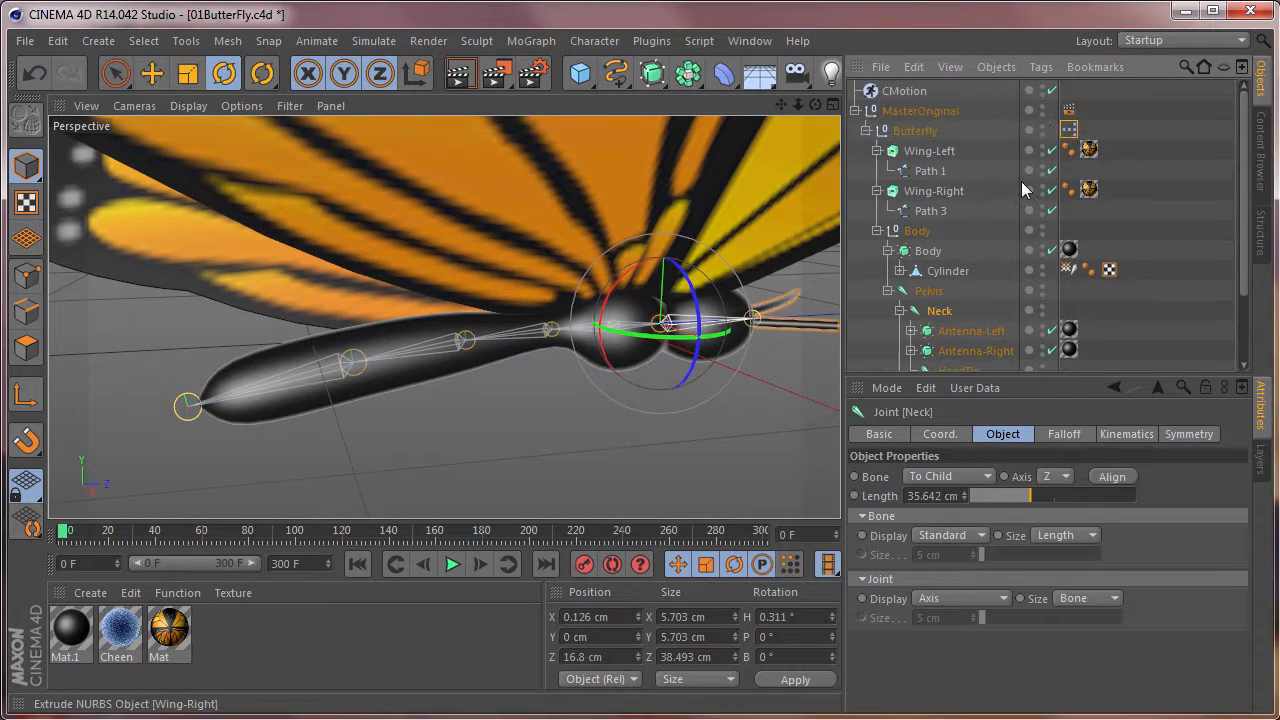
click(945, 91)
drag(945, 318, 953, 627)
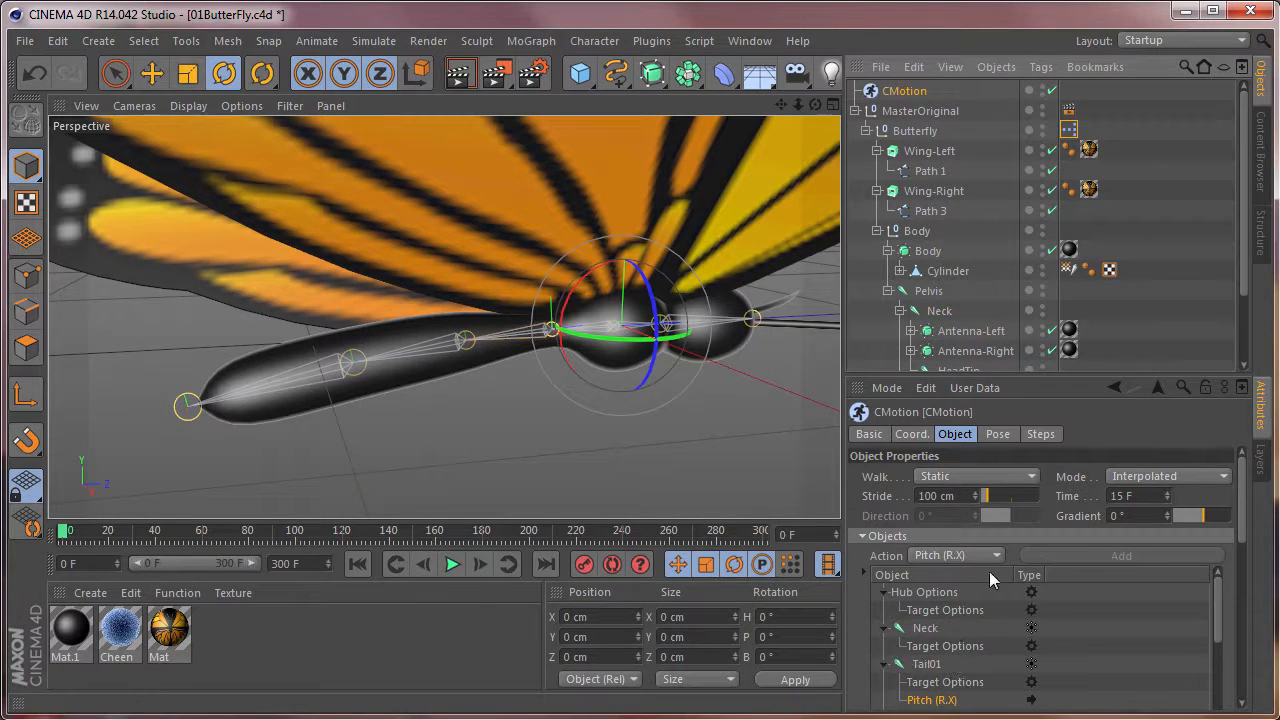
click(928, 630)
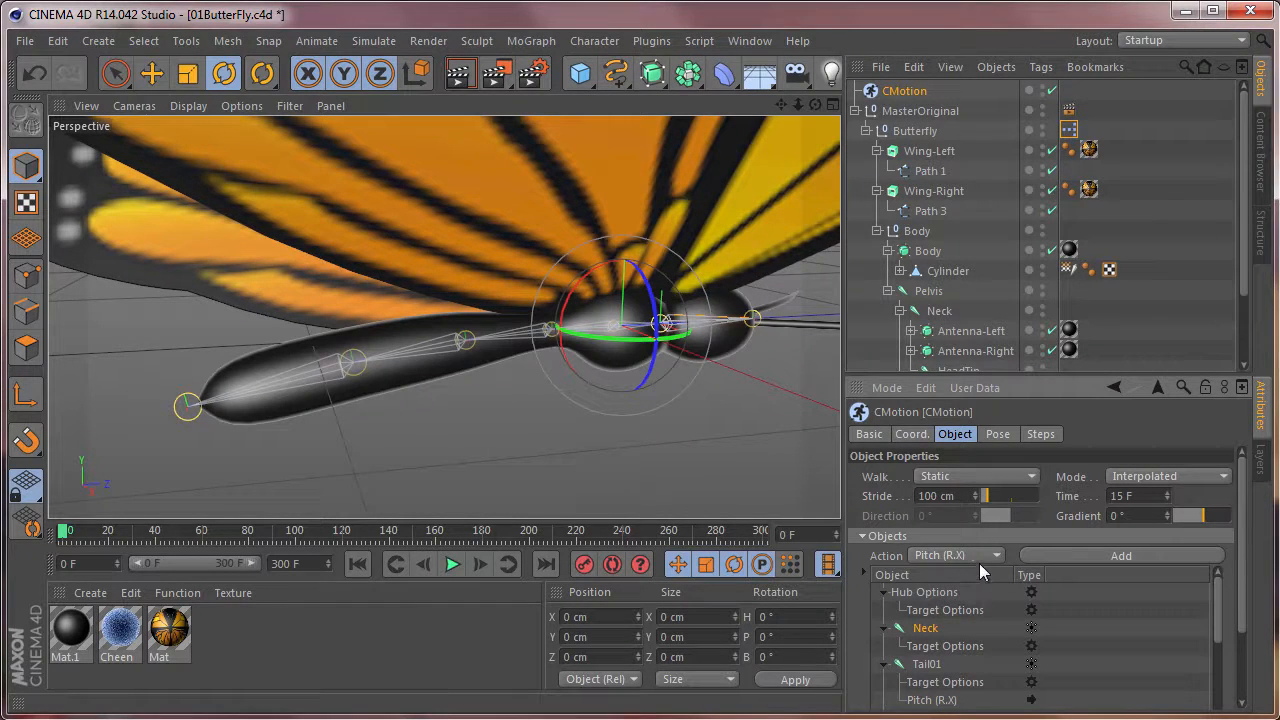
click(1106, 562)
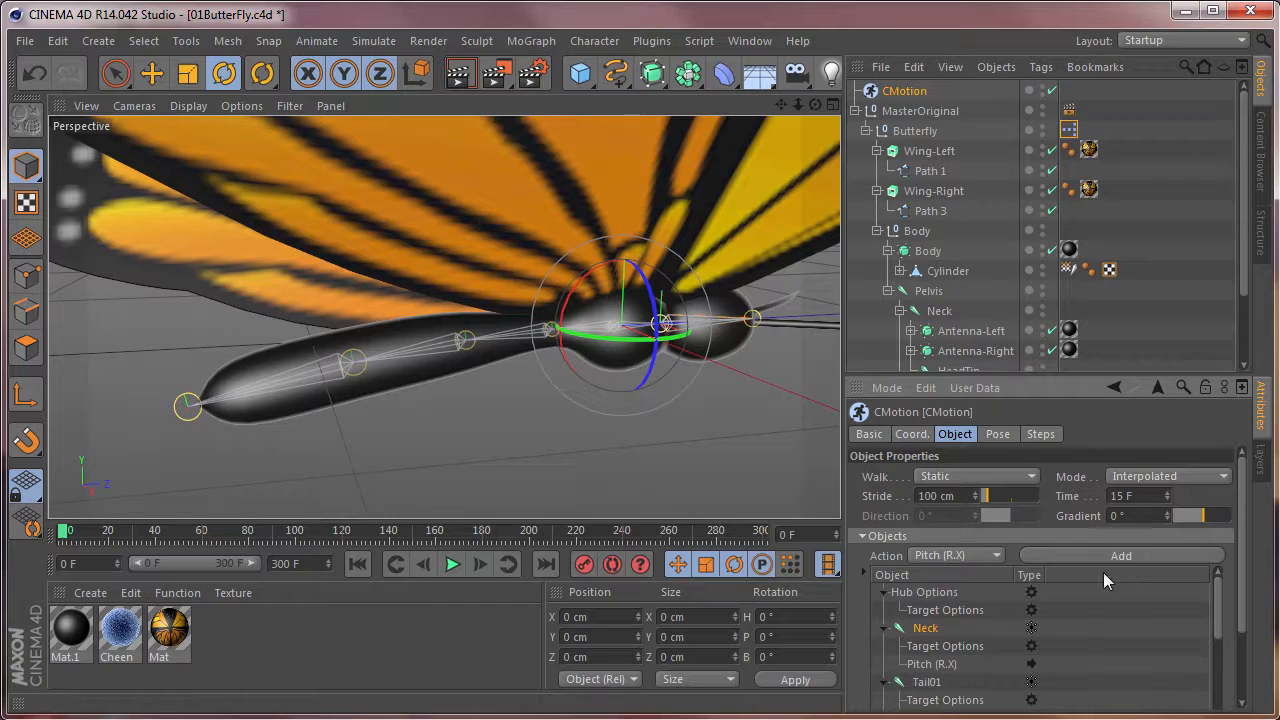
Lower the start point of the Neck's pitch curve to the minimum and set the pitch strength to 4°.
drag(1218, 628, 1216, 641)
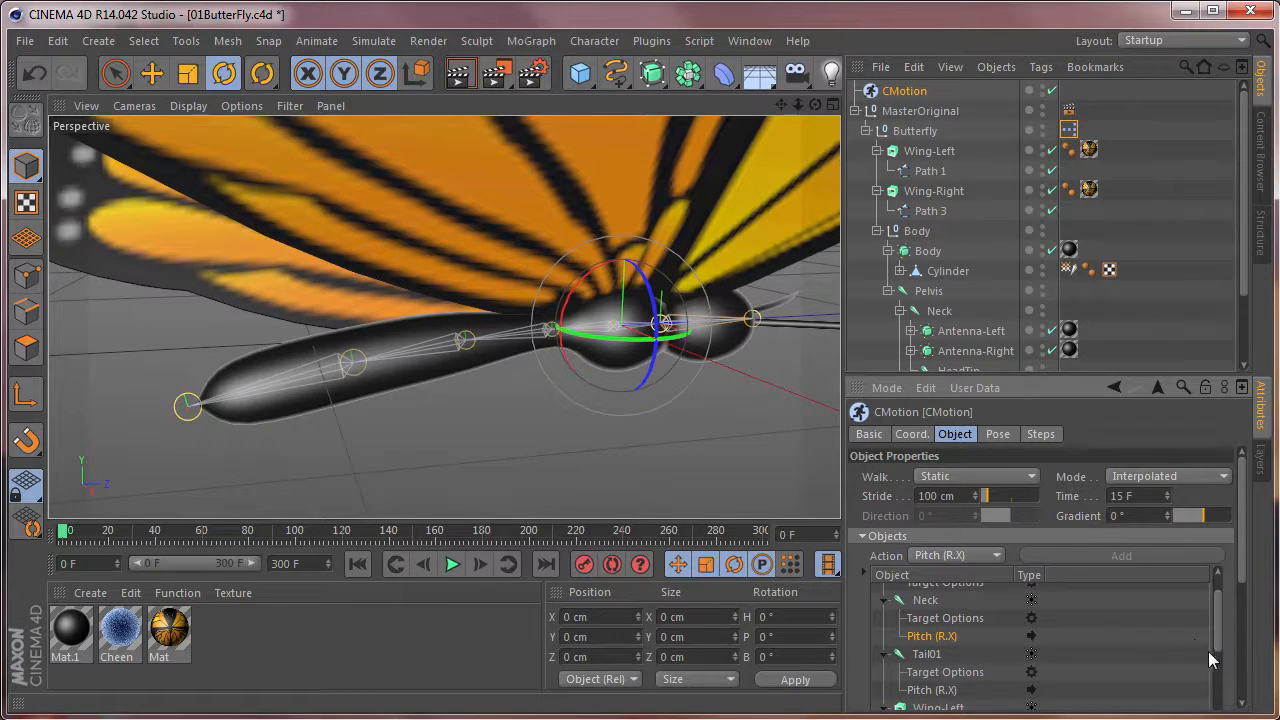
mouse_move(1216, 641)
mouse_down()
mouse_move(1216, 657)
mouse_move(1231, 631)
mouse_up()
drag(1247, 581, 1245, 698)
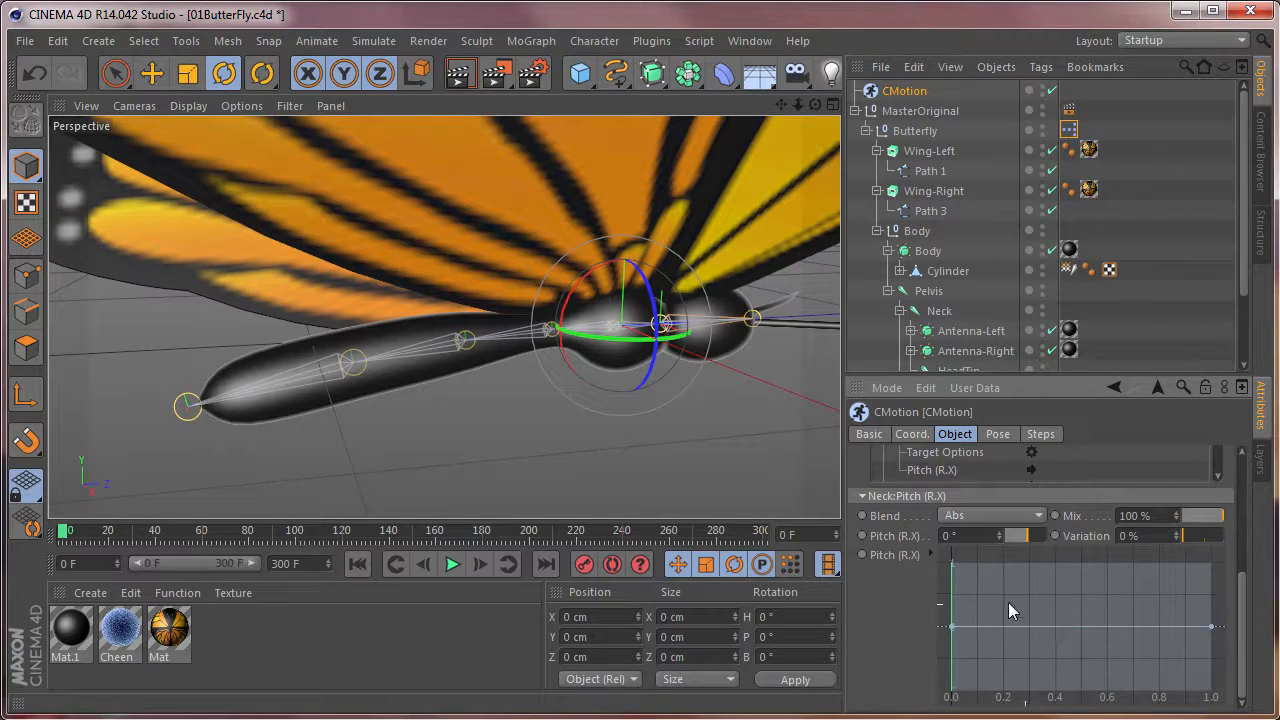
drag(955, 624, 929, 677)
click(955, 536)
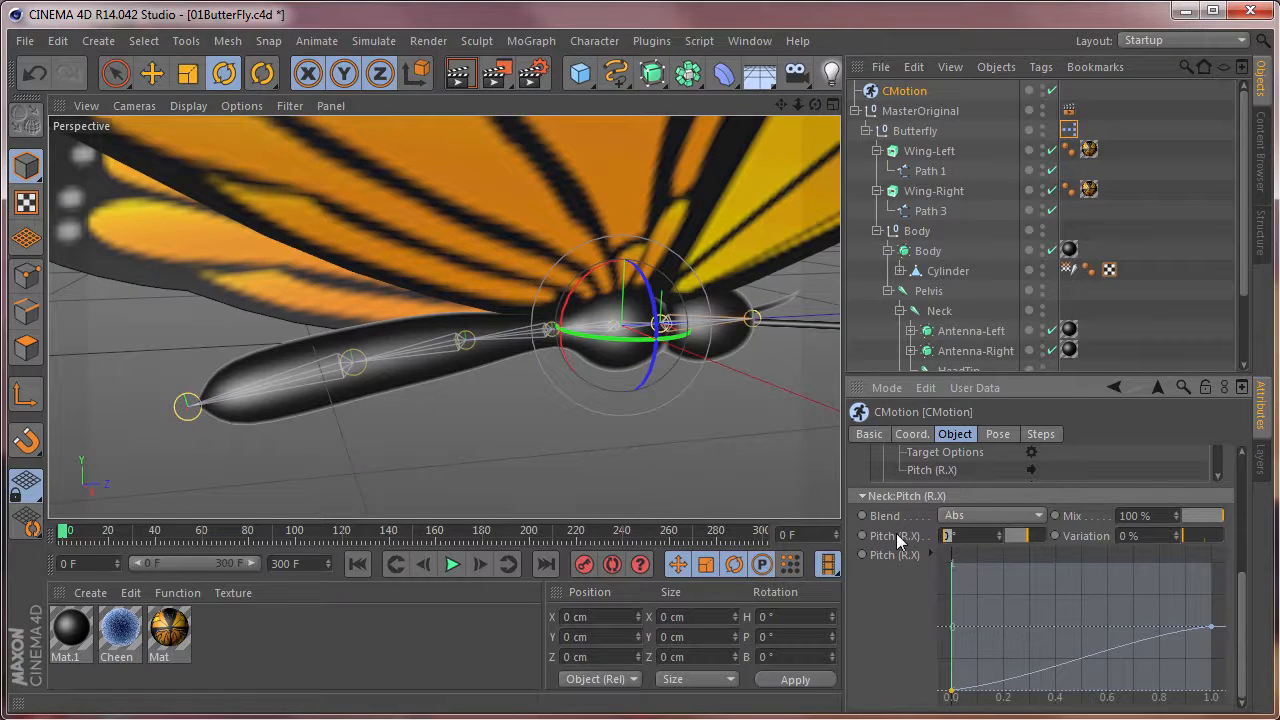
text(4)
key(Return)
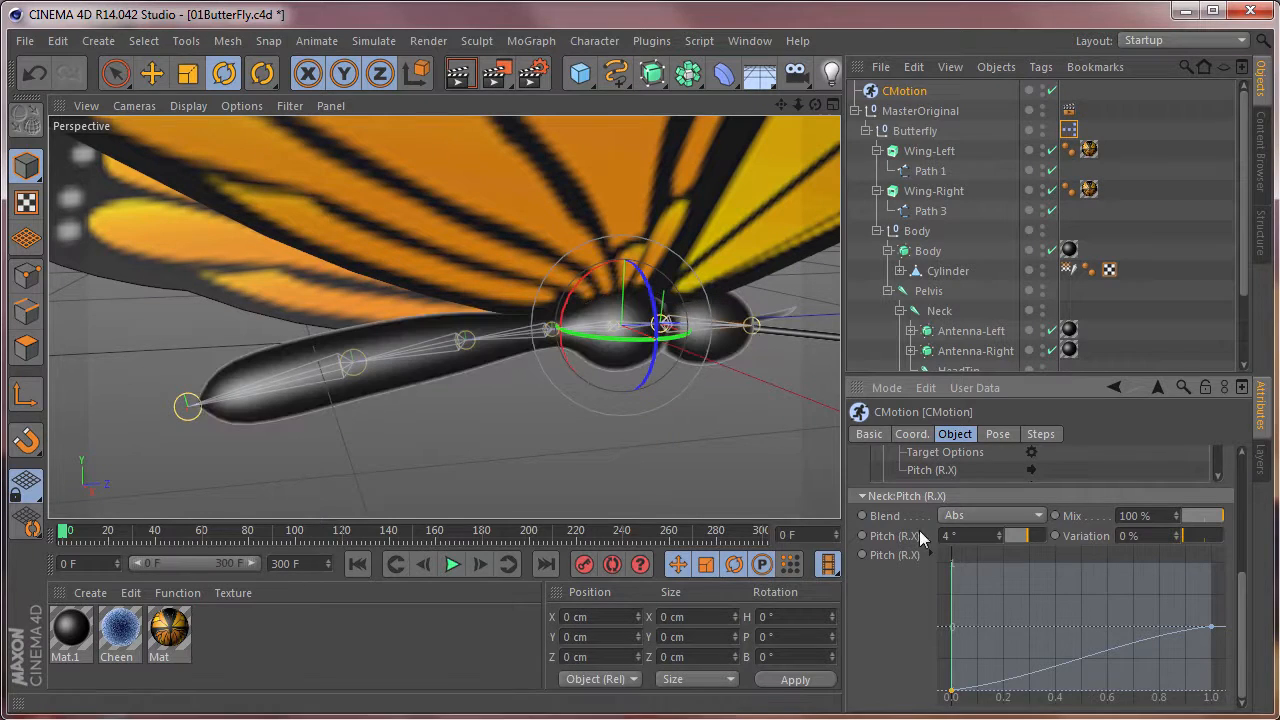
Add a midpoint at the maximum of the Neck's pitch curve and lower its end point to the minimum.
drag(1083, 665, 1083, 565)
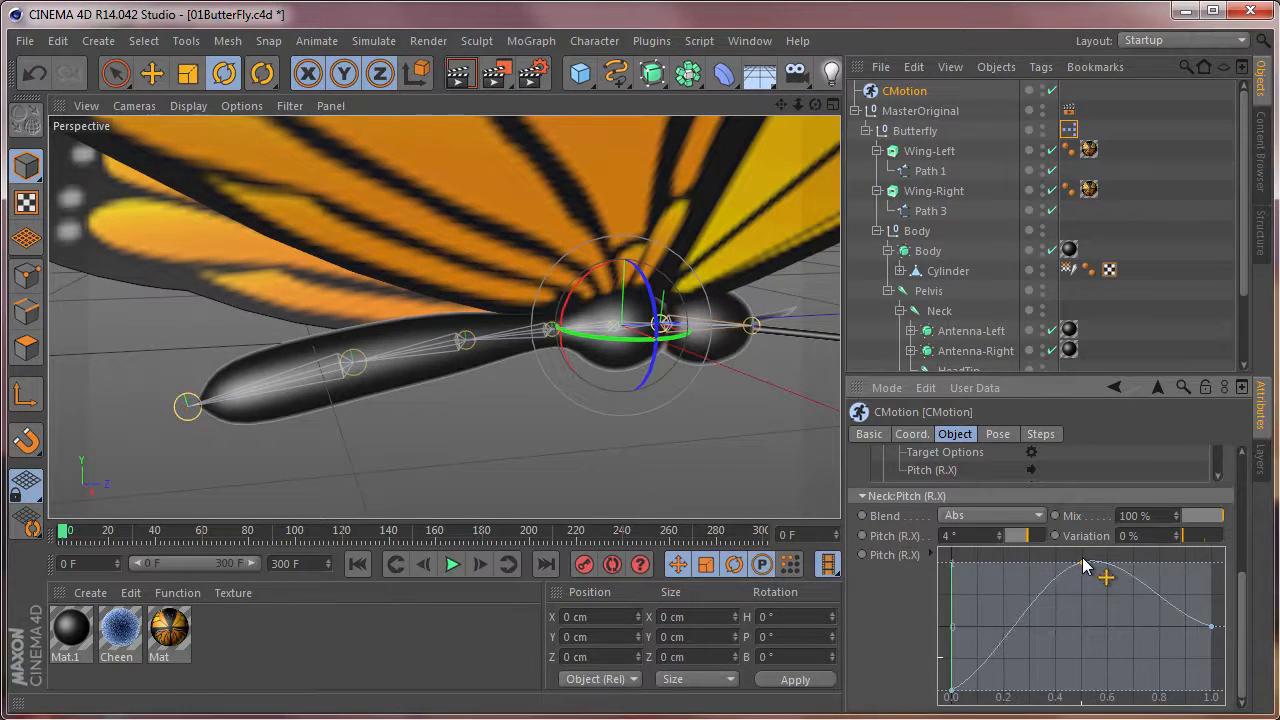
drag(1243, 621, 1241, 706)
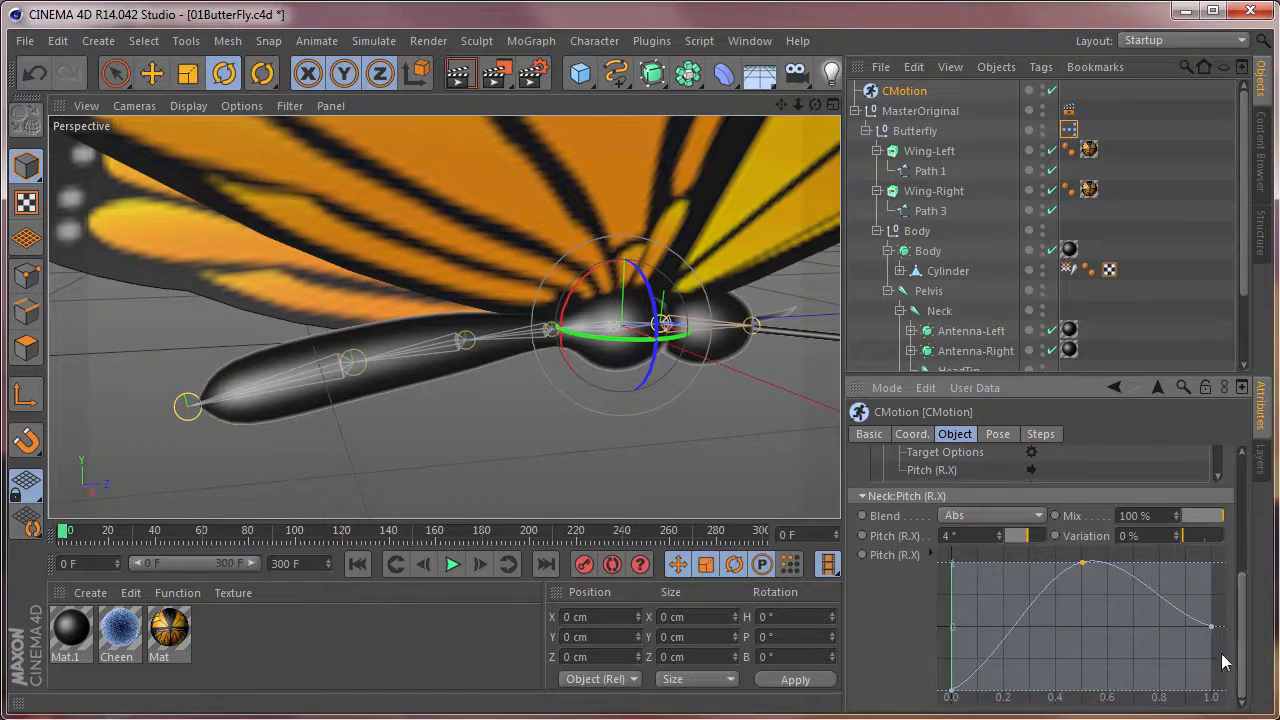
drag(1212, 629, 1227, 702)
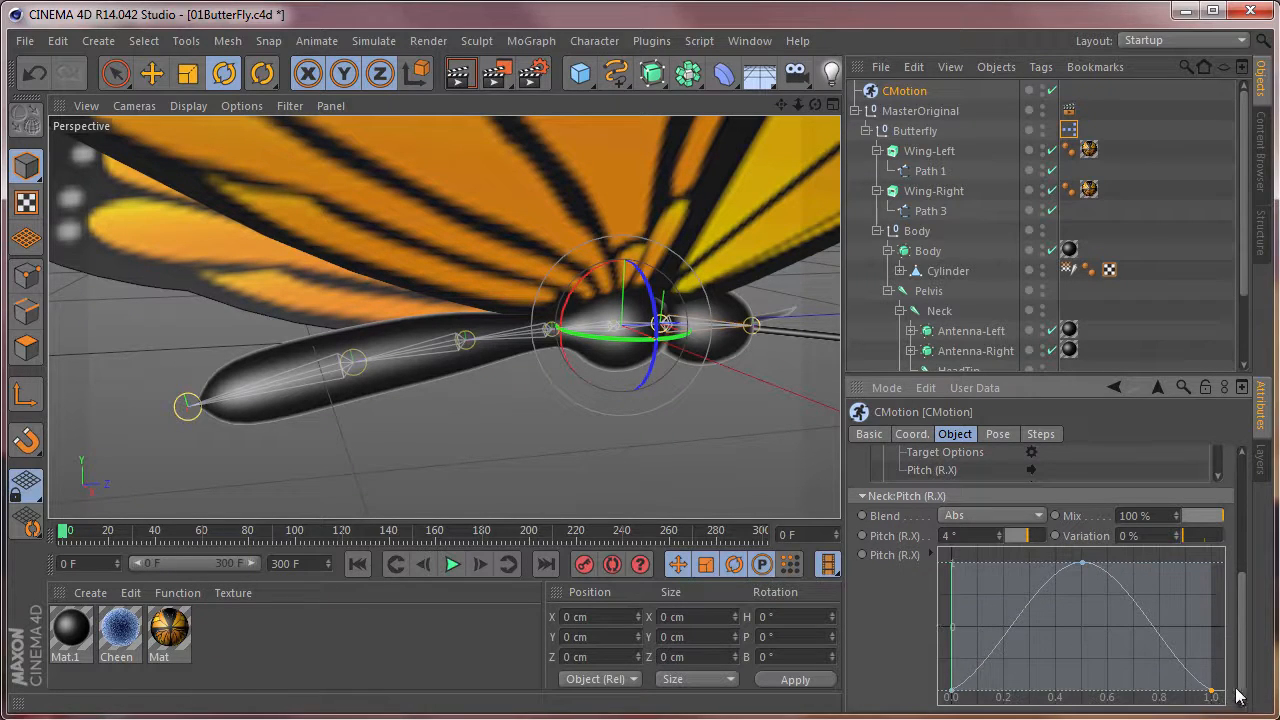
Set all points of the Neck's pitch curve to Spline interpolation.
drag(940, 553, 1227, 706)
click(932, 556)
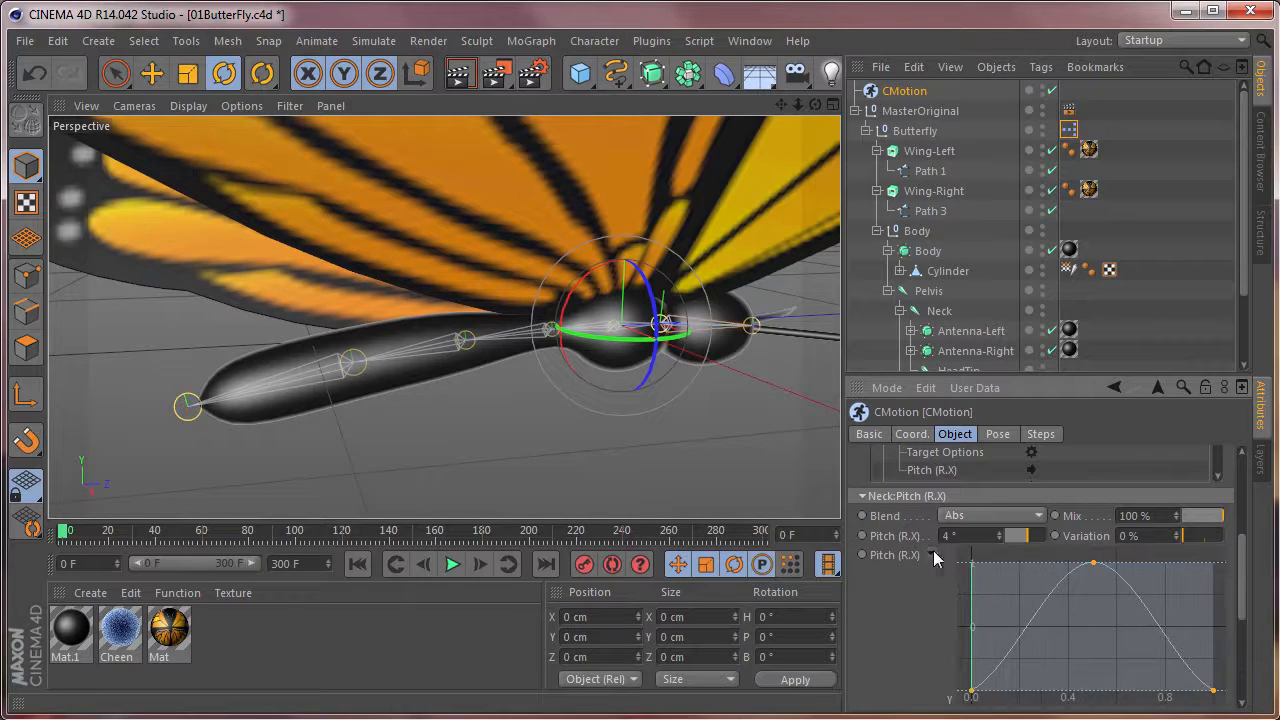
drag(1240, 584, 1241, 632)
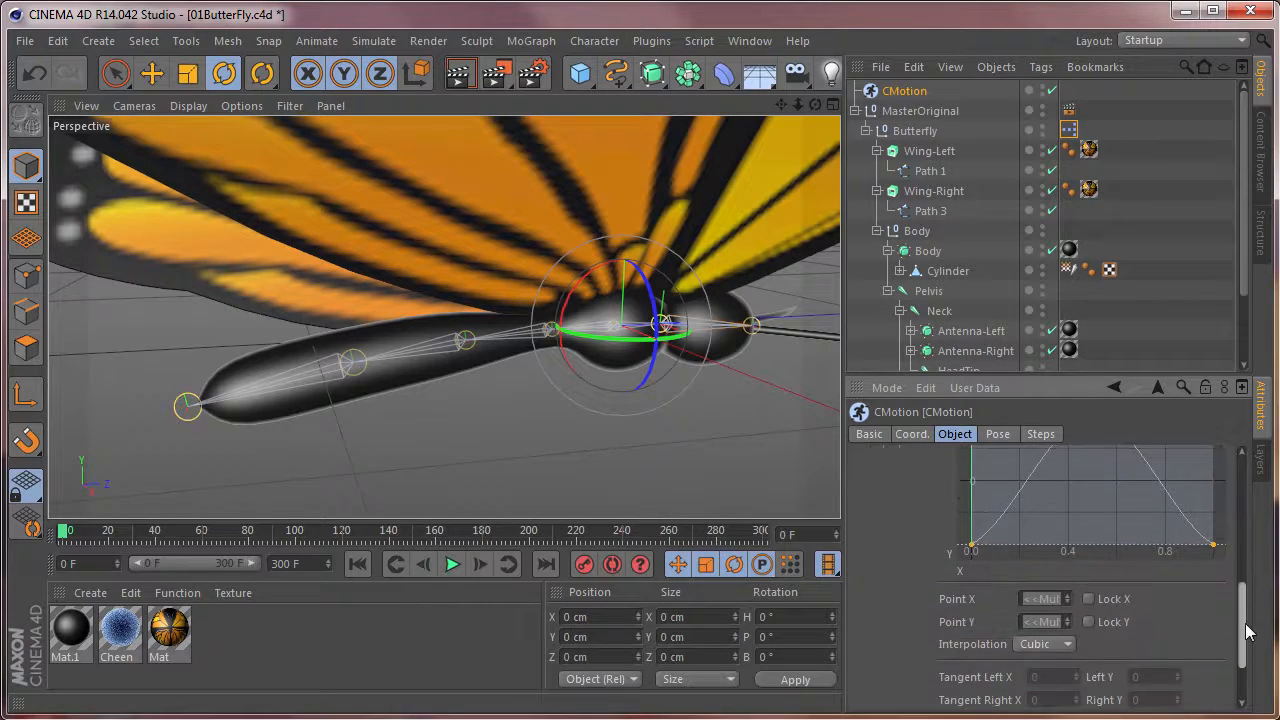
click(1045, 645)
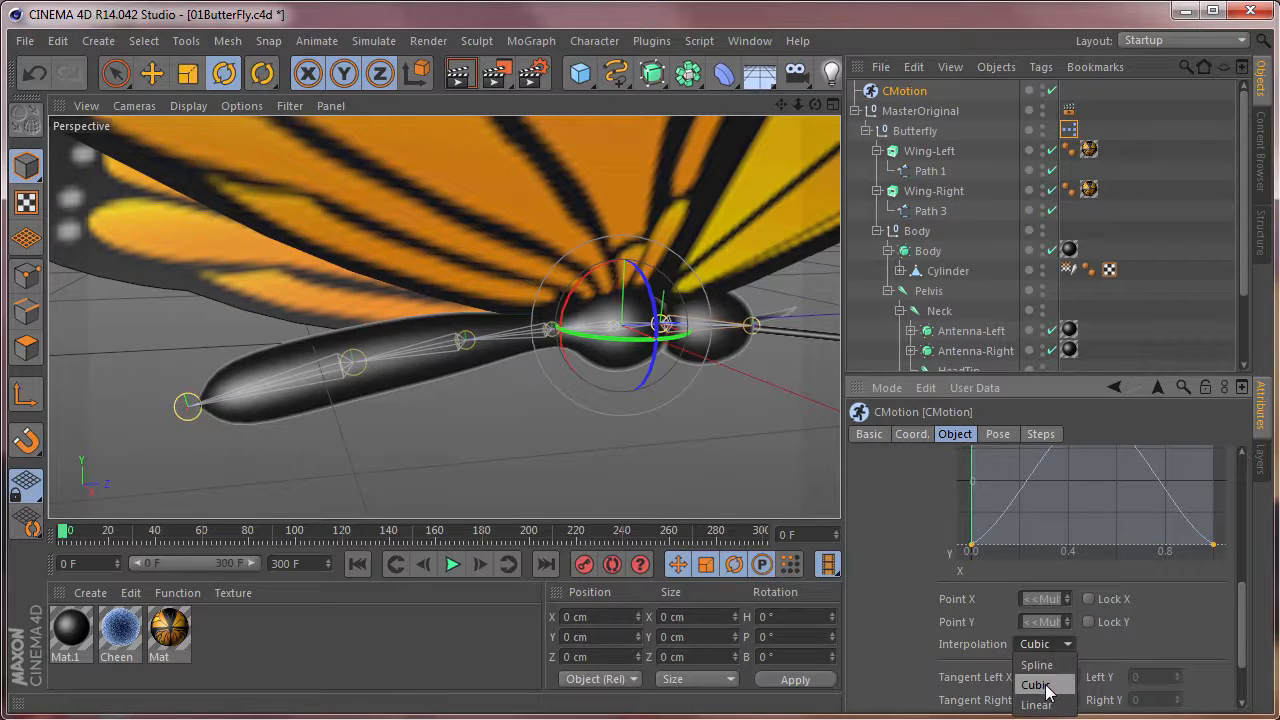
click(1056, 667)
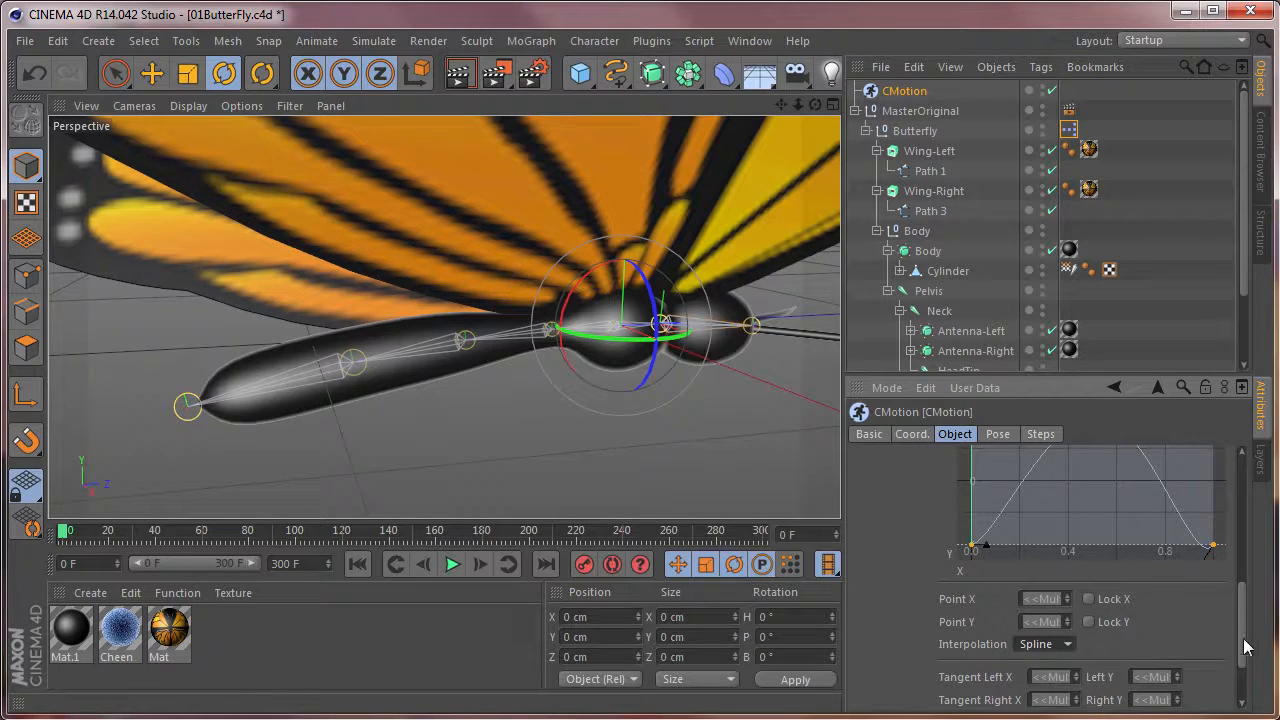
Link the end tangents of the Neck's Pitch (R.X) curve and level the tangent at its midpoint.
drag(1245, 647, 1249, 632)
right_click(1097, 517)
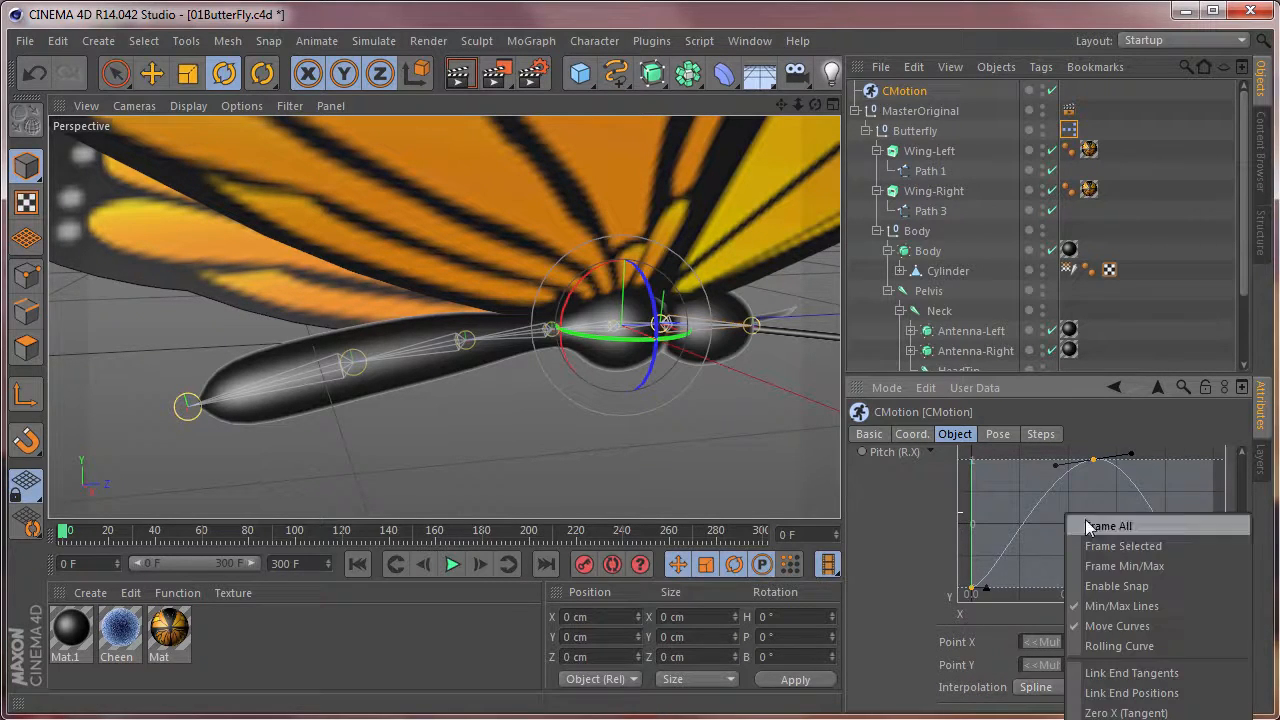
click(1150, 677)
right_click(1104, 562)
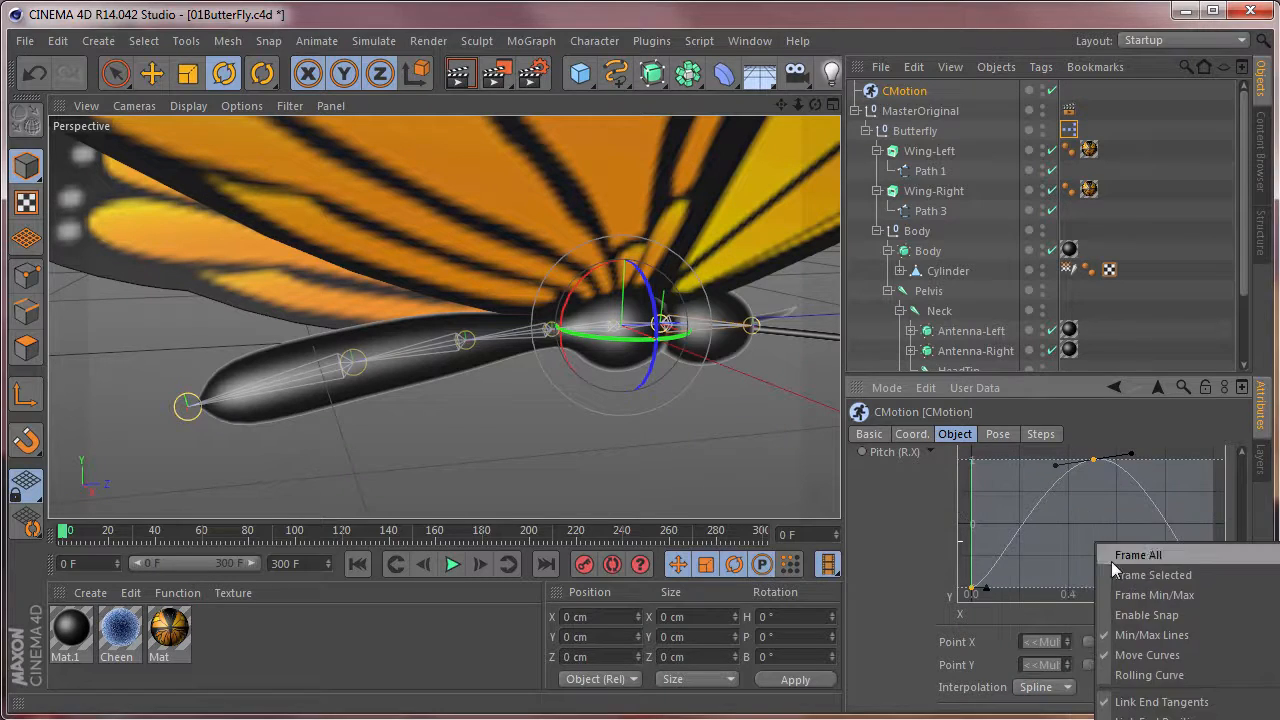
click(1162, 700)
drag(1130, 456, 1131, 461)
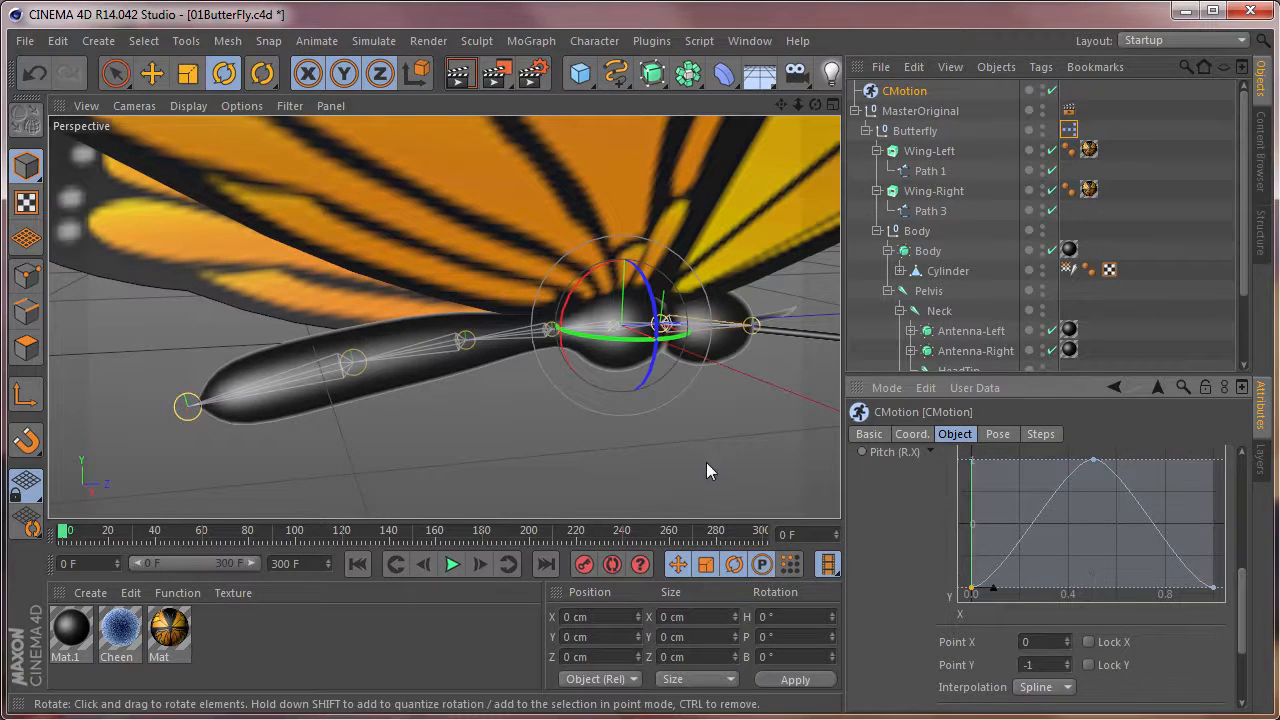
Deselect everything, view the butterfly from the front and play back the flapping animation to check it.
click(711, 426)
scroll(711, 426, down, 5)
alt+drag(747, 362, 590, 388)
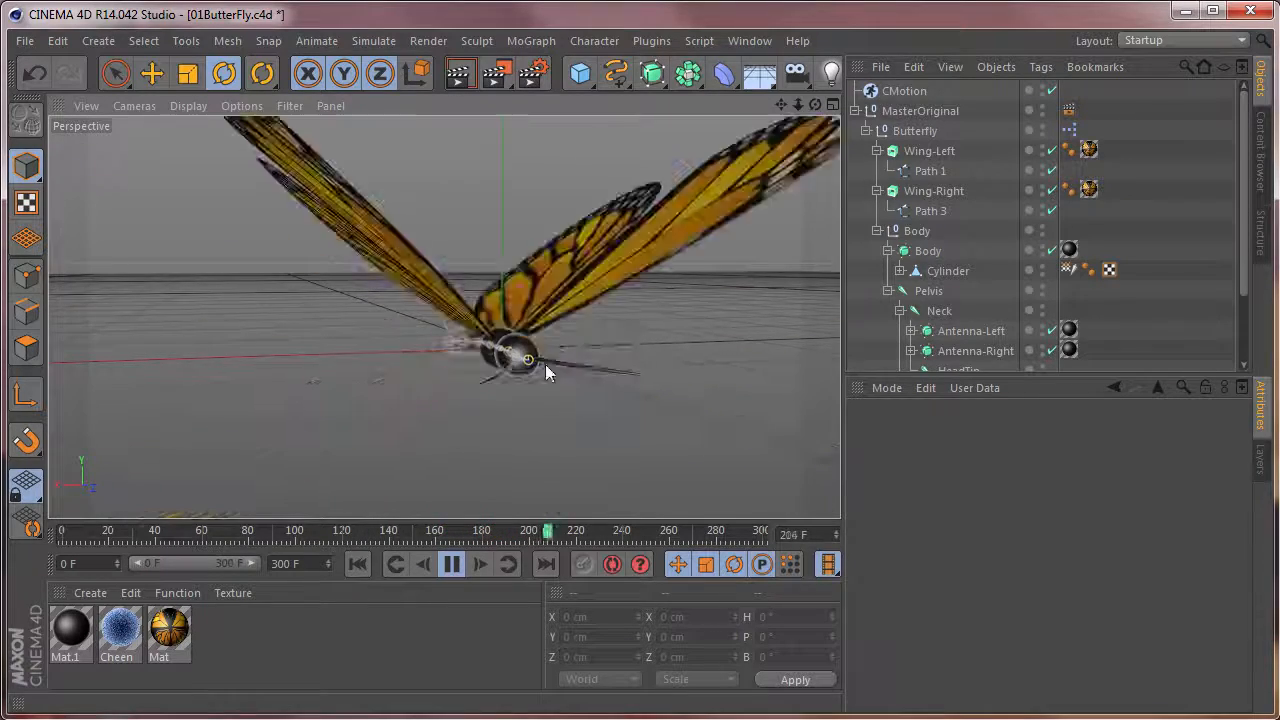
click(451, 564)
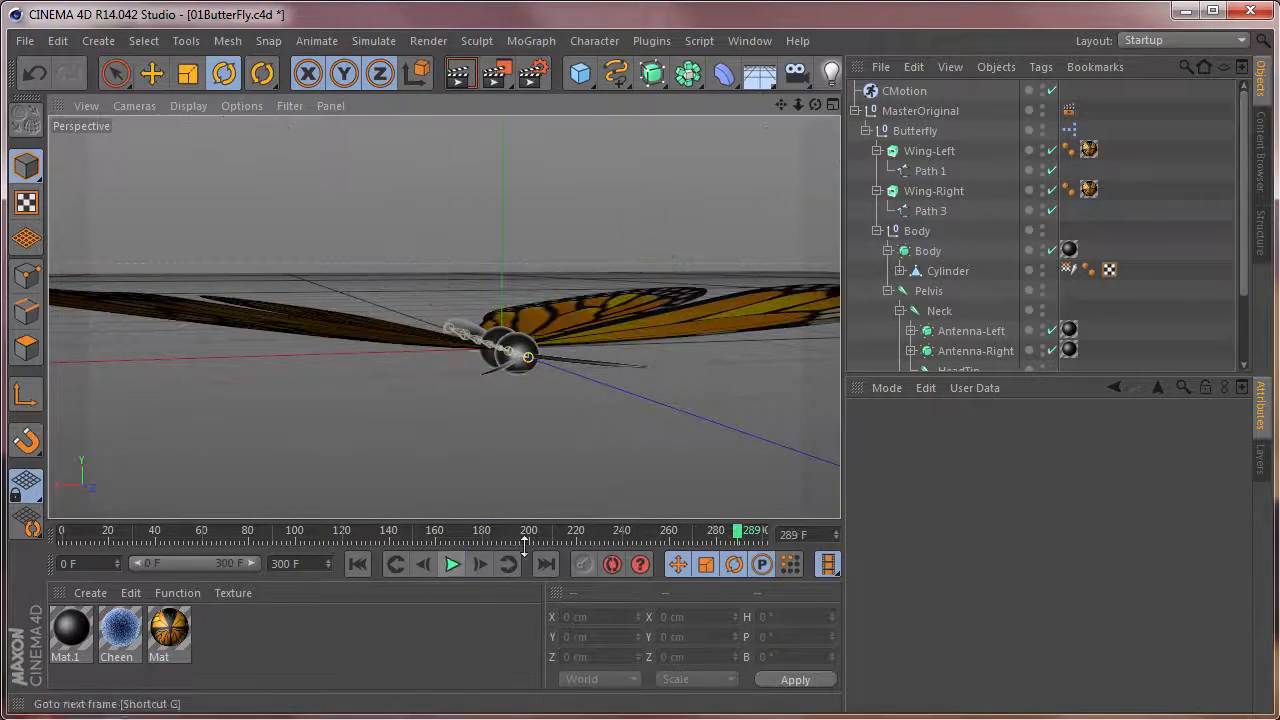
Load the CMotion (T-REX).c4d example from the Studio Character presets and play its animation.
click(1262, 160)
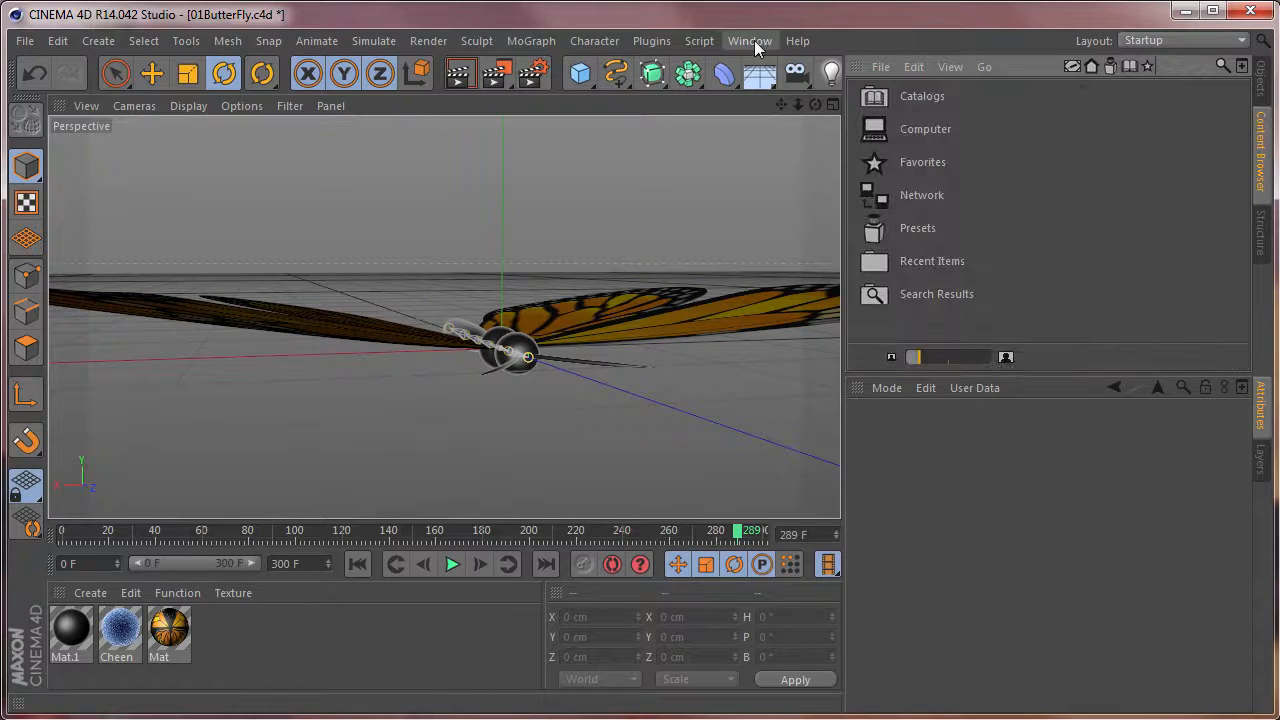
click(752, 41)
click(754, 40)
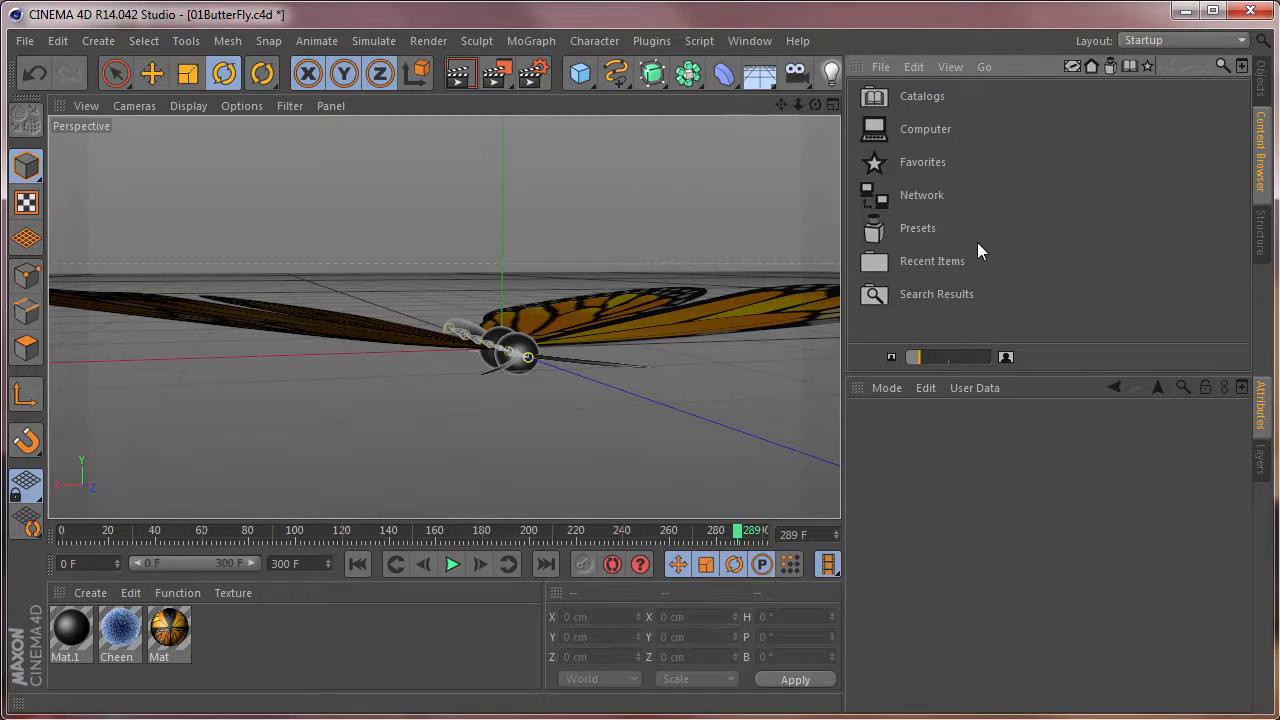
double_click(915, 231)
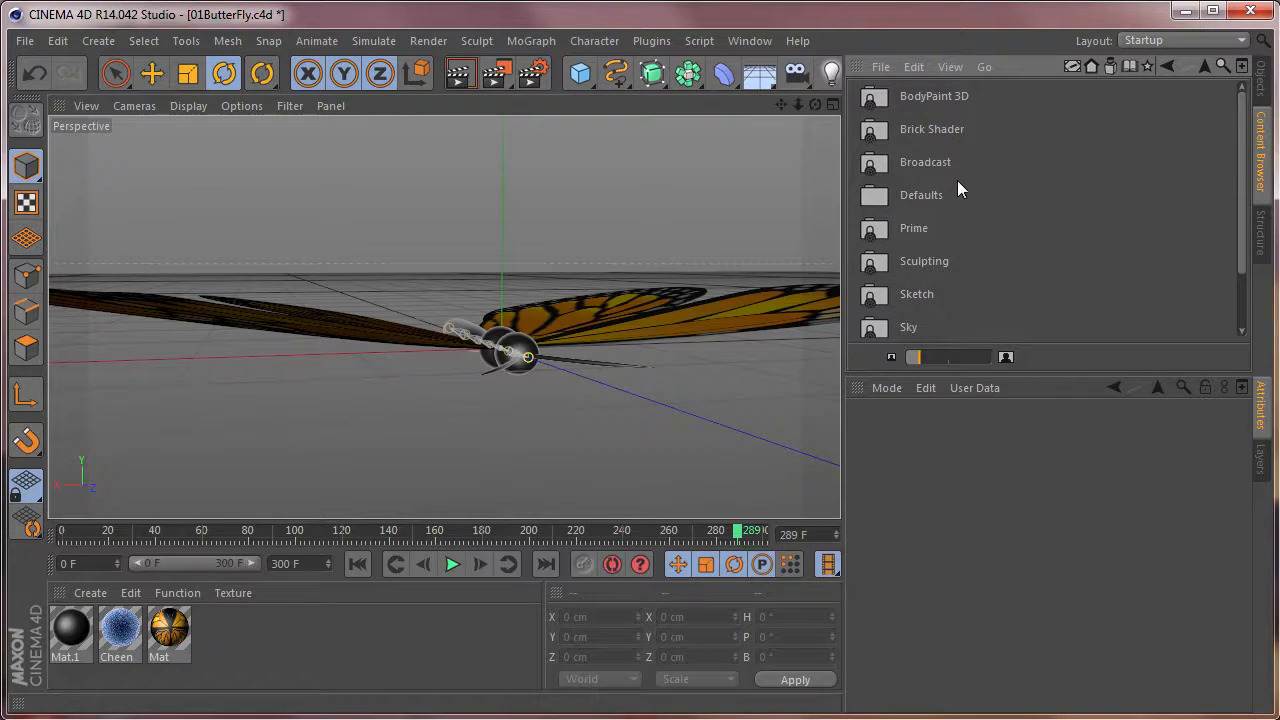
scroll(957, 185, down, 2)
double_click(921, 300)
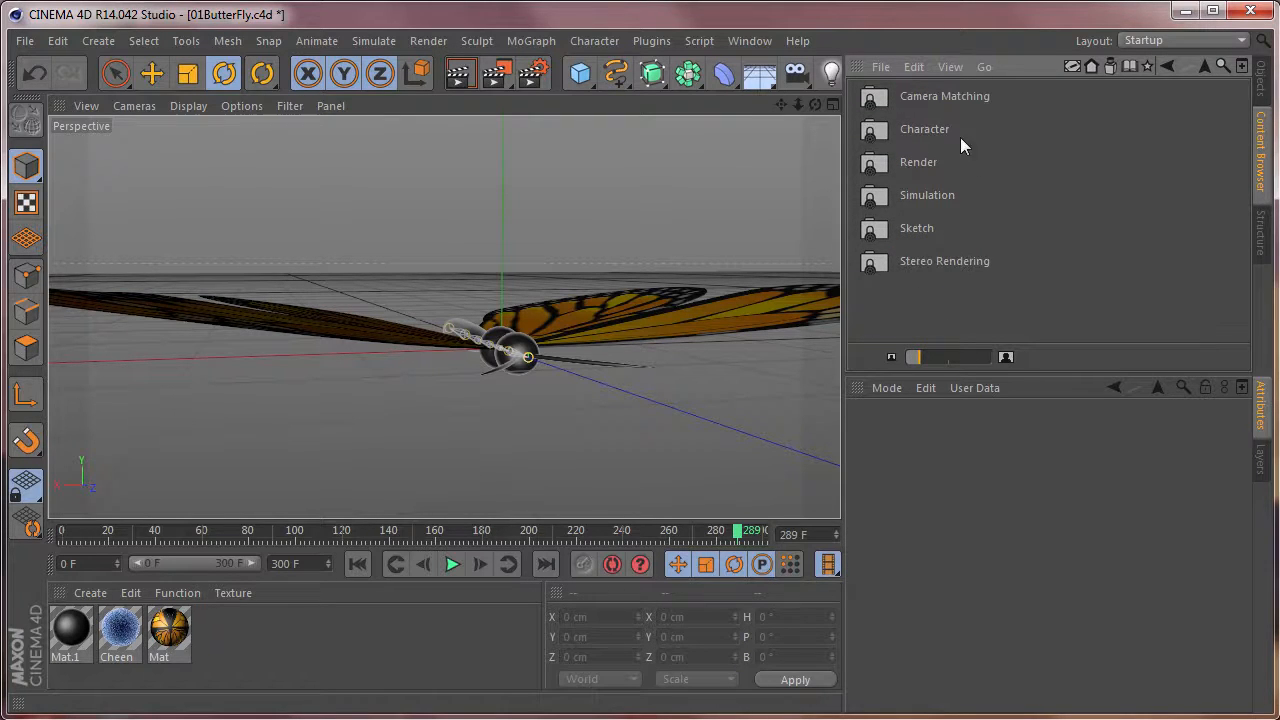
scroll(1014, 176, up, 5)
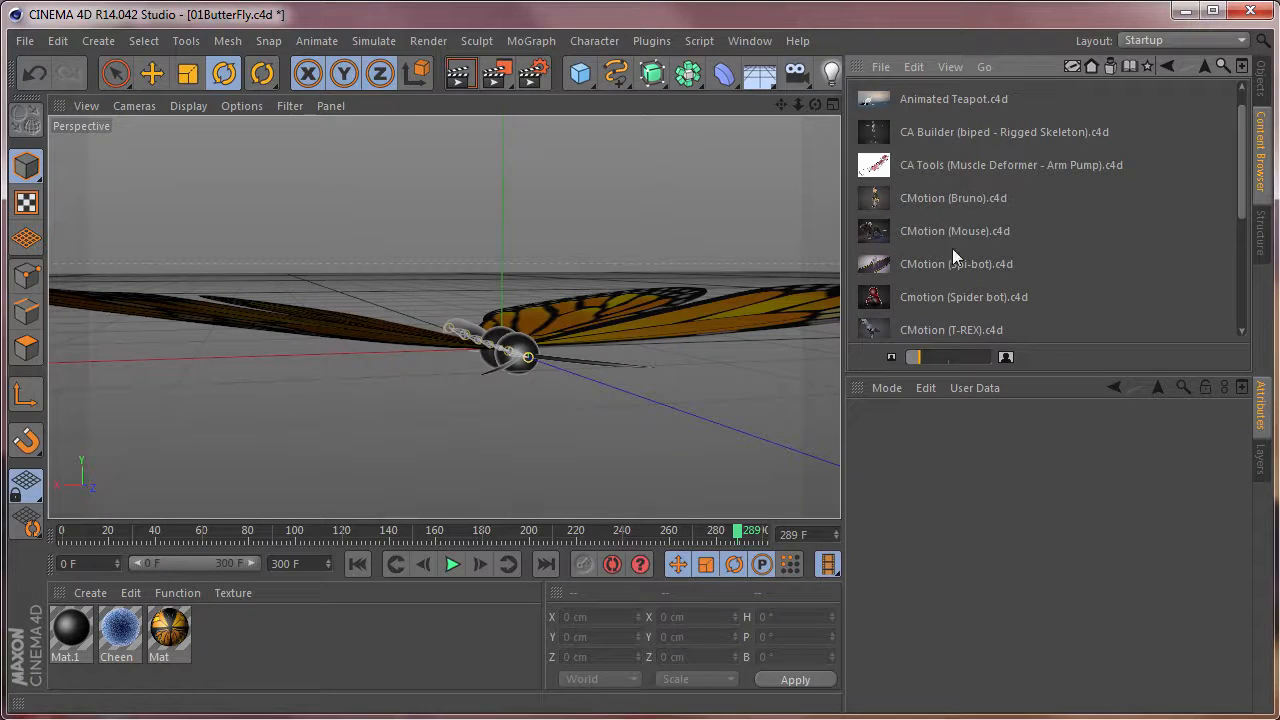
scroll(946, 277, down, 3)
double_click(949, 211)
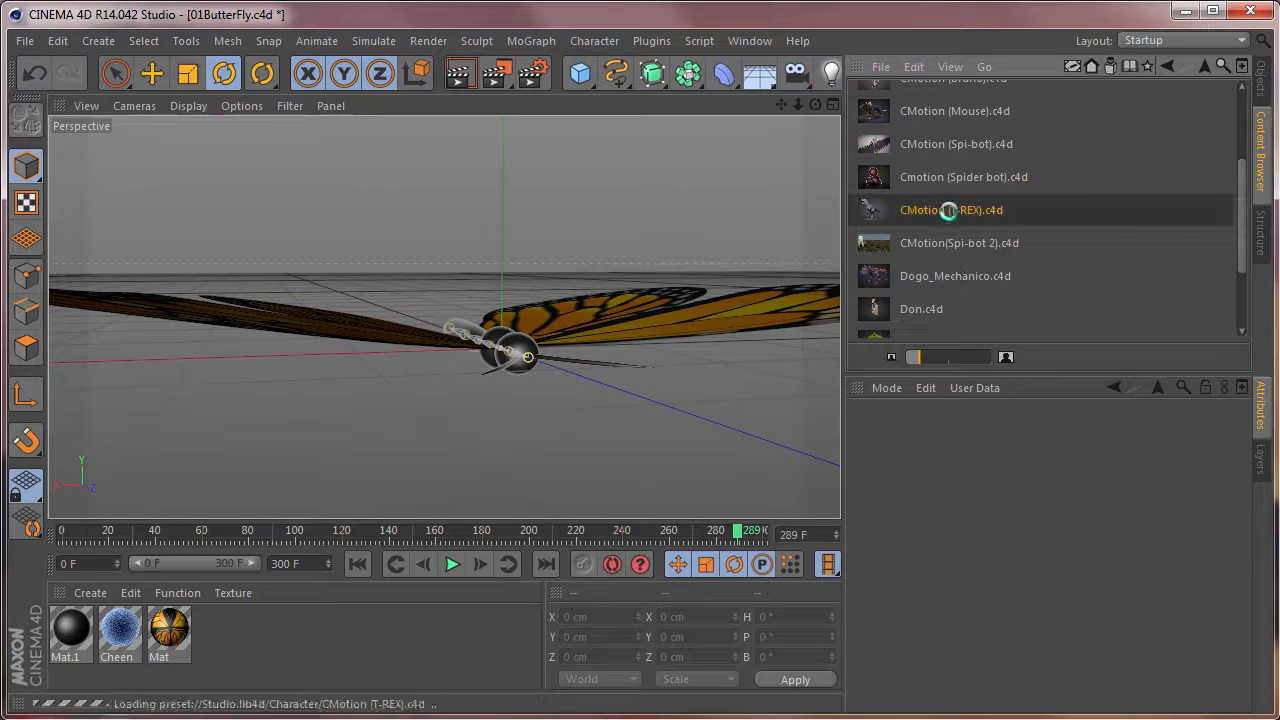
key(F8)
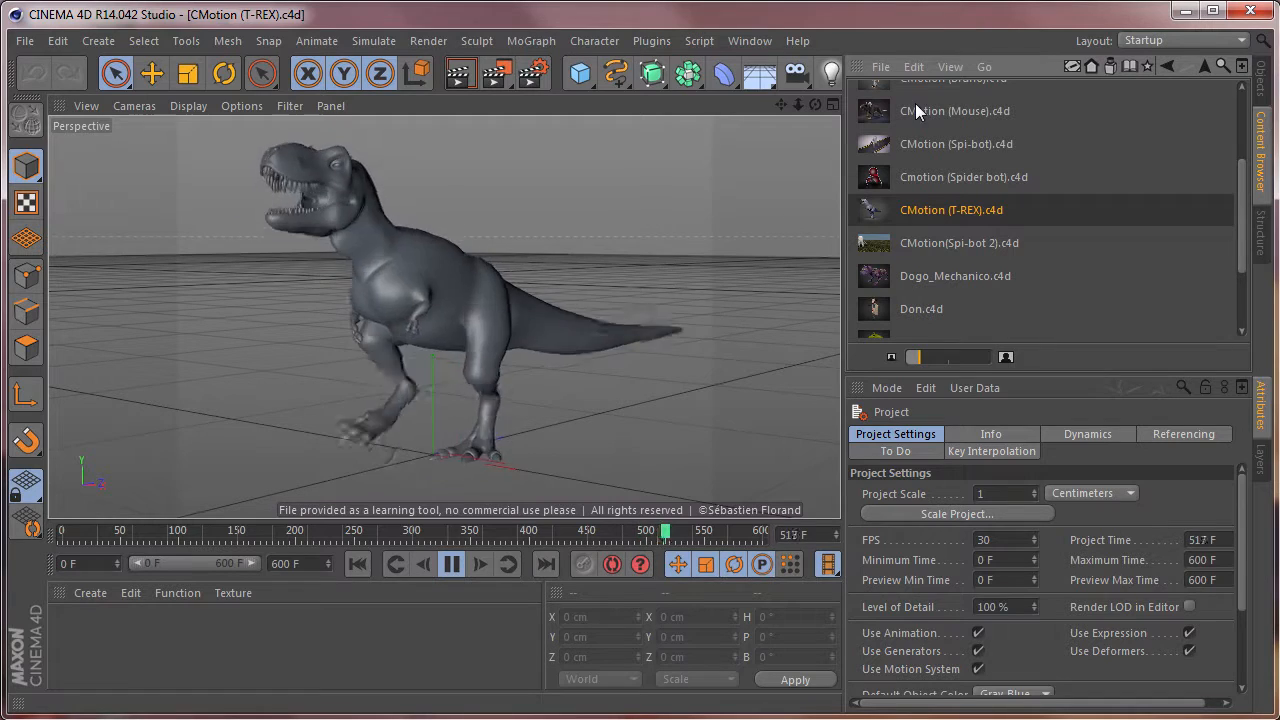
Inspect the T-Rex's controllers and joints up close using the layer visibility settings, and hide the Joints layer.
click(740, 41)
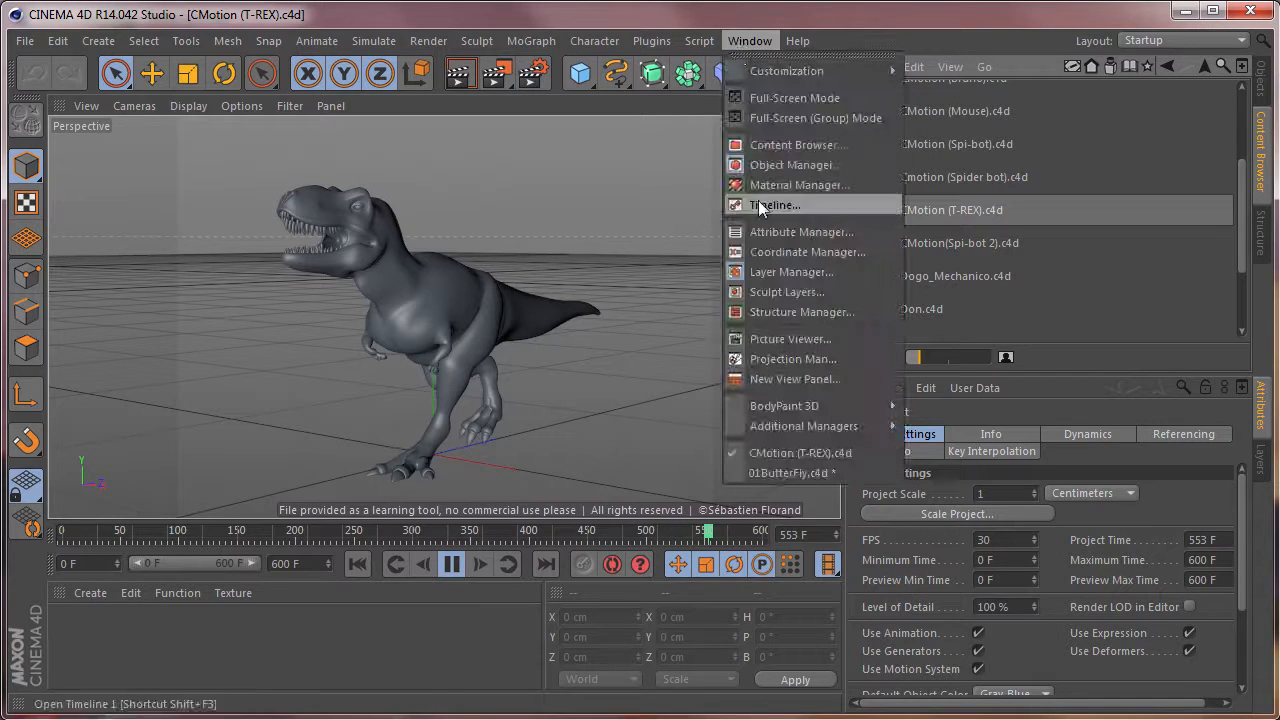
click(783, 271)
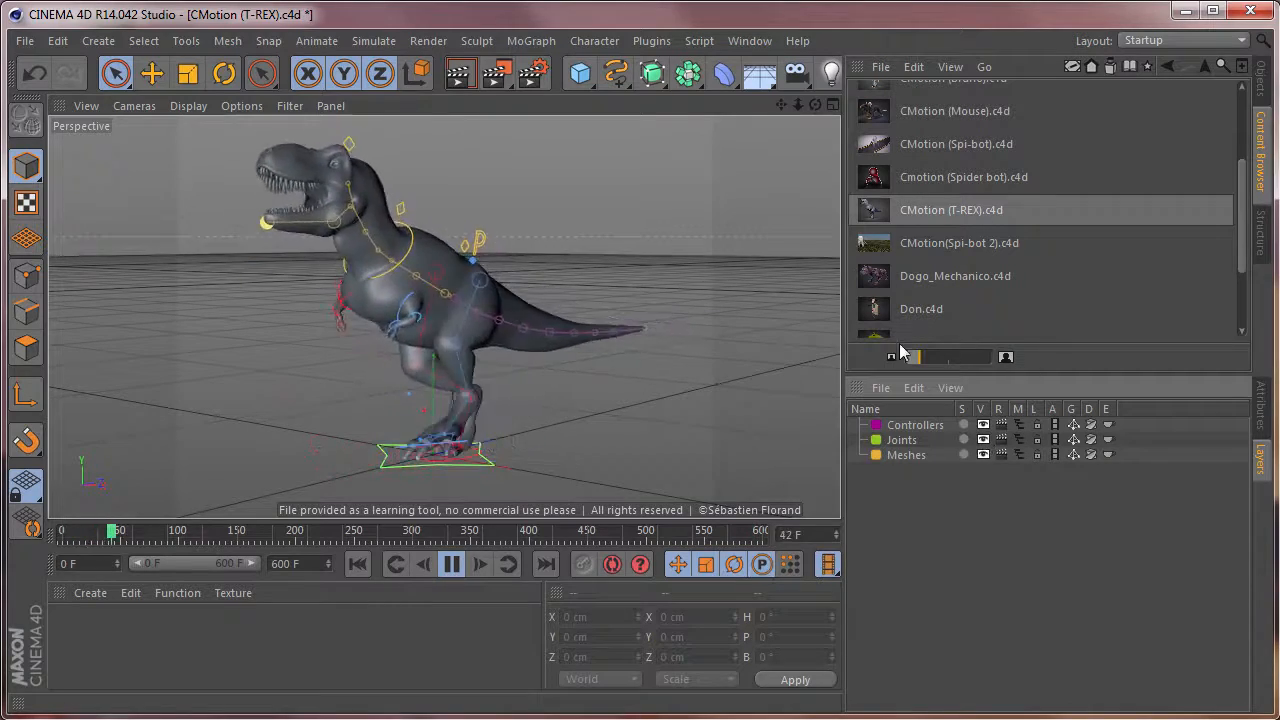
alt+drag(492, 361, 553, 322)
scroll(259, 351, up, 3)
scroll(472, 376, up, 3)
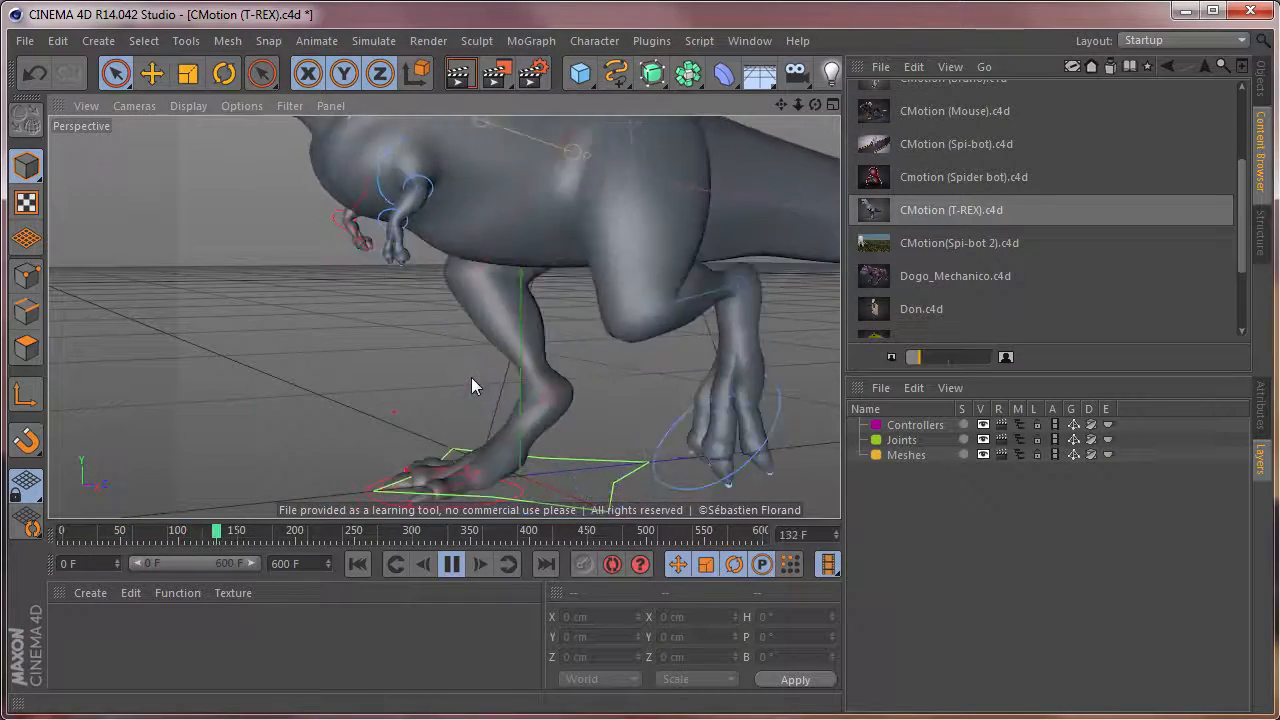
click(984, 440)
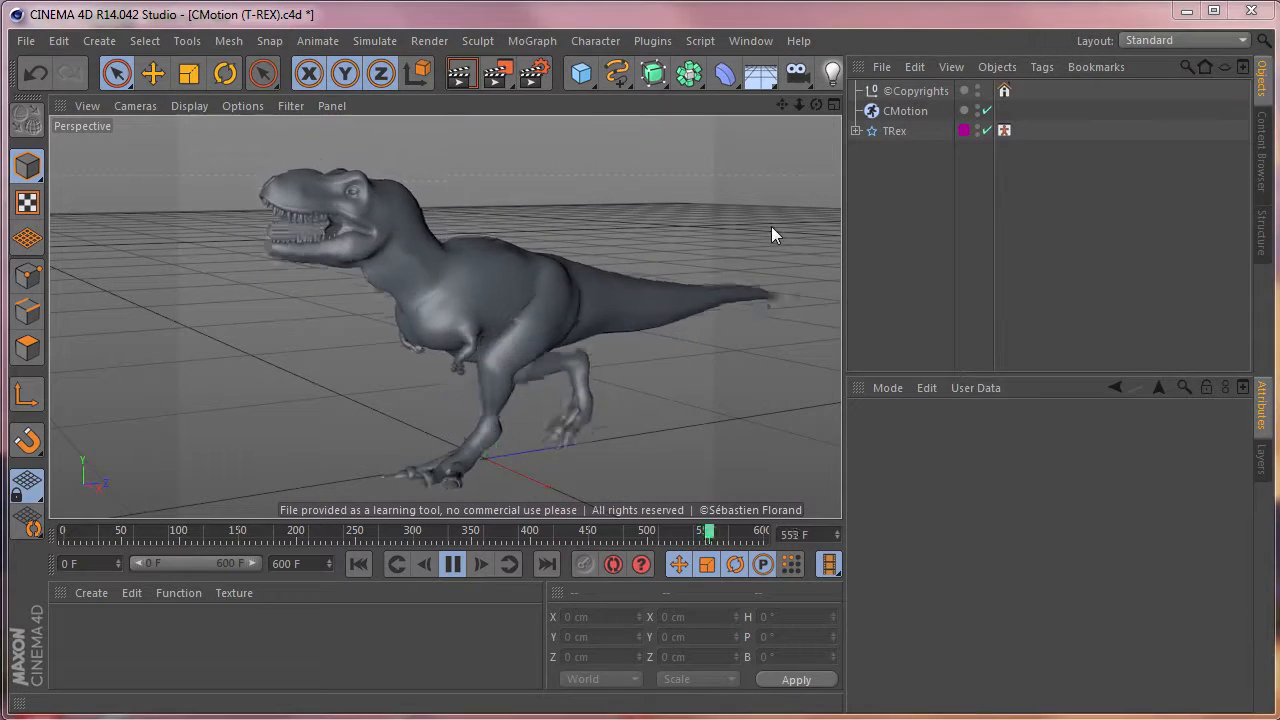
Examine the Head's Roll (R.Z) action, its strength and its curve in the T-Rex's CMotion object.
click(905, 110)
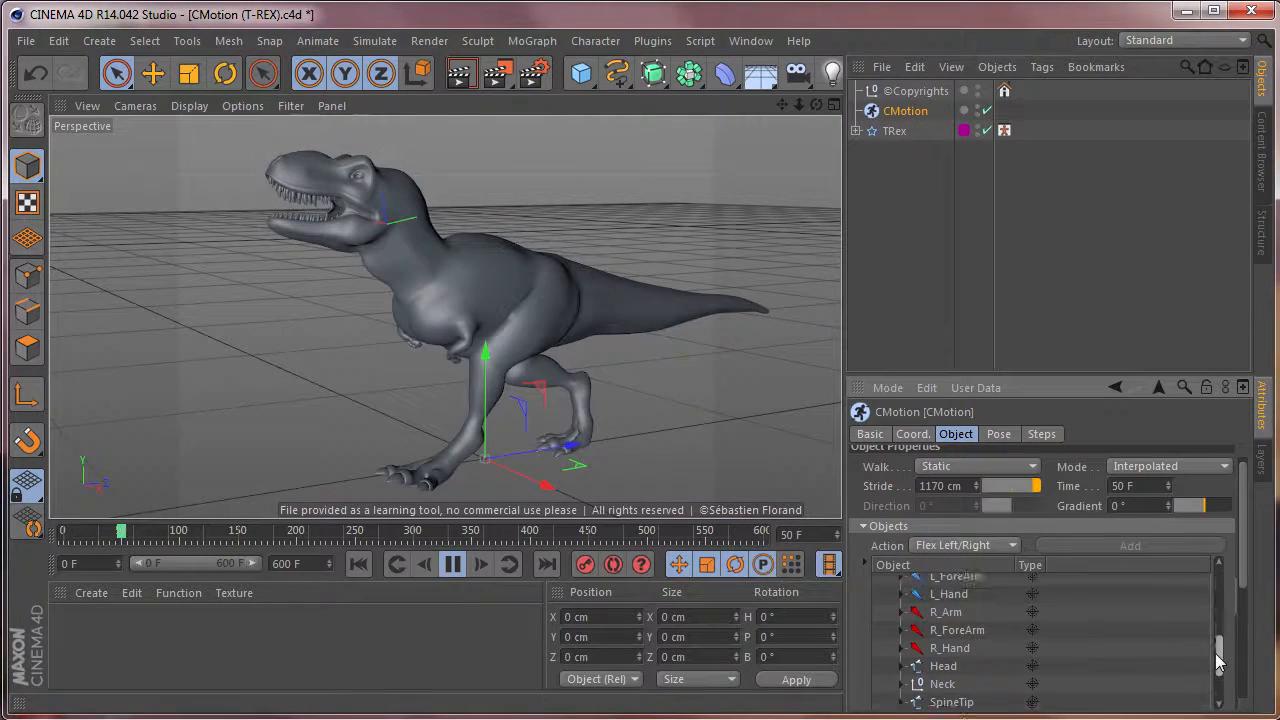
mouse_move(1220, 640)
mouse_down()
mouse_move(1223, 565)
mouse_move(1220, 663)
mouse_up()
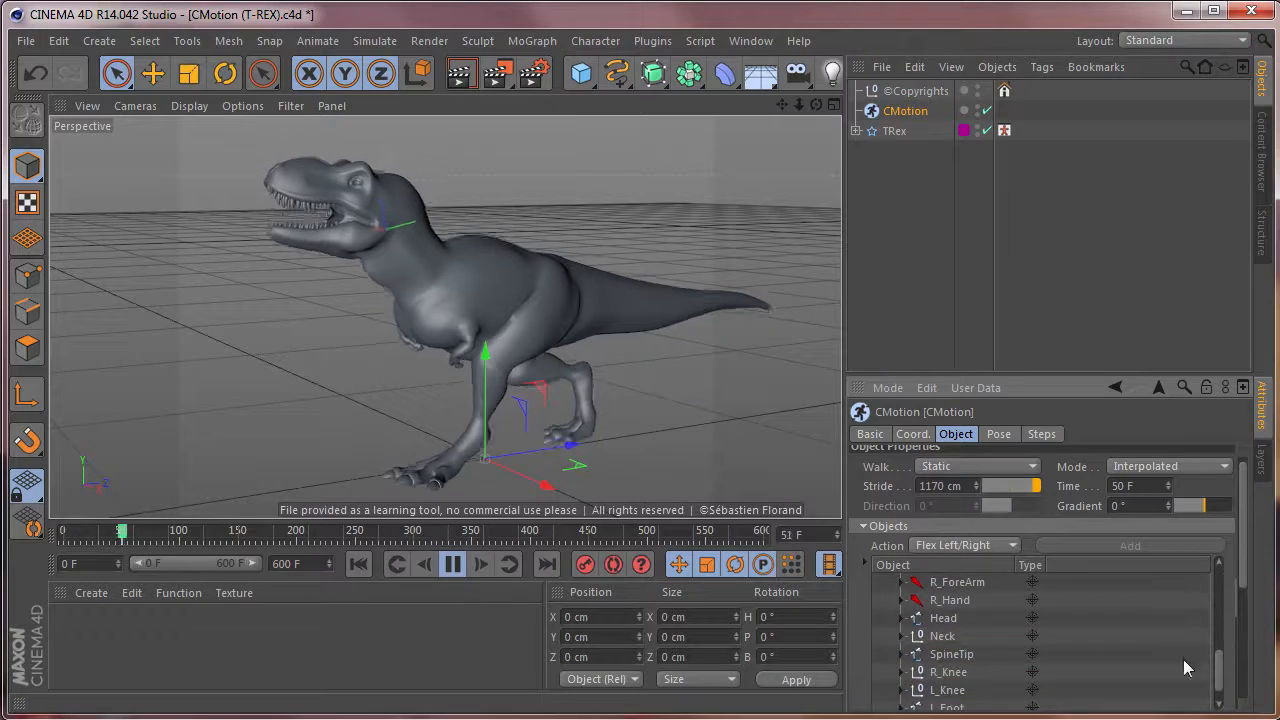
click(943, 618)
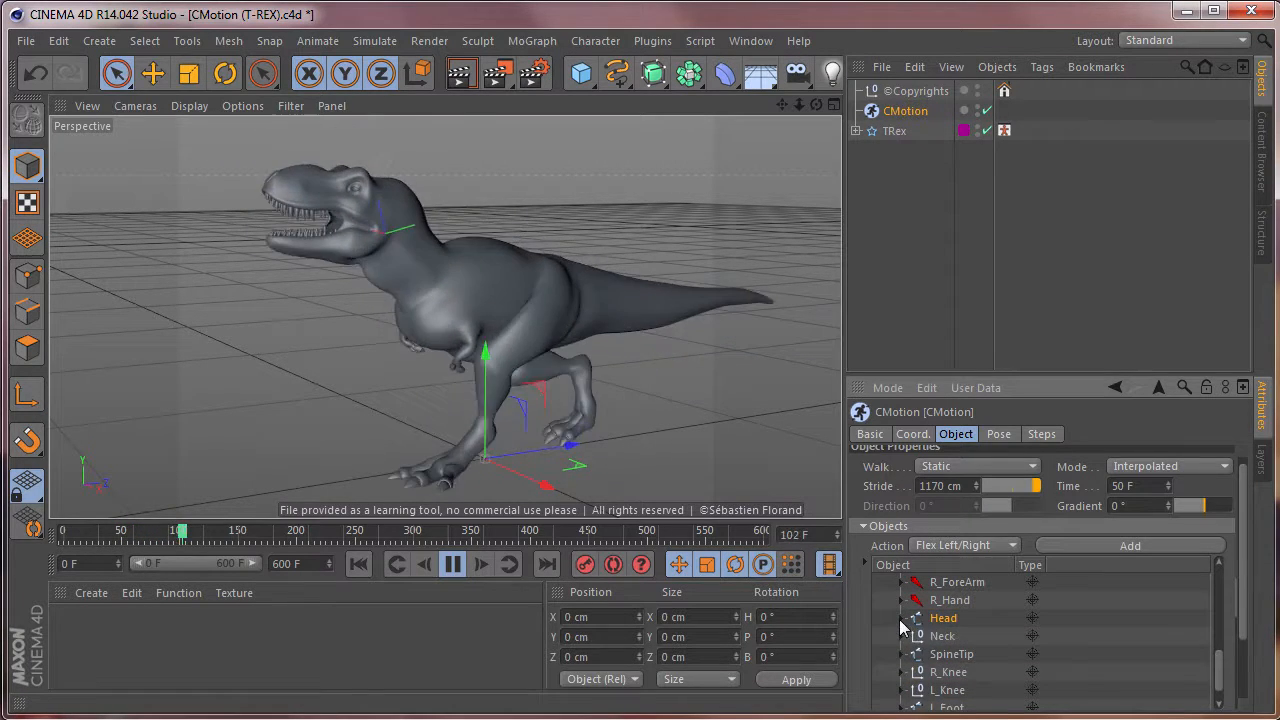
click(903, 618)
drag(1218, 647, 1219, 652)
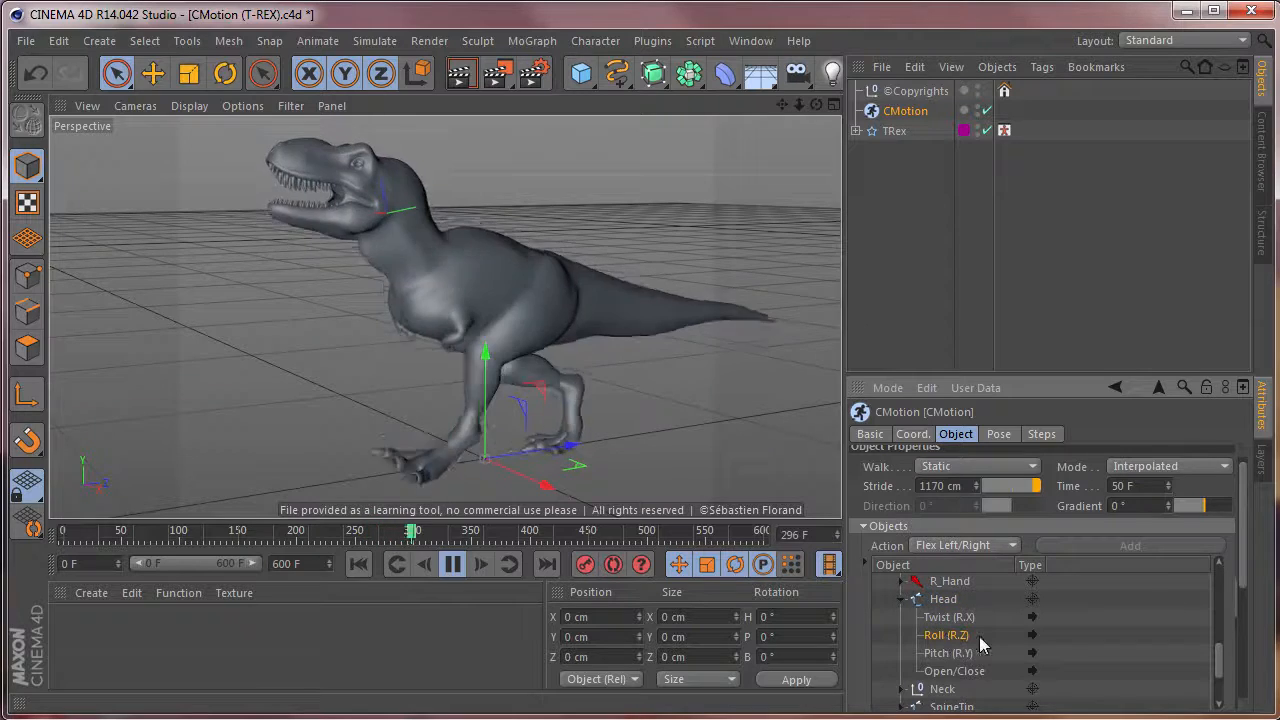
drag(1245, 587, 1262, 660)
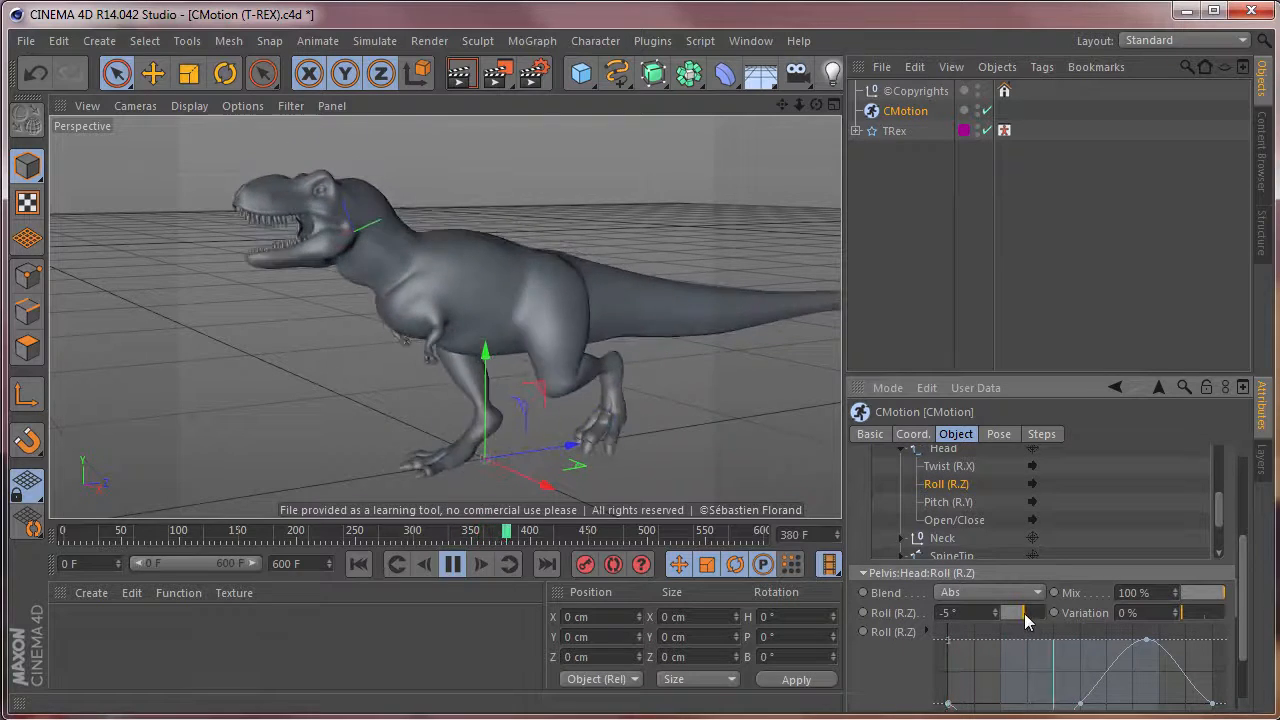
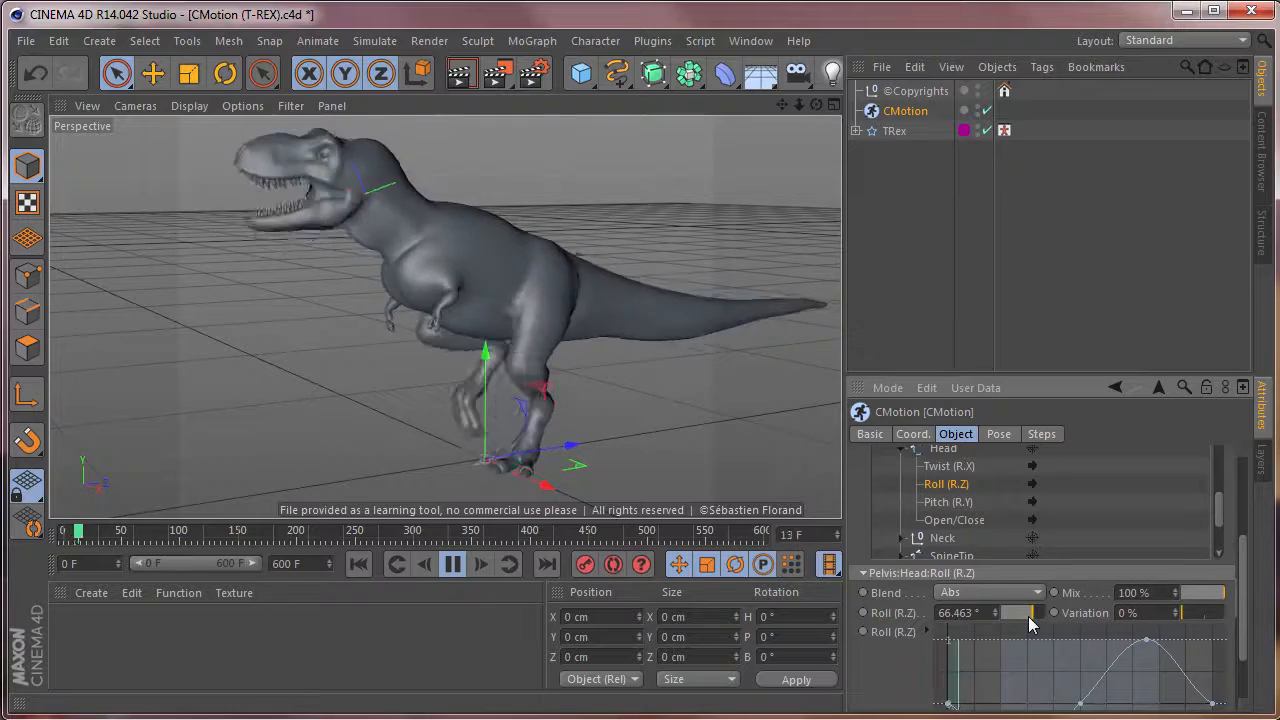
Undo the Head's last Roll (R.Z) changes, and try raising its Pitch (R.Y) strength to 67.036° before reverting it.
key(ctrl+z)
key(ctrl+z)
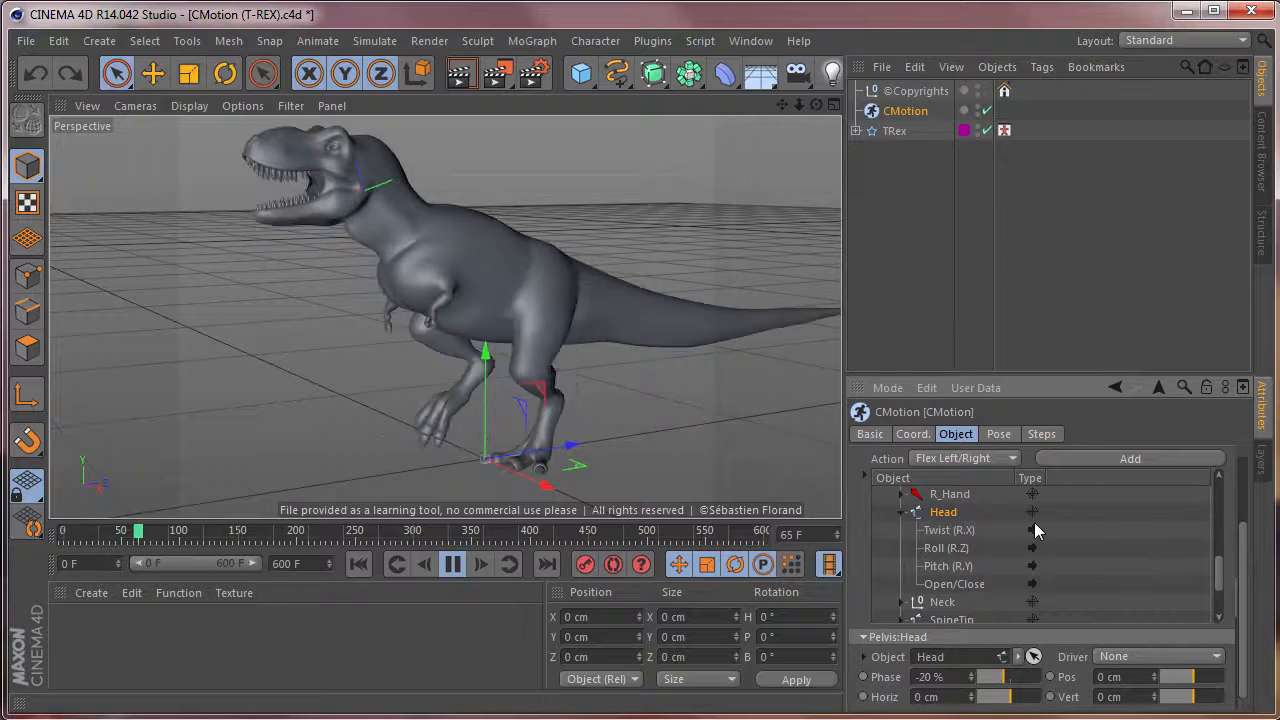
click(949, 566)
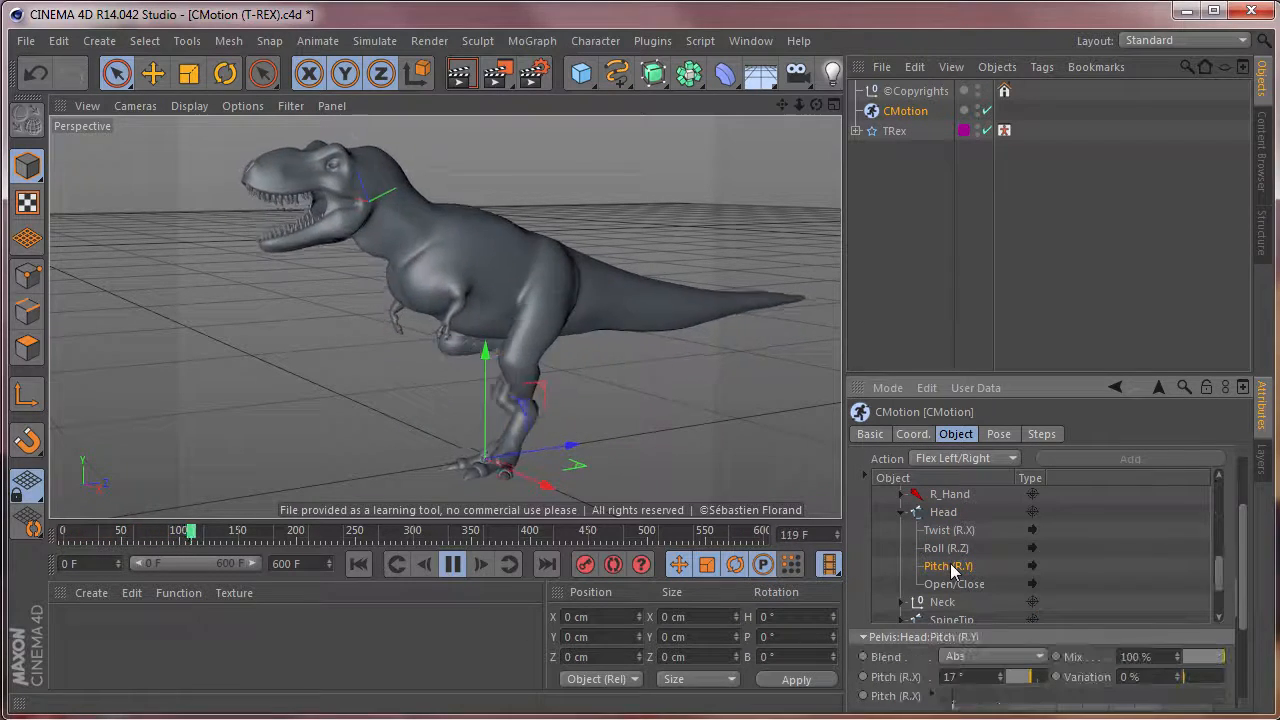
click(1034, 680)
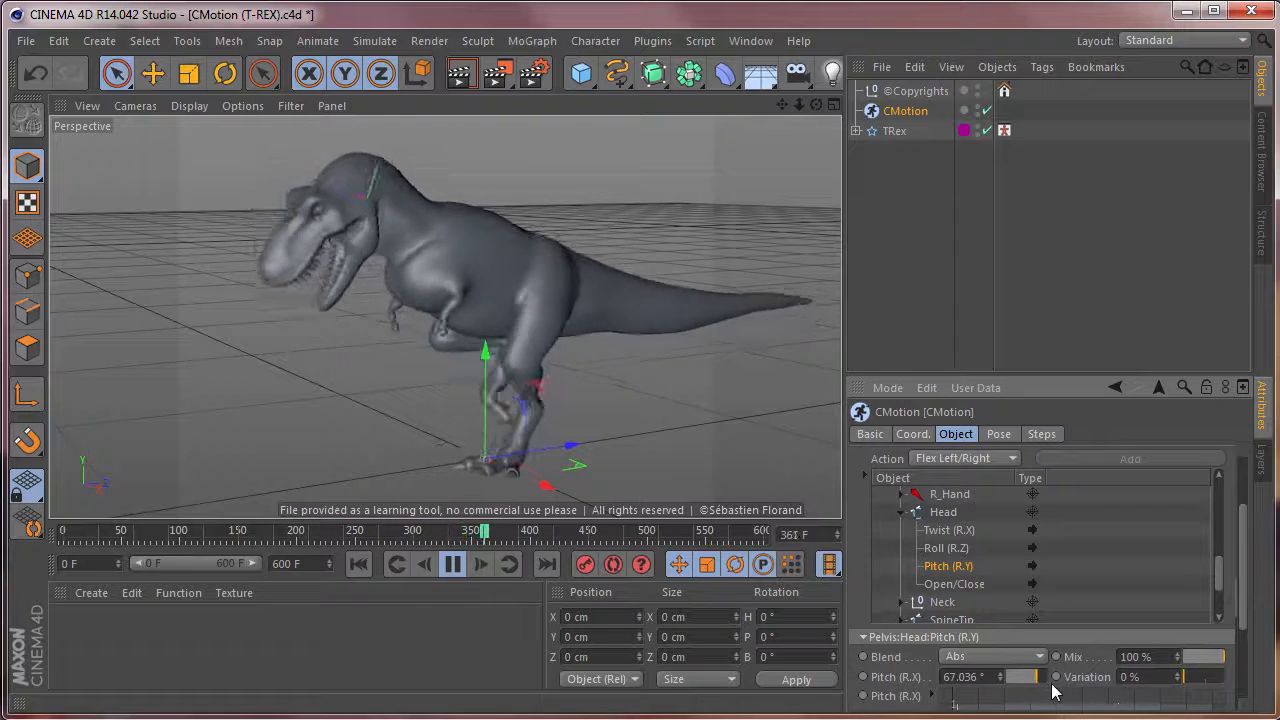
key(ctrl+z)
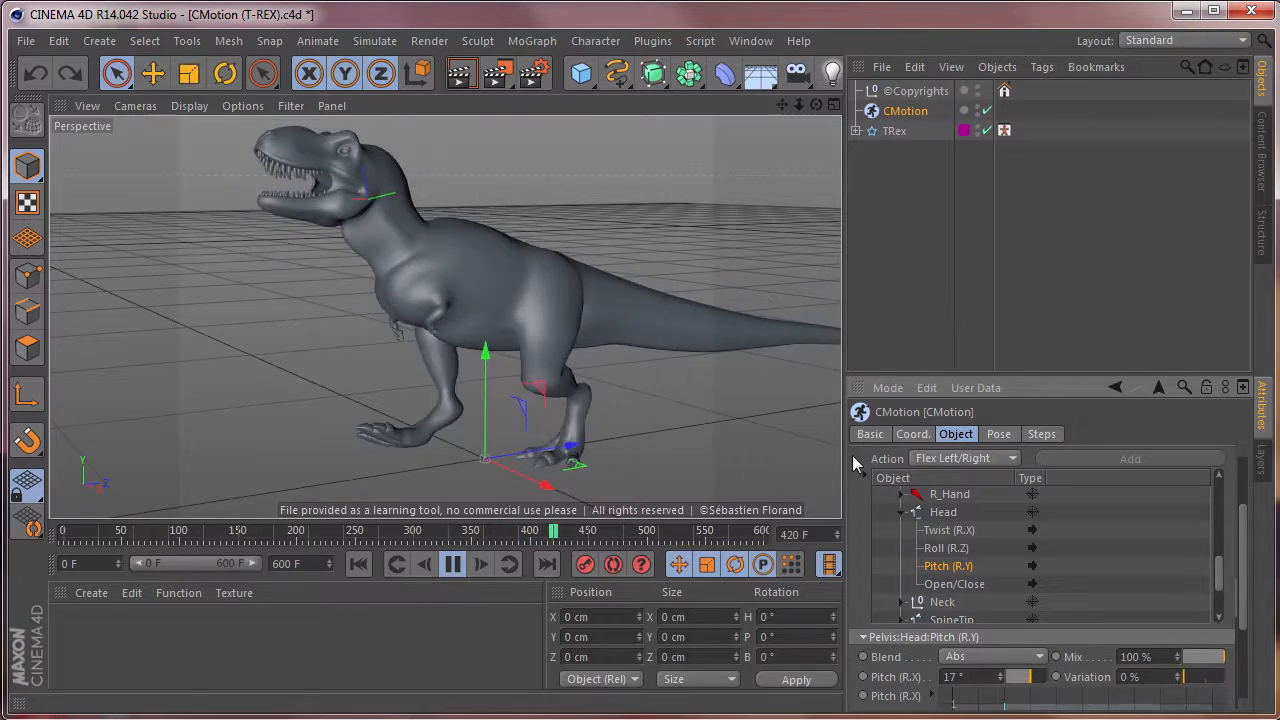
Reshape the Head's Open/Close curve into one full-height peak at mid-cycle, removing the intermediate points and lowering both ends to zero.
click(962, 586)
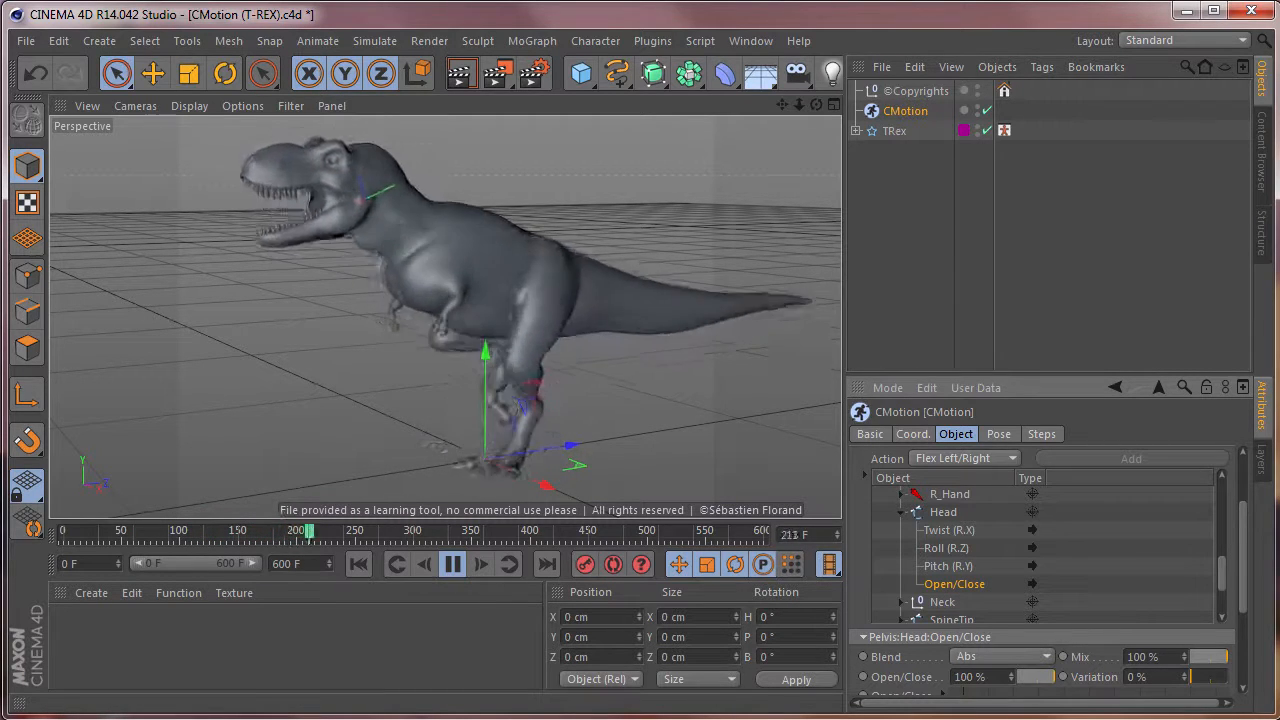
drag(1243, 603, 1241, 677)
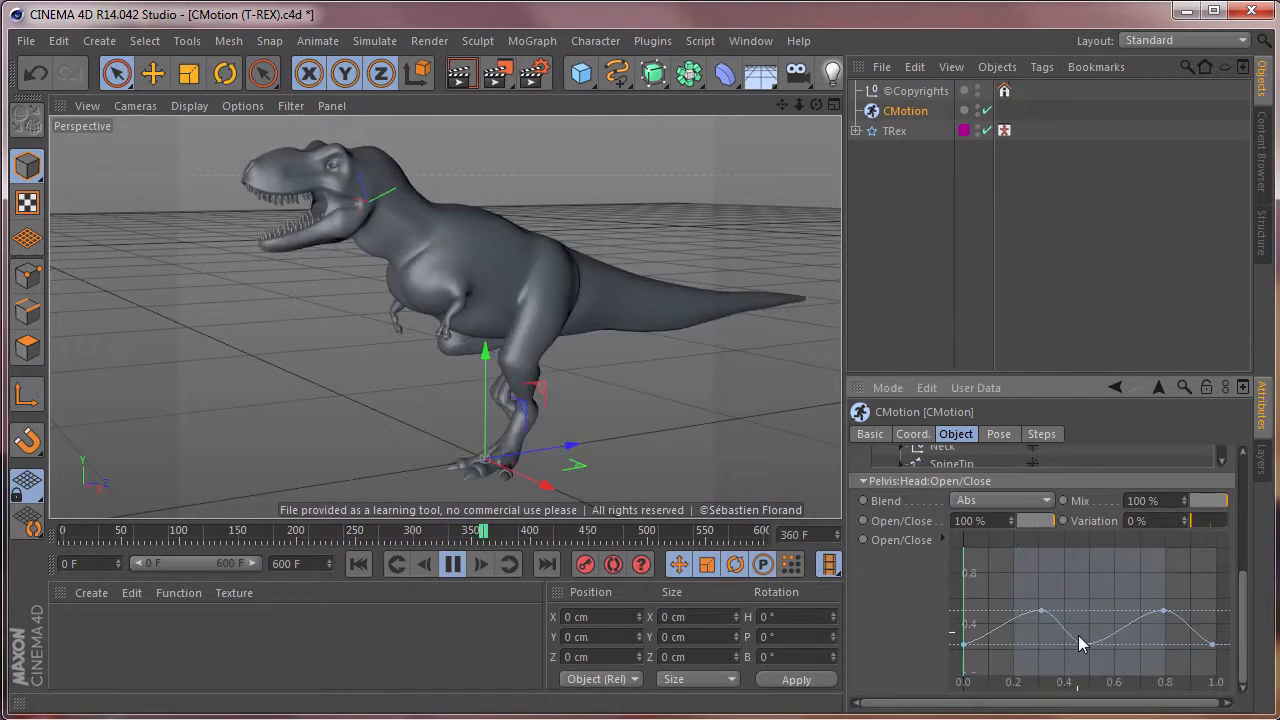
drag(1086, 645, 1082, 570)
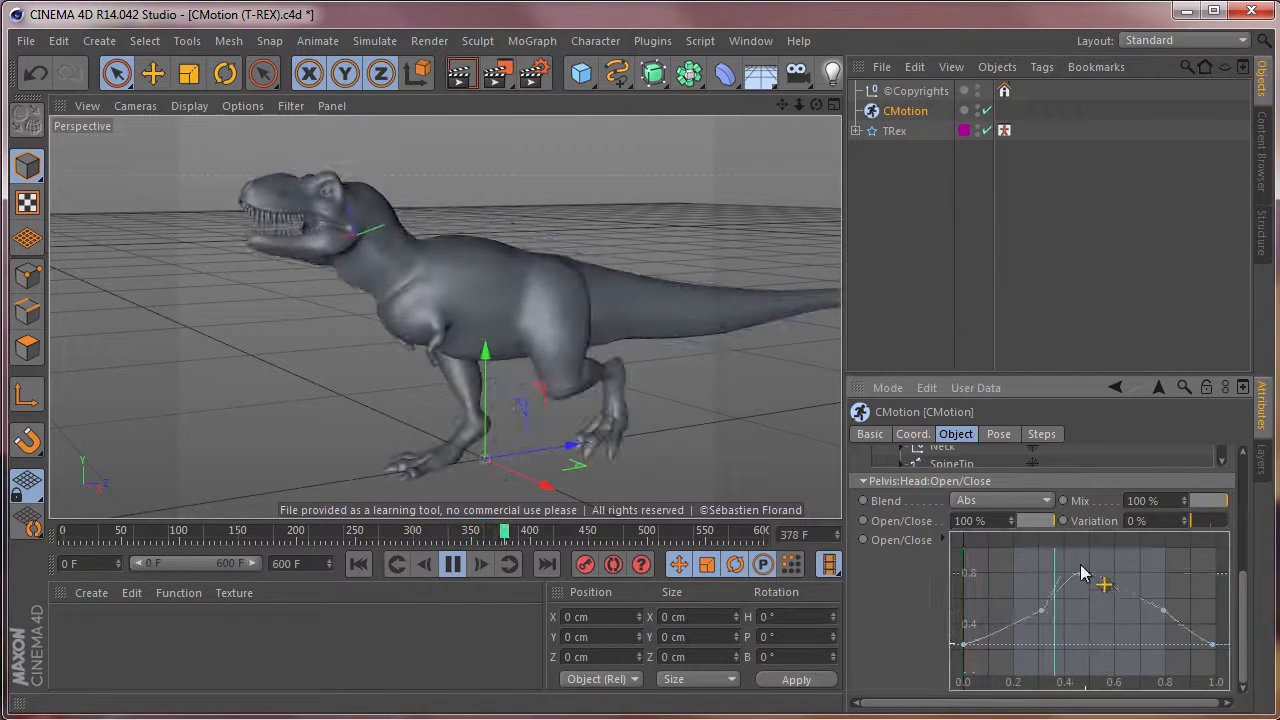
click(1042, 610)
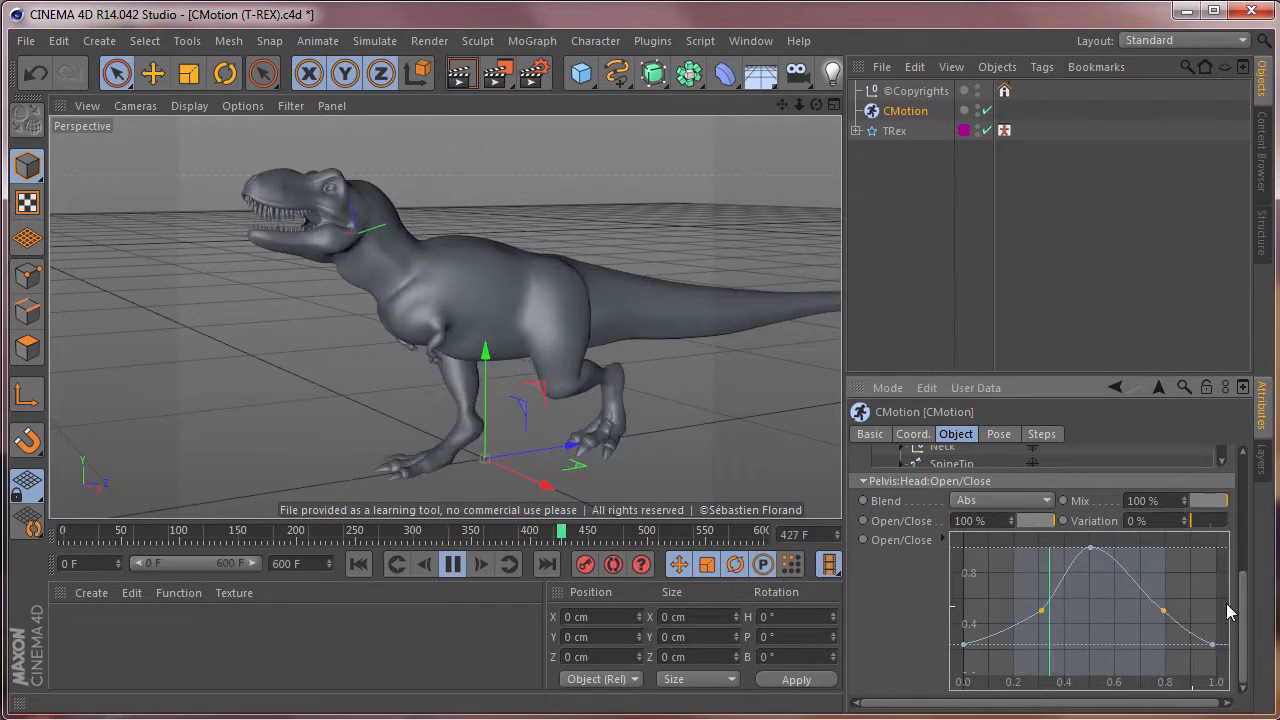
scroll(1176, 618, up, 3)
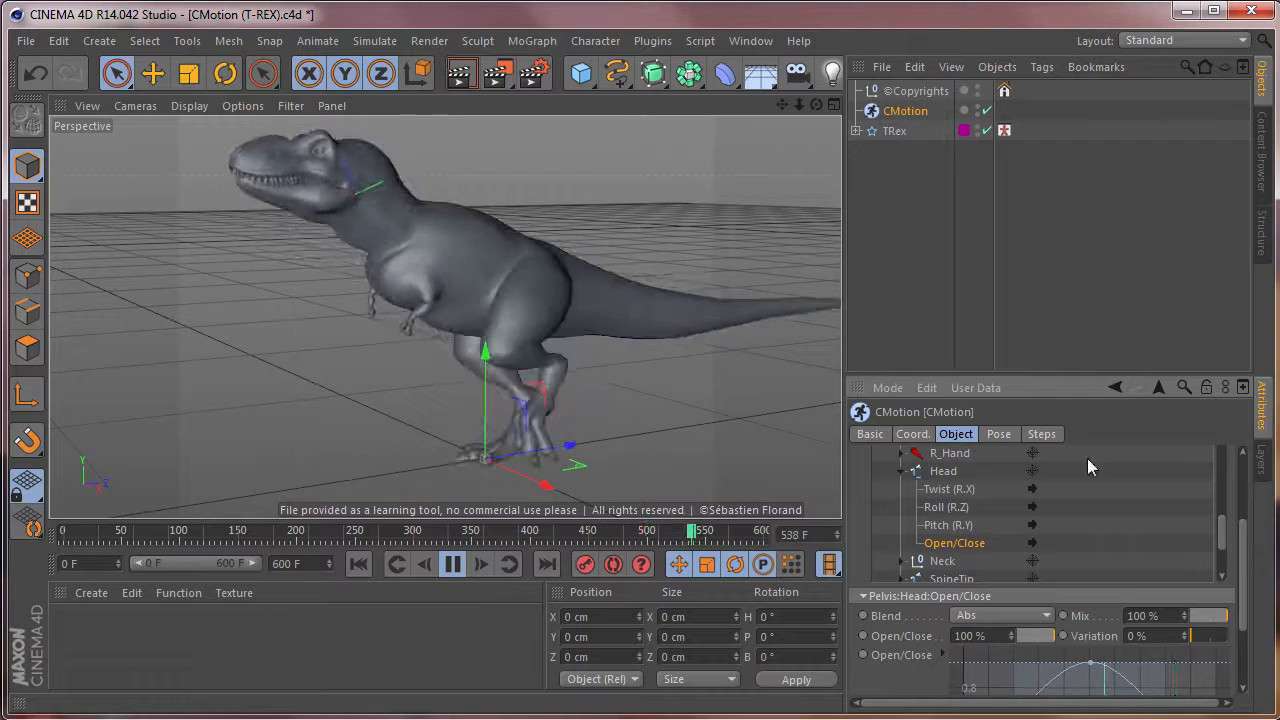
scroll(1246, 600, down, 3)
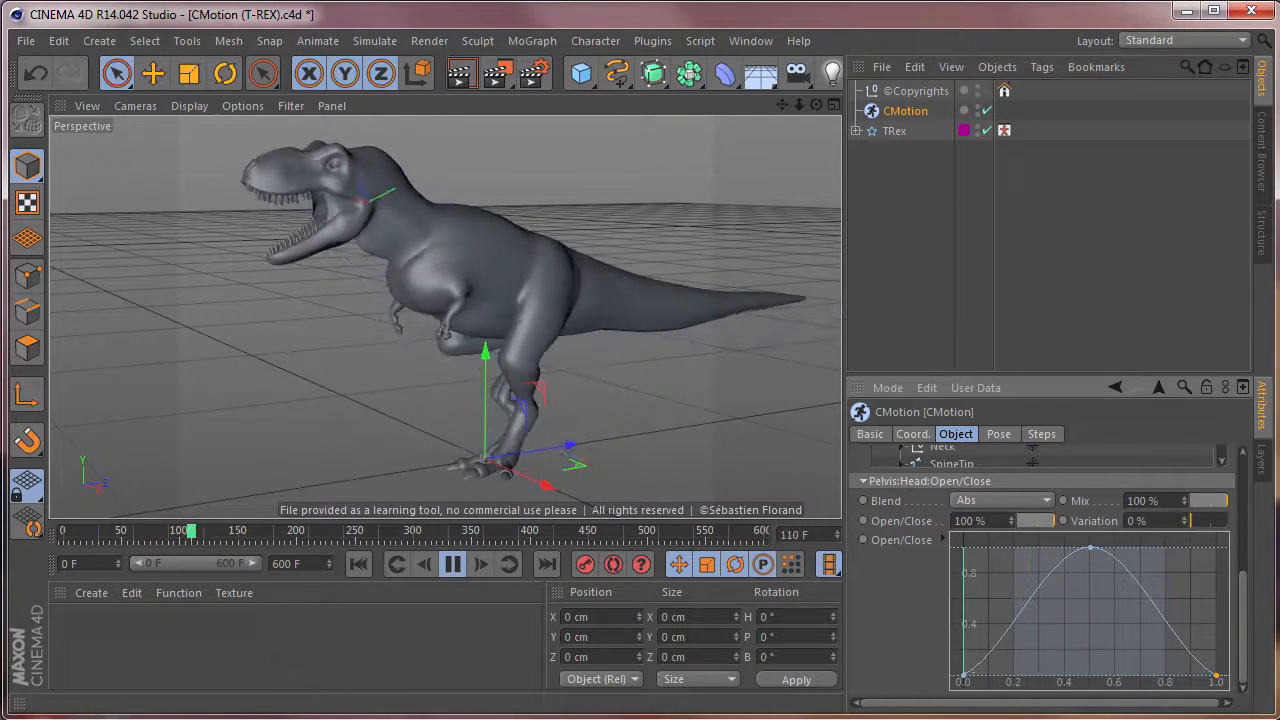
Try a Lift (P.Y) strength of 200 cm on L_Foot in the CMotion object, and undo the change.
drag(1246, 620, 1229, 590)
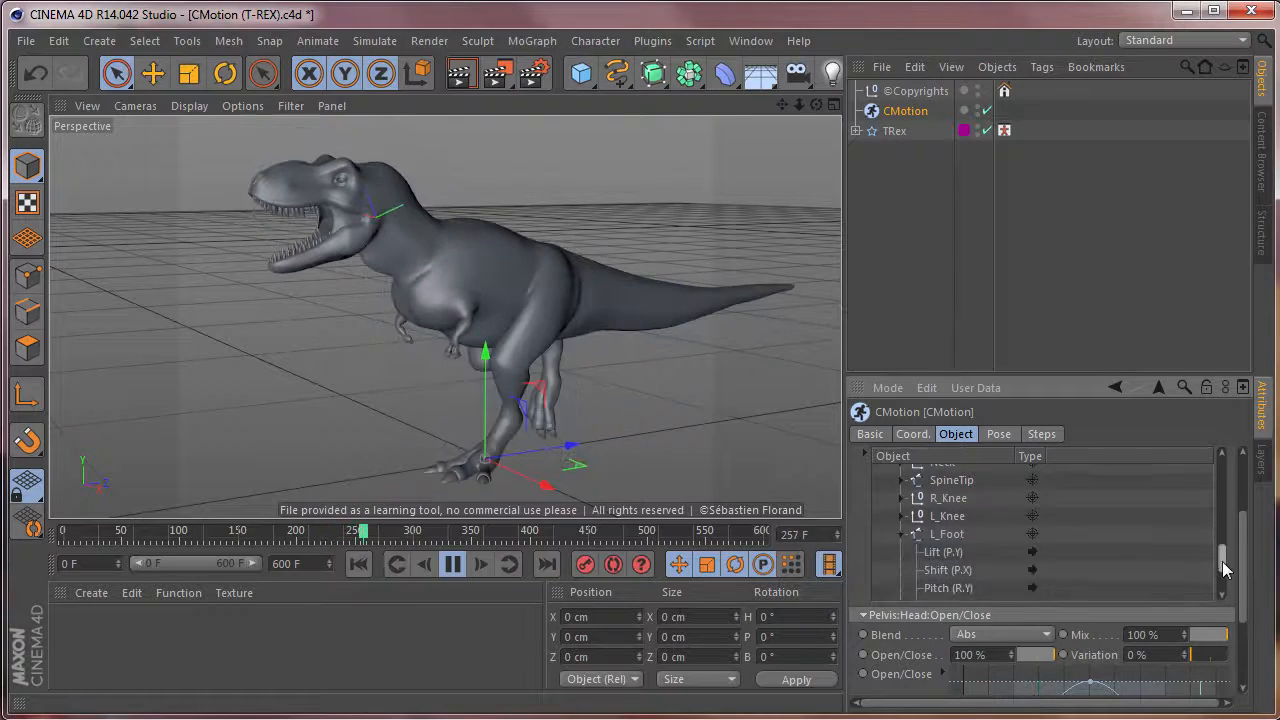
drag(1239, 599, 1249, 637)
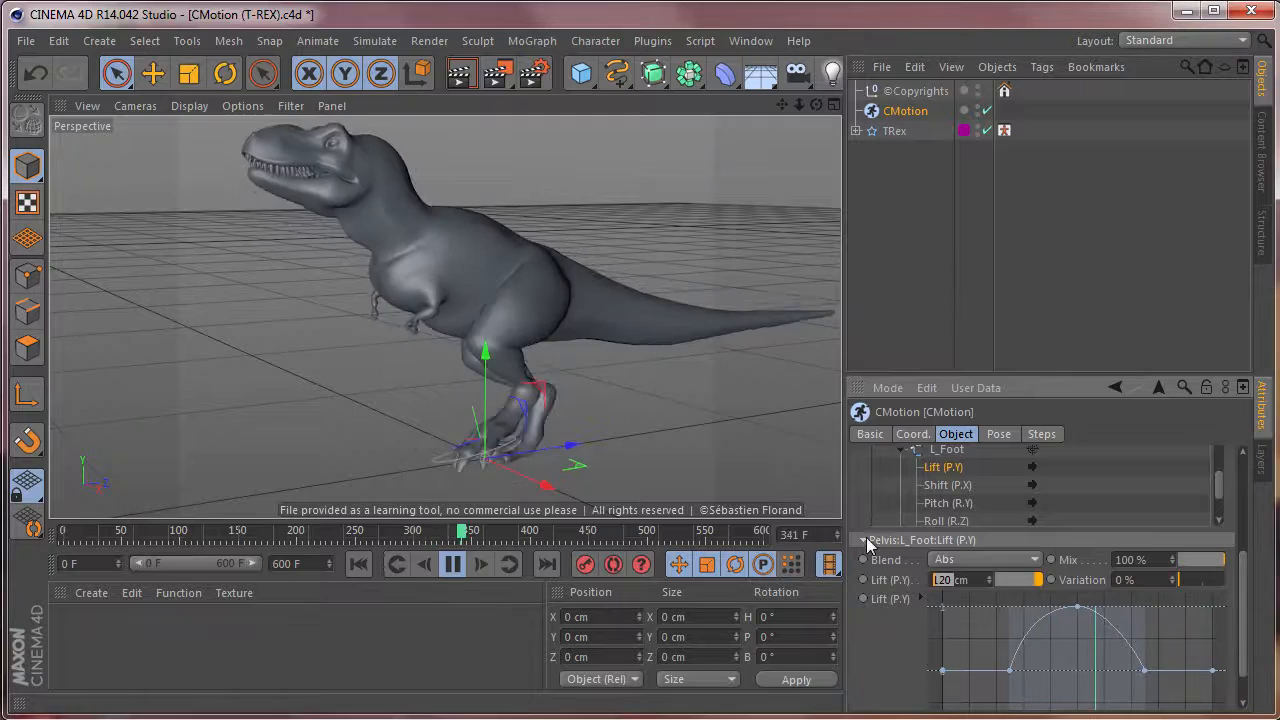
text(200)
key(Return)
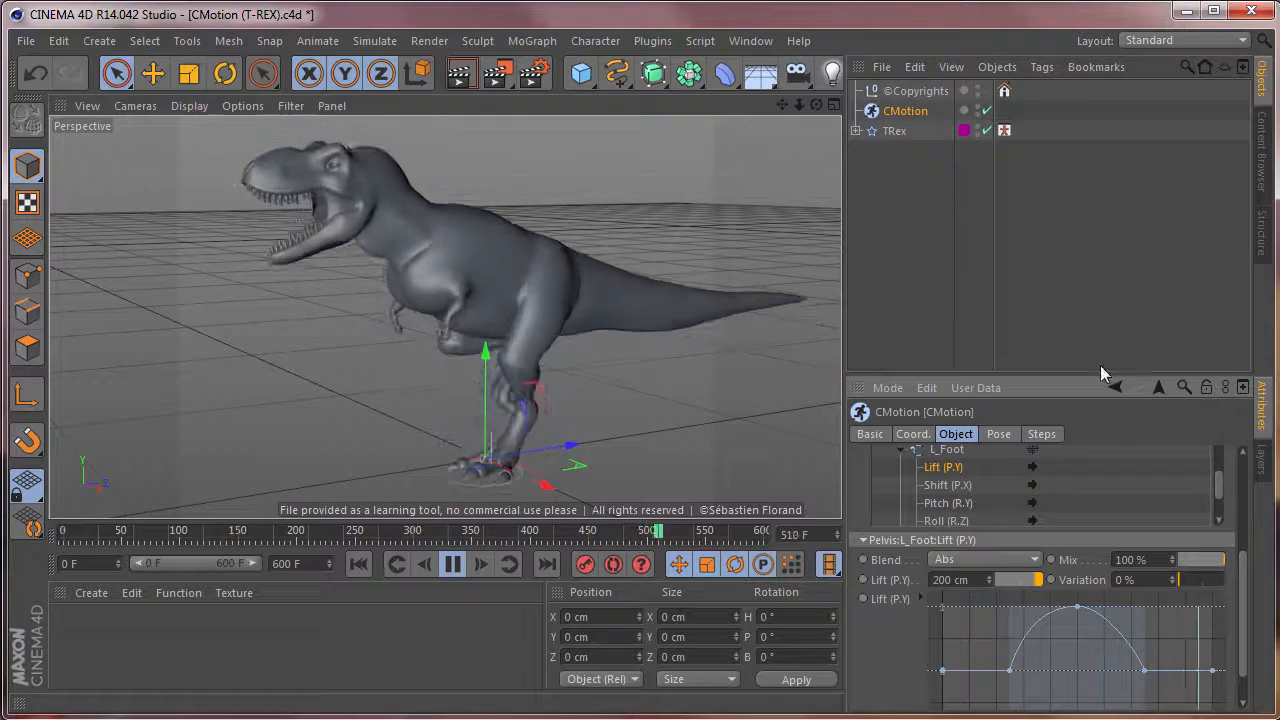
drag(1248, 601, 1242, 571)
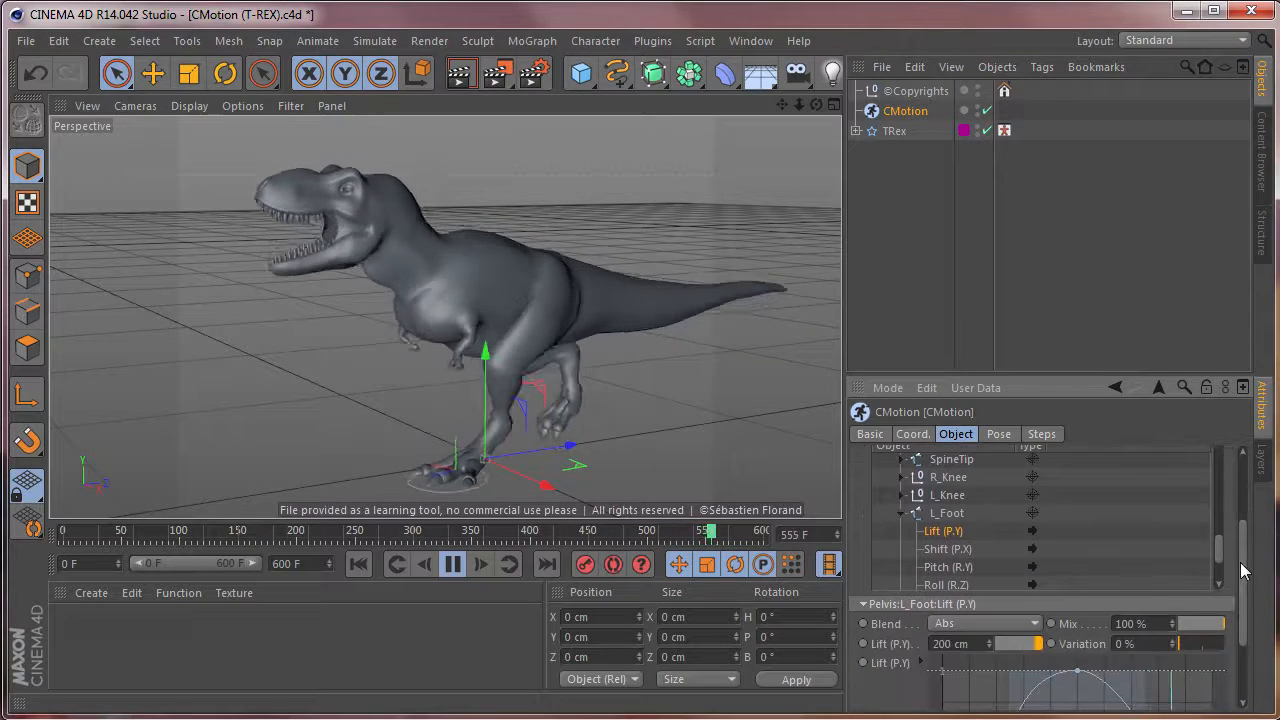
key(ctrl+z)
key(ctrl+z)
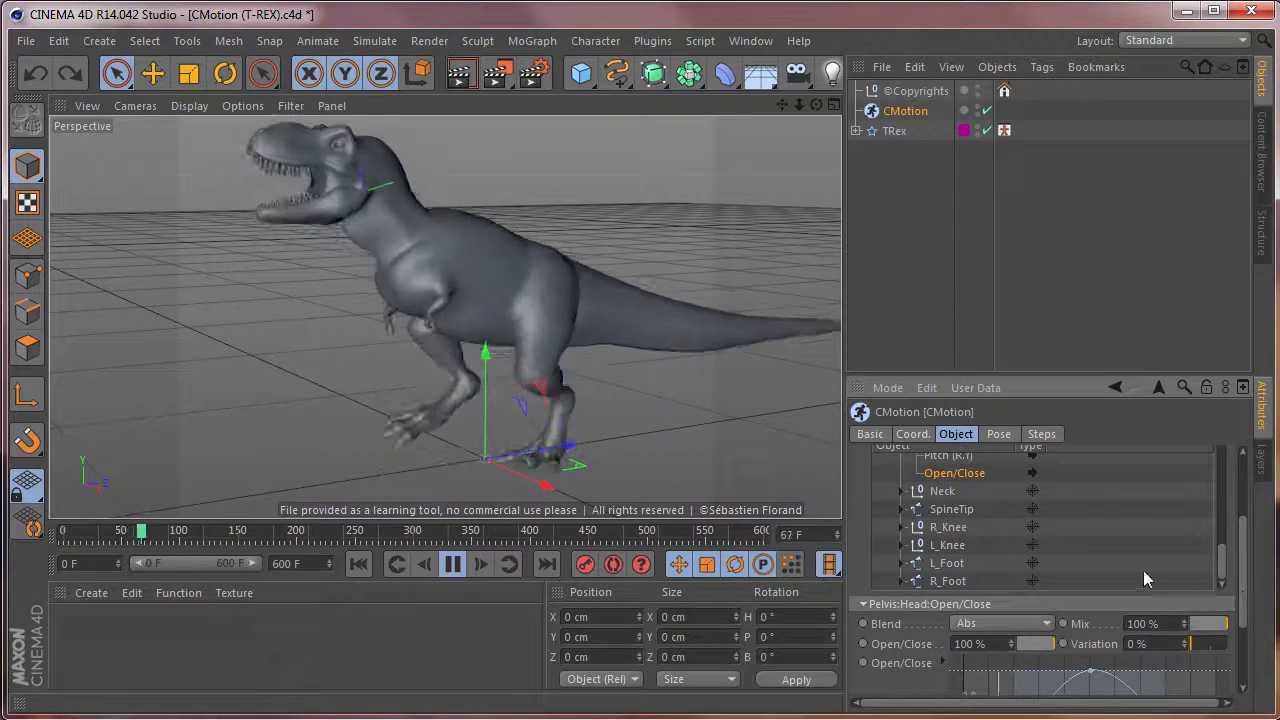
Look over the CMotion Walk types, stop the playback and return the animation to frame 0.
scroll(1145, 578, up, 3)
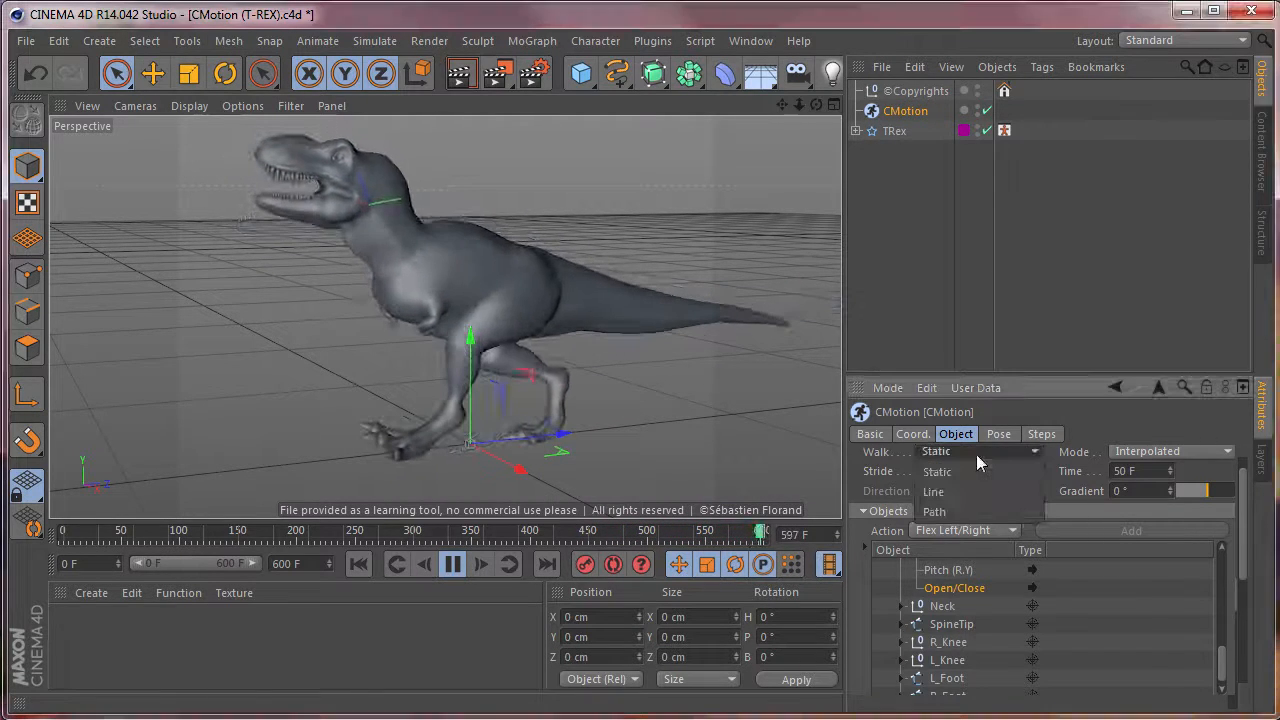
click(977, 458)
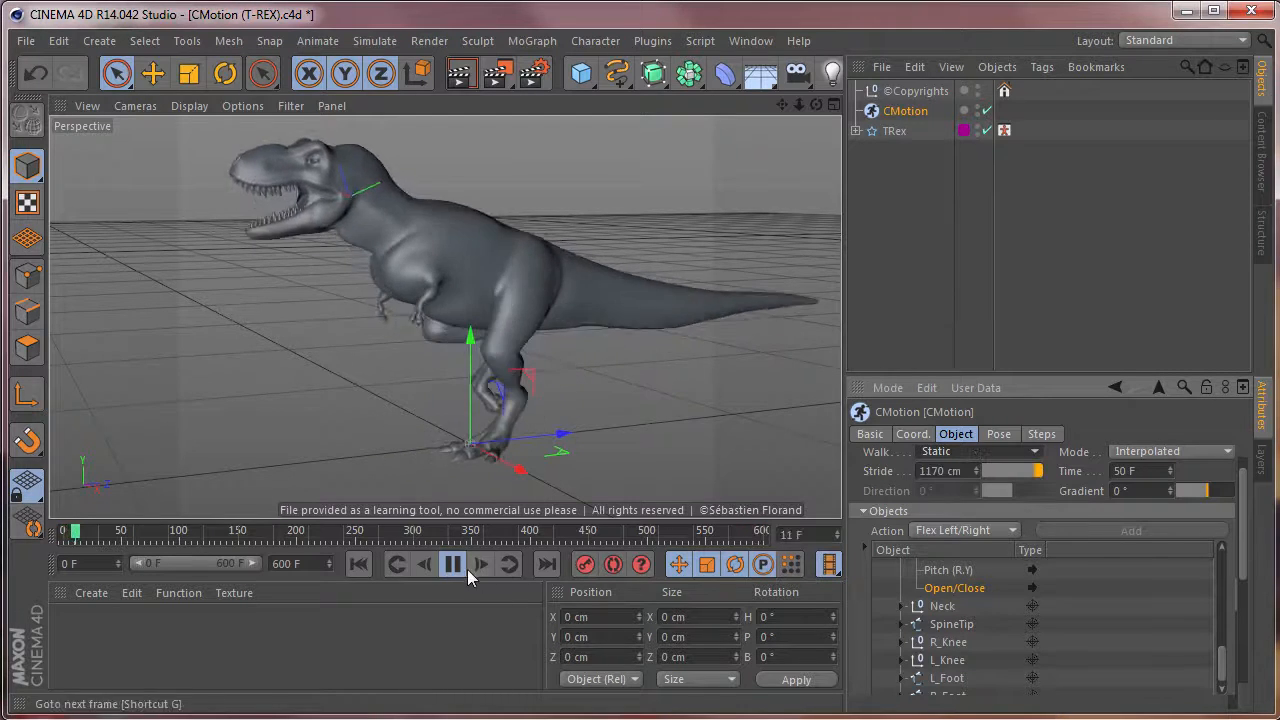
click(361, 567)
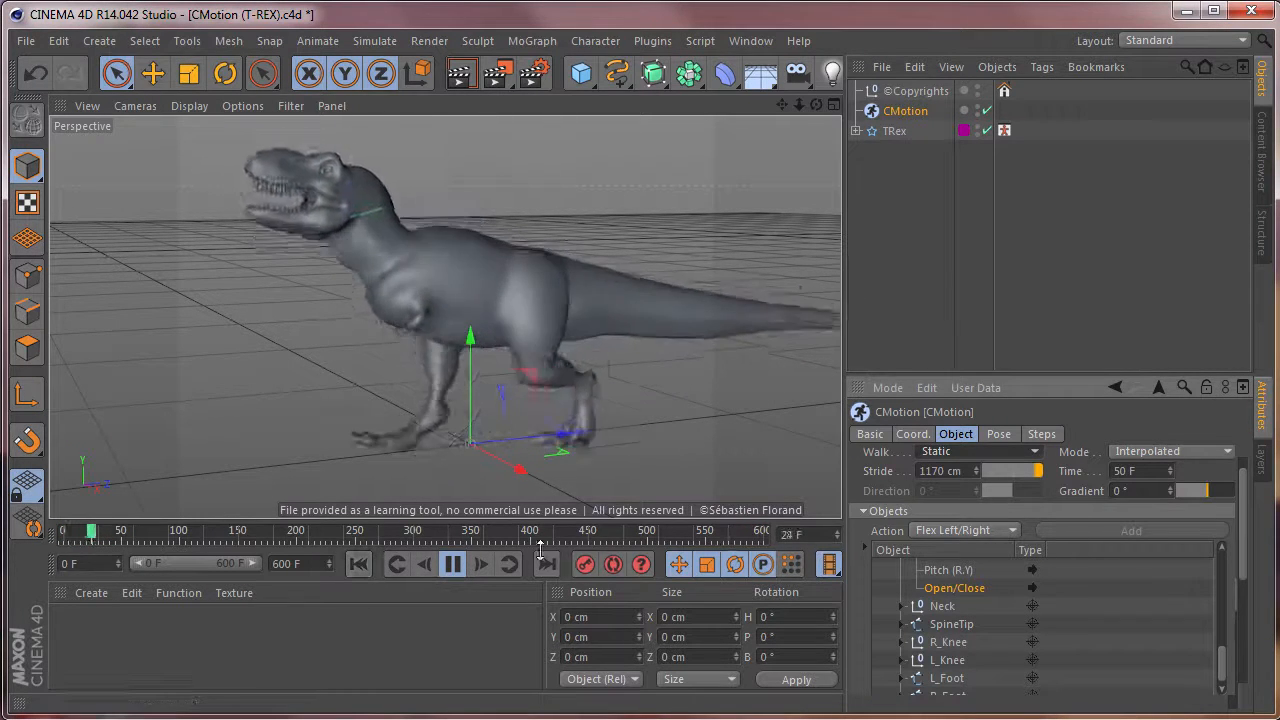
click(455, 566)
click(358, 566)
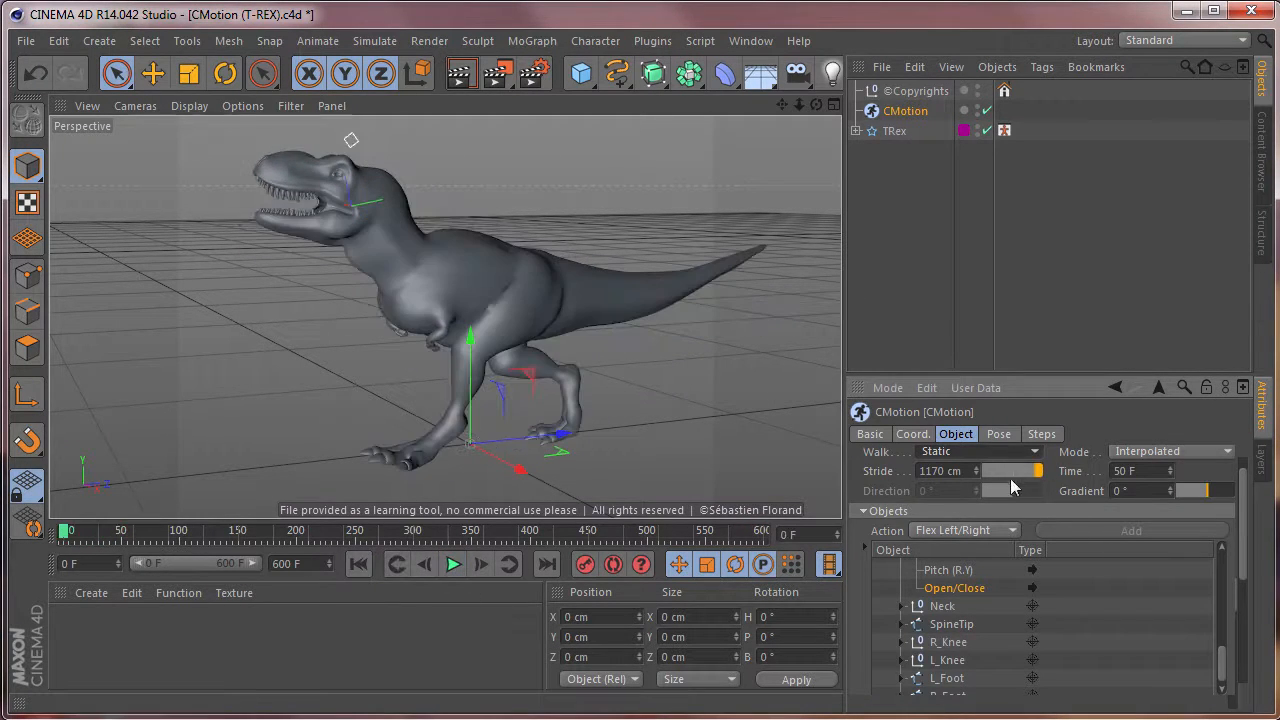
Set the CMotion Walk type to Line, play the straight walk and return to frame 0.
click(959, 453)
click(961, 490)
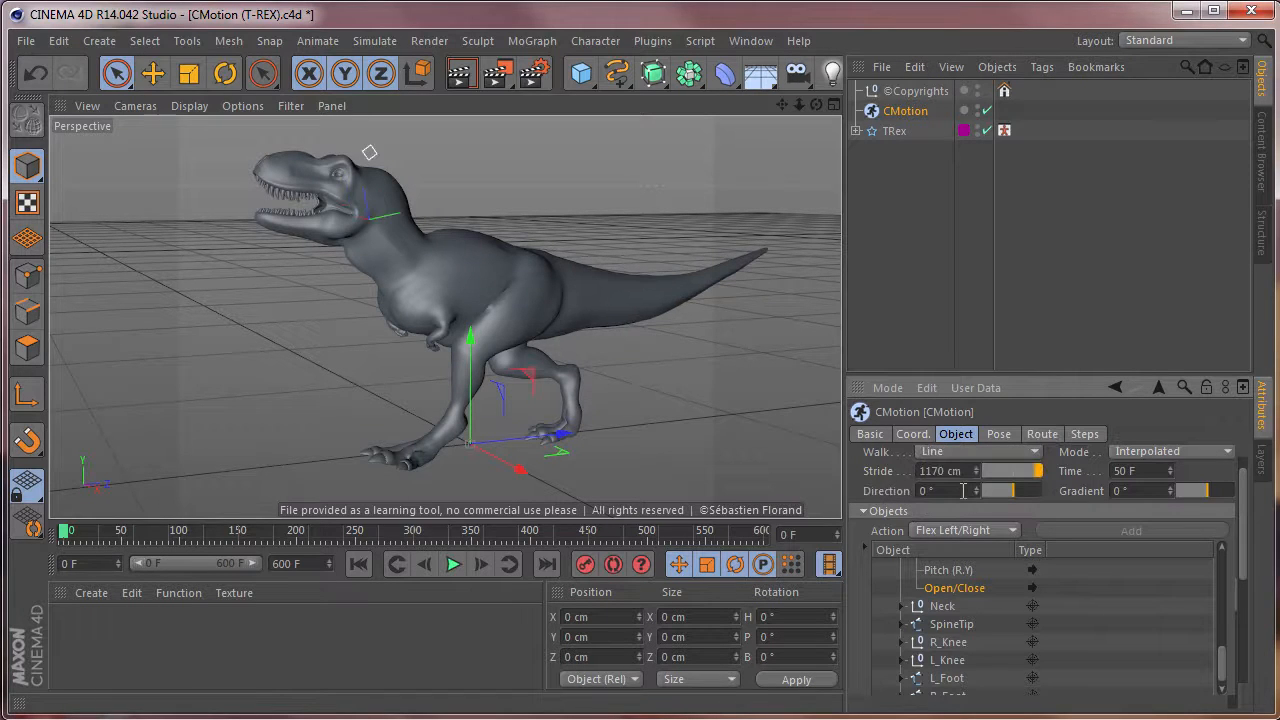
click(443, 565)
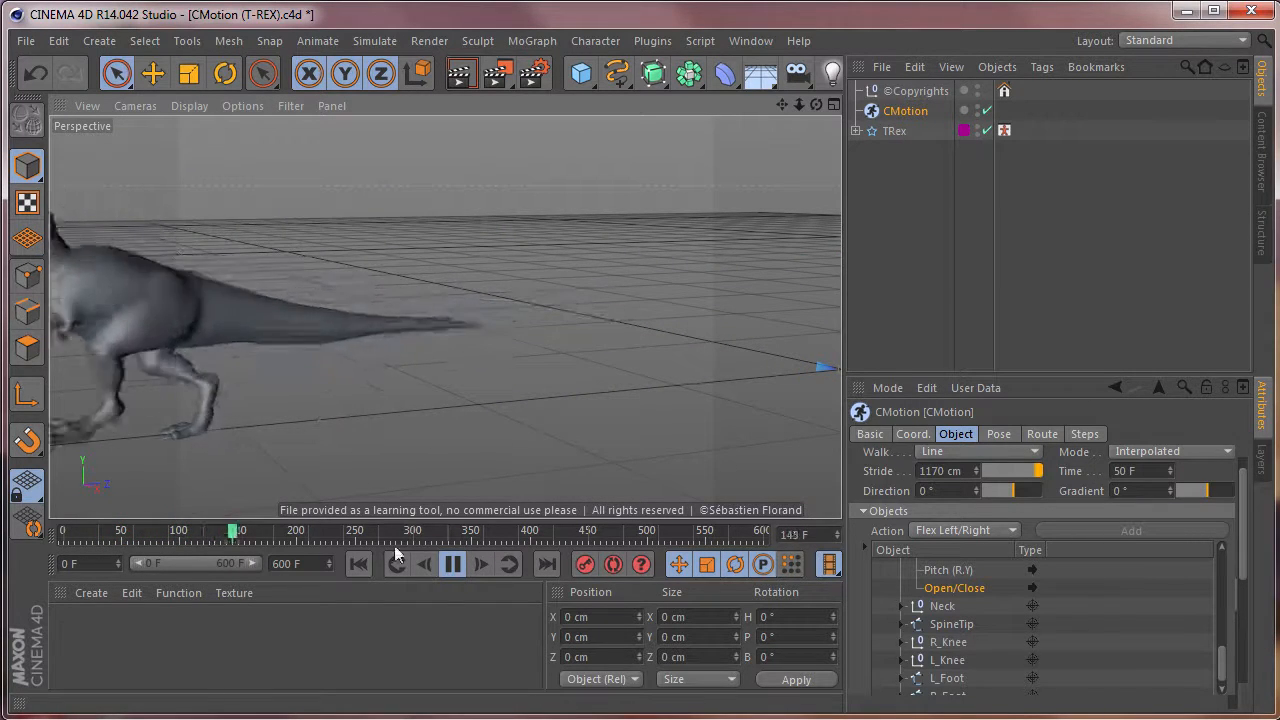
click(453, 564)
drag(273, 539, 8, 540)
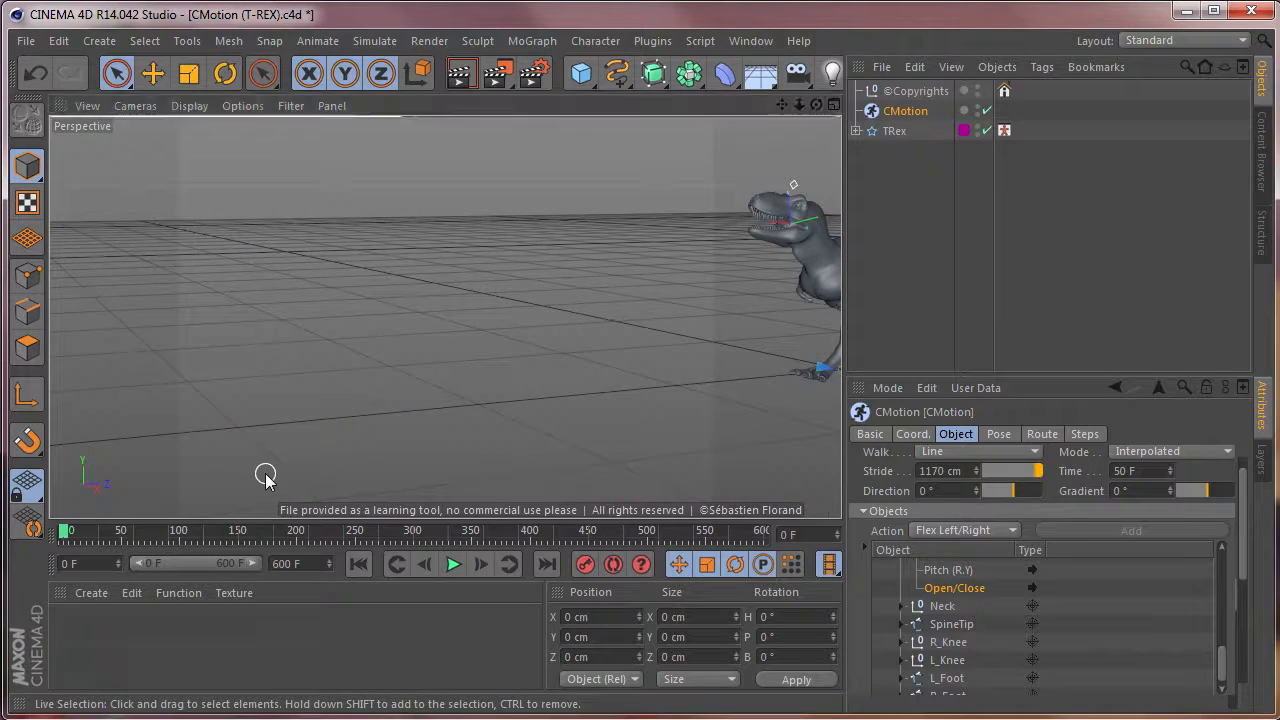
In the Top view, draw an open, winding six-point Cubic spline from just ahead of the T-Rex to about X 2507 cm, Z -8423 cm.
key(F2)
scroll(492, 417, down, 3)
scroll(466, 322, up, 5)
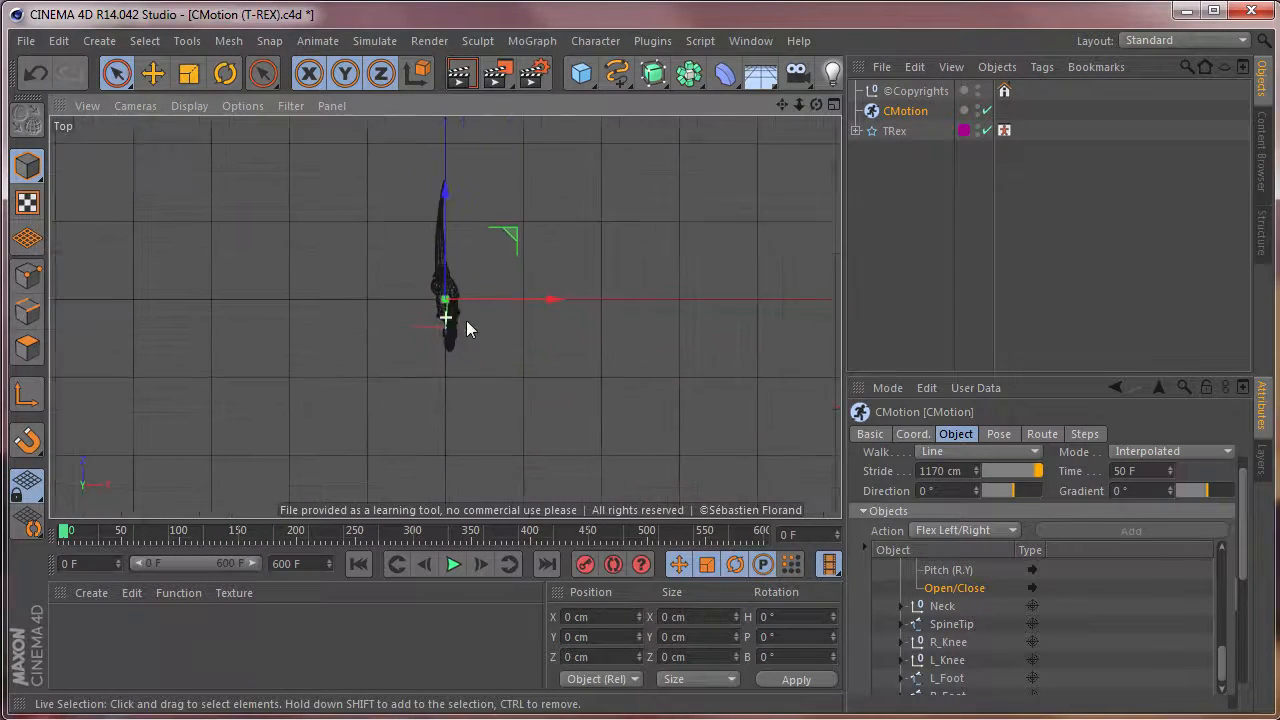
click(623, 80)
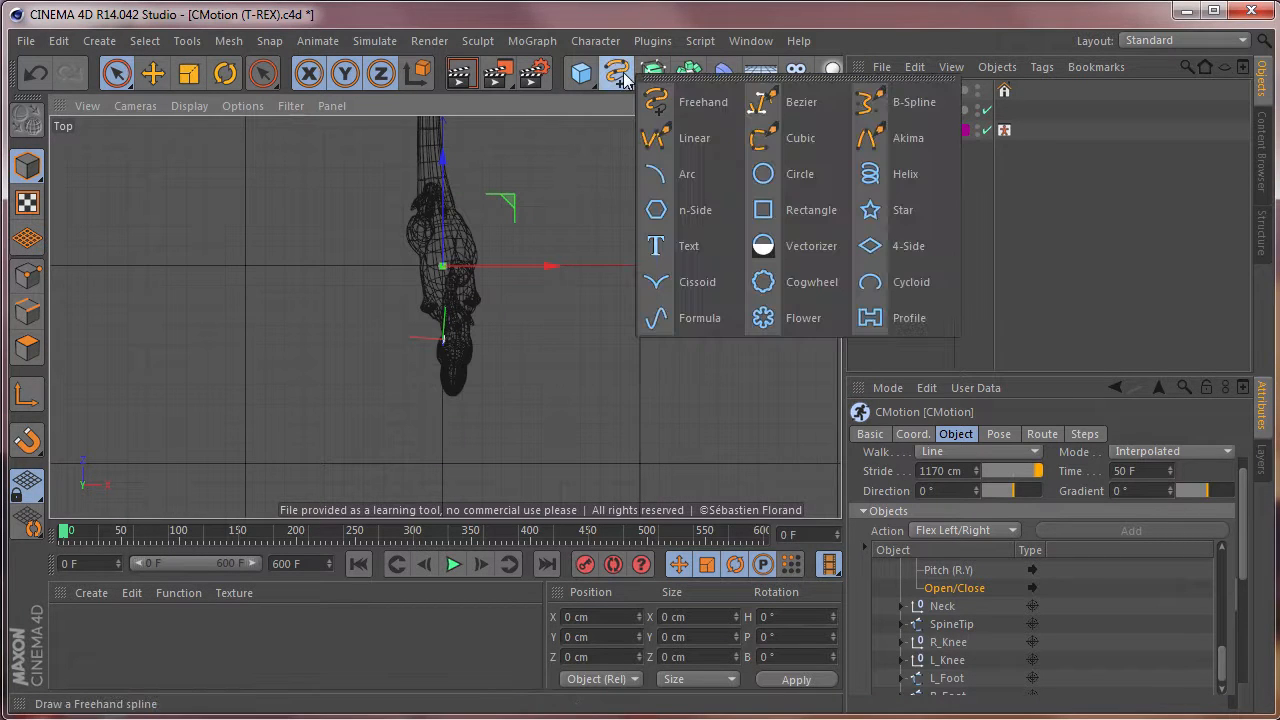
click(808, 141)
alt+middle_drag(486, 333, 485, 258)
scroll(573, 217, down, 3)
scroll(573, 217, down, 2)
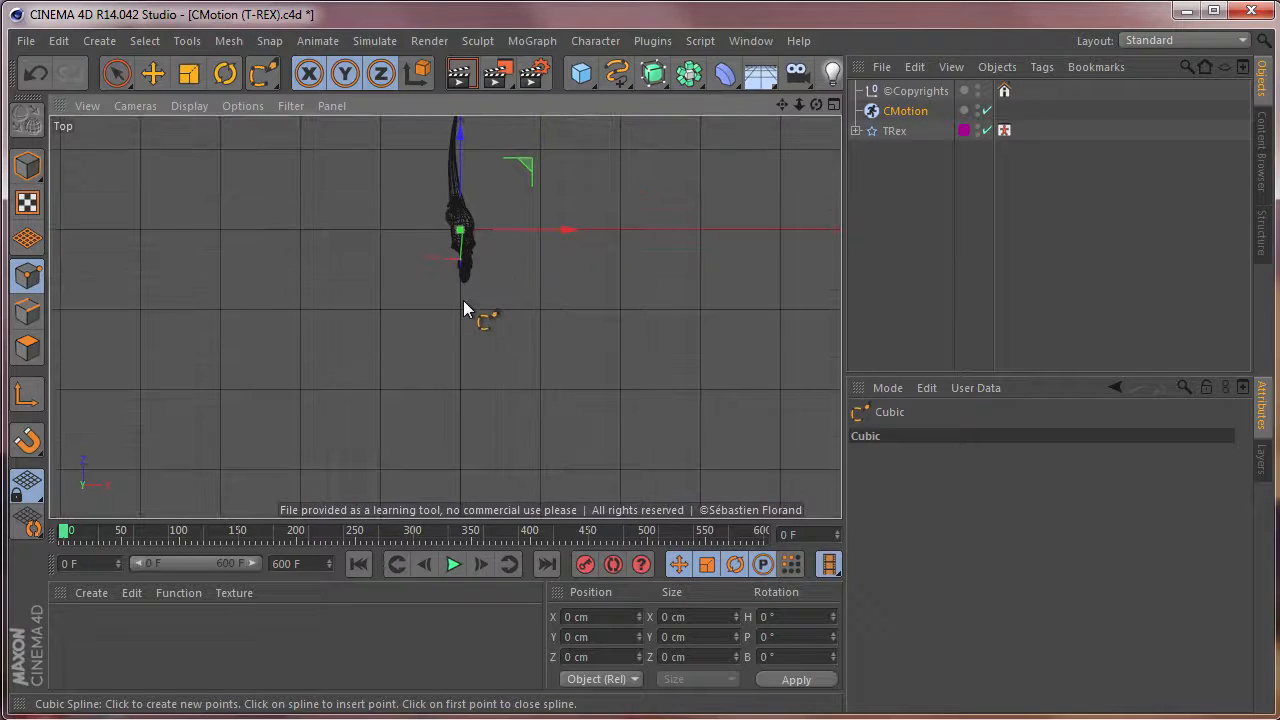
click(463, 298)
click(445, 382)
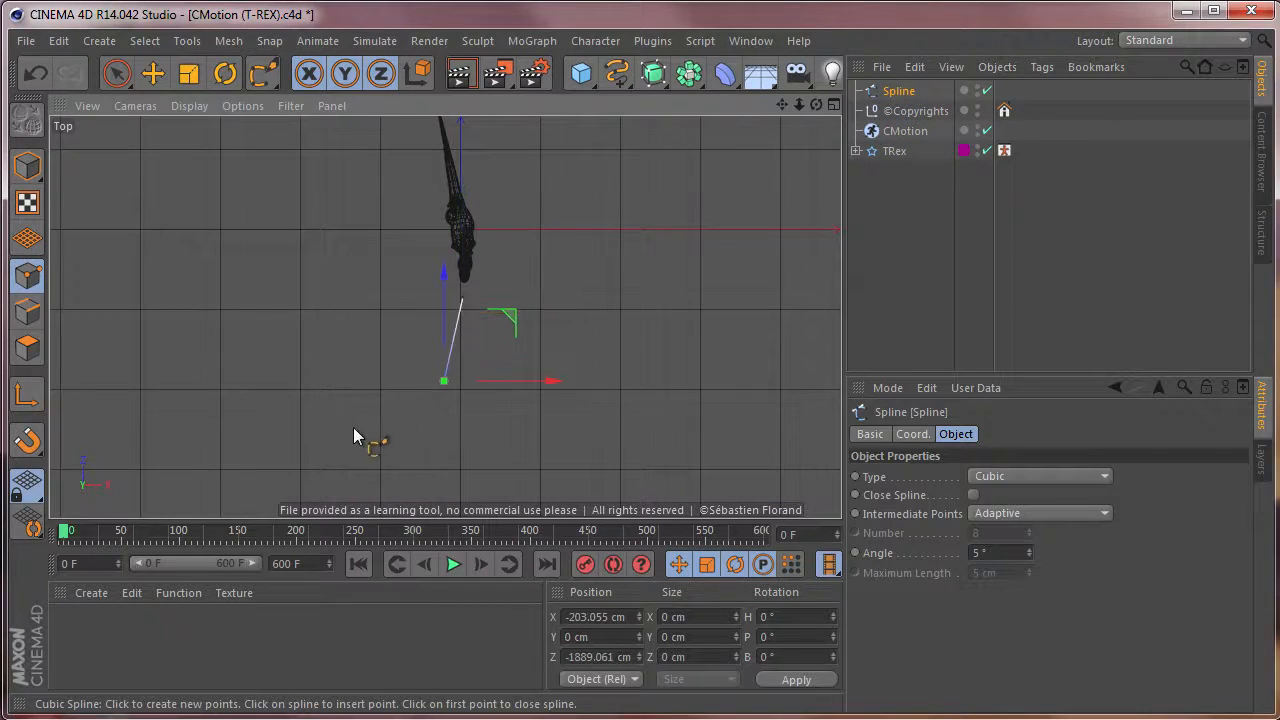
click(330, 443)
scroll(521, 401, down, 2)
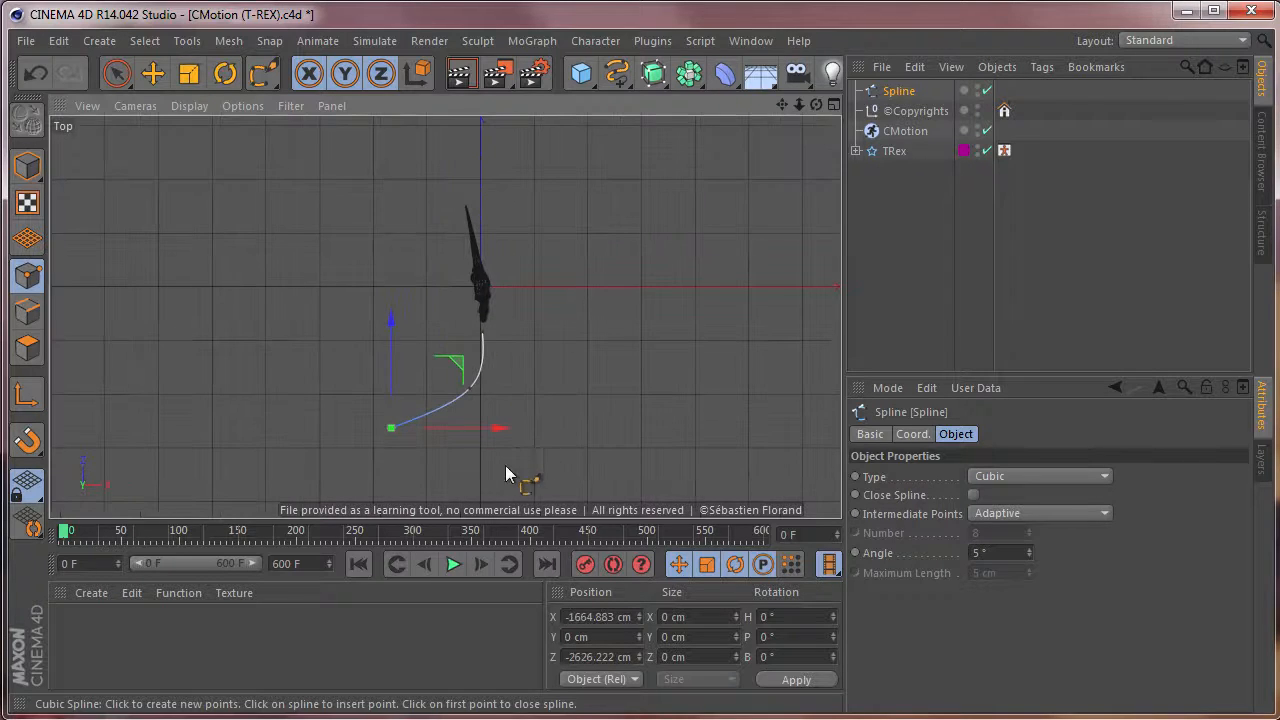
scroll(610, 394, down, 3)
alt+middle_drag(567, 418, 561, 267)
click(470, 343)
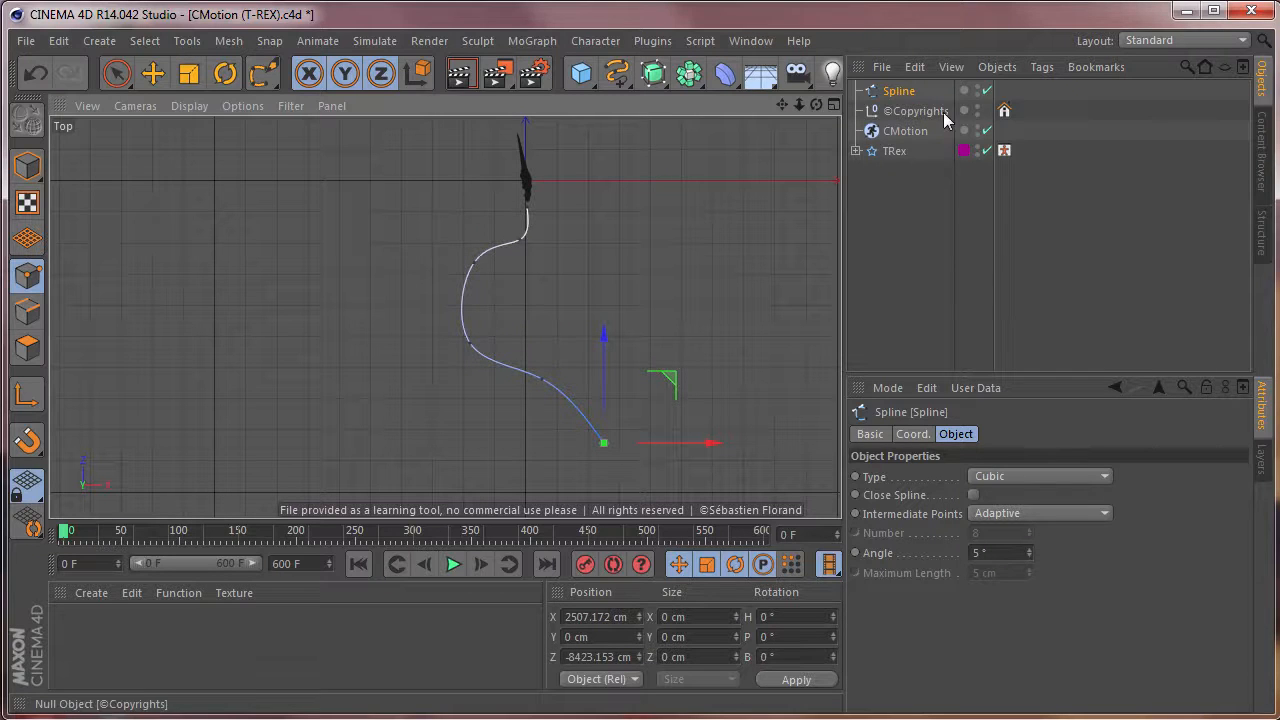
Set the CMotion Walk type to Path and assign the drawn Spline as its path.
click(903, 133)
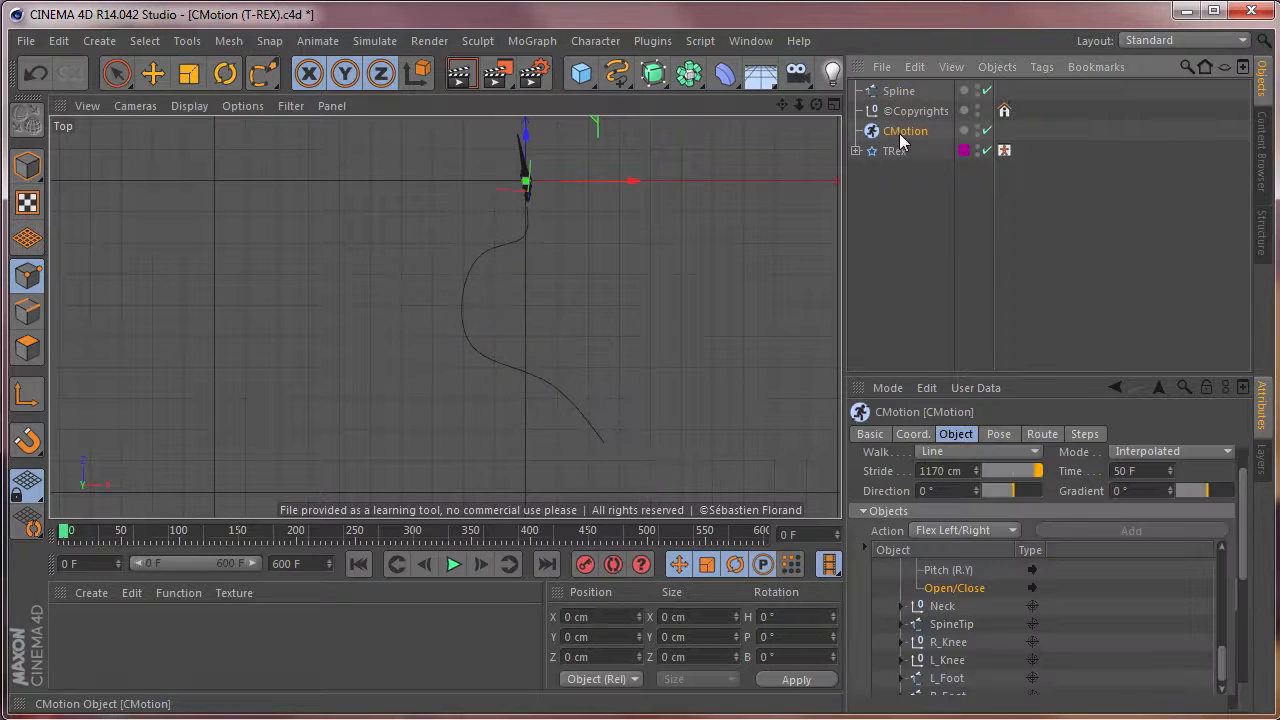
click(990, 452)
click(987, 513)
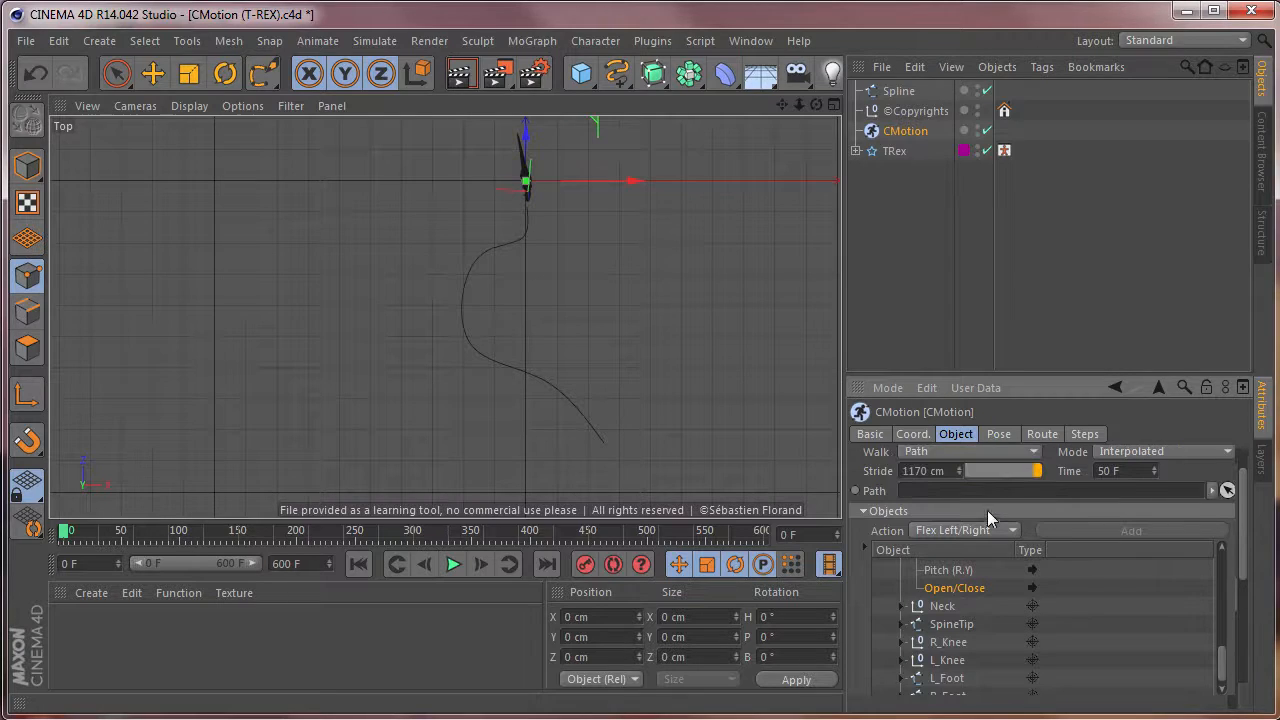
drag(897, 97, 940, 362)
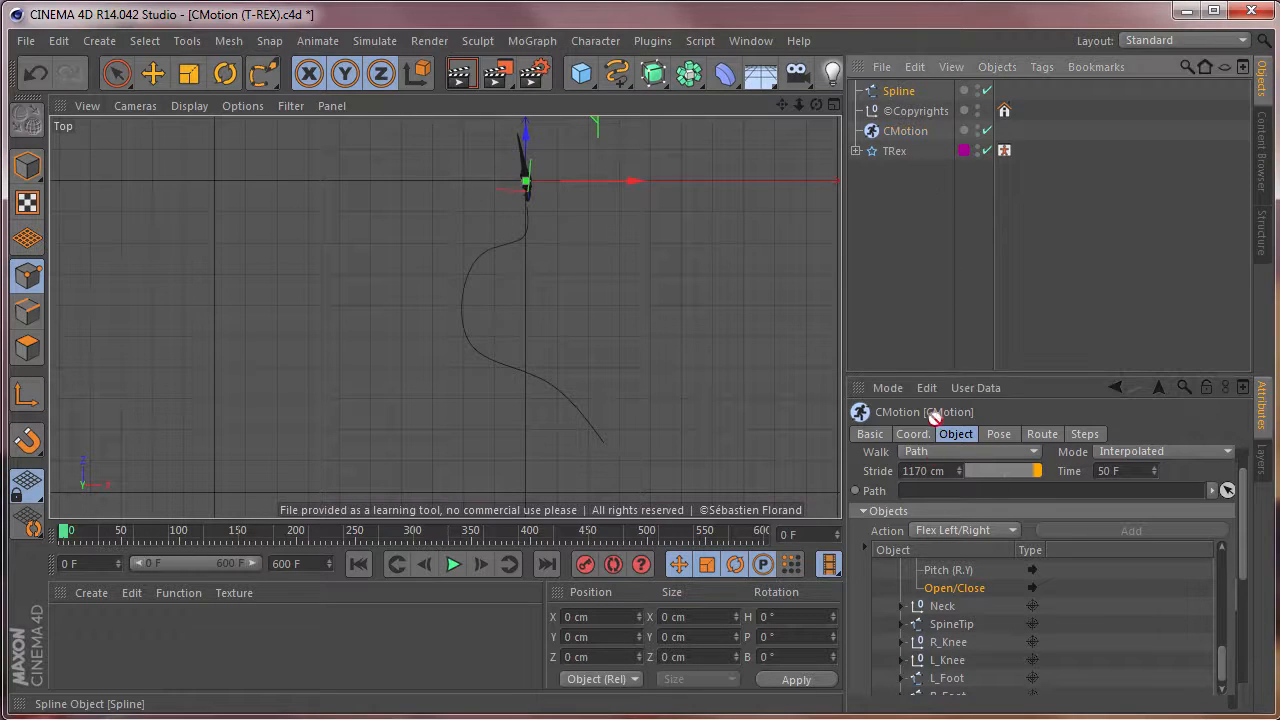
Play the path walk in the Perspective view and watch the T-Rex follow the spline from the front.
click(453, 565)
key(F1)
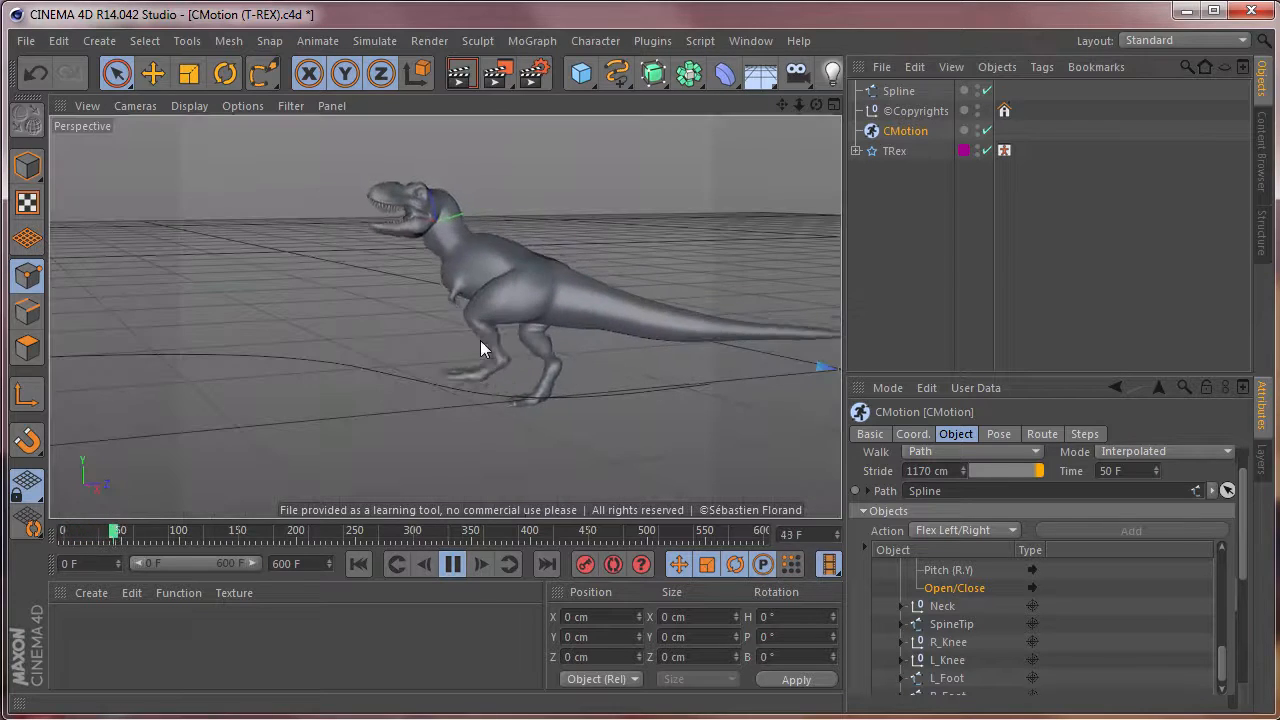
alt+drag(309, 350, 728, 356)
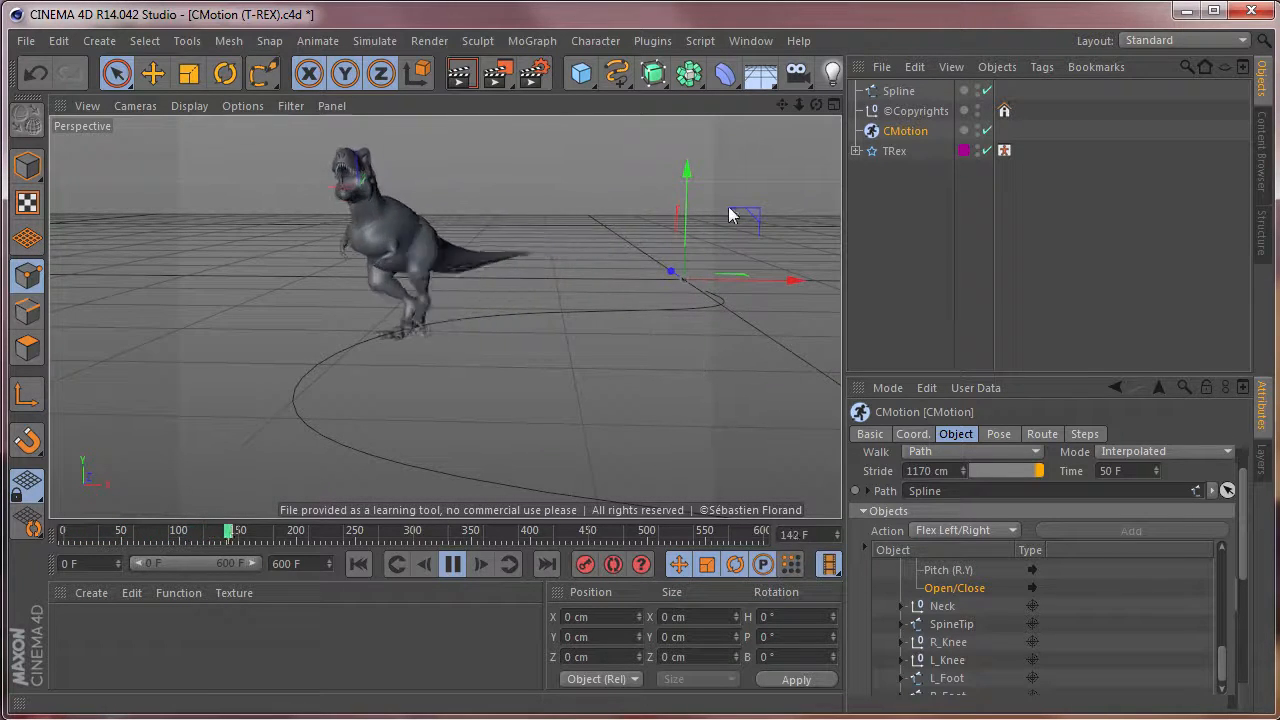
Move the spline point at the far end of the path's wide bend along X to about -680 cm during playback.
click(898, 91)
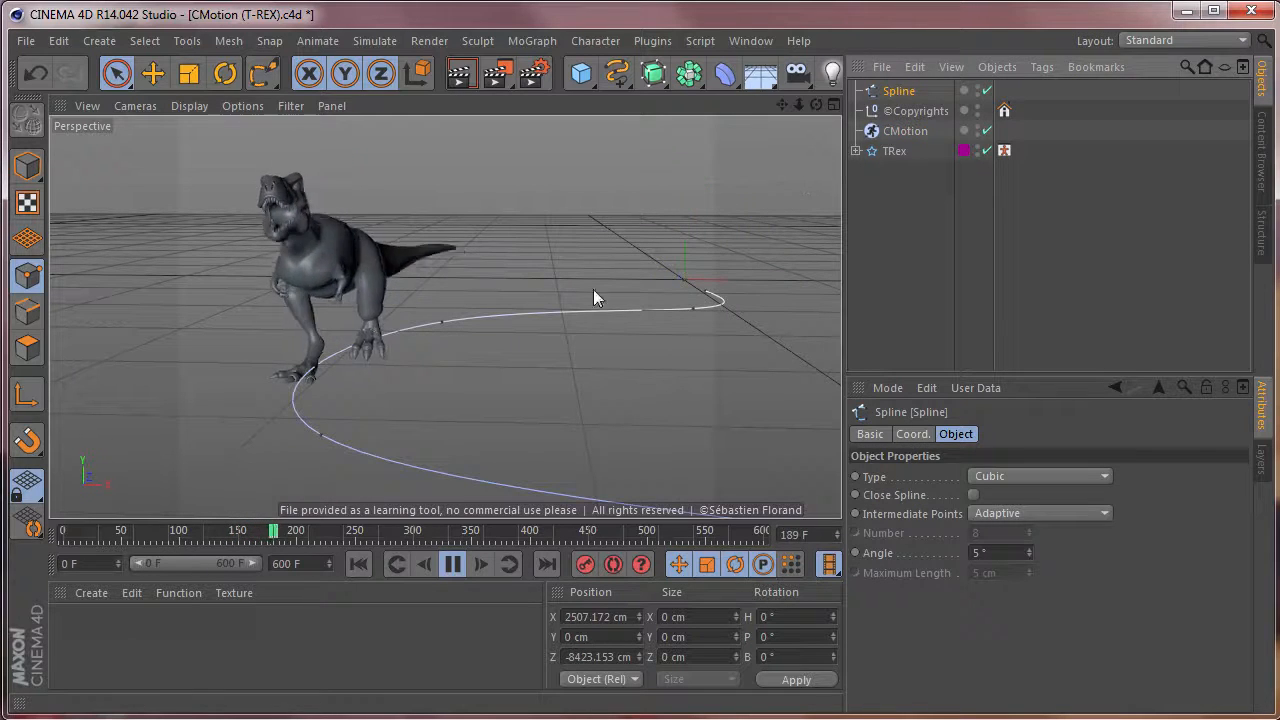
click(326, 437)
drag(428, 441, 802, 434)
alt+drag(686, 447, 540, 352)
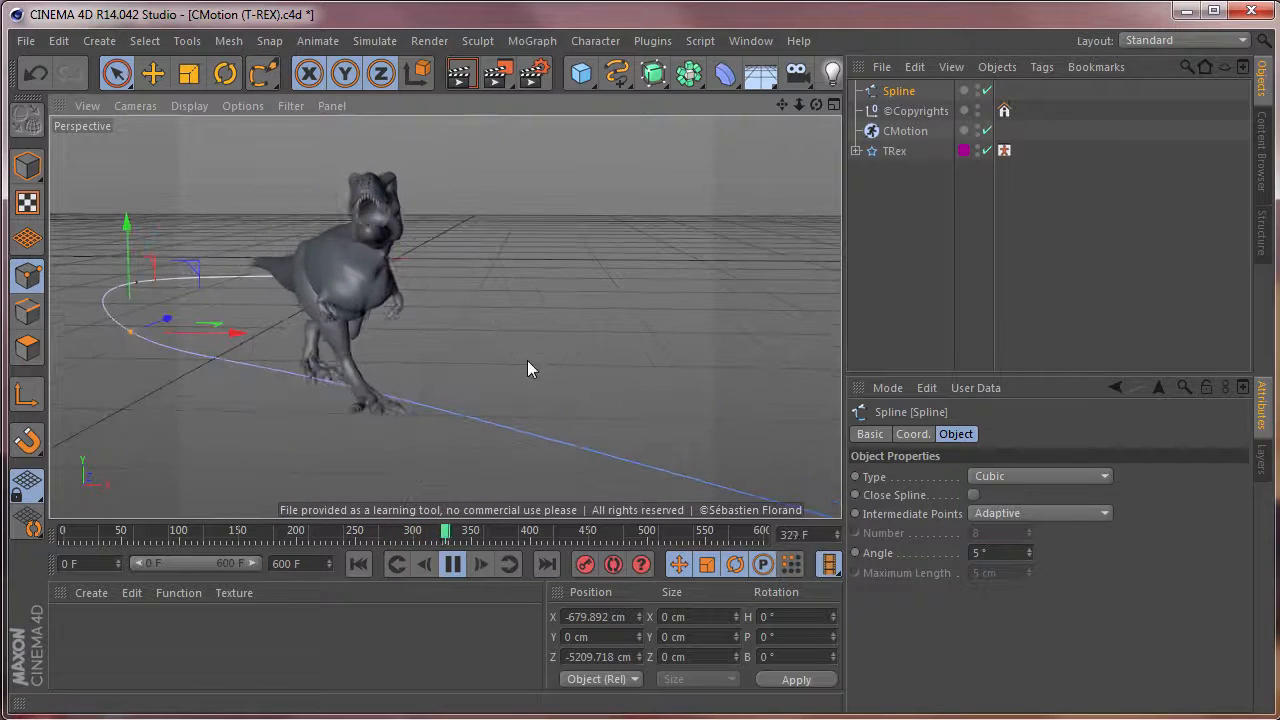
Stop the T-Rex playback and close the CMotion (T-REX).c4d project without saving.
click(460, 565)
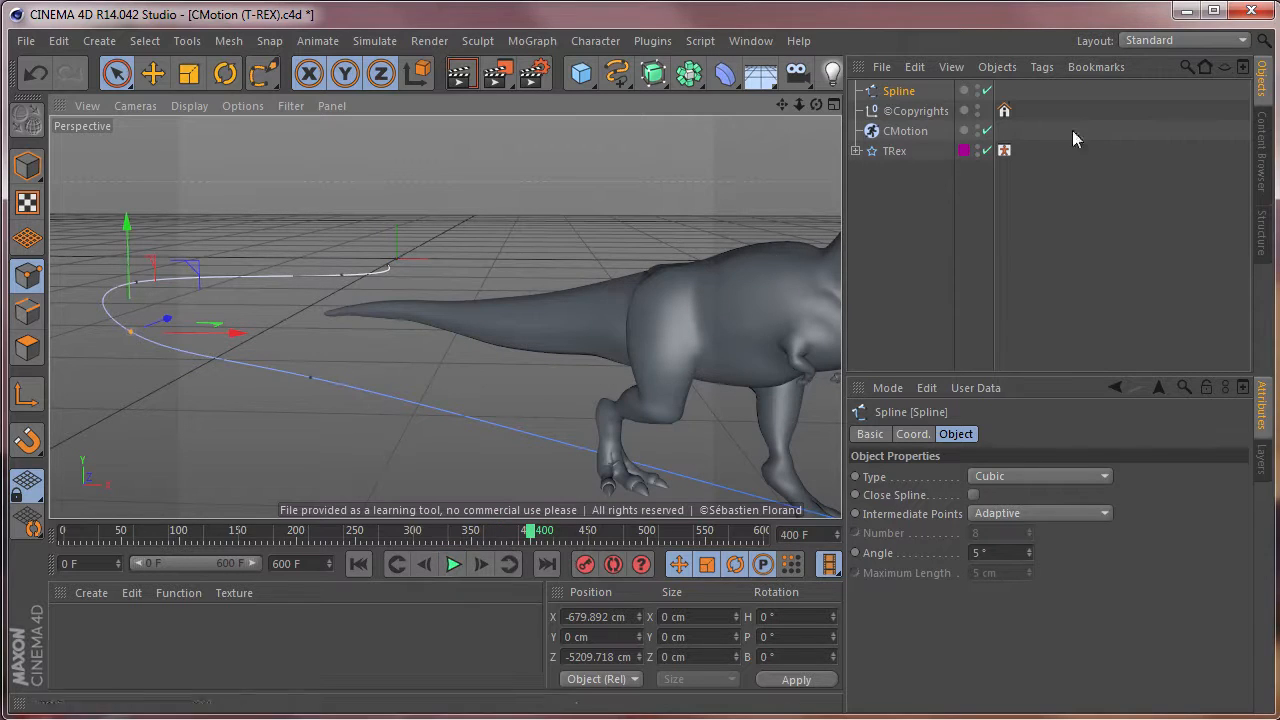
click(26, 41)
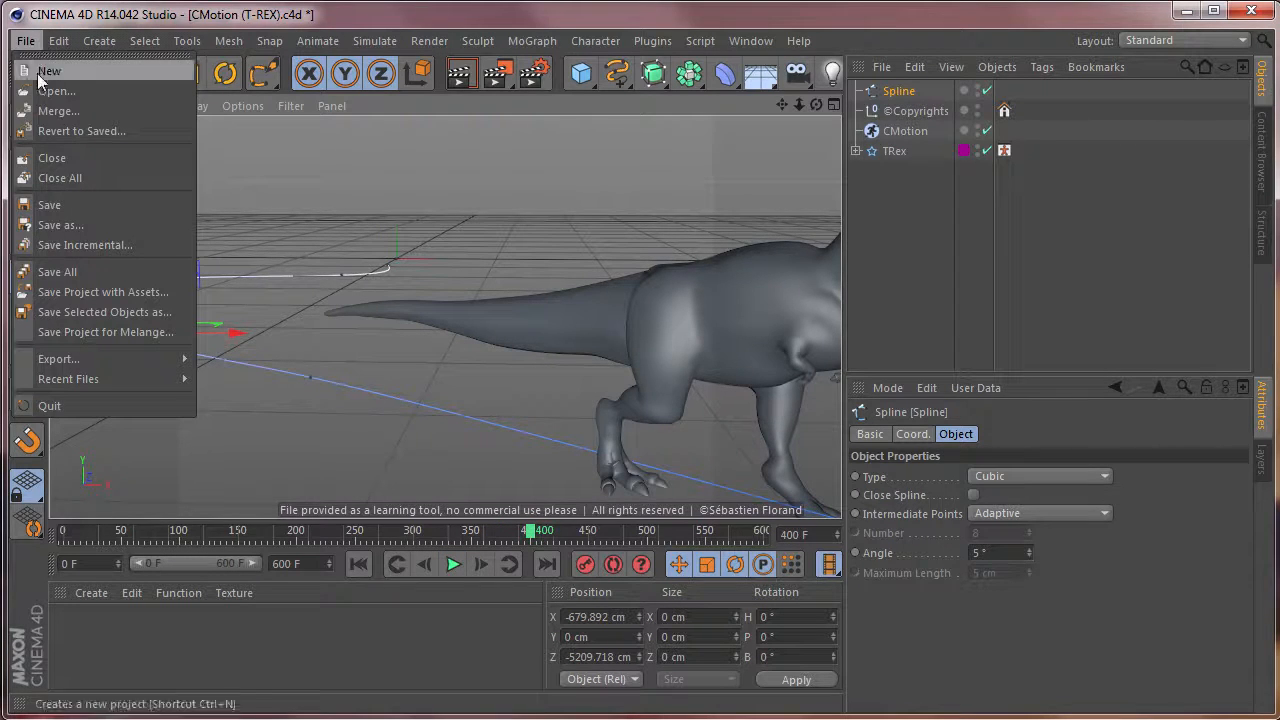
click(59, 159)
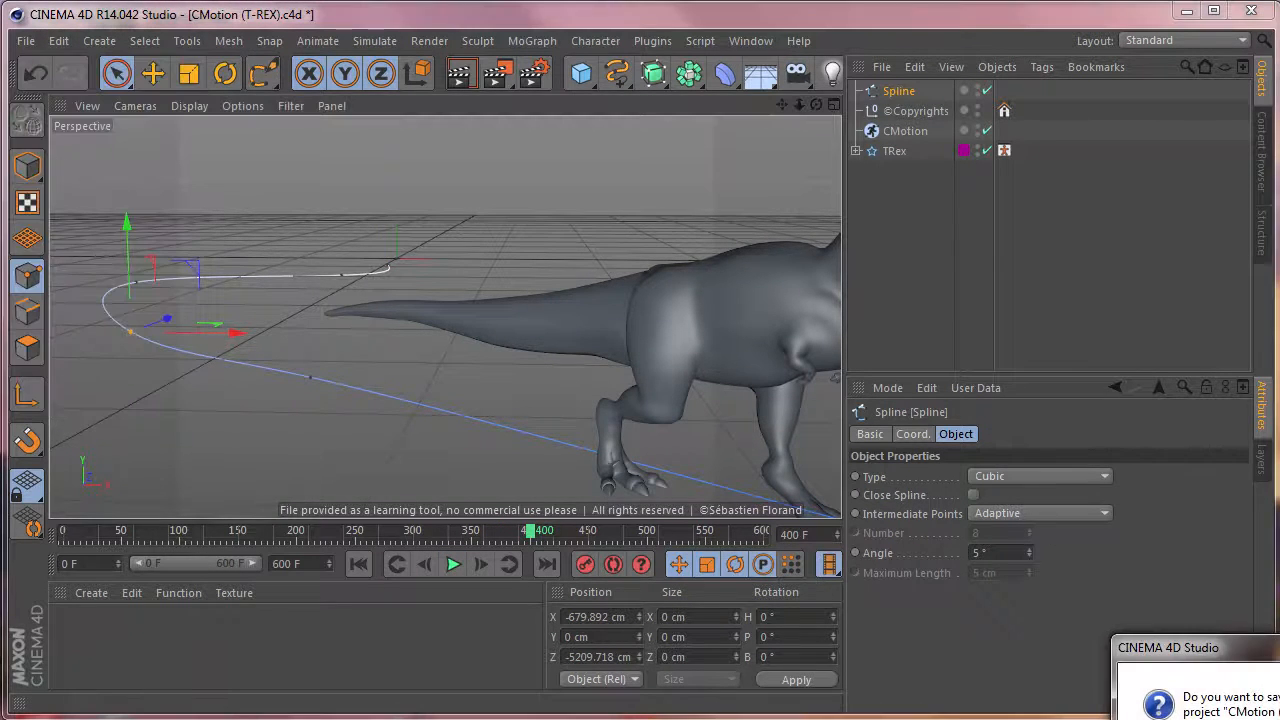
key(n)
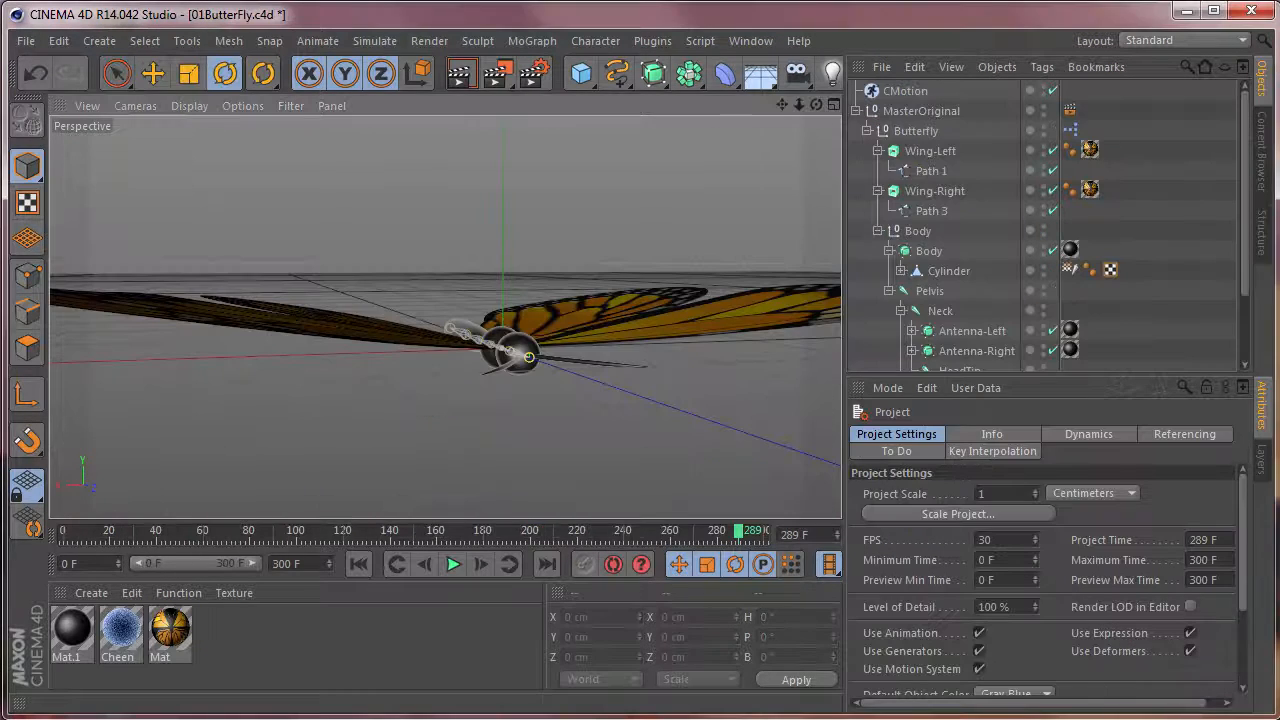
Open the 02ButterFly.c4d project.
click(26, 41)
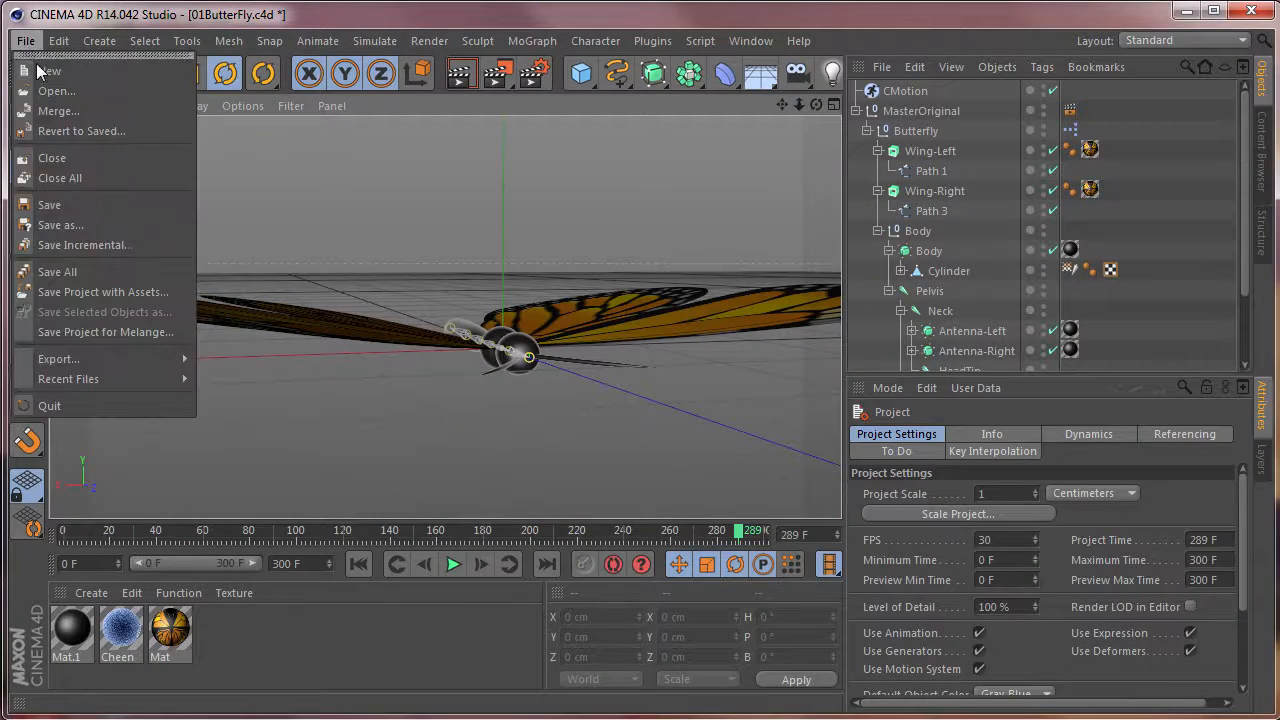
click(52, 78)
double_click(295, 199)
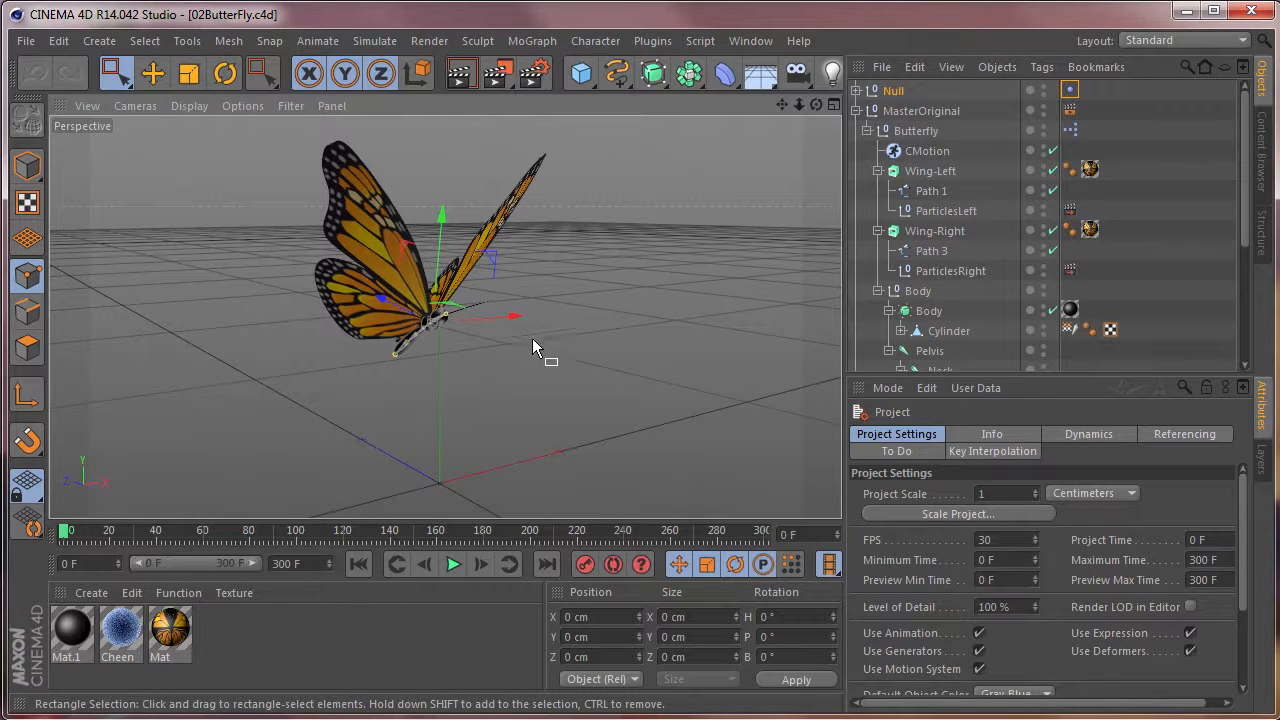
Examine the Vibrate tag settings on the top-level Null, and play the butterfly animation to watch their effect.
click(1071, 91)
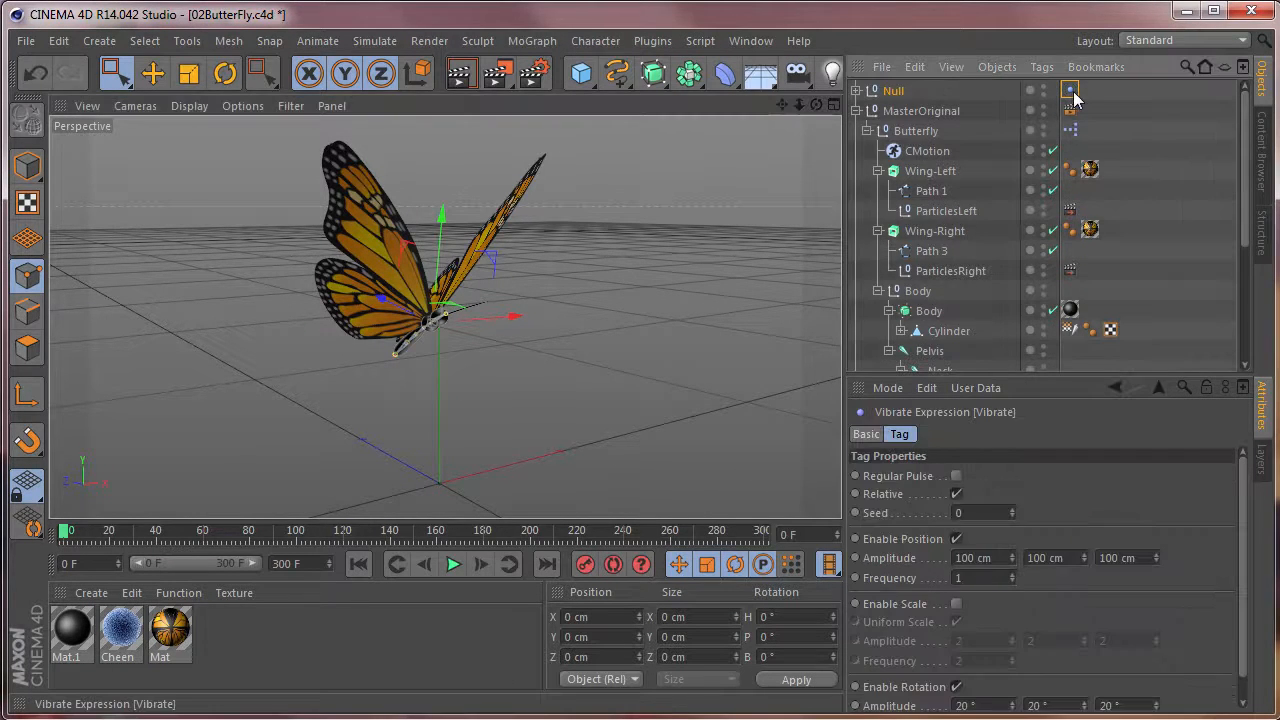
click(455, 566)
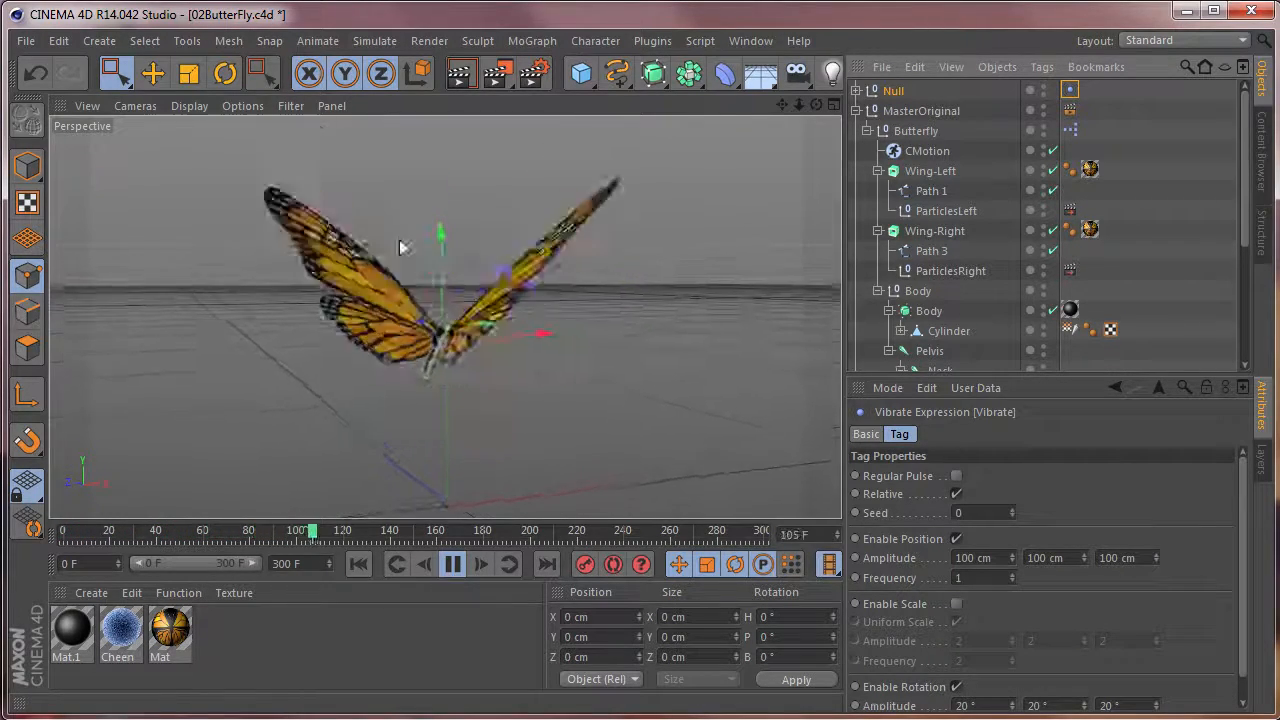
click(453, 566)
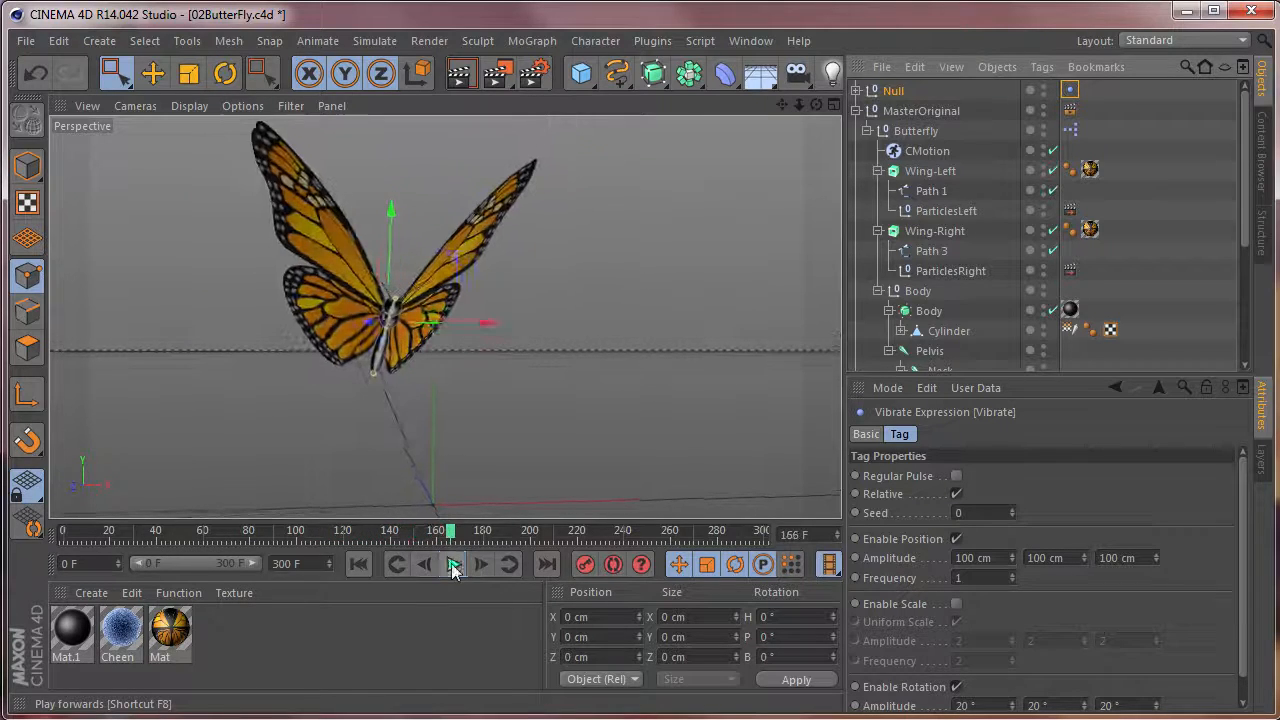
Create a new project, add a Cube and give it a Vibrate tag.
click(24, 41)
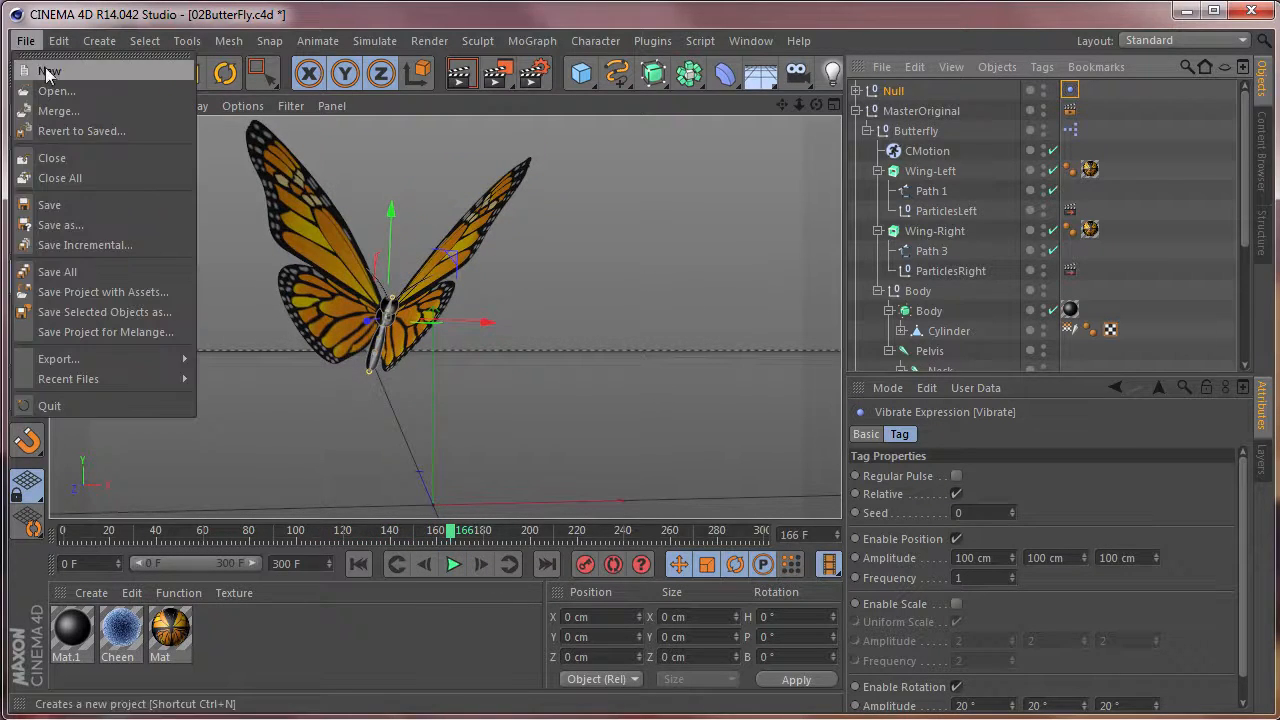
click(47, 71)
click(582, 74)
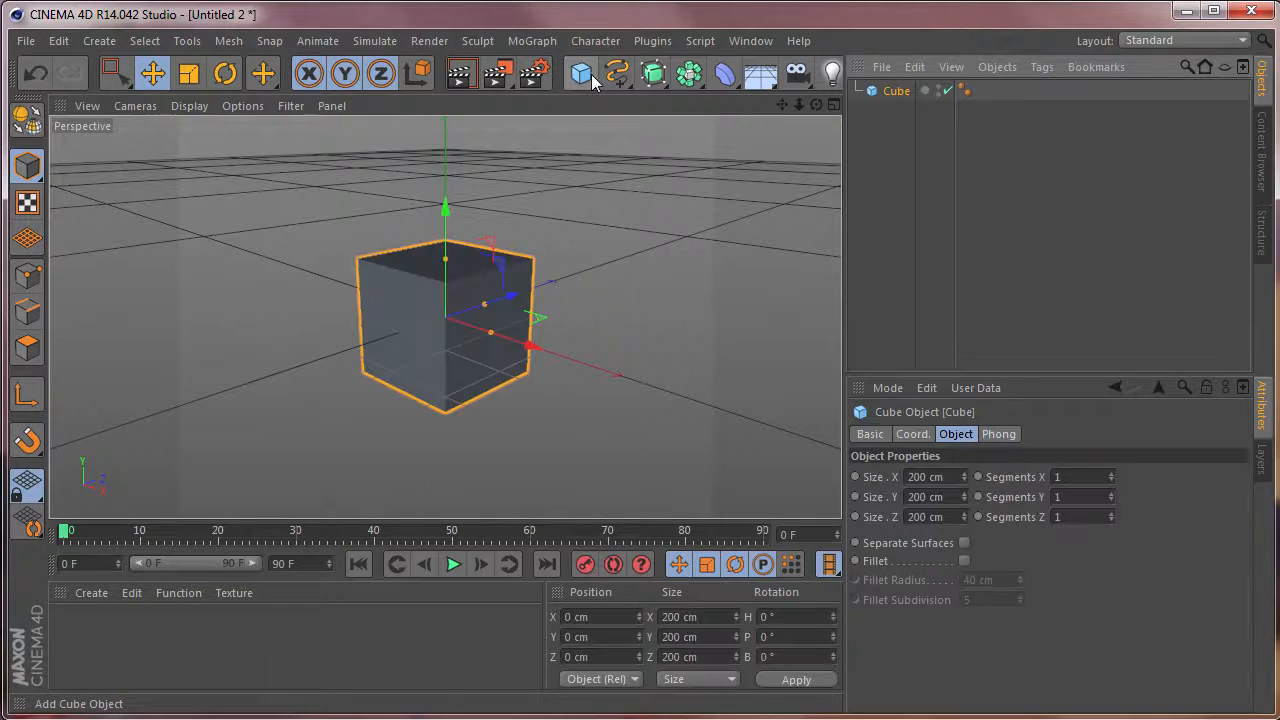
right_click(896, 91)
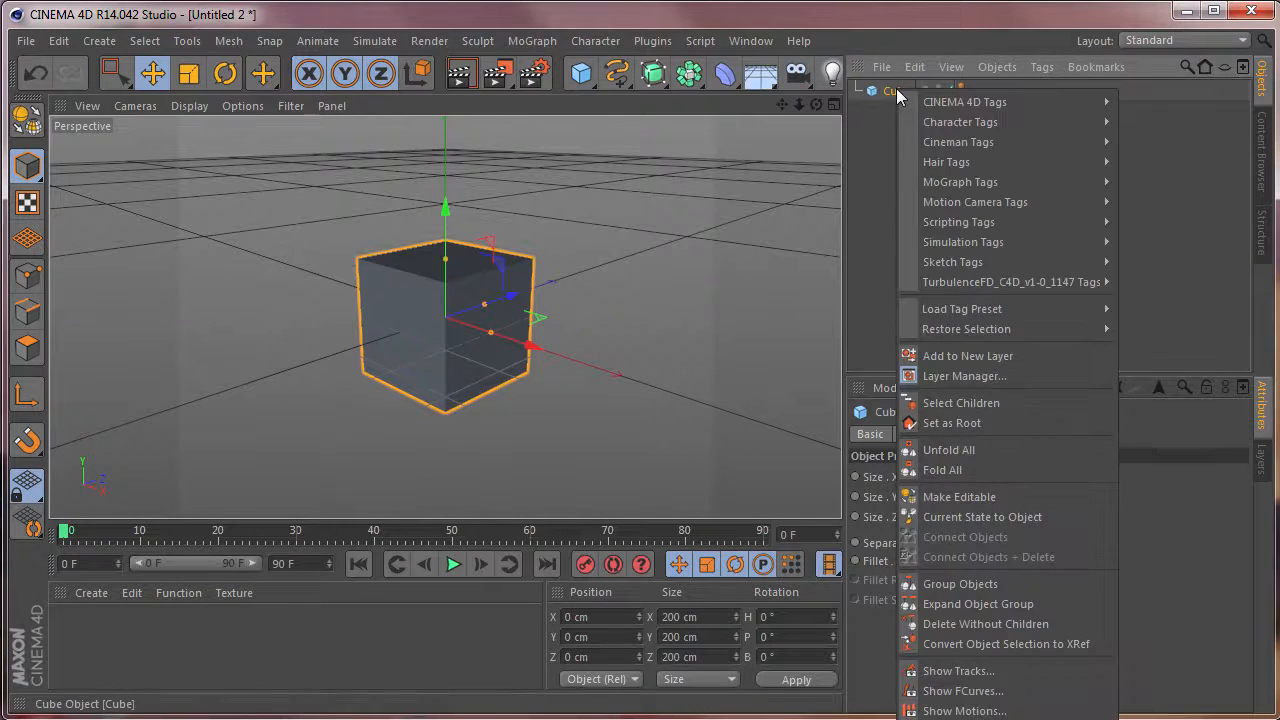
mouse_move(981, 101)
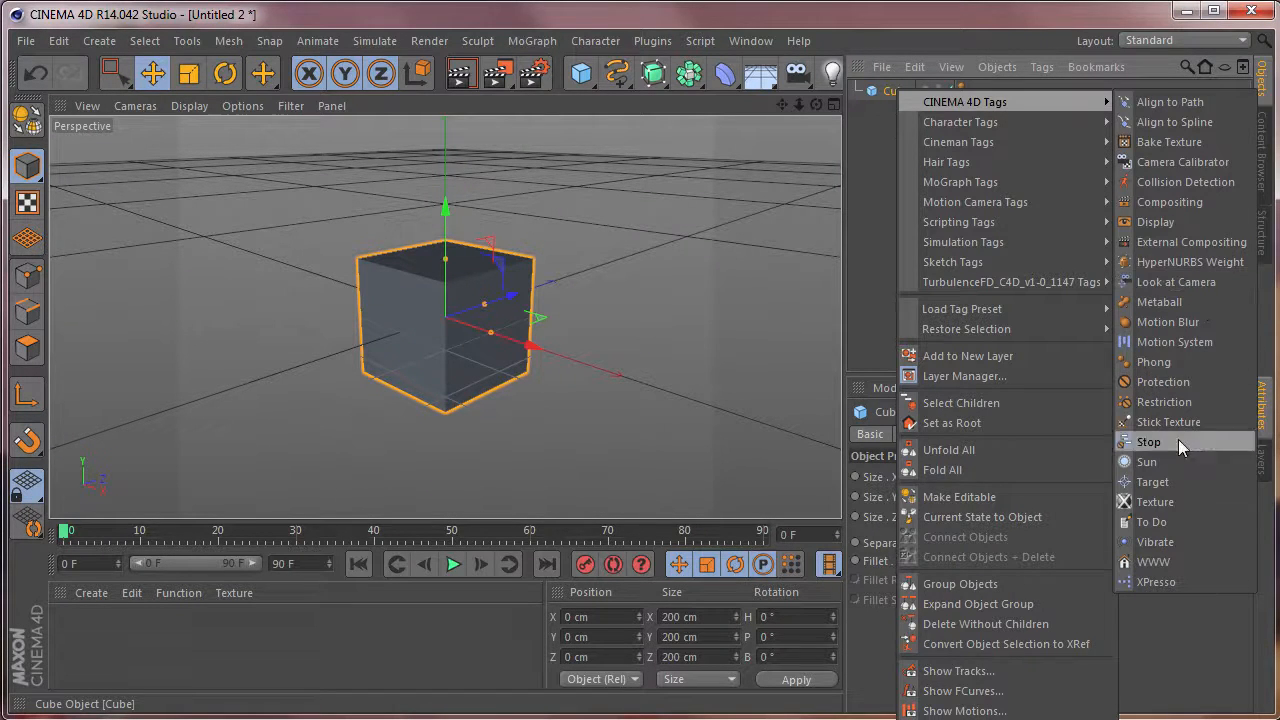
click(1152, 542)
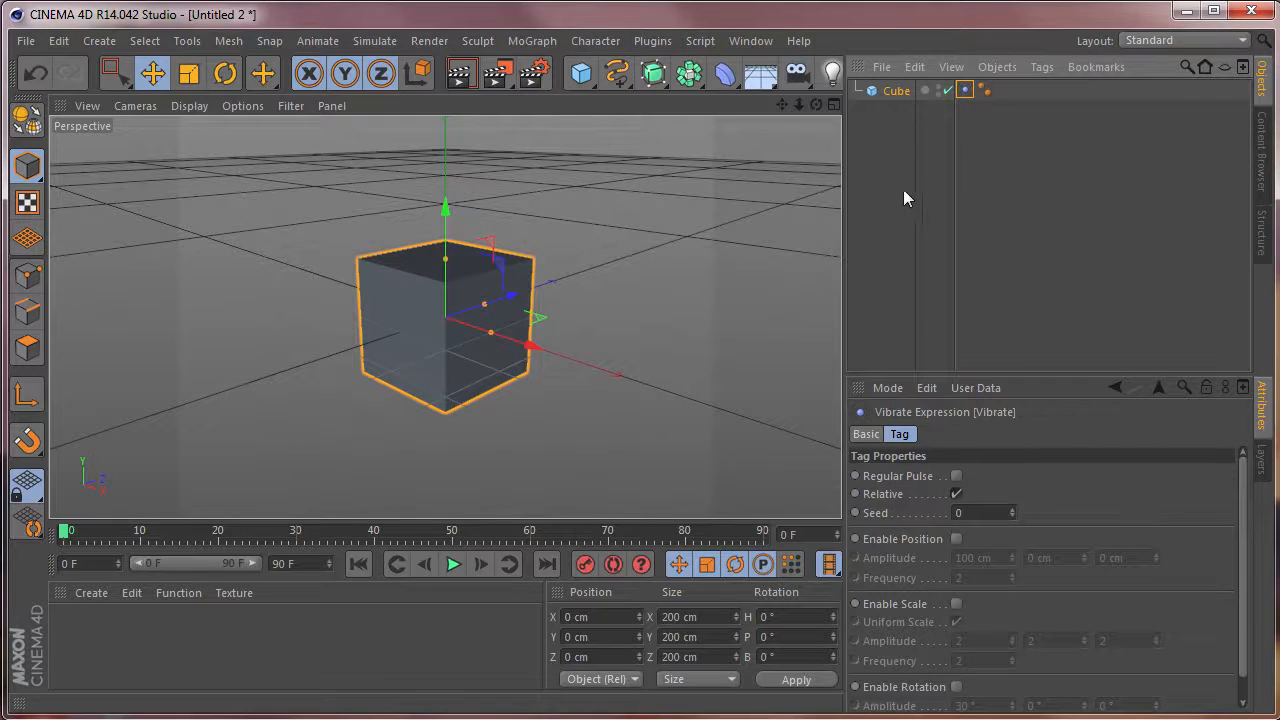
Enable position vibration on the Cube's Vibrate tag with amplitudes of 253, 250 and 250 cm while the animation plays.
click(956, 539)
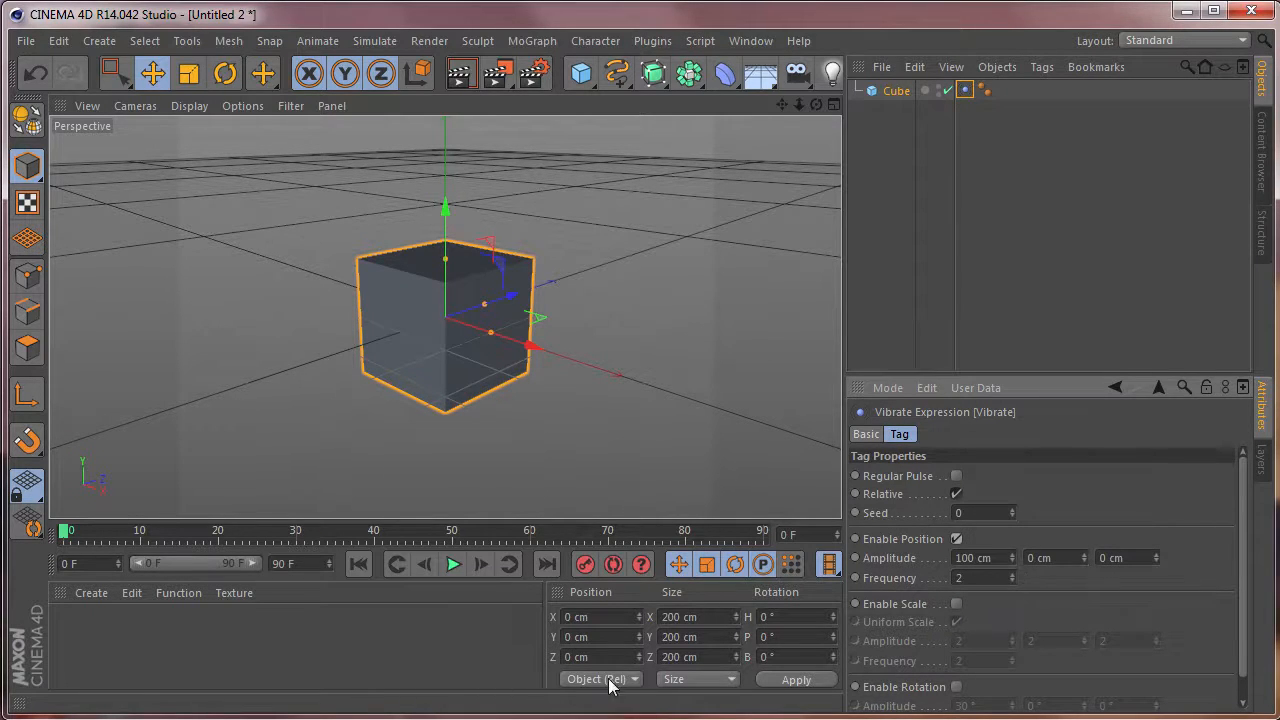
click(453, 564)
mouse_move(1011, 560)
mouse_down()
mouse_move(1011, 540)
mouse_move(1011, 556)
mouse_up()
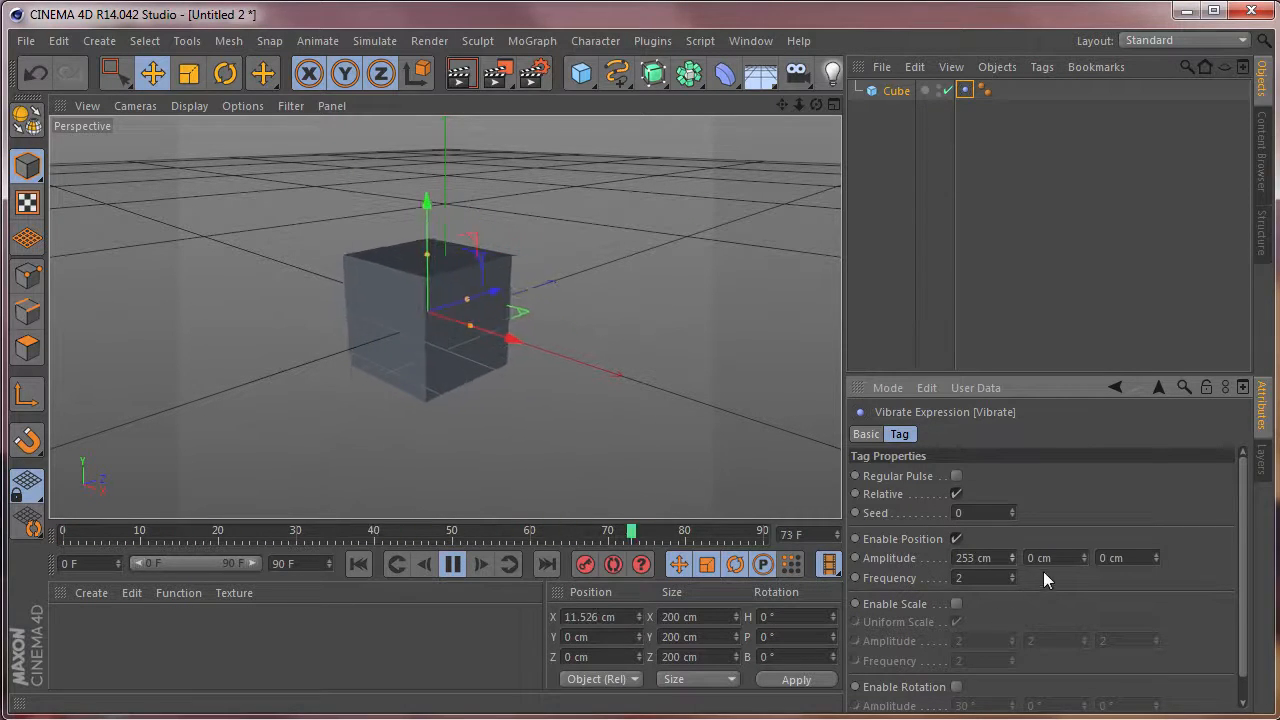
text(250)
key(Return)
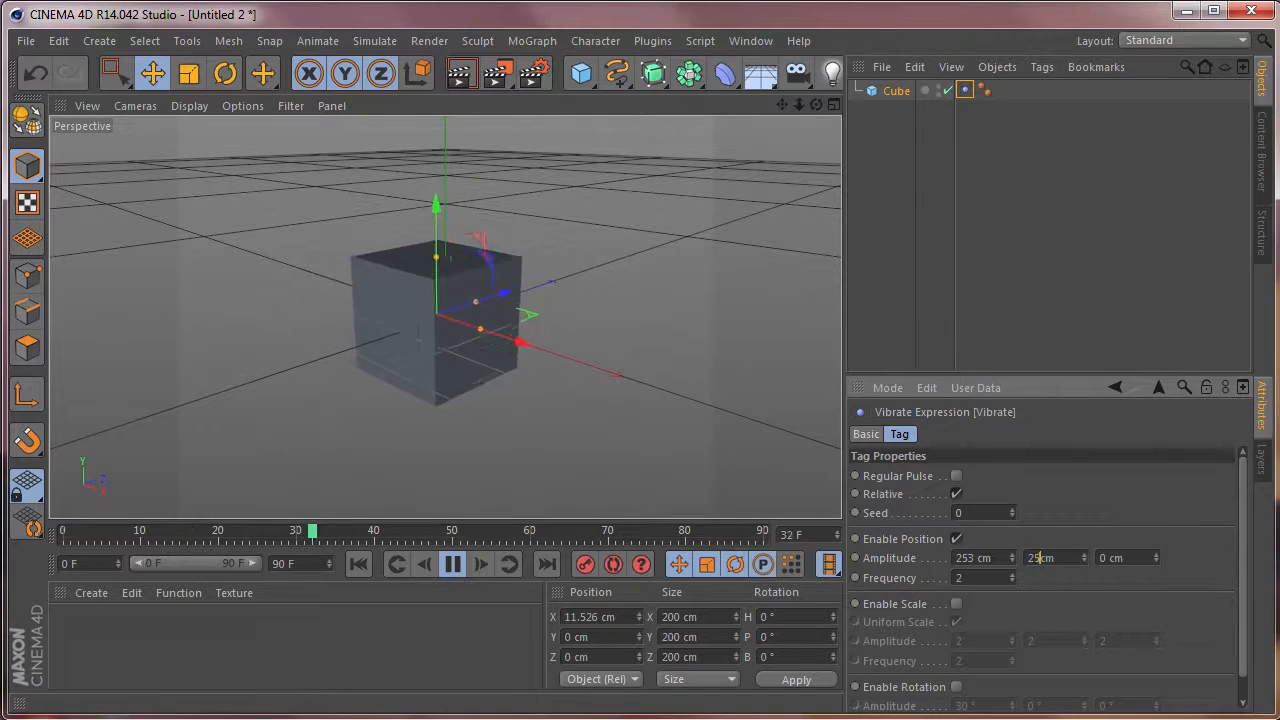
key(Tab)
text(250)
key(Return)
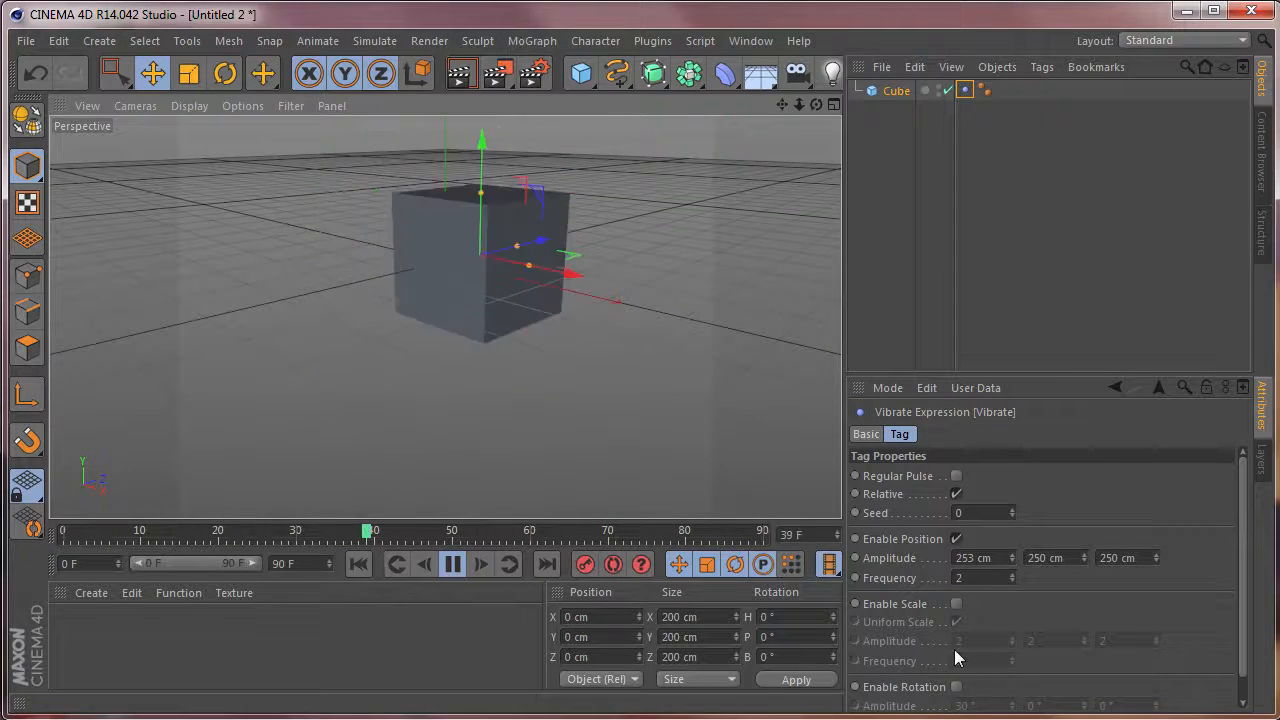
Enable rotation vibration on the Cube's Vibrate tag with an amplitude of 30° on all three axes.
click(956, 687)
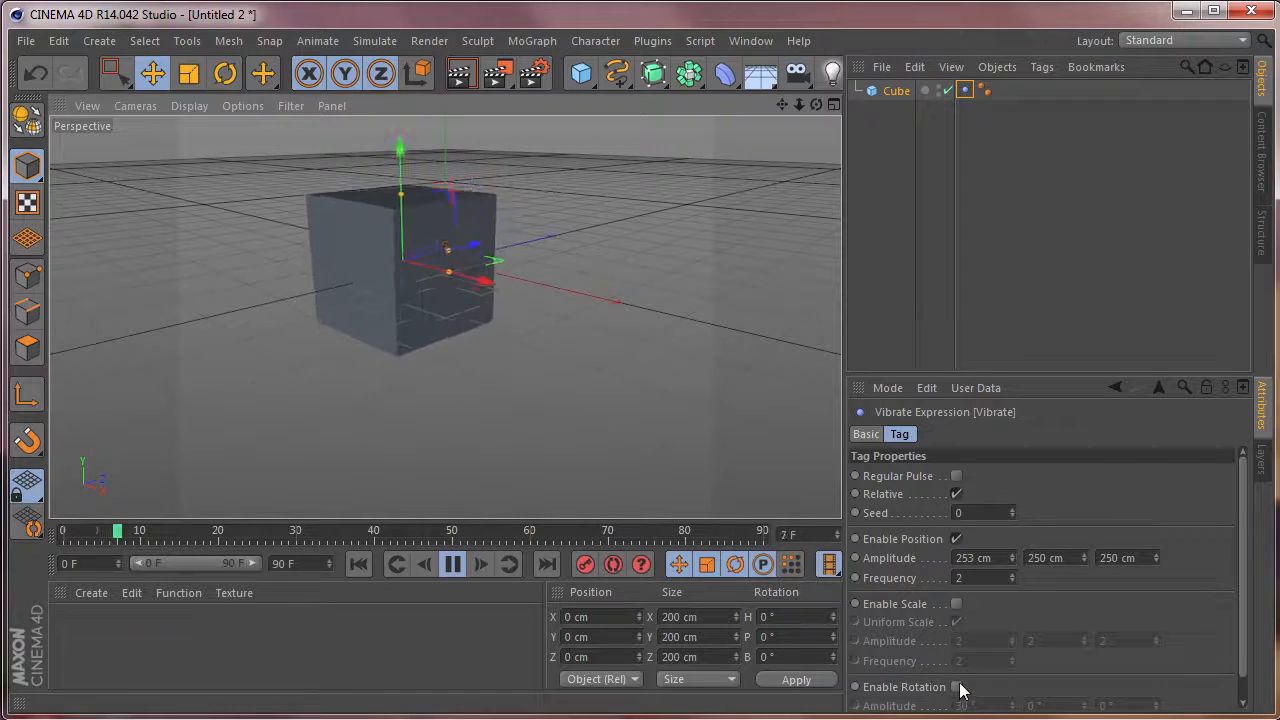
drag(1243, 562, 1238, 596)
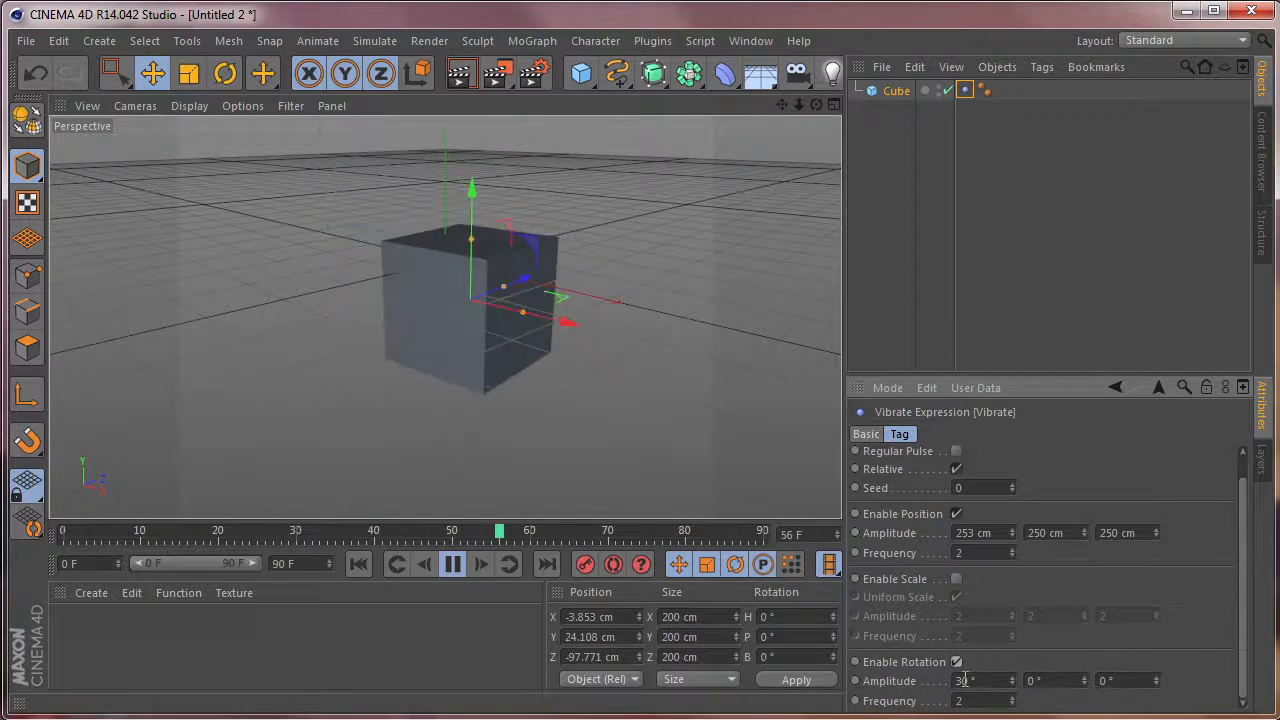
drag(1046, 682, 1014, 676)
text(30)
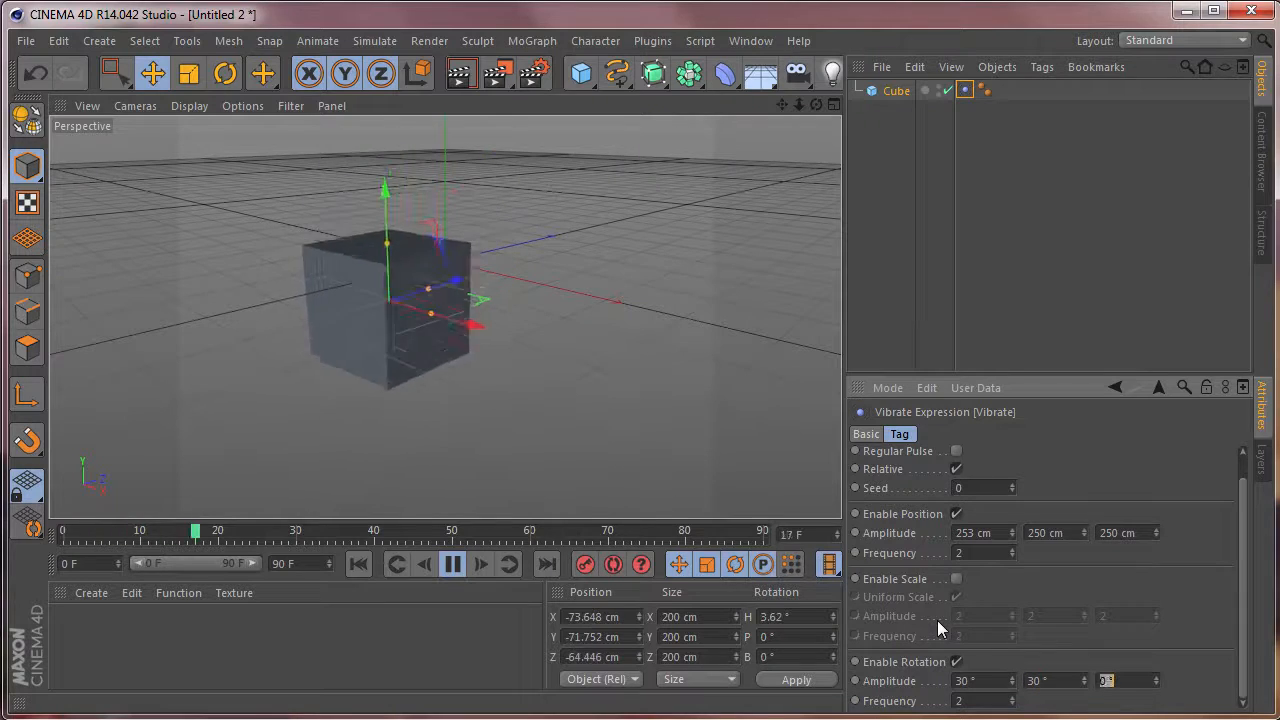
key(Tab)
text(30)
key(Return)
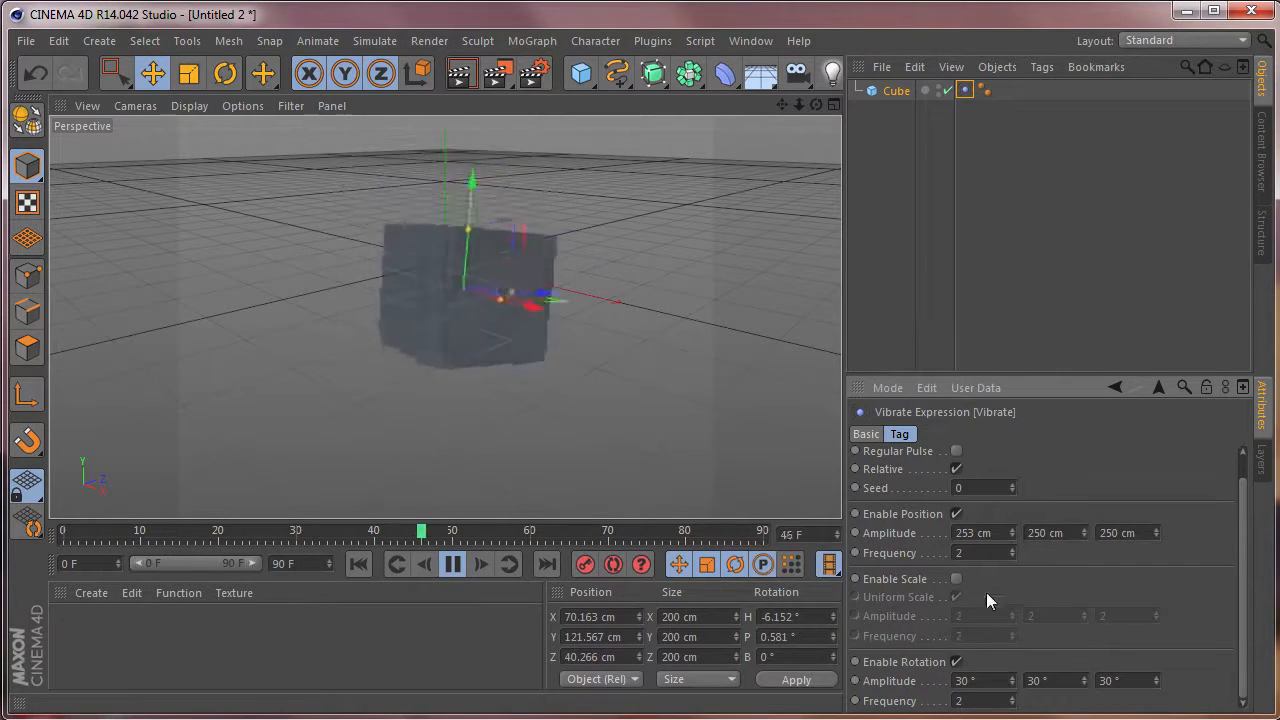
Set both the position and rotation frequencies of the Cube's Vibrate tag to 1.
drag(973, 554, 885, 538)
text(1)
key(Return)
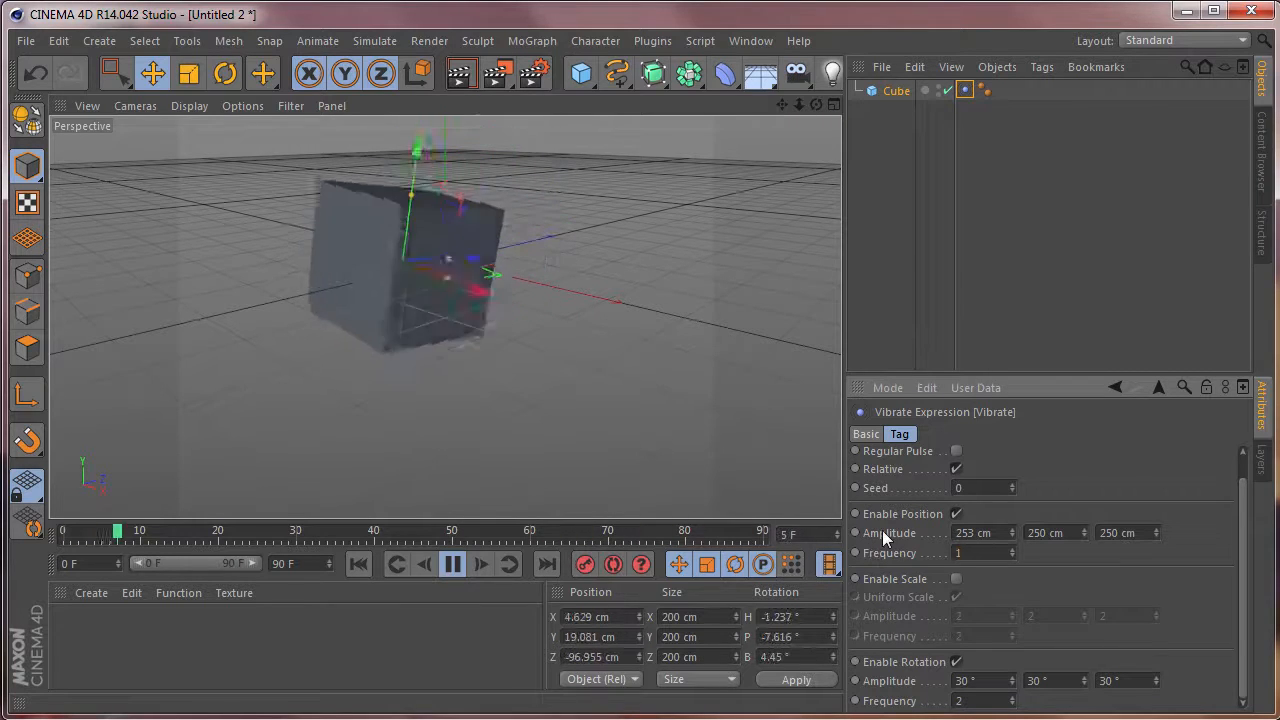
drag(975, 702, 771, 692)
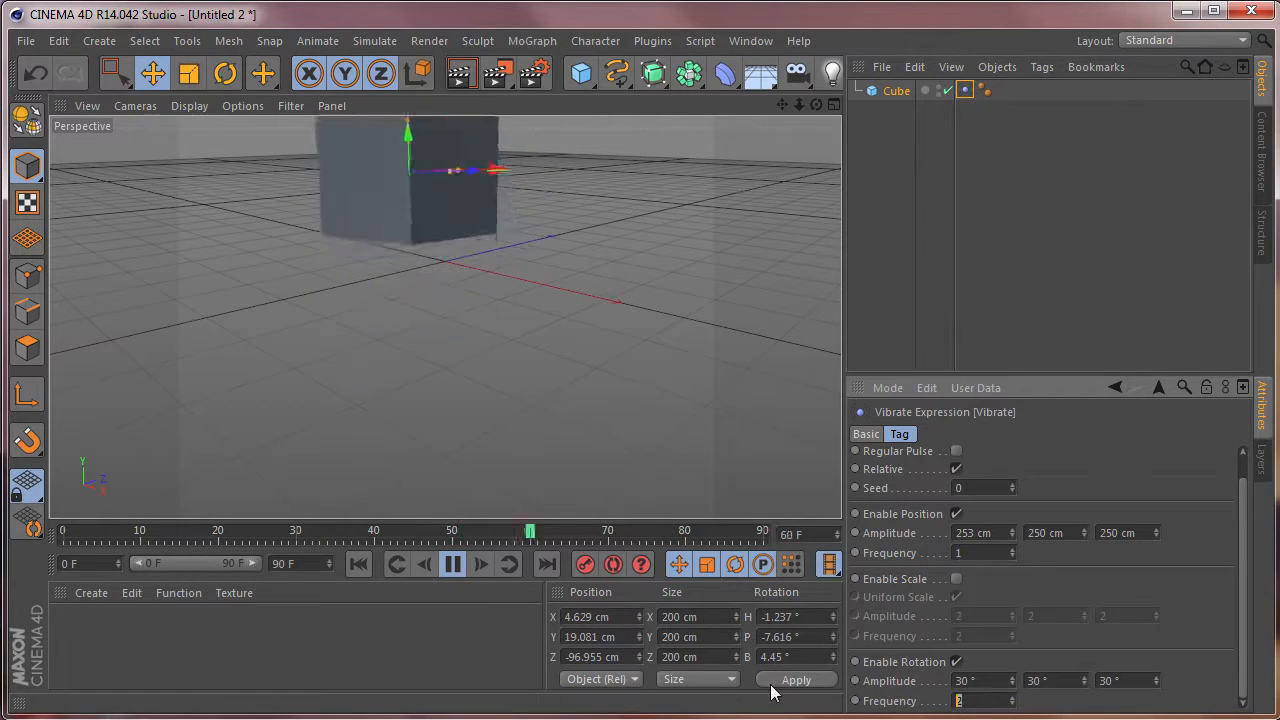
text(1)
key(Return)
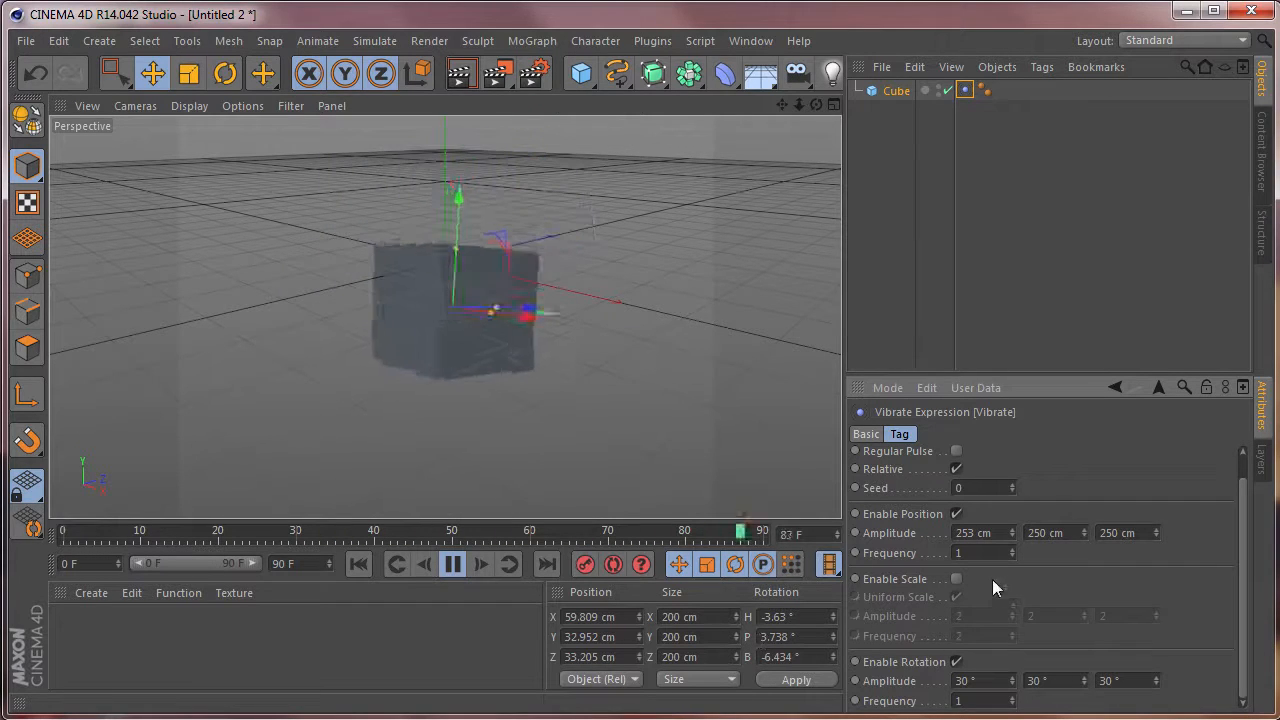
Lower both the position and rotation frequencies of the Cube's Vibrate tag to 0.5.
drag(974, 553, 830, 546)
text(0.5)
key(Return)
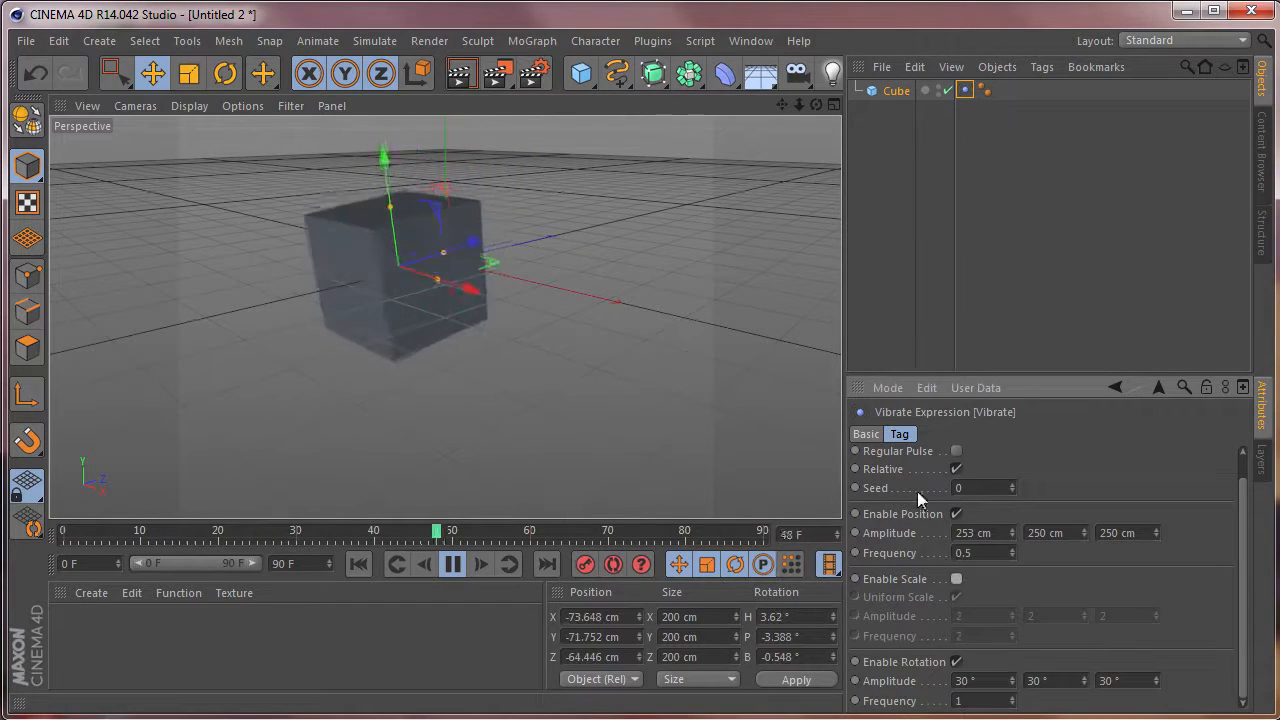
drag(960, 703, 886, 688)
text(0.5)
key(Return)
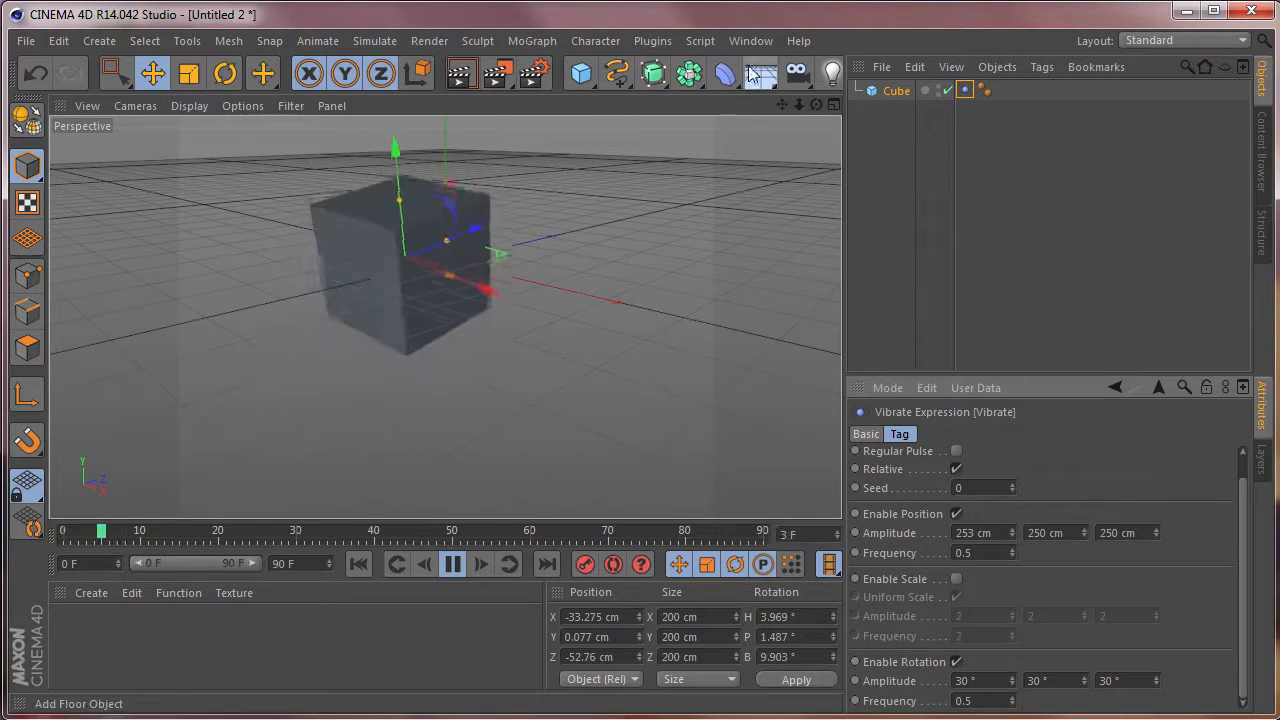
Close the untitled cube project without saving and play the 02ButterFly.c4d animation.
click(24, 41)
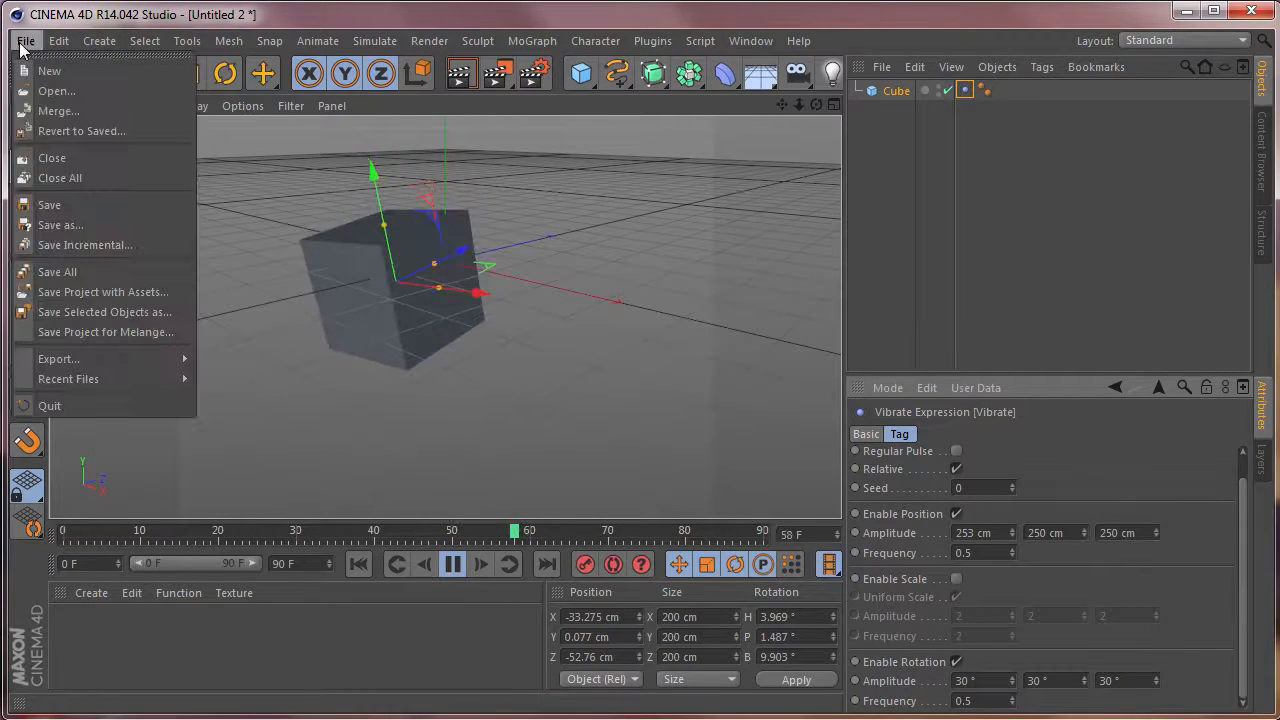
click(60, 158)
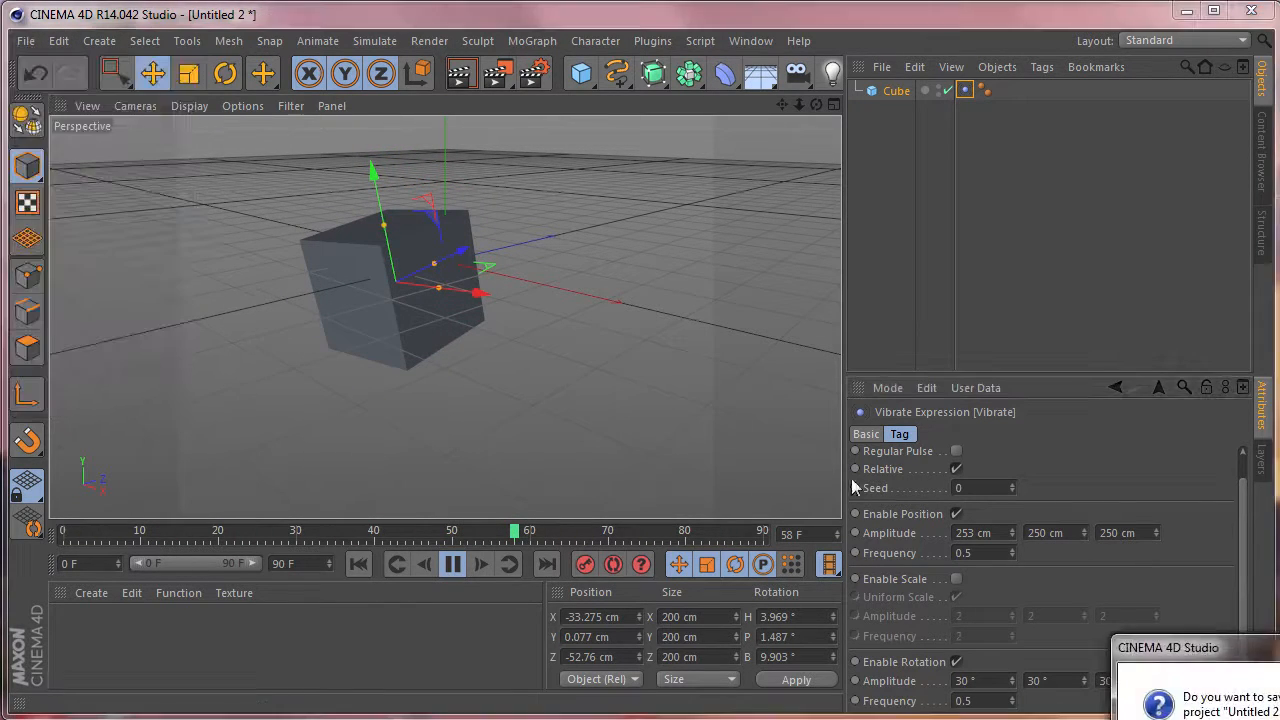
click(1279, 719)
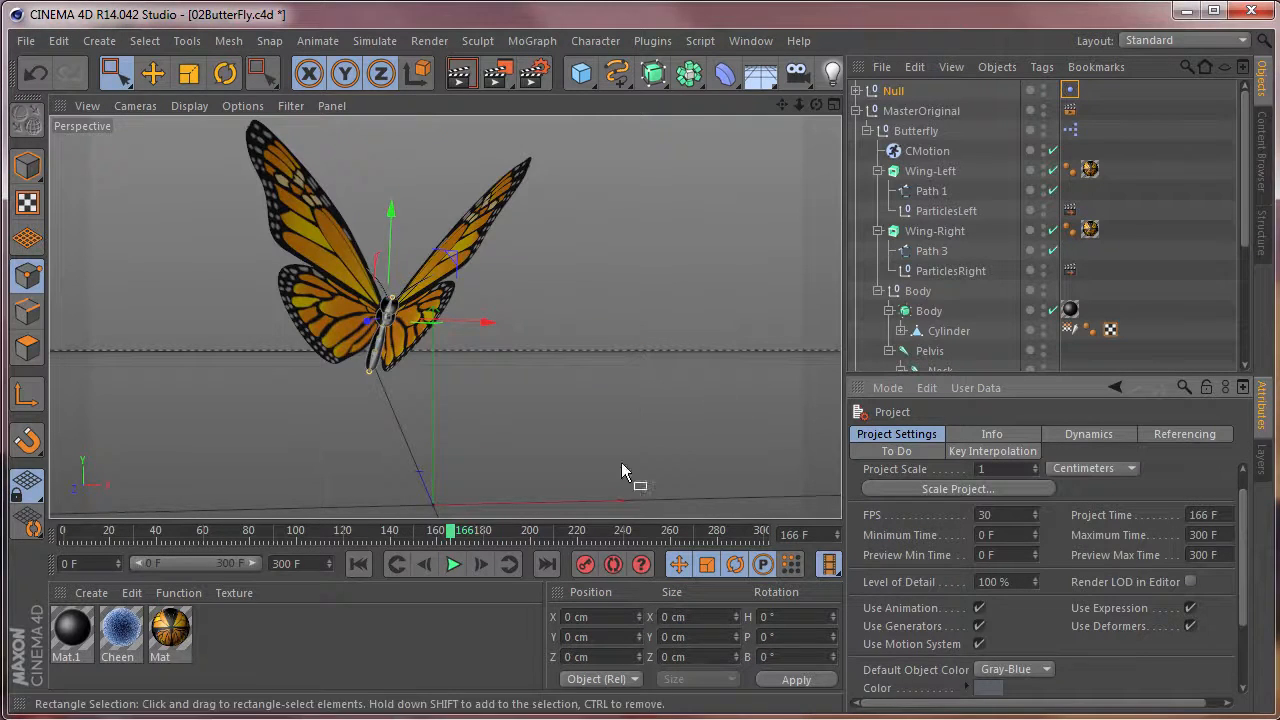
click(450, 565)
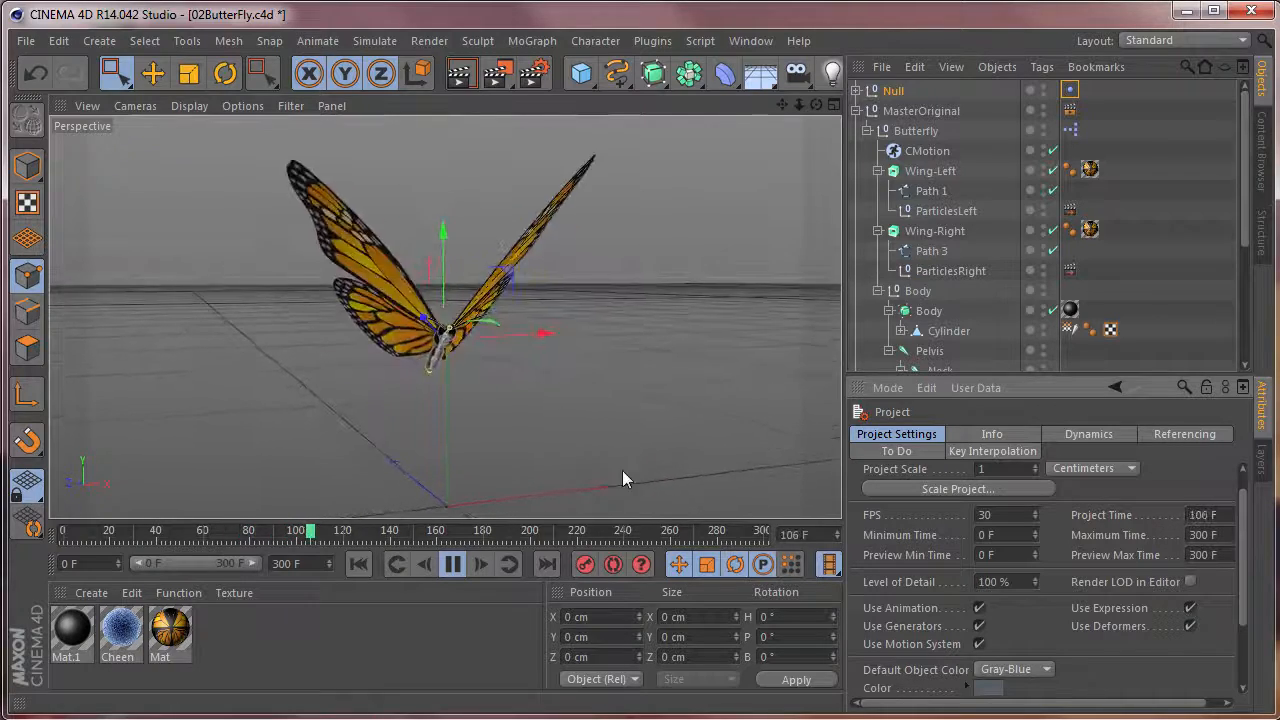
click(453, 564)
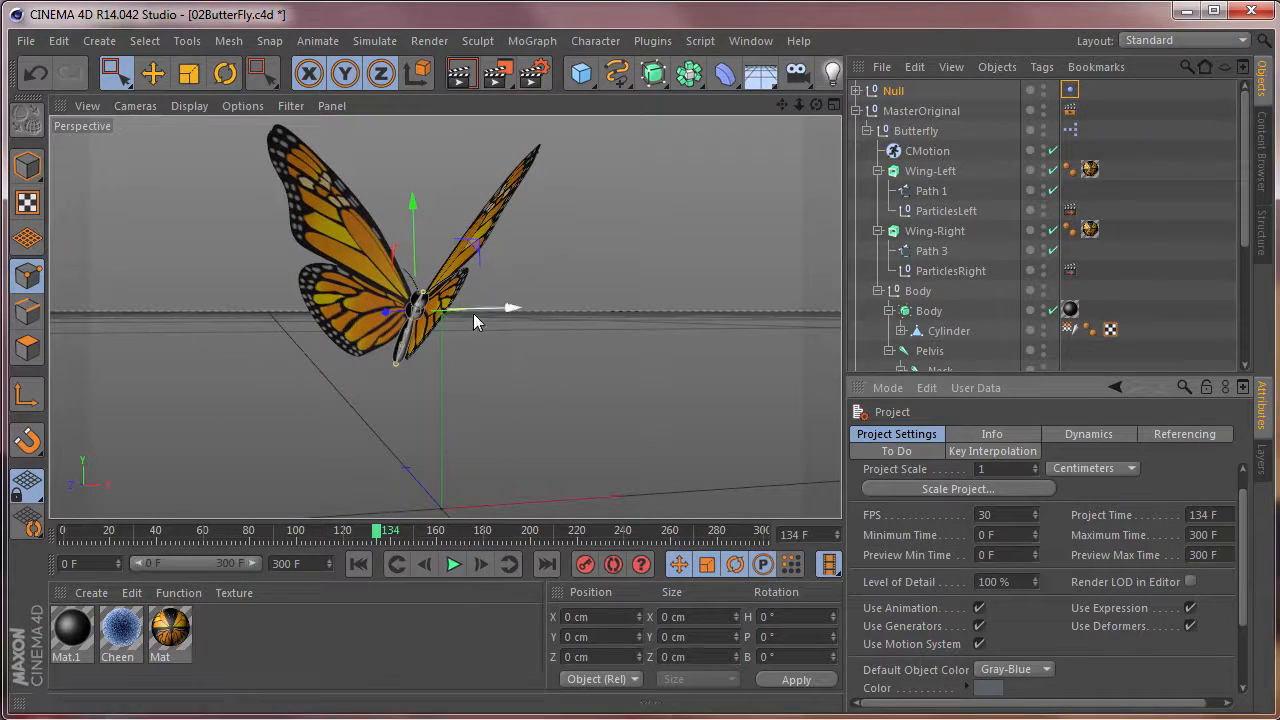
Examine the Wing-Left extrude and its ParticlesLeft null from a higher angle.
alt+drag(431, 271, 547, 455)
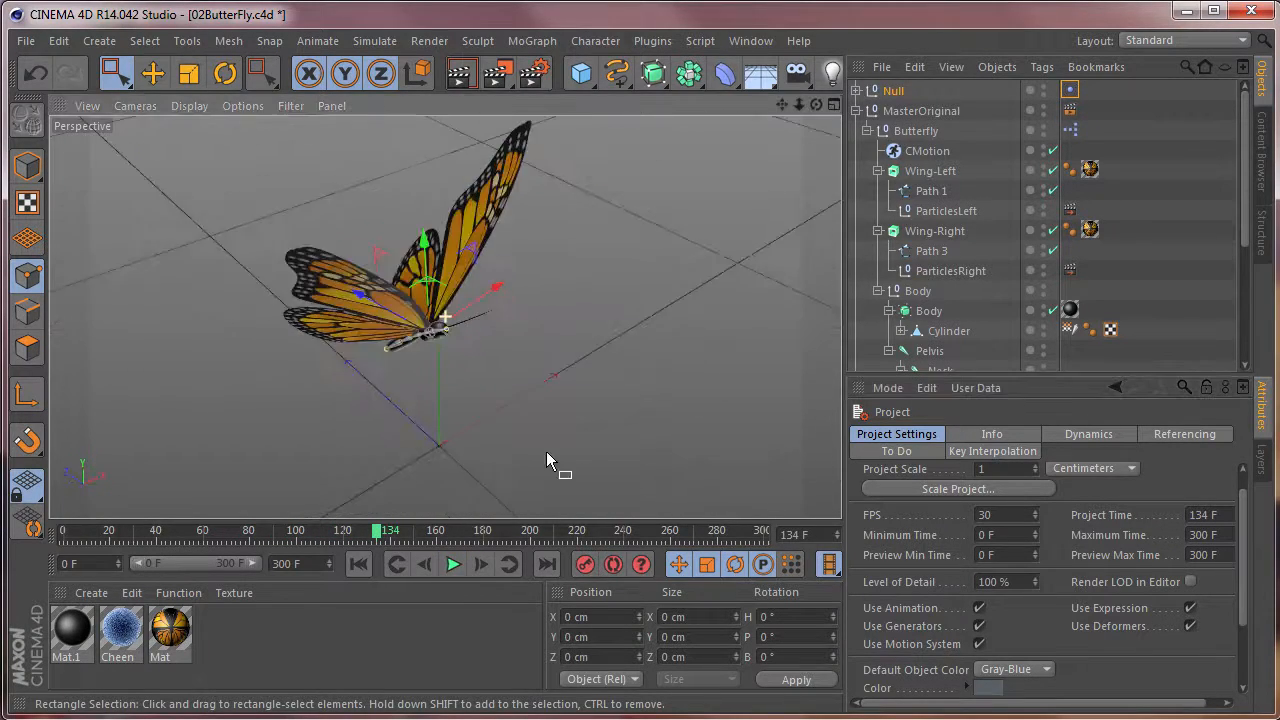
click(945, 173)
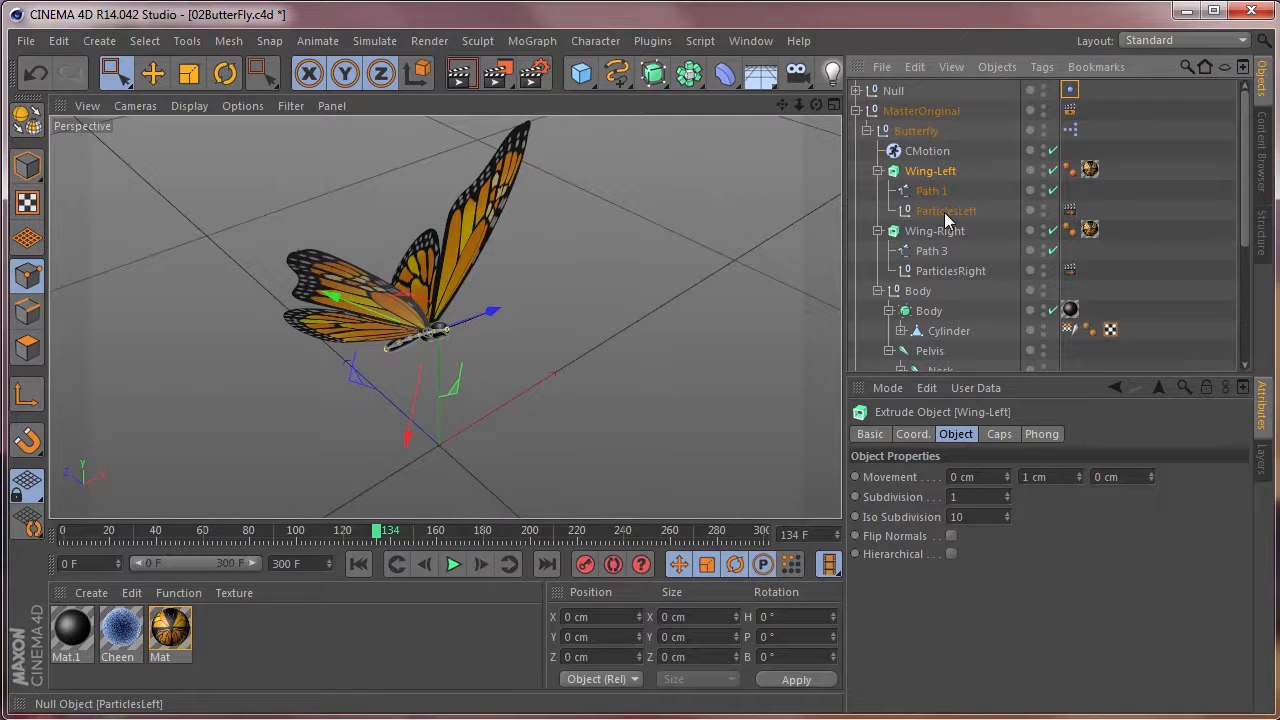
click(945, 211)
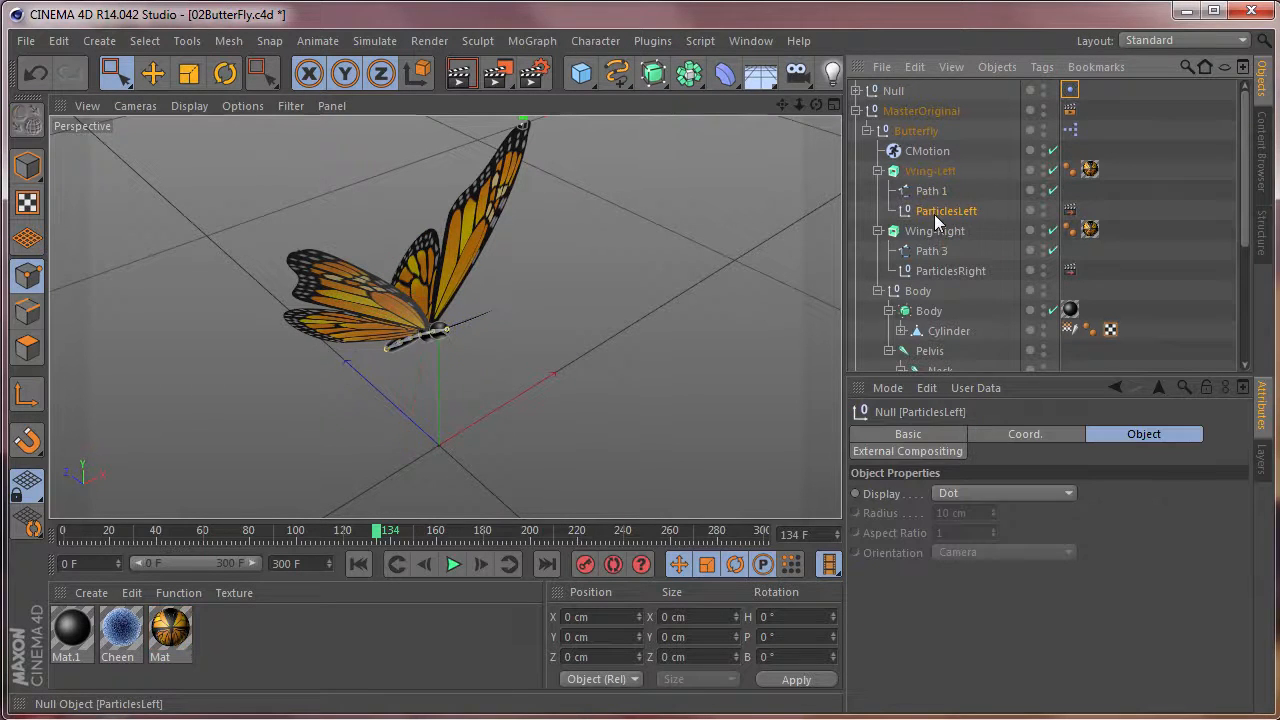
Examine from several angles where the ParticlesLeft null sits at the tip of the left wing.
alt+drag(666, 241, 556, 325)
alt+middle_drag(556, 315, 483, 364)
scroll(480, 332, up, 8)
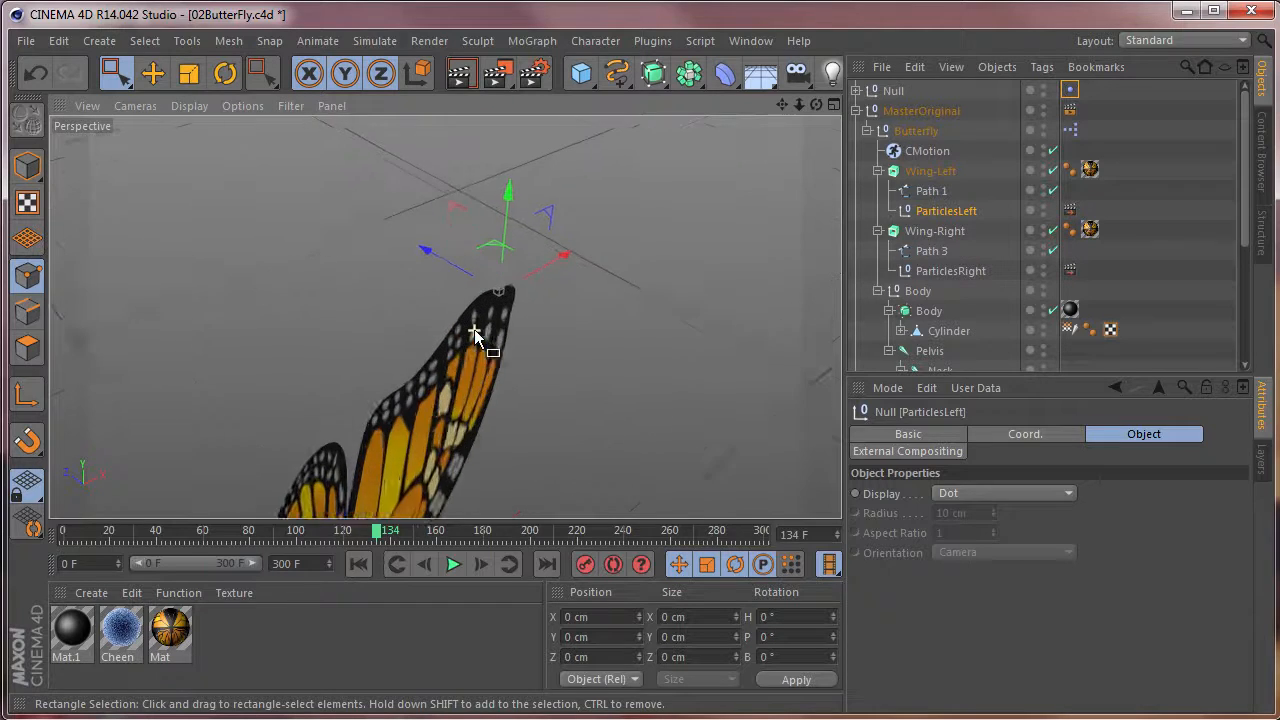
alt+middle_drag(512, 263, 508, 412)
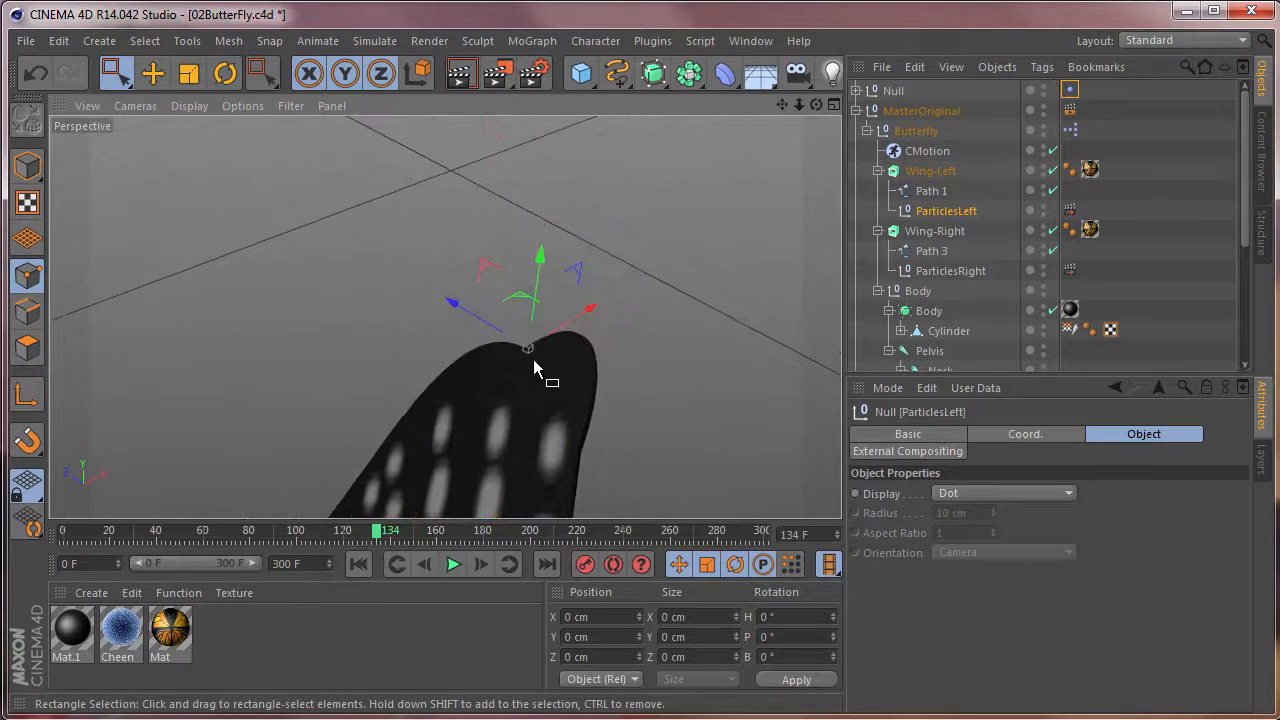
alt+drag(507, 400, 513, 342)
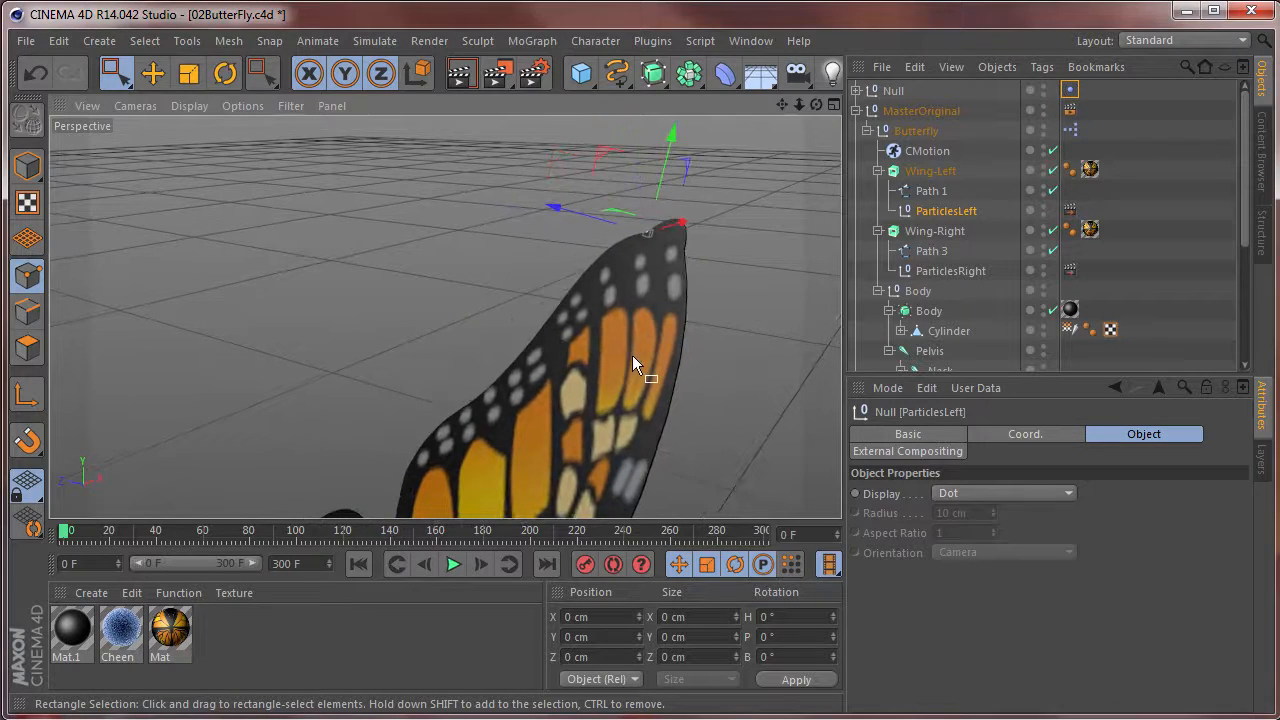
alt+drag(632, 355, 458, 364)
scroll(515, 345, down, 5)
alt+drag(365, 380, 415, 298)
scroll(413, 296, up, 3)
alt+drag(588, 238, 498, 307)
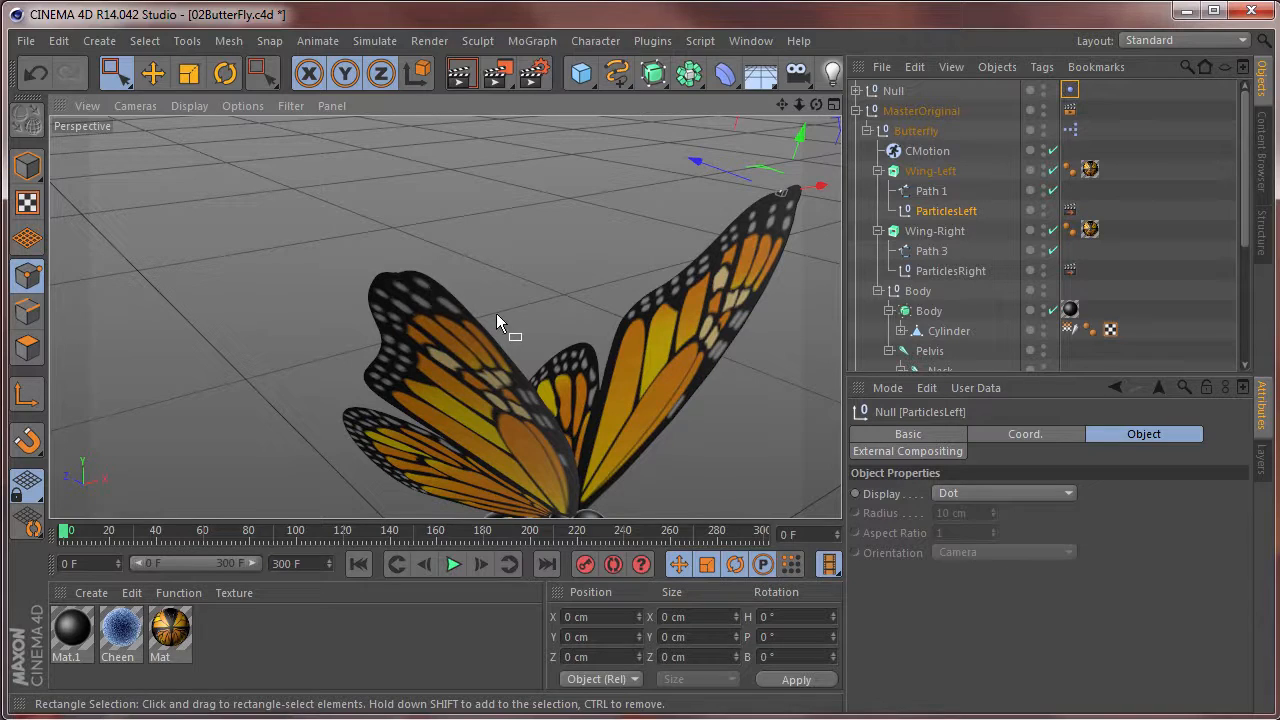
Check the ParticlesRight null at the right wing tip, and watch how the ParticlesLeft null follows its wing during playback.
click(932, 275)
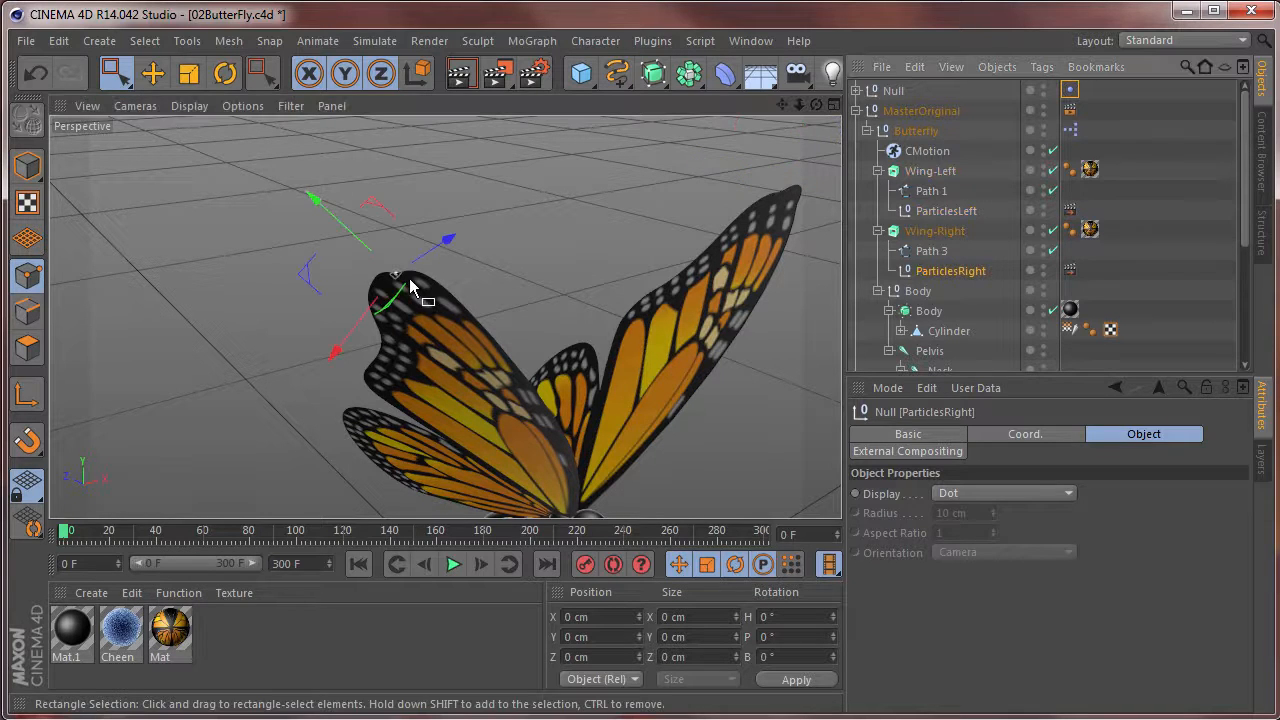
alt+drag(619, 380, 578, 502)
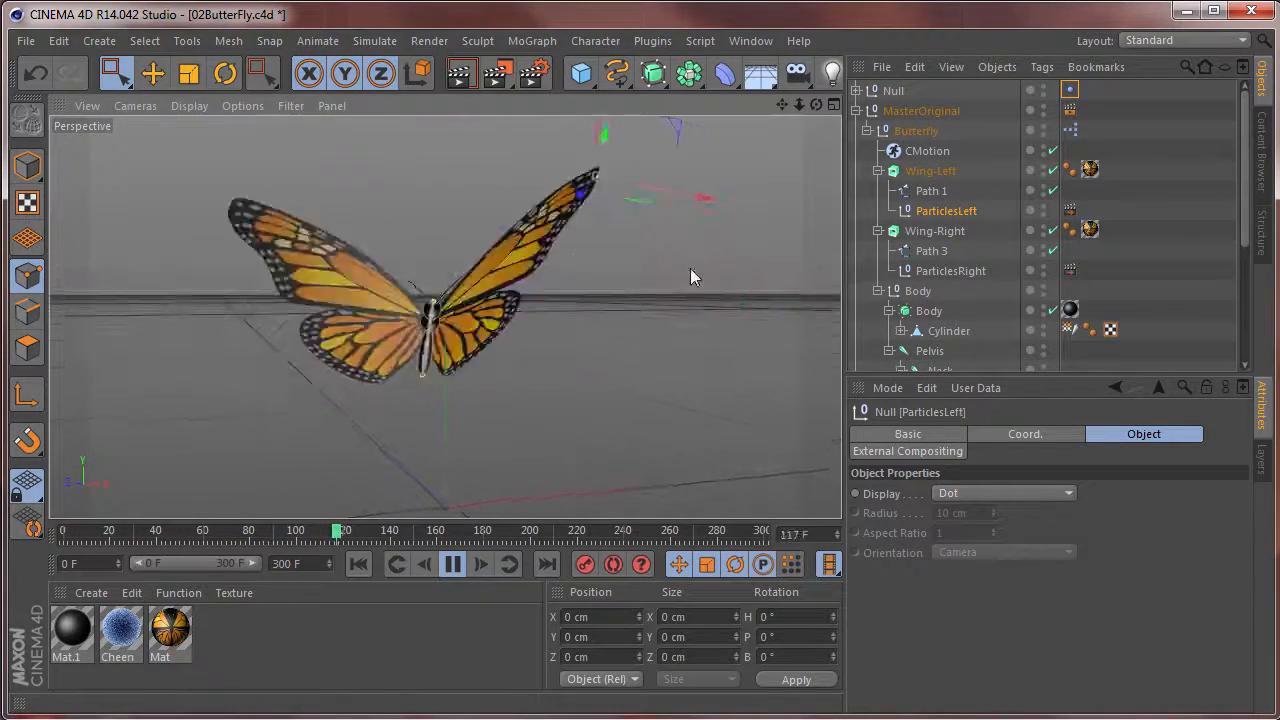
click(452, 563)
alt+drag(464, 333, 624, 342)
scroll(535, 289, up, 8)
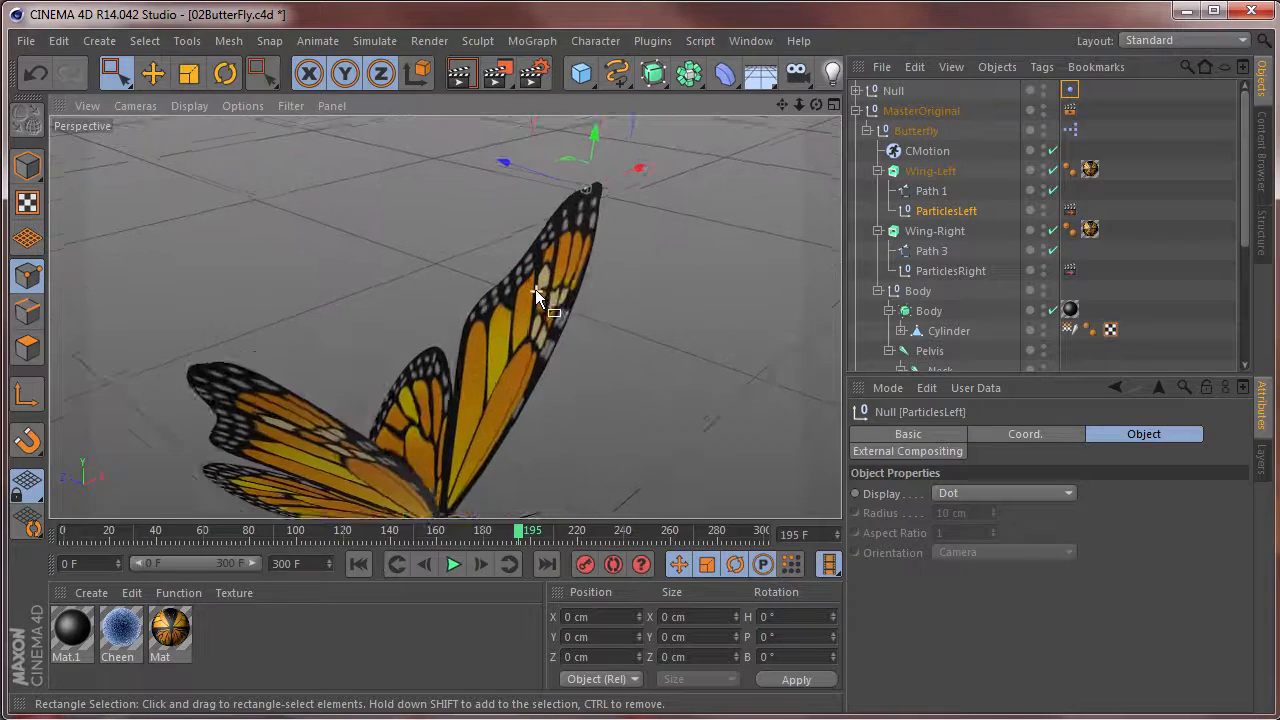
alt+drag(535, 289, 583, 279)
alt+drag(604, 236, 614, 376)
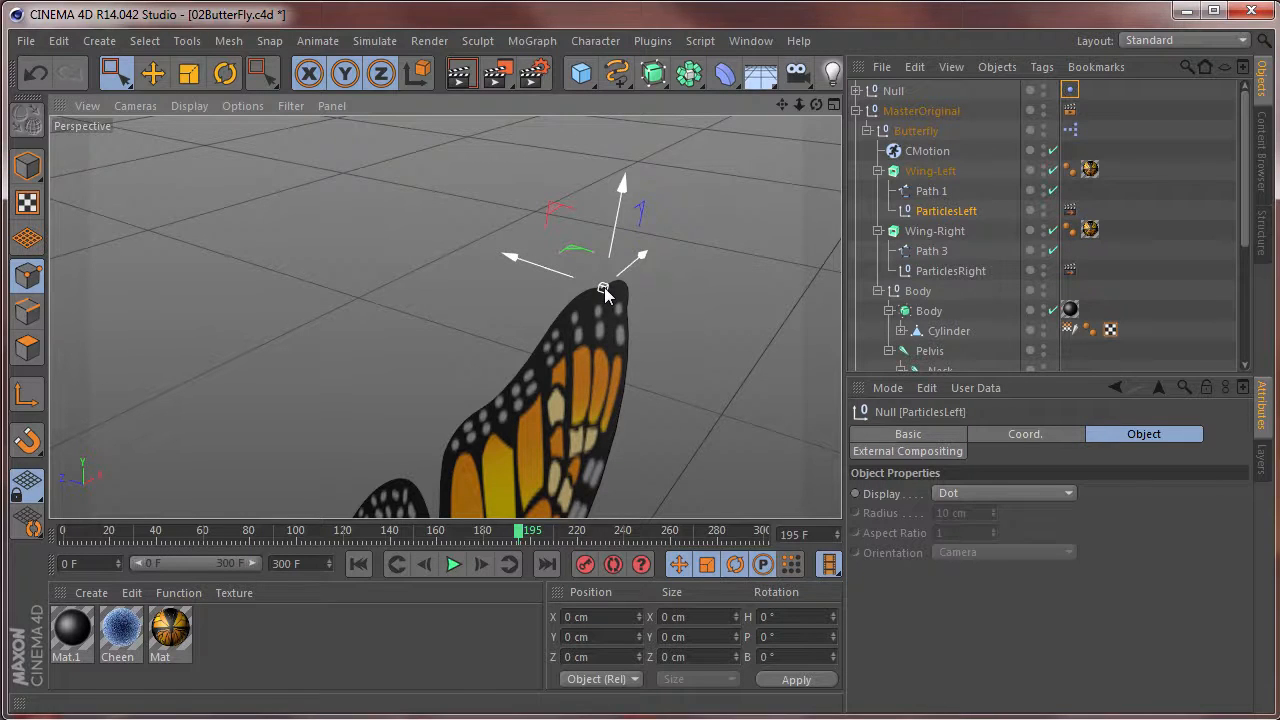
Inspect the External Compositing tags on the particle nulls and where that tag is found, and replay the butterfly animation.
click(1072, 214)
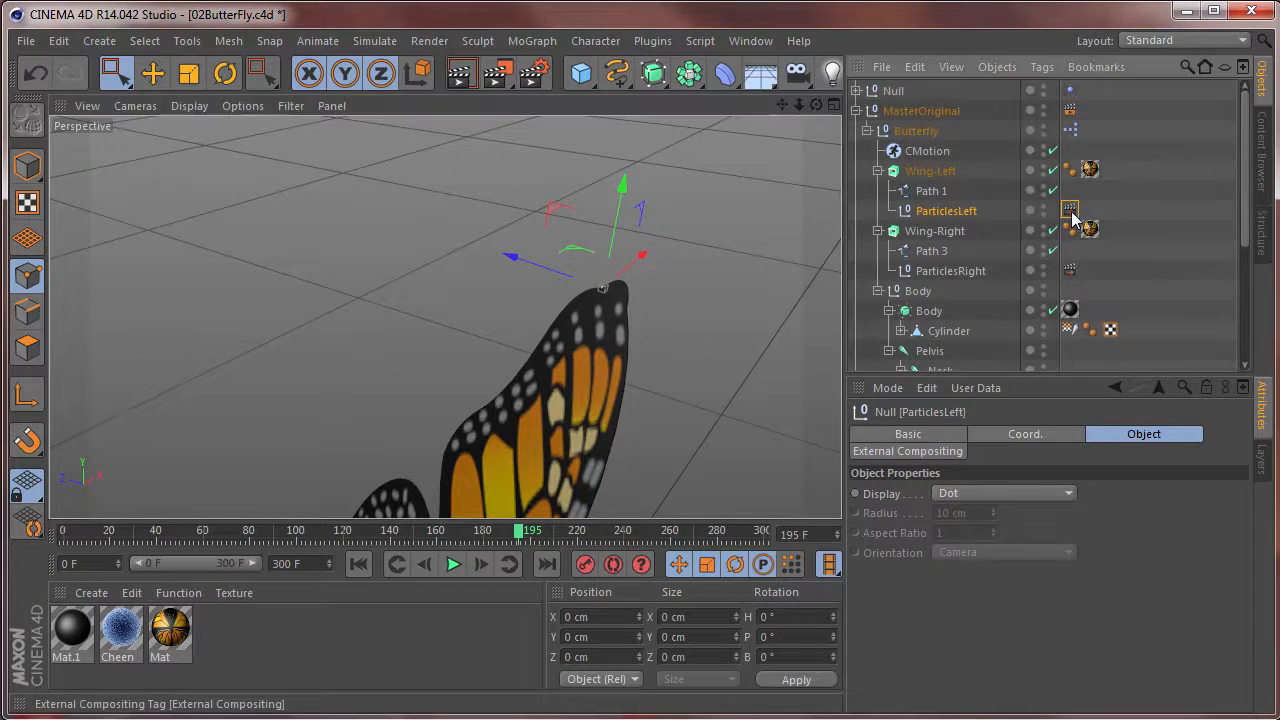
click(1071, 272)
click(1071, 212)
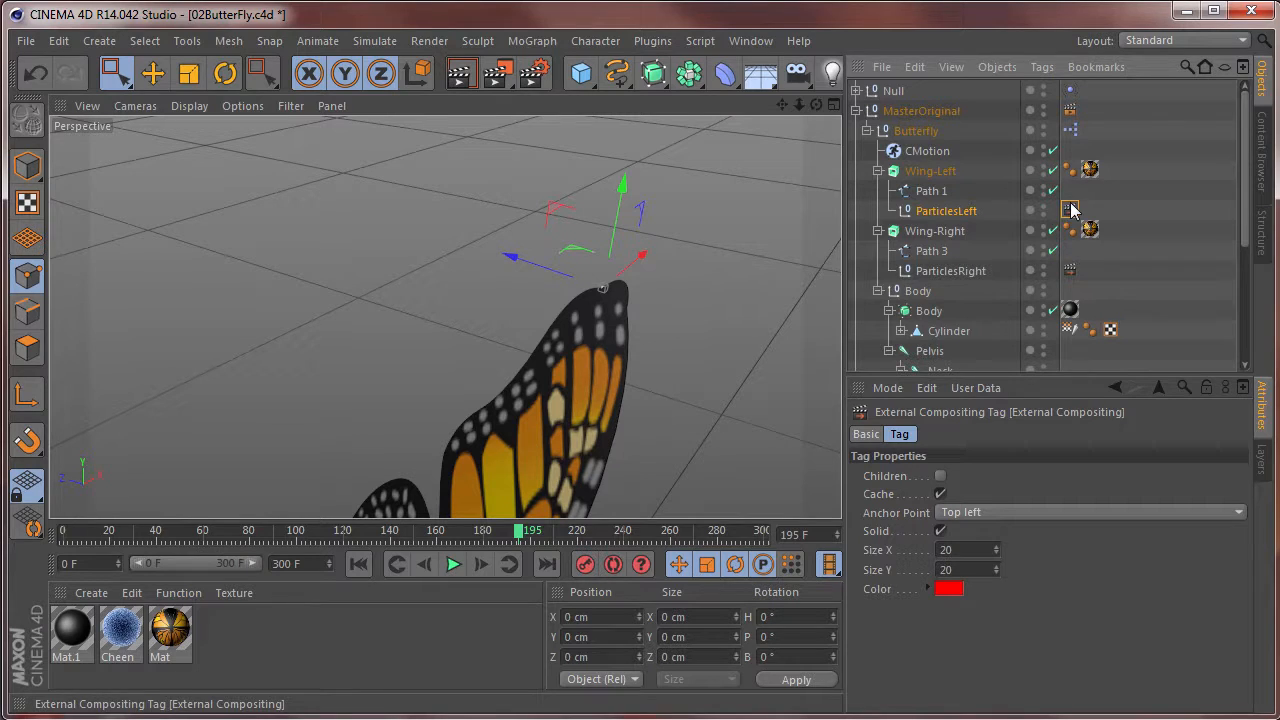
click(1070, 212)
right_click(945, 212)
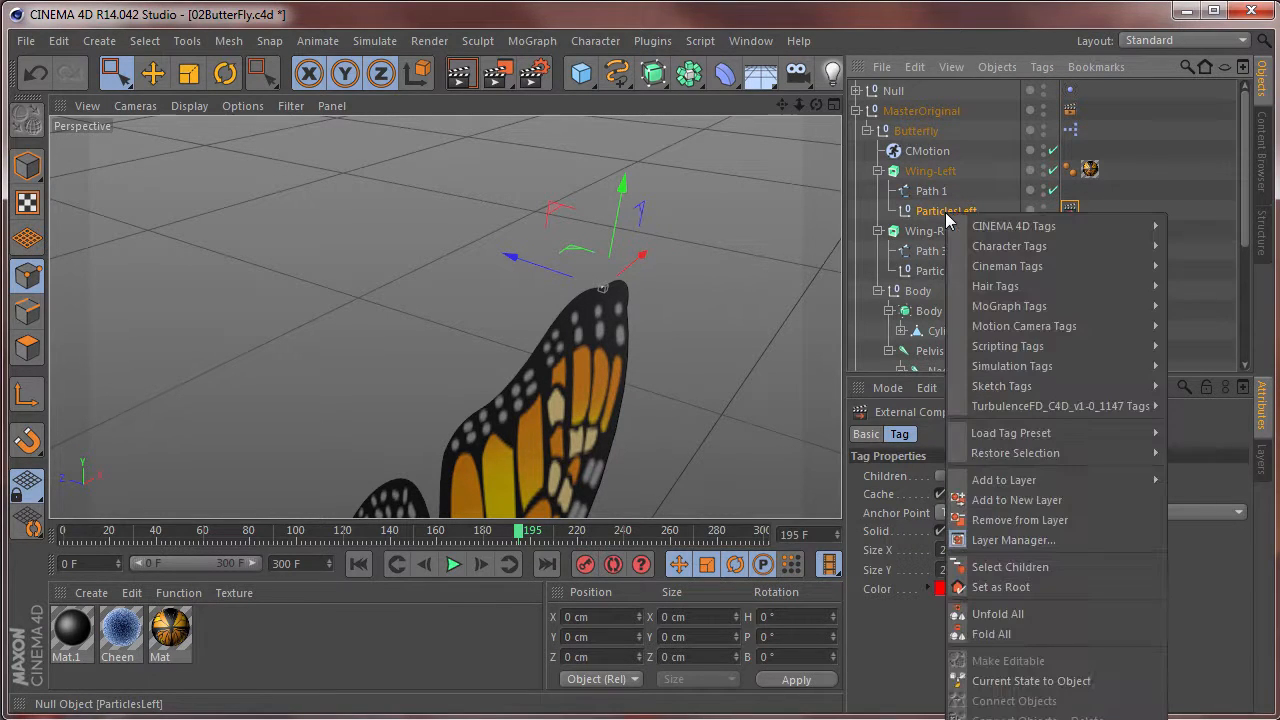
mouse_move(993, 228)
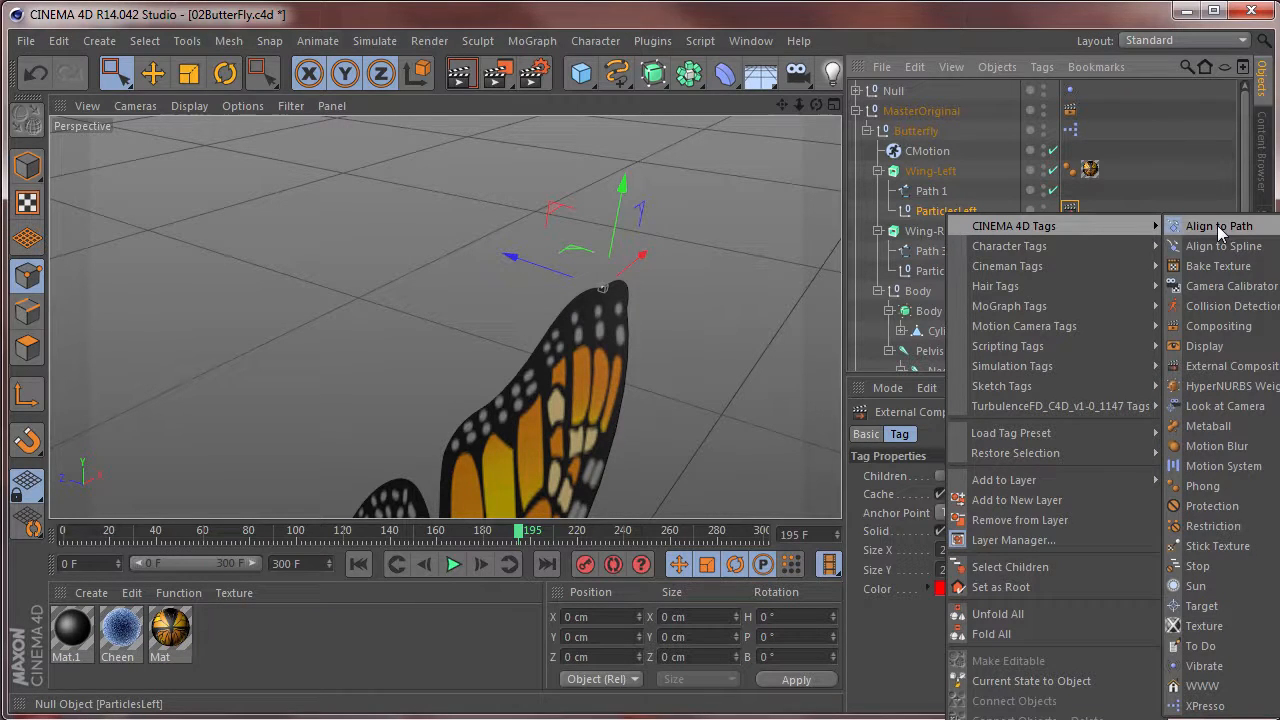
click(1232, 367)
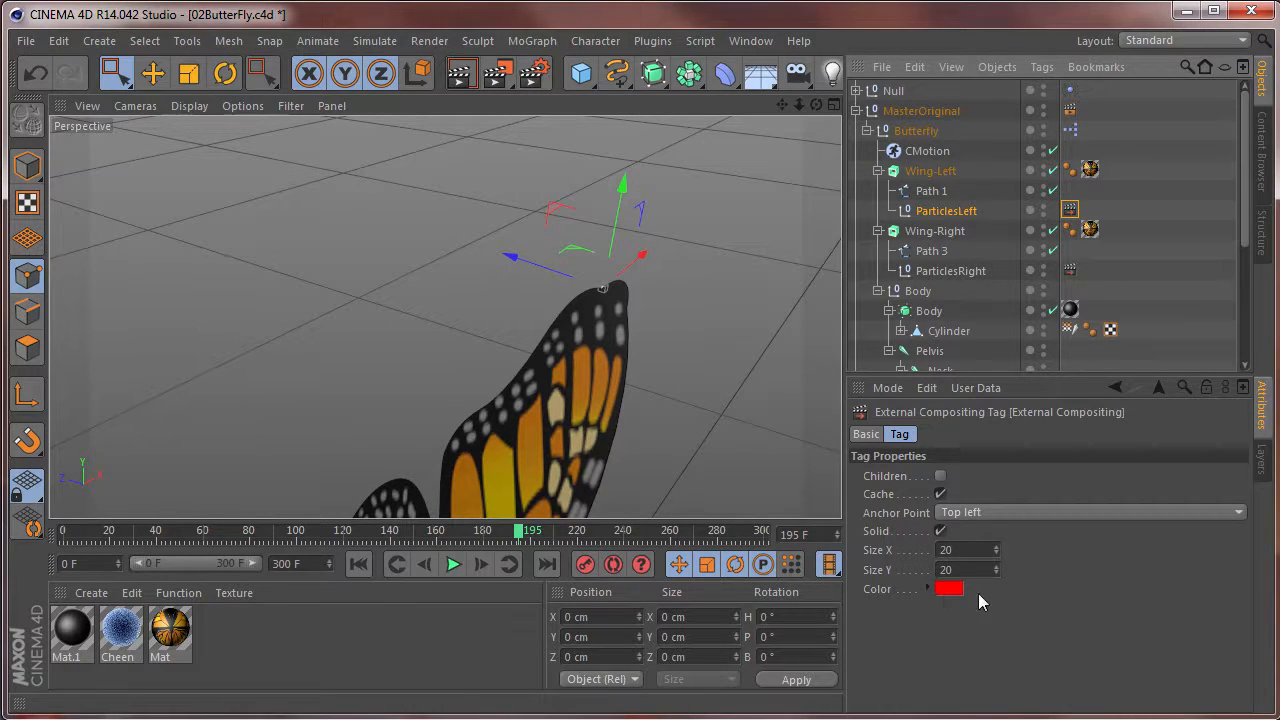
click(452, 564)
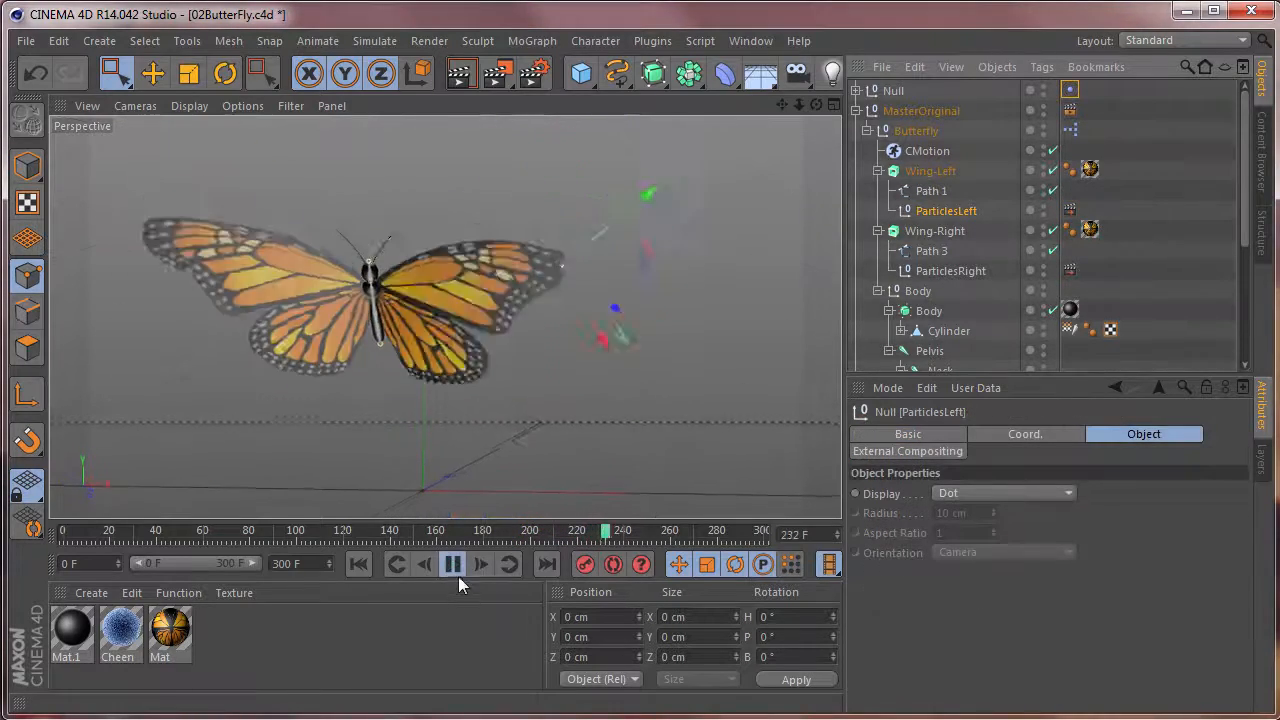
click(452, 564)
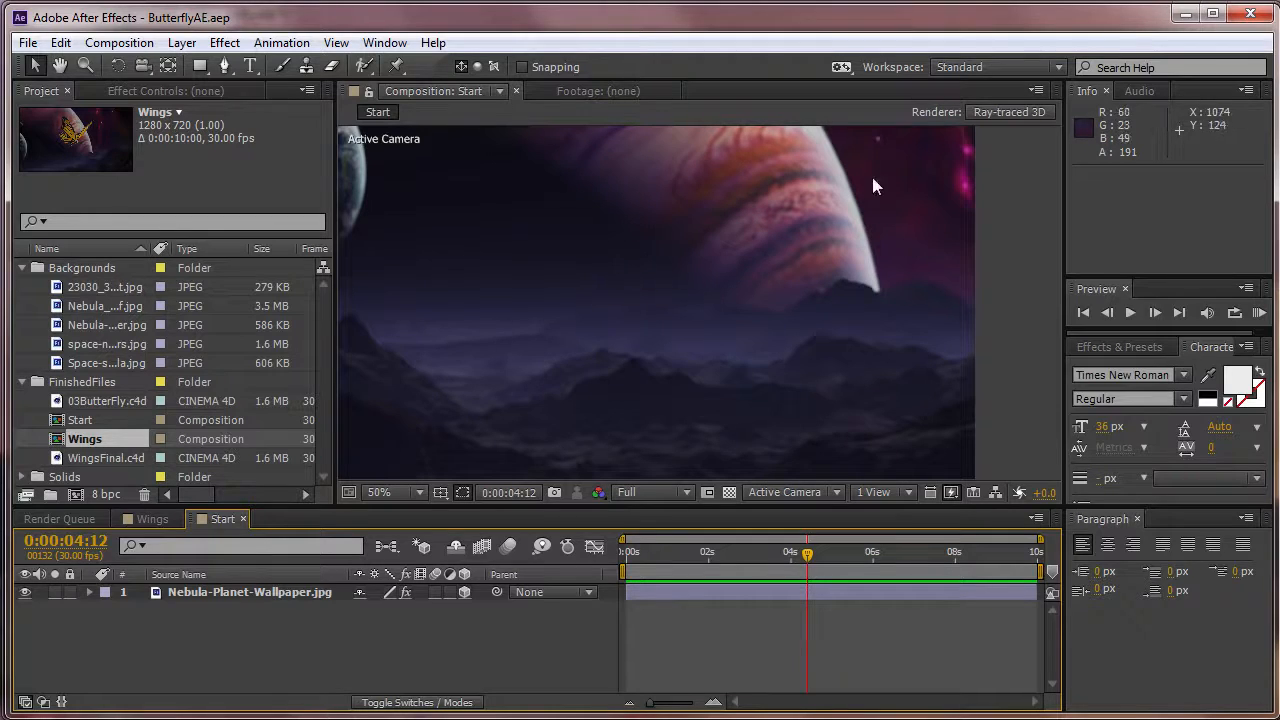
Switch to After Effects and test the 3D wallpaper layer with a temporary camera, orbiting around it and deleting the camera.
click(227, 600)
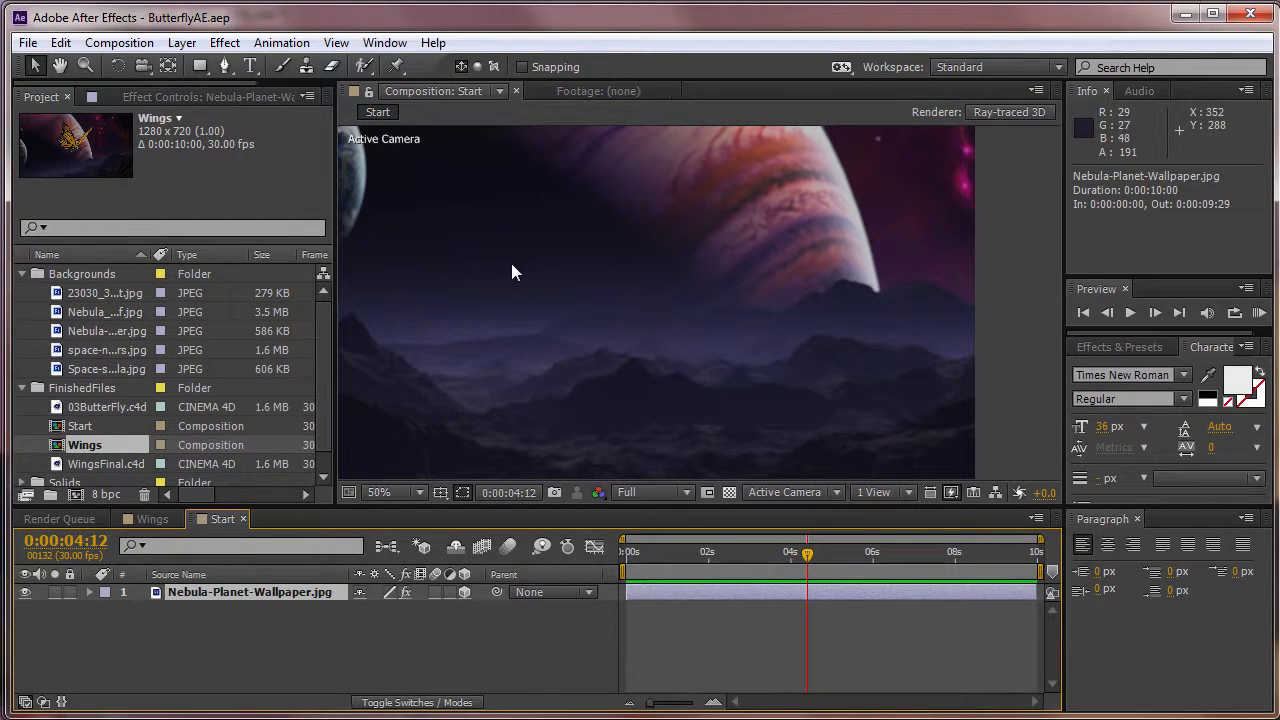
click(183, 43)
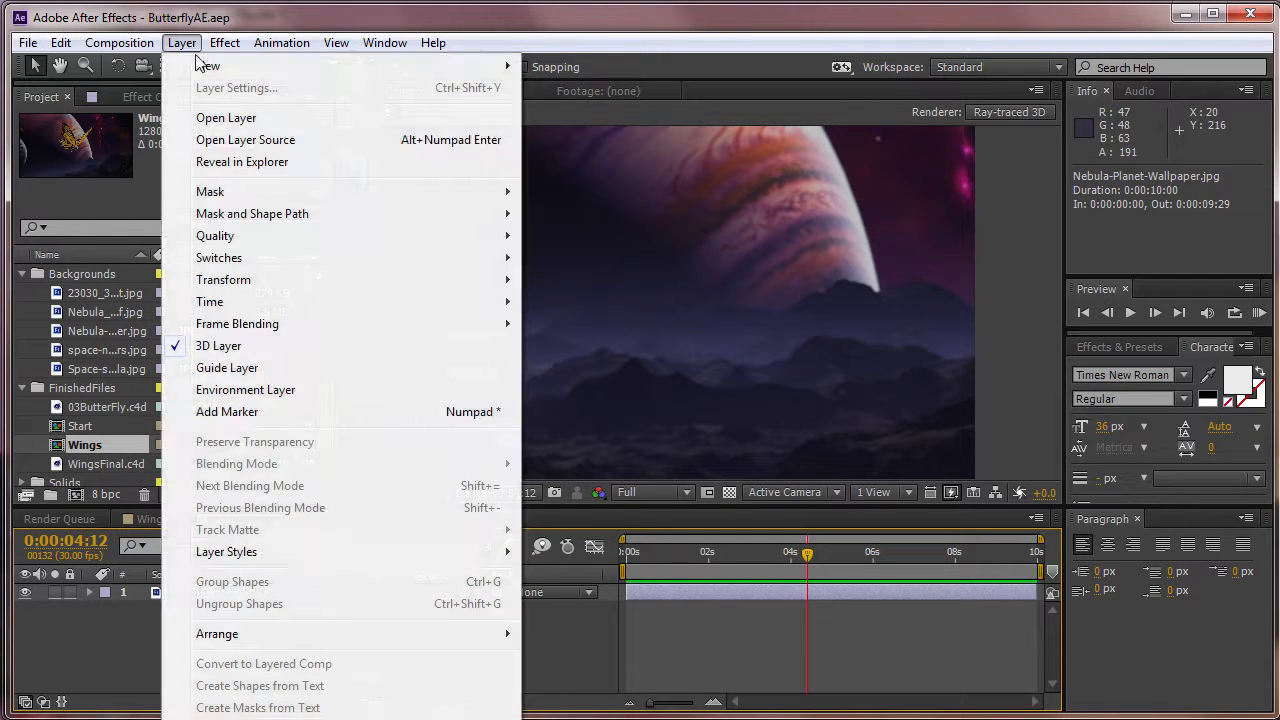
mouse_move(205, 65)
click(640, 131)
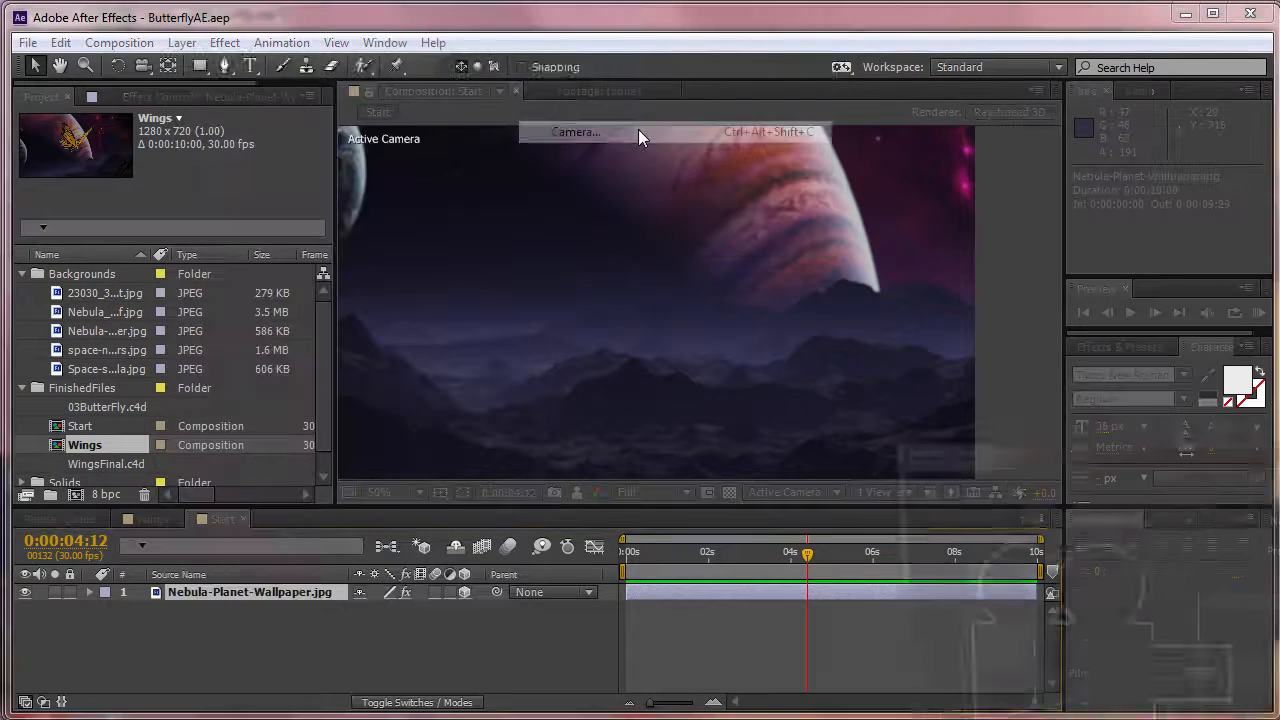
key(Return)
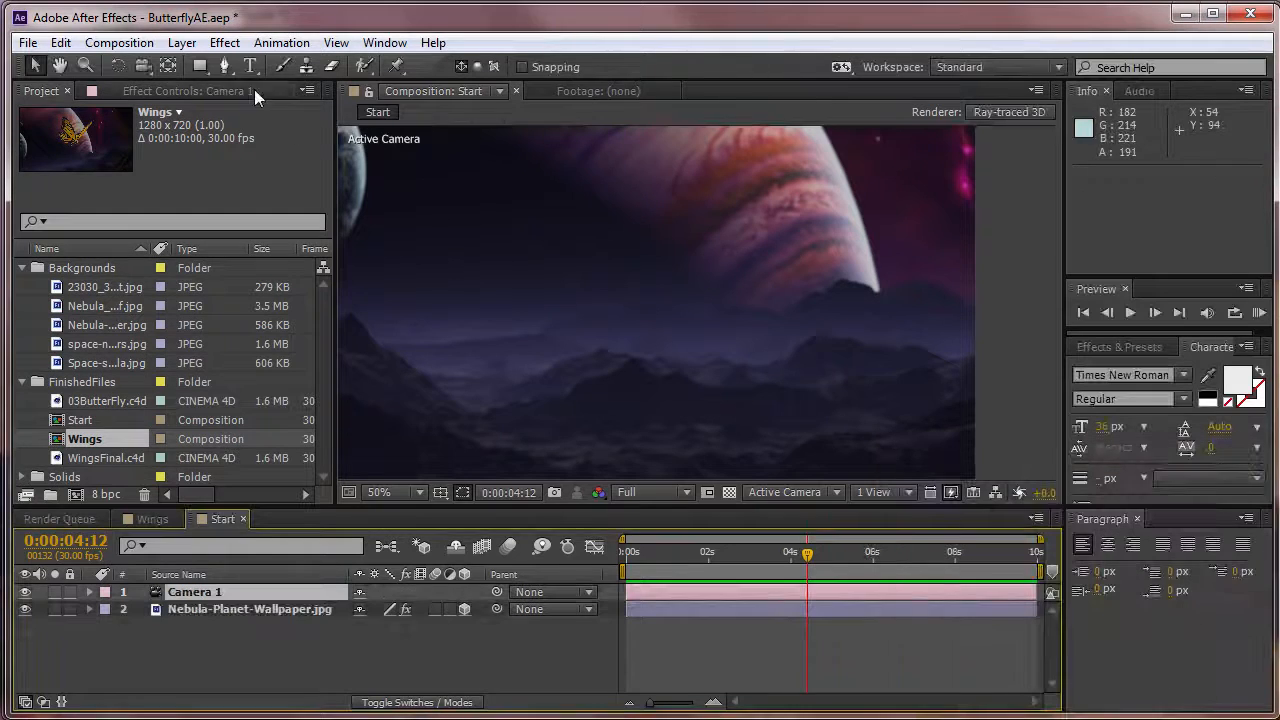
drag(775, 410, 869, 290)
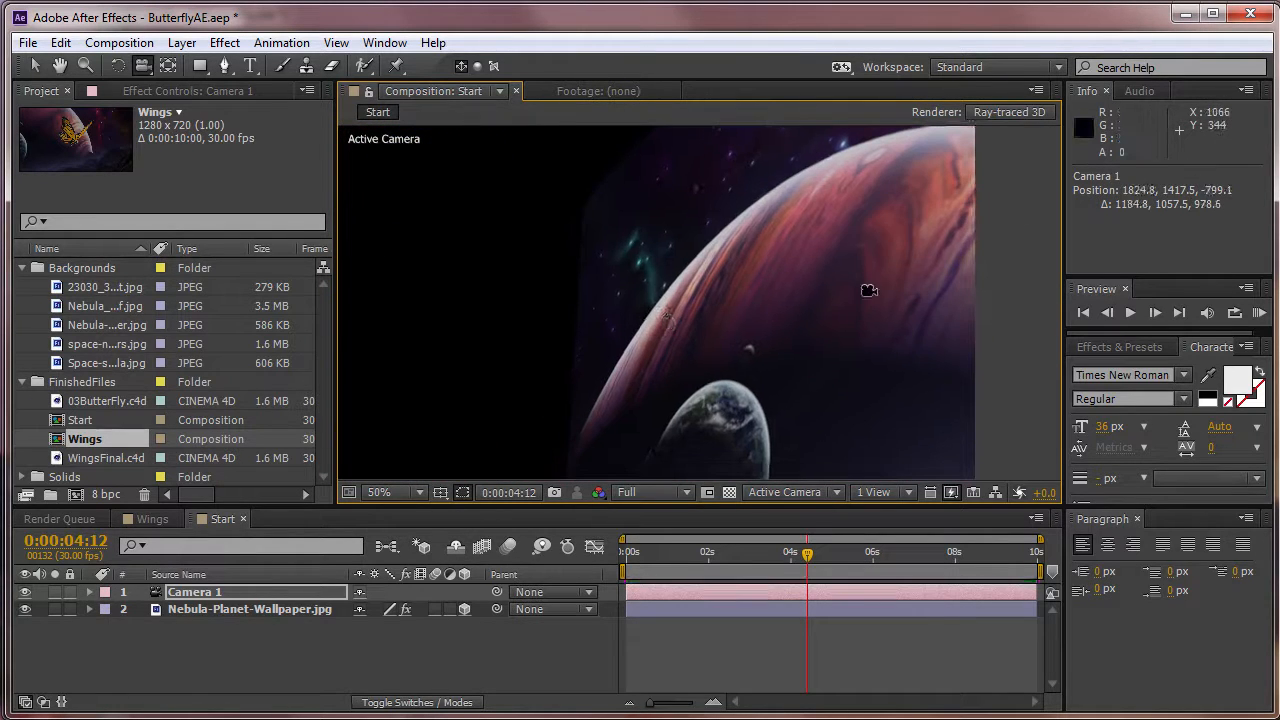
click(212, 591)
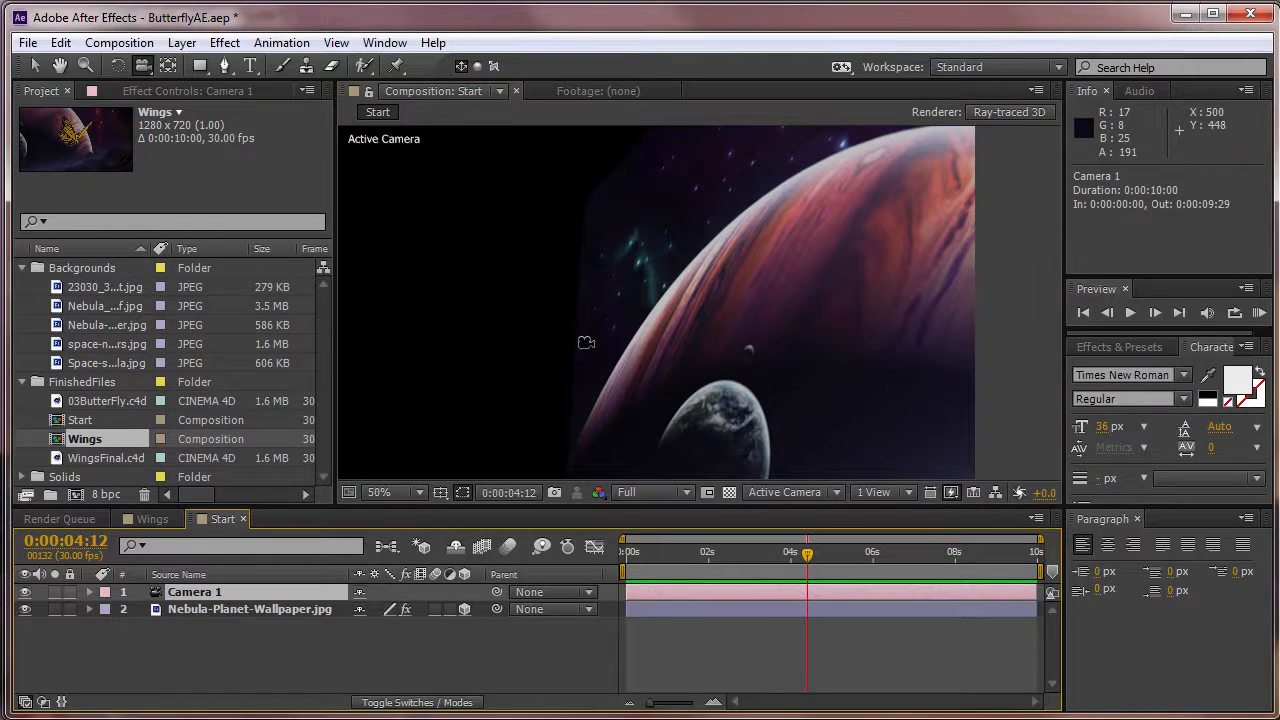
key(Delete)
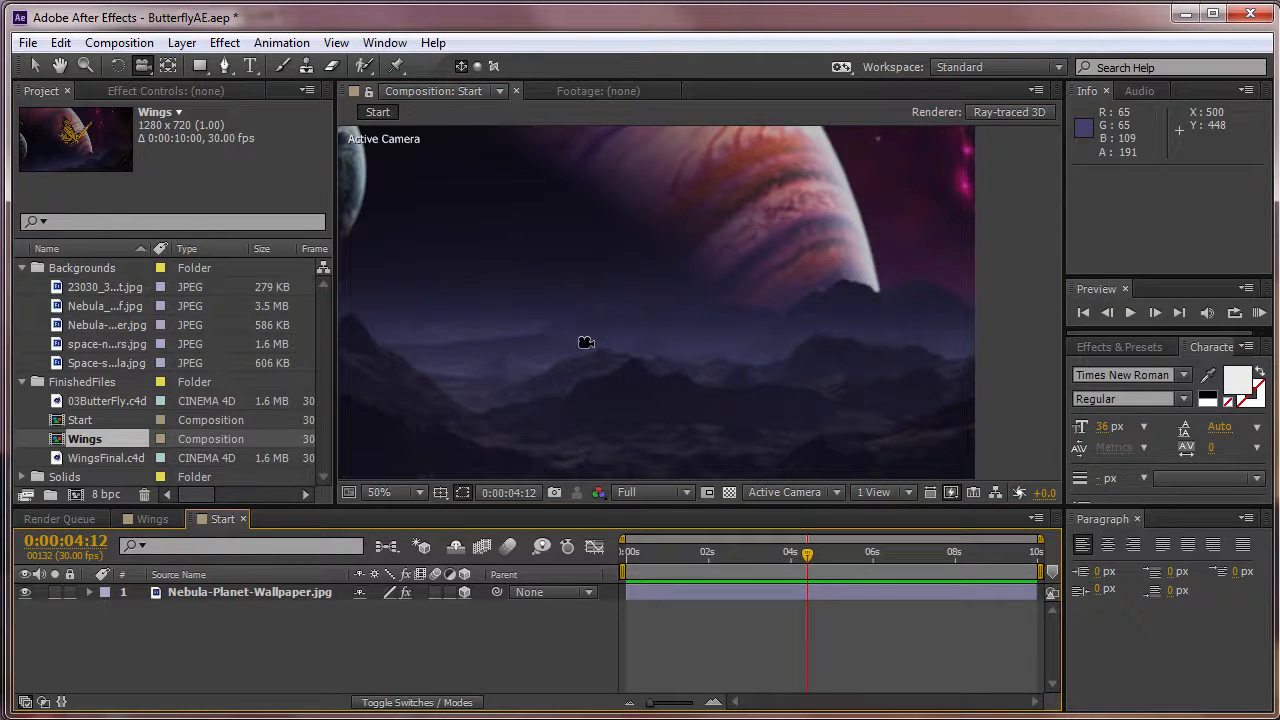
Import 03ButterFly.c4d from the ButterFlyProgression folder and place it above the Nebula-Planet-Wallpaper.jpg layer in the Start composition.
click(22, 268)
click(23, 287)
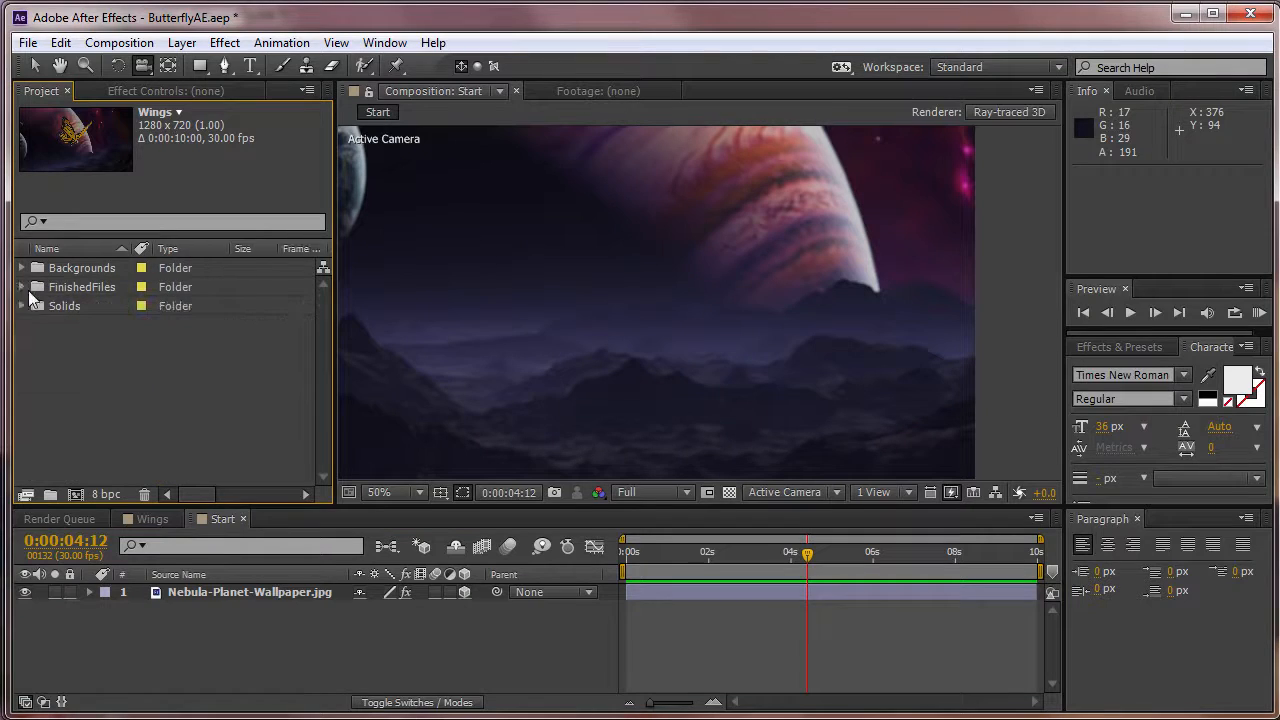
right_click(80, 362)
mouse_move(177, 462)
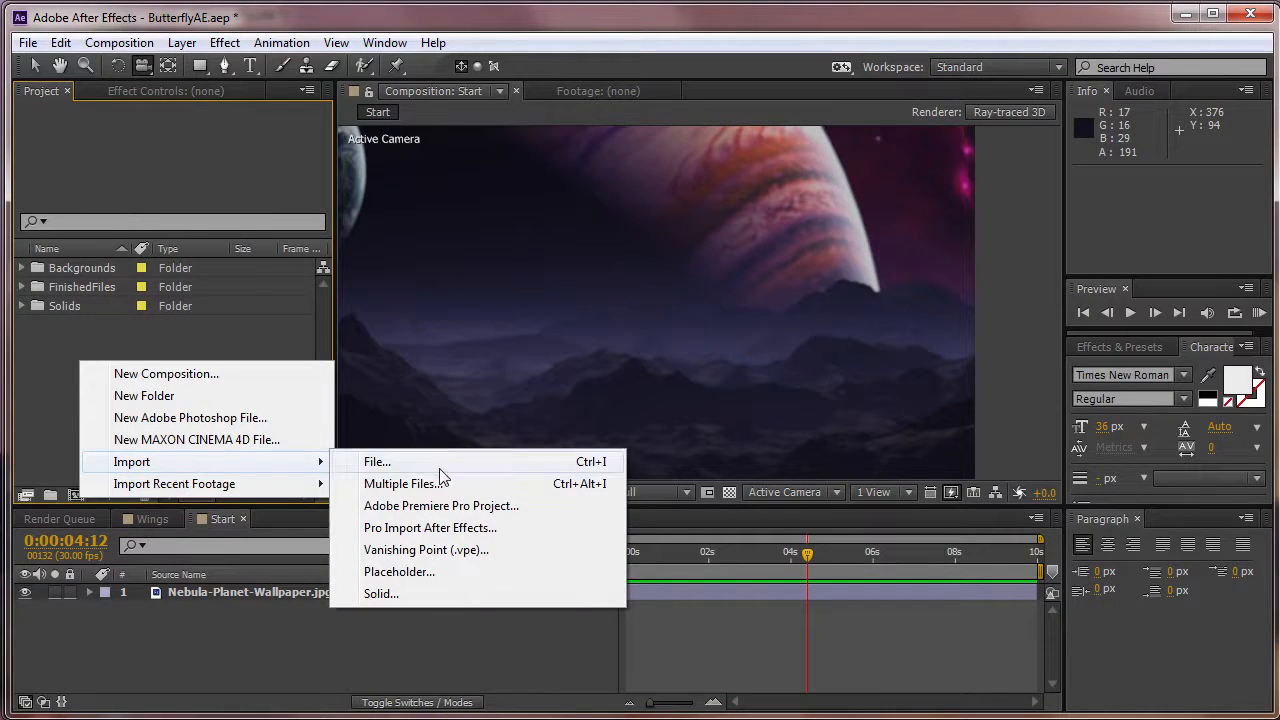
click(380, 461)
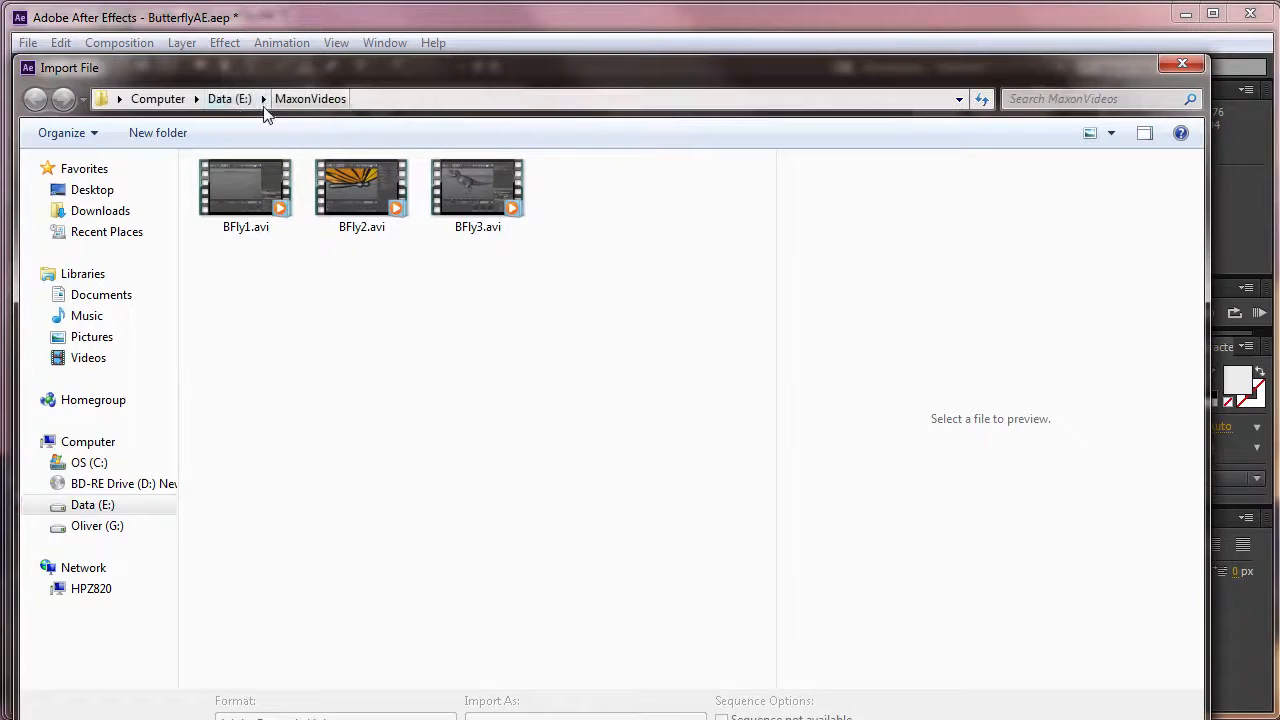
click(229, 99)
click(168, 102)
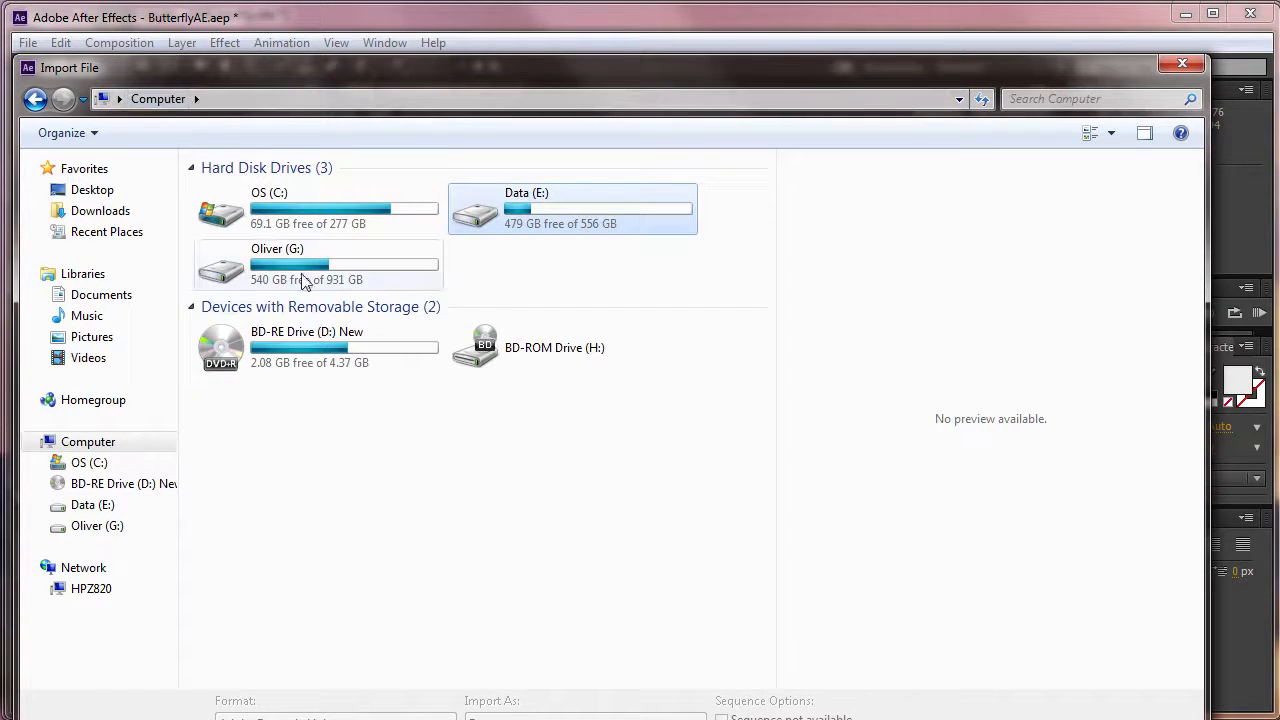
double_click(303, 279)
double_click(335, 448)
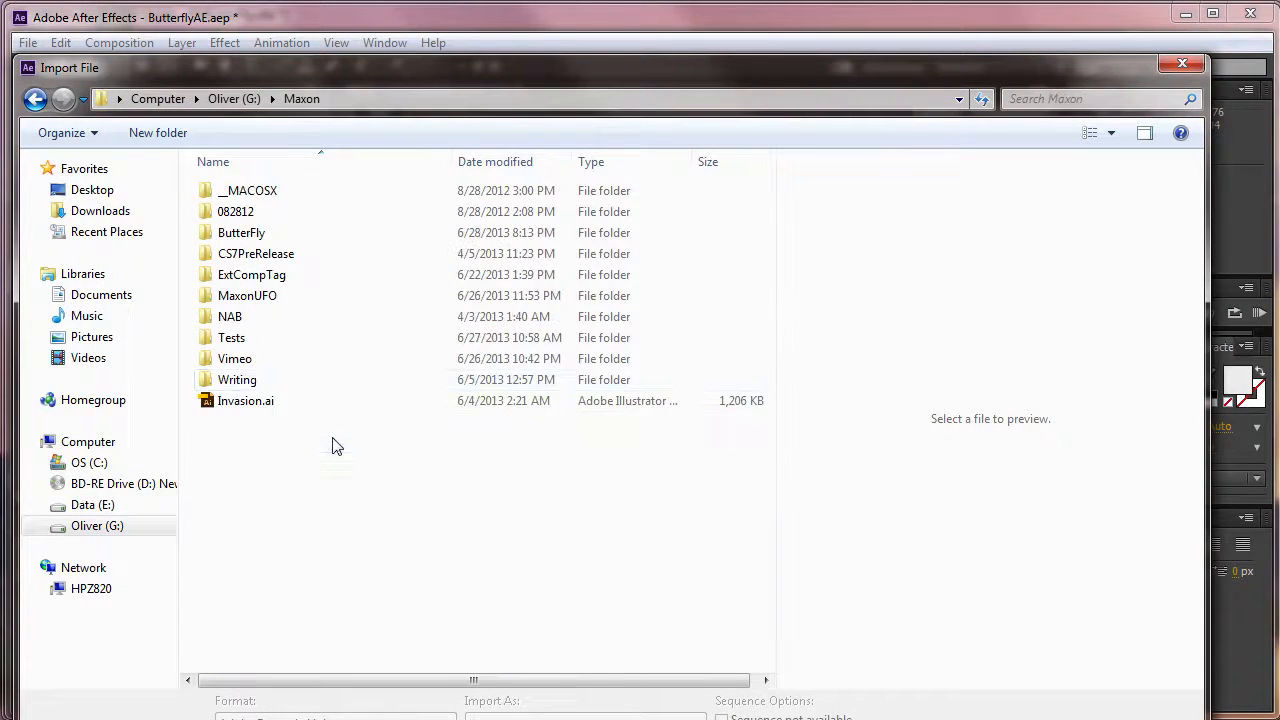
double_click(294, 234)
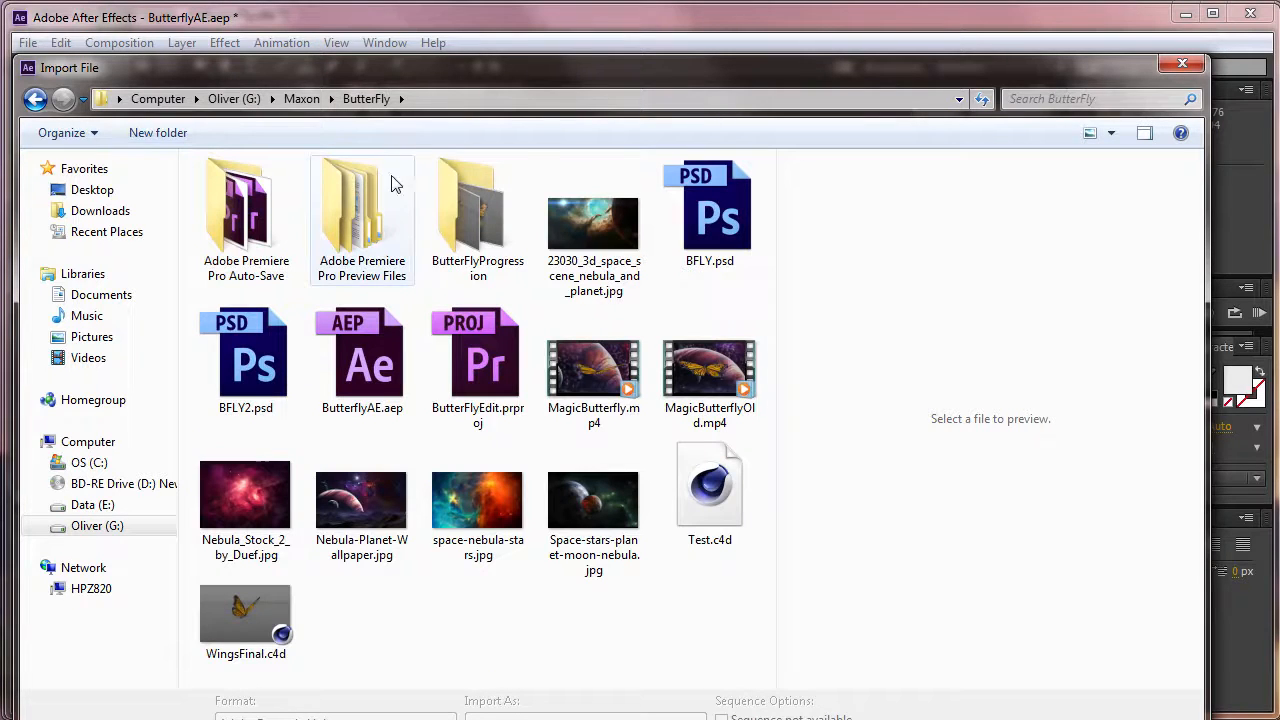
double_click(448, 225)
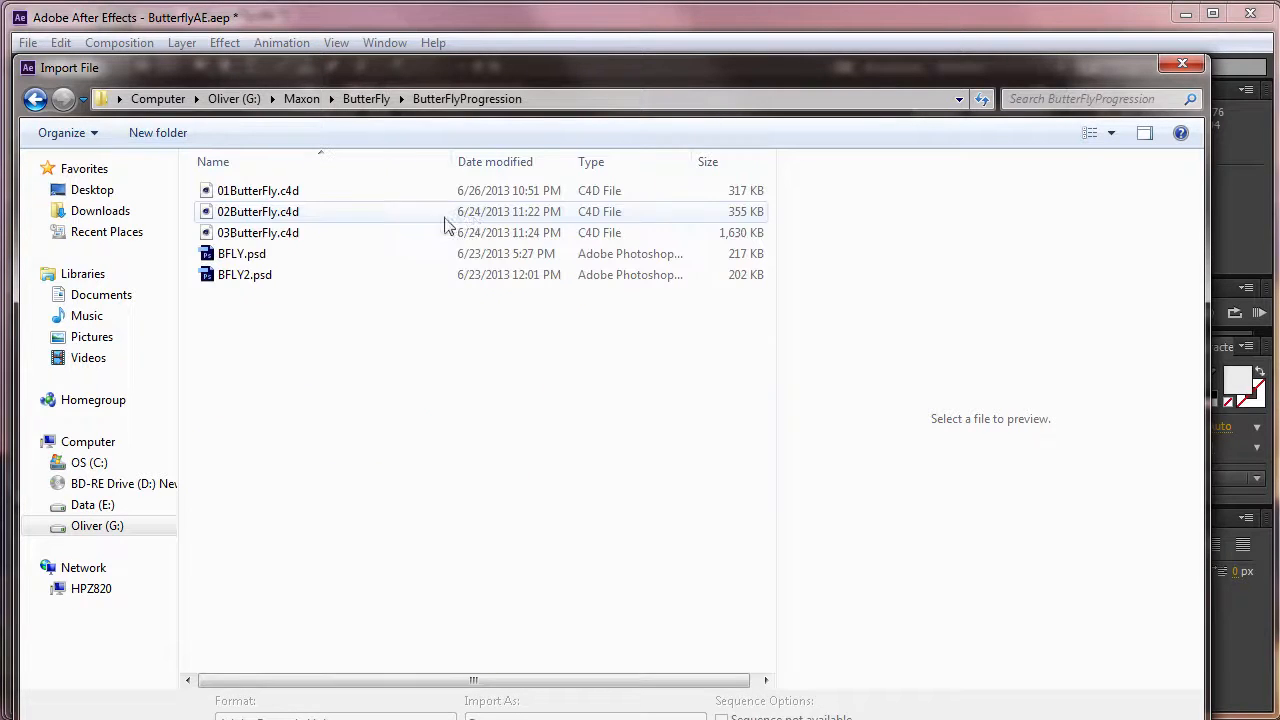
double_click(278, 233)
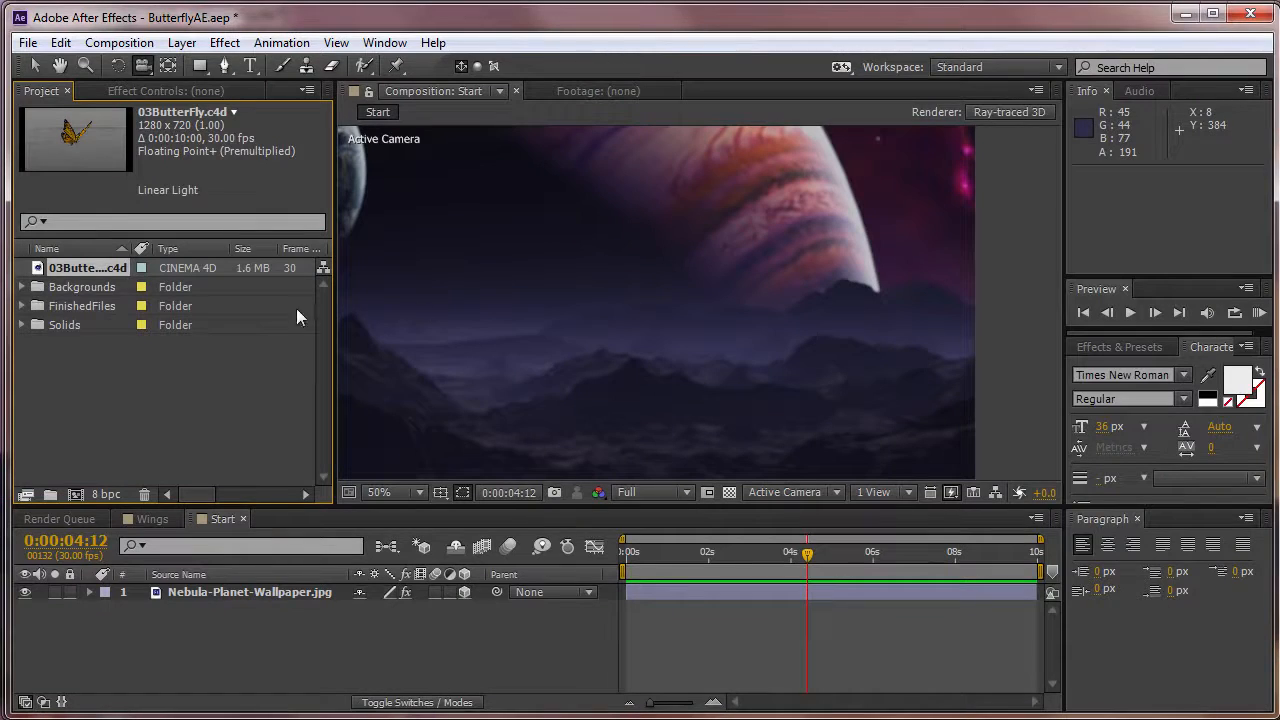
drag(65, 272, 223, 591)
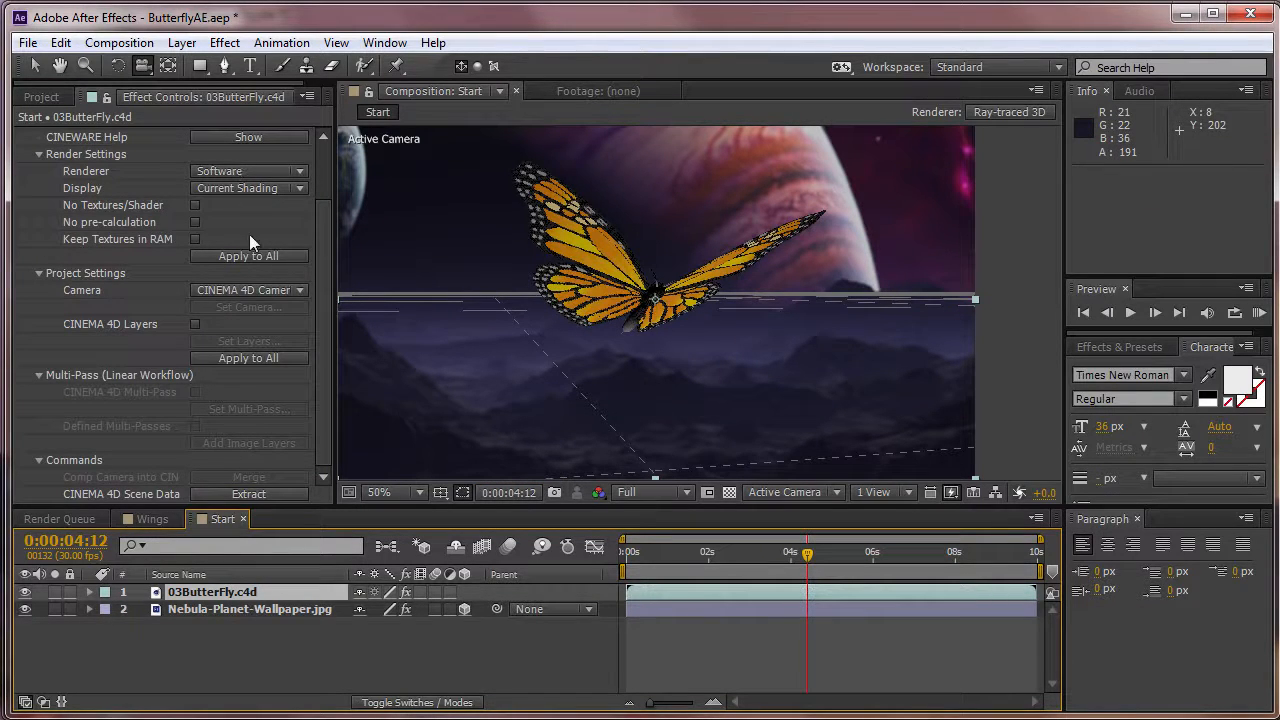
Set the composition preview resolution to Half and the 03ButterFly.c4d layer's CINEWARE renderer to Standard (Final).
click(650, 492)
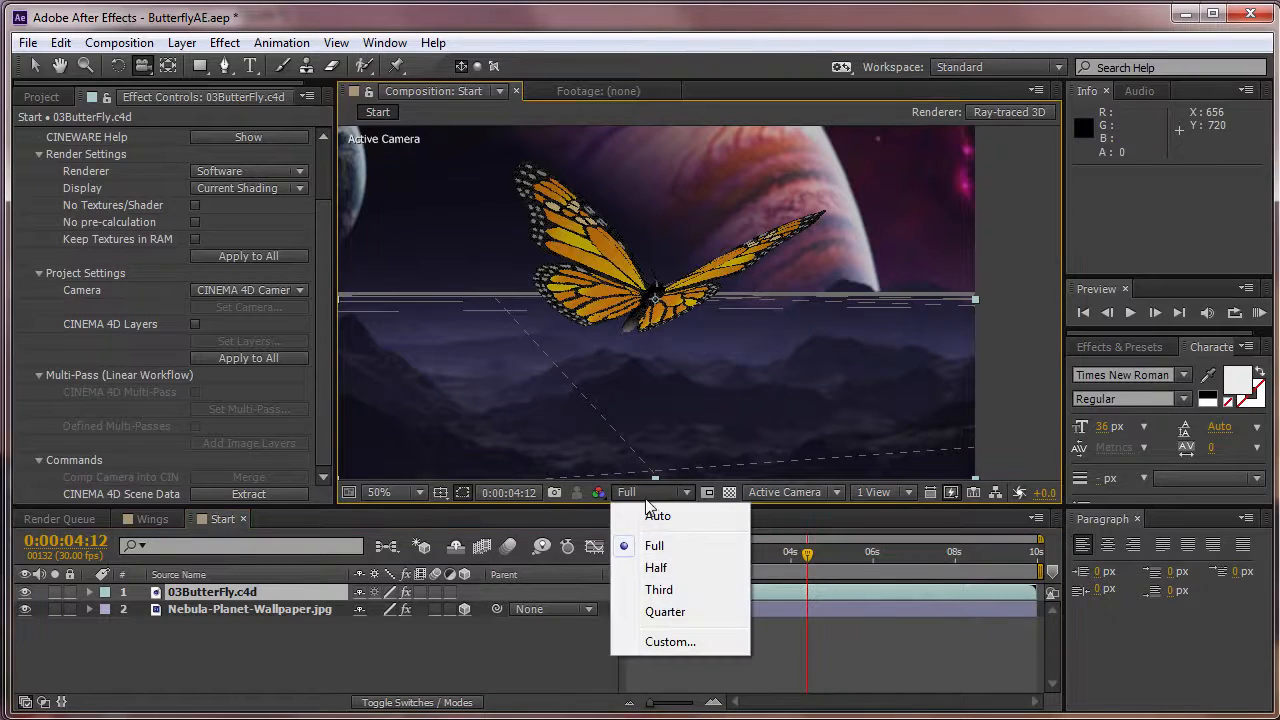
click(657, 566)
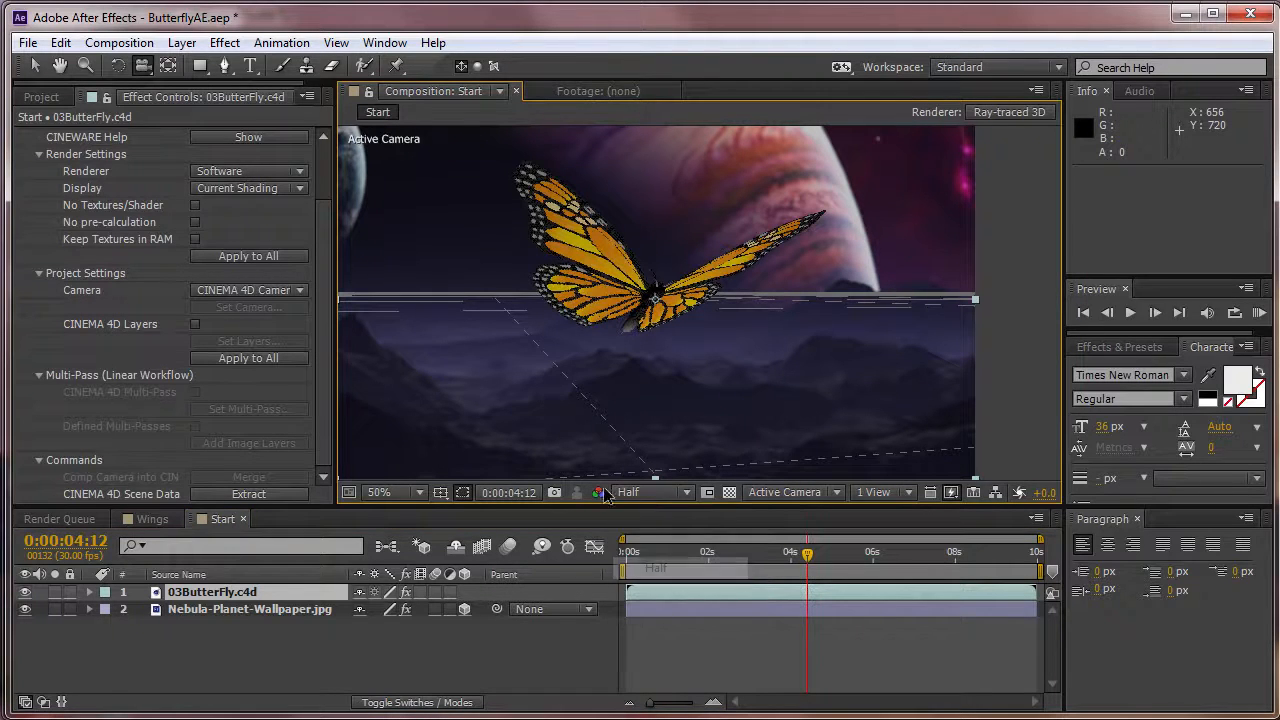
click(252, 173)
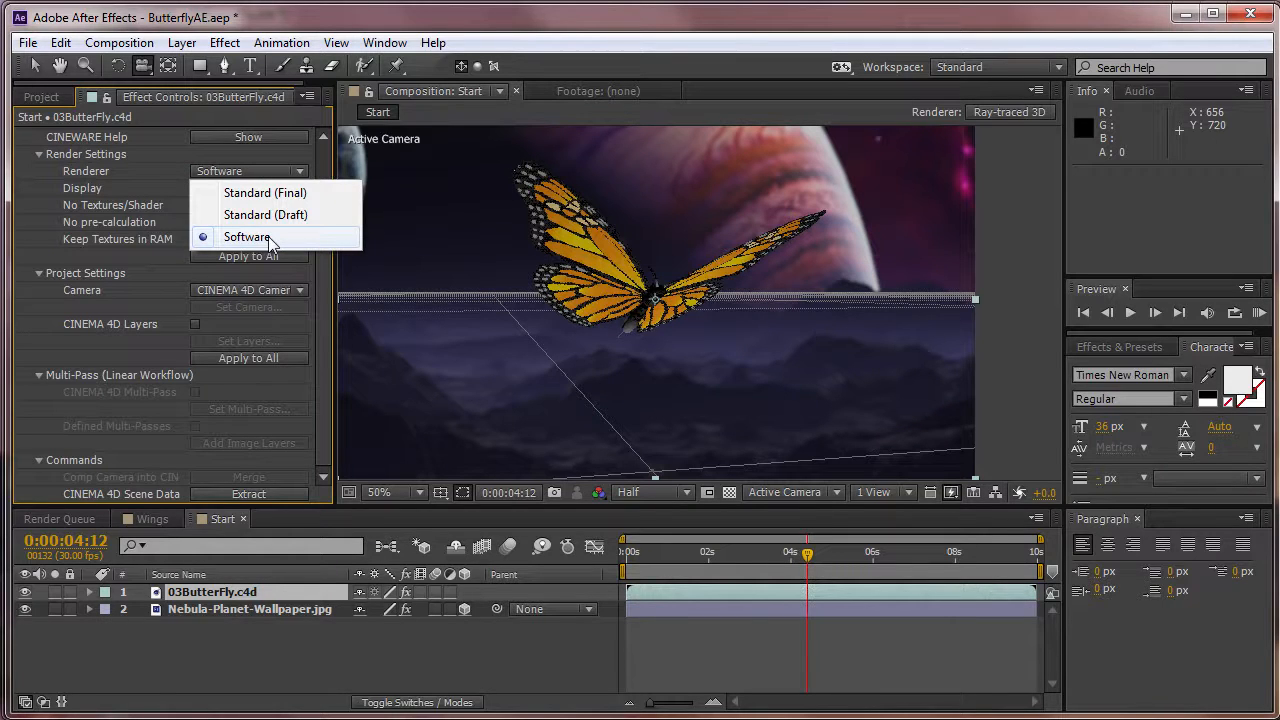
click(252, 193)
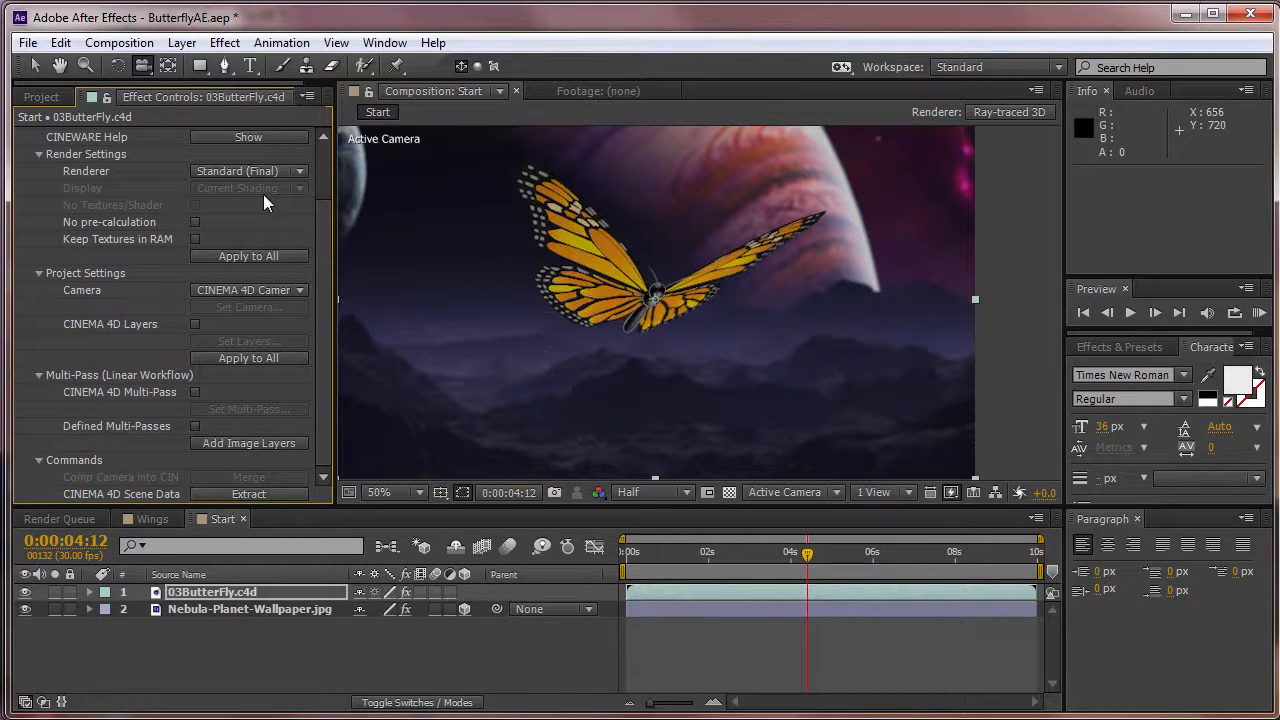
View the Start composition at 100% magnification and Full resolution to examine the rendered butterfly up close.
click(386, 491)
click(420, 712)
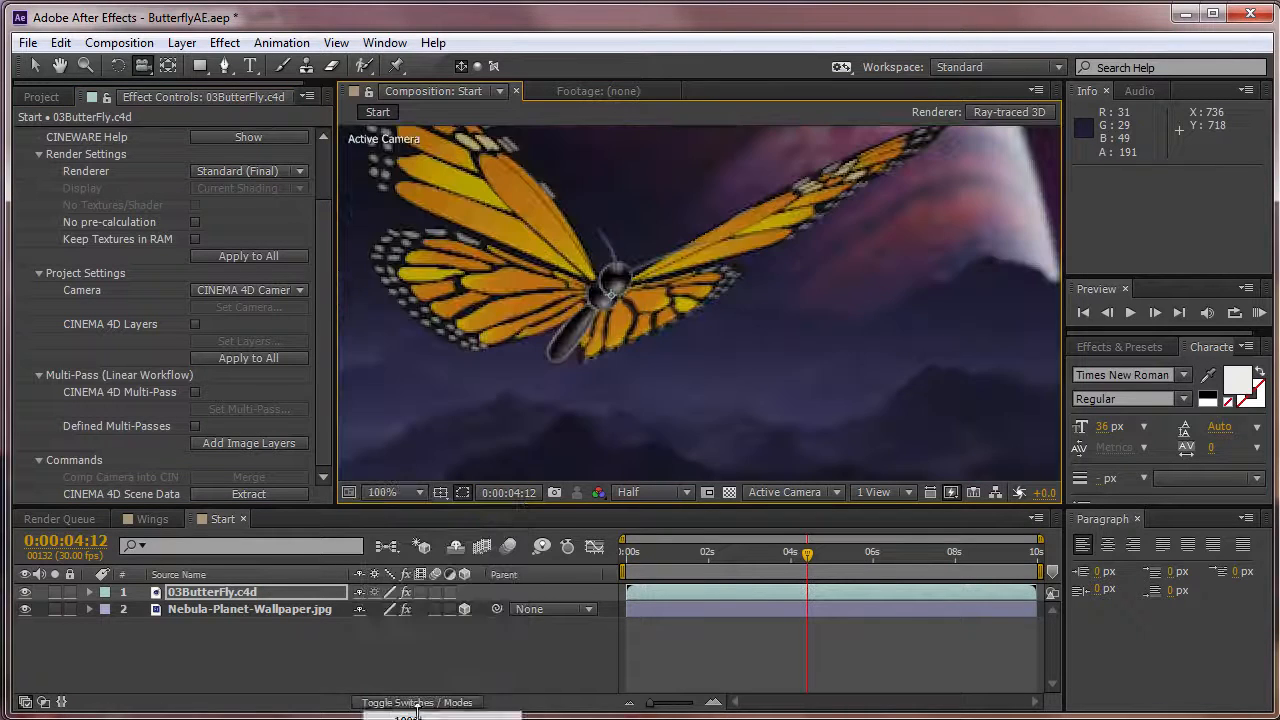
click(620, 495)
click(654, 540)
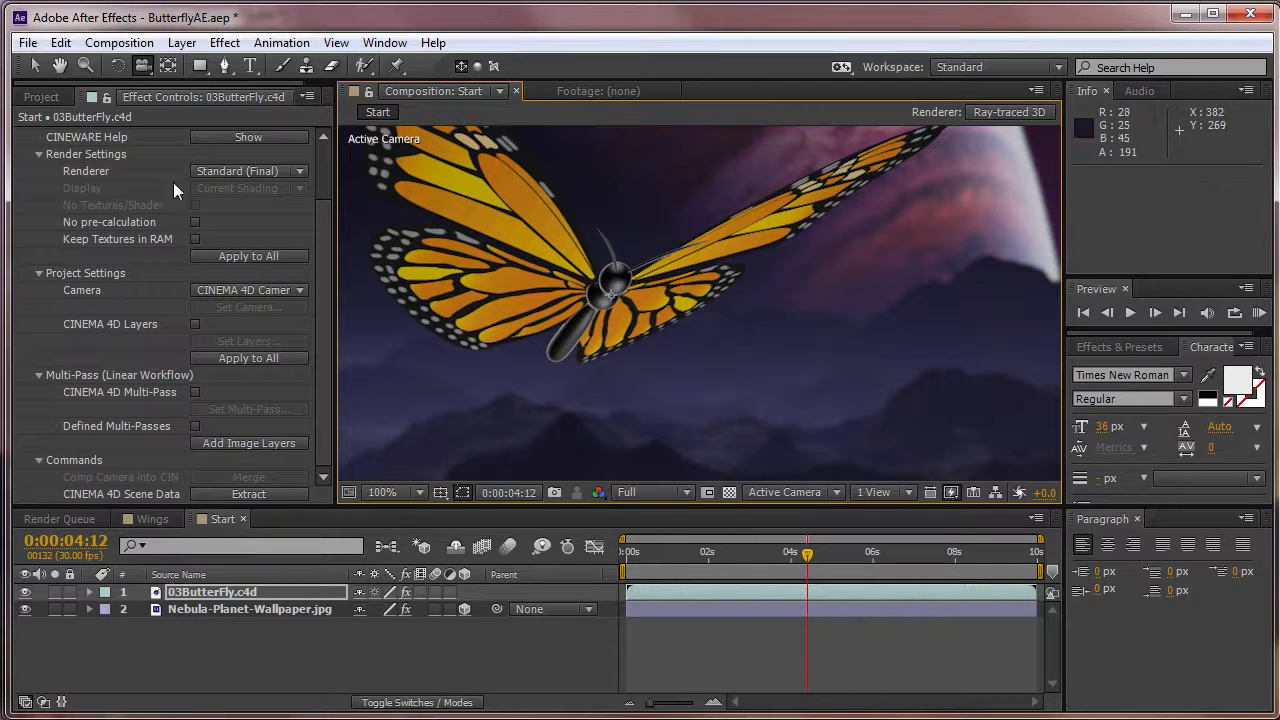
click(59, 65)
drag(754, 271, 877, 420)
drag(614, 427, 571, 348)
key(v)
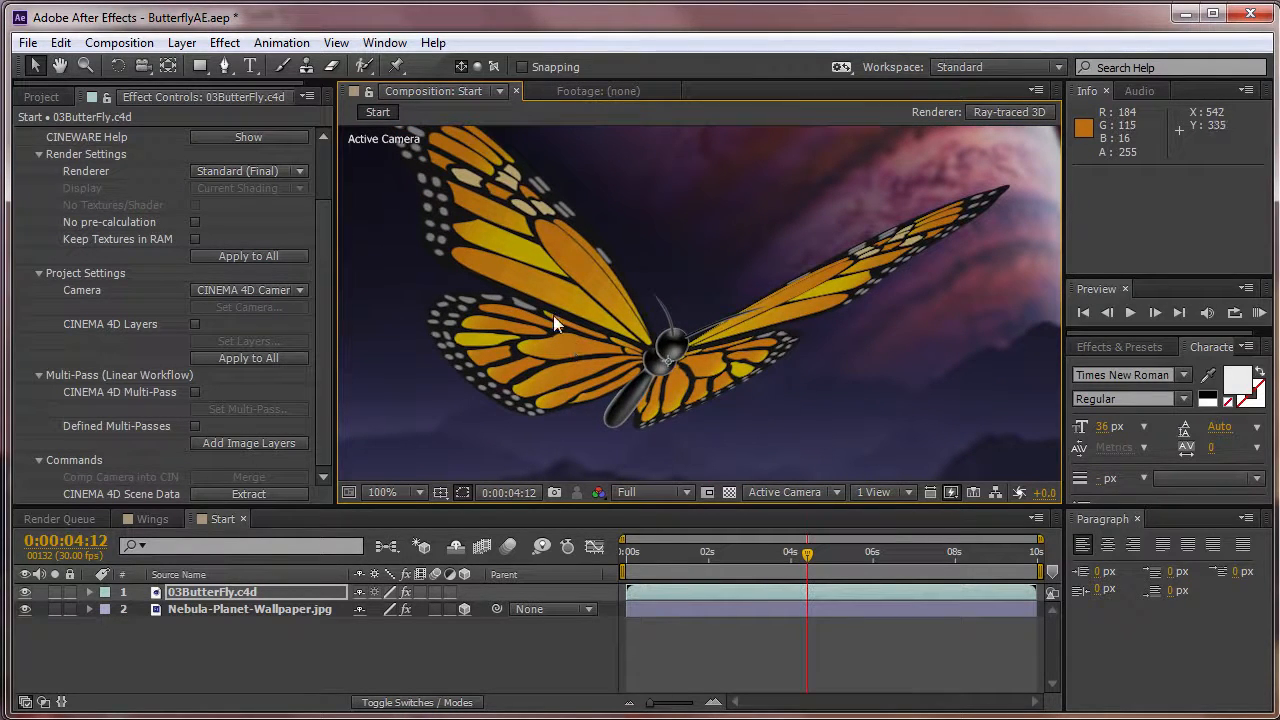
Hide the Nebula-Planet-Wallpaper.jpg layer and examine the butterfly's Alpha channel, returning the channel display to RGB.
click(25, 609)
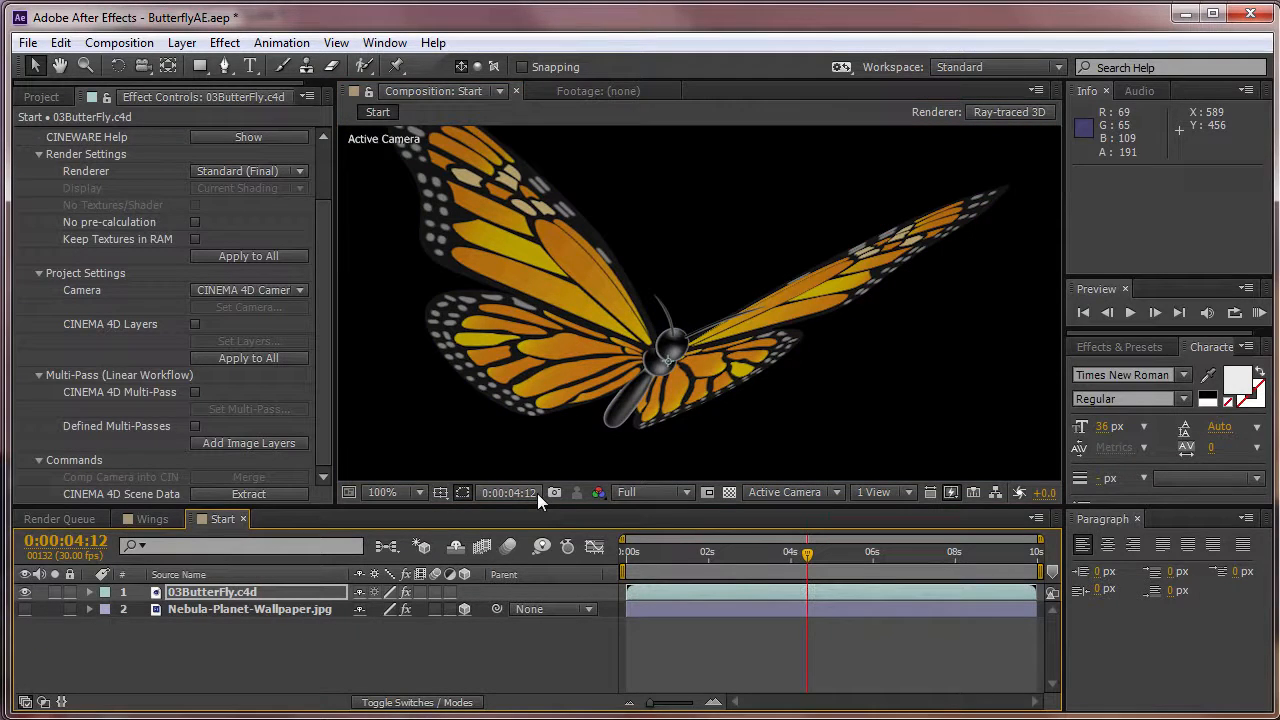
click(598, 493)
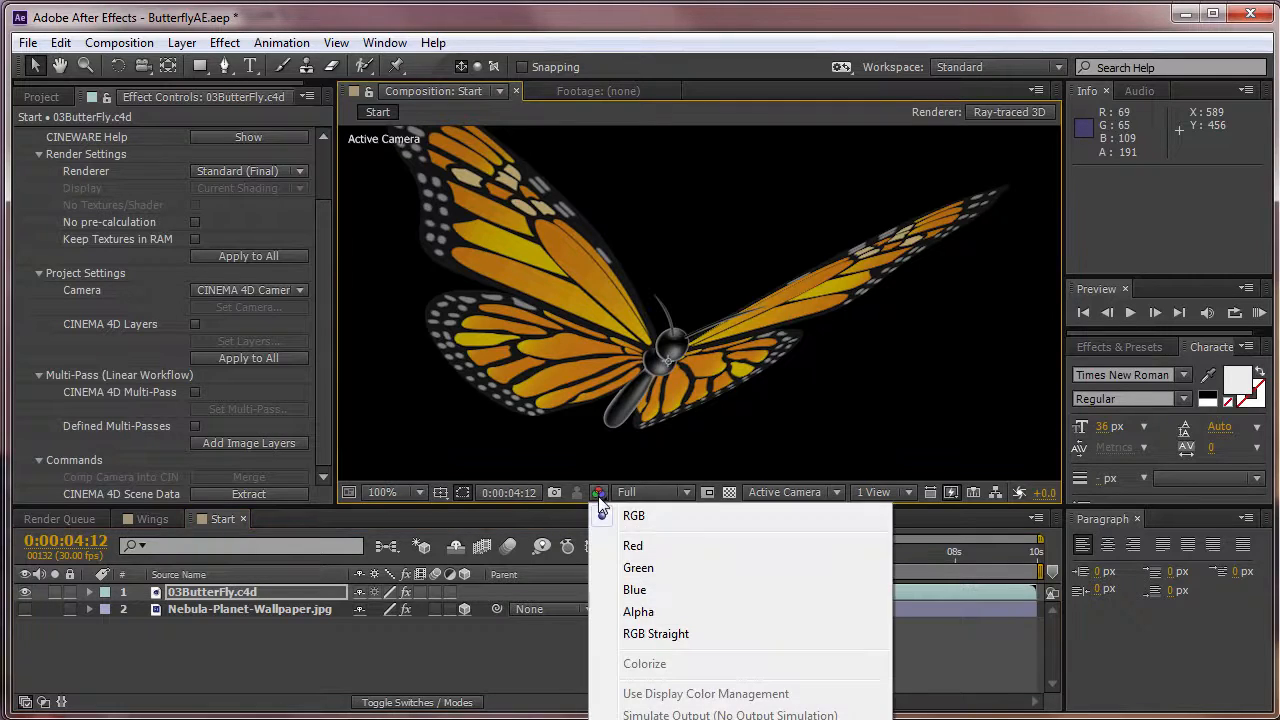
click(673, 614)
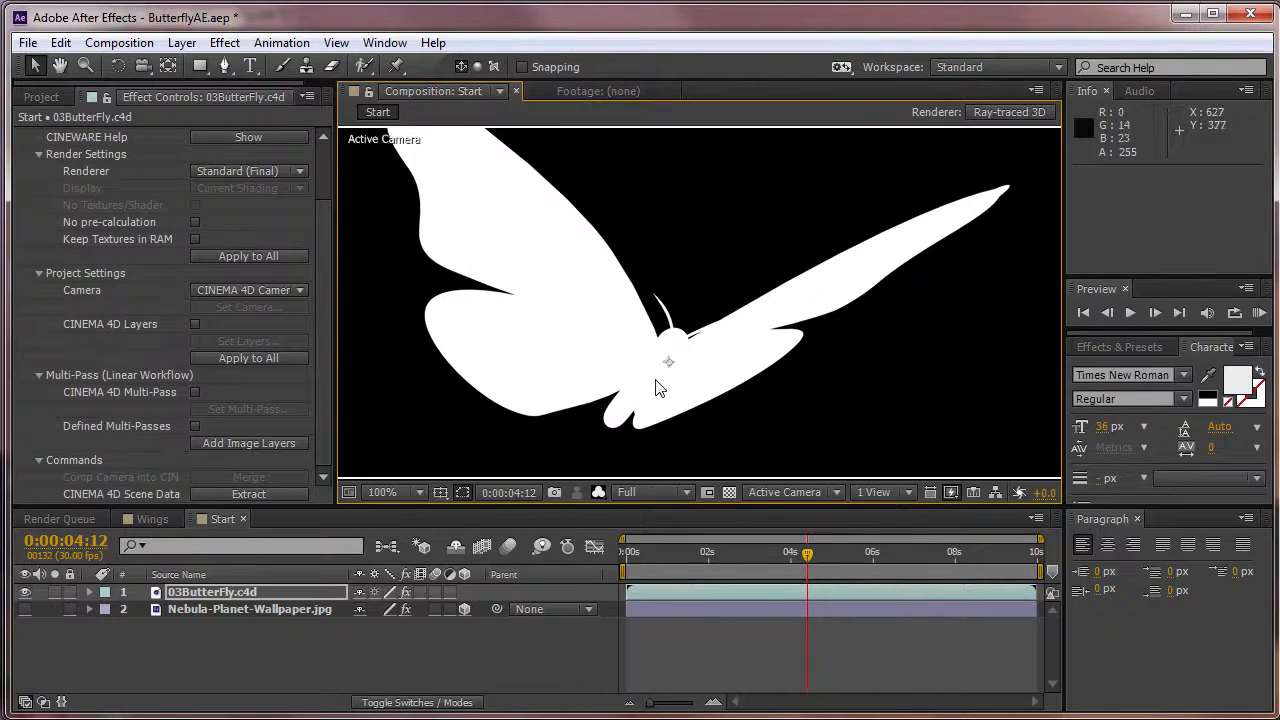
mouse_move(336, 363)
mouse_down()
mouse_move(385, 362)
mouse_move(339, 360)
mouse_up()
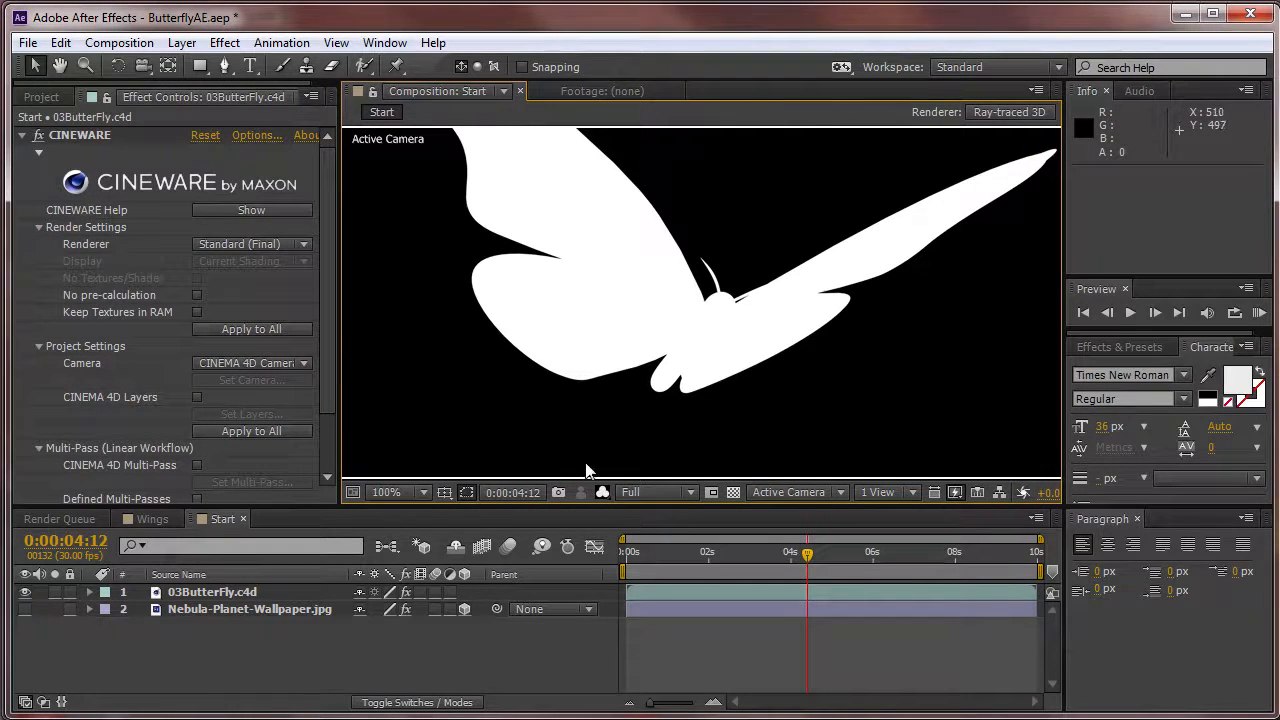
key(h)
drag(663, 325, 667, 356)
key(v)
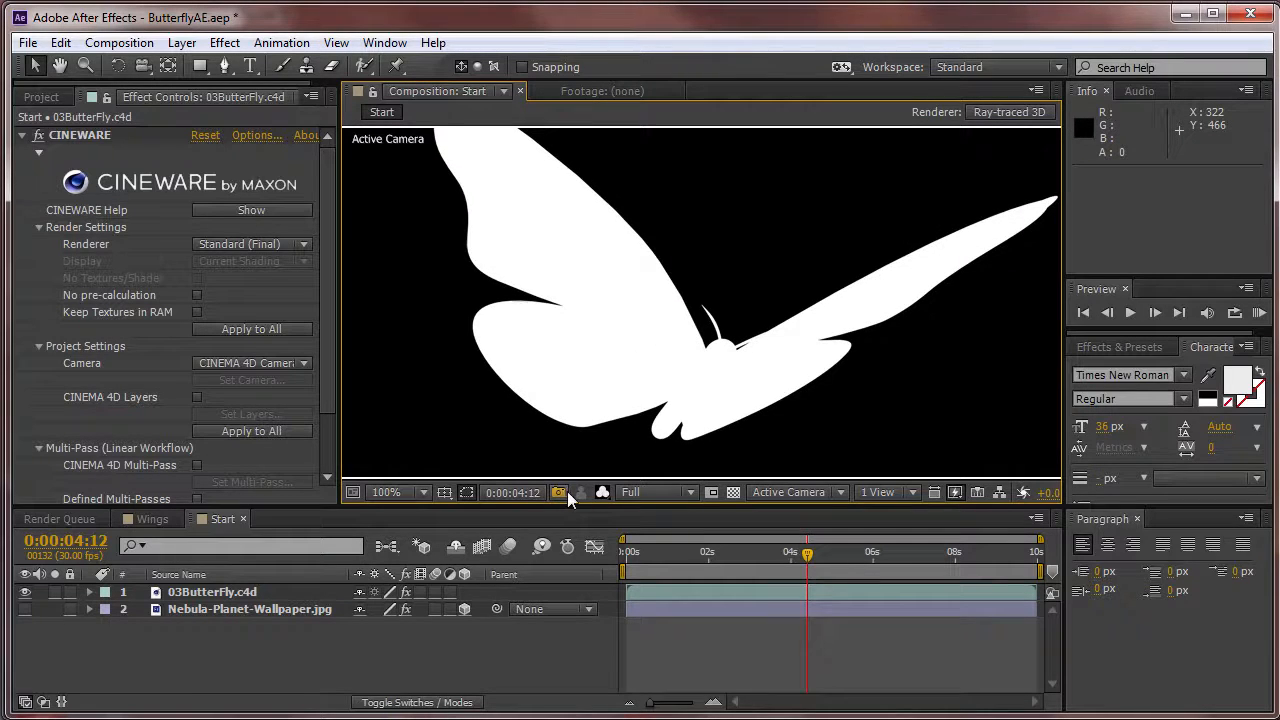
click(602, 492)
click(640, 520)
Set the composition view to 50% magnification and Half resolution, and show the Nebula-Planet-Wallpaper.jpg layer again.
click(395, 492)
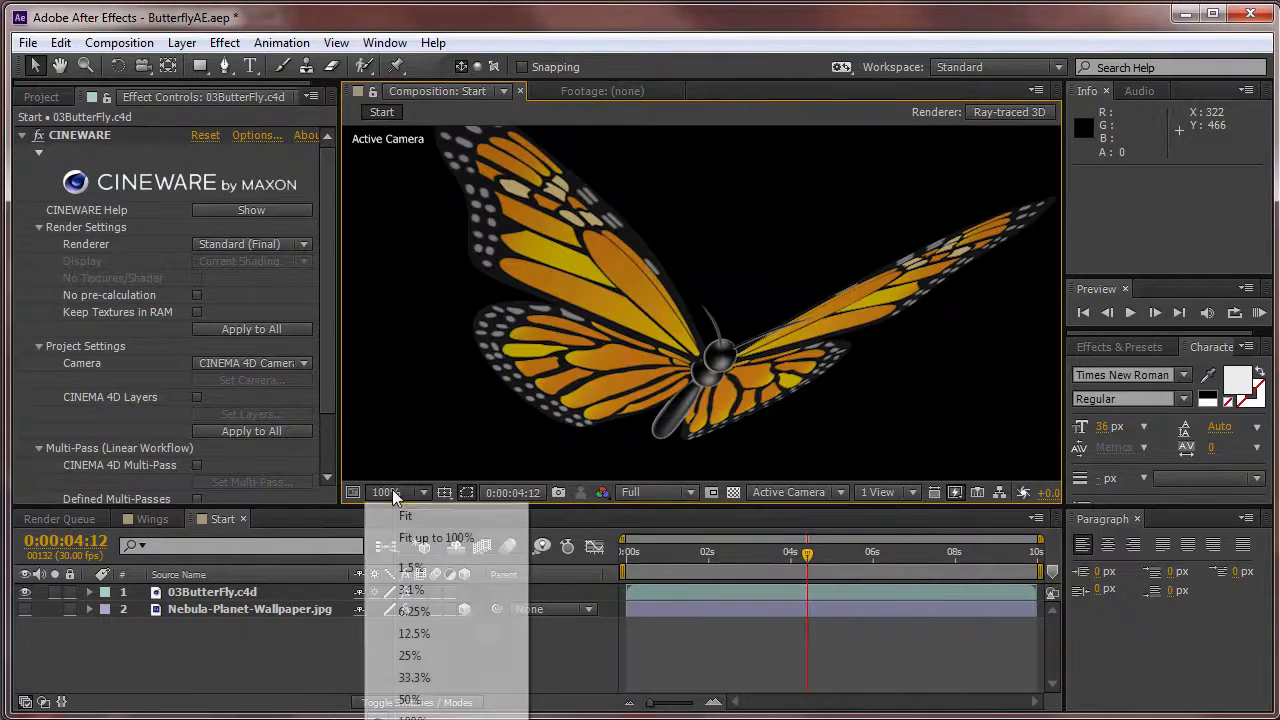
click(428, 699)
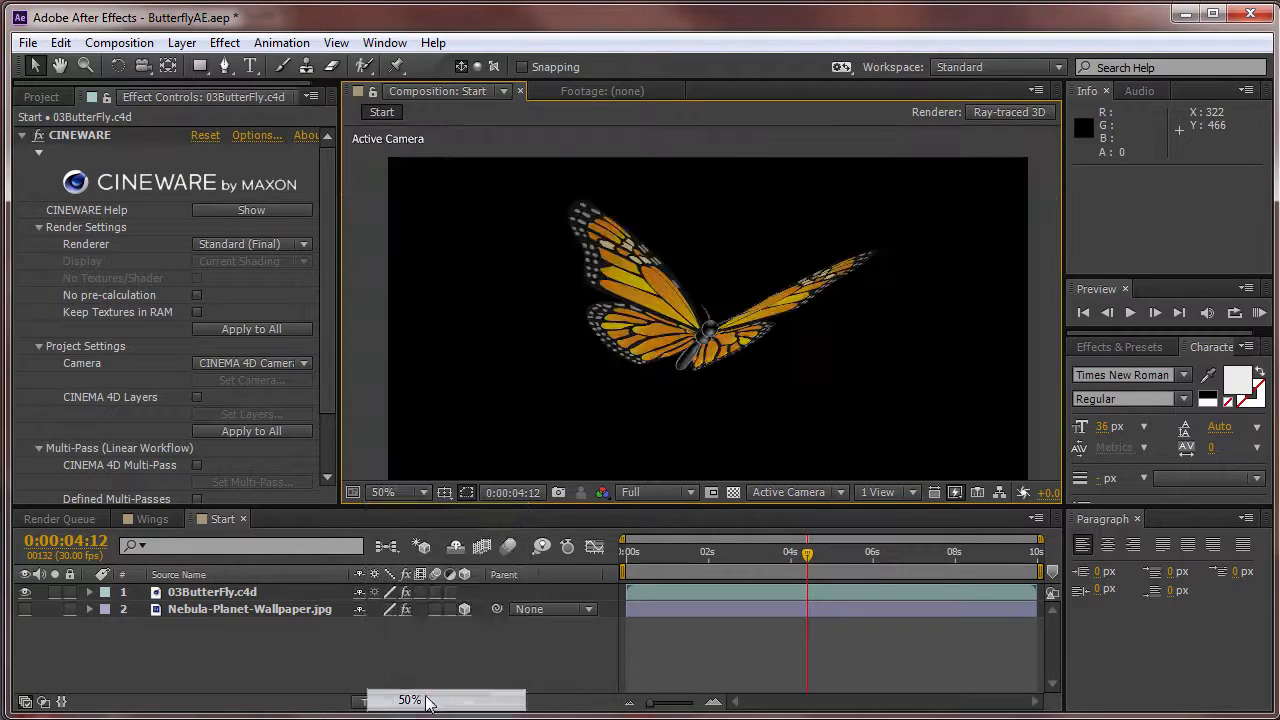
click(645, 493)
click(662, 566)
click(25, 609)
key(h)
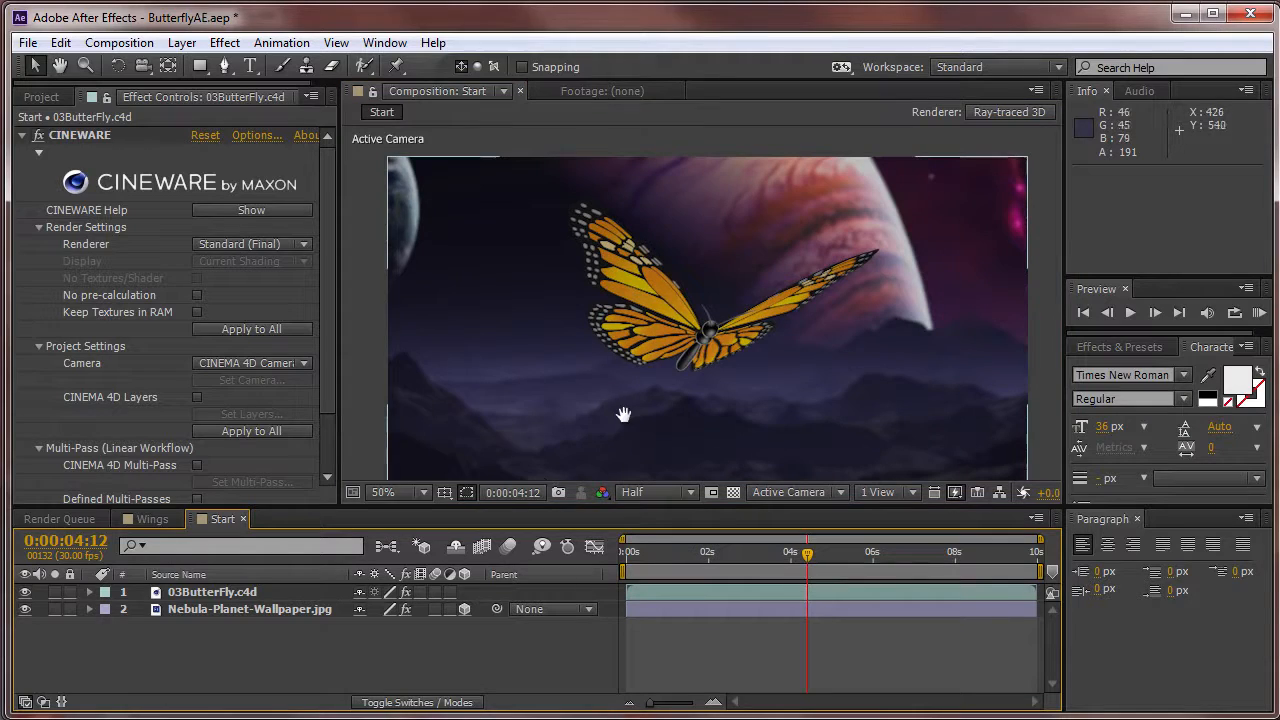
drag(623, 414, 633, 384)
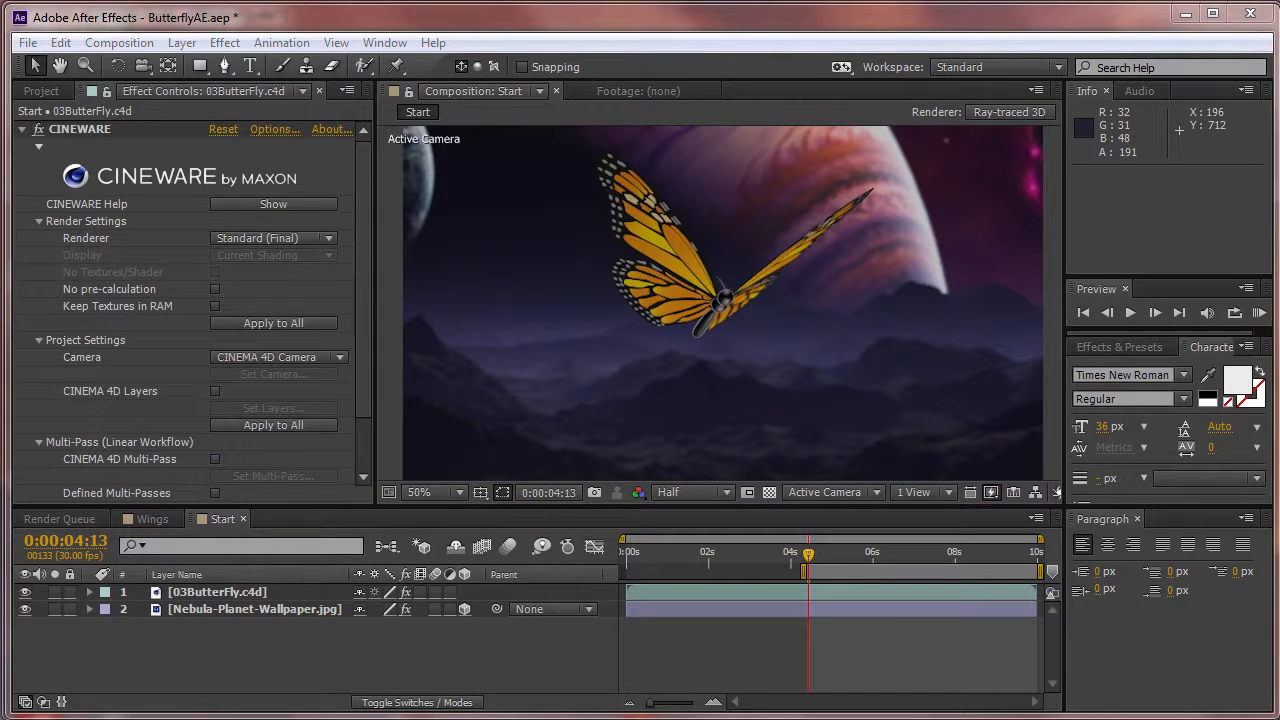
Extract the CINEMA 4D scene data from the 03ButterFly.c4d layer into the Start composition.
click(217, 593)
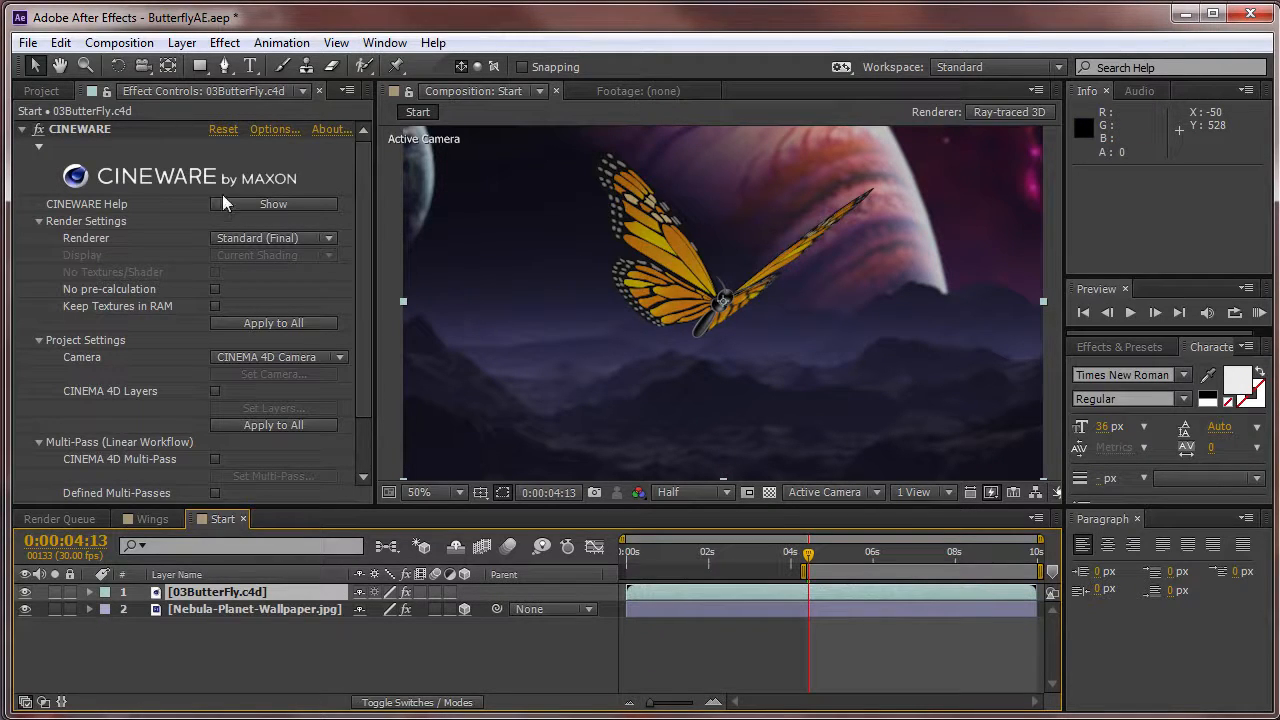
scroll(366, 323, down, 2)
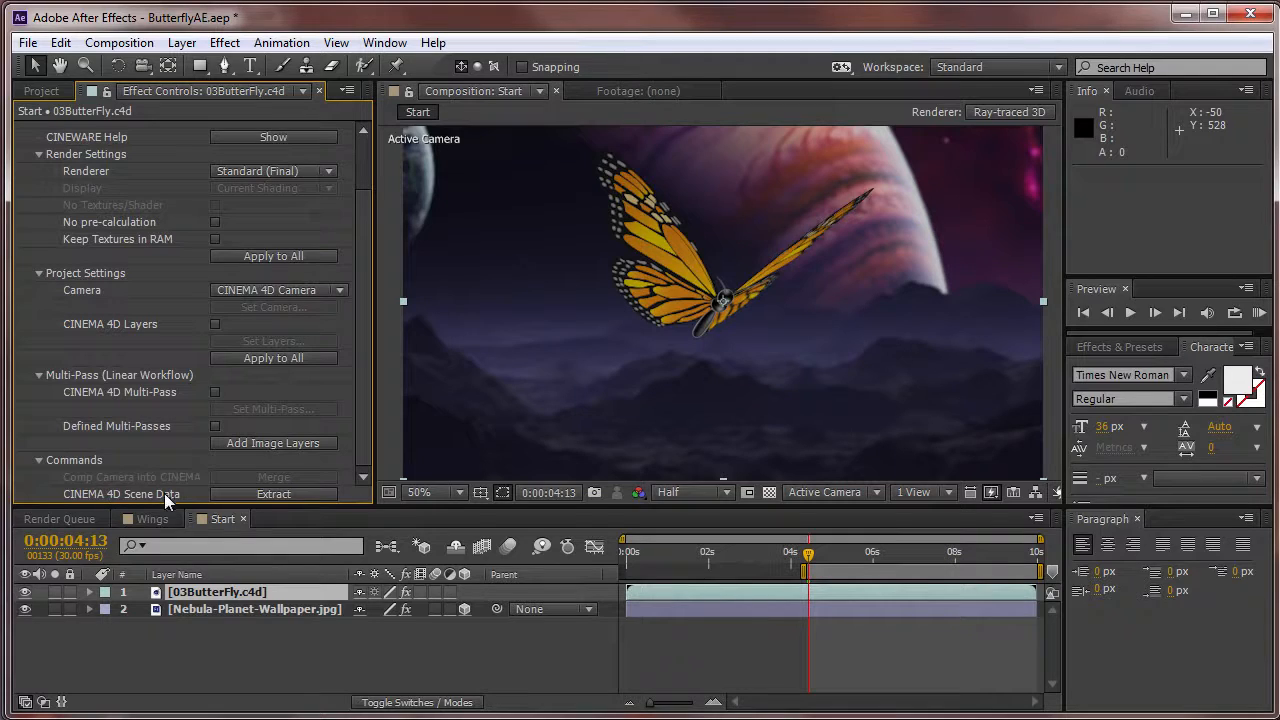
click(312, 493)
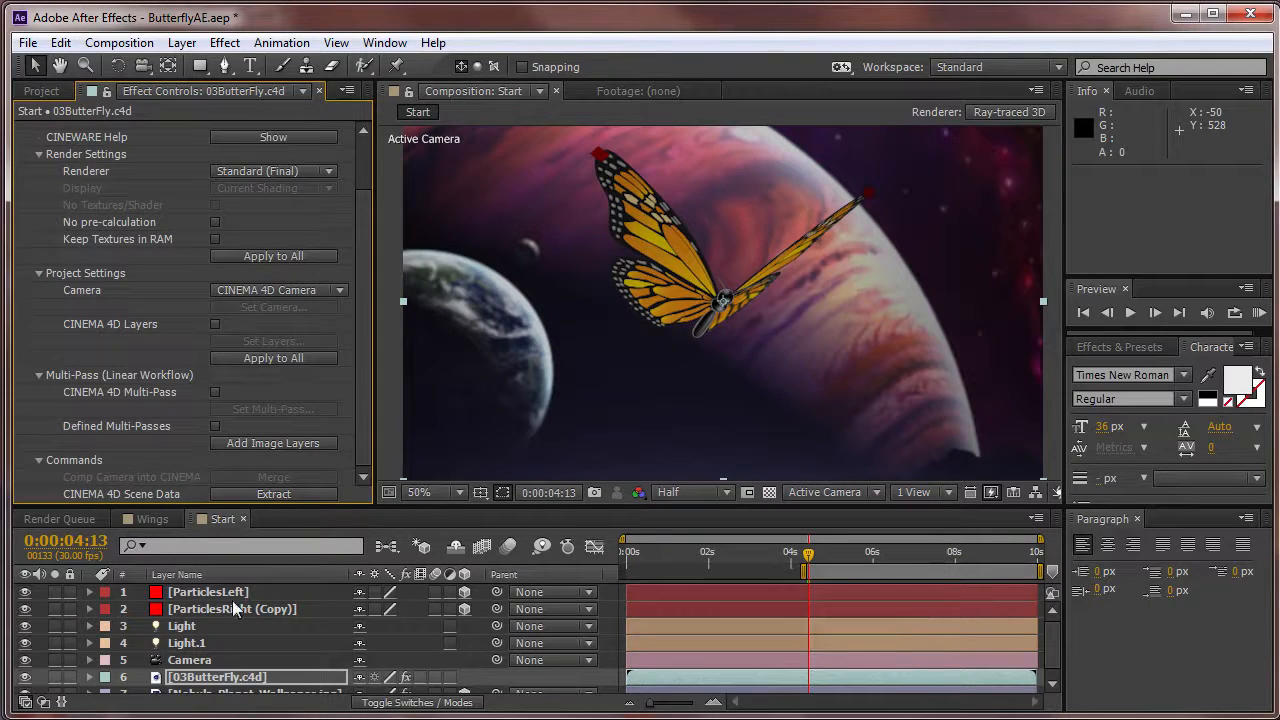
Set the CINEWARE camera of the 03ButterFly.c4d layer to Comp Camera.
click(203, 662)
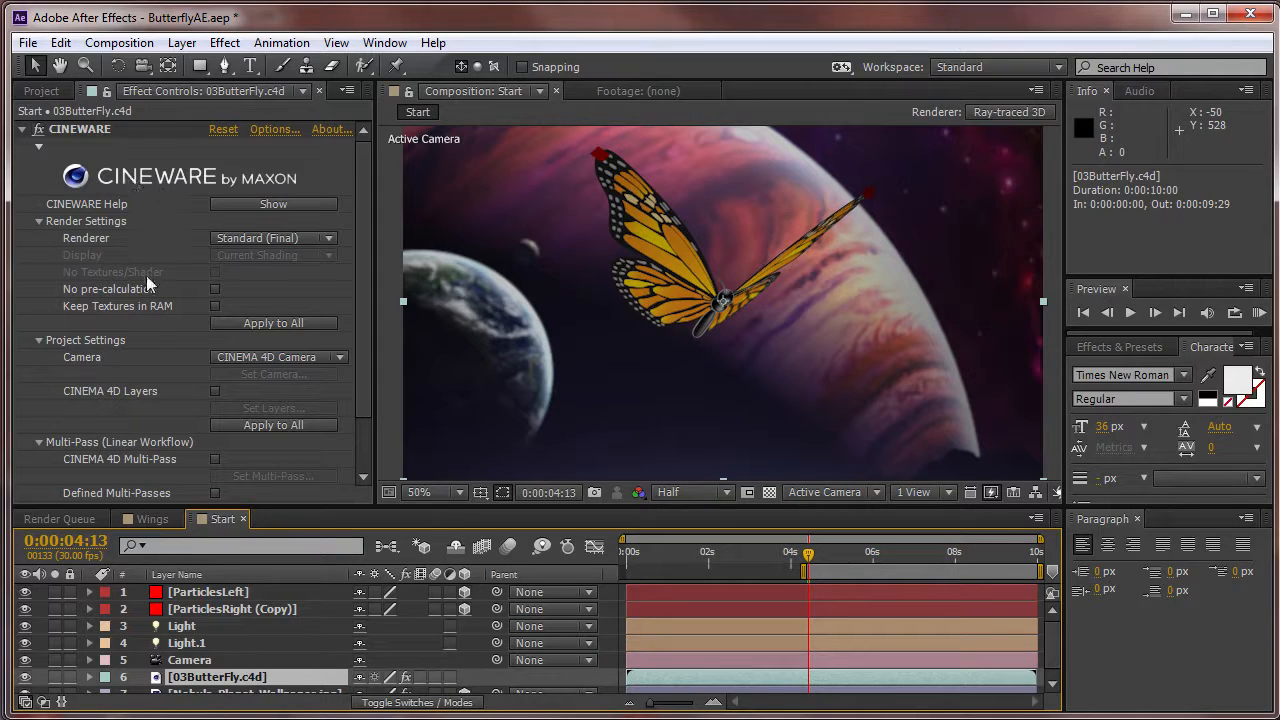
click(264, 357)
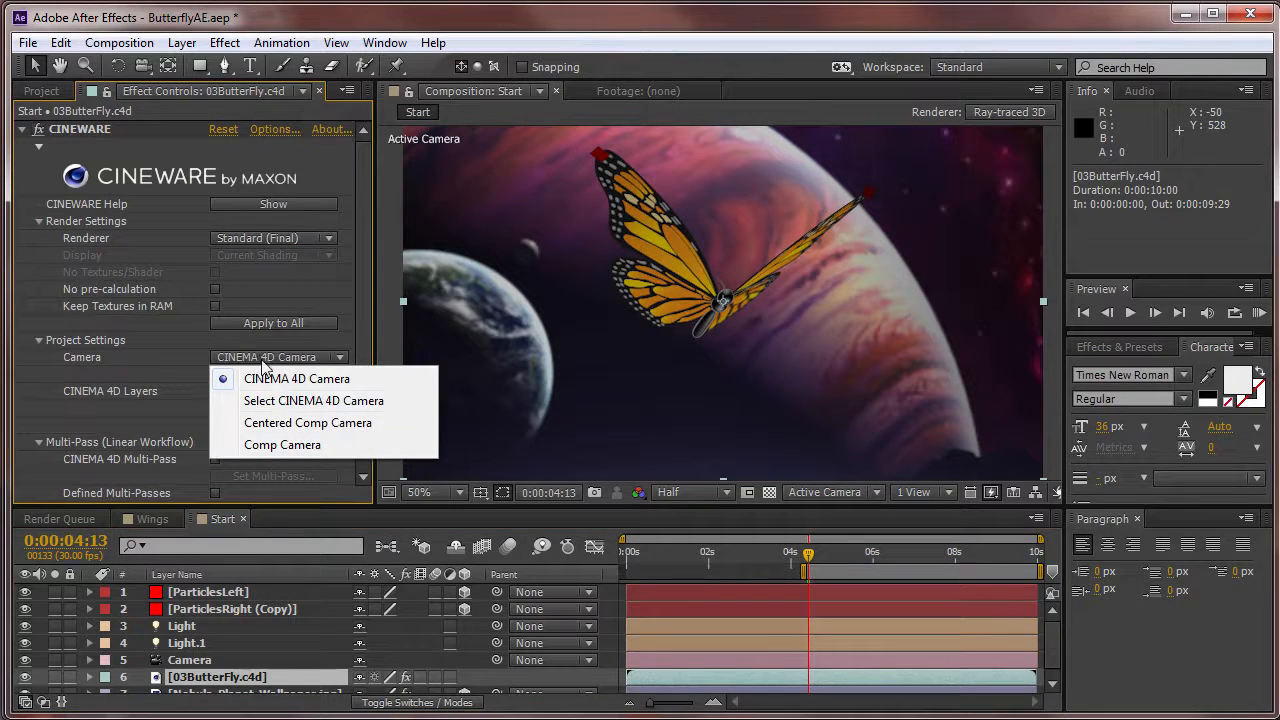
click(282, 445)
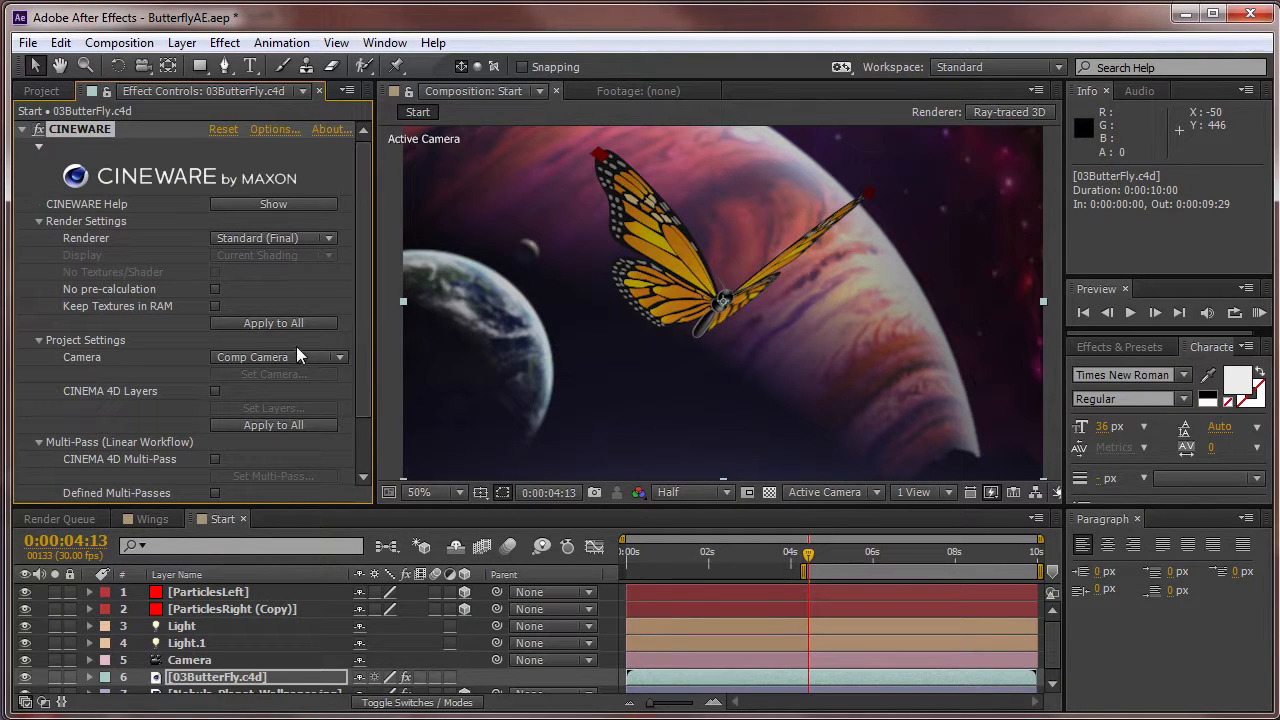
Orbit the extracted Camera layer to test how the butterfly and background follow it, and undo the orbit.
click(248, 662)
click(142, 65)
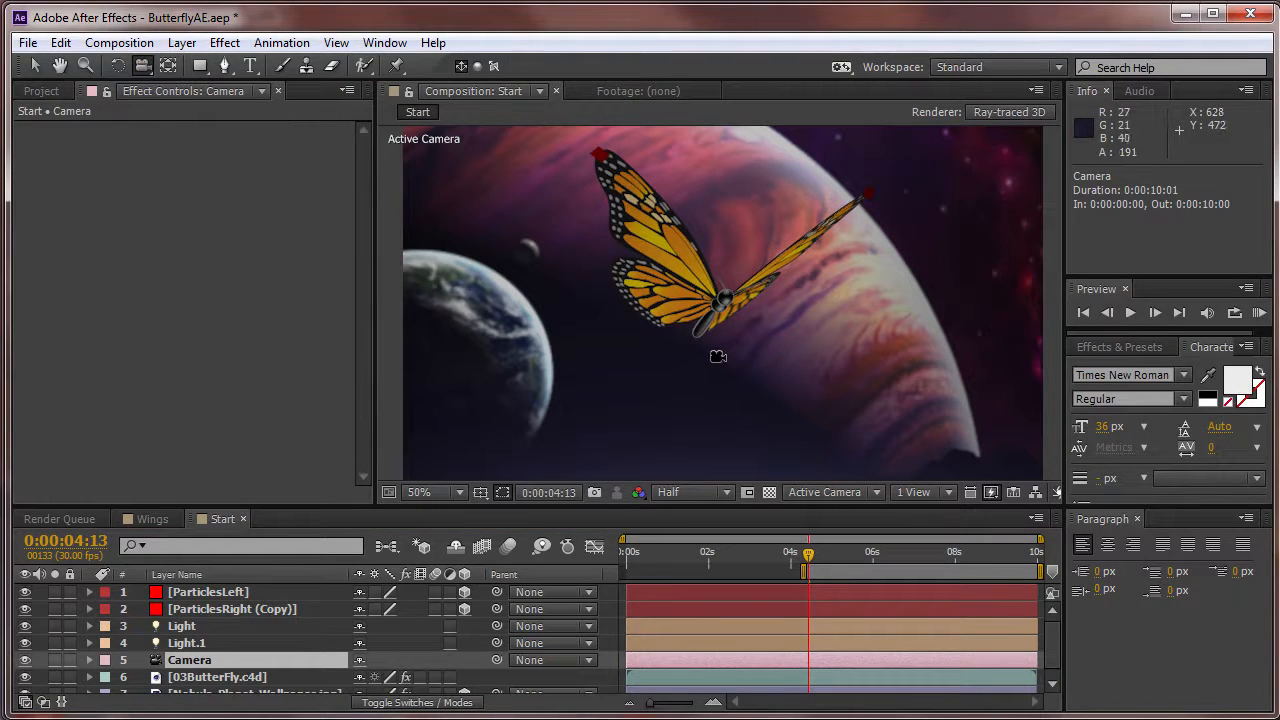
drag(700, 346, 737, 353)
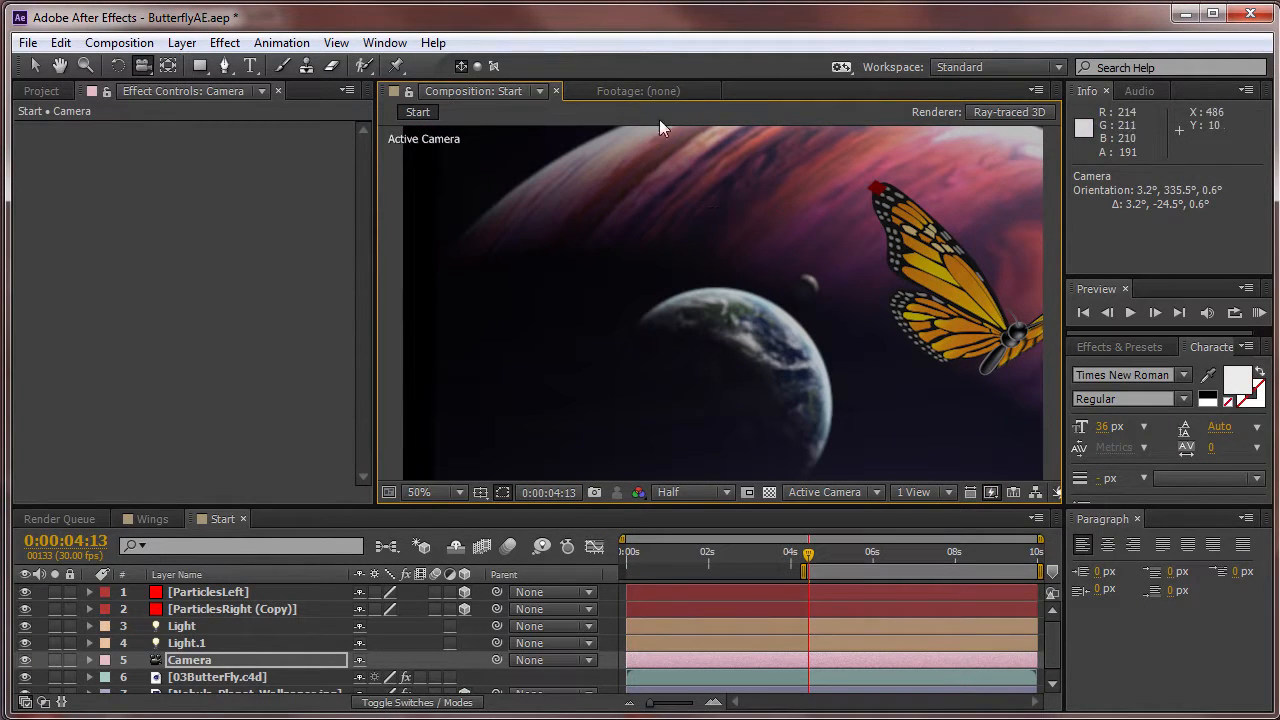
key(ctrl+z)
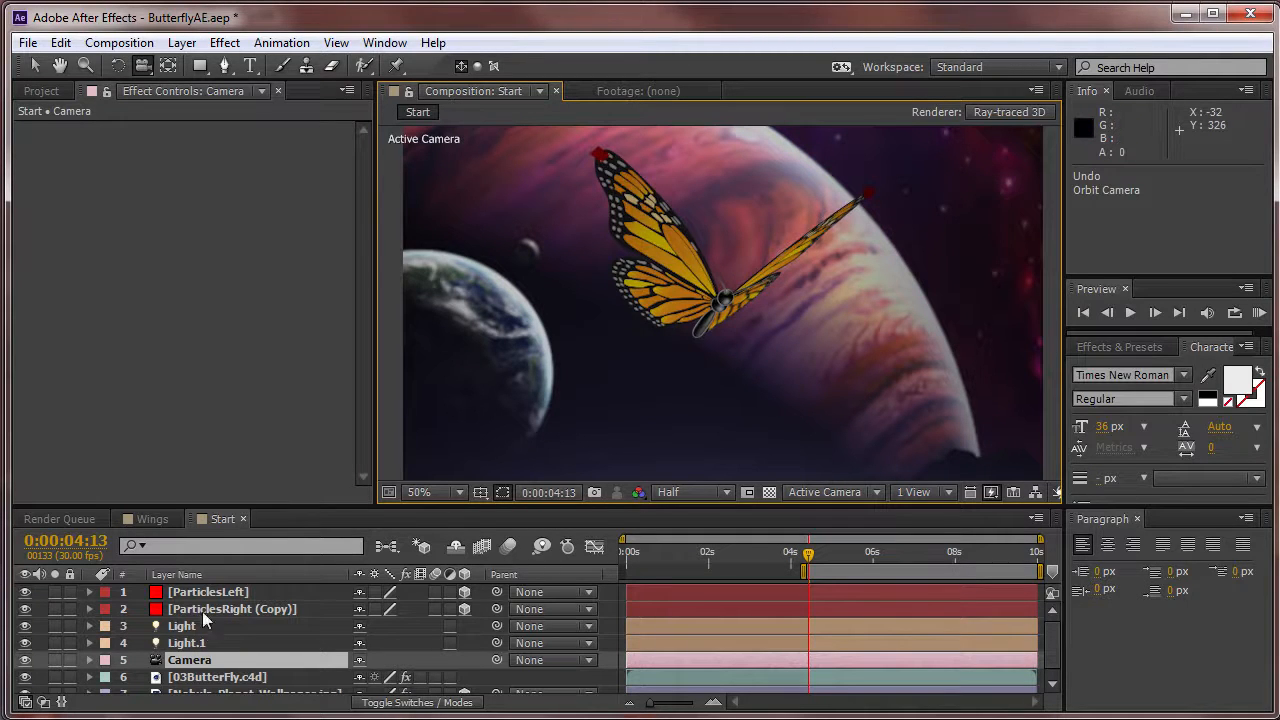
Set the CINEWARE camera of the 03ButterFly.c4d layer back to CINEMA 4D Camera.
click(207, 677)
click(262, 357)
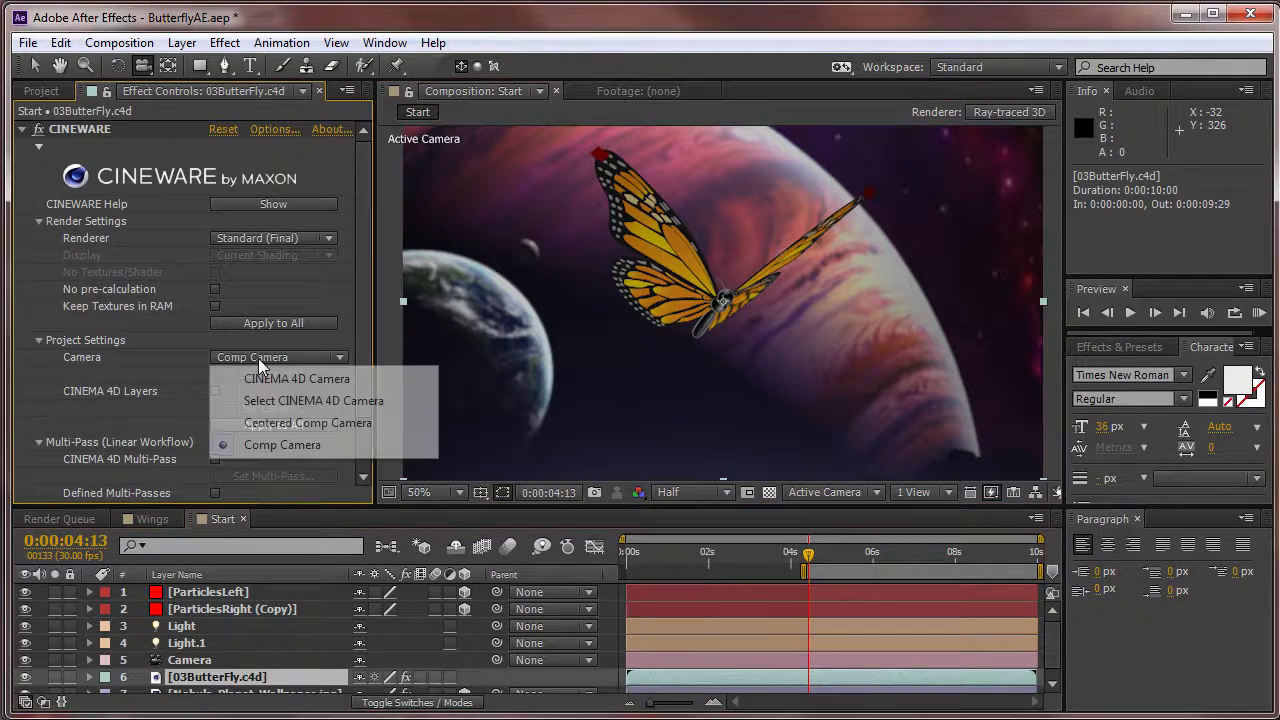
click(270, 379)
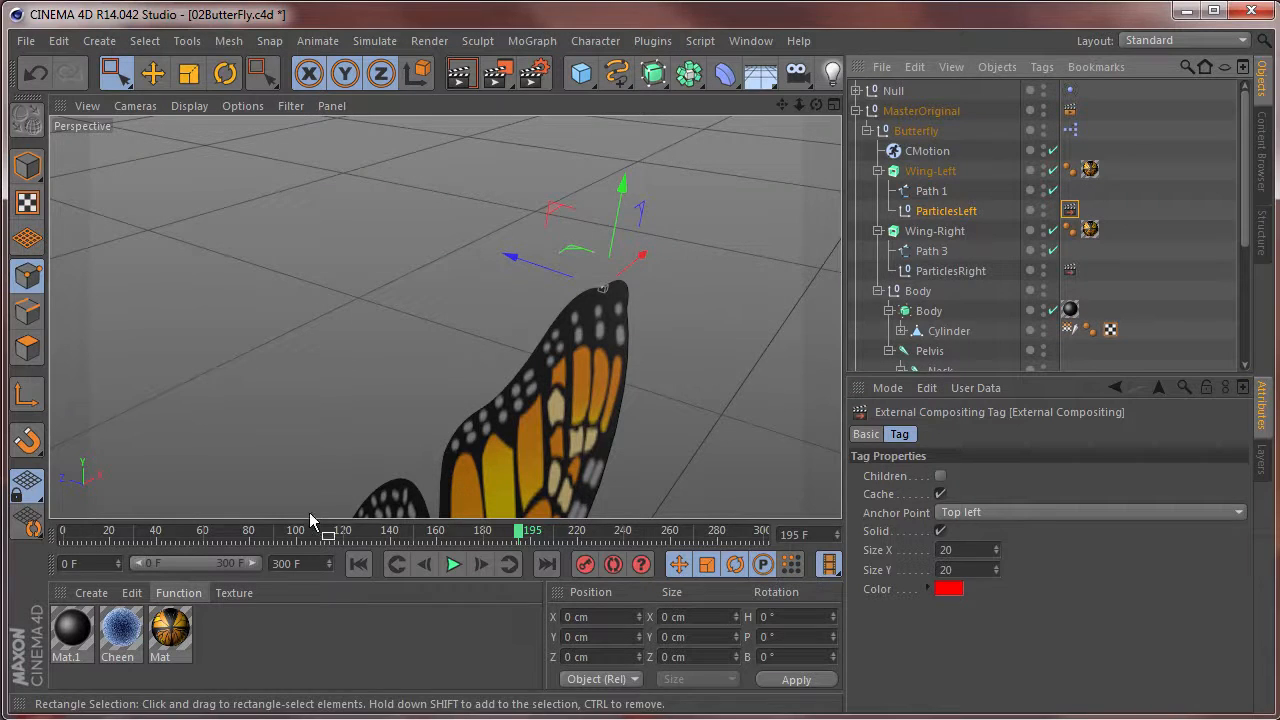
In Cinema 4D, return the 02ButterFly.c4d animation to frame 0 and select the Camera object to inspect it.
drag(120, 541, 60, 531)
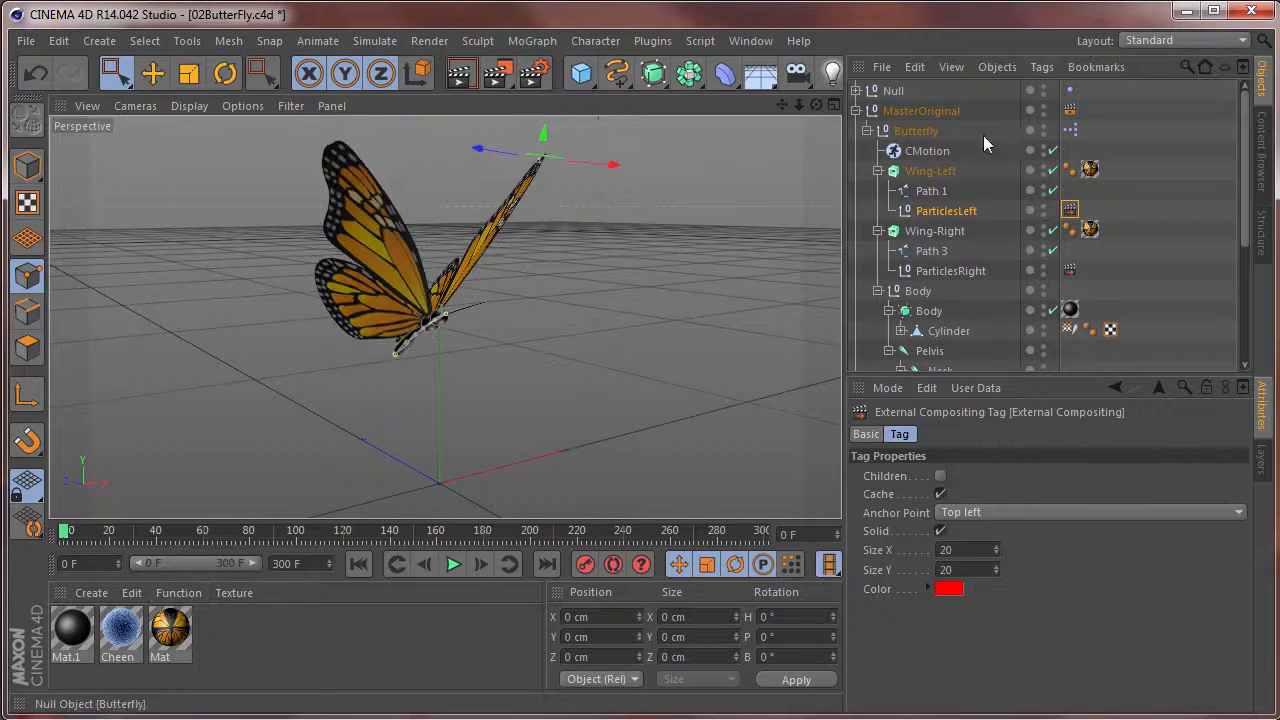
scroll(928, 300, down, 5)
click(905, 321)
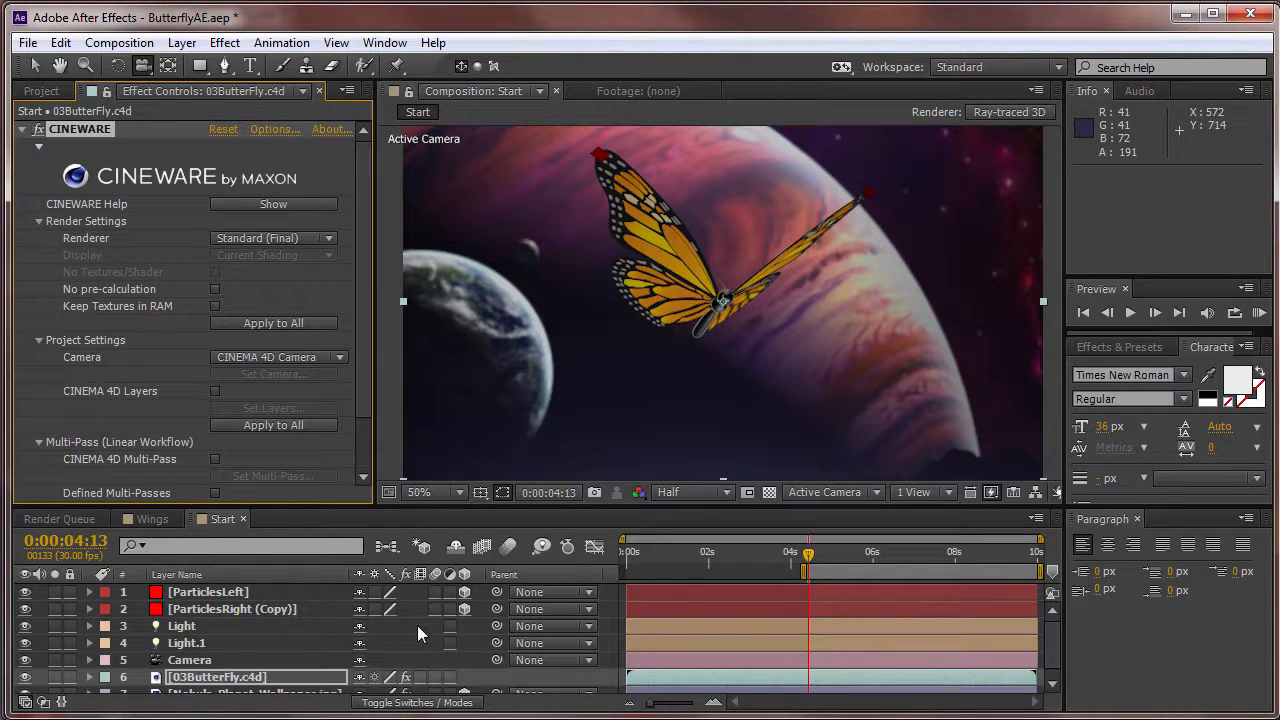
Switch to After Effects, select the wallpaper layer and play a short RAM preview of the butterfly over the background.
scroll(404, 633, down, 1)
click(238, 686)
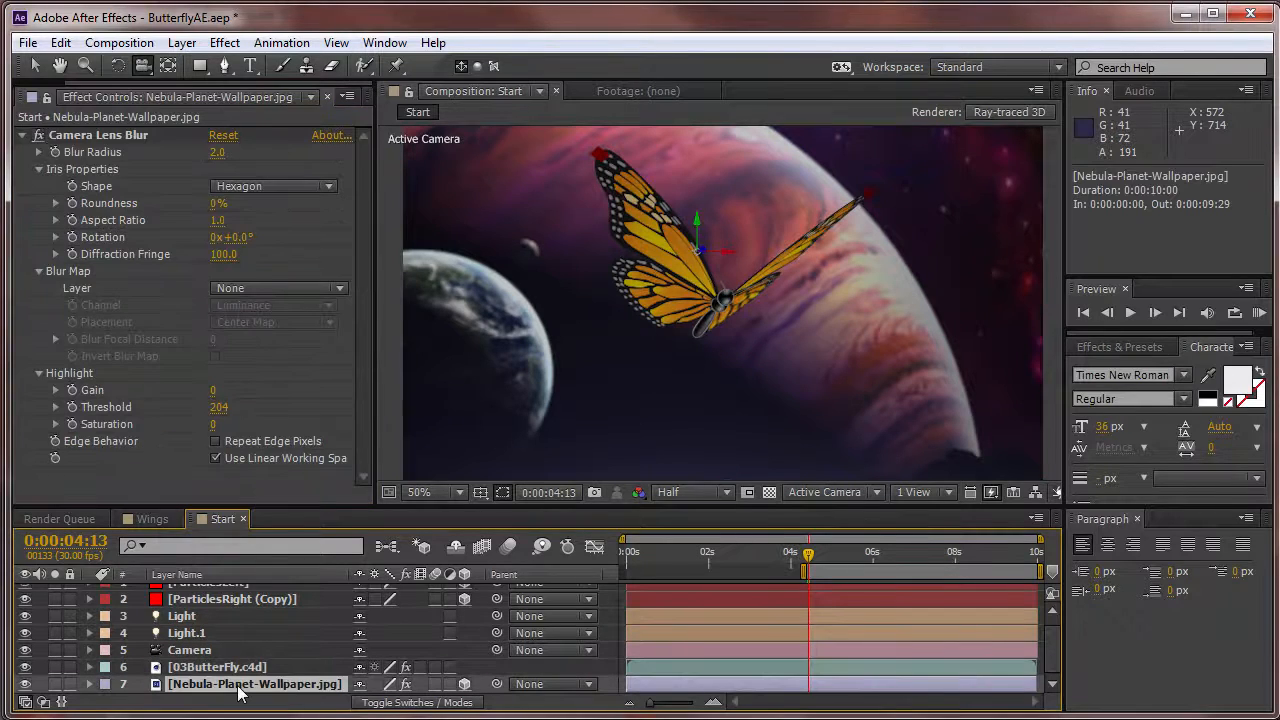
key(KP_0)
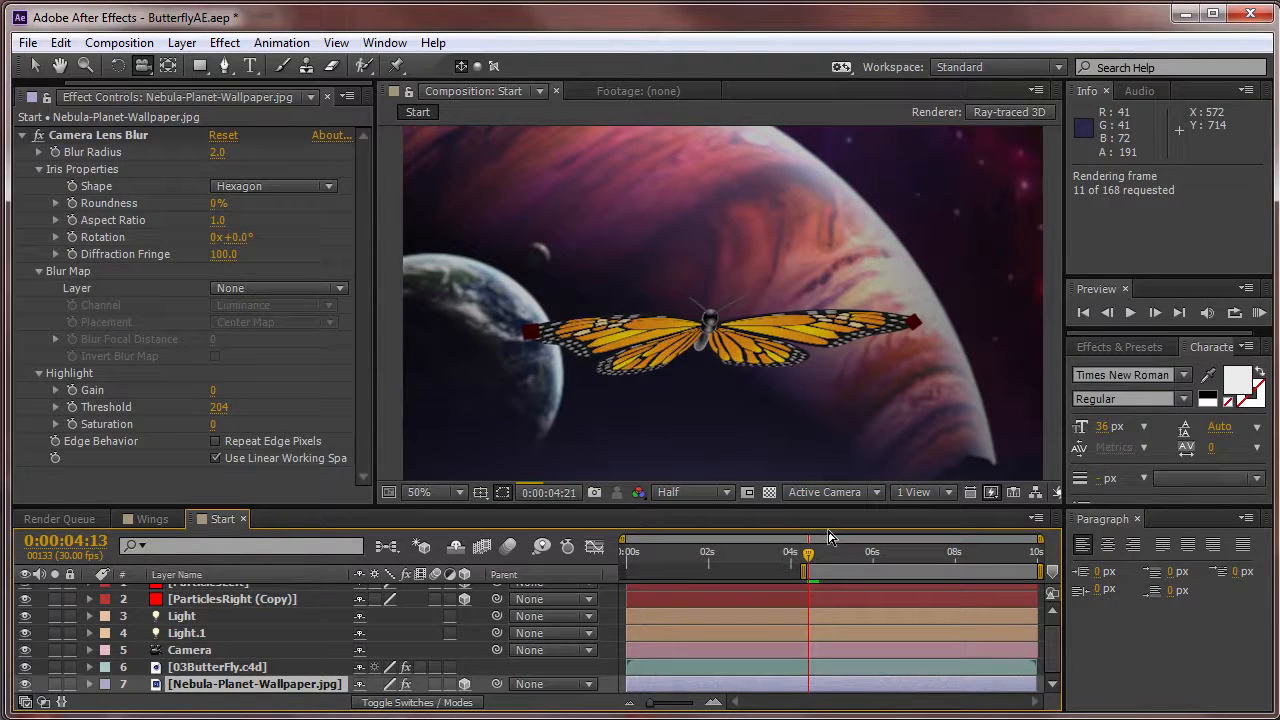
key(space)
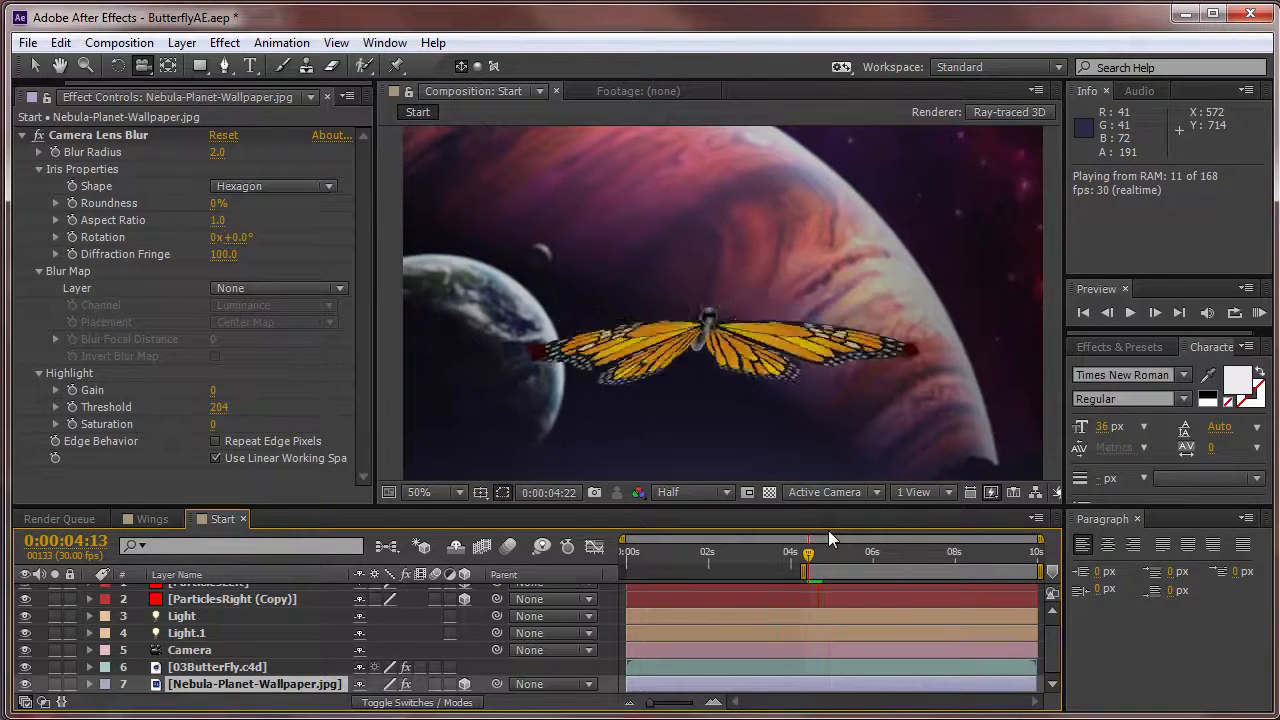
key(space)
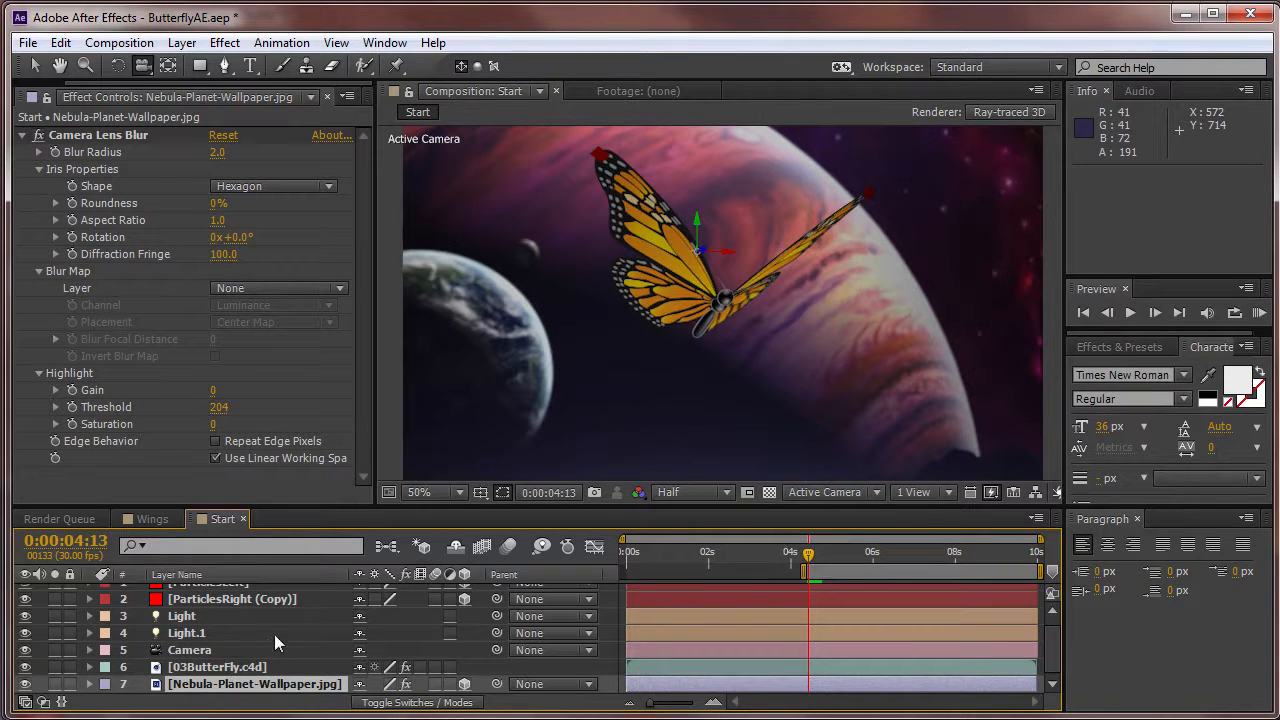
Review the extracted Light, Light.1 and ParticlesRight (Copy) layers in the Start composition.
click(185, 617)
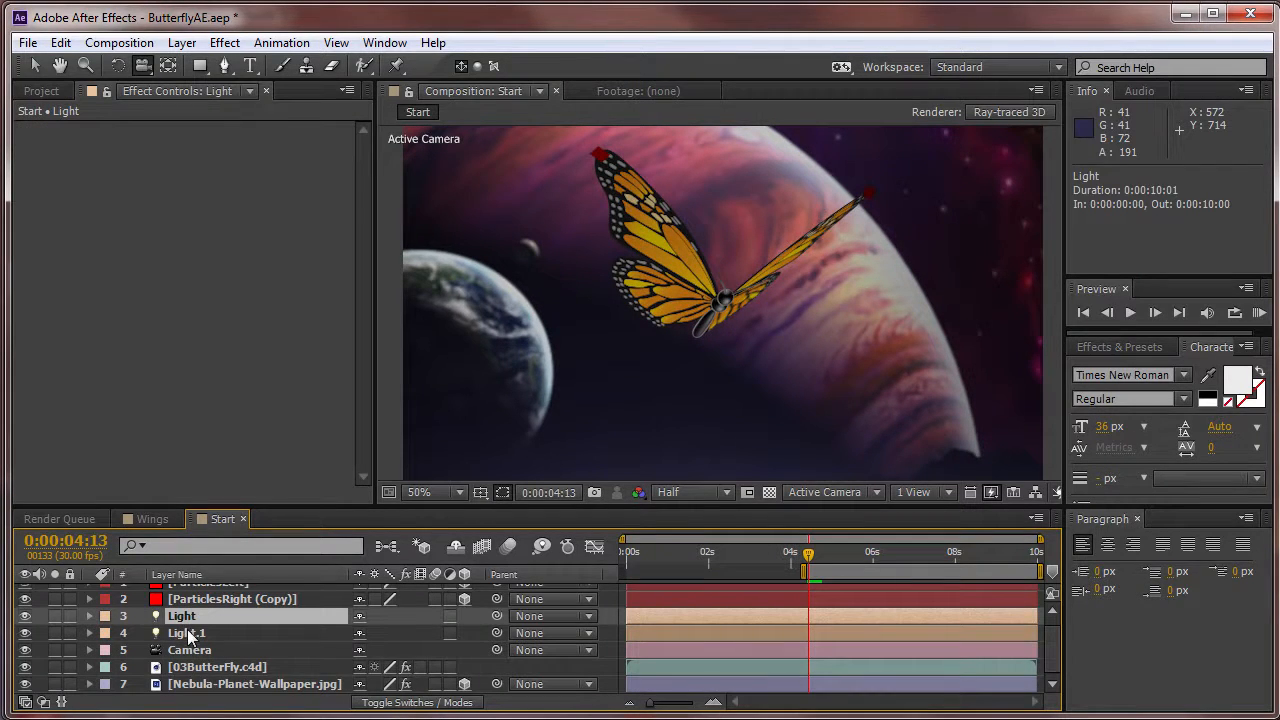
shift+click(190, 636)
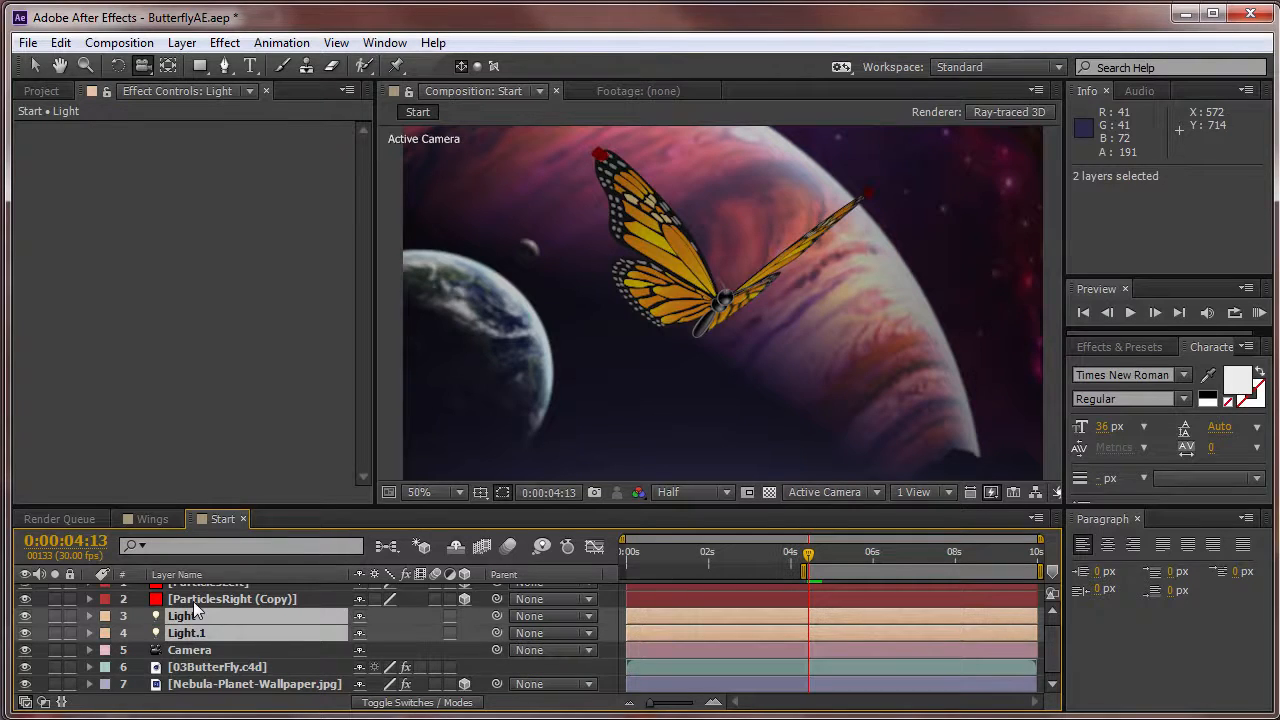
click(193, 601)
click(186, 617)
click(197, 635)
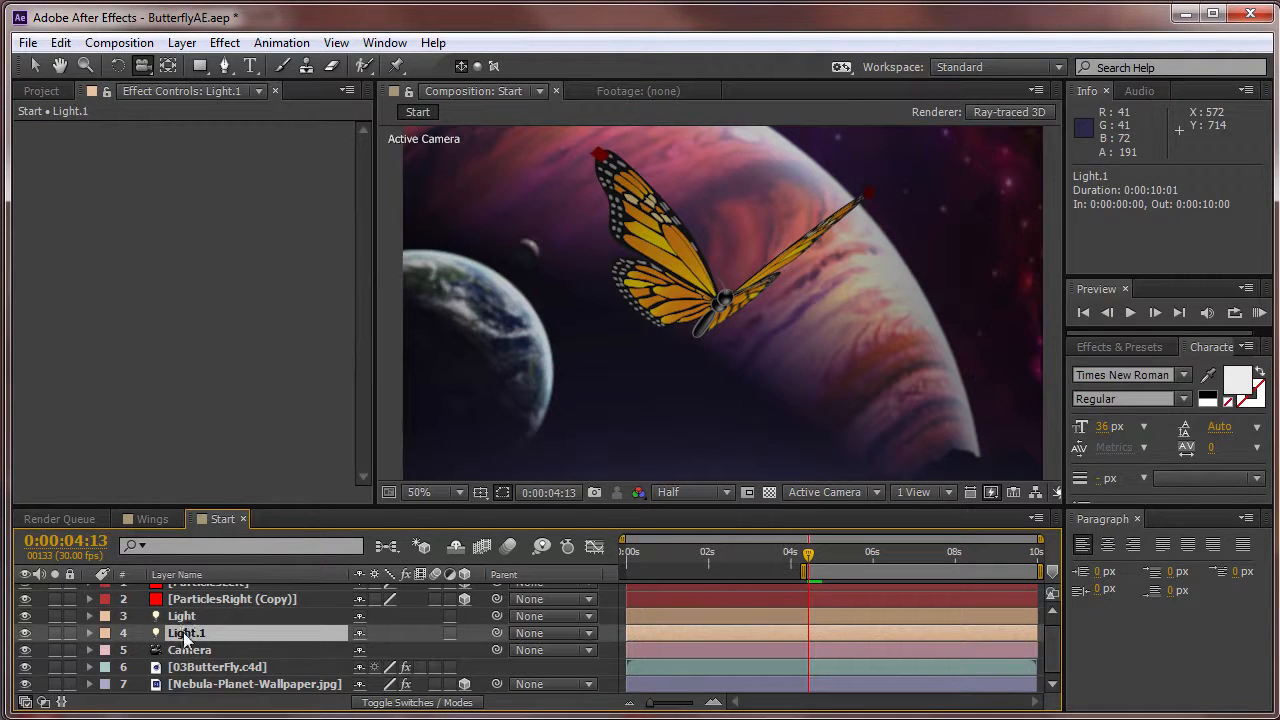
click(186, 618)
click(196, 631)
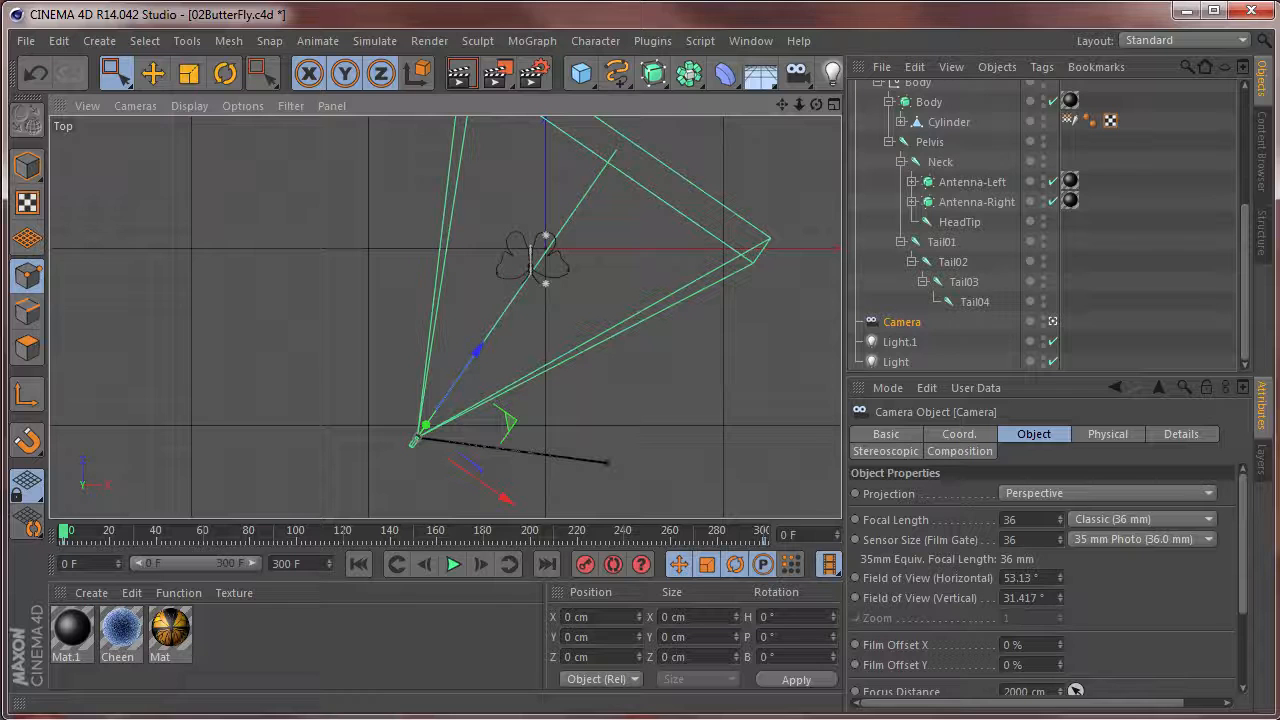
Switch to Cinema 4D, show the perspective view and select the Light object in the butterfly scene.
key(F1)
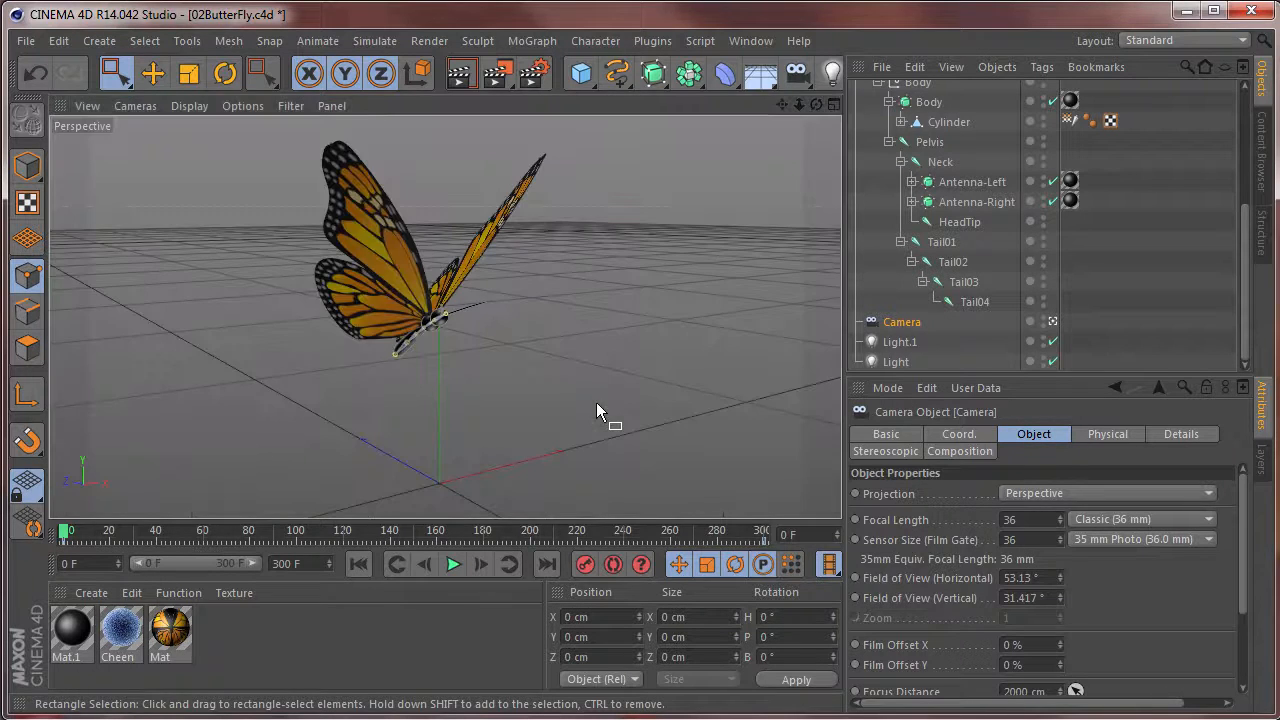
click(896, 362)
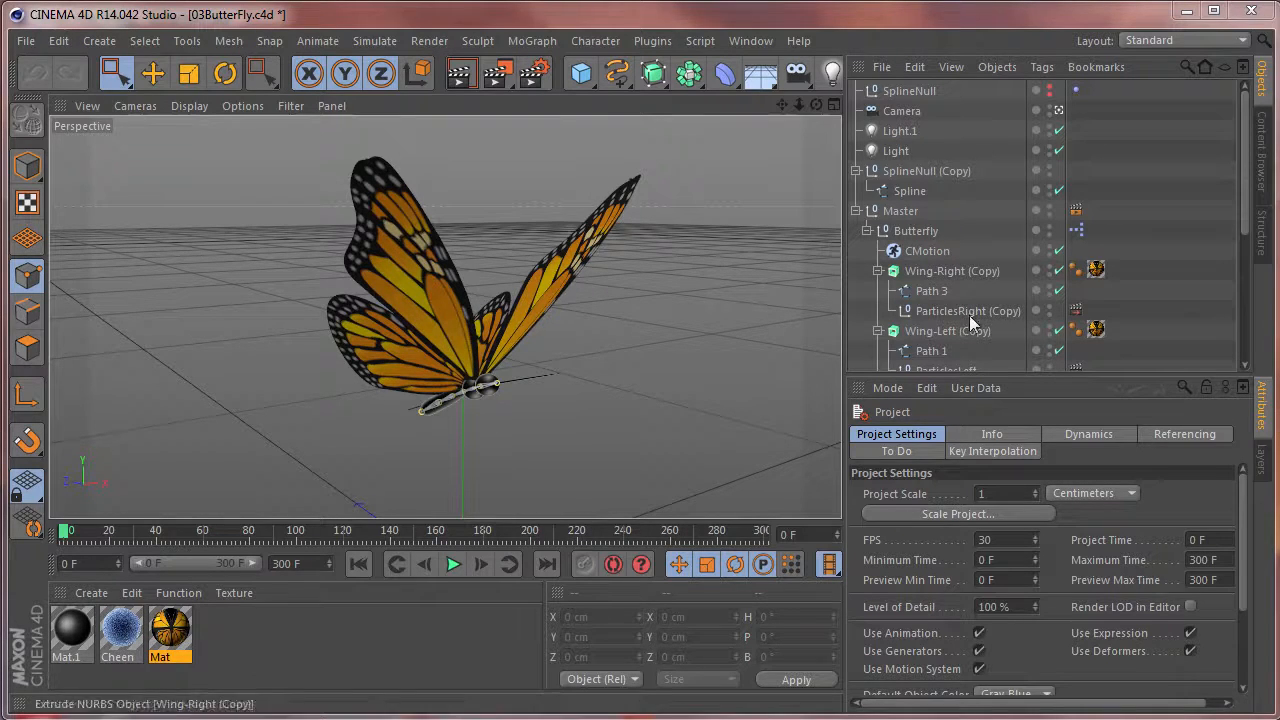
Set the intensity of Light.1 to 100 % and save the 03ButterFly.c4d scene.
click(904, 136)
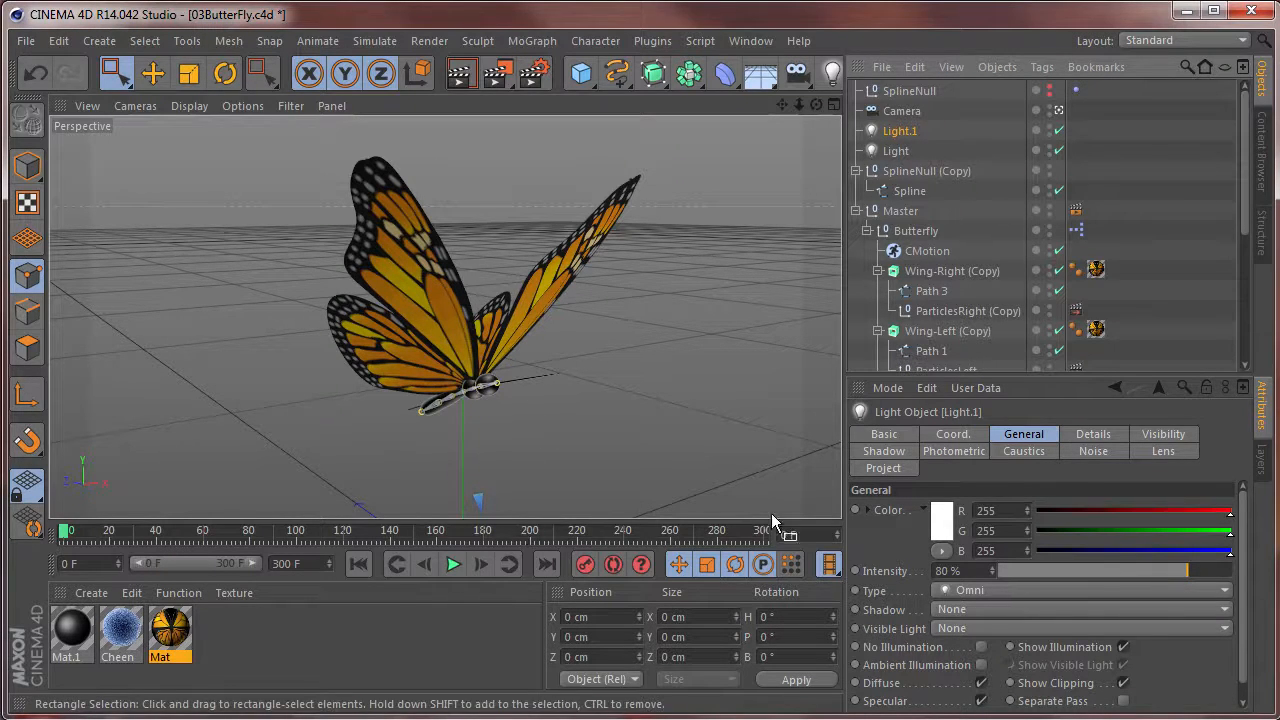
double_click(948, 570)
text(100)
key(Return)
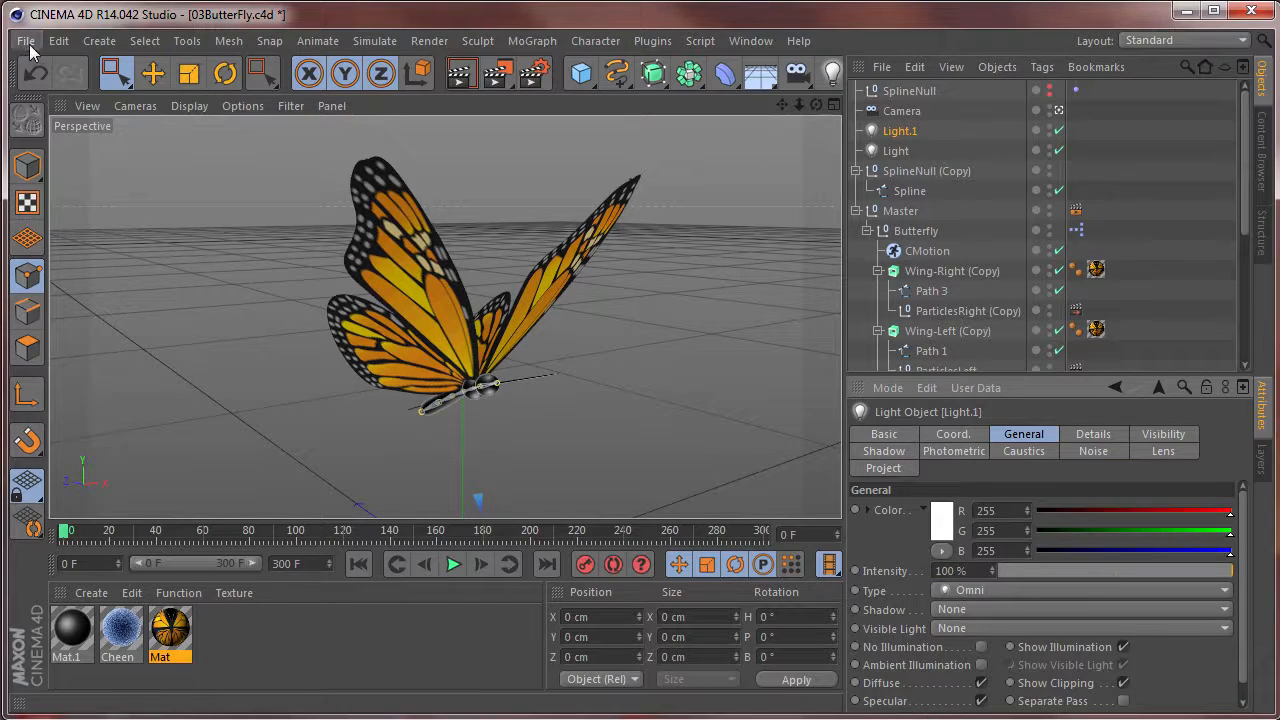
click(27, 42)
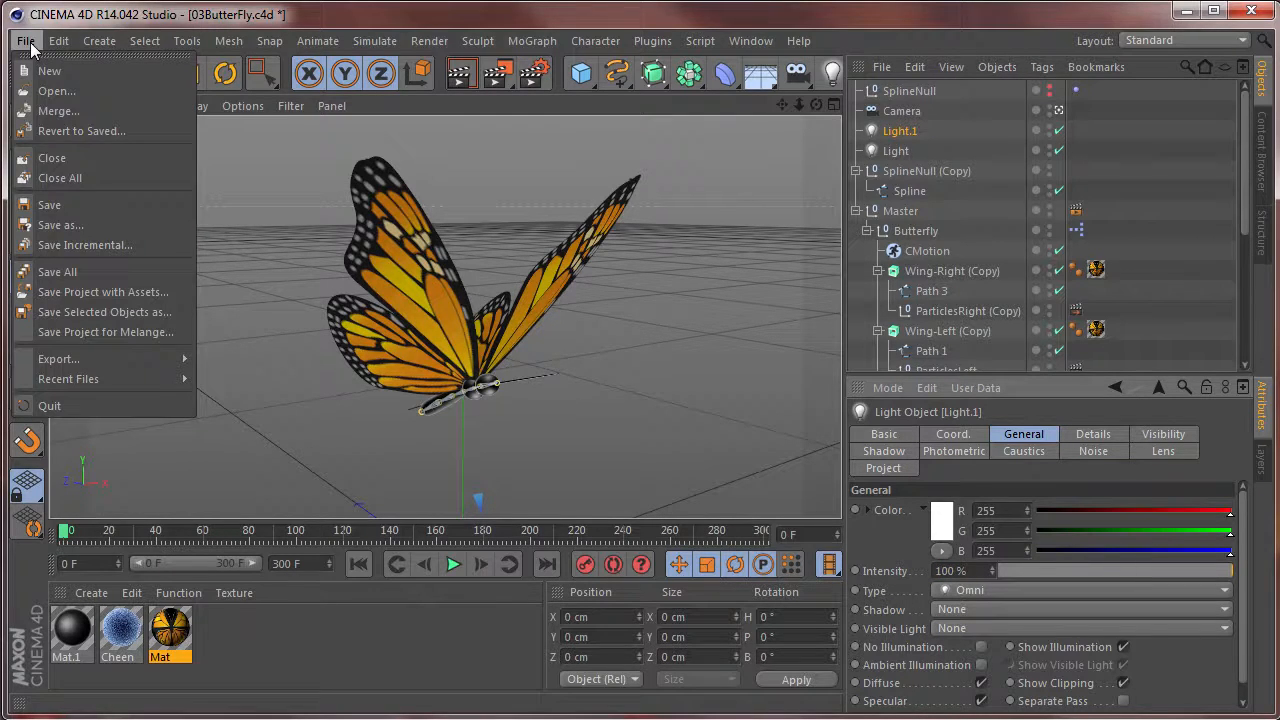
click(58, 204)
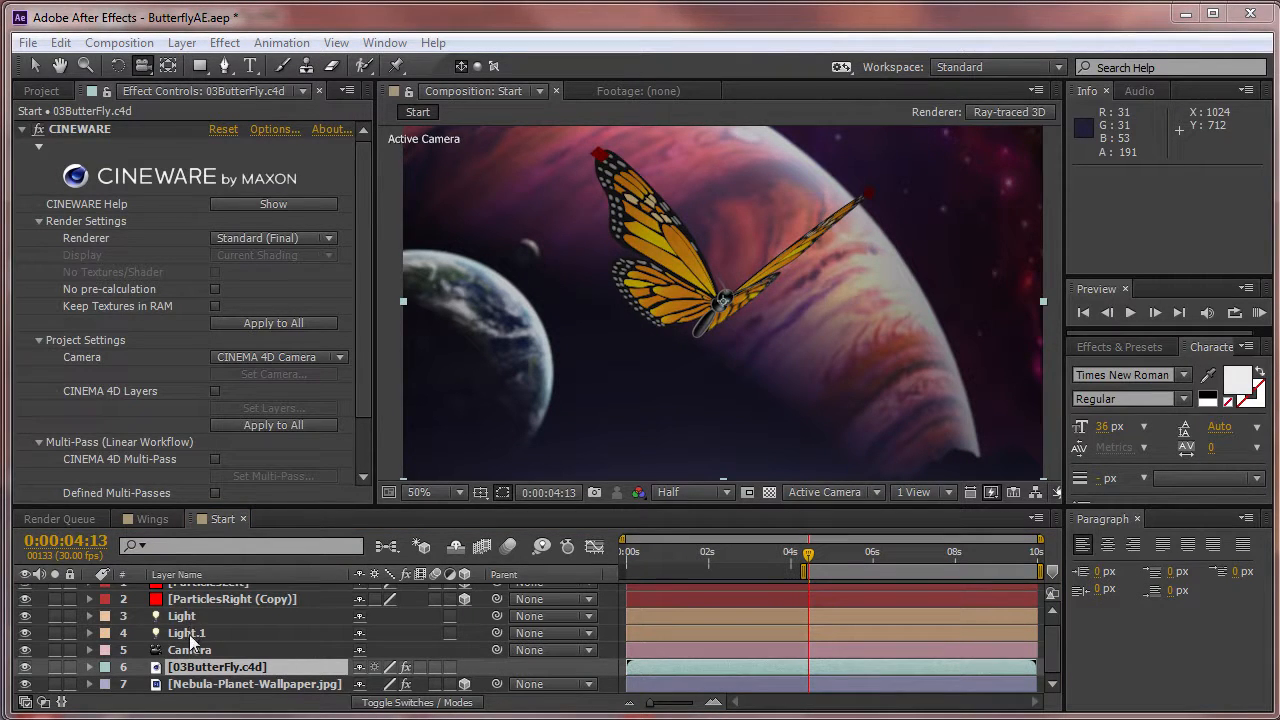
Switch to After Effects and turn off the visibility of the Light and Light.1 layers.
click(25, 616)
click(25, 633)
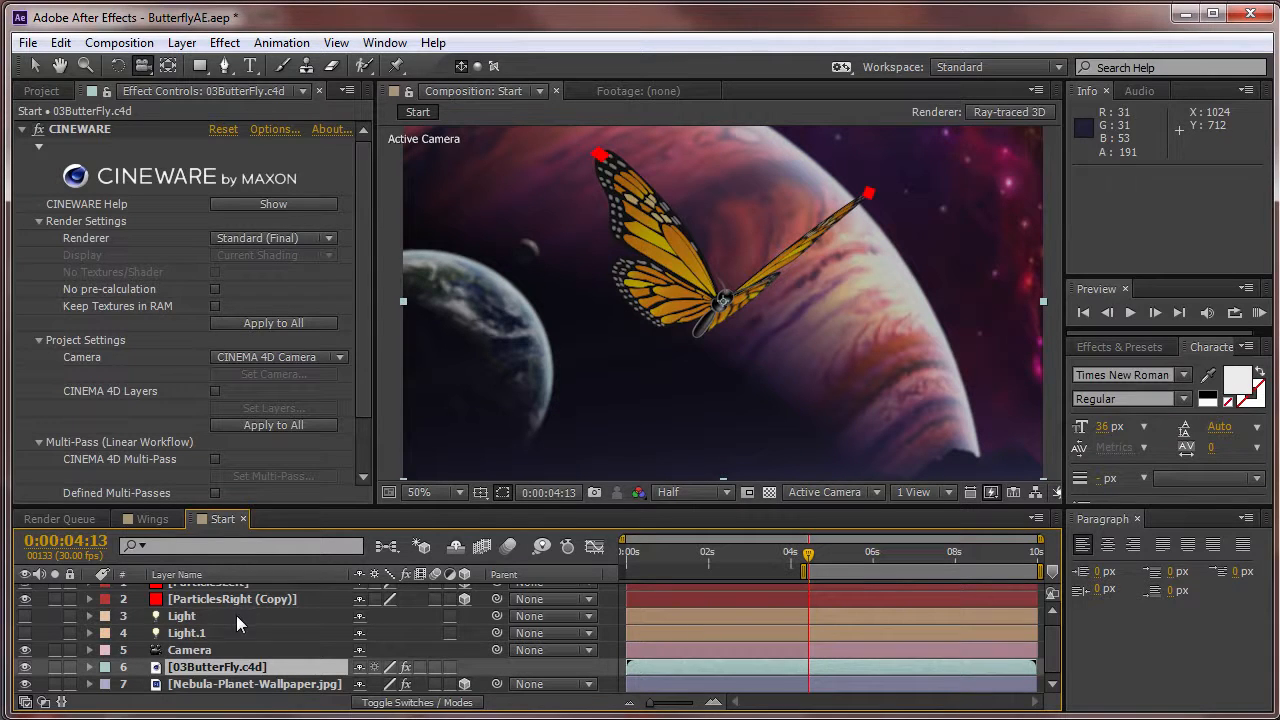
Compare the motion paths of the ParticlesLeft and ParticlesRight (Copy) layers by selecting them alternately.
scroll(228, 594, up, 1)
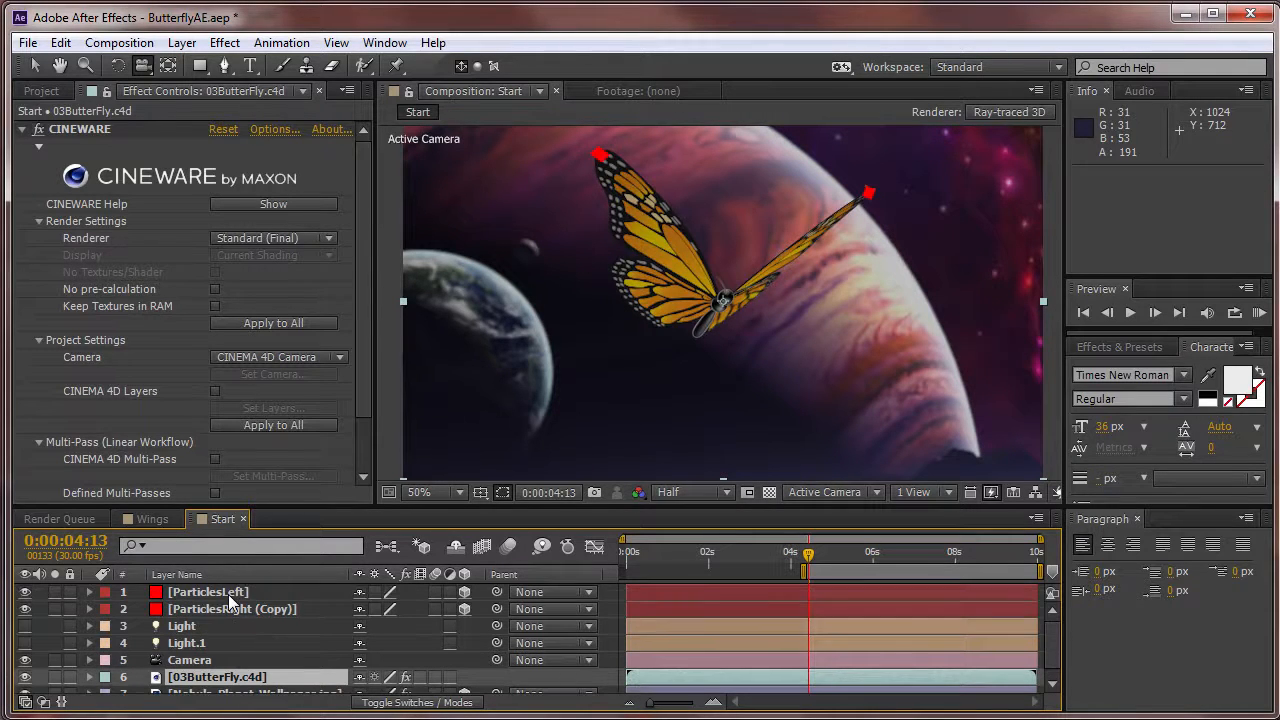
click(228, 597)
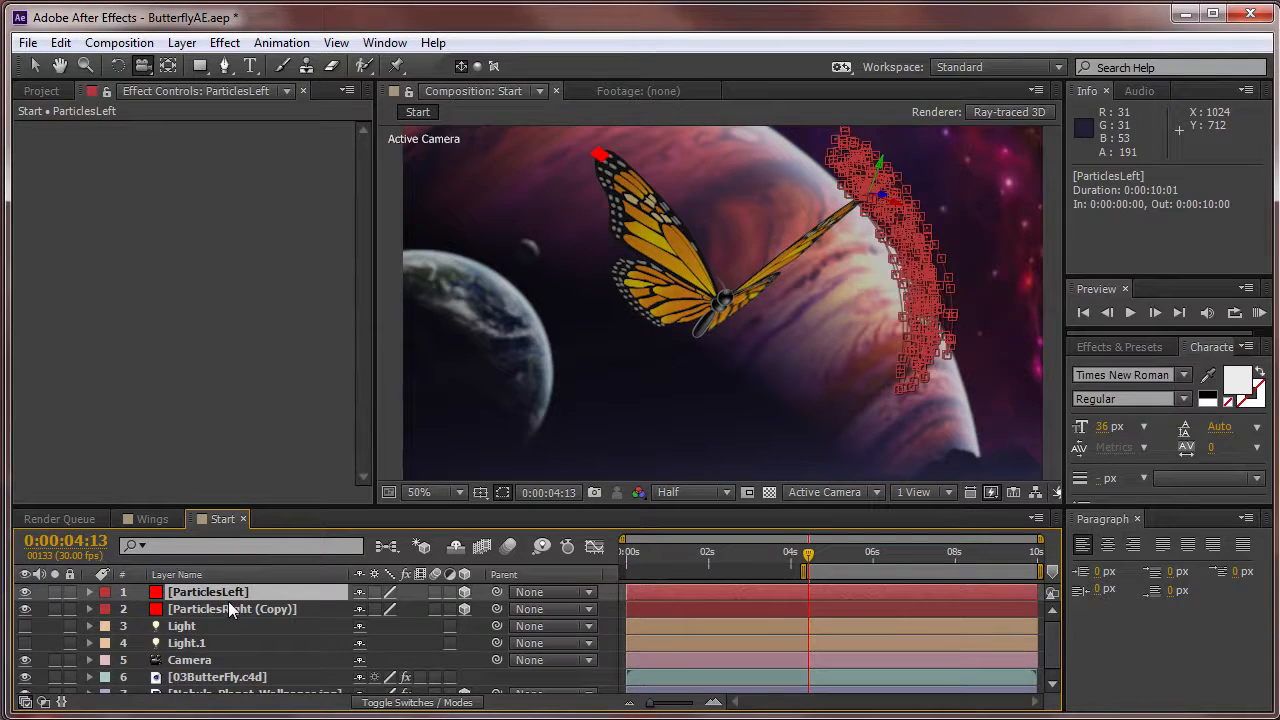
click(229, 607)
click(229, 591)
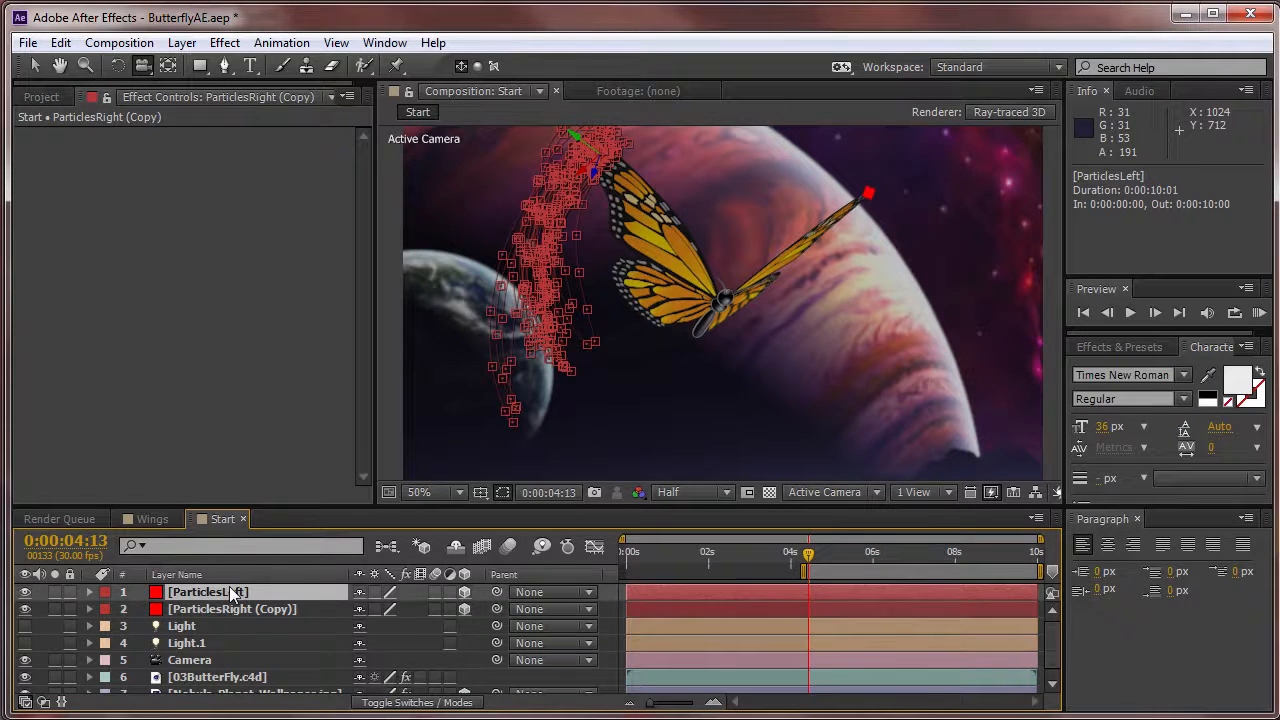
click(229, 608)
click(228, 596)
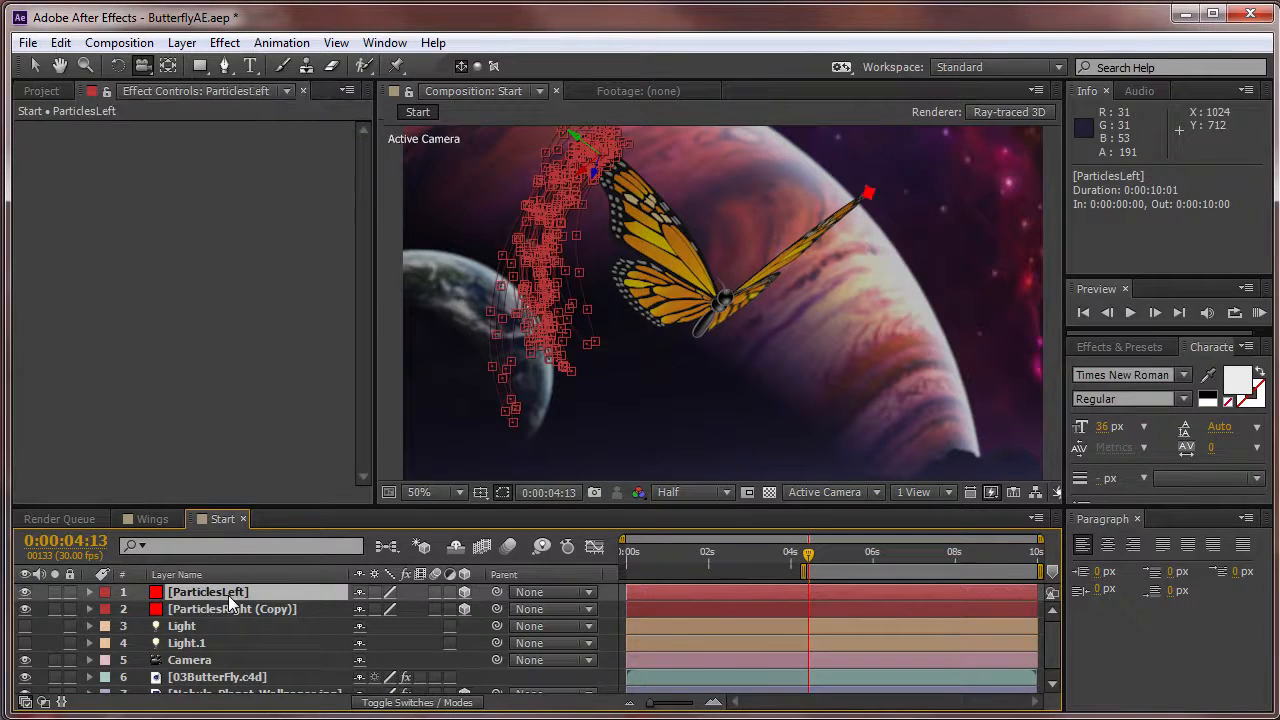
click(229, 610)
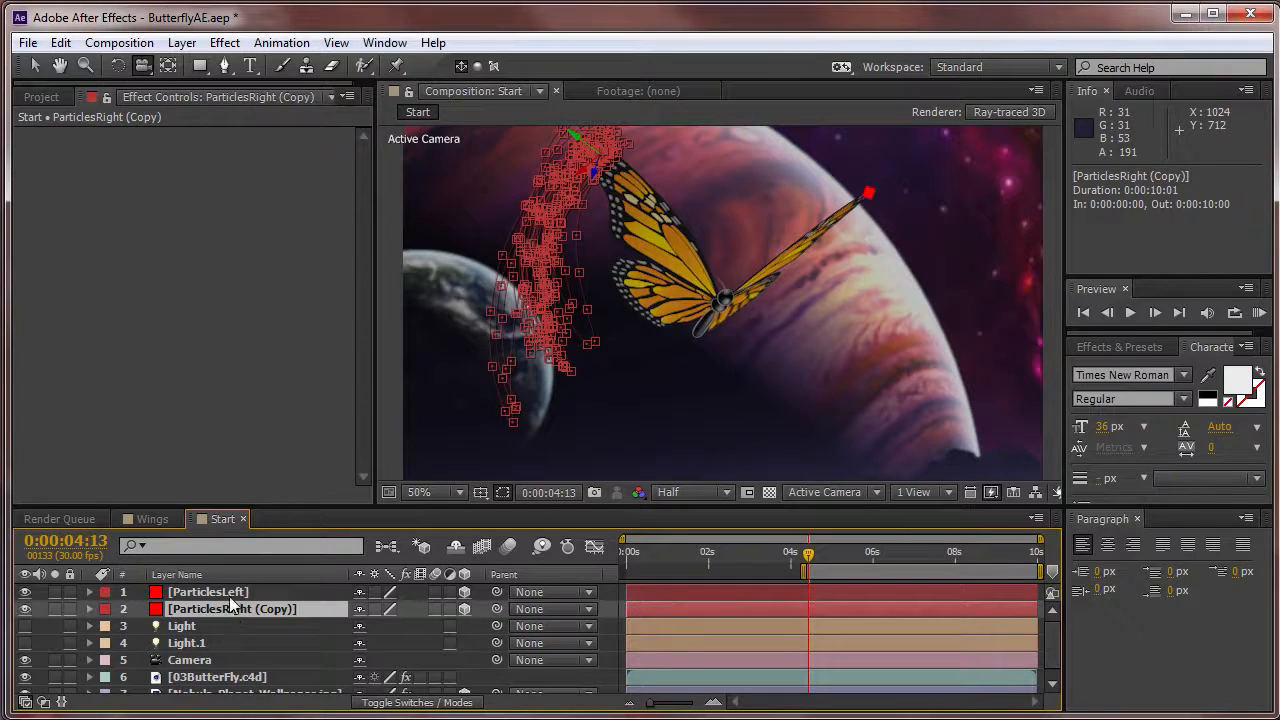
click(229, 593)
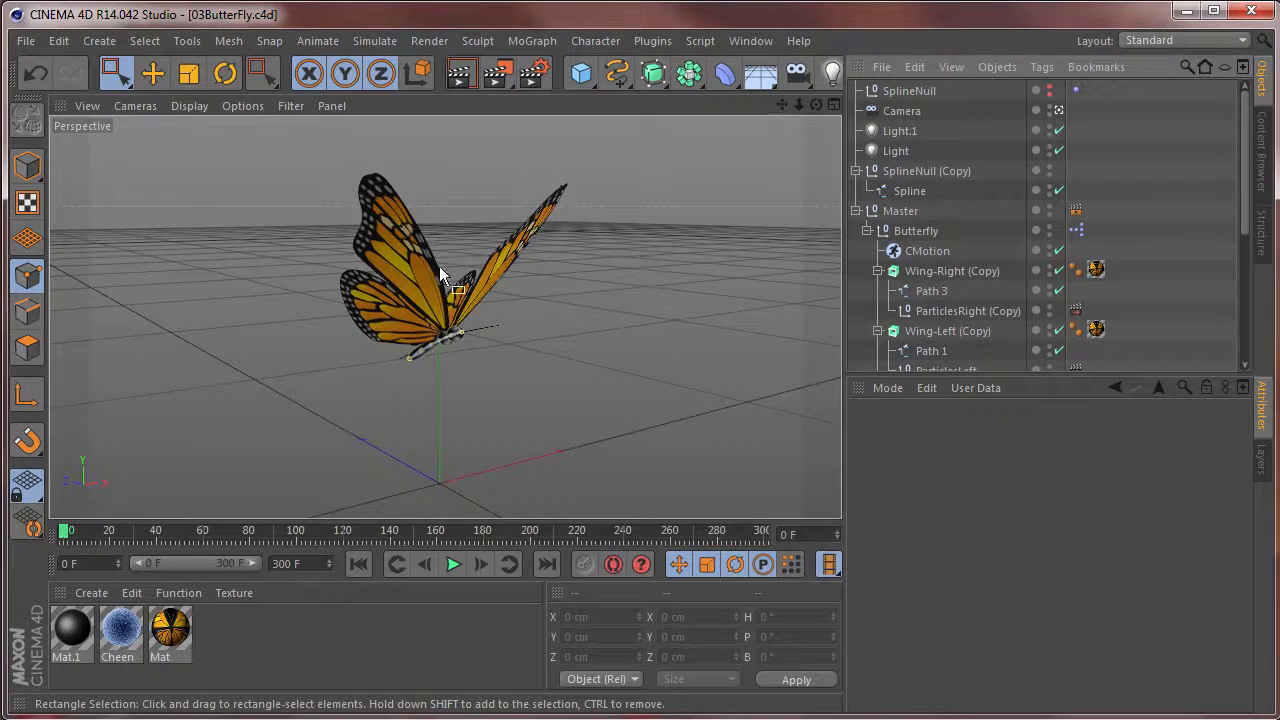
In Cinema 4D, examine the wing-tip nulls ParticlesRight (Copy) and ParticlesLeft and the settings of their External Compositing tags.
scroll(447, 271, up, 5)
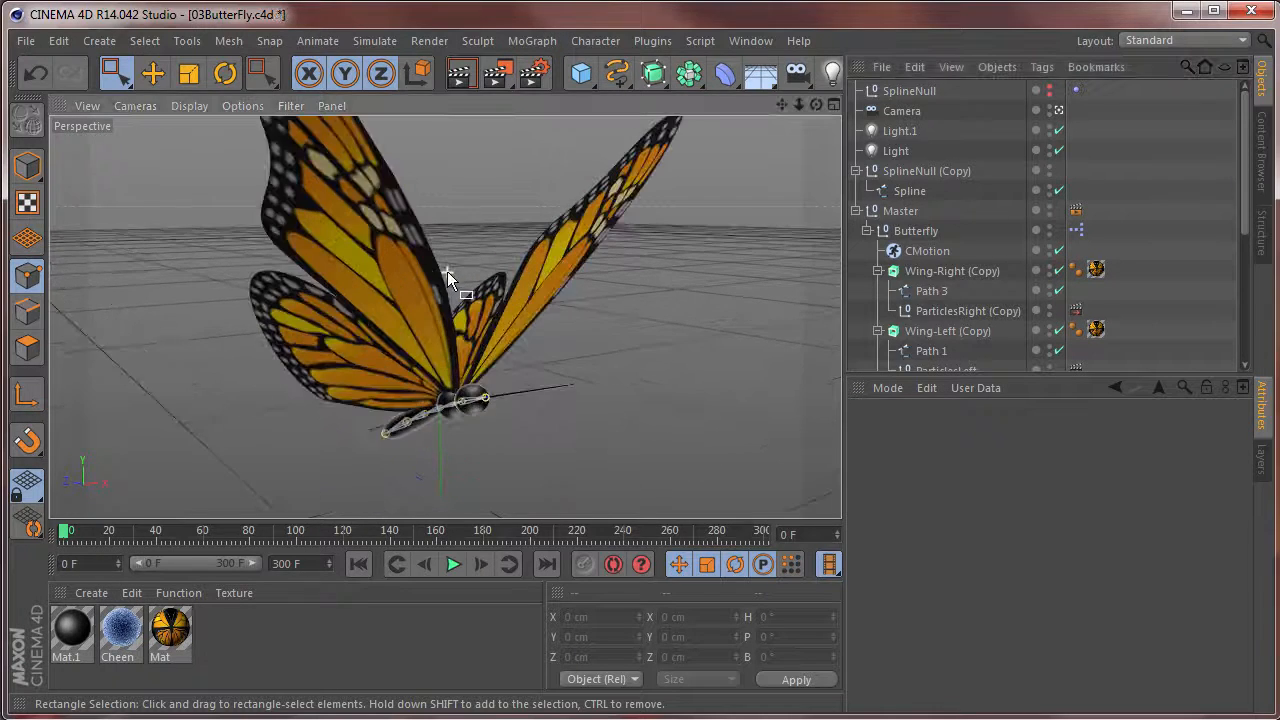
scroll(447, 271, up, 1)
alt+drag(554, 228, 612, 306)
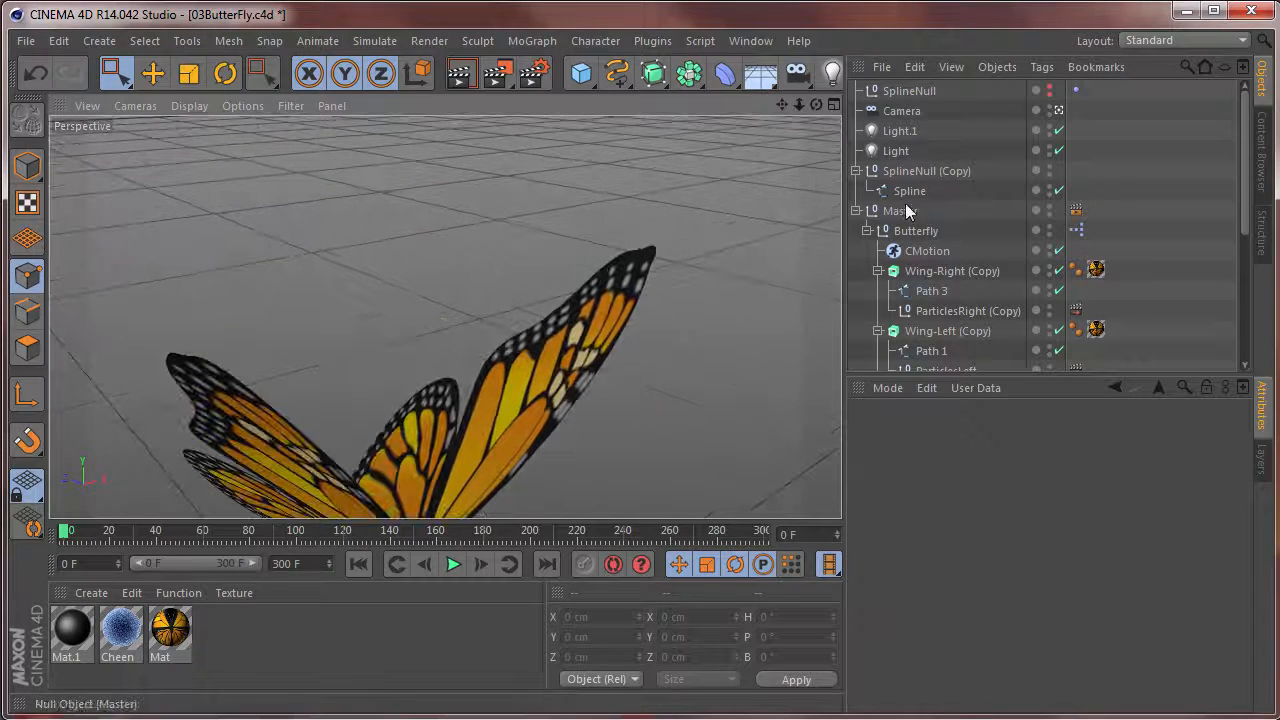
click(954, 311)
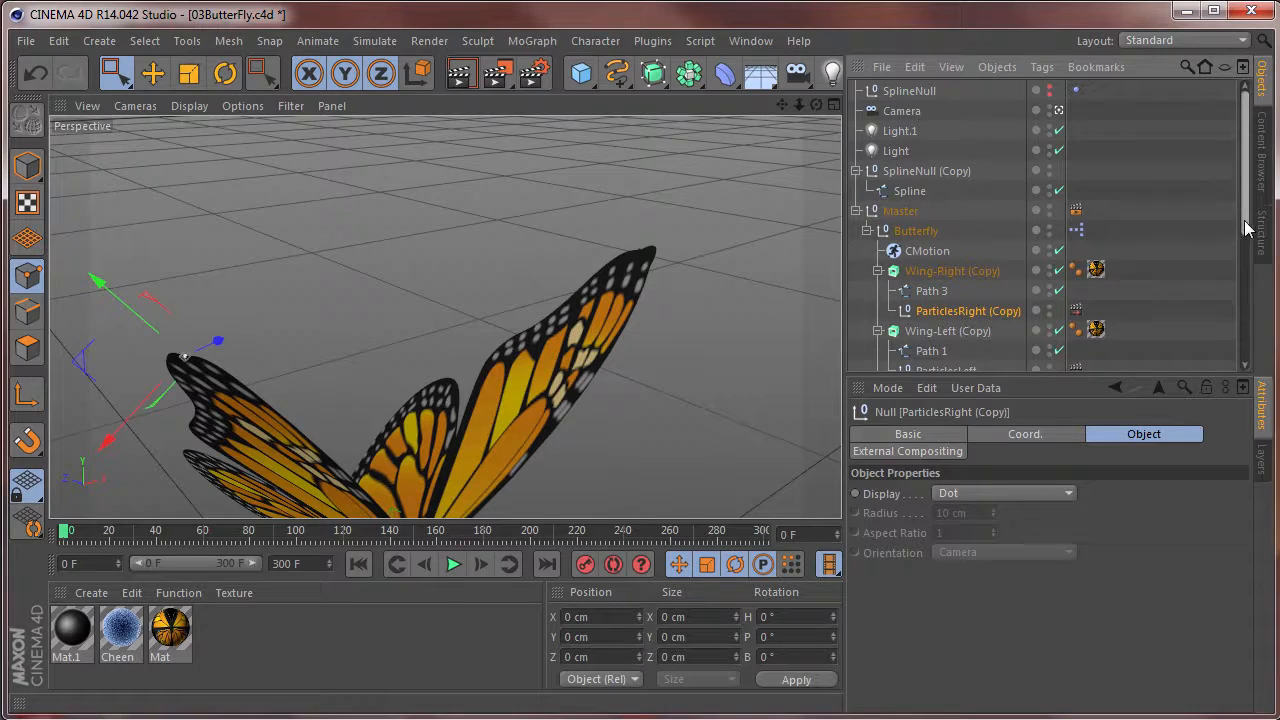
scroll(1150, 240, down, 3)
click(1075, 249)
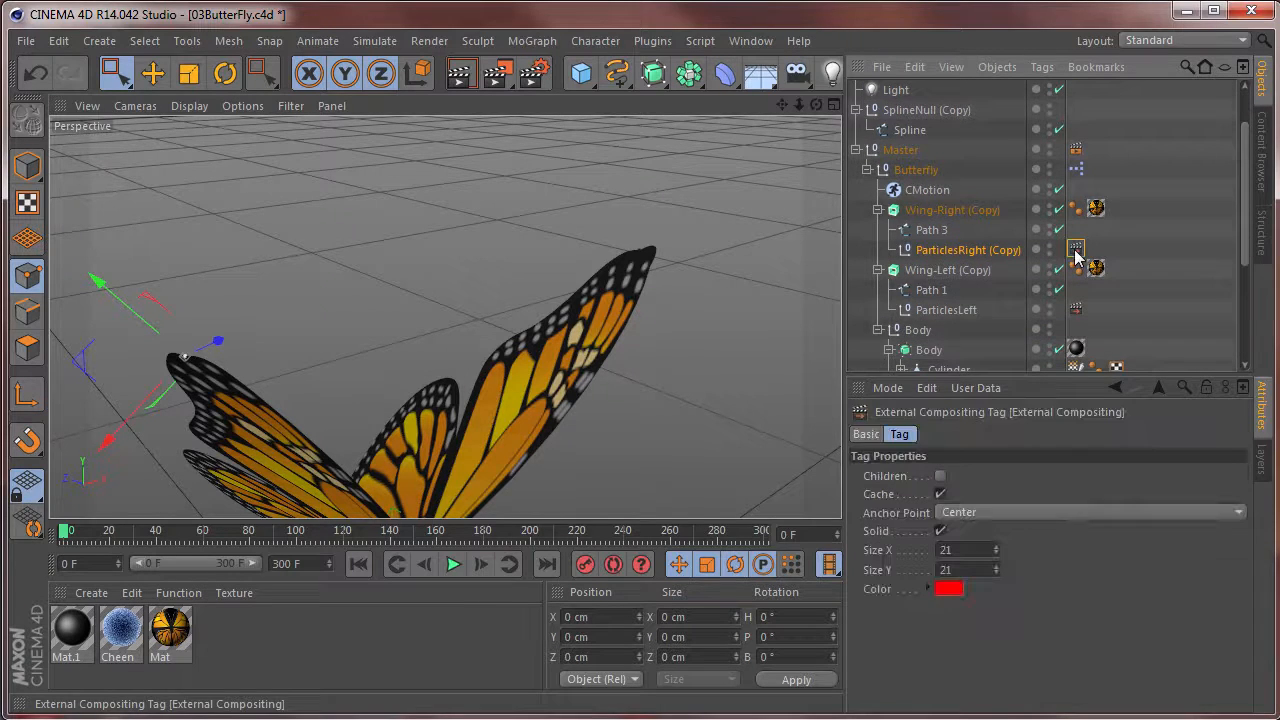
click(948, 311)
click(1075, 309)
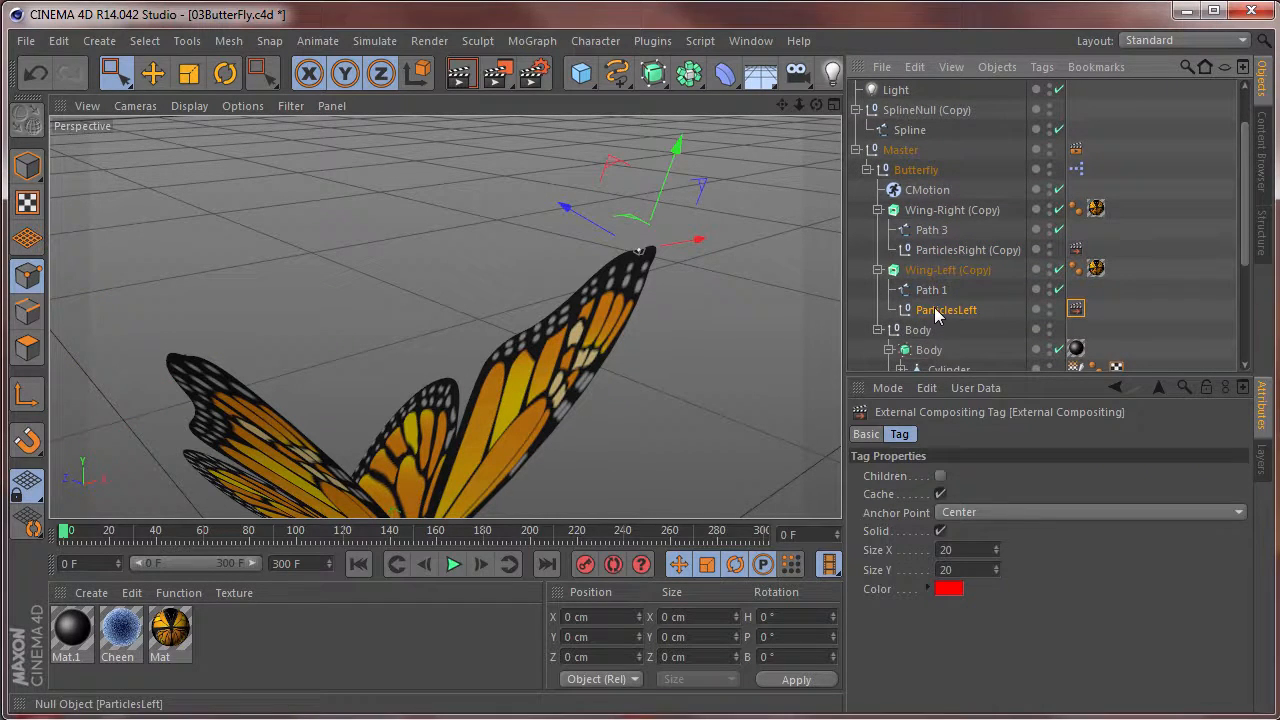
click(950, 250)
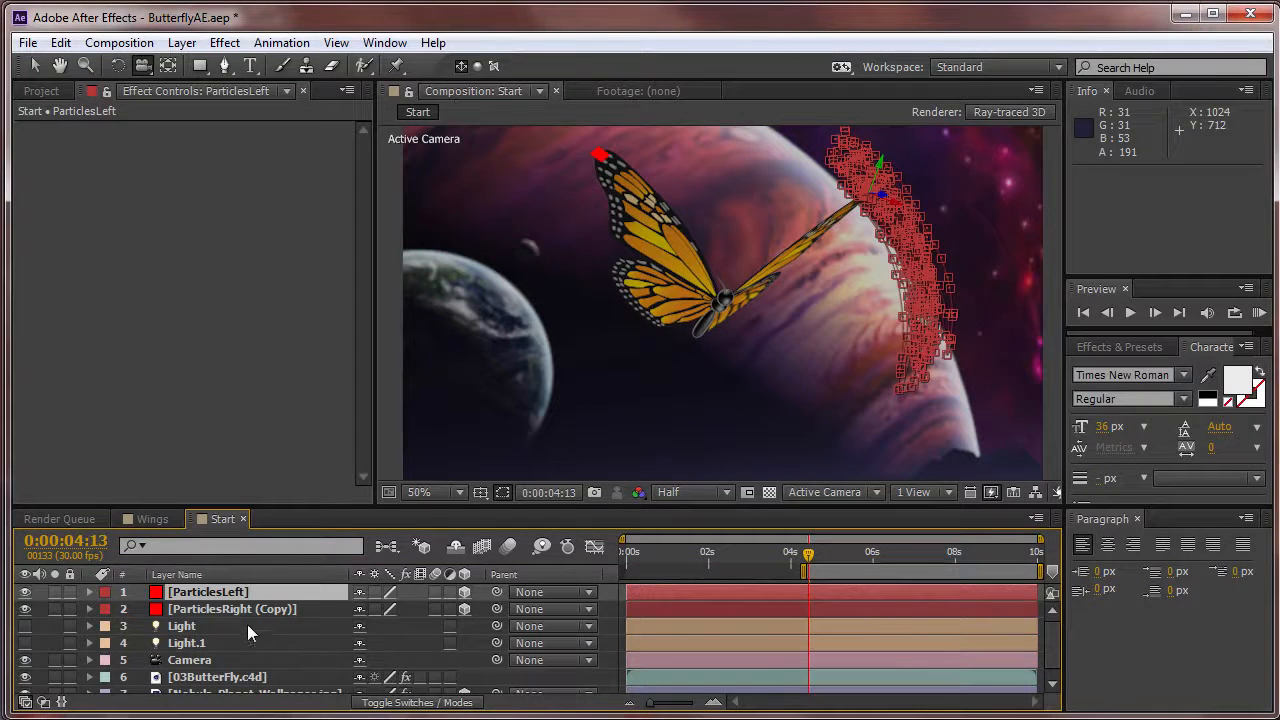
Back in After Effects, select ParticlesRight (Copy) and play a RAM preview of the solids following the wing tips.
click(232, 609)
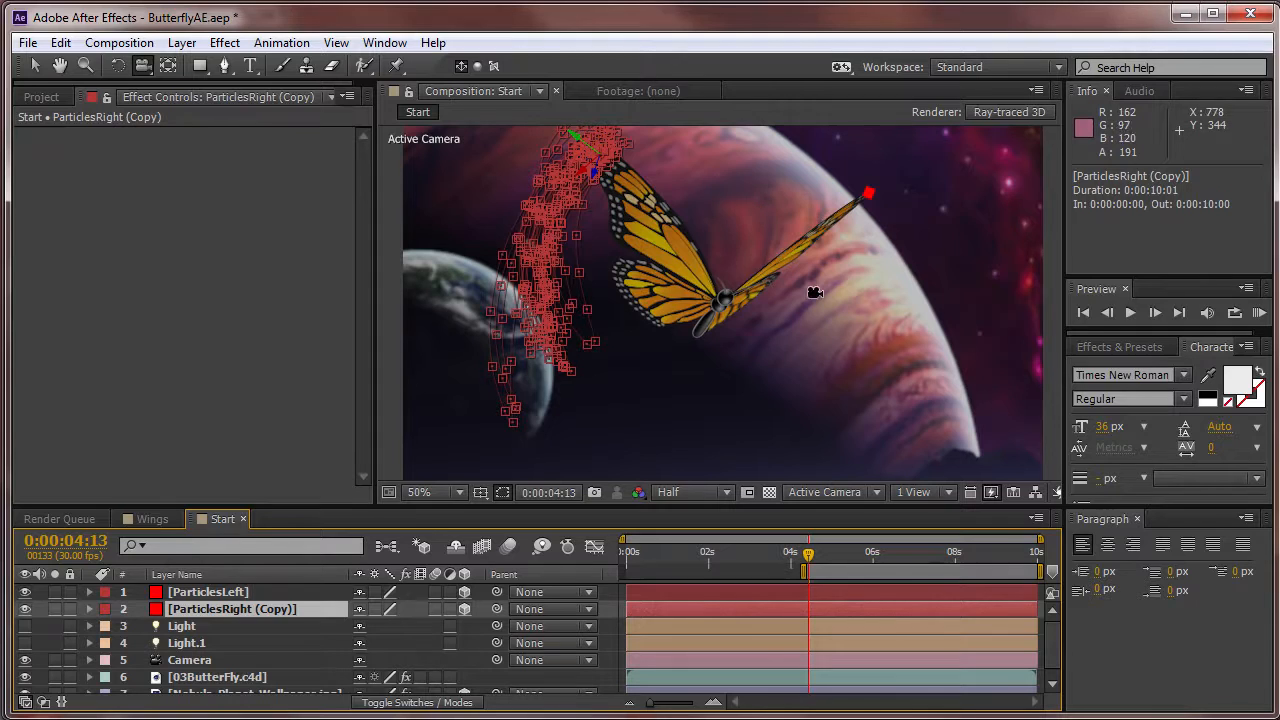
key(KP_0)
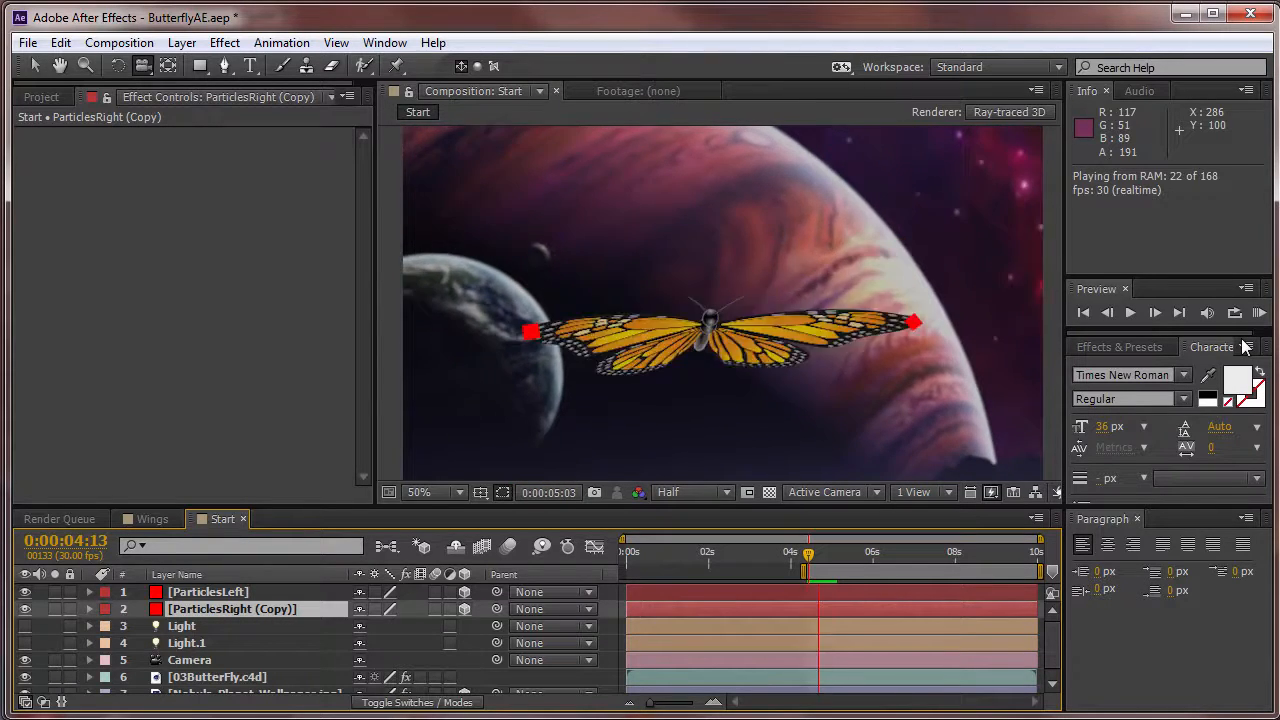
key(space)
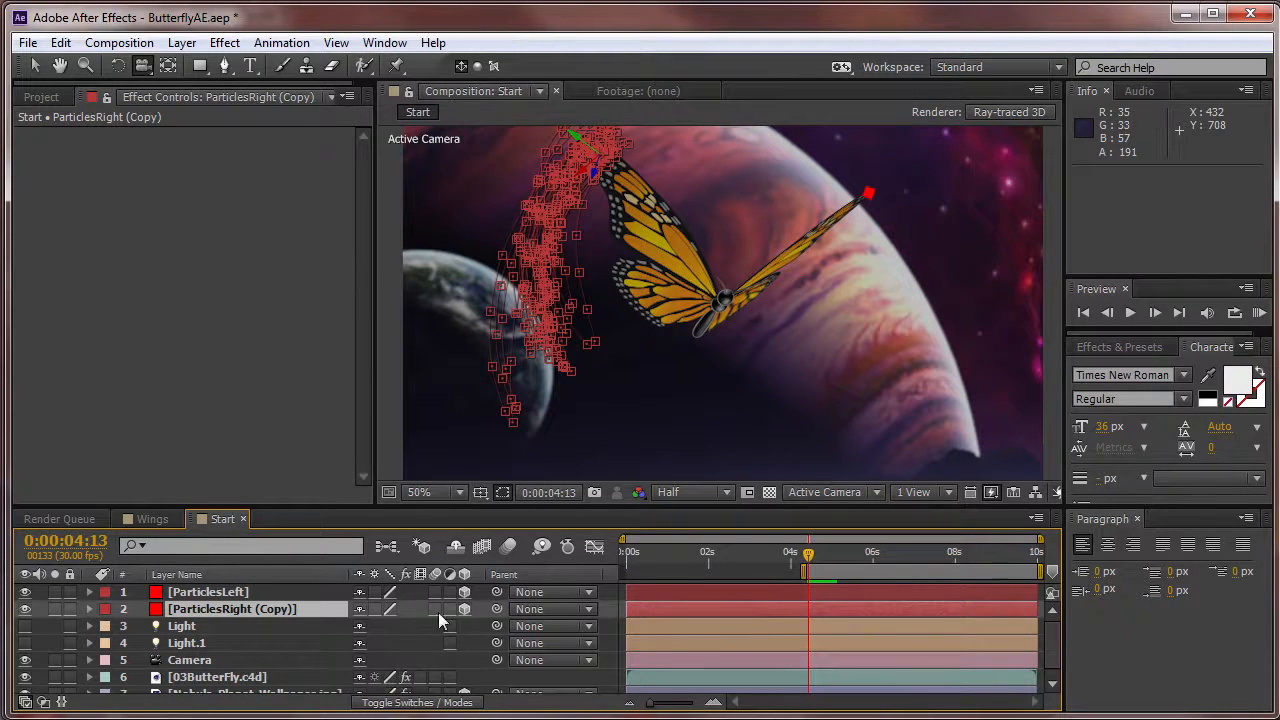
Extend the work area back to 0:00:00:00, select the Light.1 layer and move the current time to 0:00:02:02.
click(694, 566)
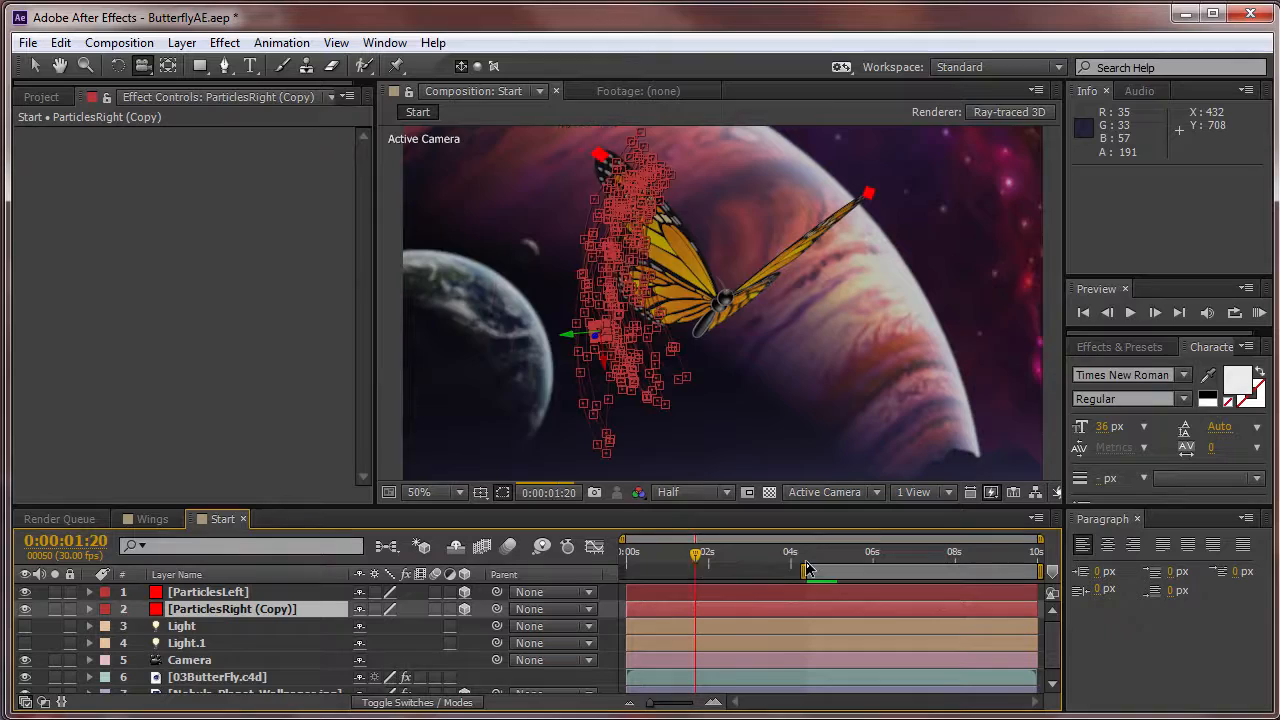
drag(799, 571, 537, 566)
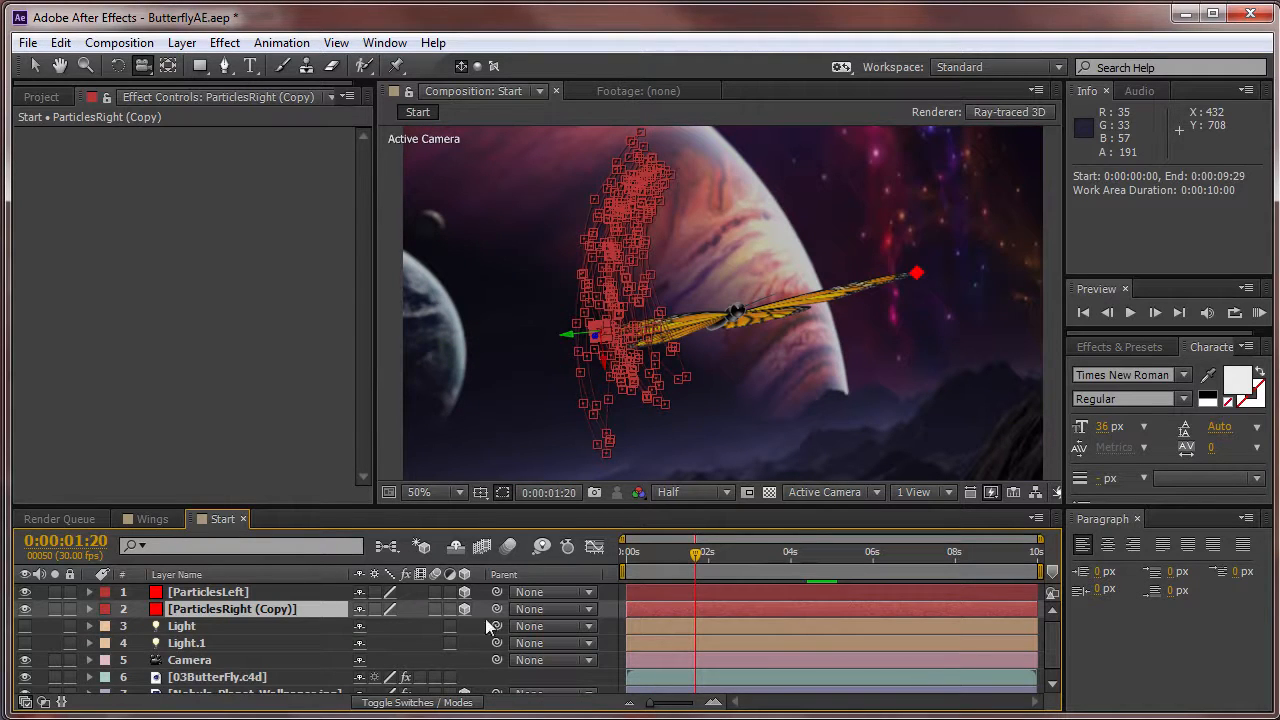
click(242, 642)
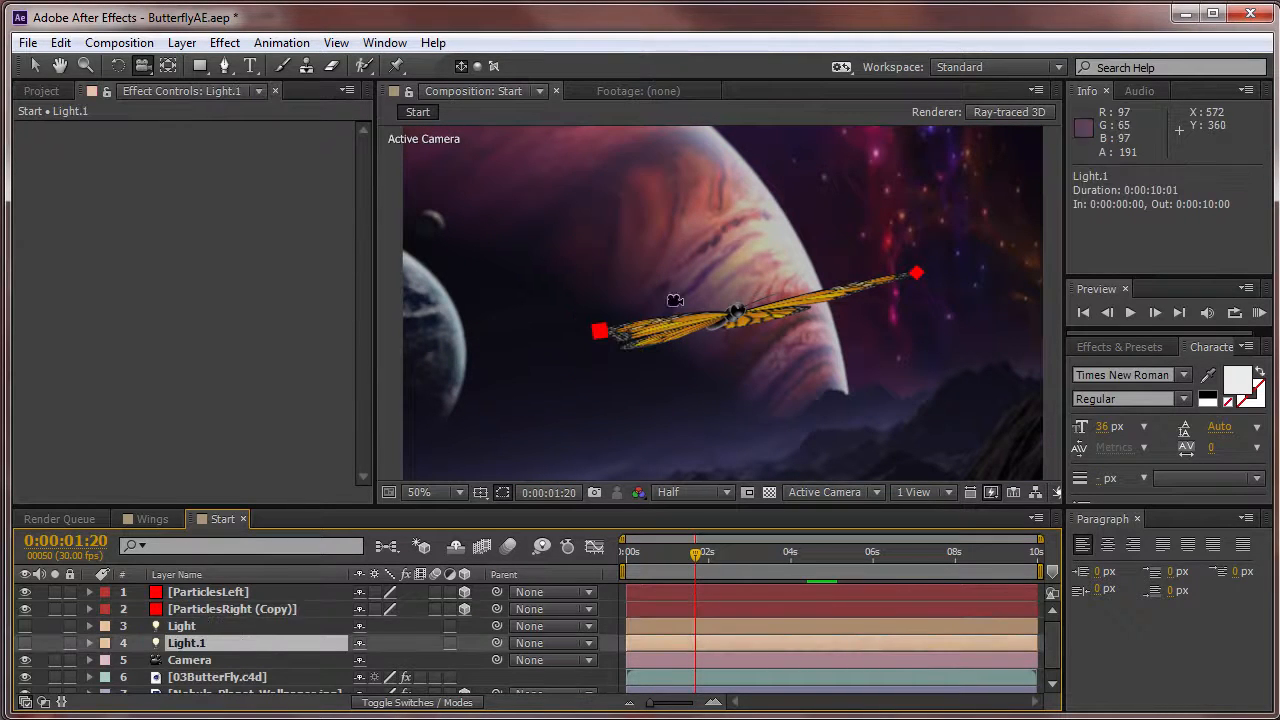
click(710, 556)
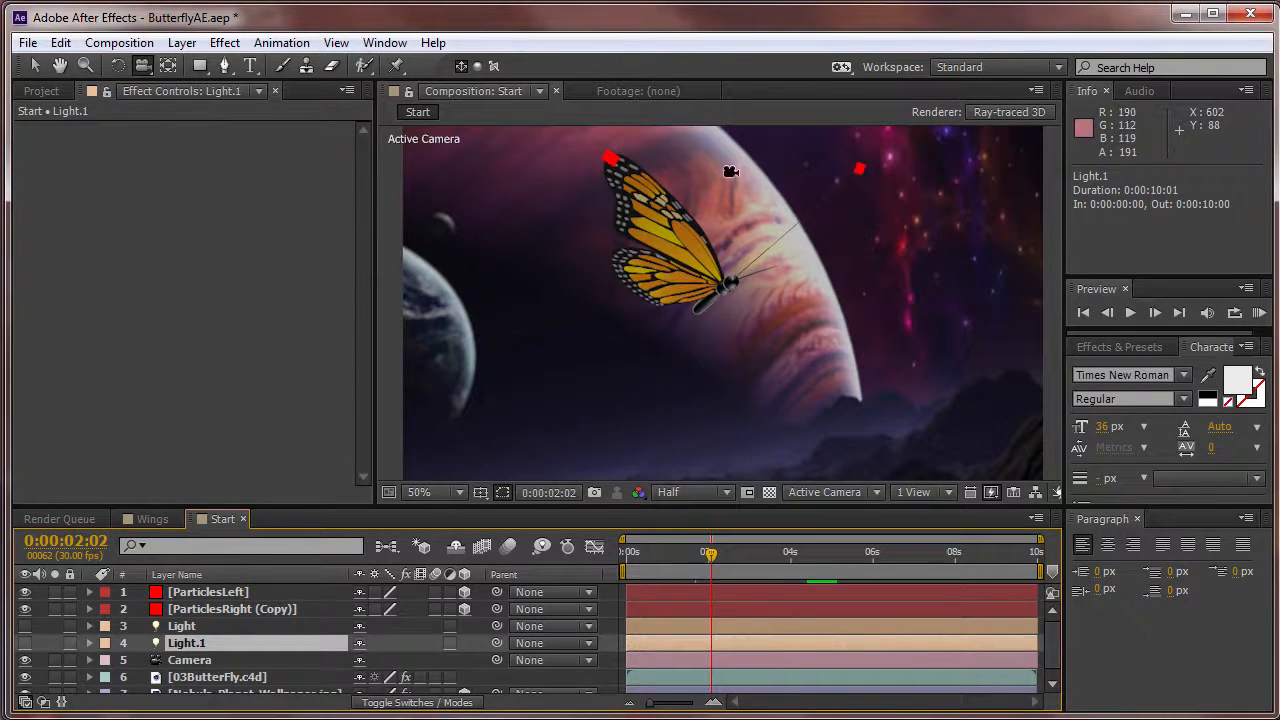
Create a 1280 × 720 px dark gray solid in the Start composition and apply the Trapcode Particular effect to it.
click(184, 46)
mouse_move(212, 68)
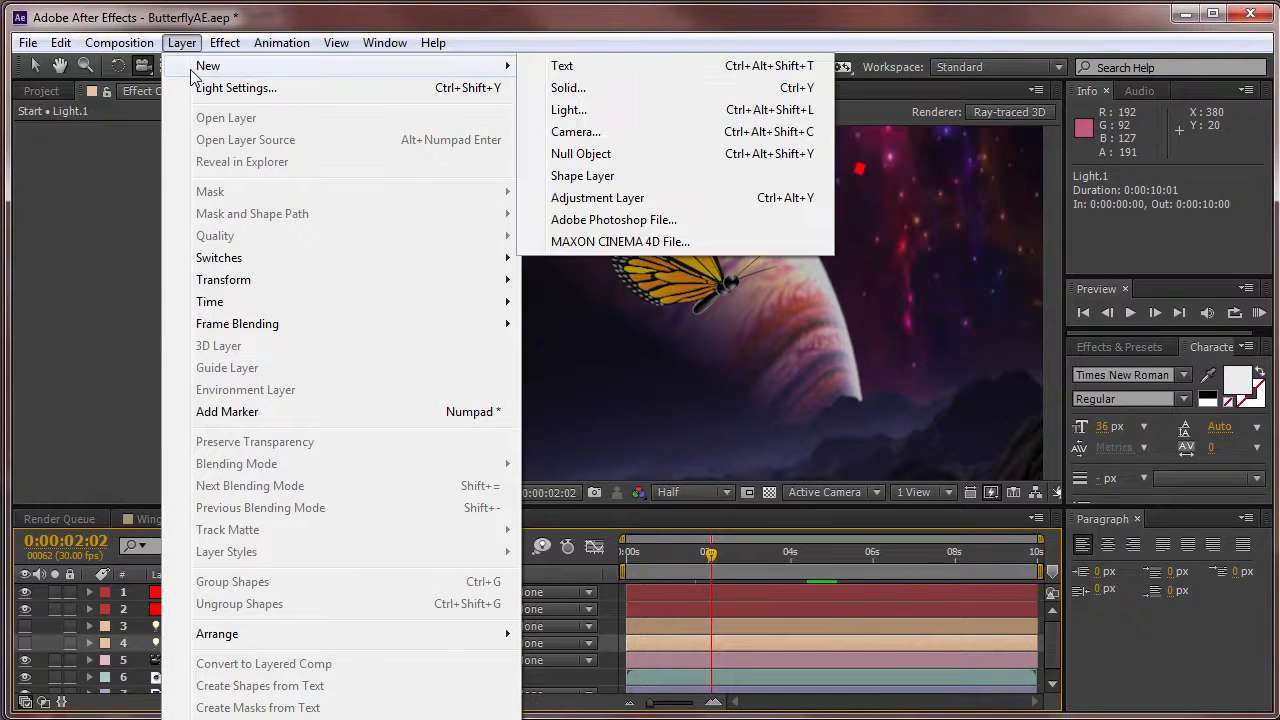
click(593, 87)
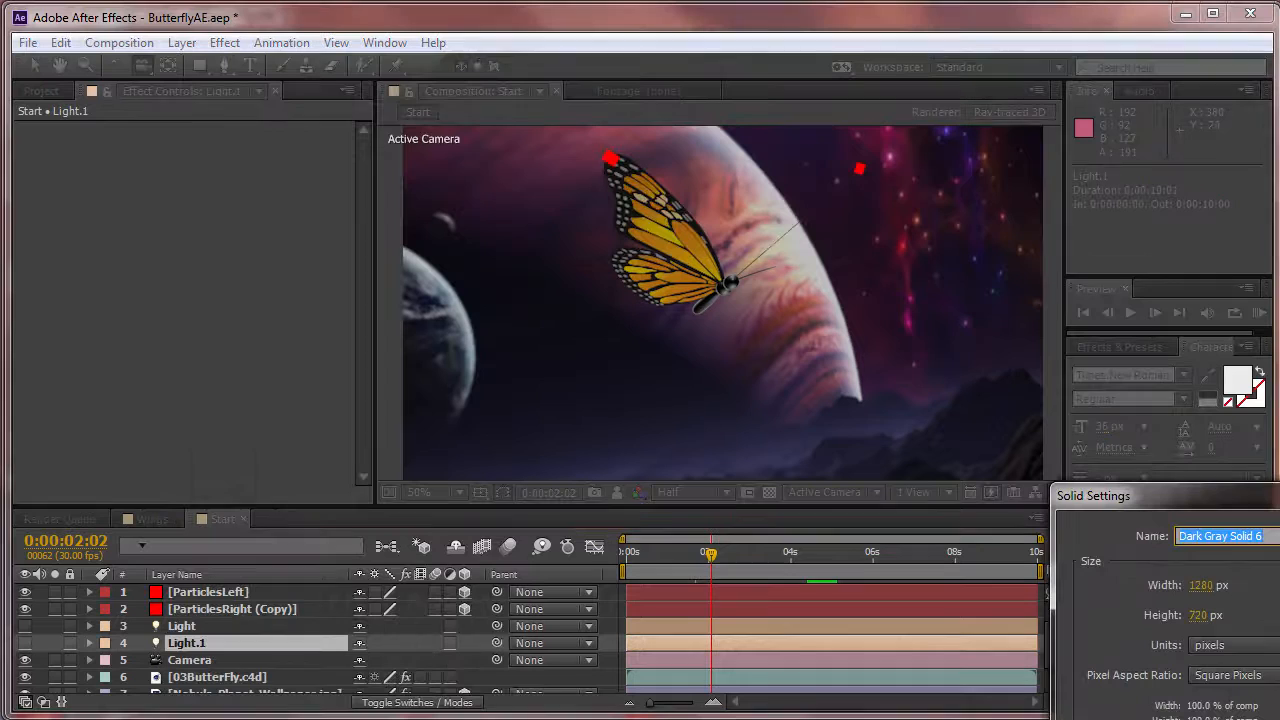
key(Return)
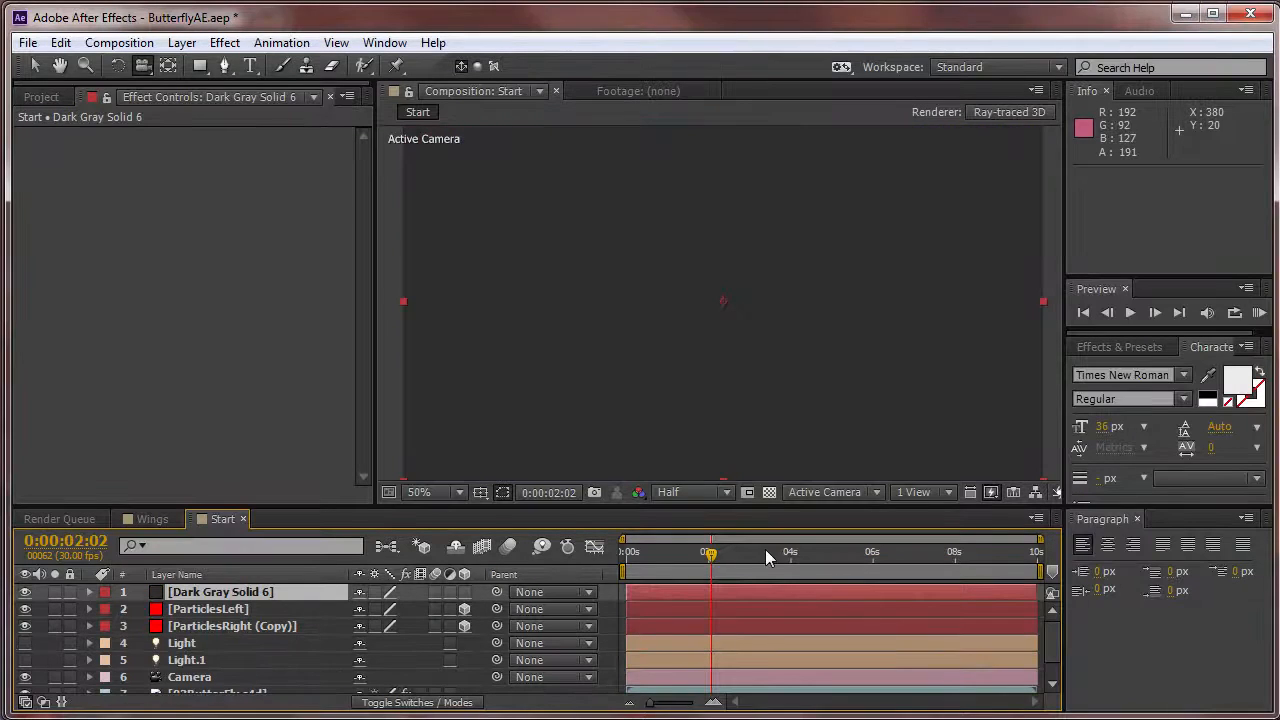
click(228, 43)
mouse_move(293, 579)
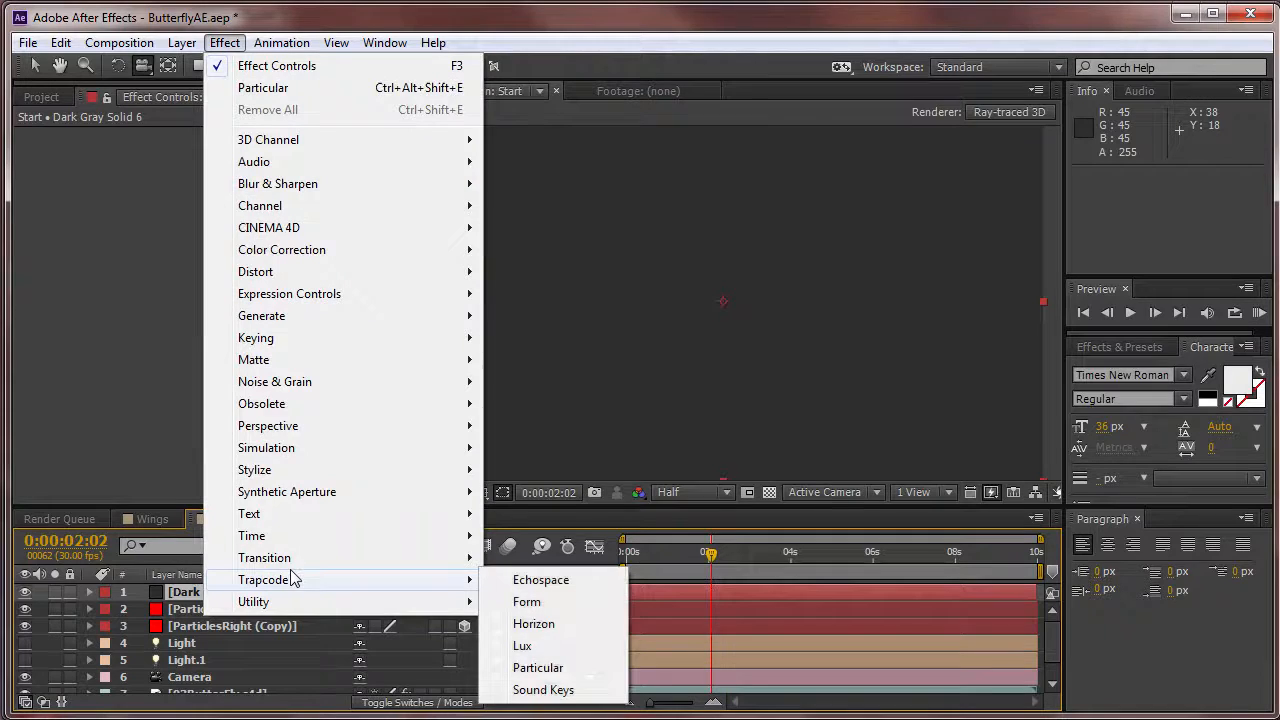
click(555, 668)
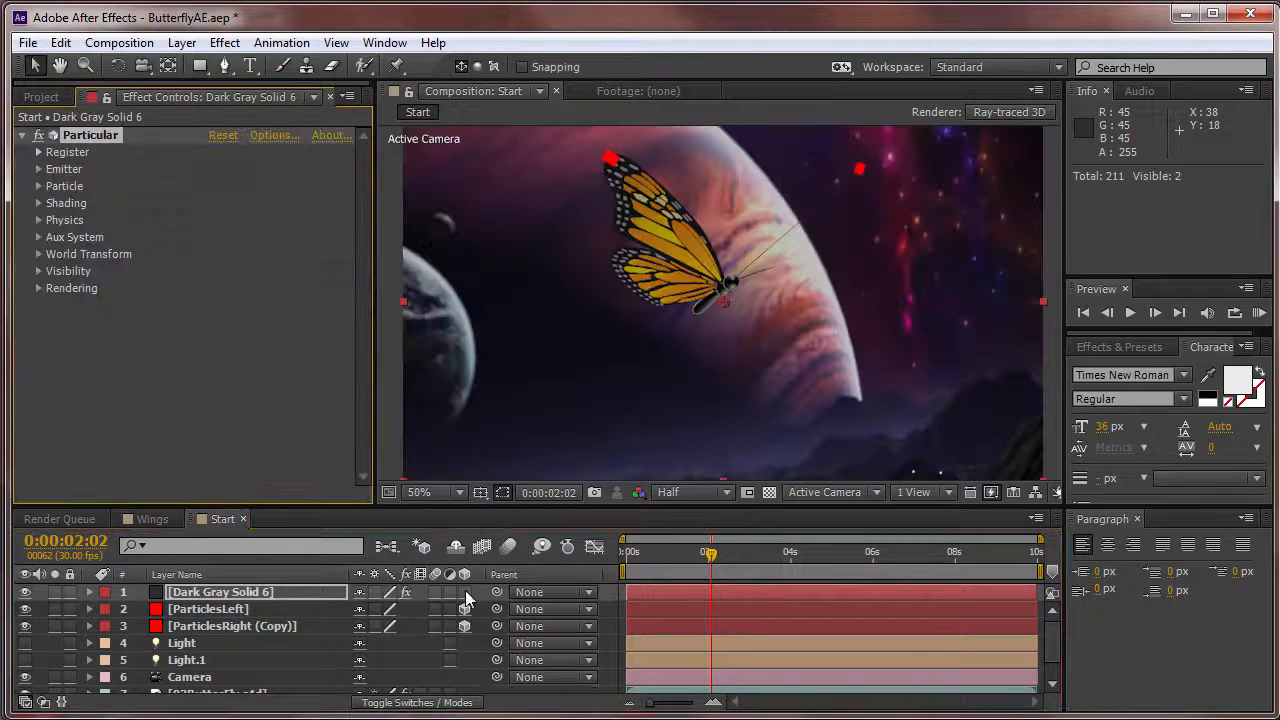
Turn off the Camera layer and solo the solid carrying the Particular effect.
click(26, 677)
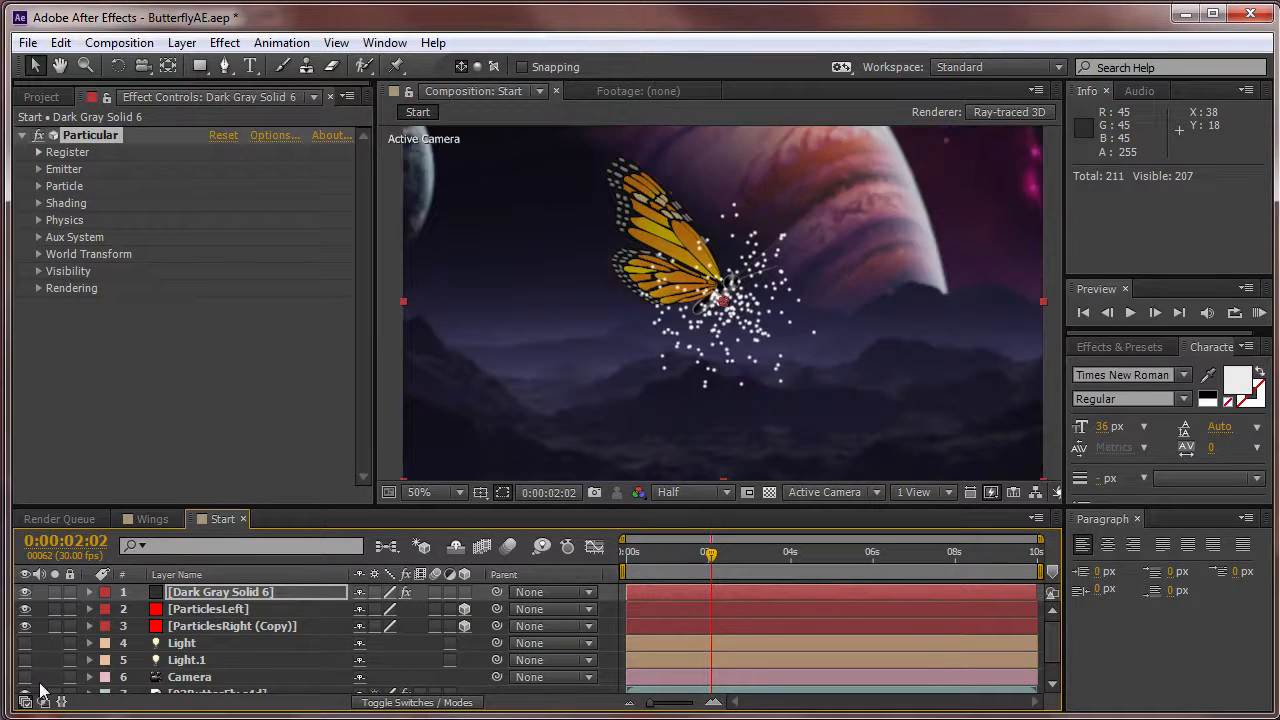
click(55, 592)
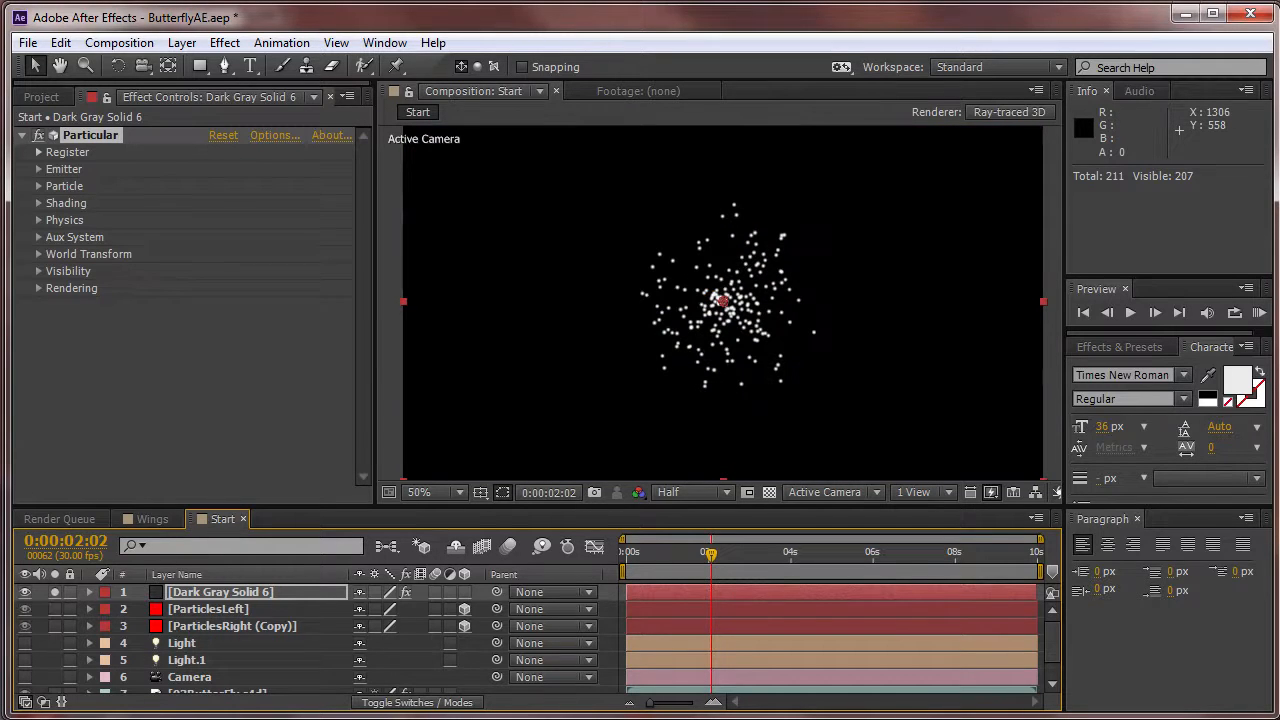
Play a RAM preview of the soloed Particular particles from the start of the composition.
click(627, 552)
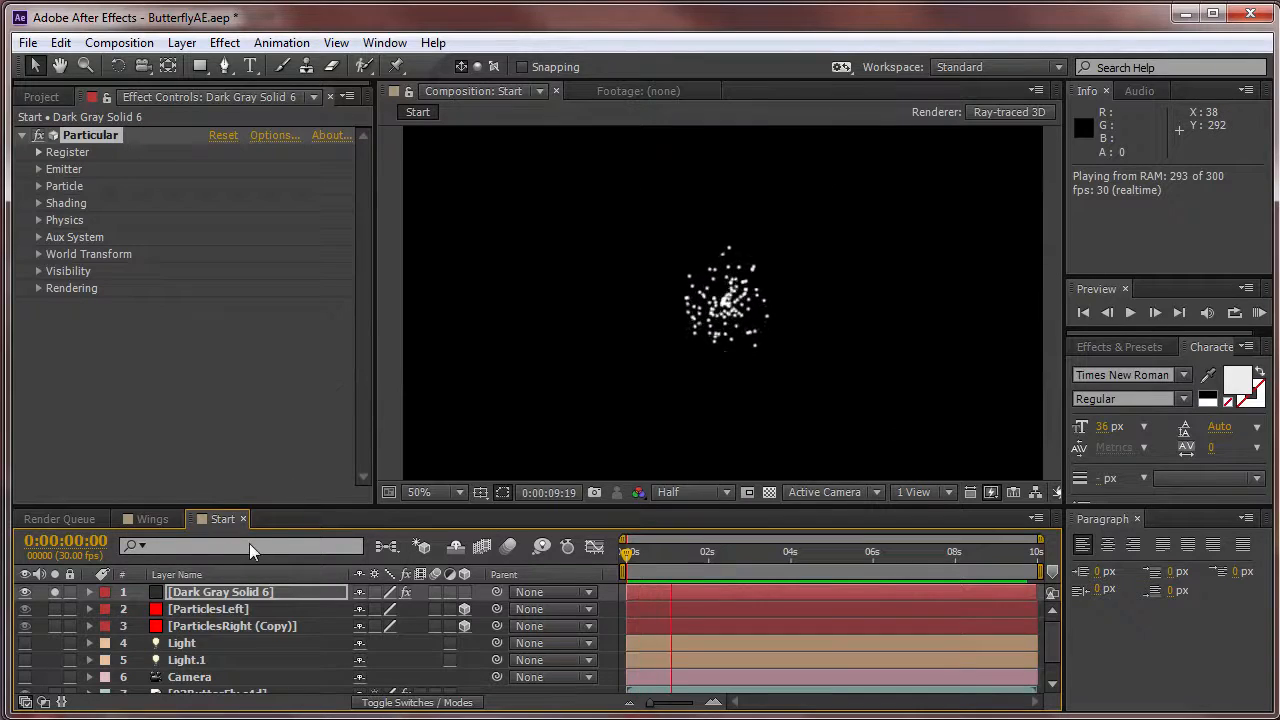
click(397, 452)
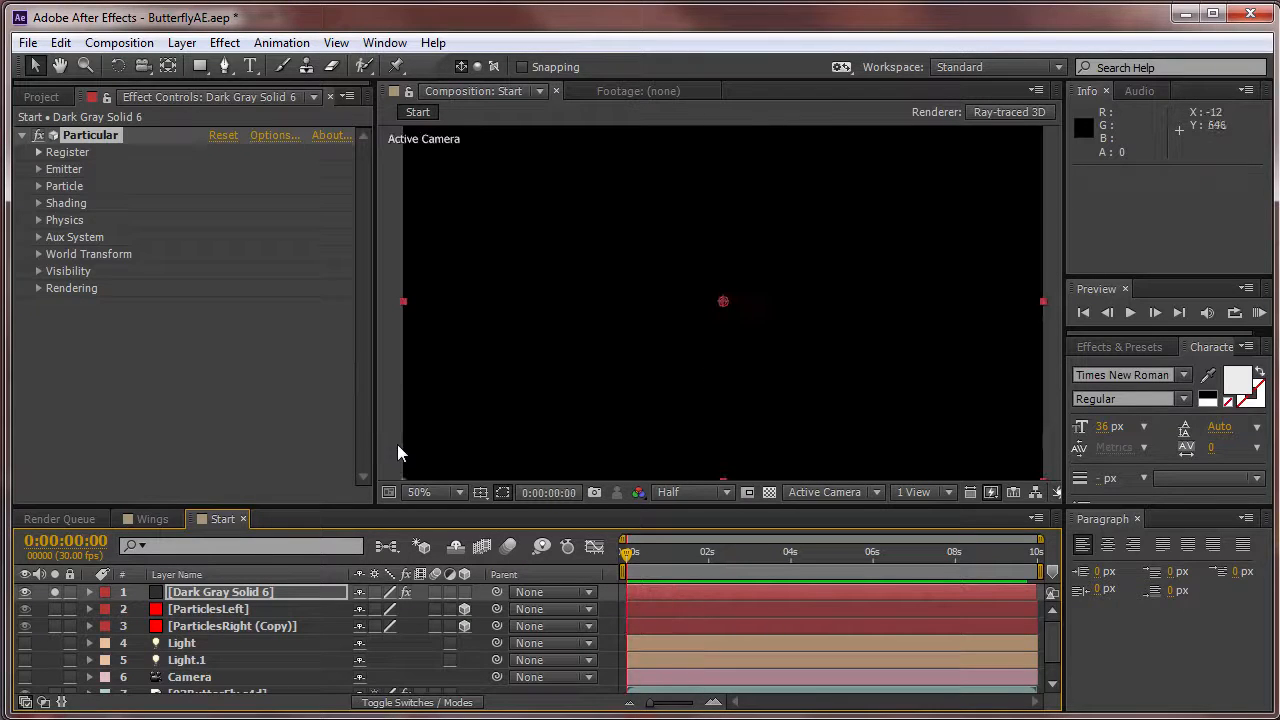
click(90, 592)
click(90, 592)
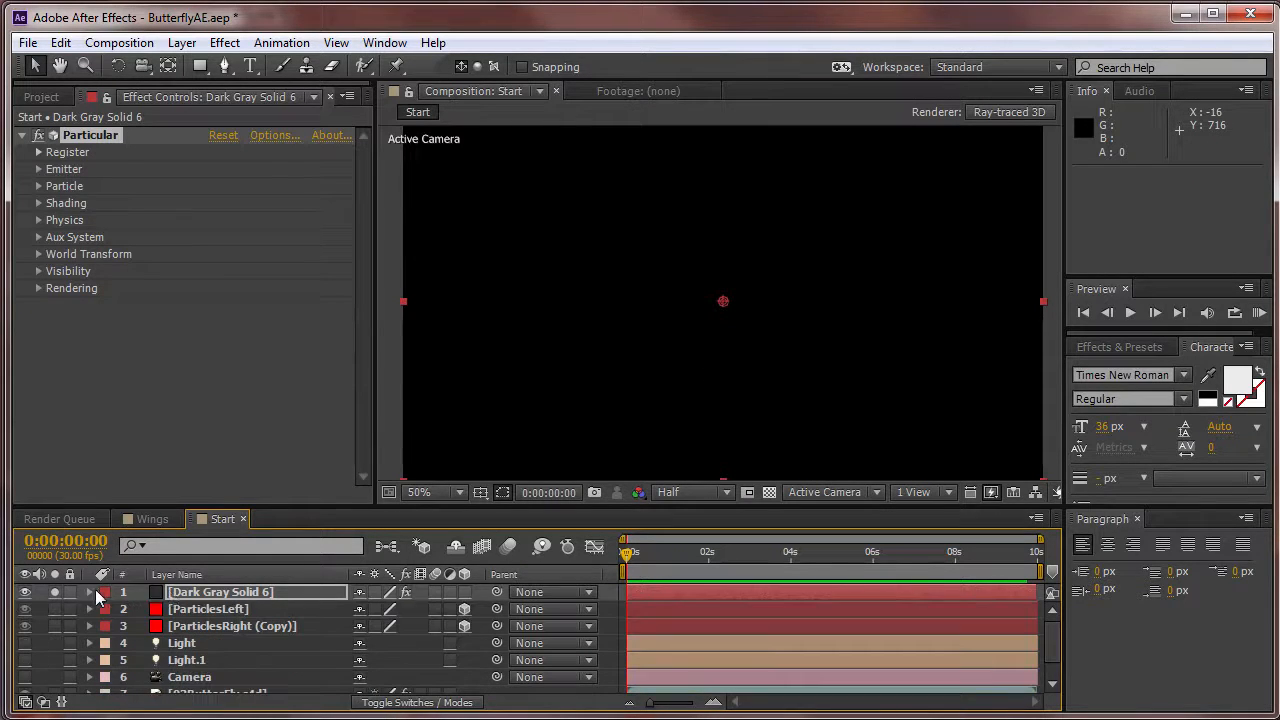
Select the Particular solid, move the current time to 0:00:01:04 and open the effect's Emitter settings.
click(204, 598)
click(674, 556)
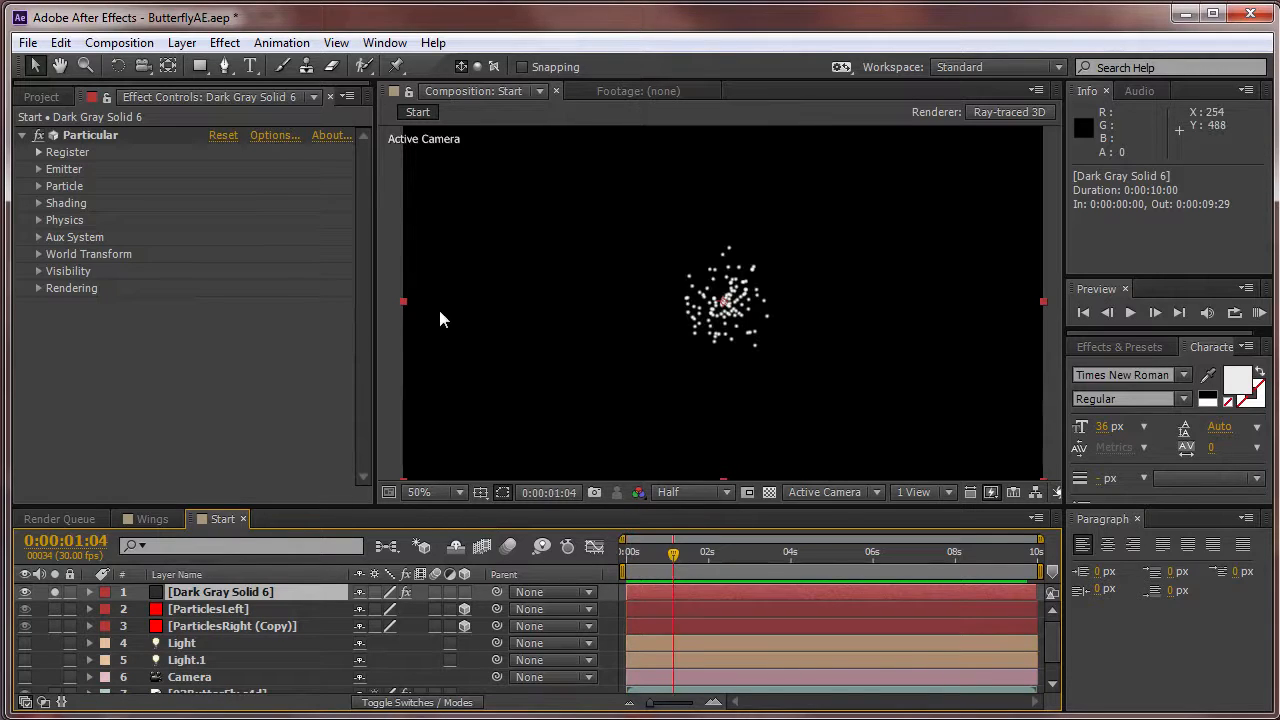
click(39, 169)
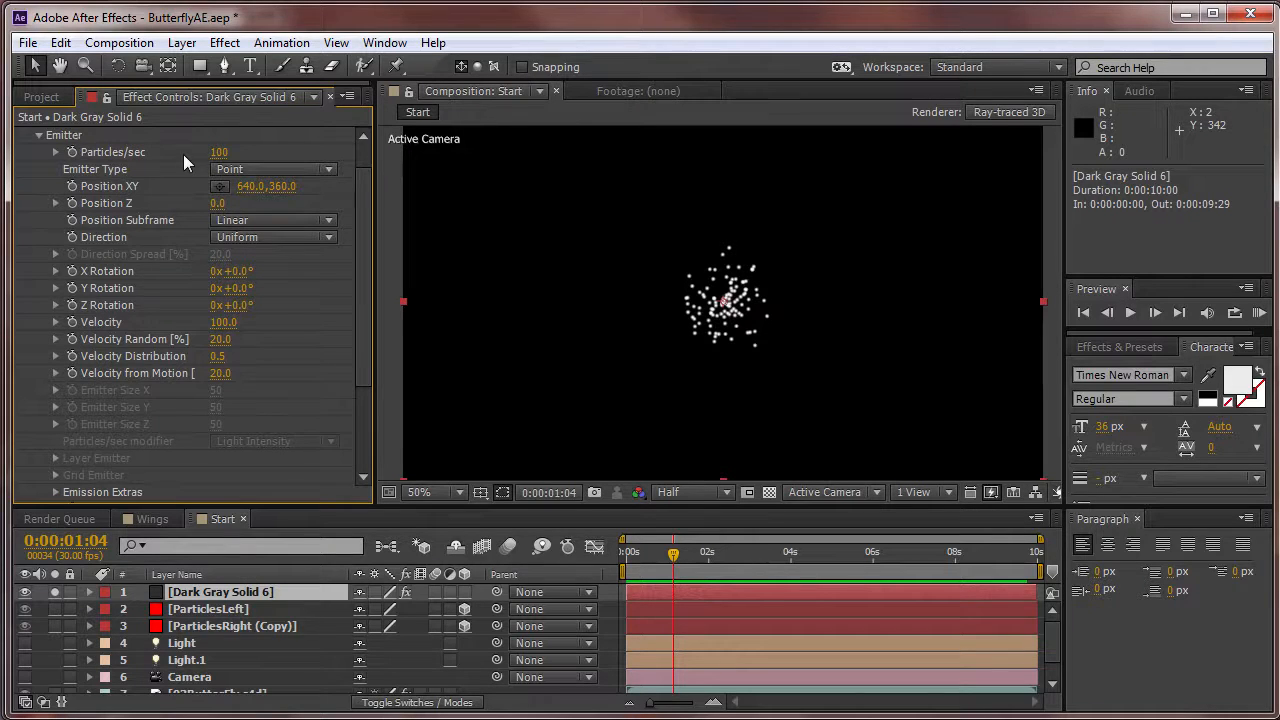
Try the Particular emitter at Position XY 1000, 242, play back the particles, and undo the move.
scroll(180, 154, up, 1)
click(110, 135)
drag(724, 301, 904, 242)
key(space)
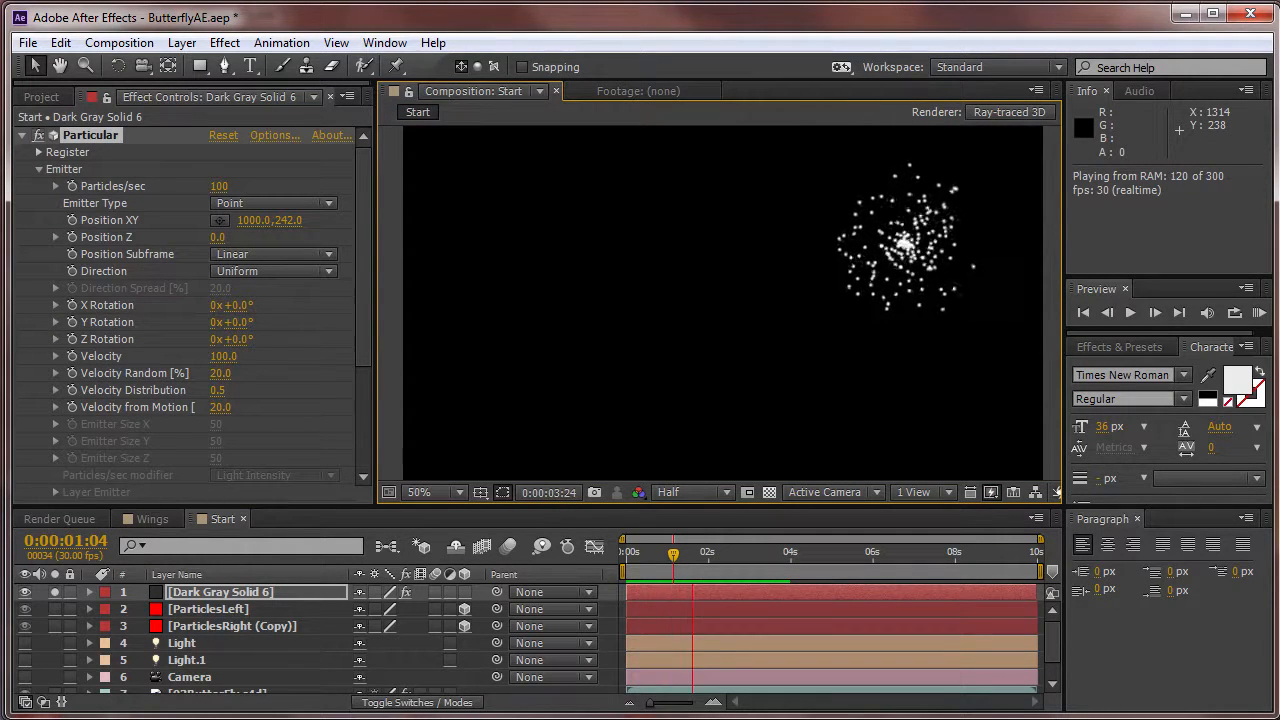
key(space)
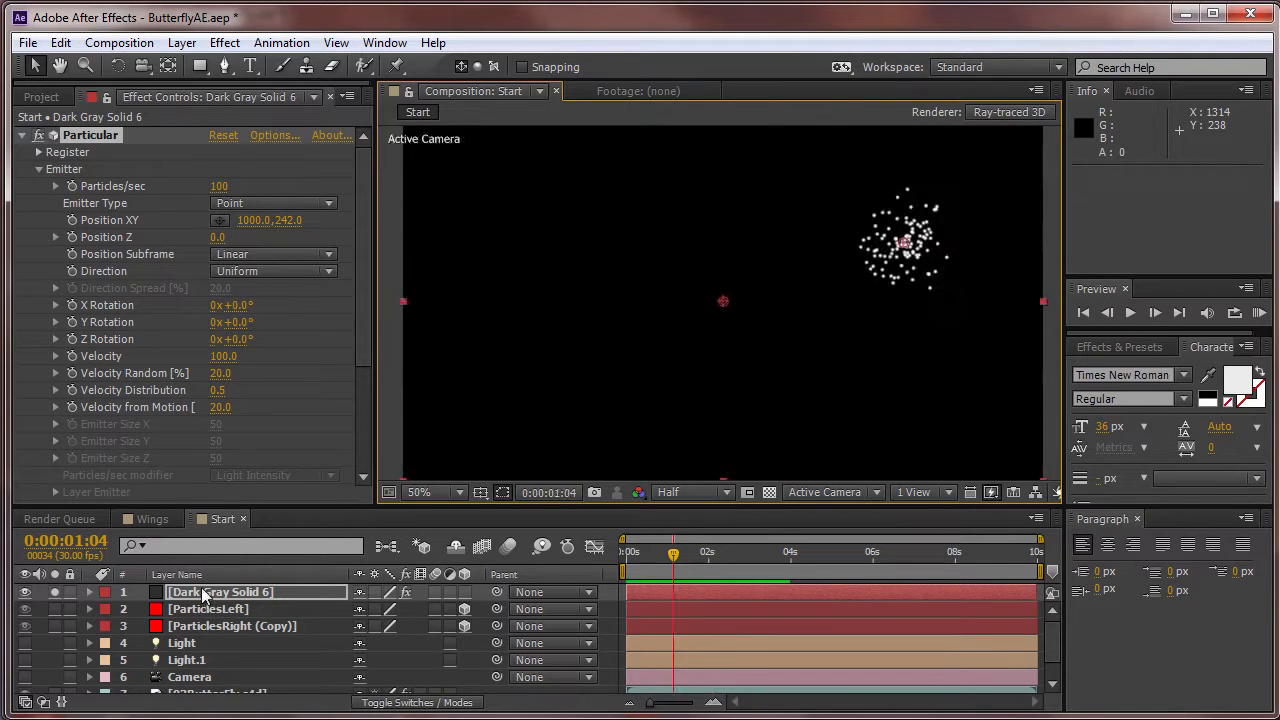
key(ctrl+z)
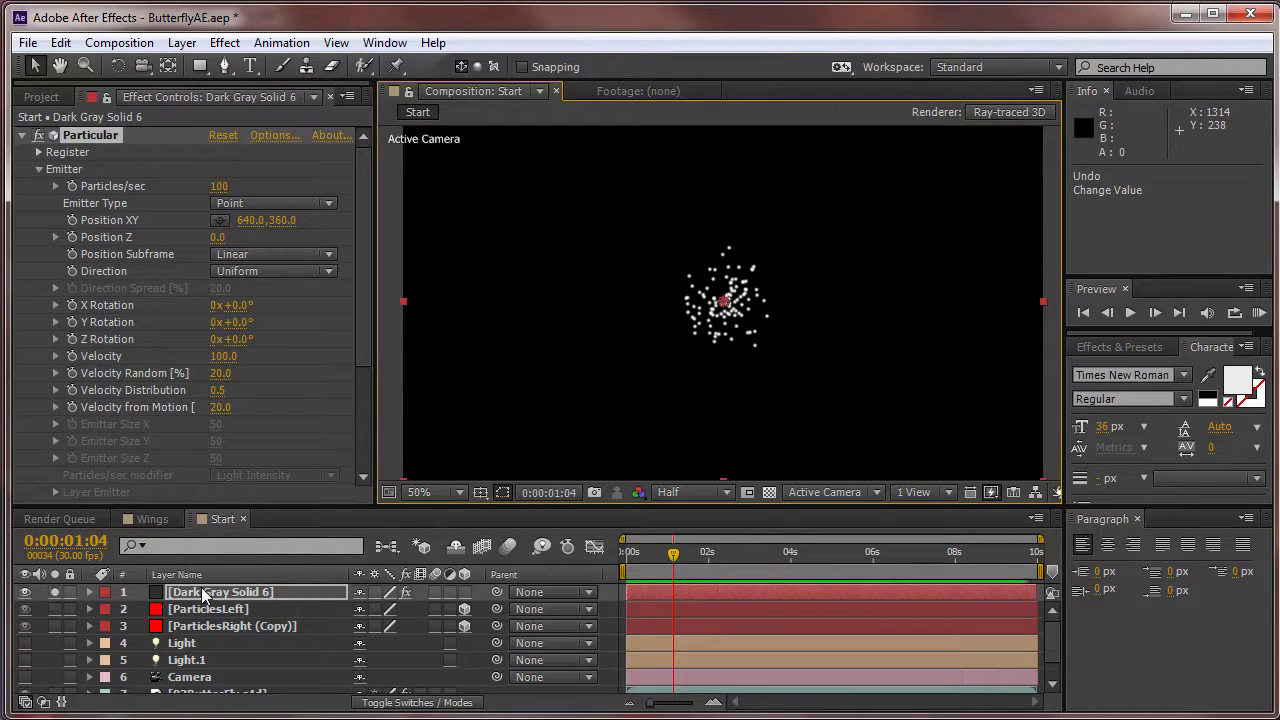
Turn the Camera layer back on, unsolo the Particular solid, and reveal its Particular Emitter properties in the timeline.
click(25, 678)
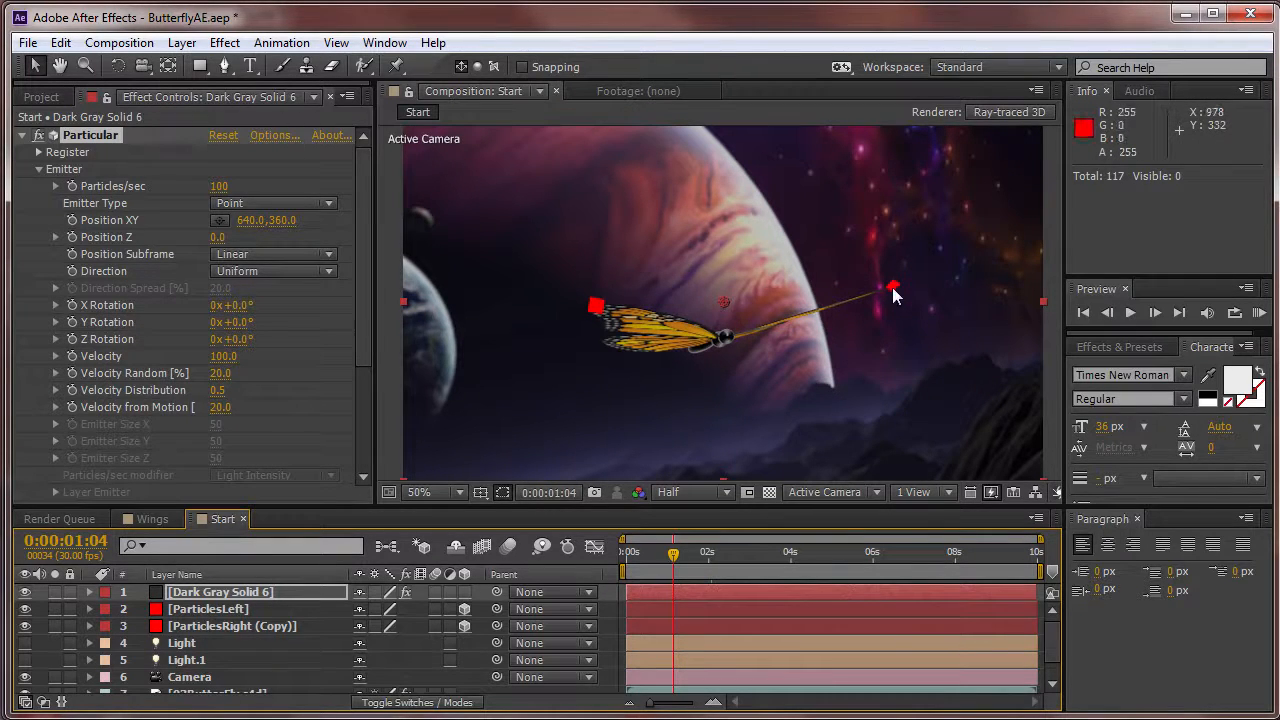
click(89, 592)
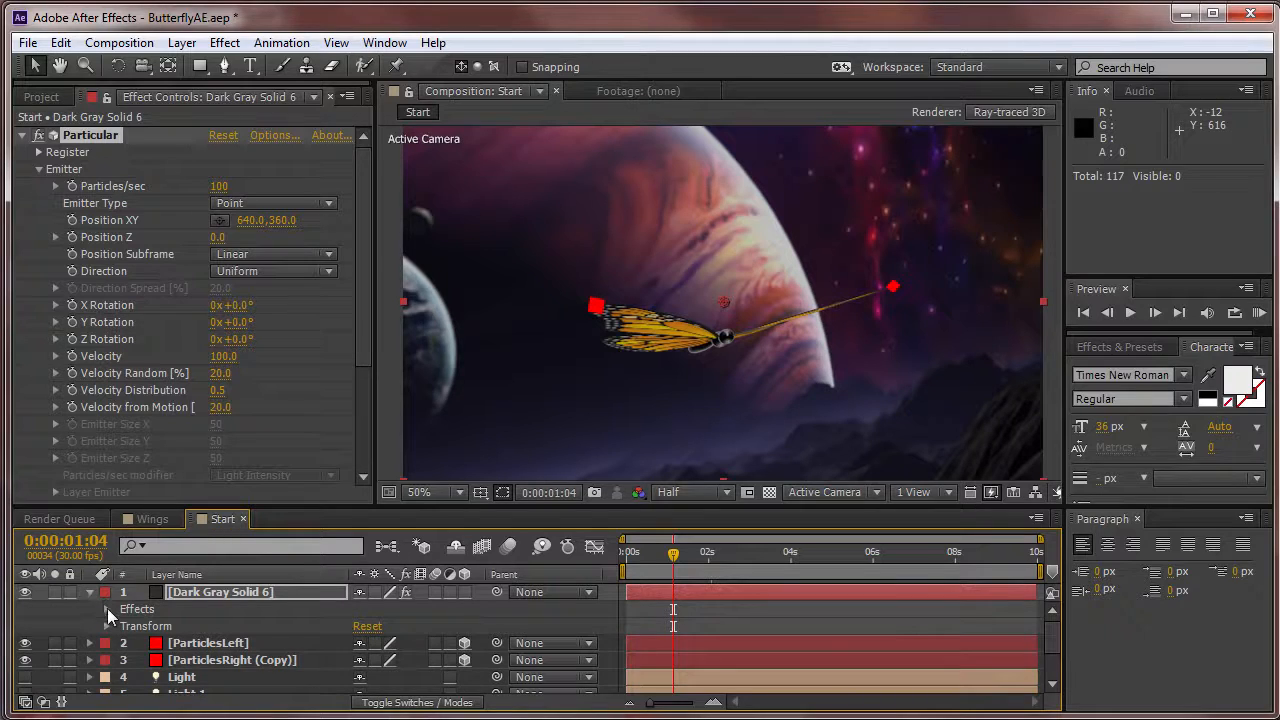
click(107, 609)
click(123, 626)
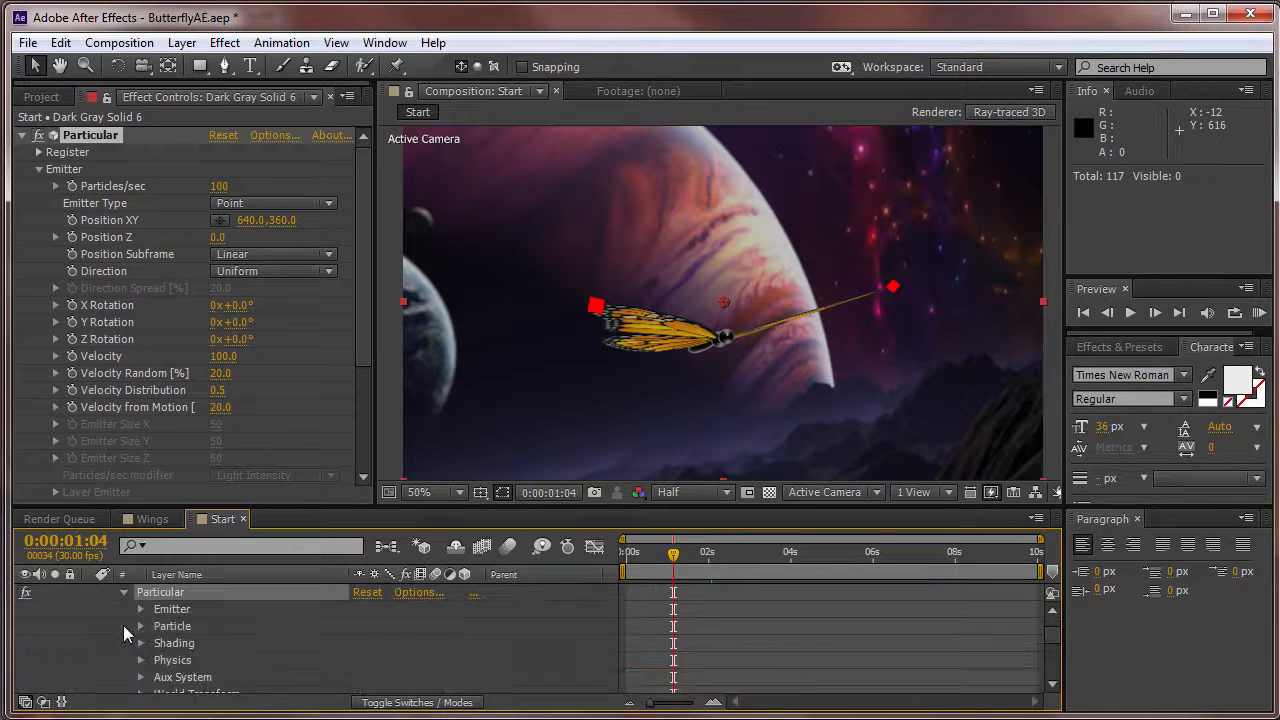
click(142, 610)
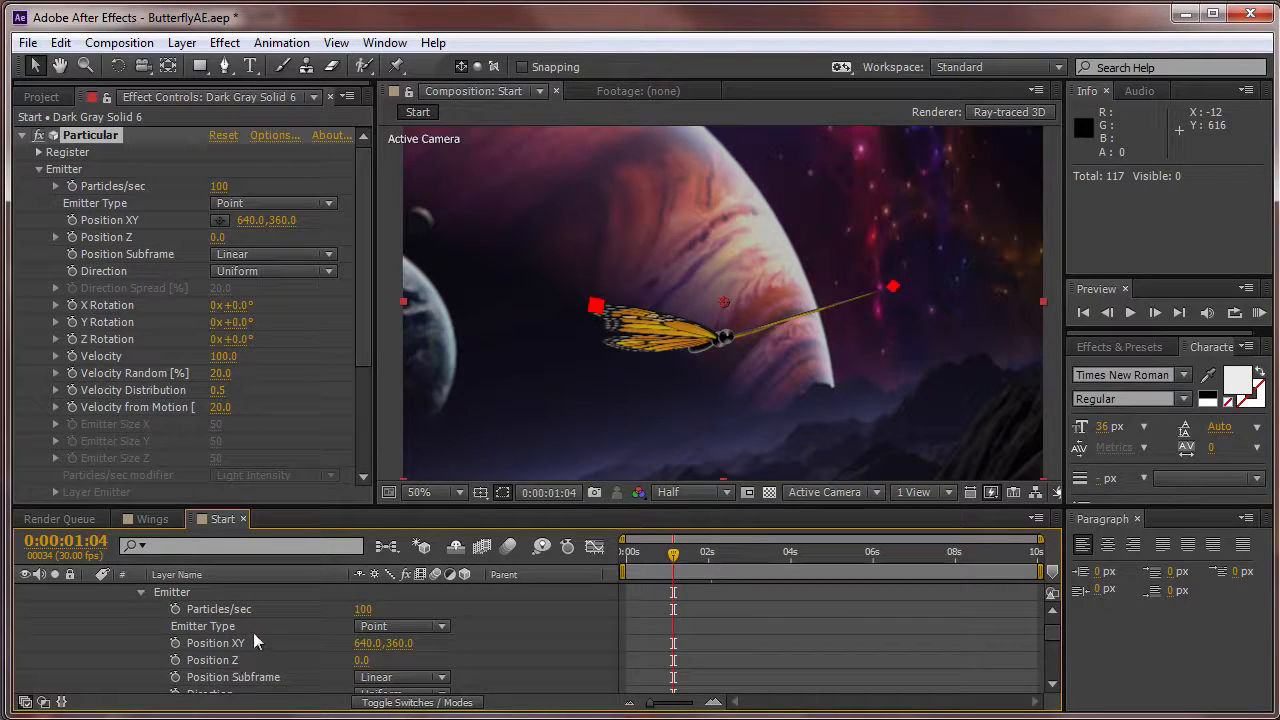
Expand the ParticlesLeft layer's Transform properties in the timeline and return to the Particular emitter's position properties.
drag(1052, 629, 1055, 665)
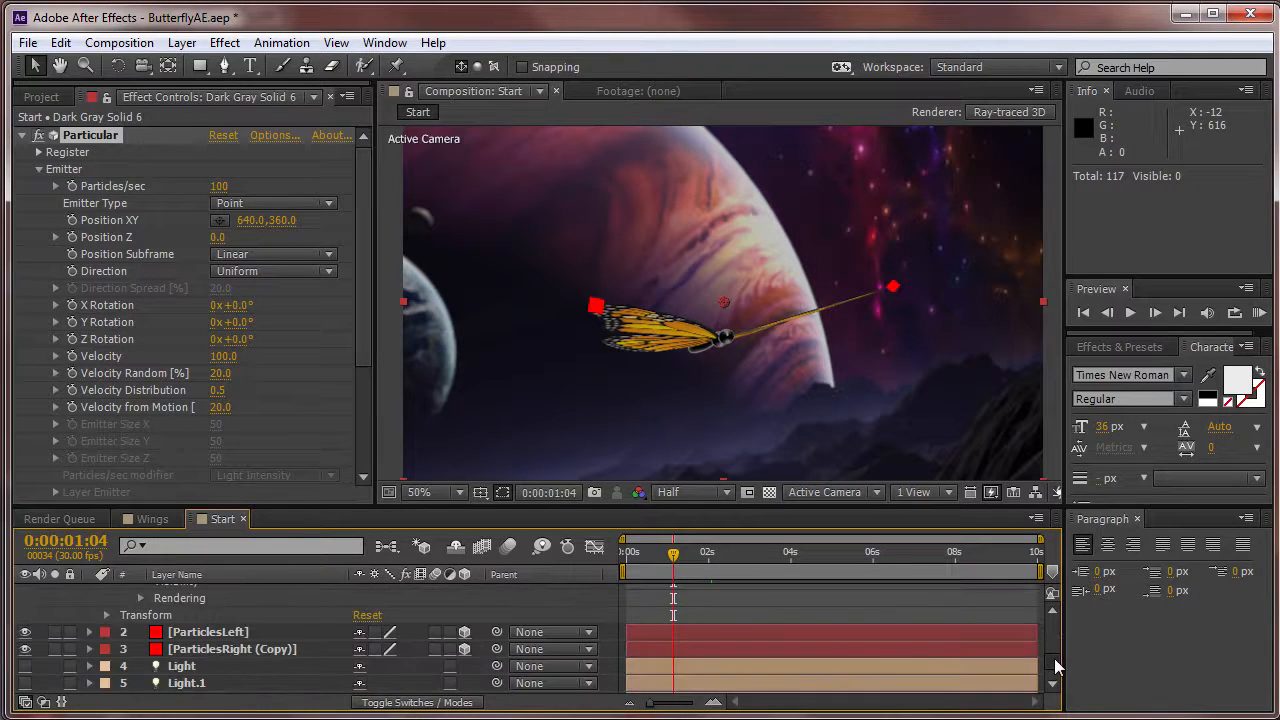
click(90, 632)
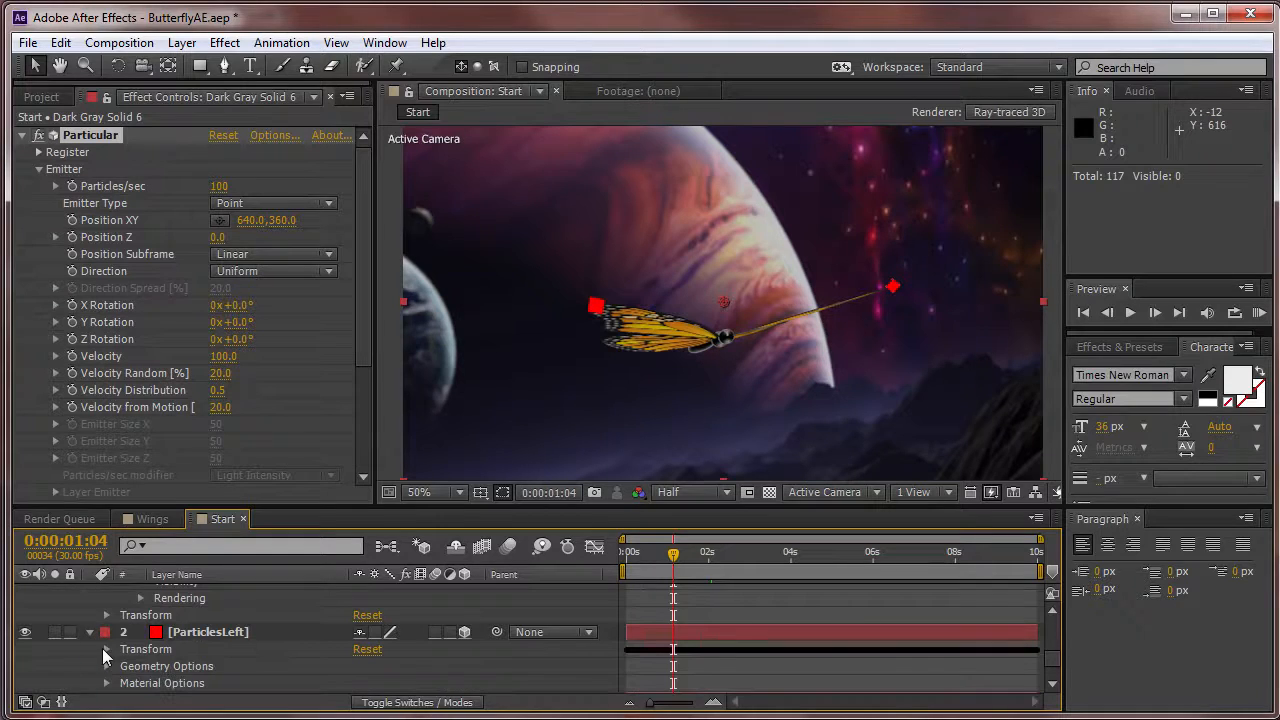
click(107, 649)
scroll(140, 648, down, 3)
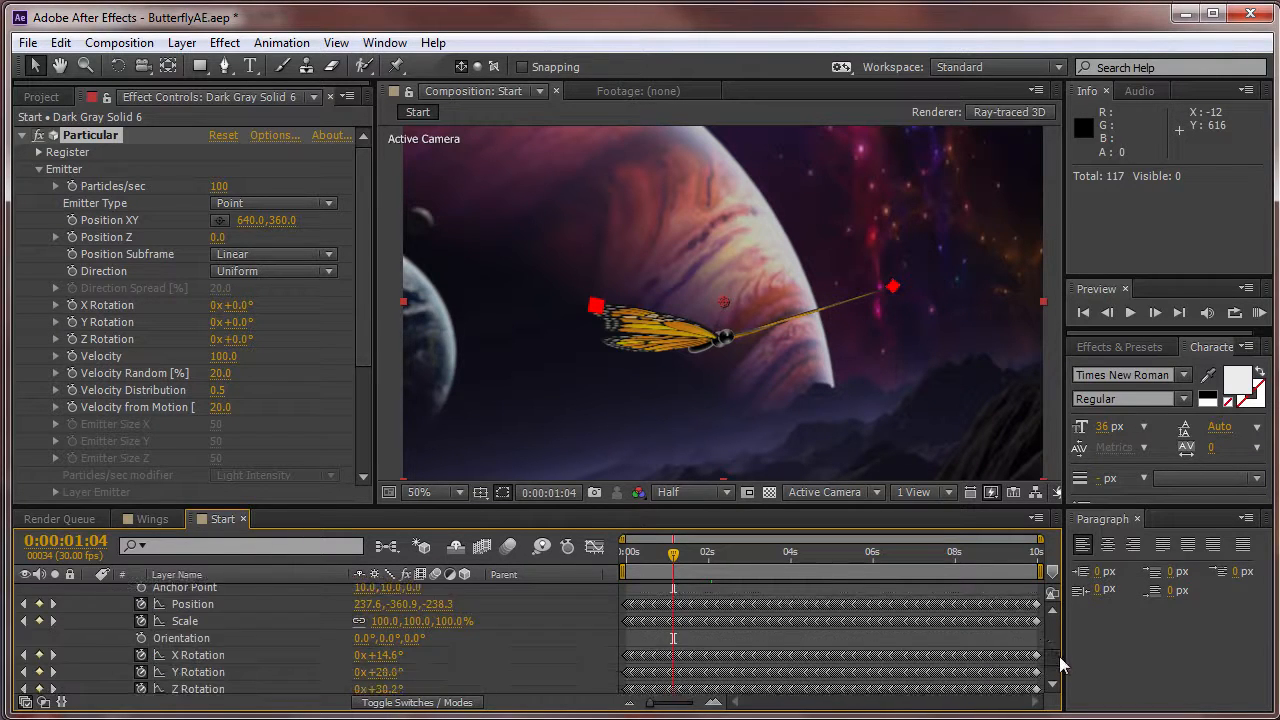
scroll(1059, 656, up, 10)
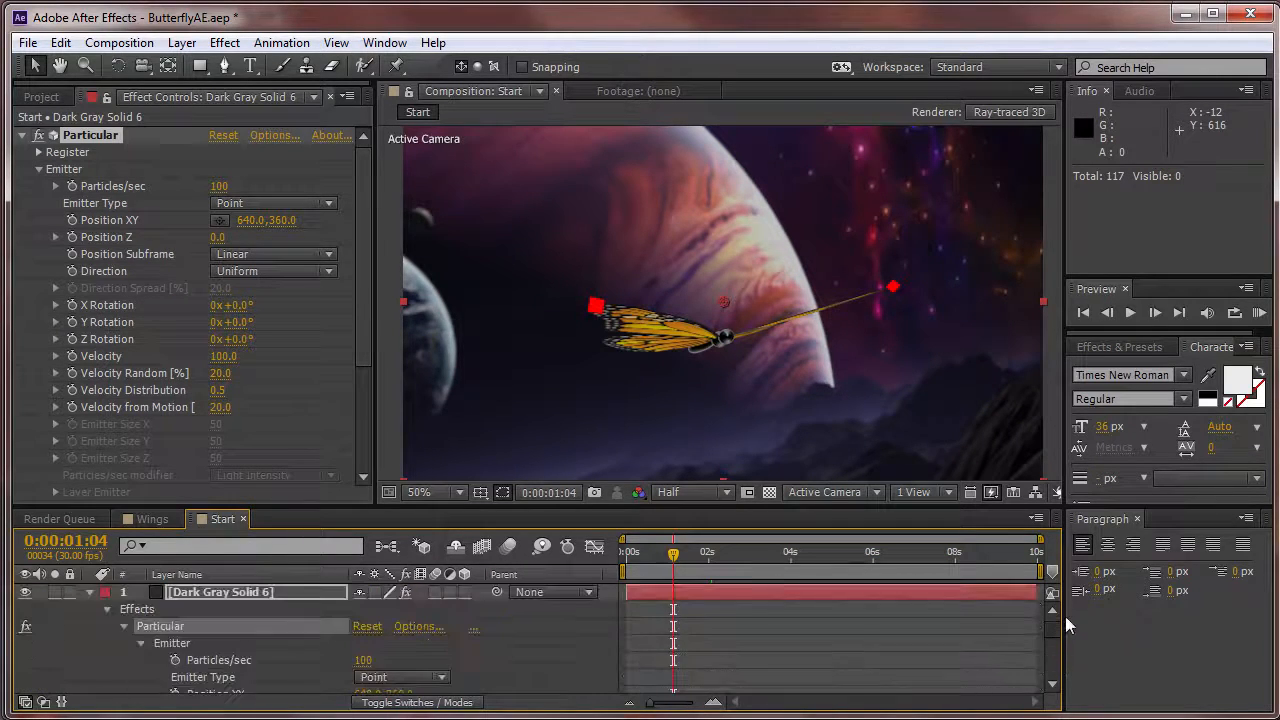
click(1053, 685)
click(1053, 685)
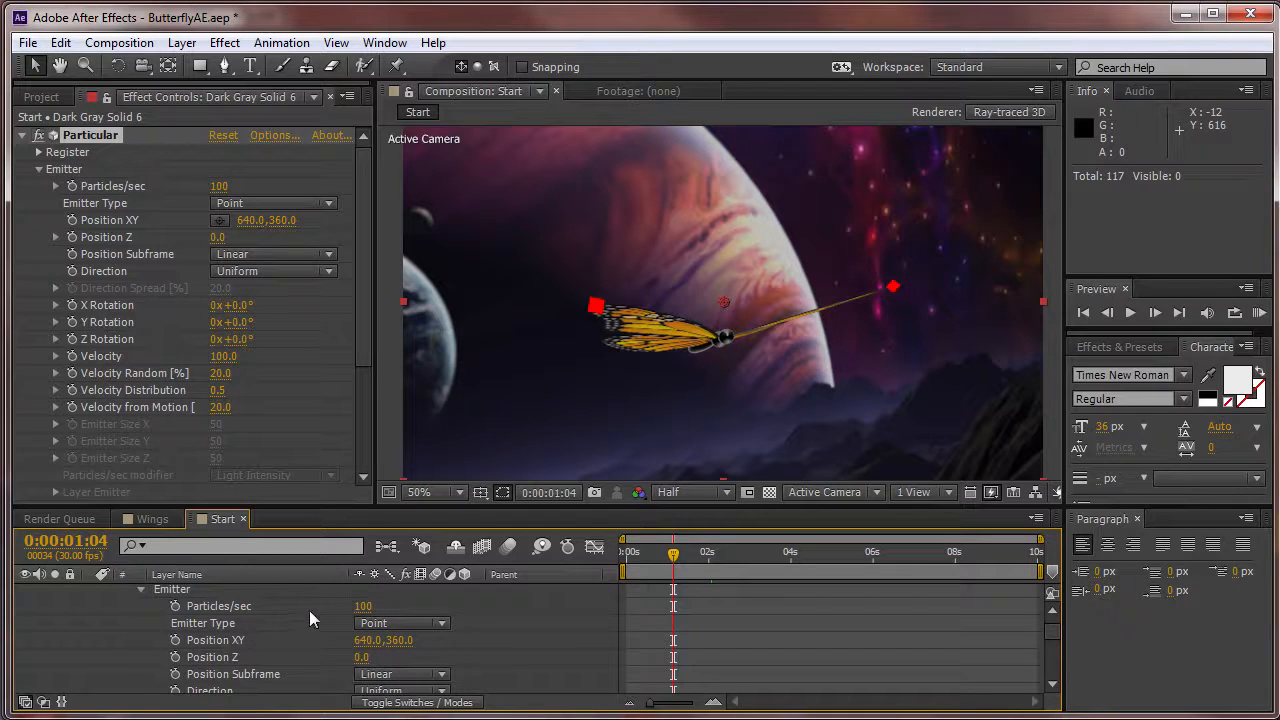
Add an expression to the emitter's Position XY that links it to the ParticlesLeft layer's Position.
alt+click(176, 642)
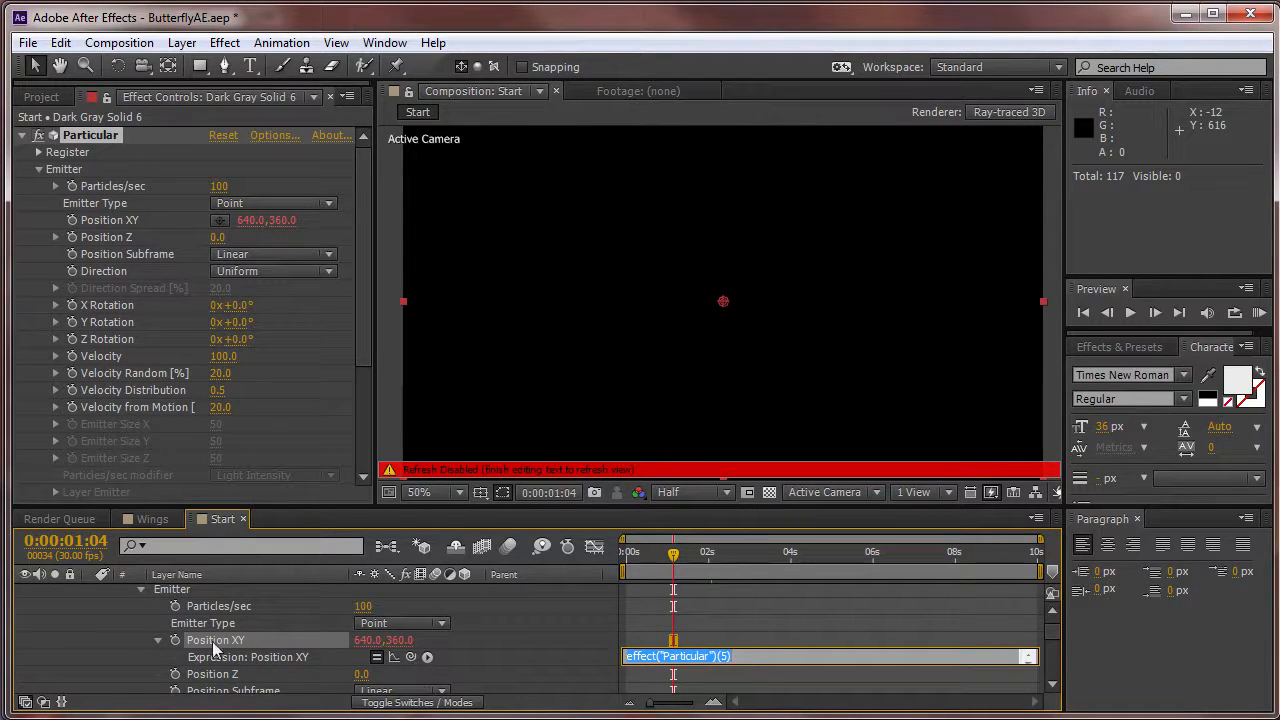
drag(410, 657, 214, 680)
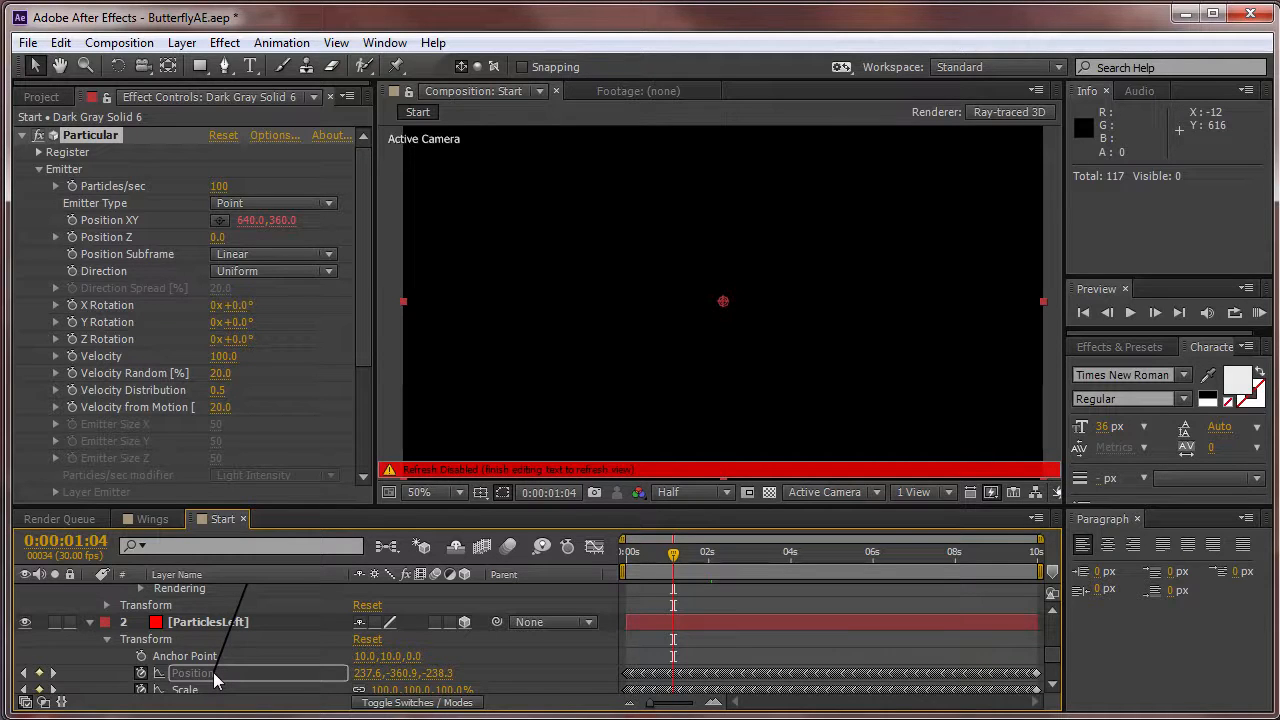
drag(214, 680, 214, 680)
drag(214, 680, 217, 682)
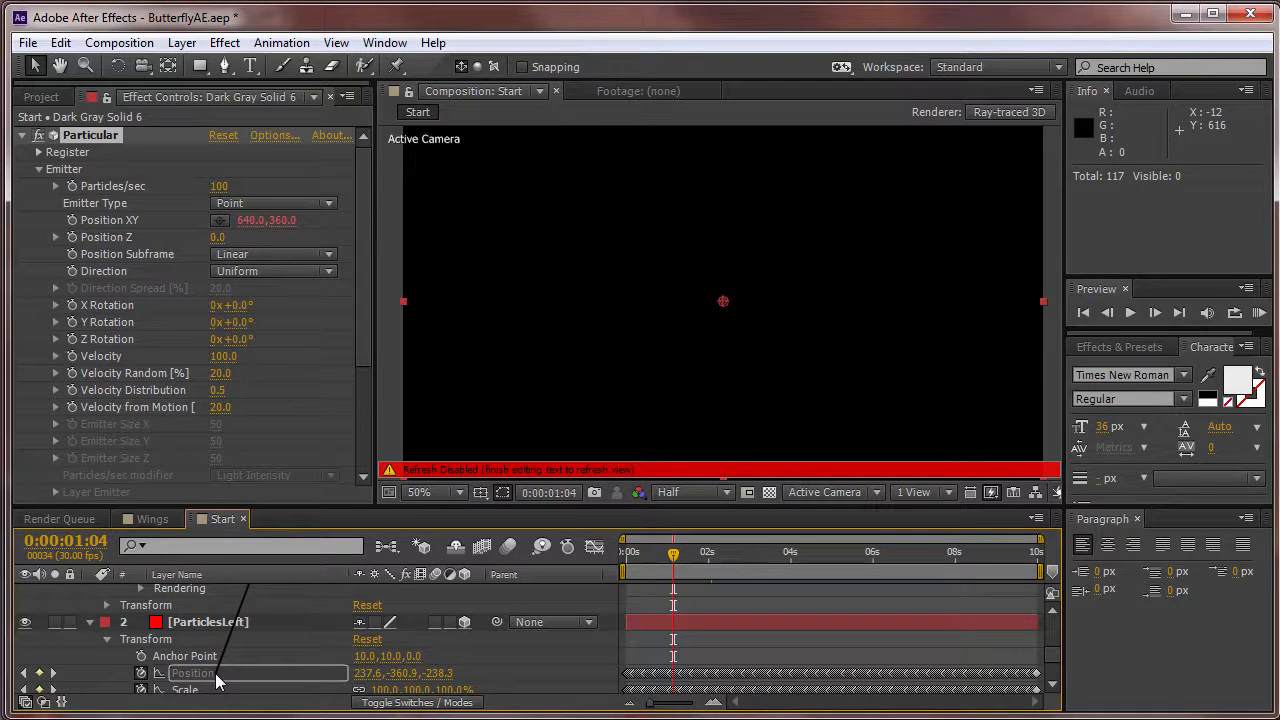
drag(217, 681, 228, 682)
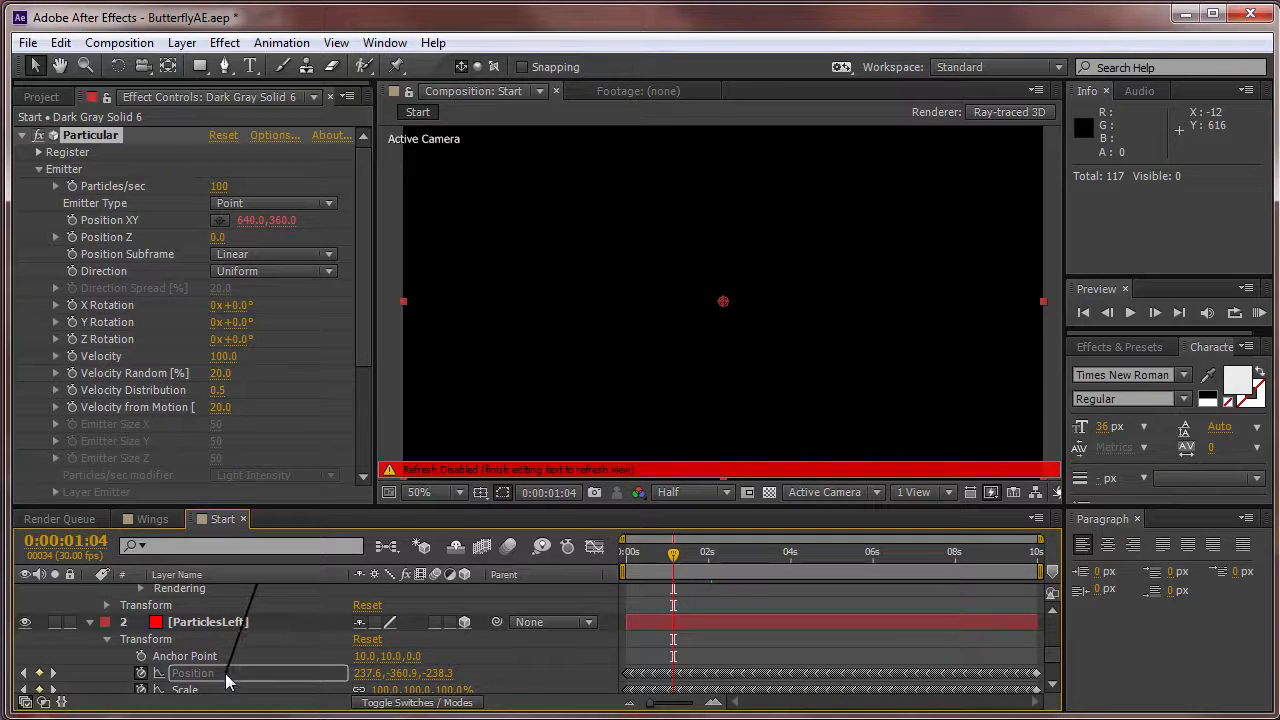
drag(226, 680, 227, 679)
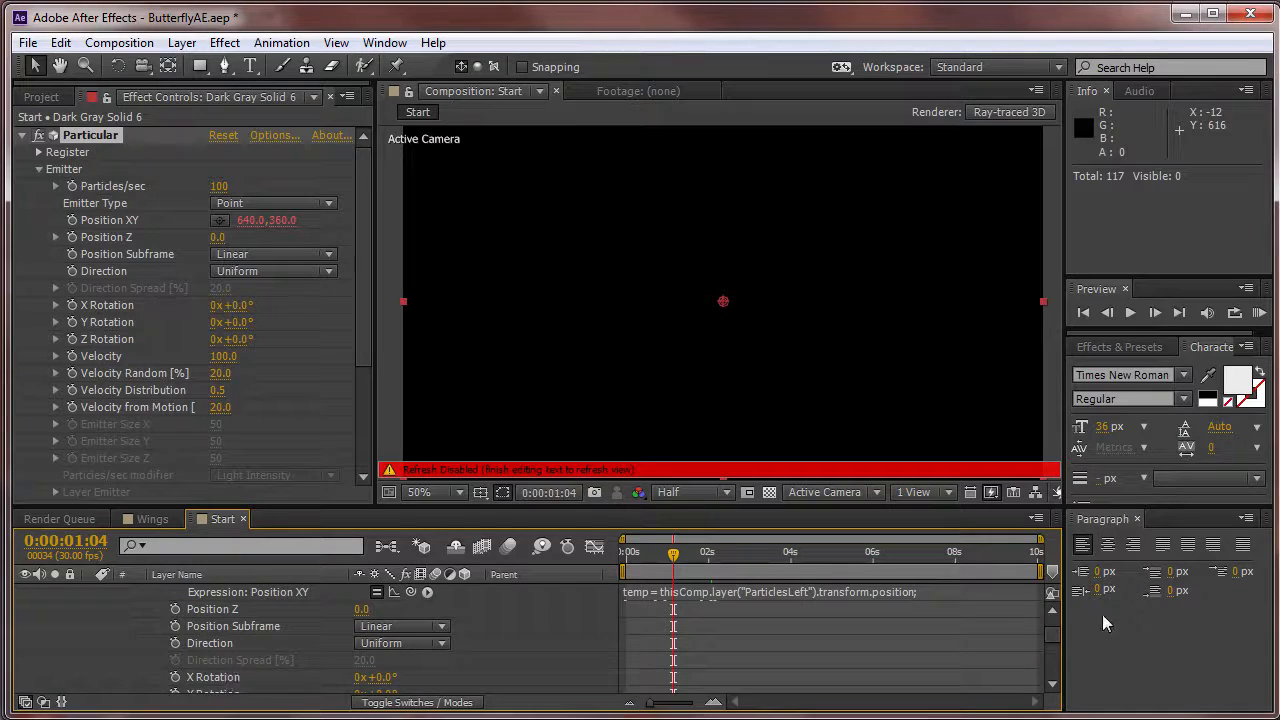
drag(631, 598, 630, 629)
click(1018, 643)
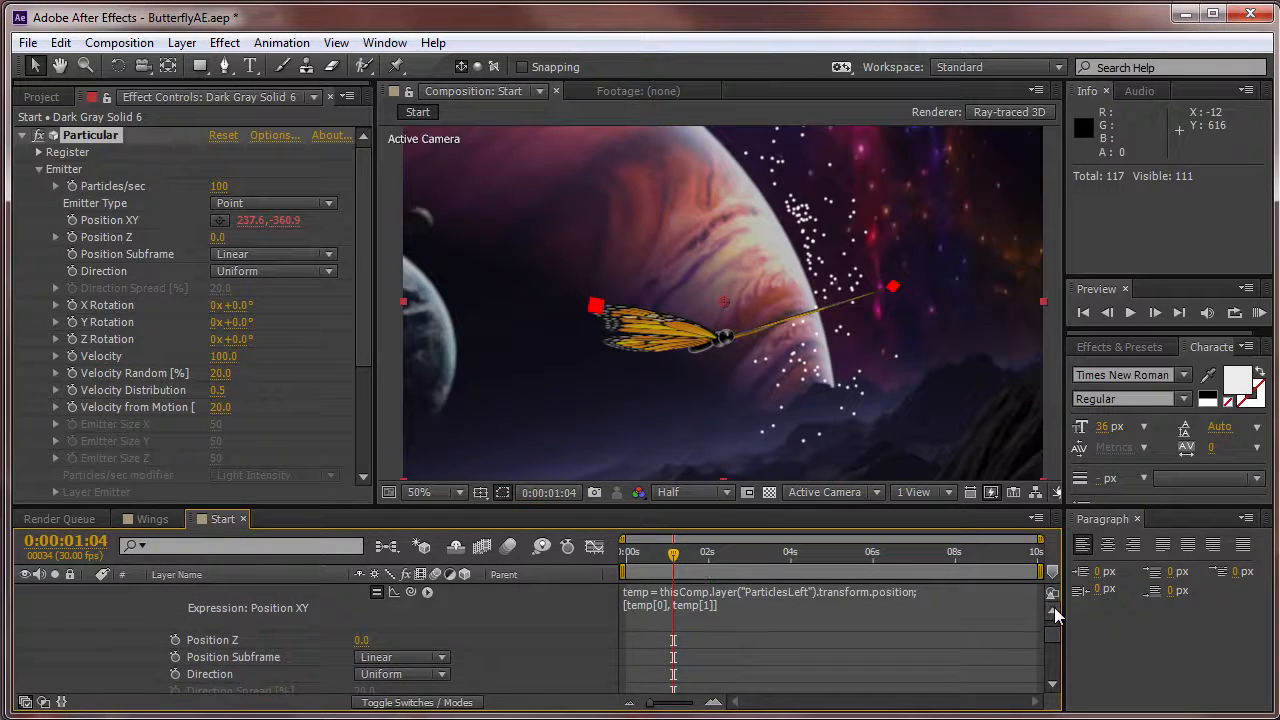
click(1054, 608)
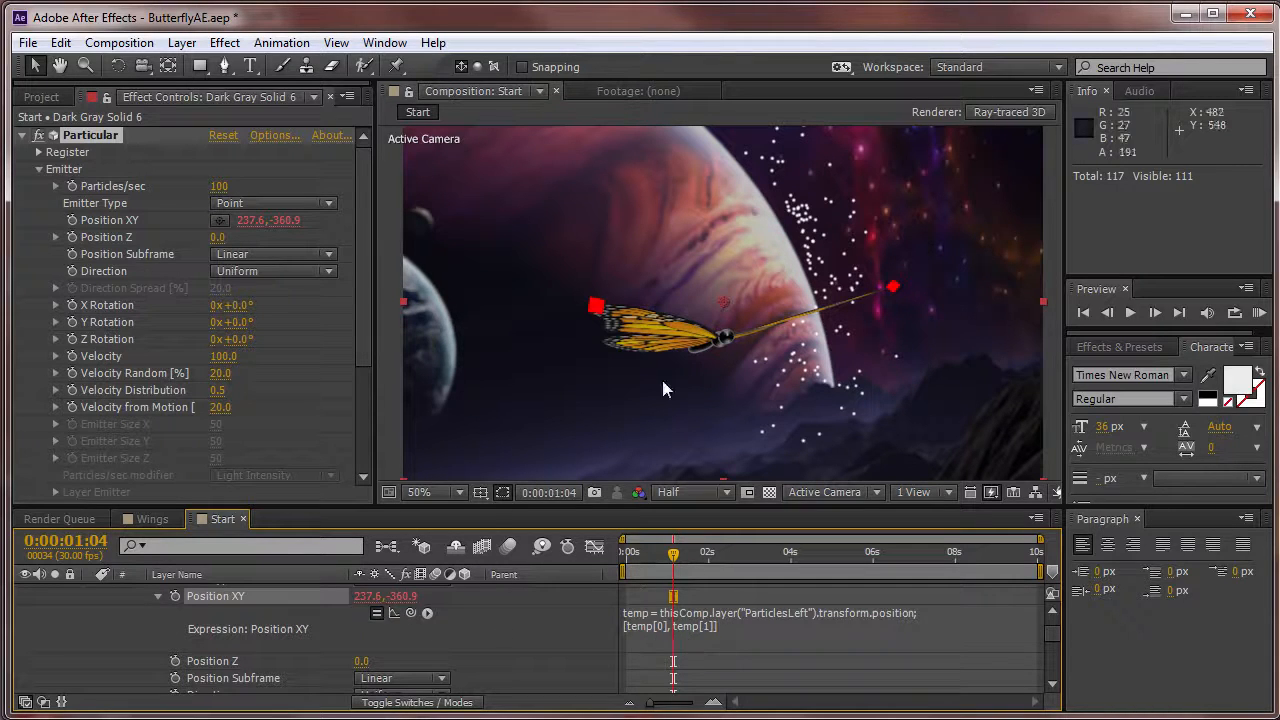
Add an expression to the emitter's Position Z that links it to the ParticlesLeft layer's position[2].
click(872, 596)
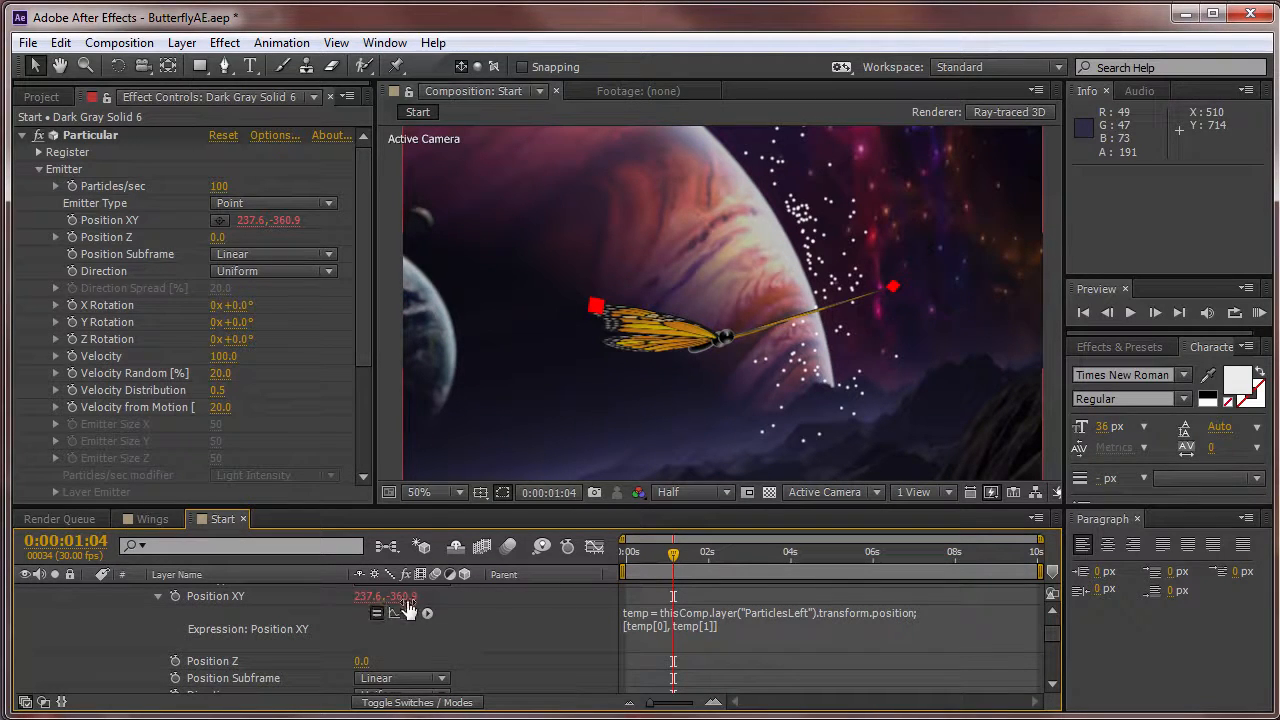
click(212, 661)
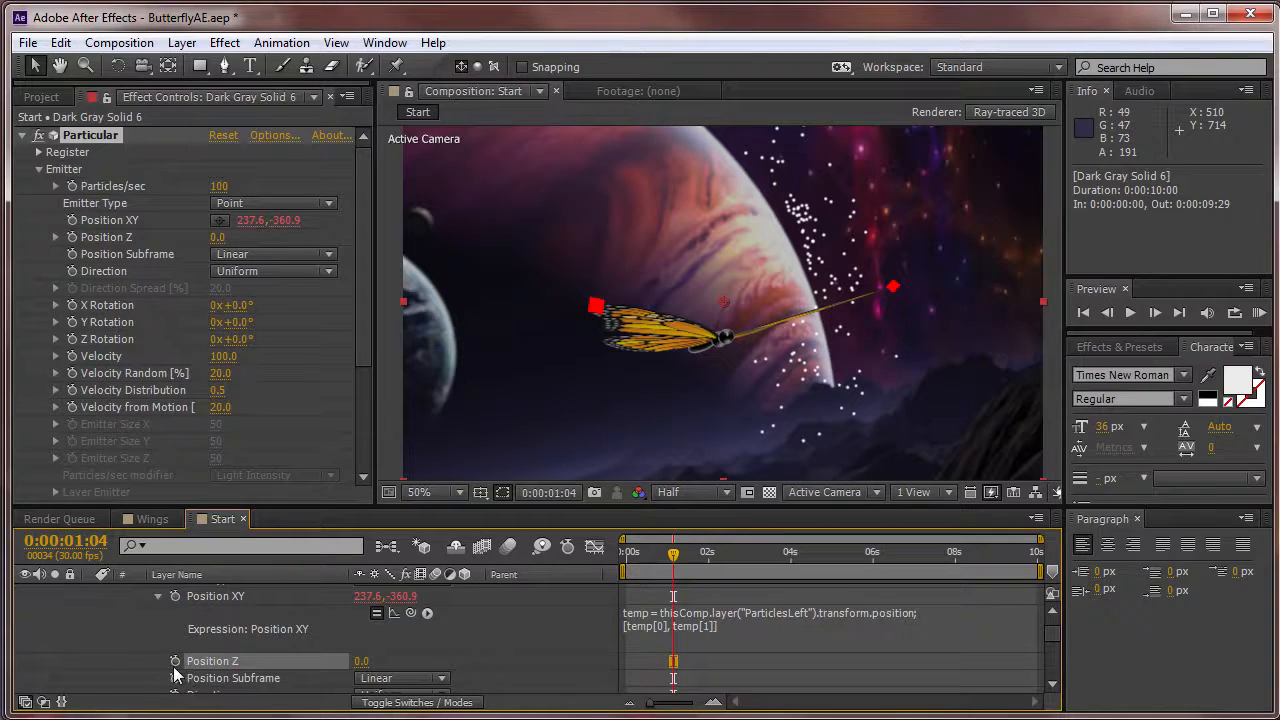
alt+click(175, 662)
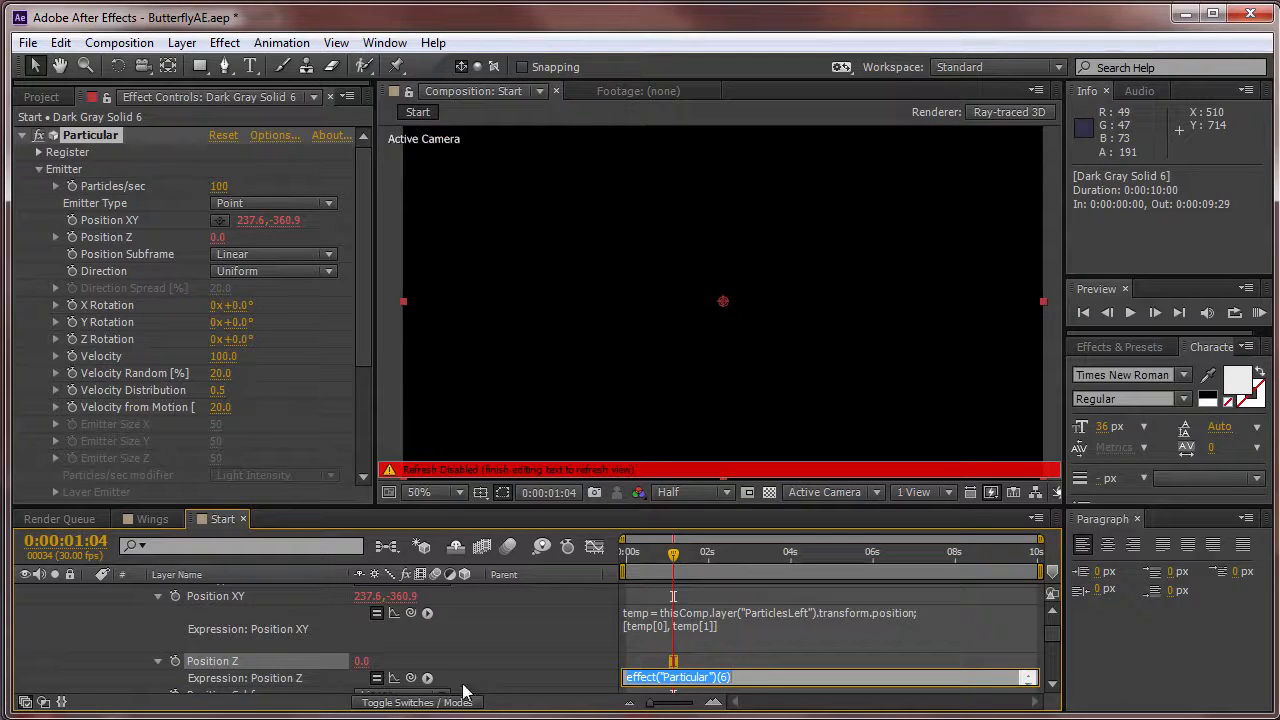
drag(409, 679, 444, 669)
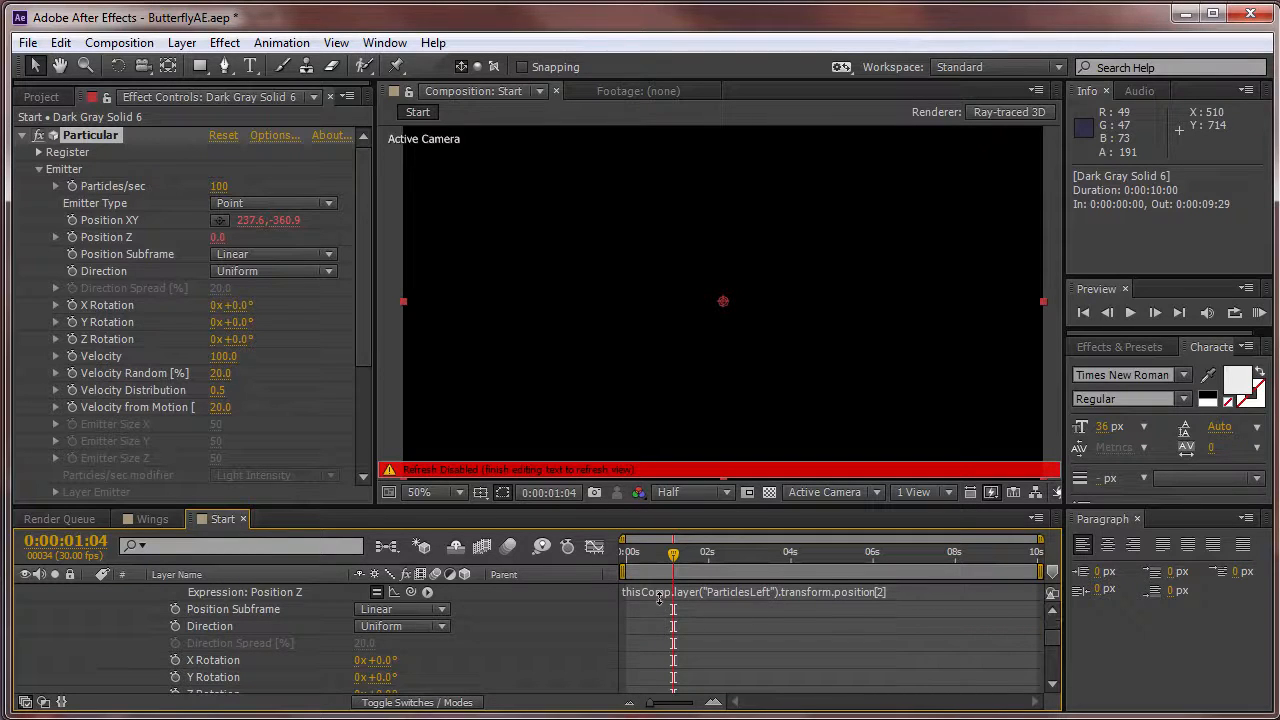
click(853, 622)
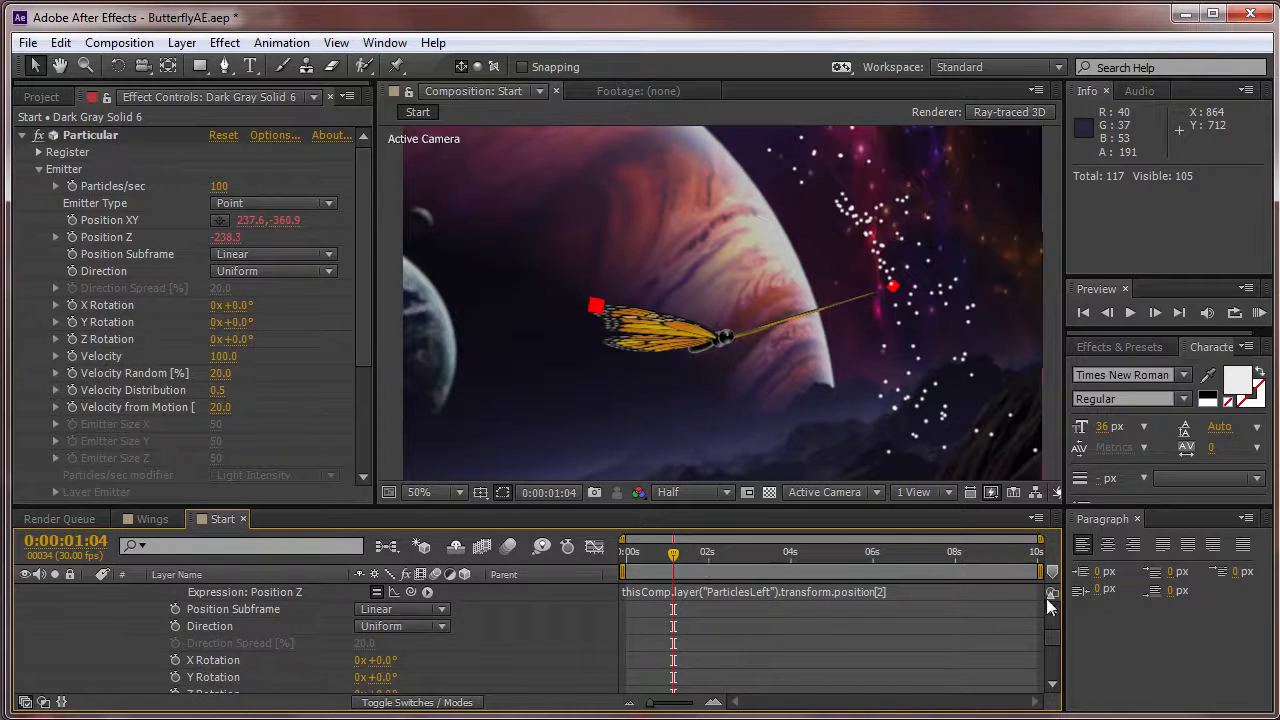
Collapse the Particular solid's properties and play a RAM preview of the particles following the wing tip.
drag(1053, 639, 1057, 622)
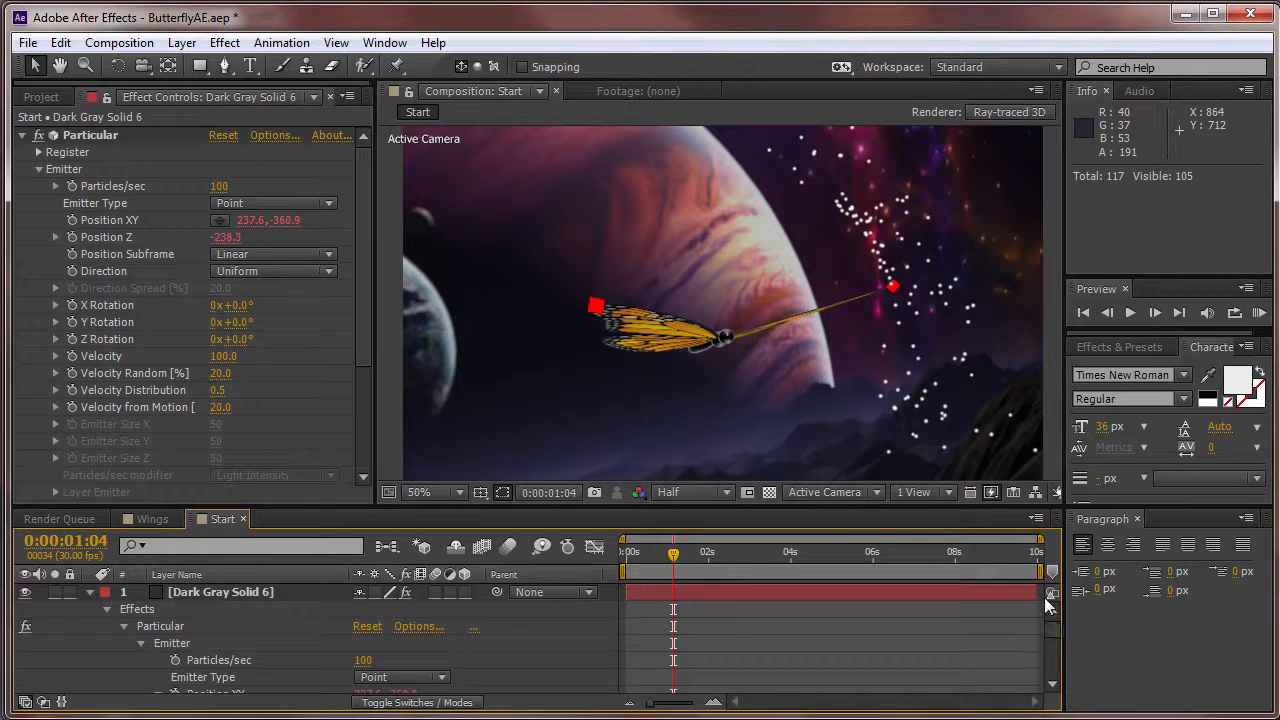
click(90, 592)
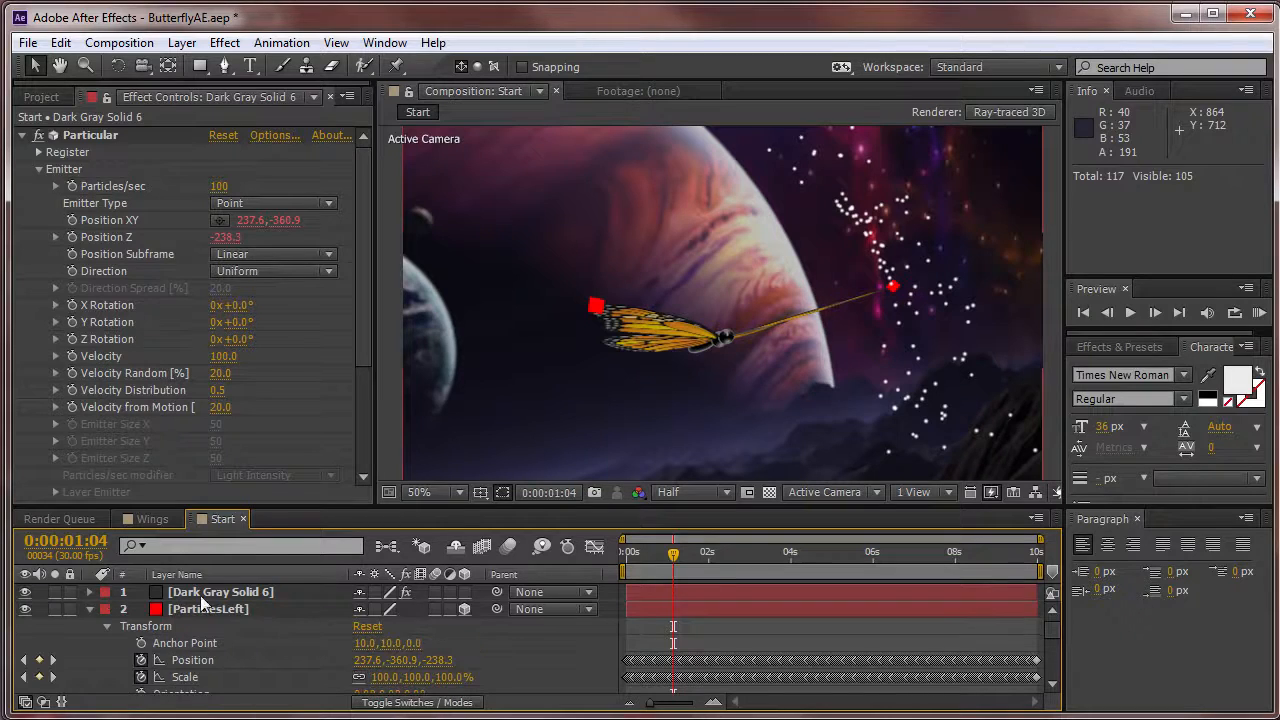
key(KP_0)
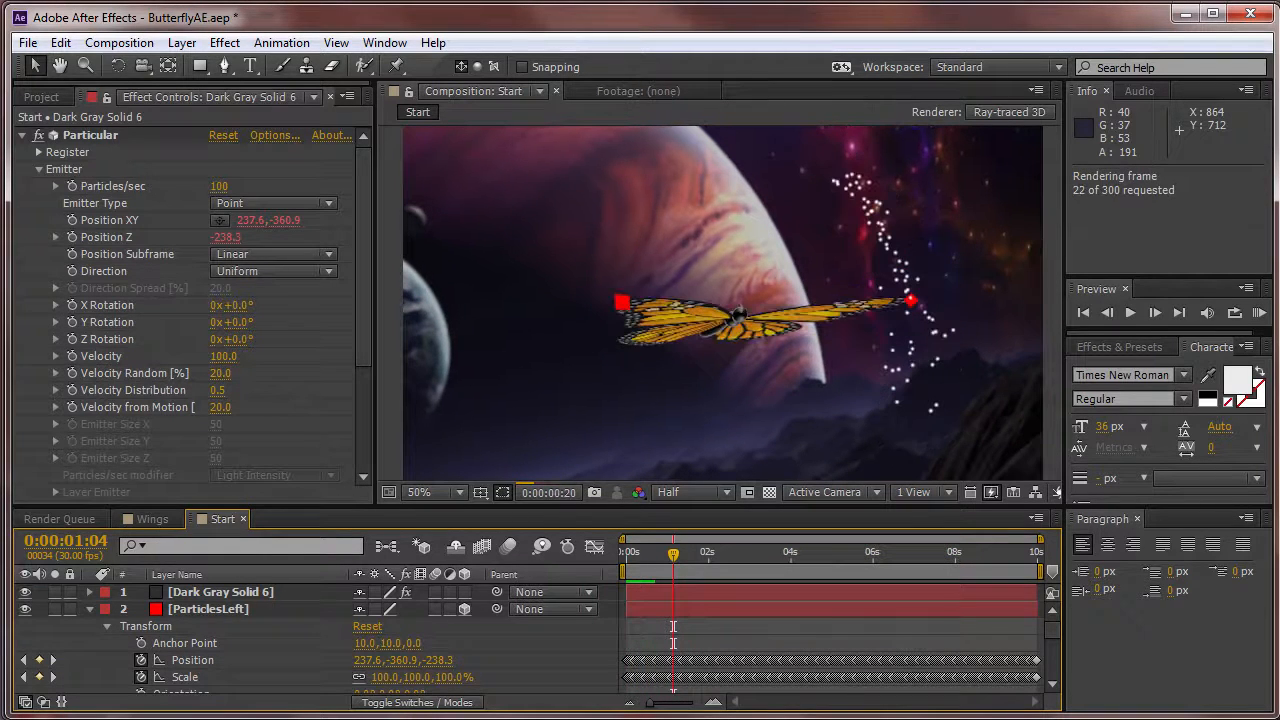
key(space)
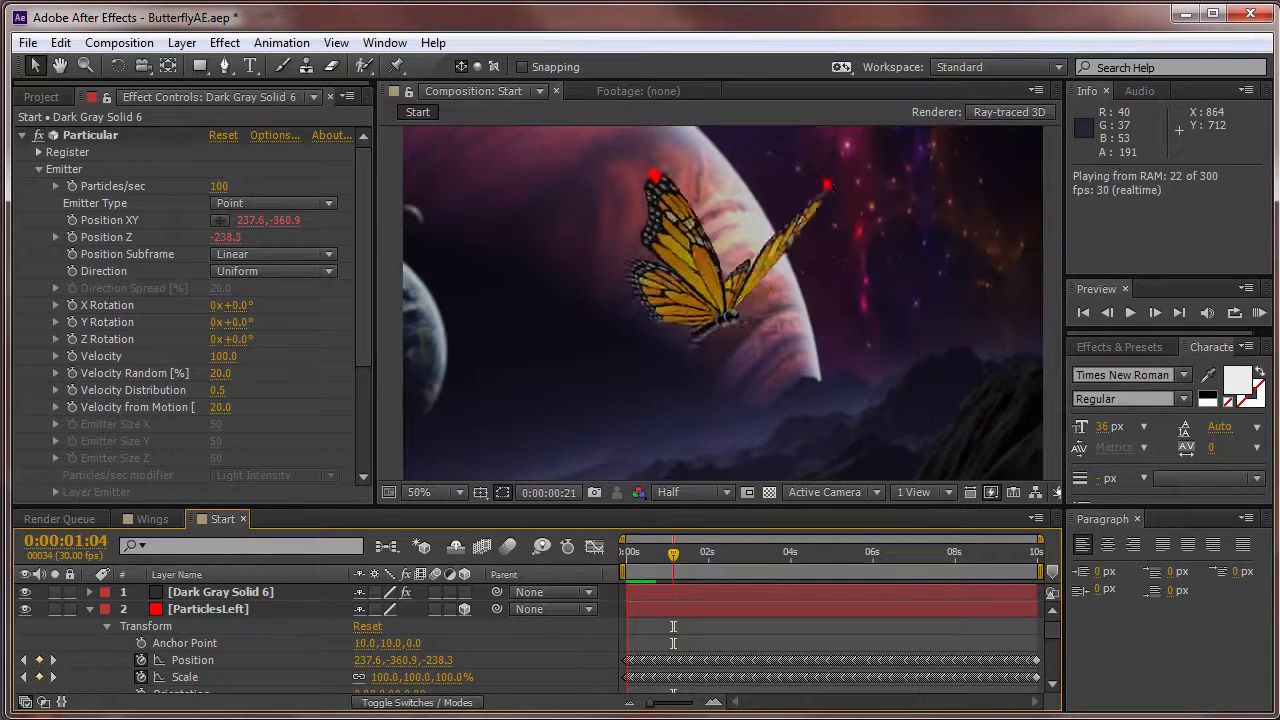
key(space)
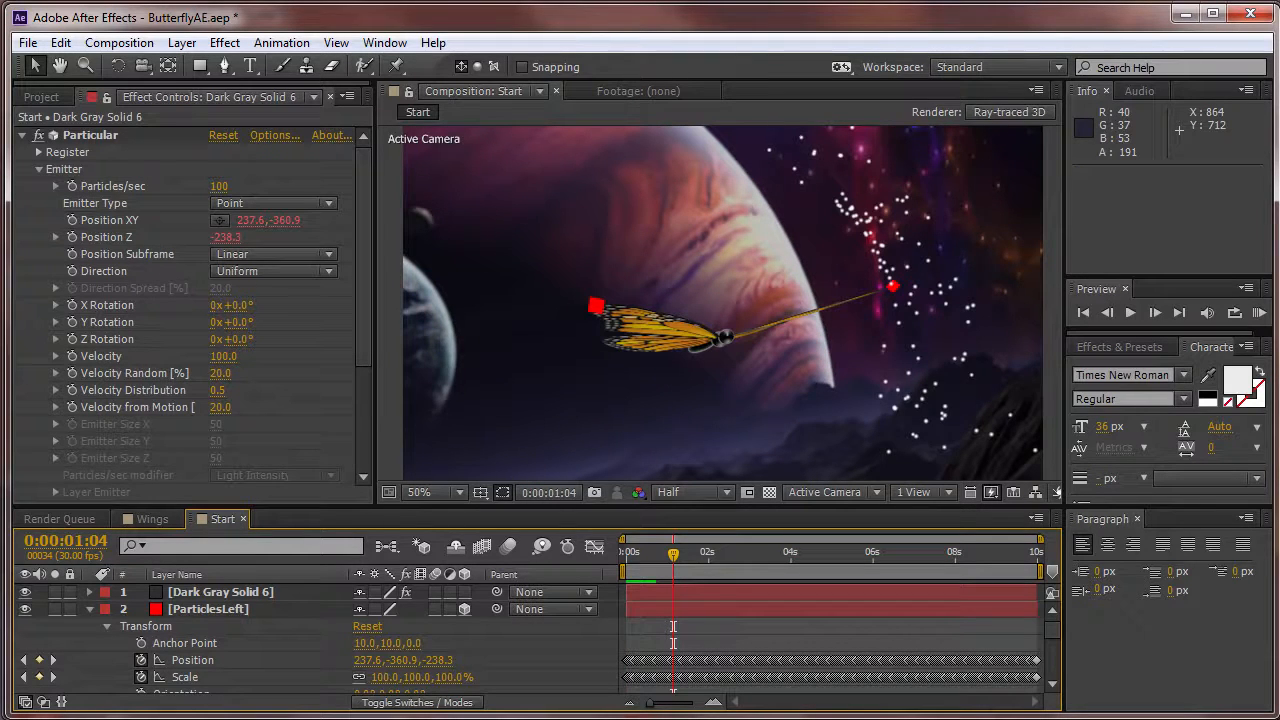
Hide the red ParticlesLeft solid and preview the Start composition again.
click(25, 609)
key(space)
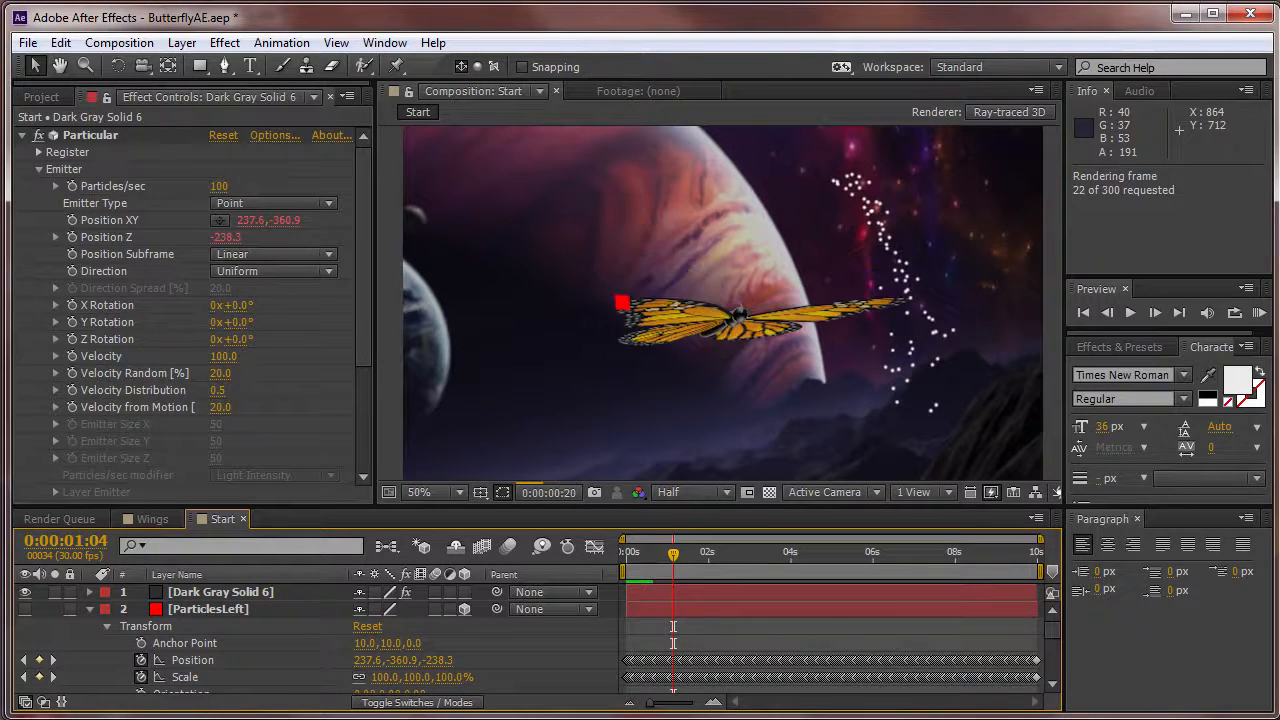
key(space)
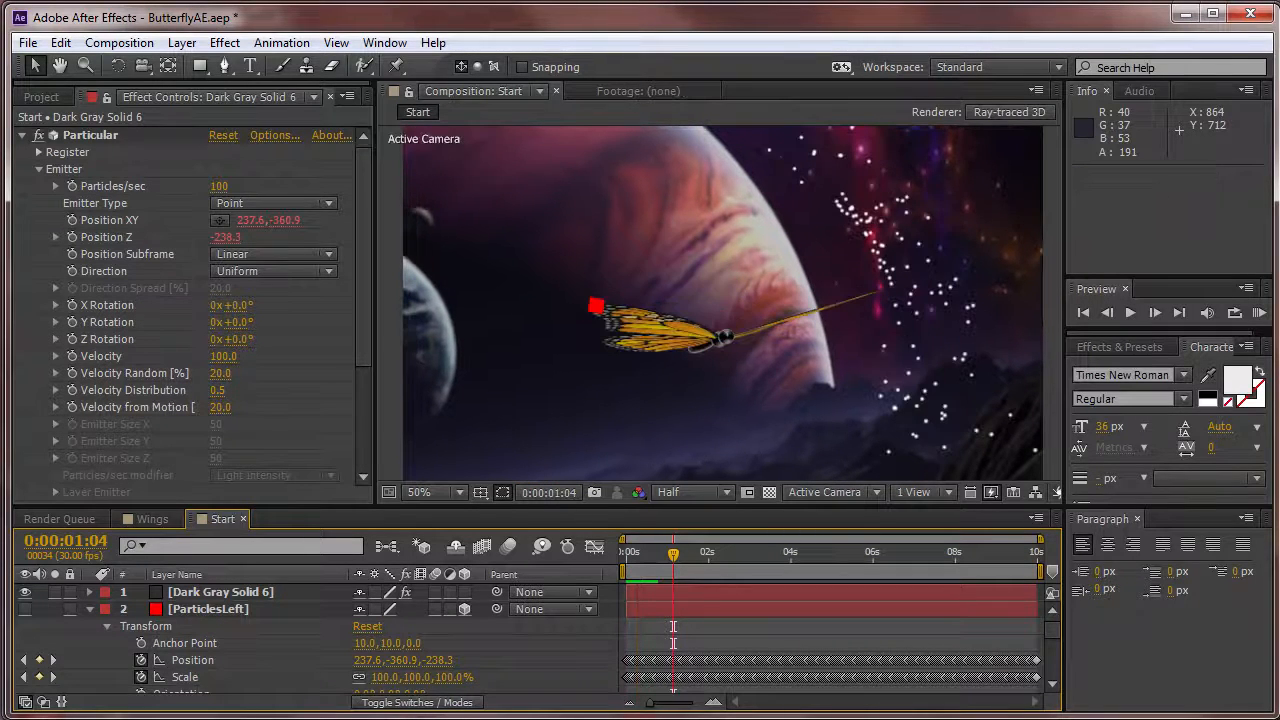
Open the Wings composition from the FinishedFiles folder and view it at 50% magnification.
click(40, 97)
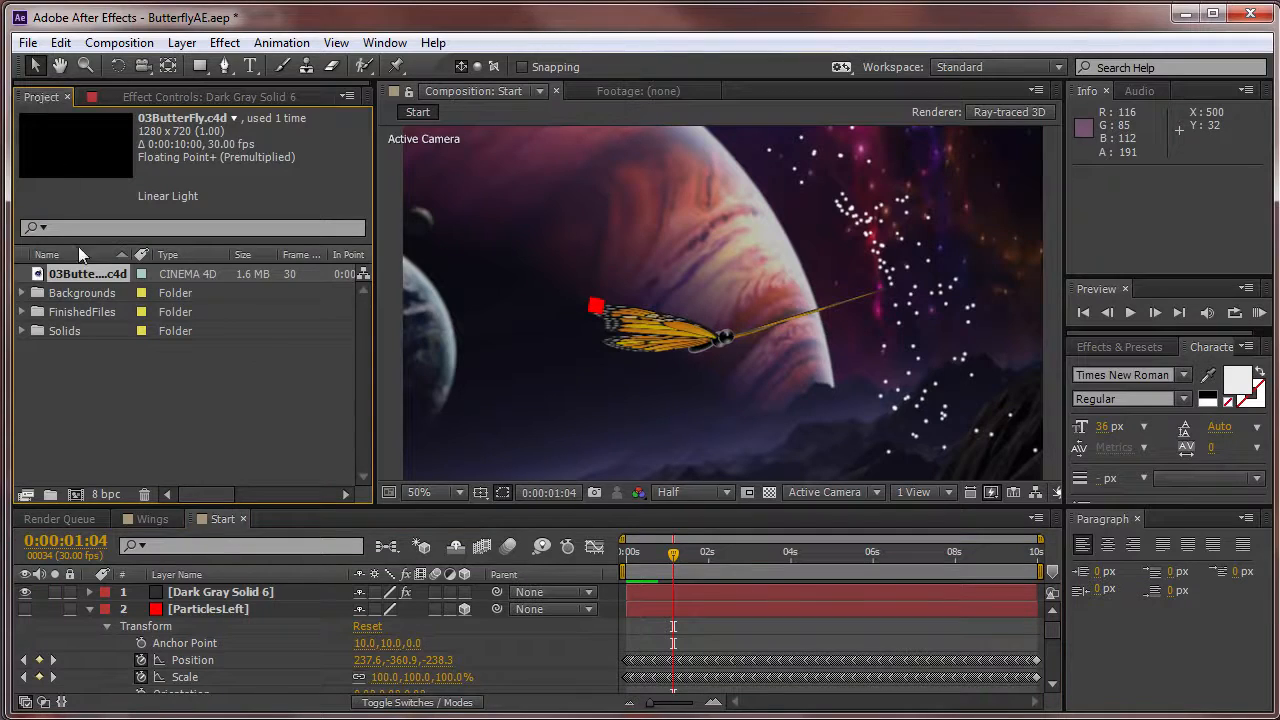
click(23, 313)
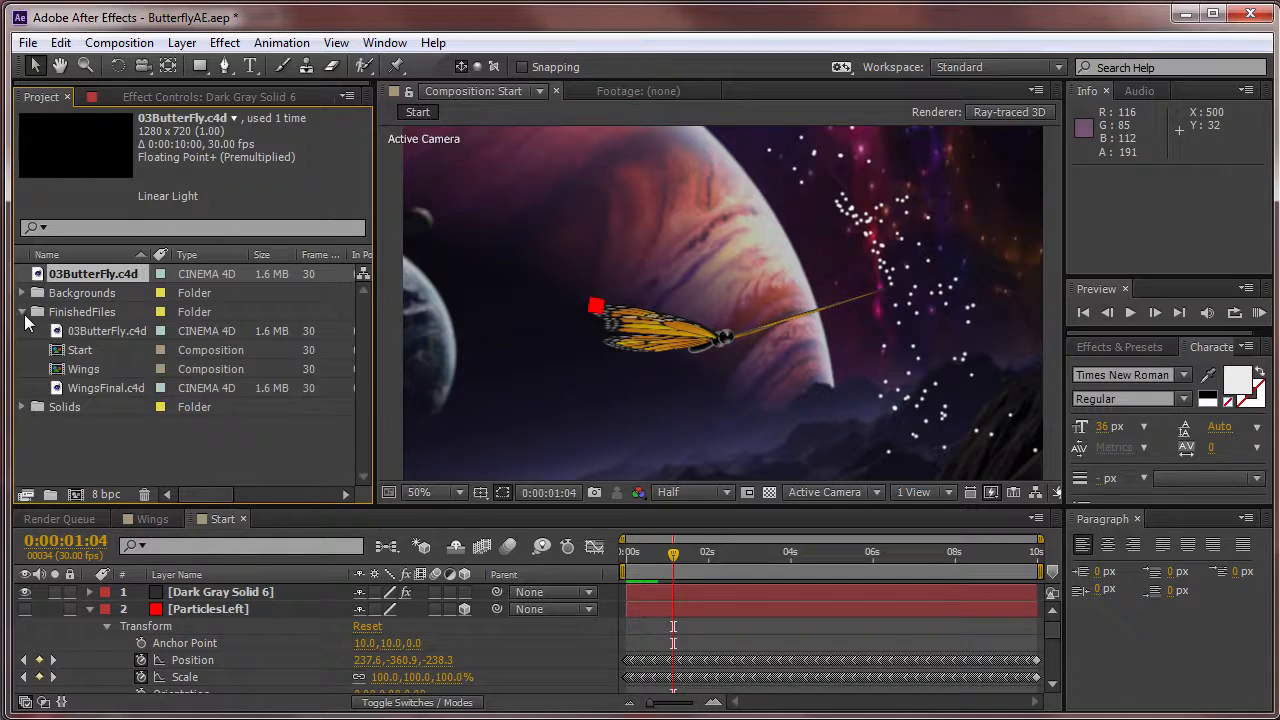
double_click(82, 369)
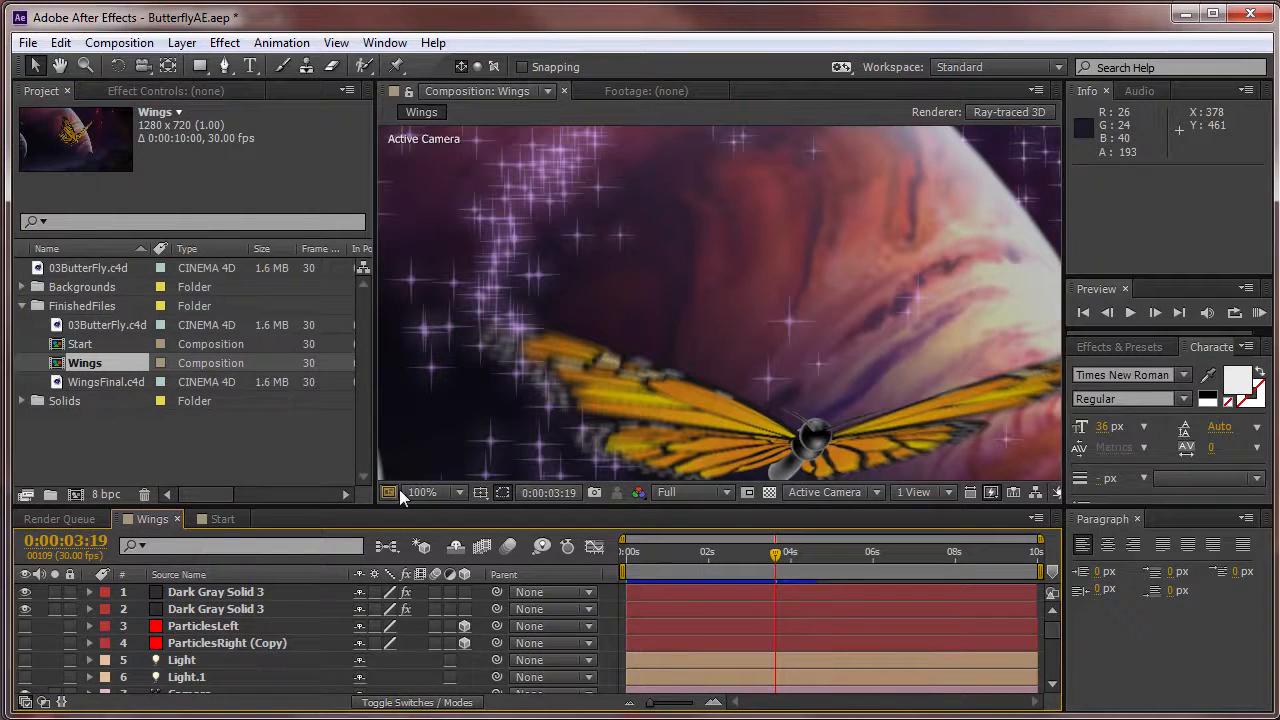
click(421, 492)
click(452, 699)
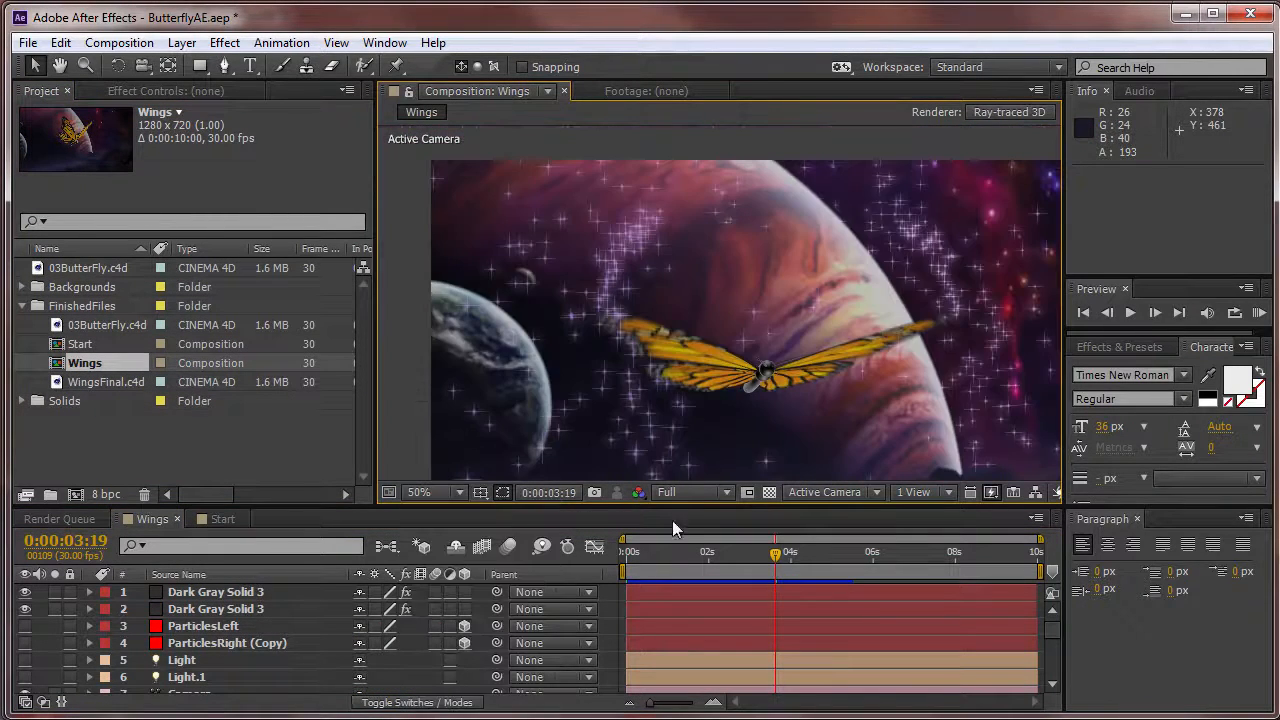
Lower the Wings preview resolution to Half and show the Particular settings of the first Dark Gray Solid 3 layer.
click(690, 492)
click(694, 567)
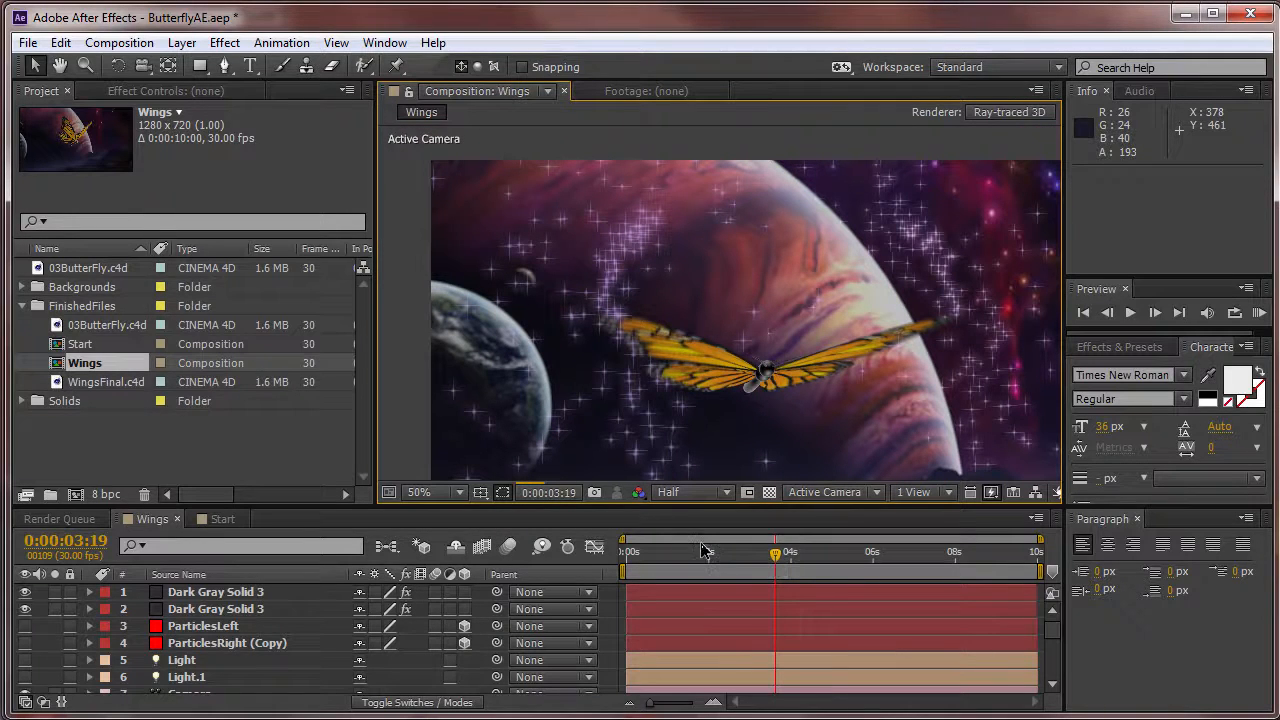
click(236, 592)
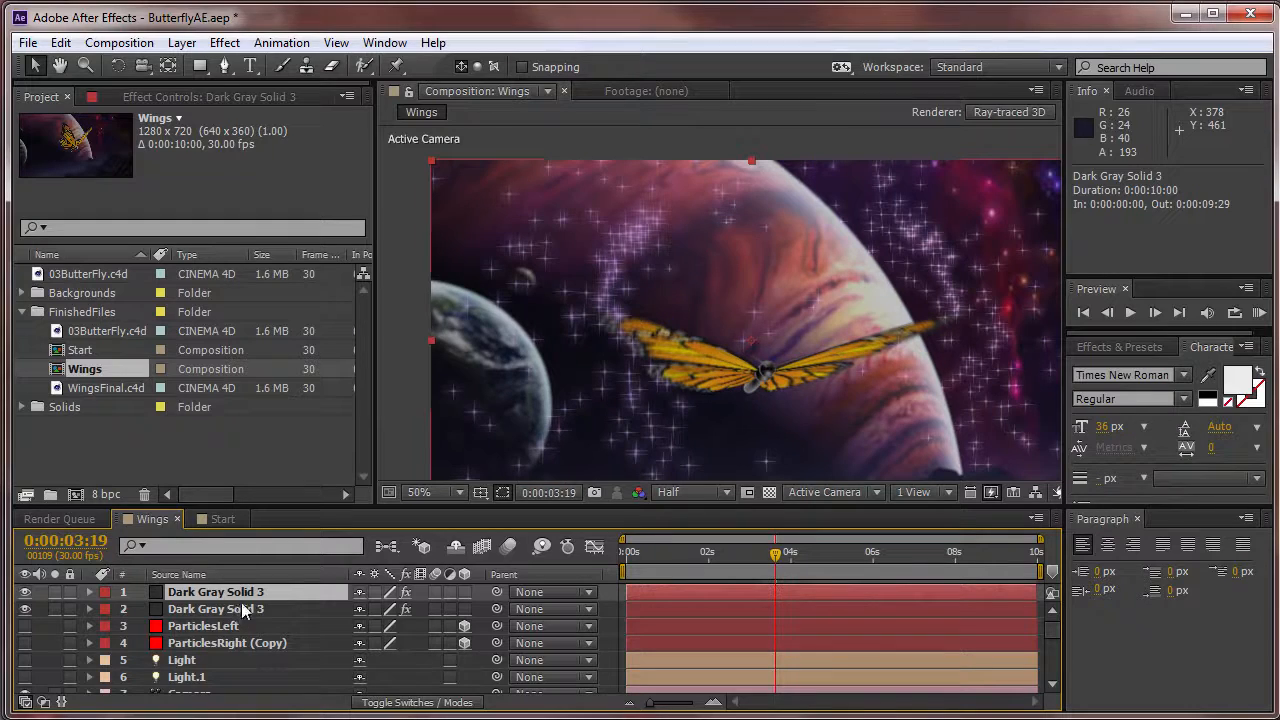
click(218, 644)
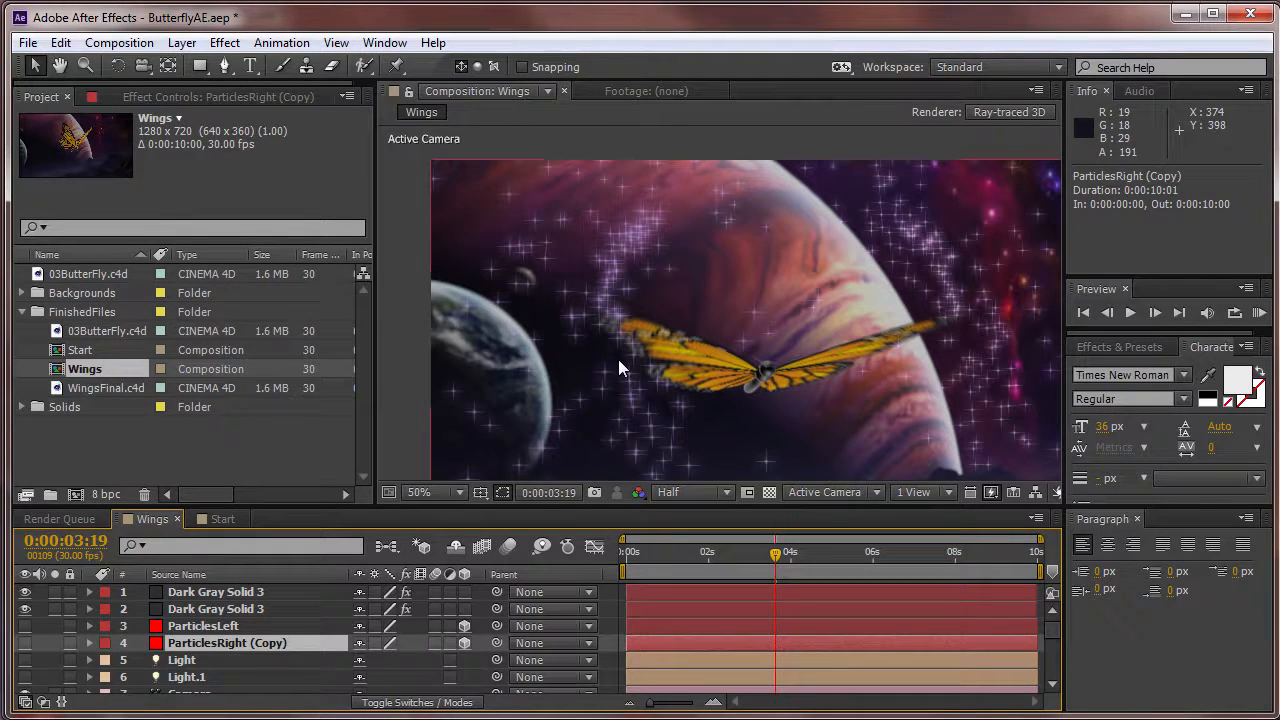
click(230, 593)
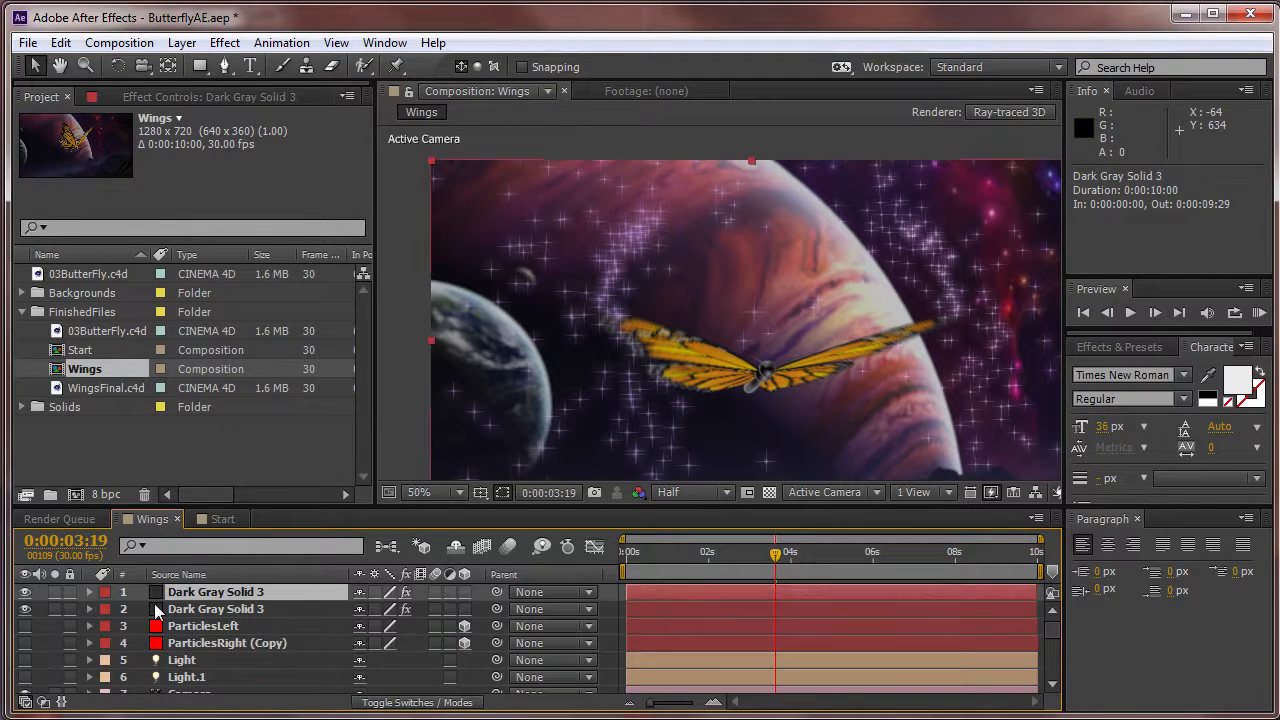
click(210, 96)
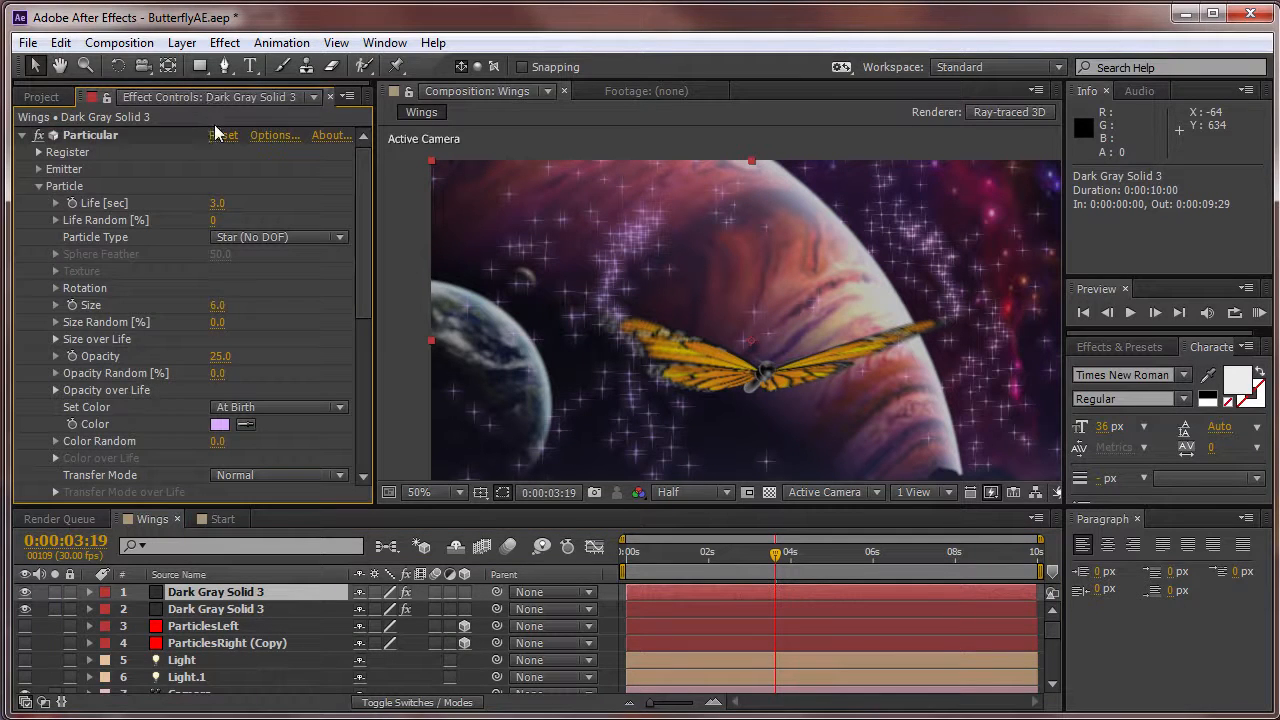
Try the Sphere particle type in Particular and return it to Star (No DOF).
click(250, 240)
click(256, 251)
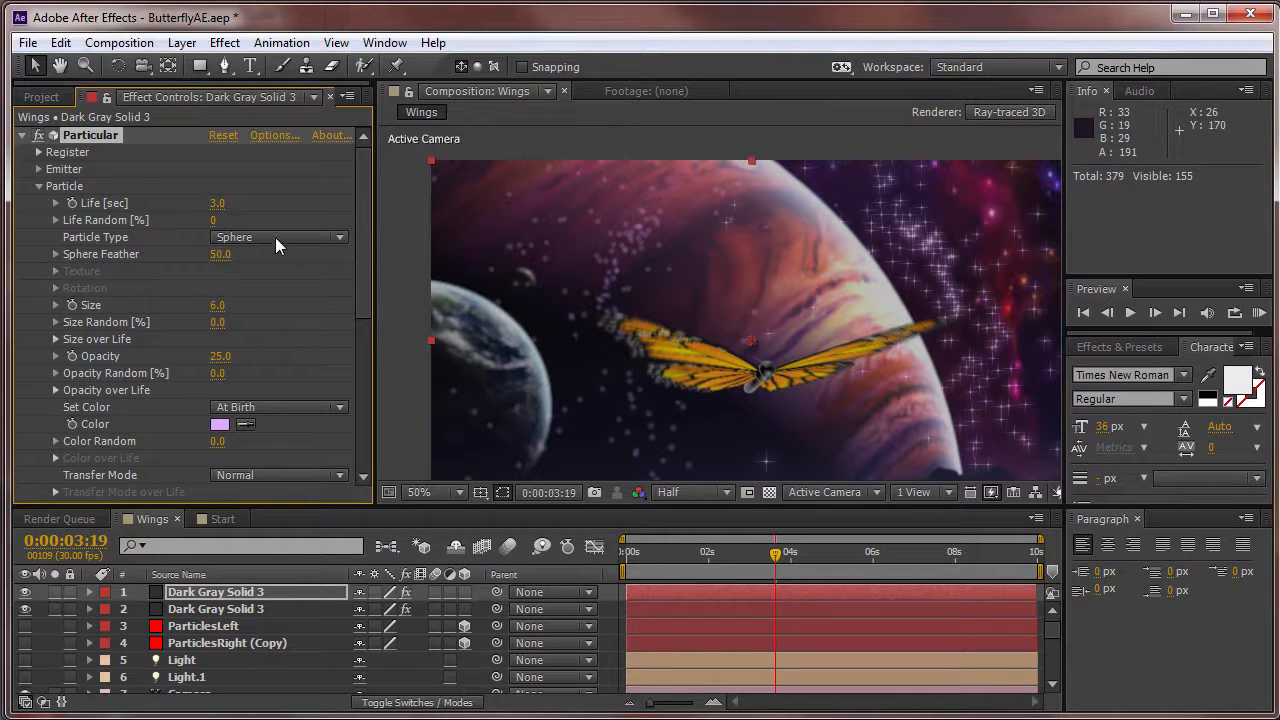
click(275, 237)
click(303, 307)
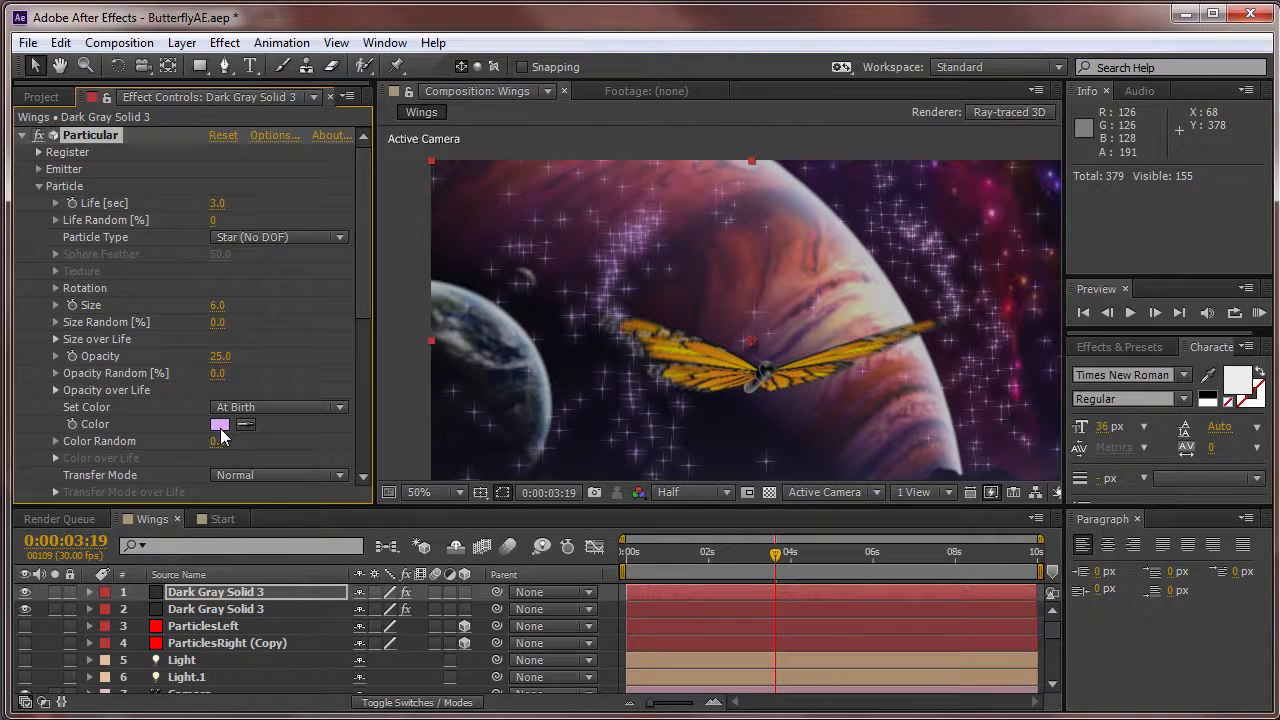
Review Particular's particle colour and Physics settings and play a short RAM preview of the Wings composition.
scroll(368, 350, down, 3)
scroll(370, 360, down, 4)
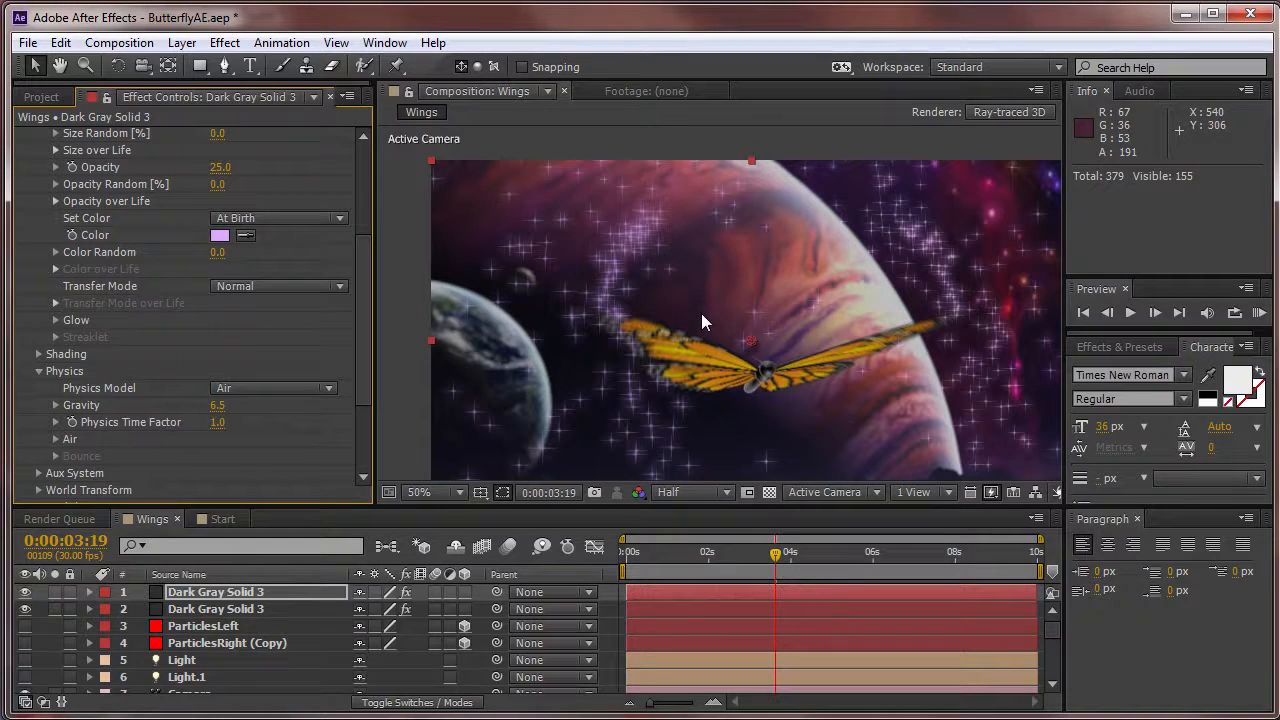
key(KP_0)
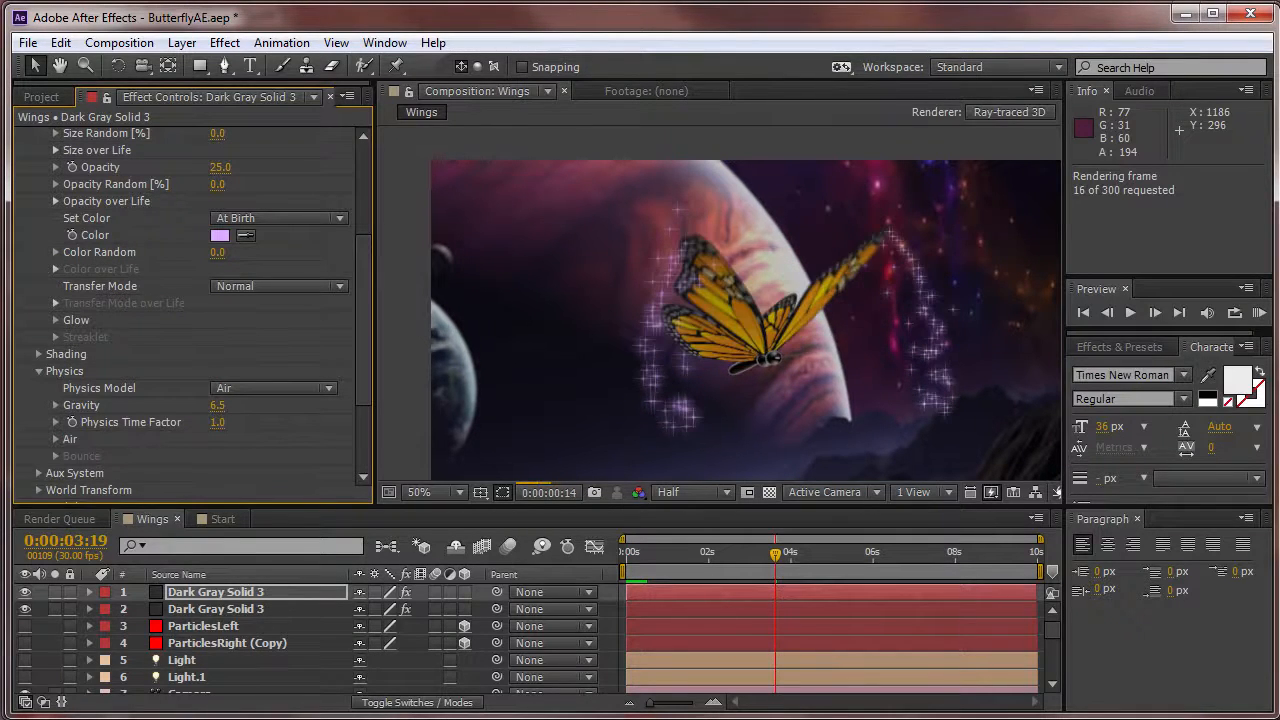
key(space)
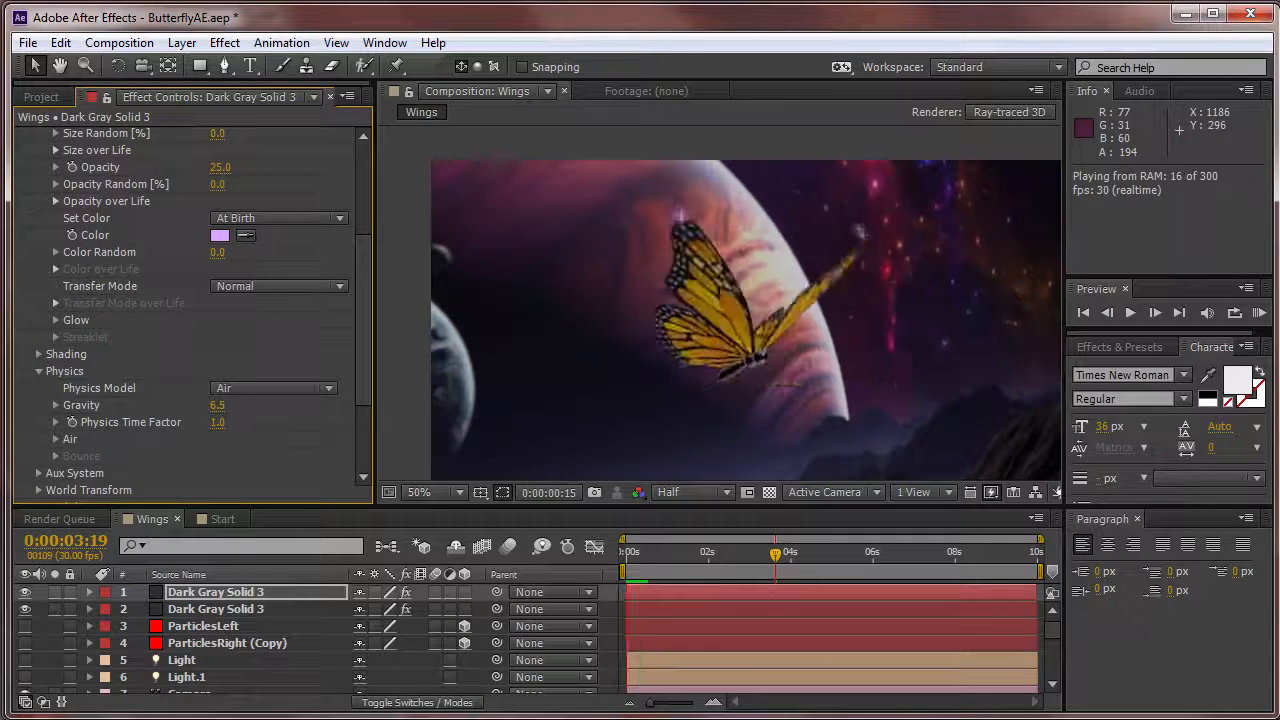
key(space)
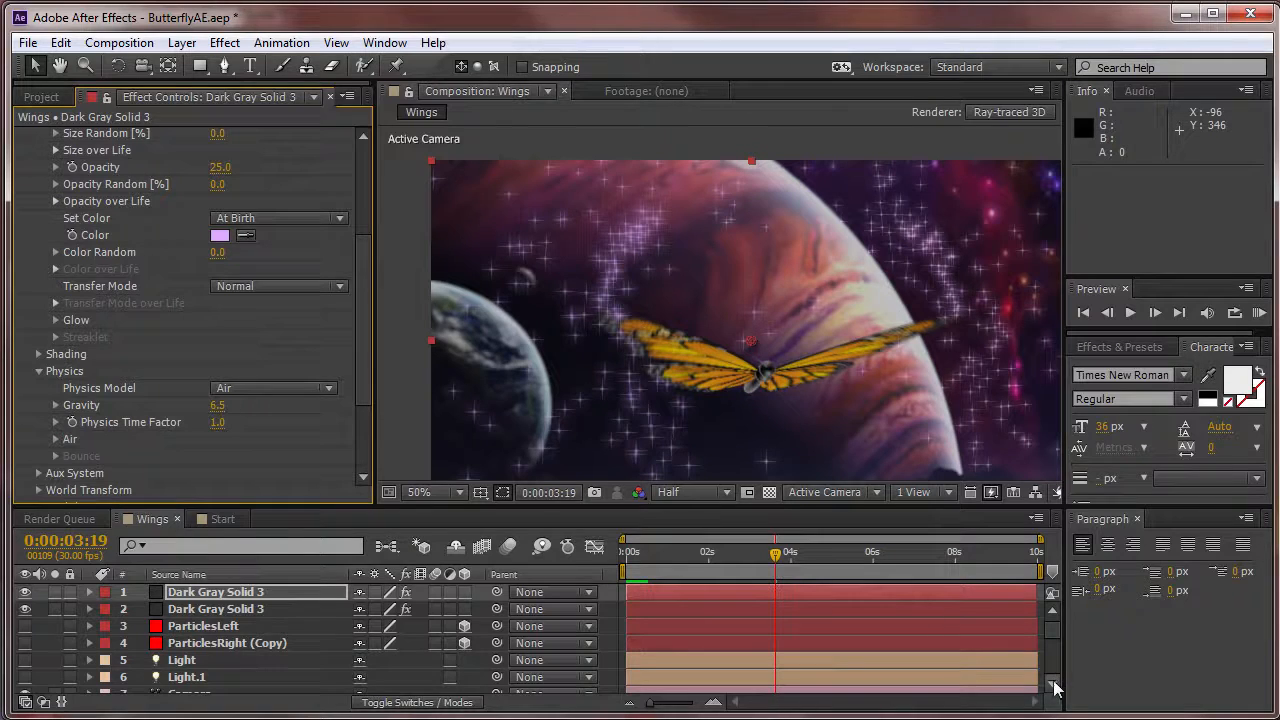
View the Wings composition at 100% magnification and Full resolution, centred on the butterfly's wings.
click(416, 492)
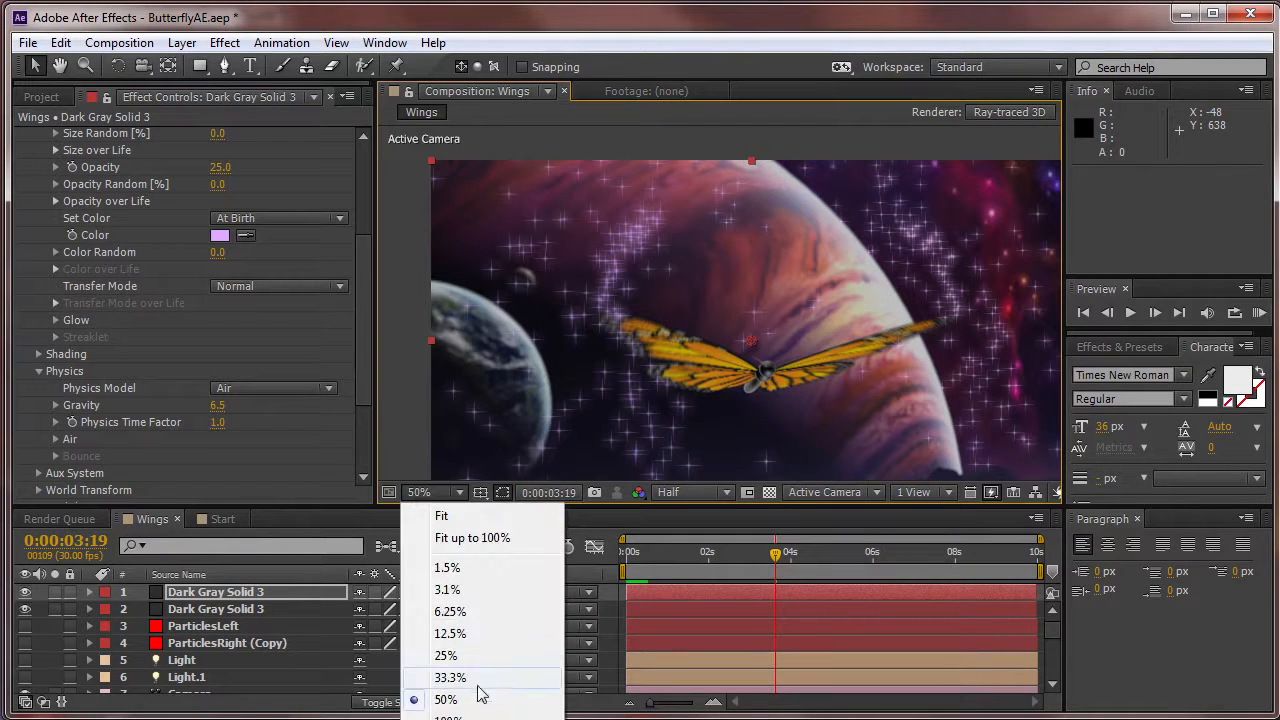
click(450, 717)
click(668, 493)
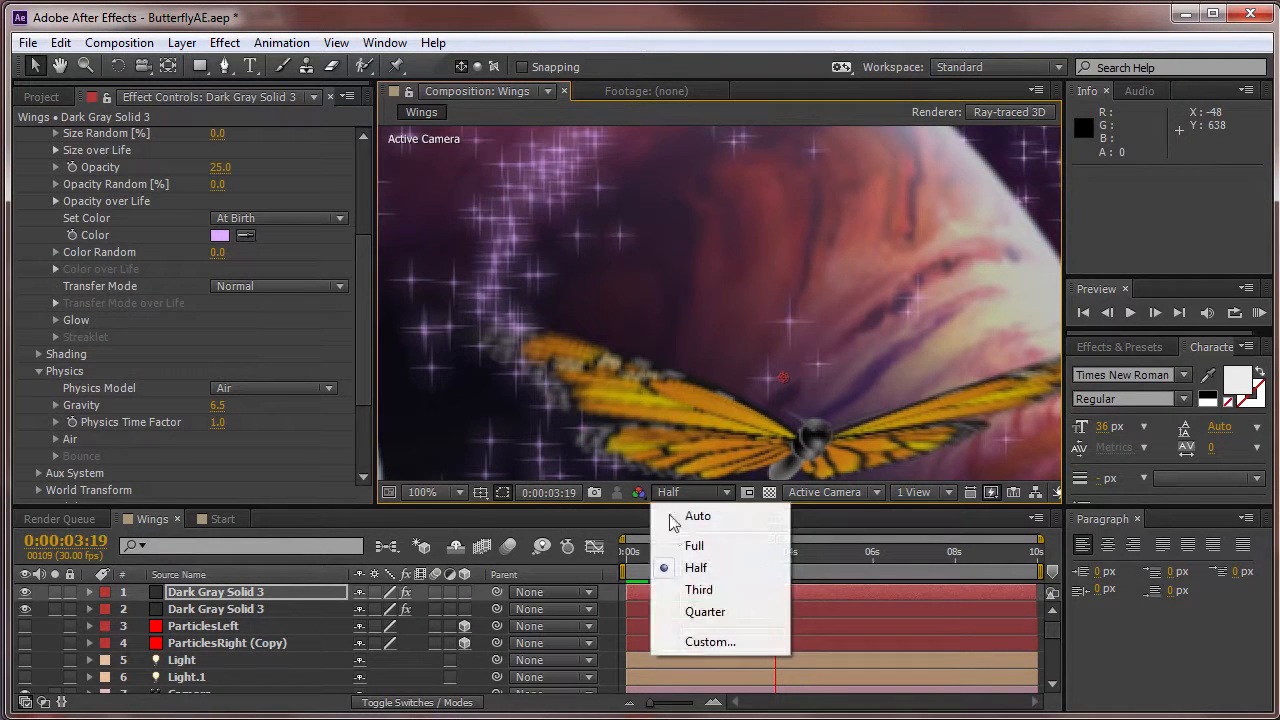
click(692, 545)
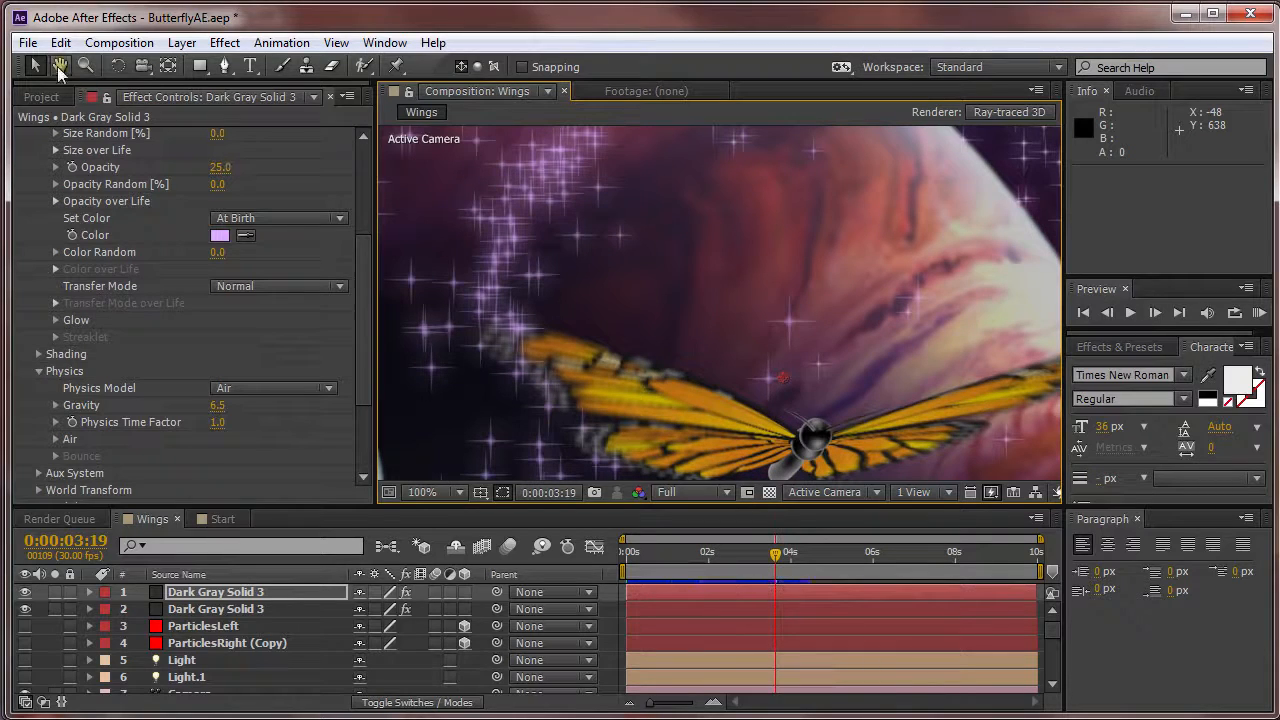
click(59, 66)
drag(935, 425, 871, 284)
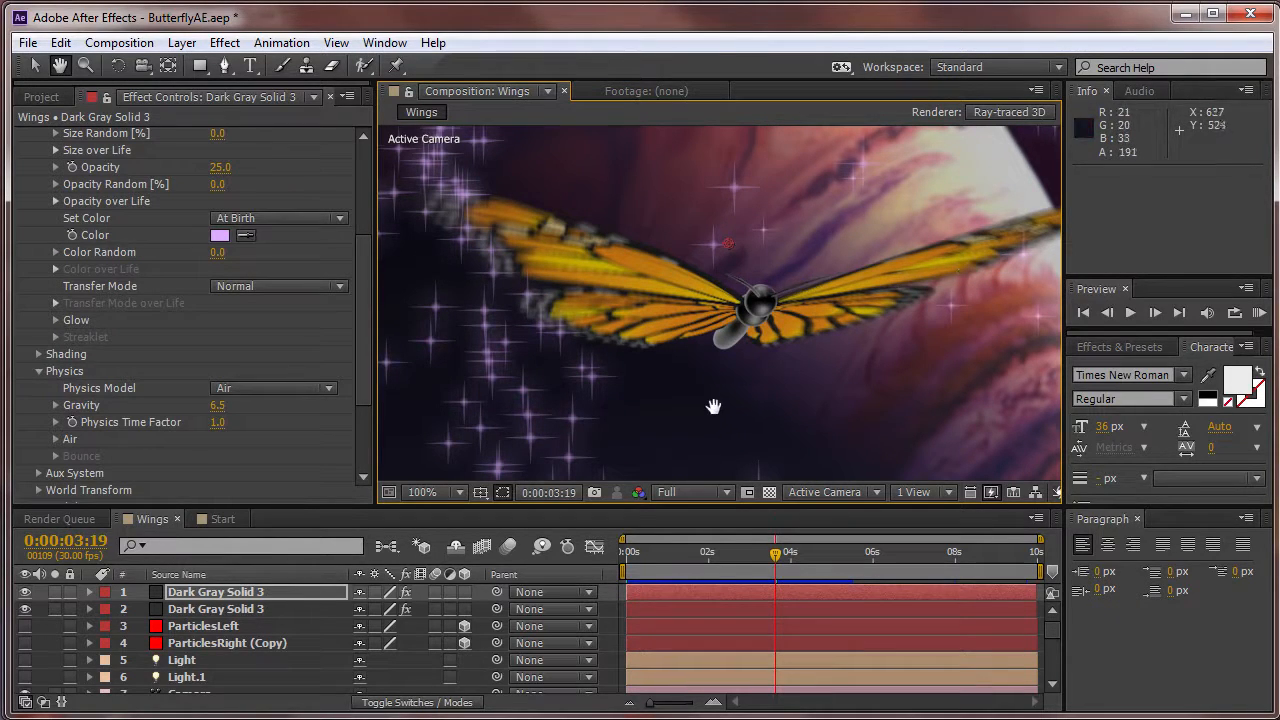
Select the Pixel Motion Blur effect on the WingsFinal.c4d layer and toggle it off and on to compare the blur.
click(1052, 688)
click(1052, 688)
click(1051, 688)
click(1052, 688)
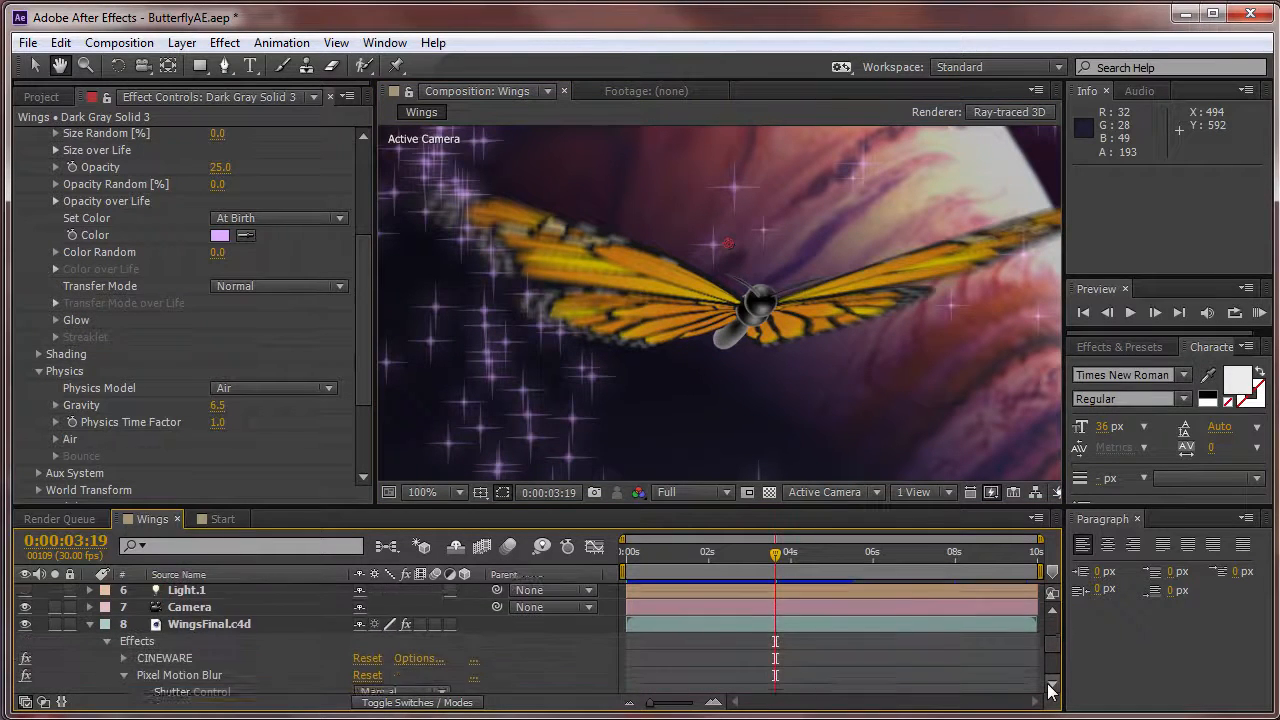
click(1052, 688)
click(1052, 688)
click(1052, 688)
click(1052, 688)
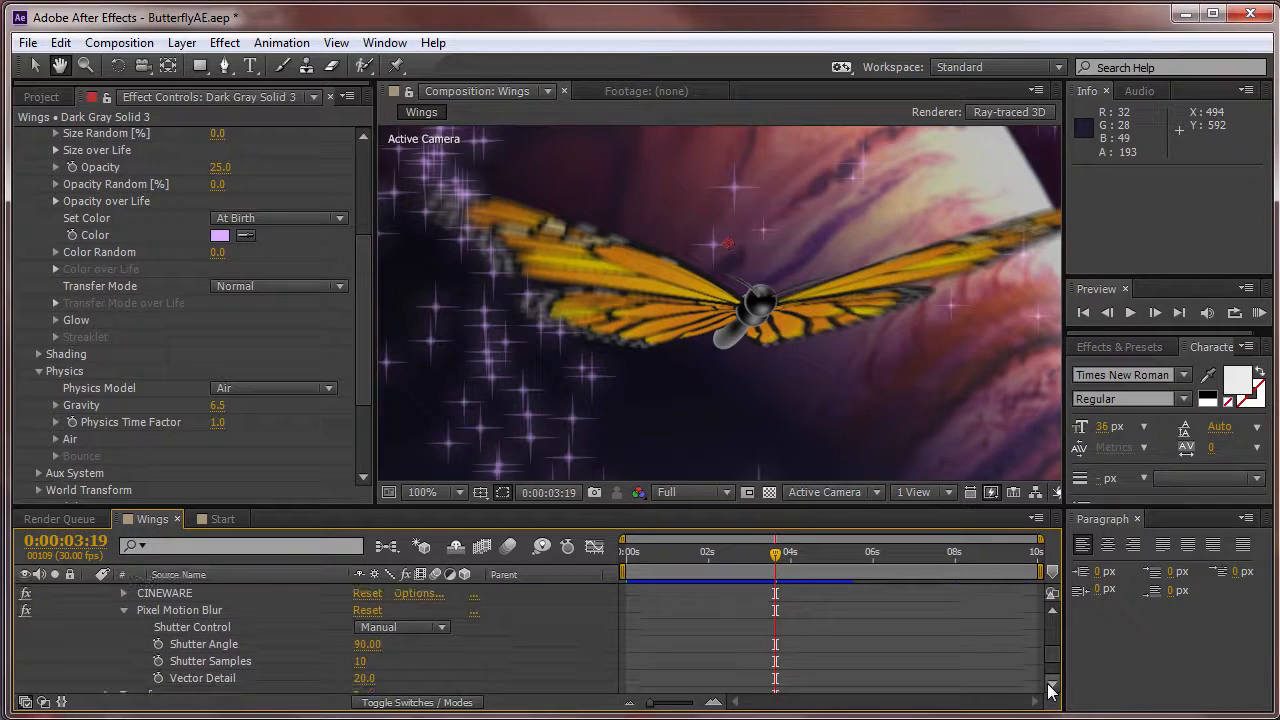
click(35, 66)
click(178, 609)
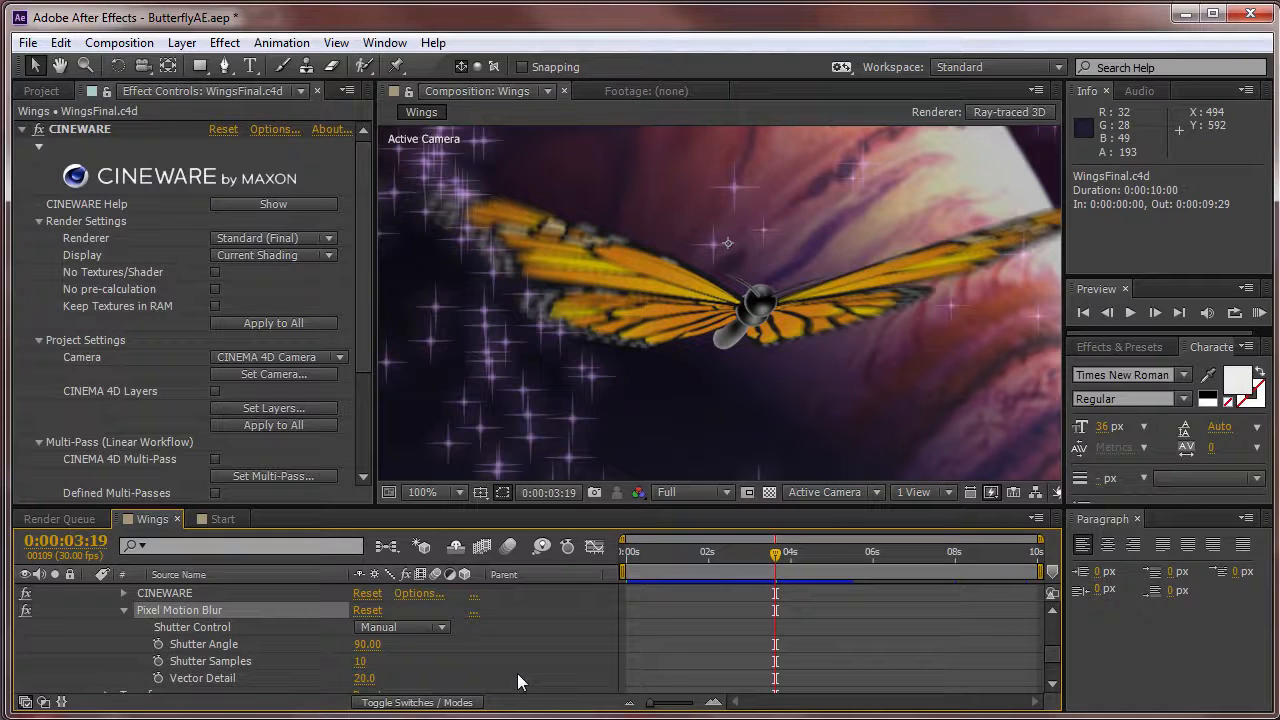
click(26, 614)
click(26, 614)
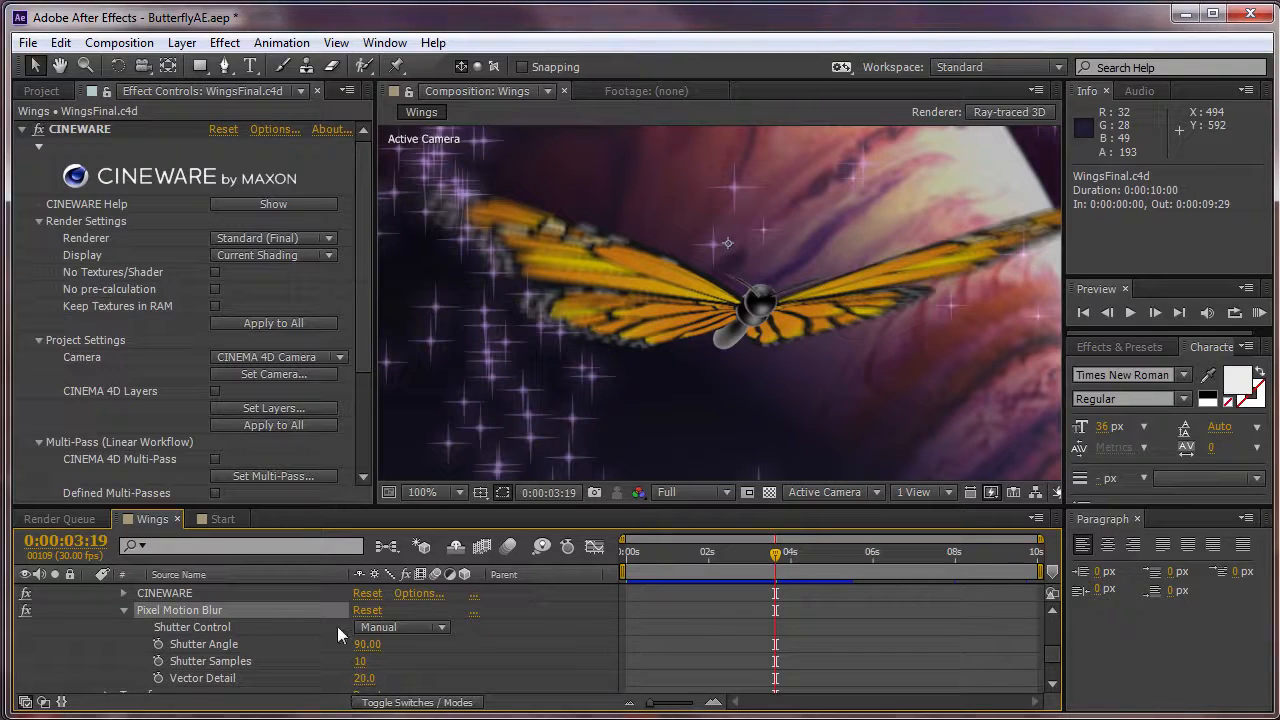
Try a stronger Pixel Motion Blur with a Shutter Angle of 360 and 20 Shutter Samples.
click(366, 644)
text(360)
key(Return)
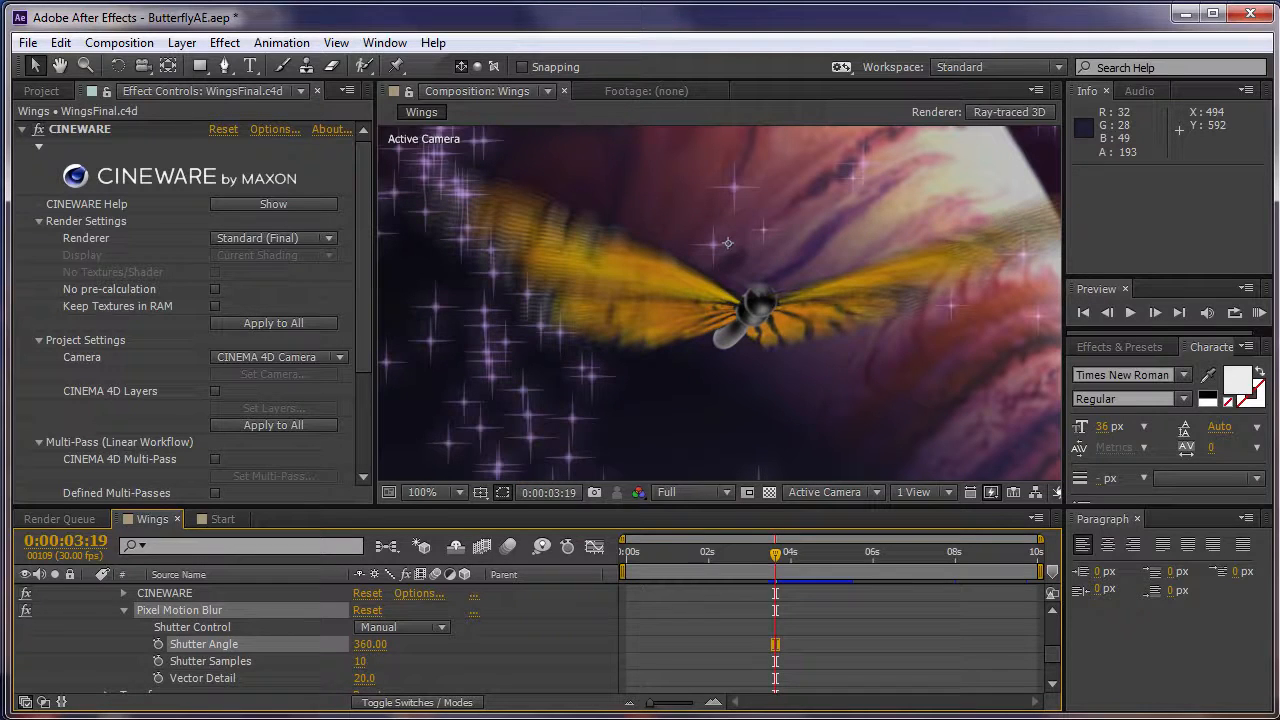
click(364, 661)
text(20)
key(Return)
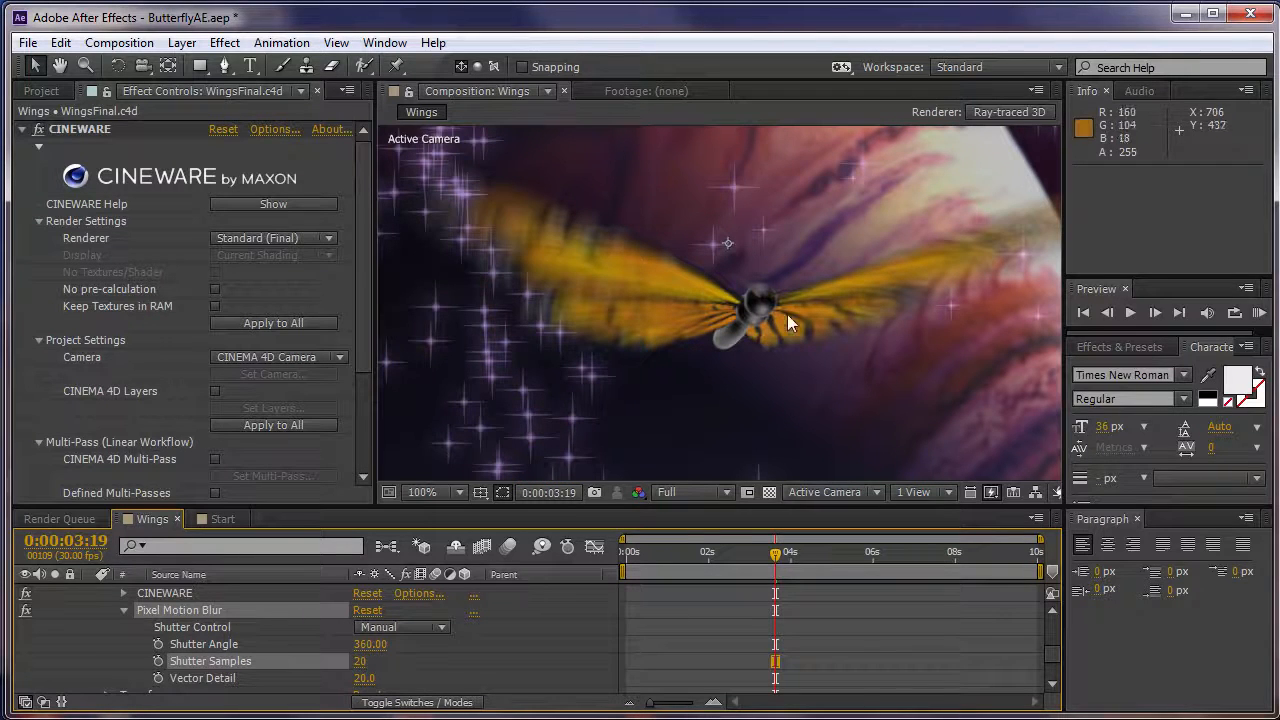
Restore the Pixel Motion Blur to a Shutter Angle of 90 and 10 Shutter Samples.
click(369, 644)
text(90)
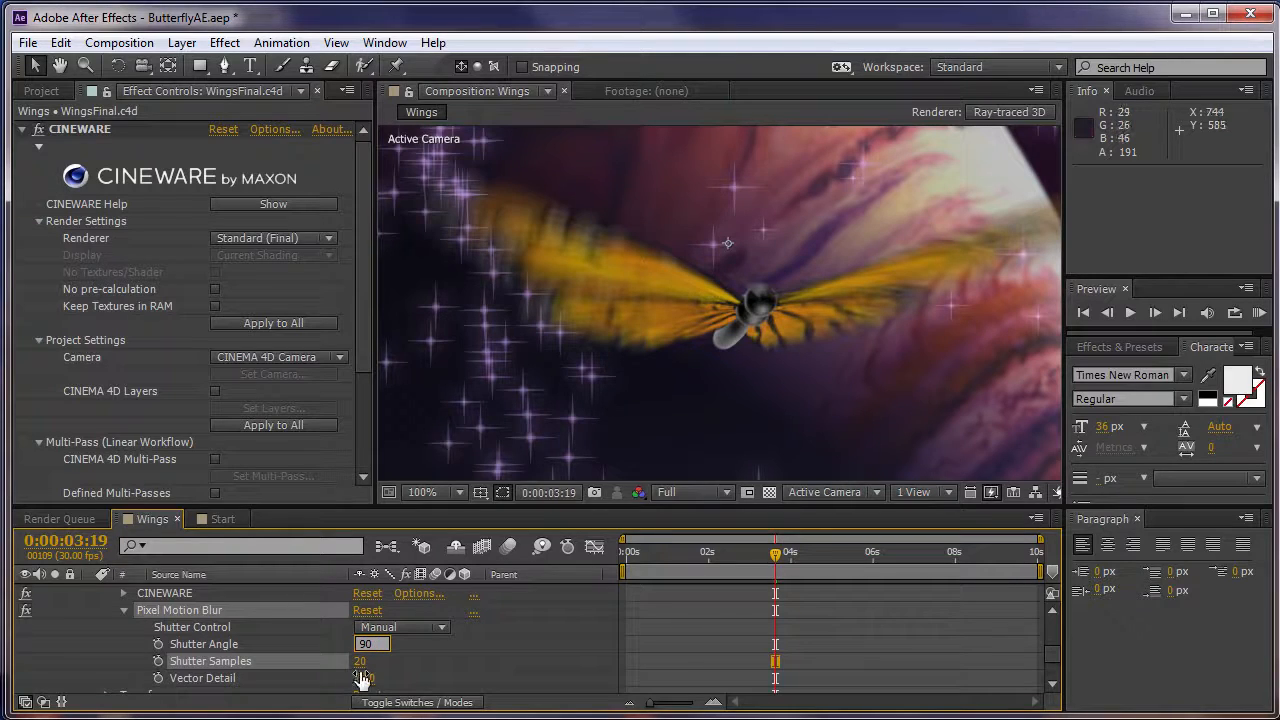
key(Tab)
text(10)
key(Return)
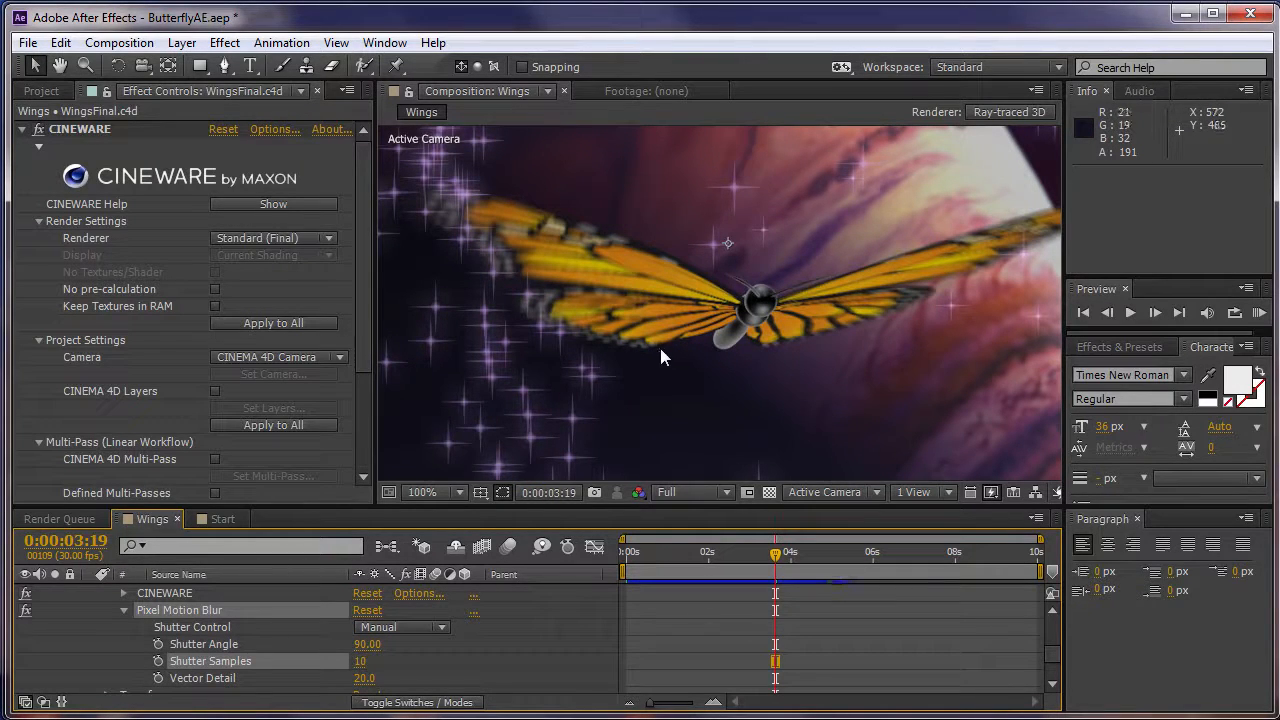
click(26, 611)
scroll(114, 624, up, 2)
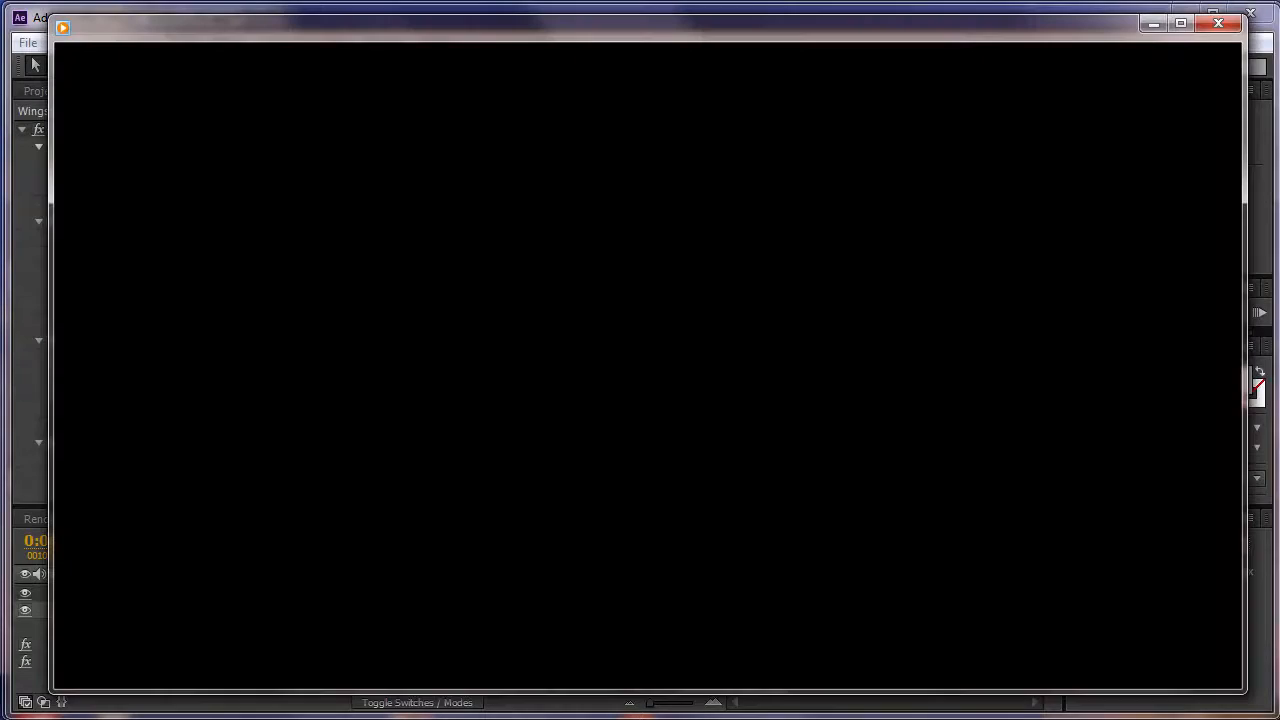
Play the rendered MagicButterfly video in the media player, seek back to replay a section, and pause it.
click(647, 662)
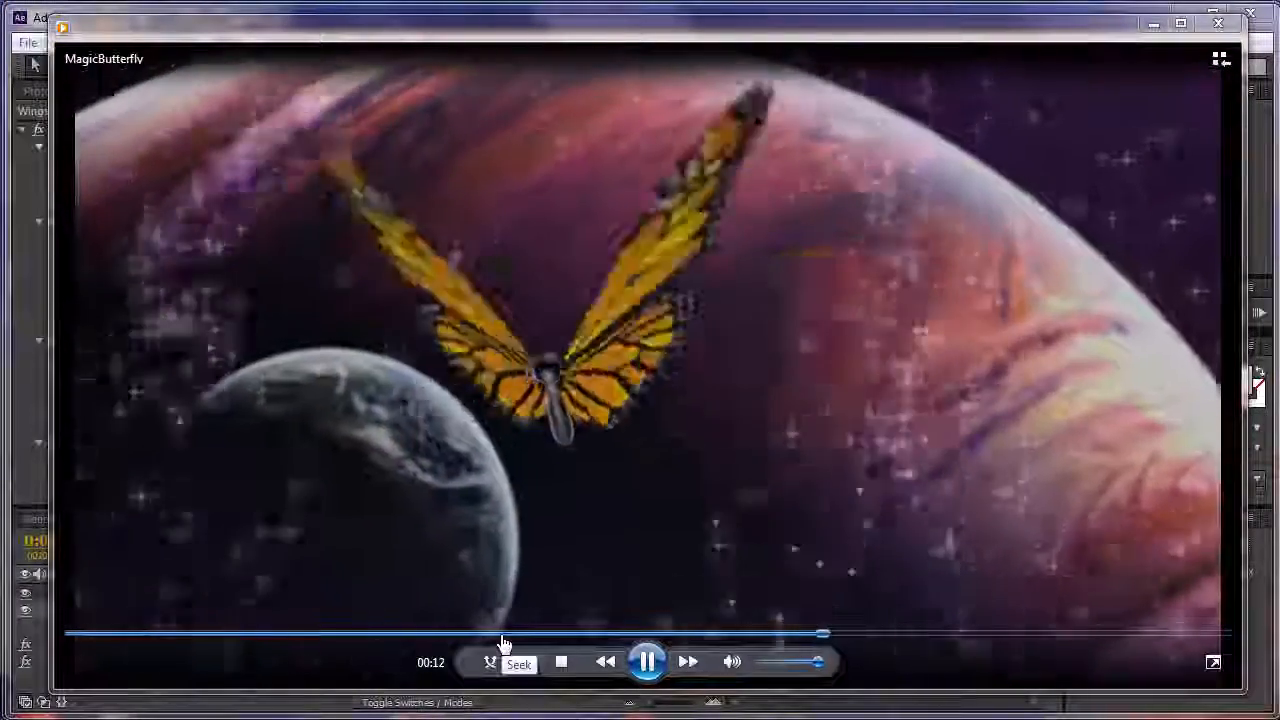
click(503, 634)
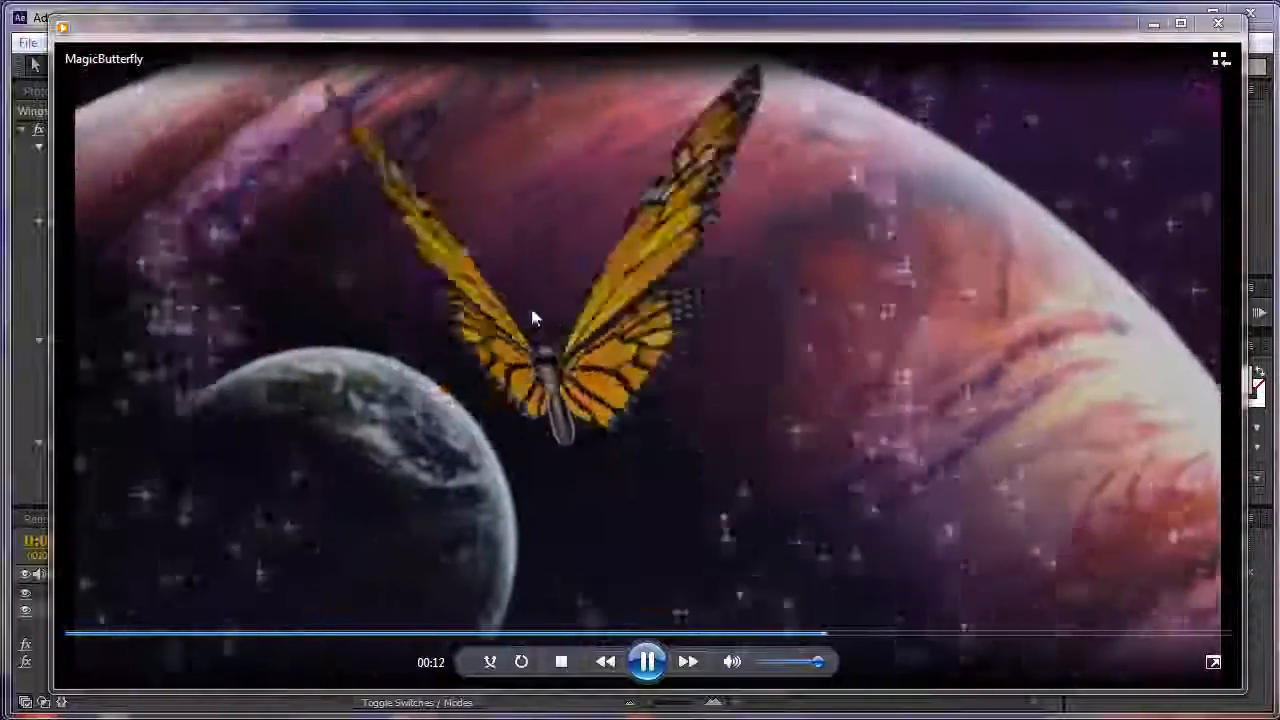
click(648, 662)
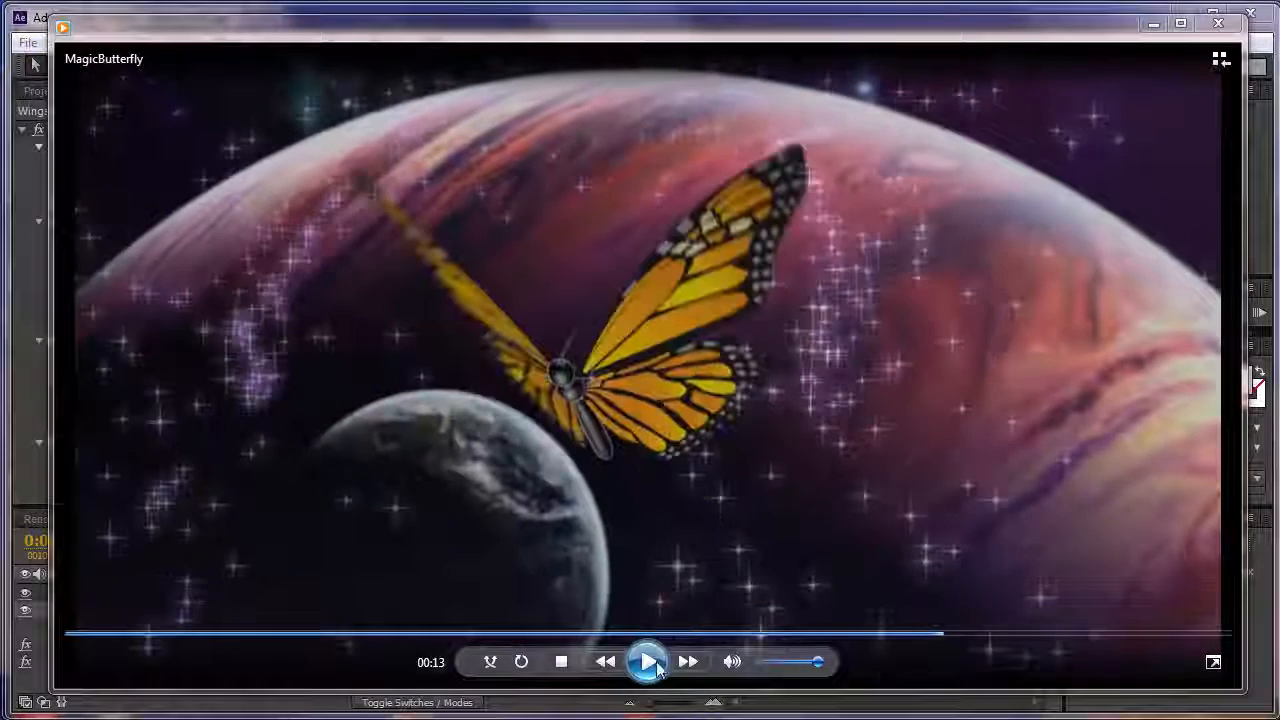